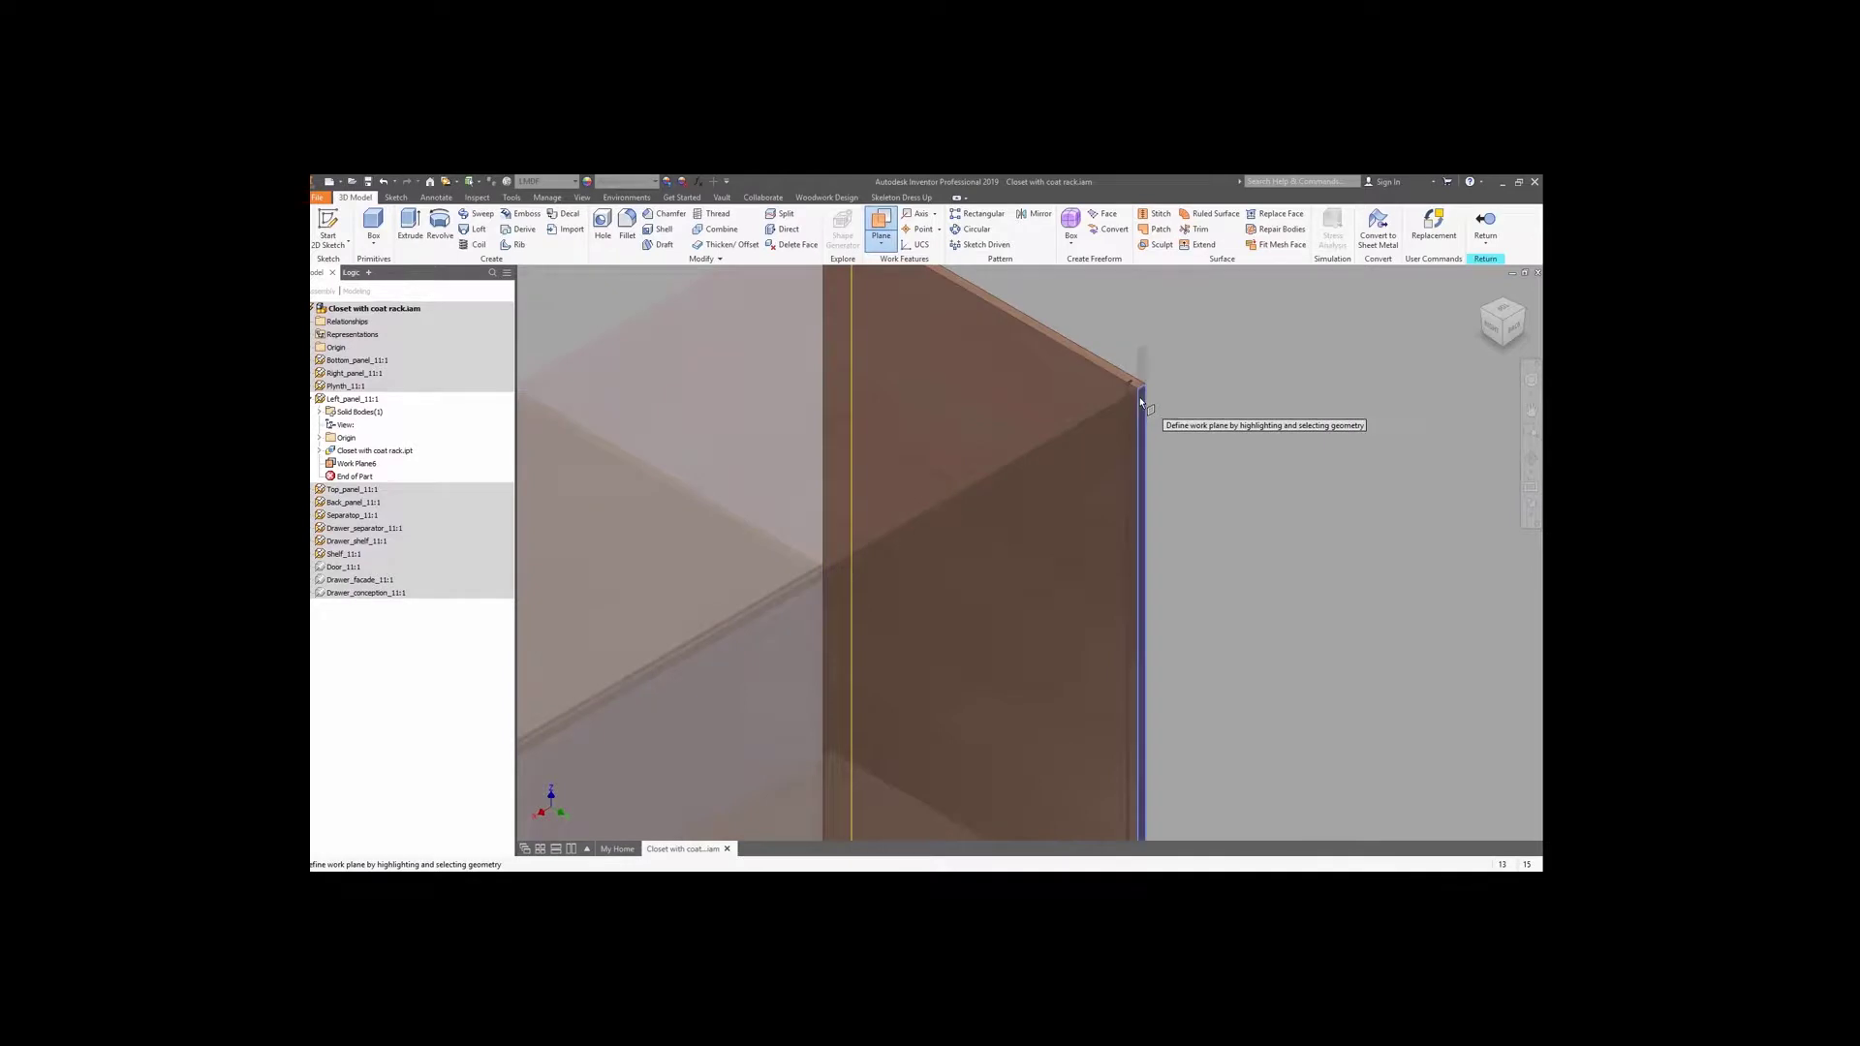
Create a work plane offset -20-64 from the left panel's edge face and finish editing the panel.
click(1144, 407)
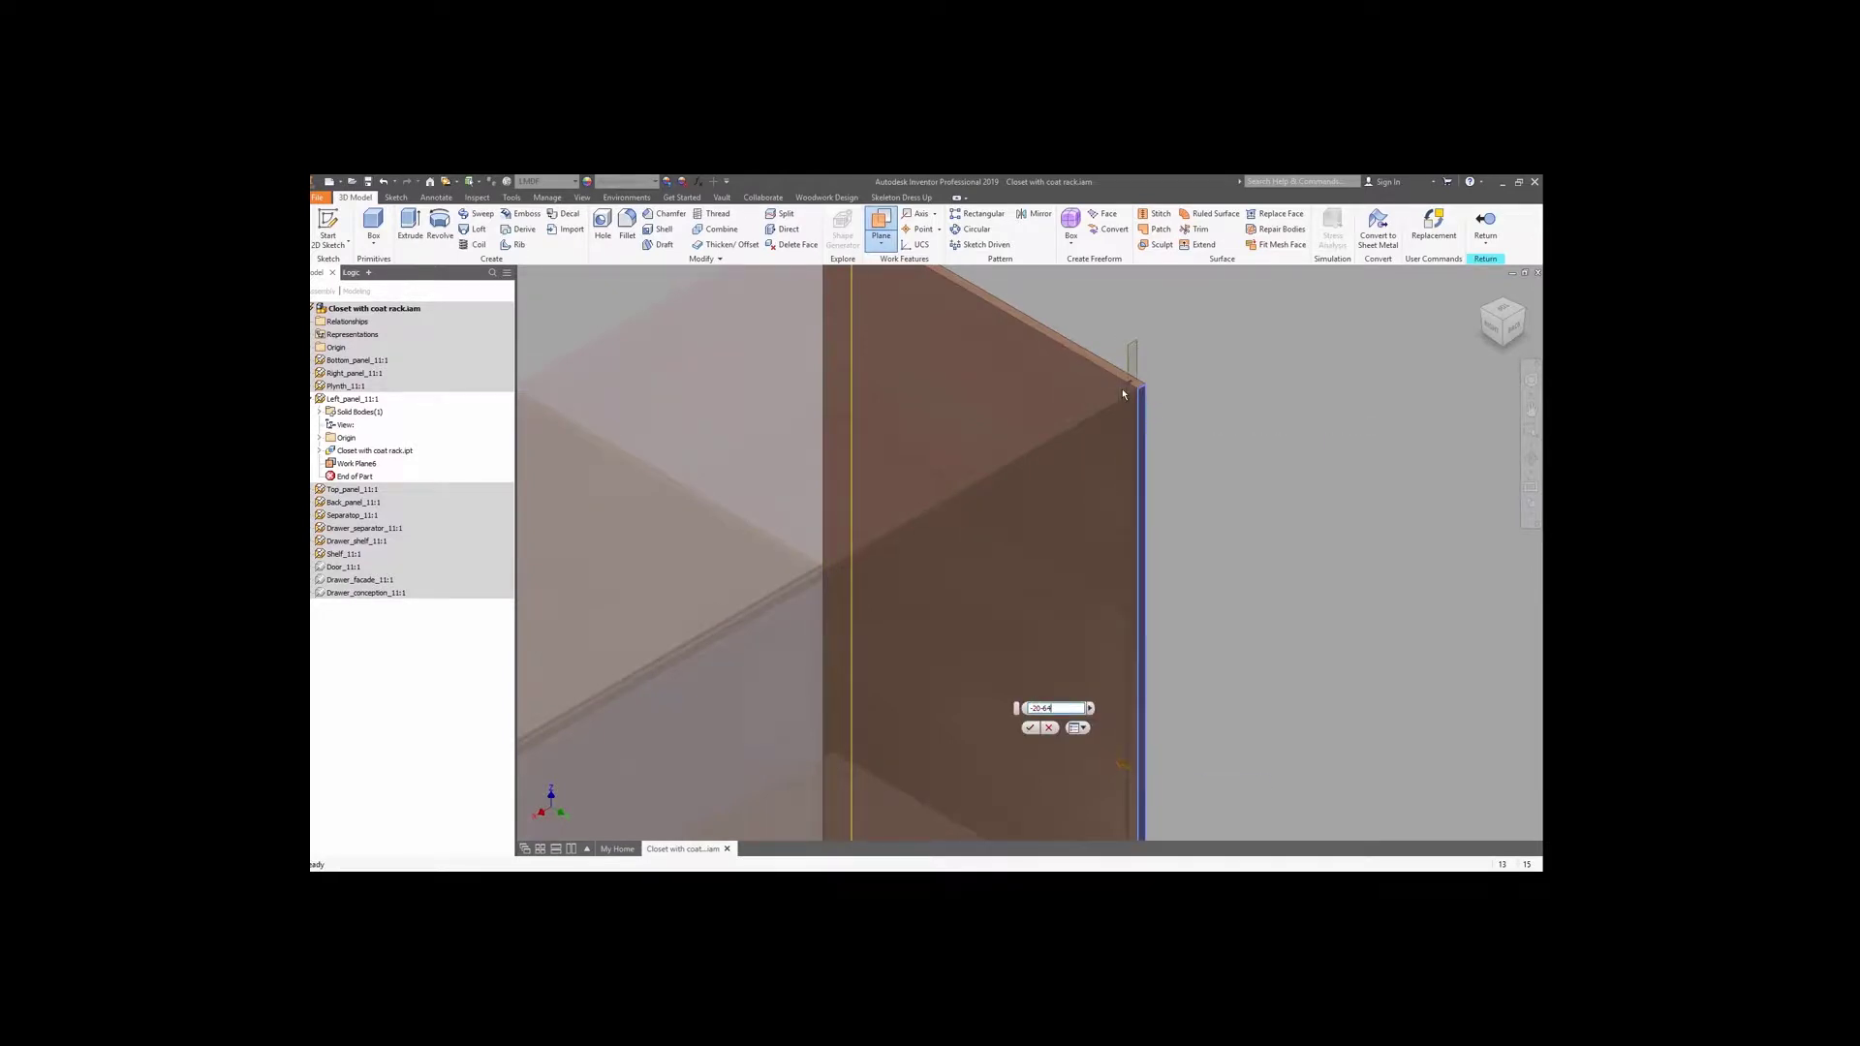
key(Return)
key(F6)
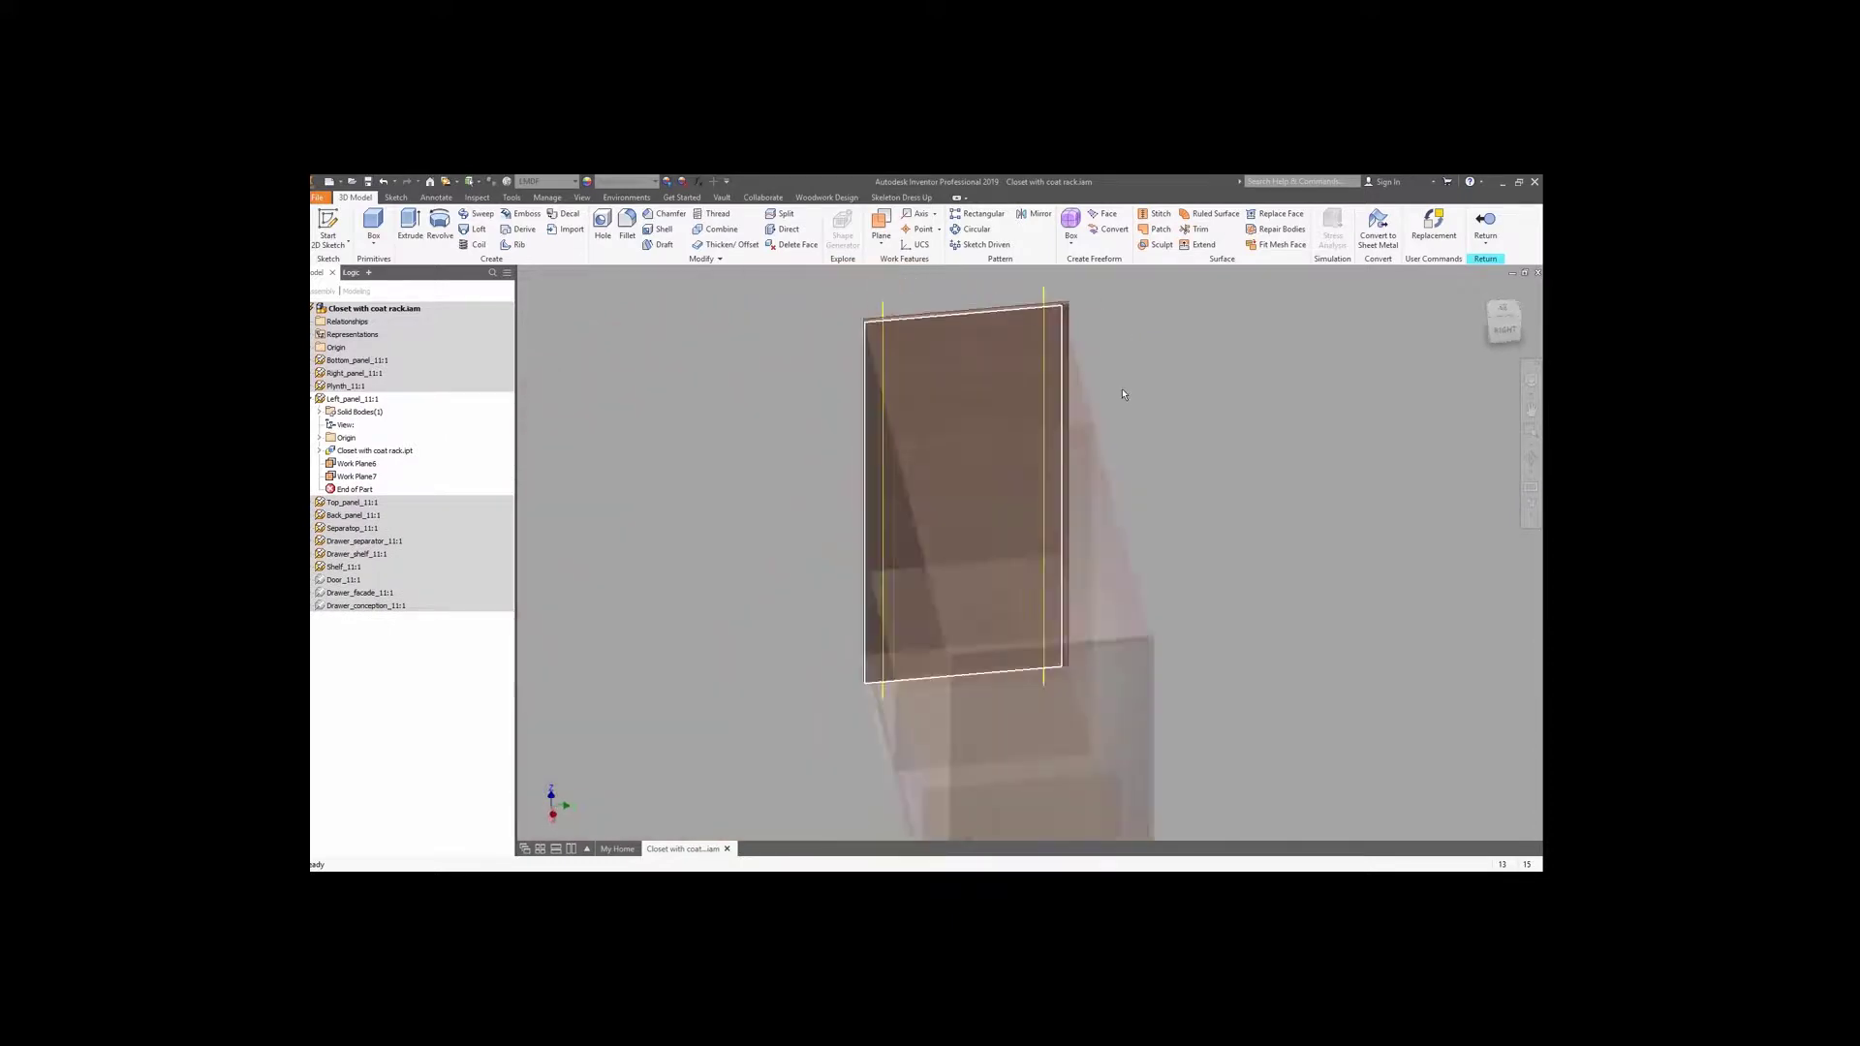
click(1487, 224)
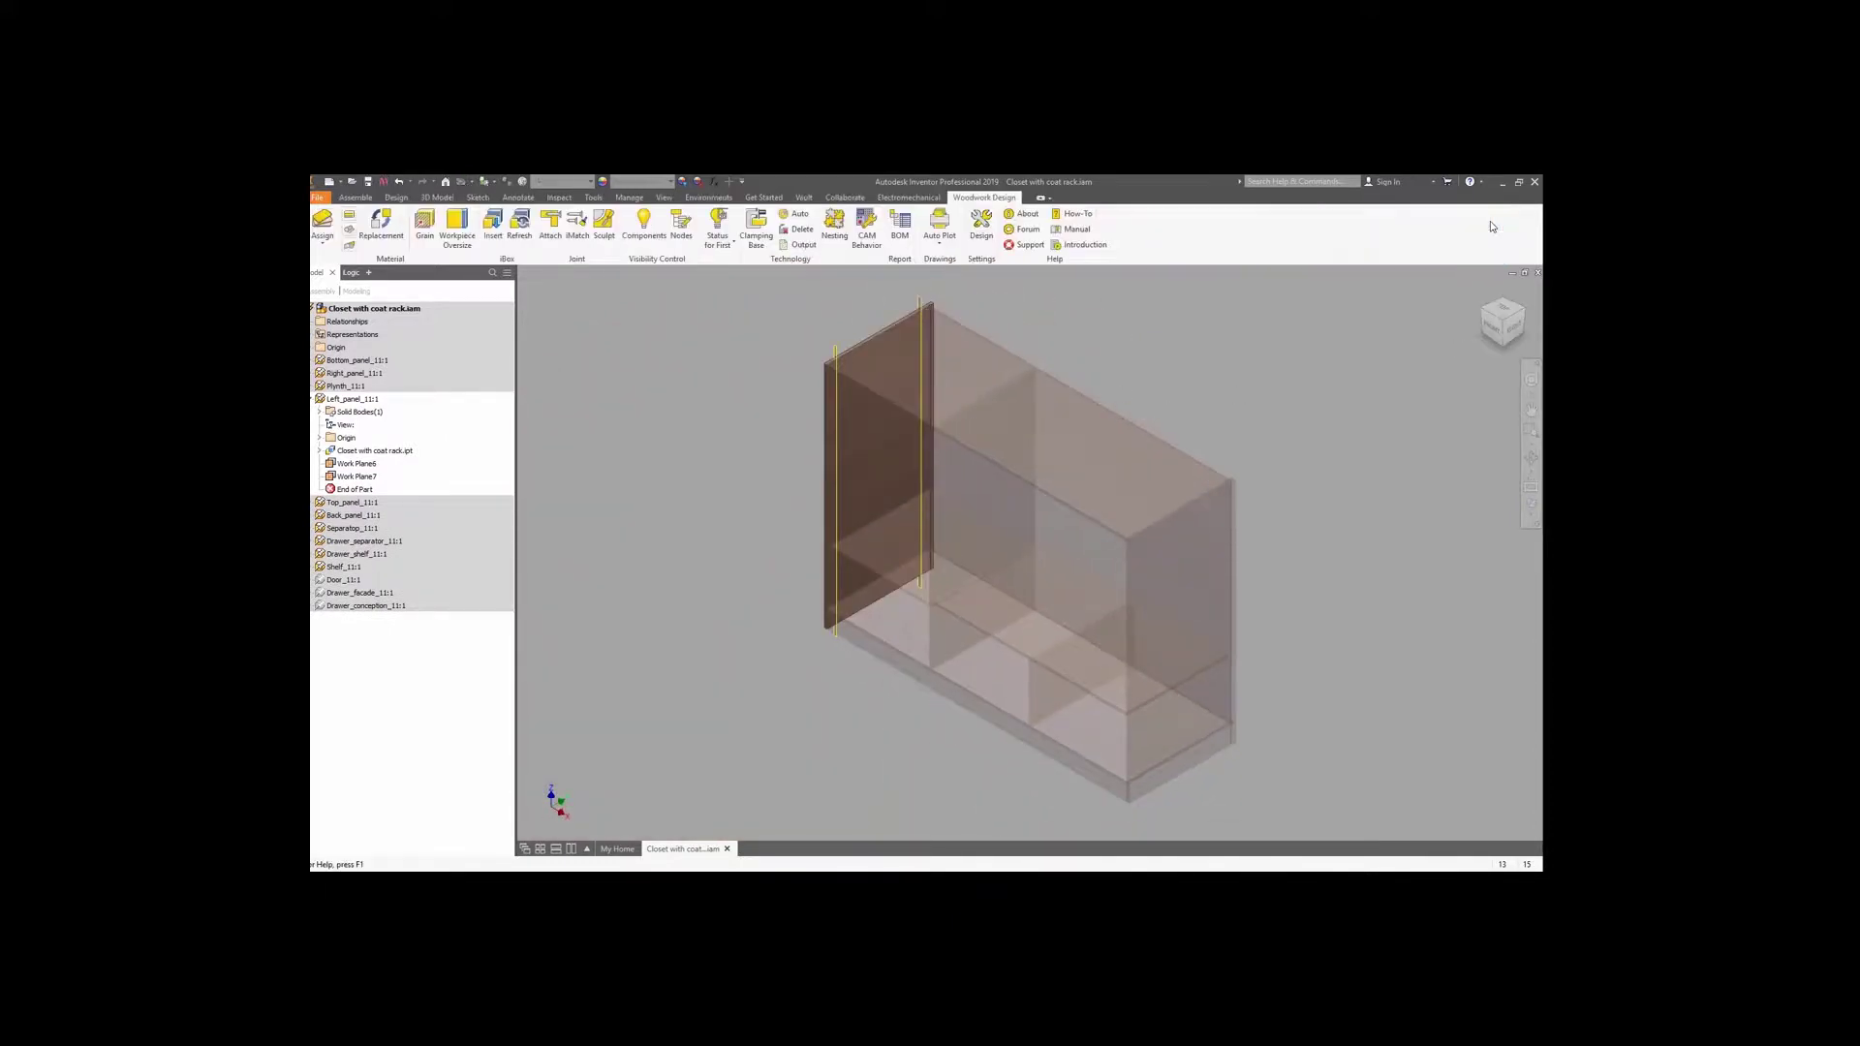
Load MINIFIX D15 v2 from the library for attachment, with board thickness 18, pin length 34, side Left and cap included.
click(552, 231)
click(422, 376)
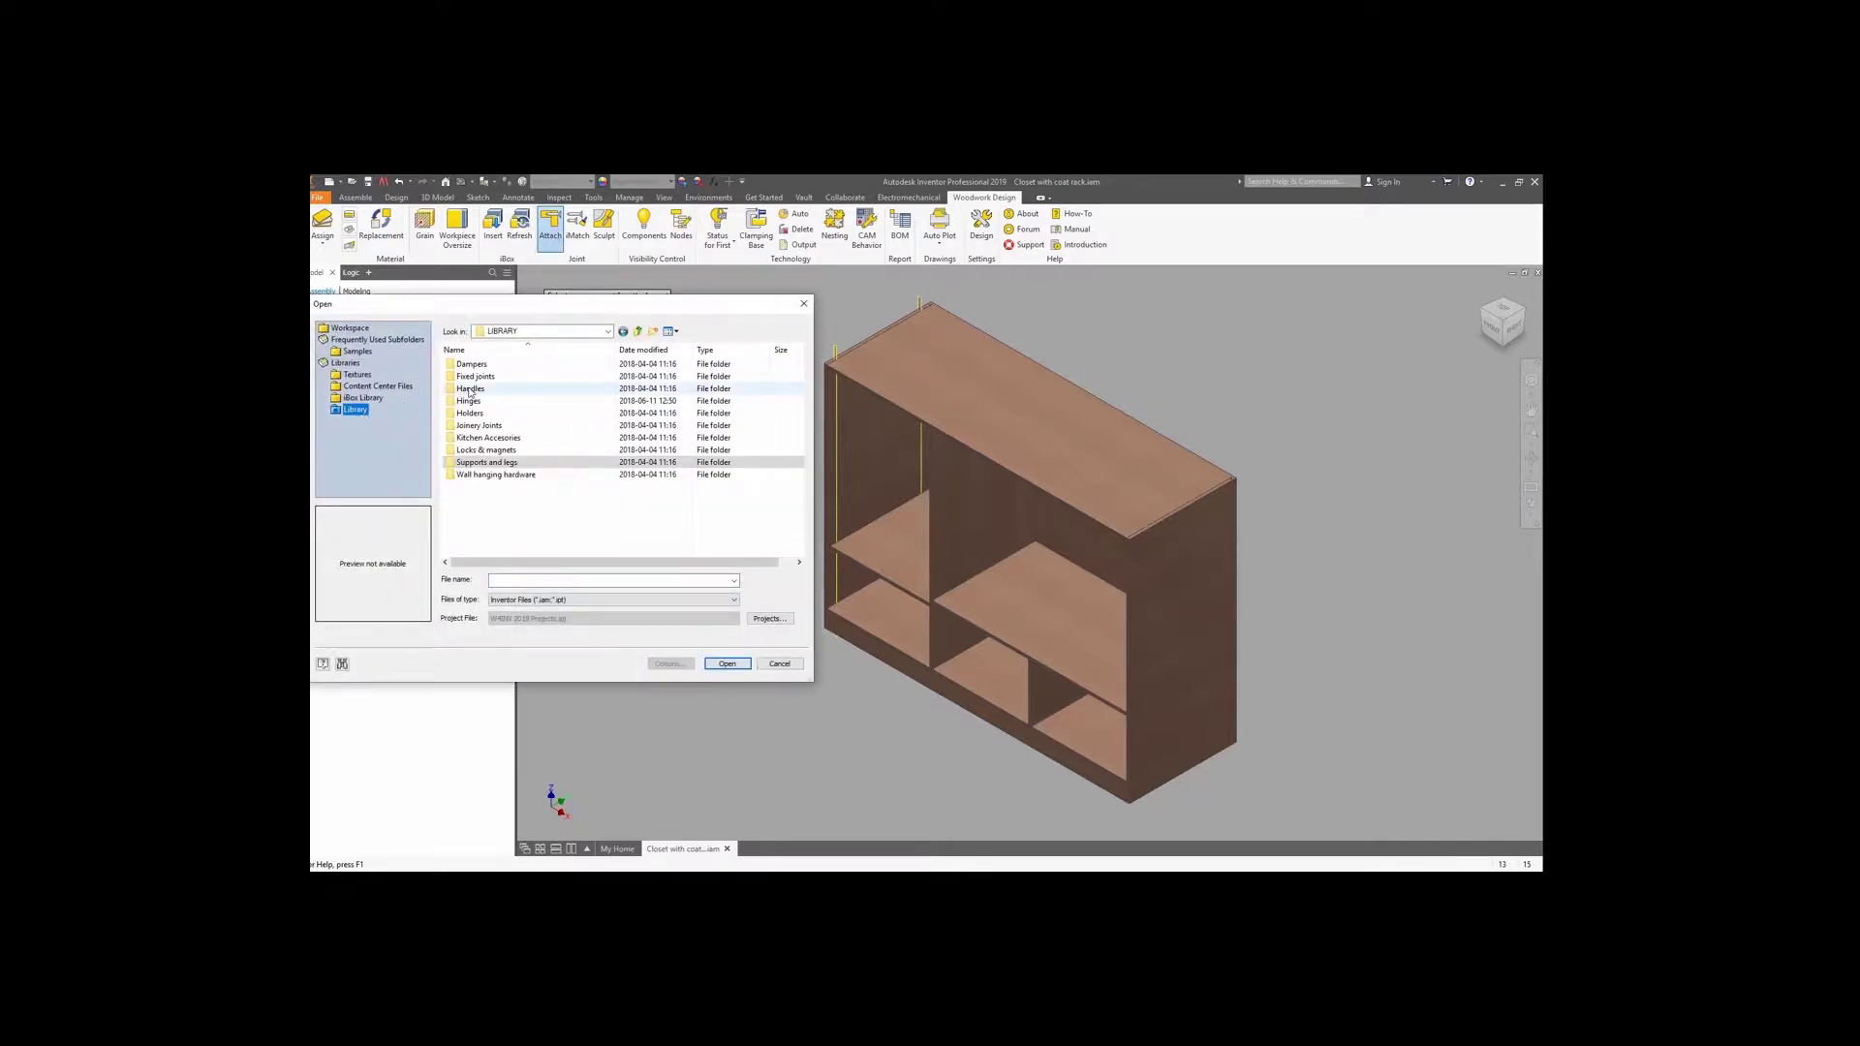
double_click(470, 388)
double_click(475, 412)
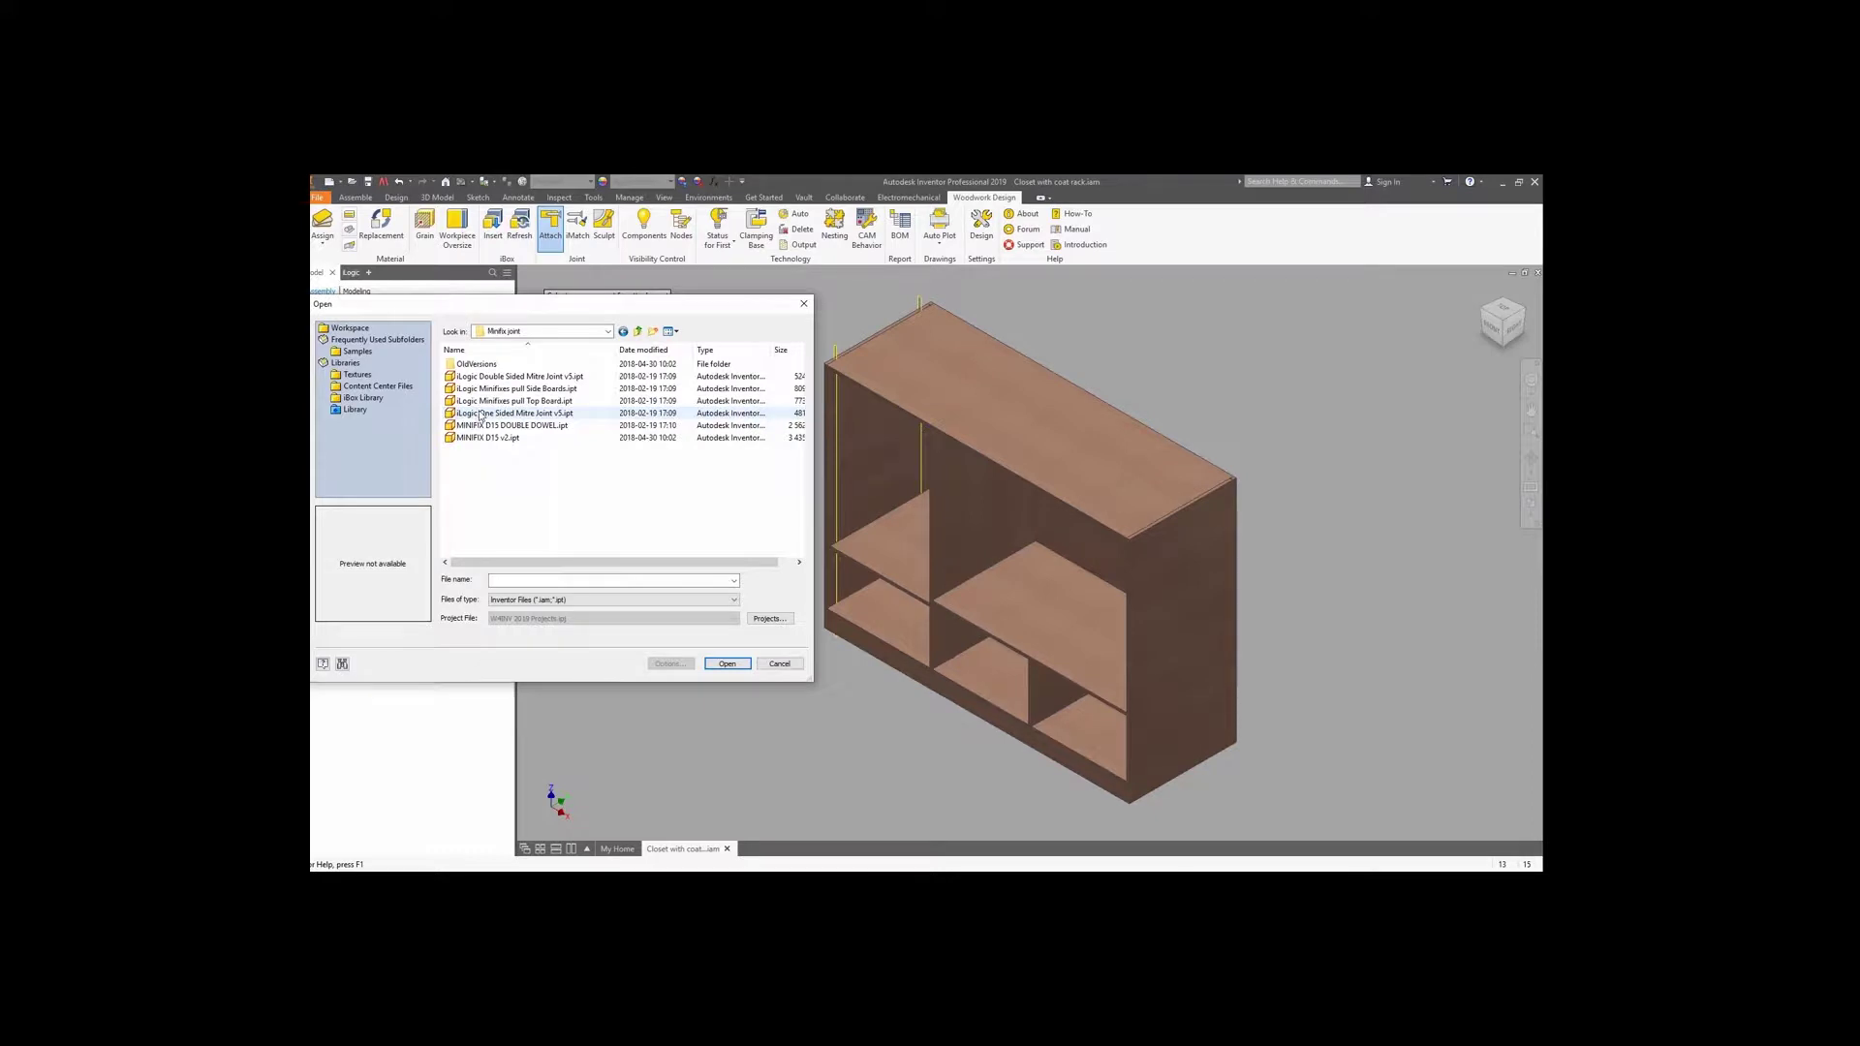
double_click(483, 426)
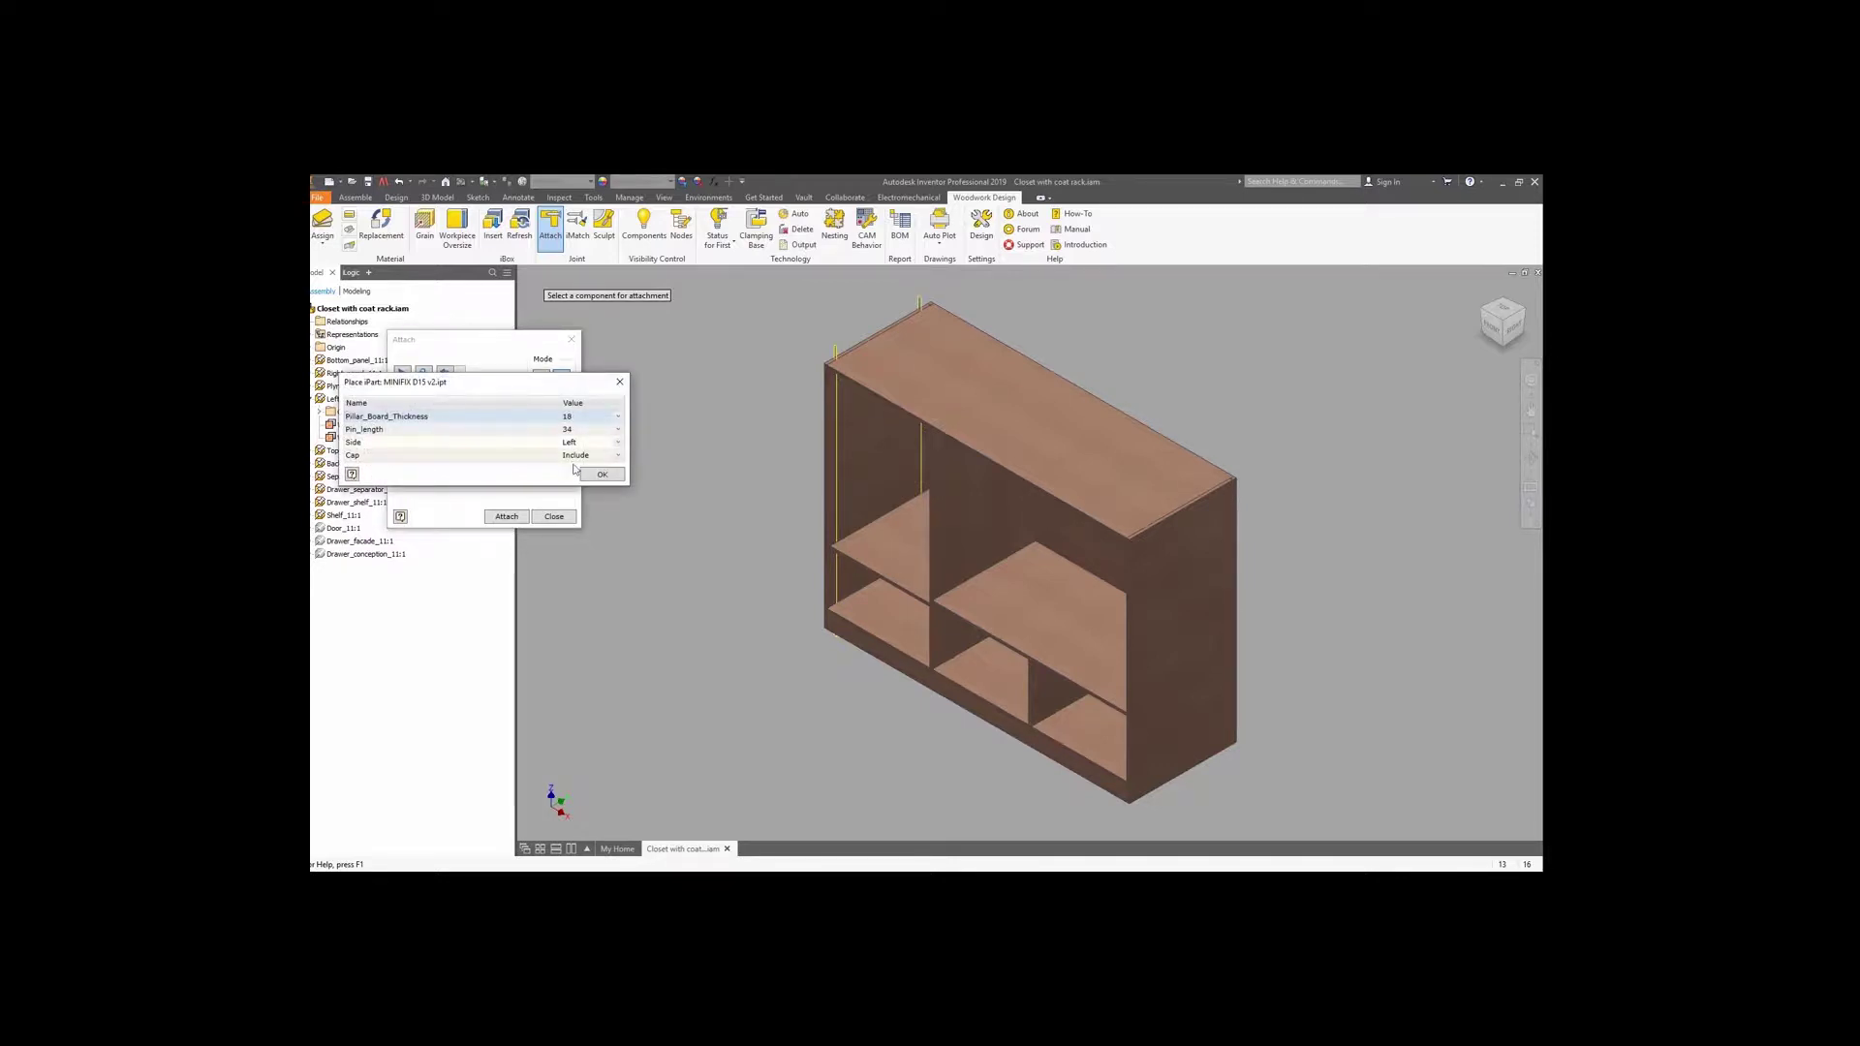
click(595, 472)
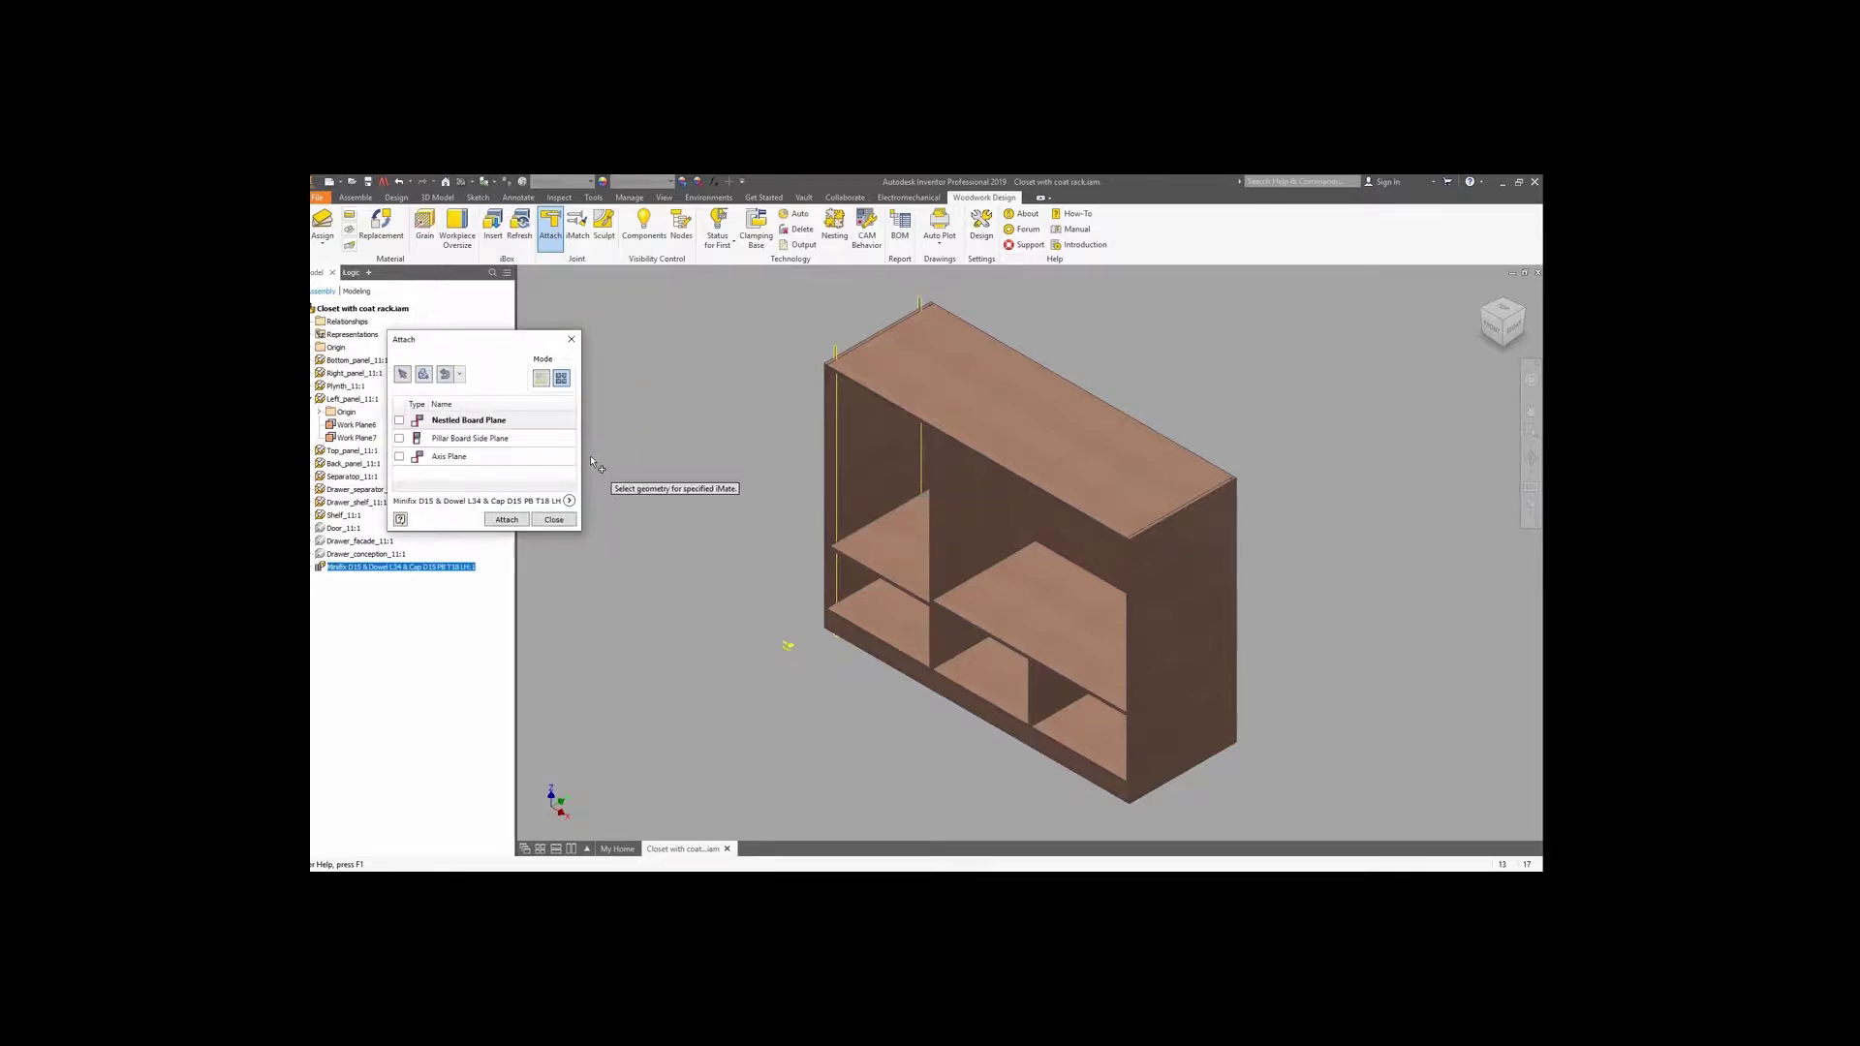
Assign the side panels' inner faces as nested board planes and the bottom and top panels' inner faces as pillar board side planes.
click(853, 444)
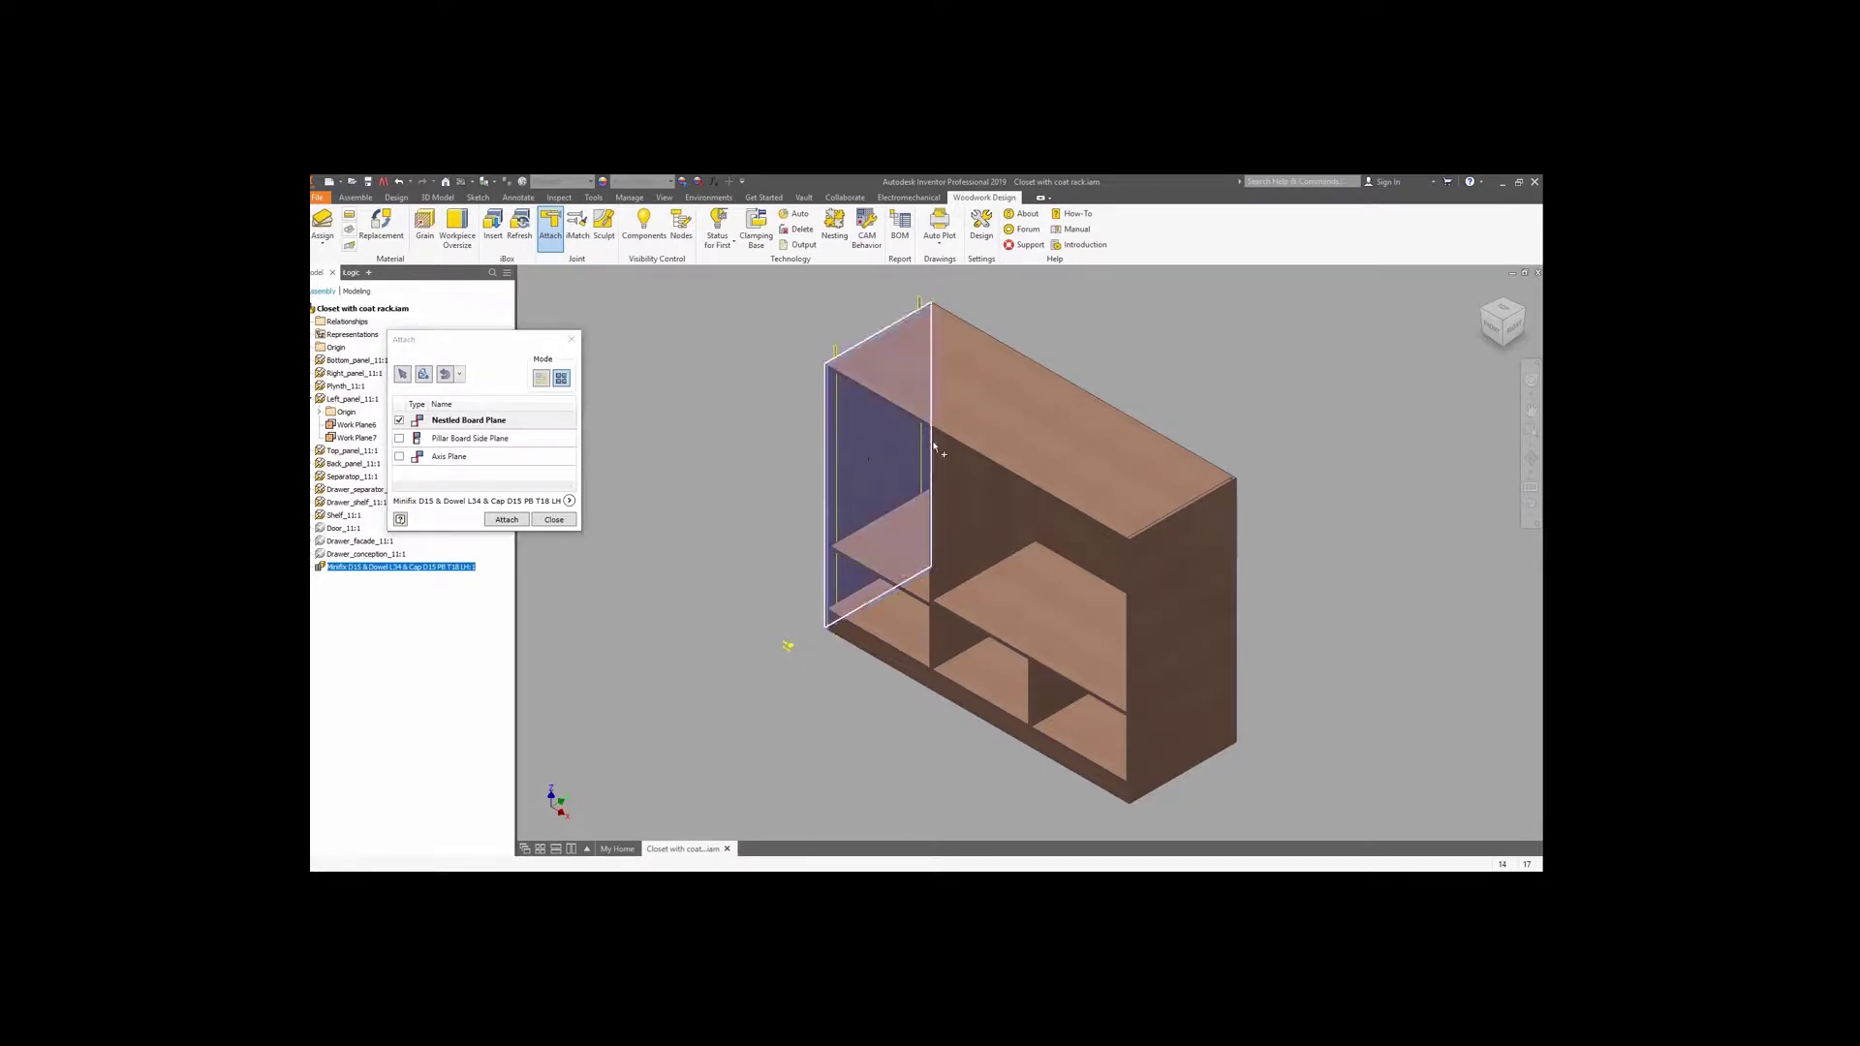
click(1482, 311)
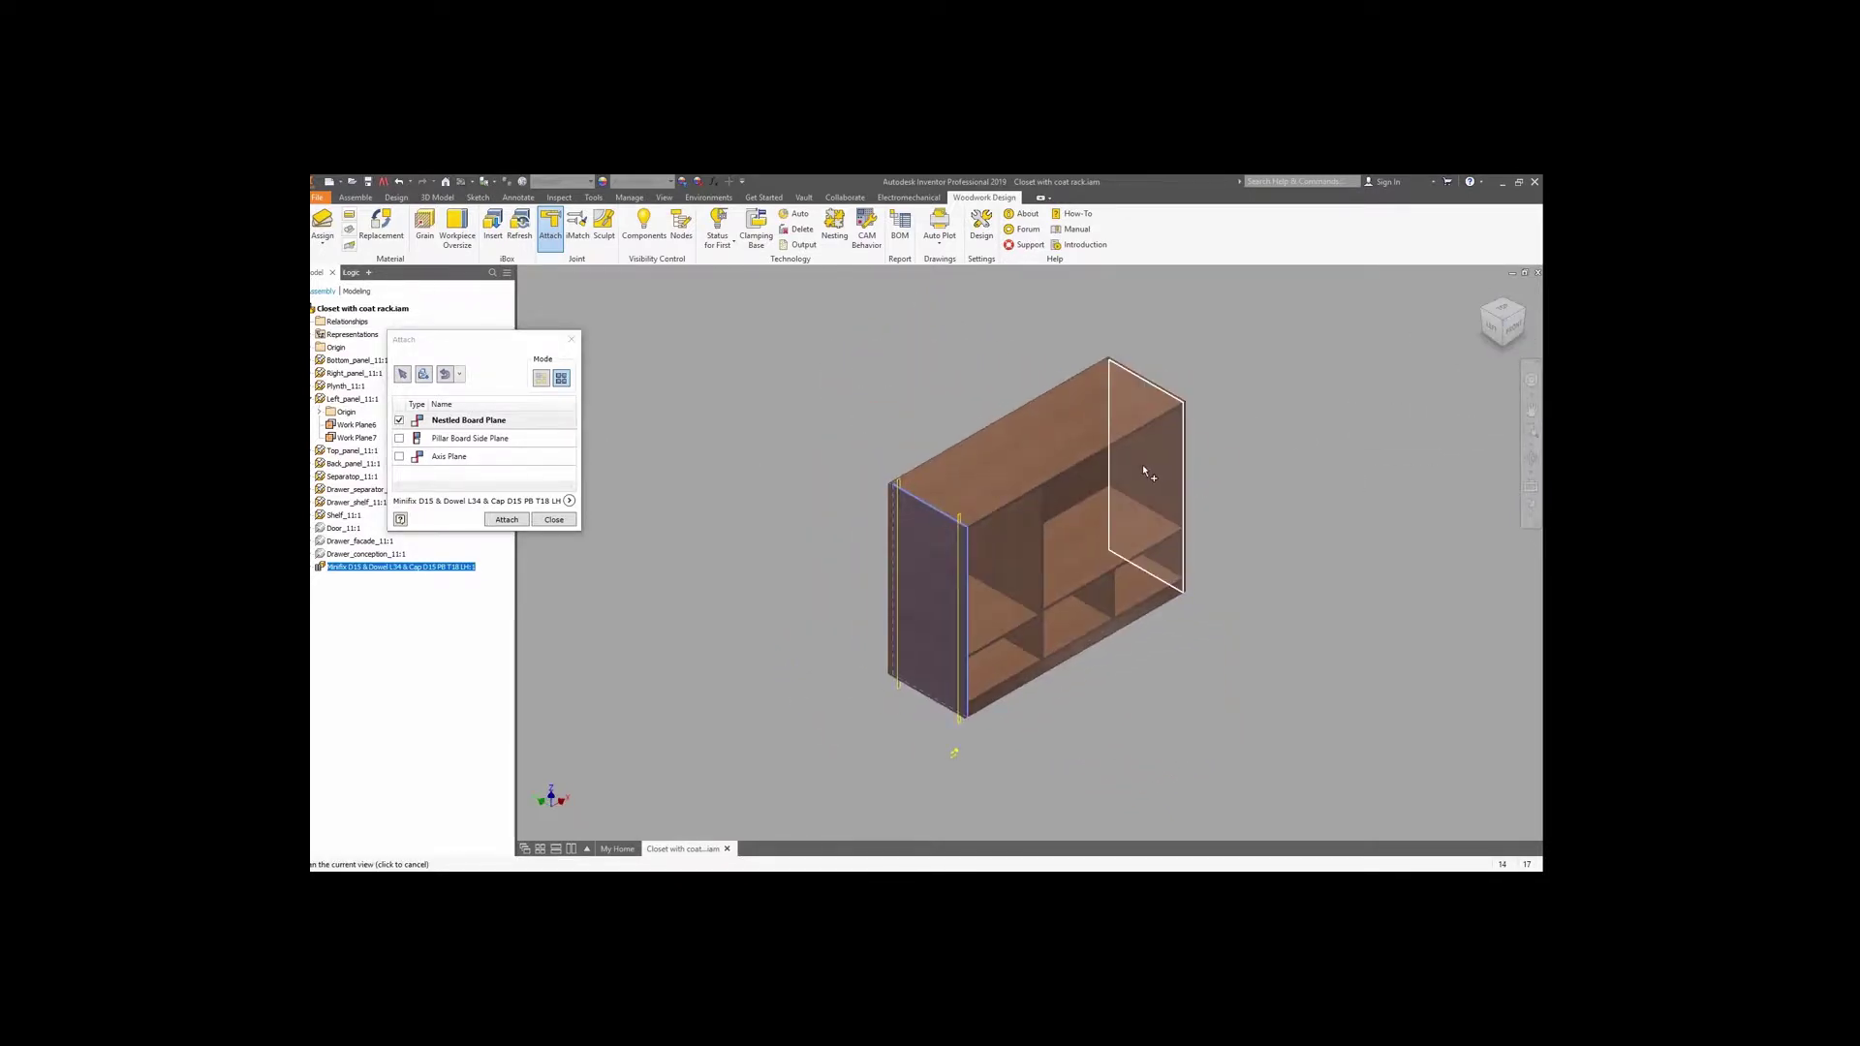
click(495, 442)
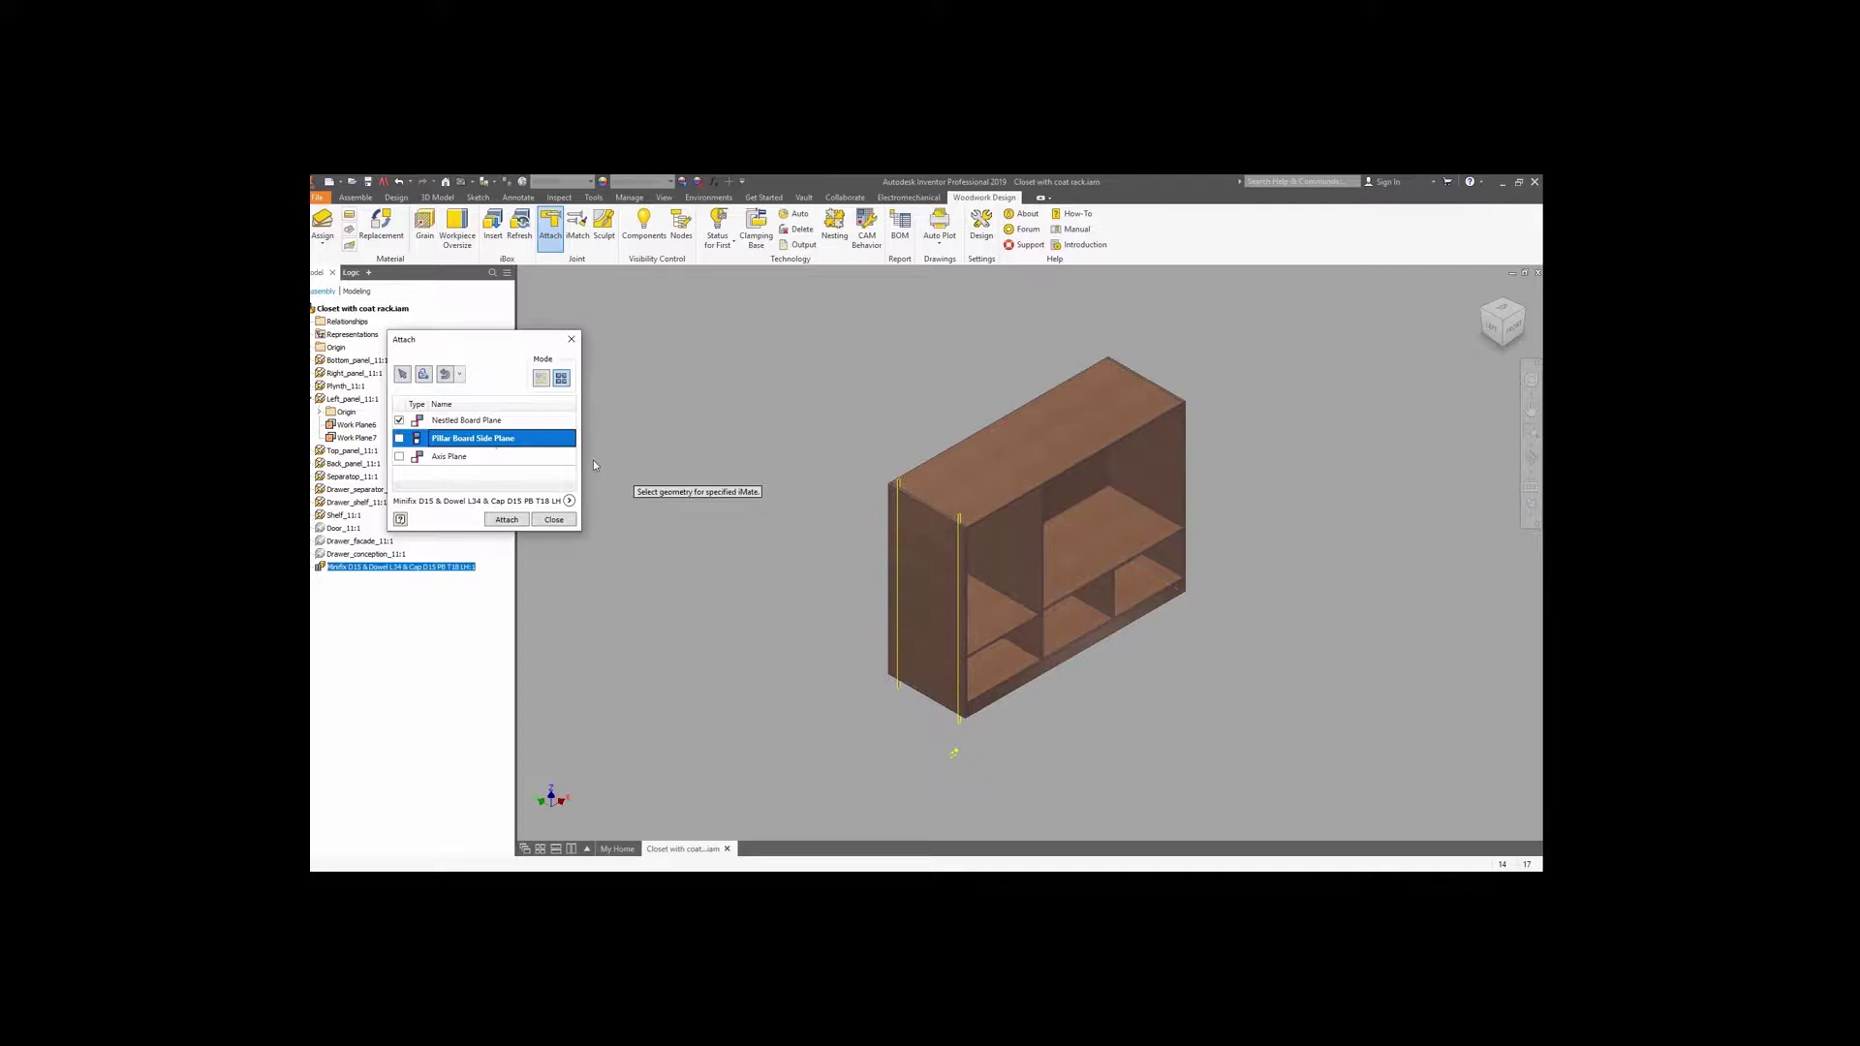
click(1143, 579)
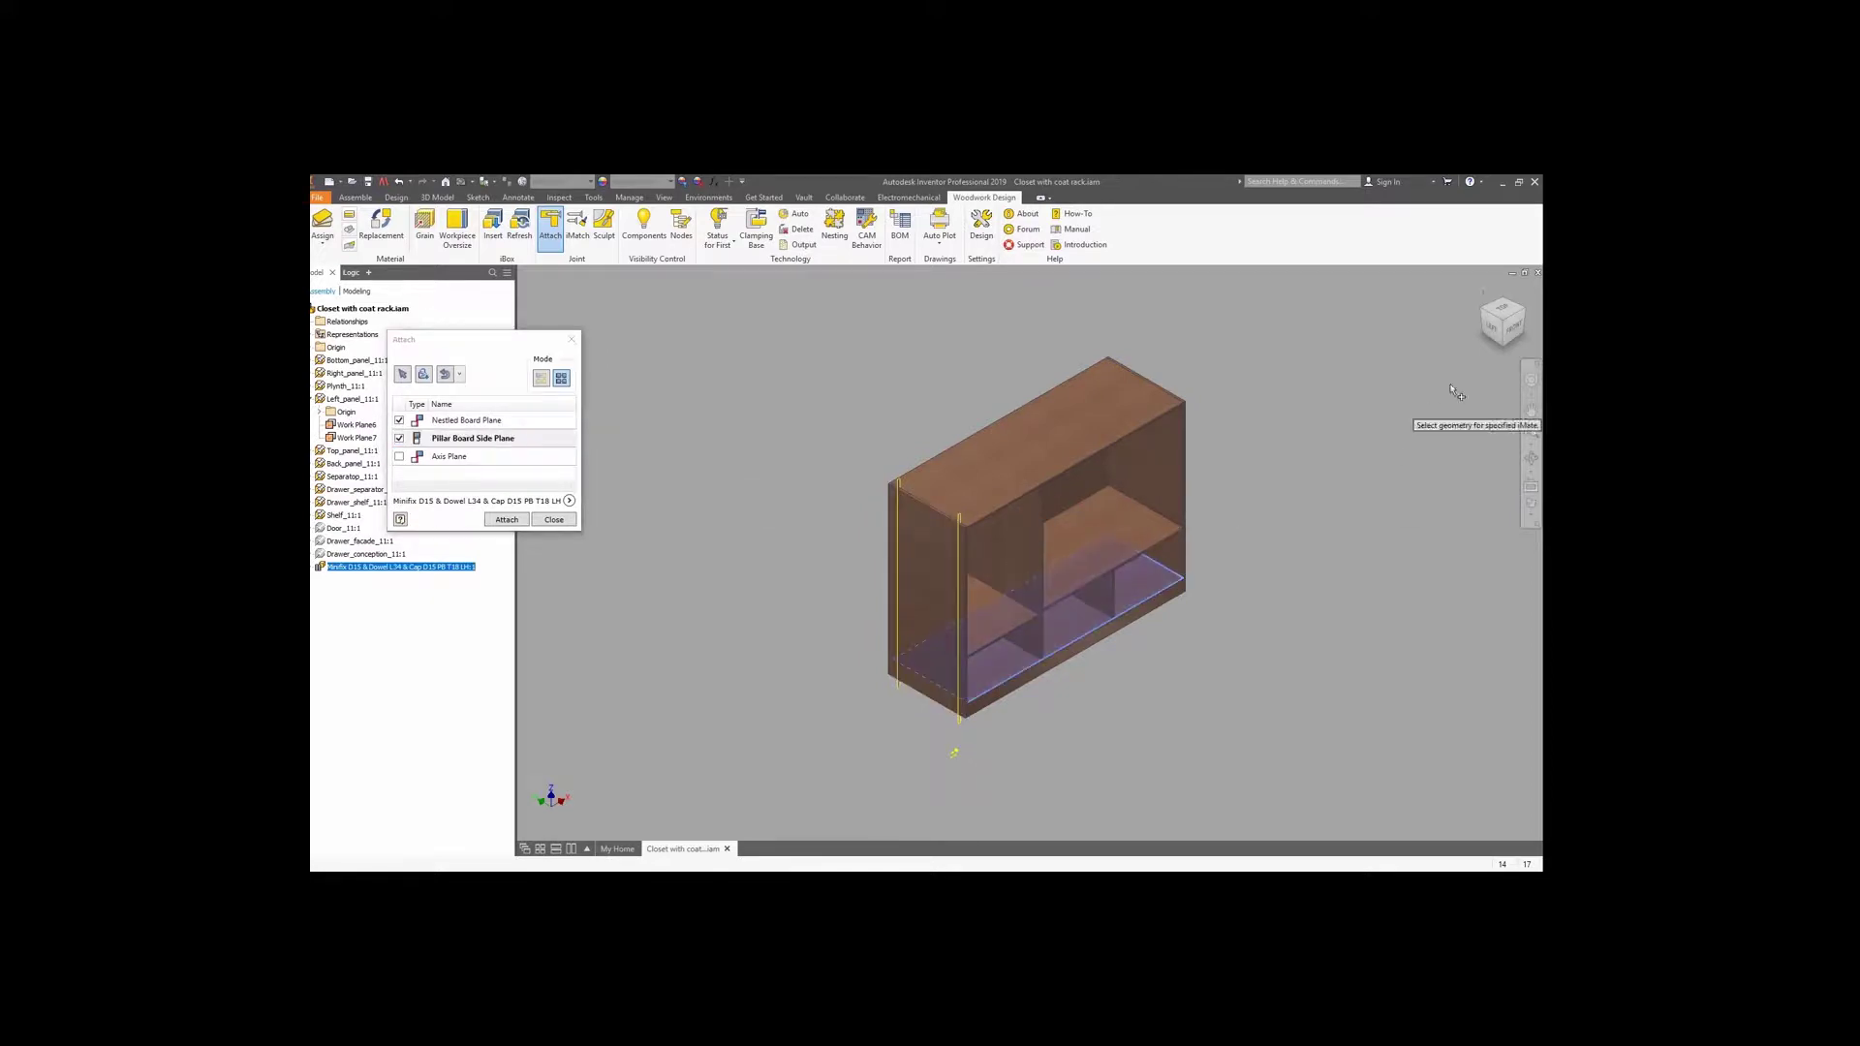
click(1499, 343)
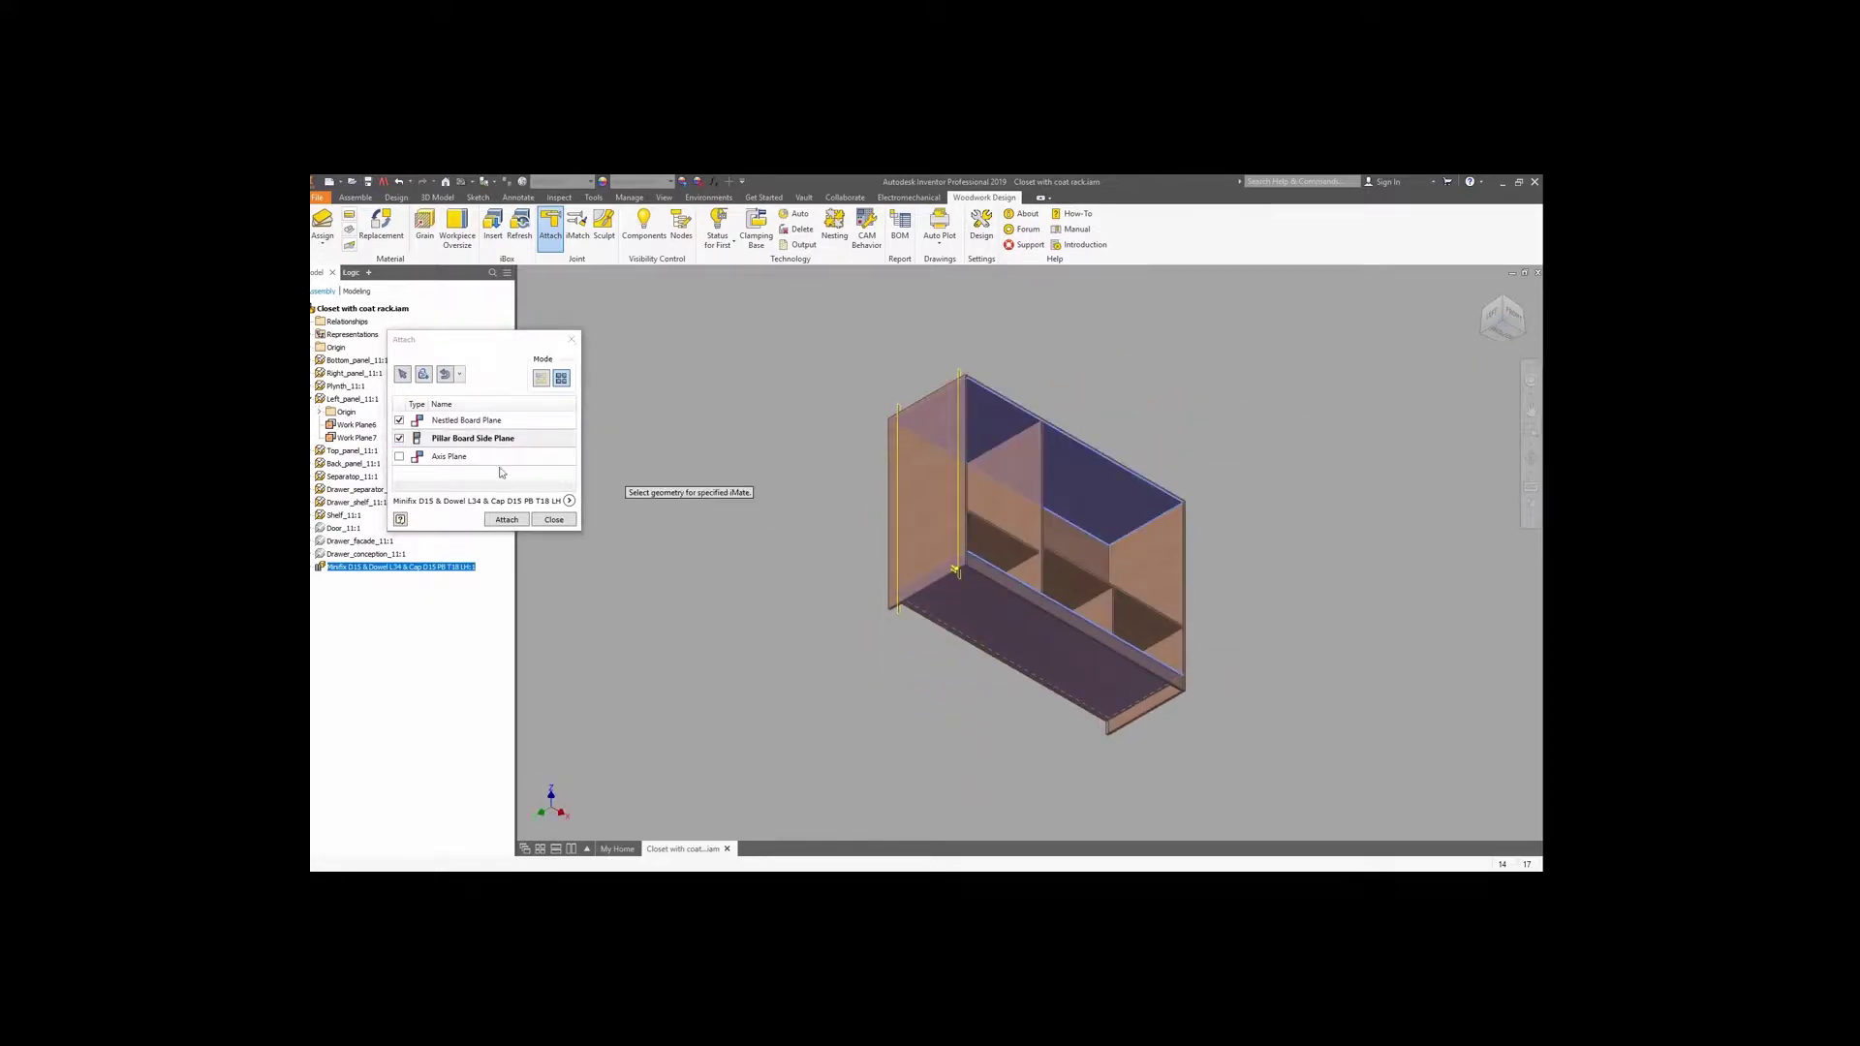
Assign both work planes of the left panel as axis planes and attach the Minifix fasteners at the side panel joints.
click(454, 459)
click(907, 613)
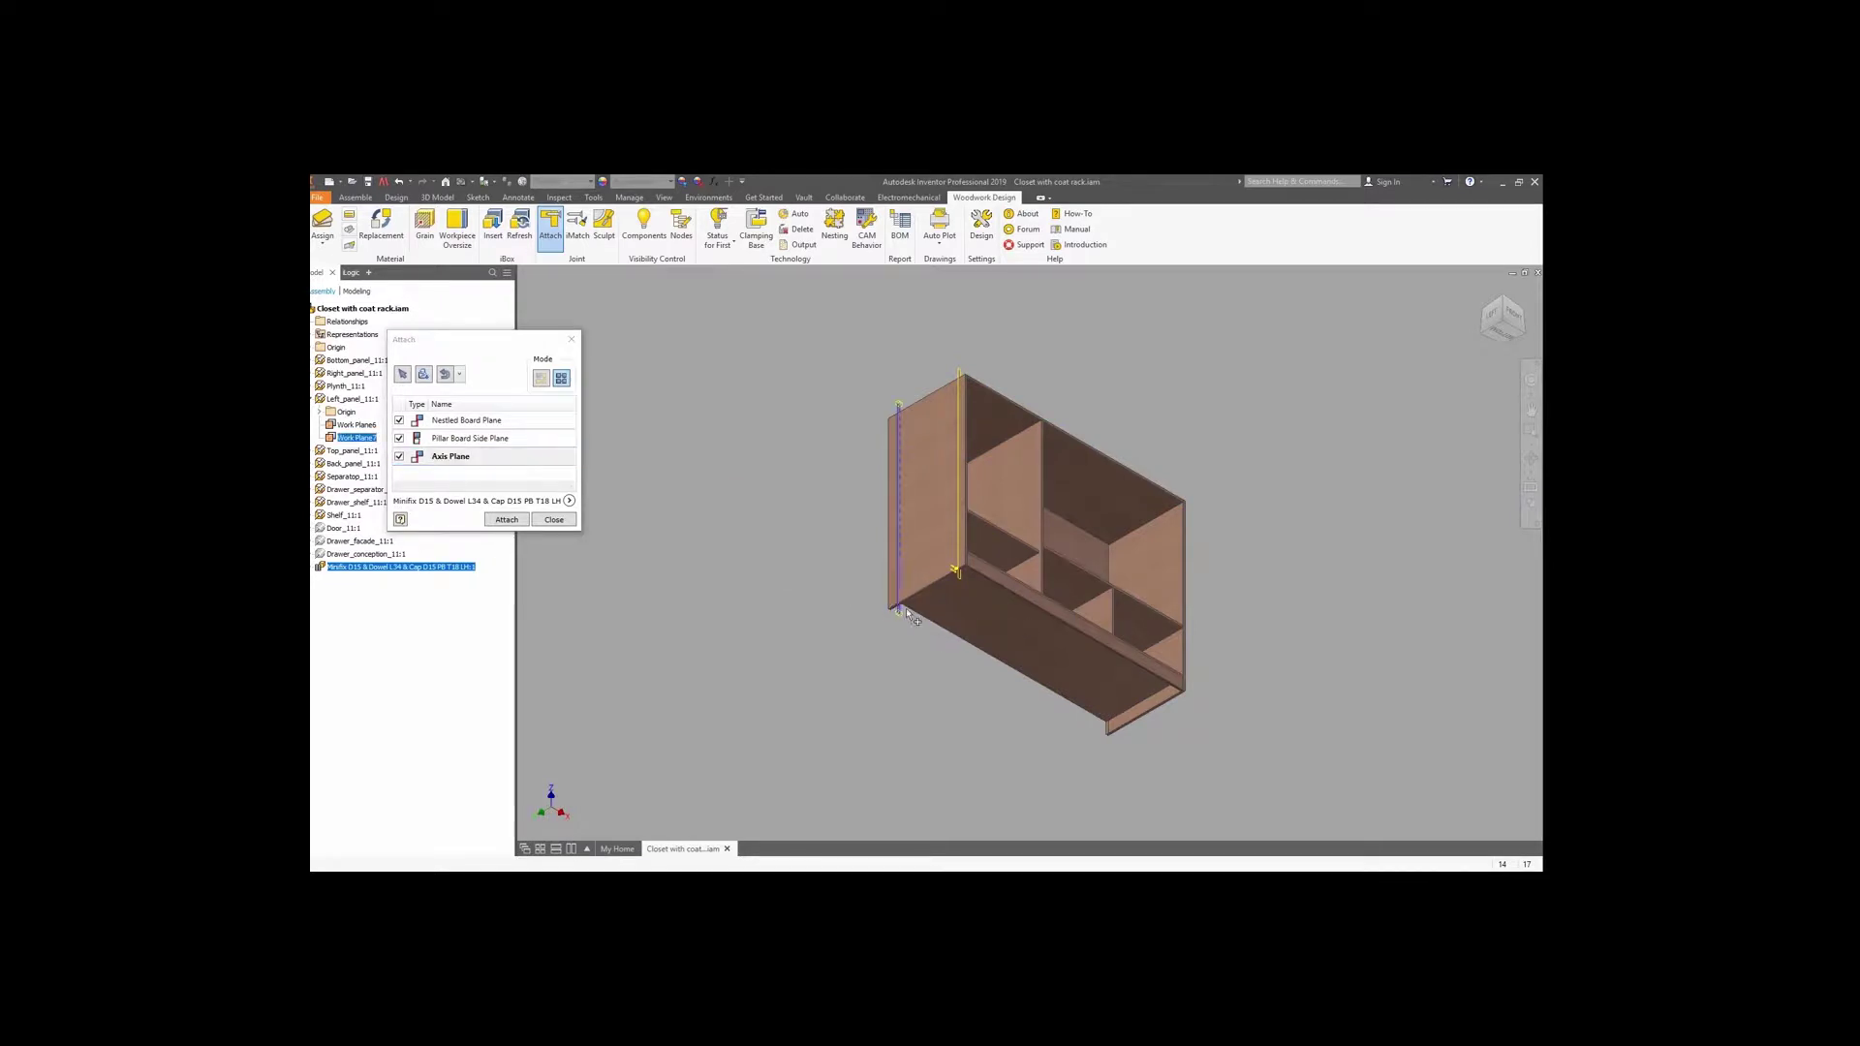
click(961, 577)
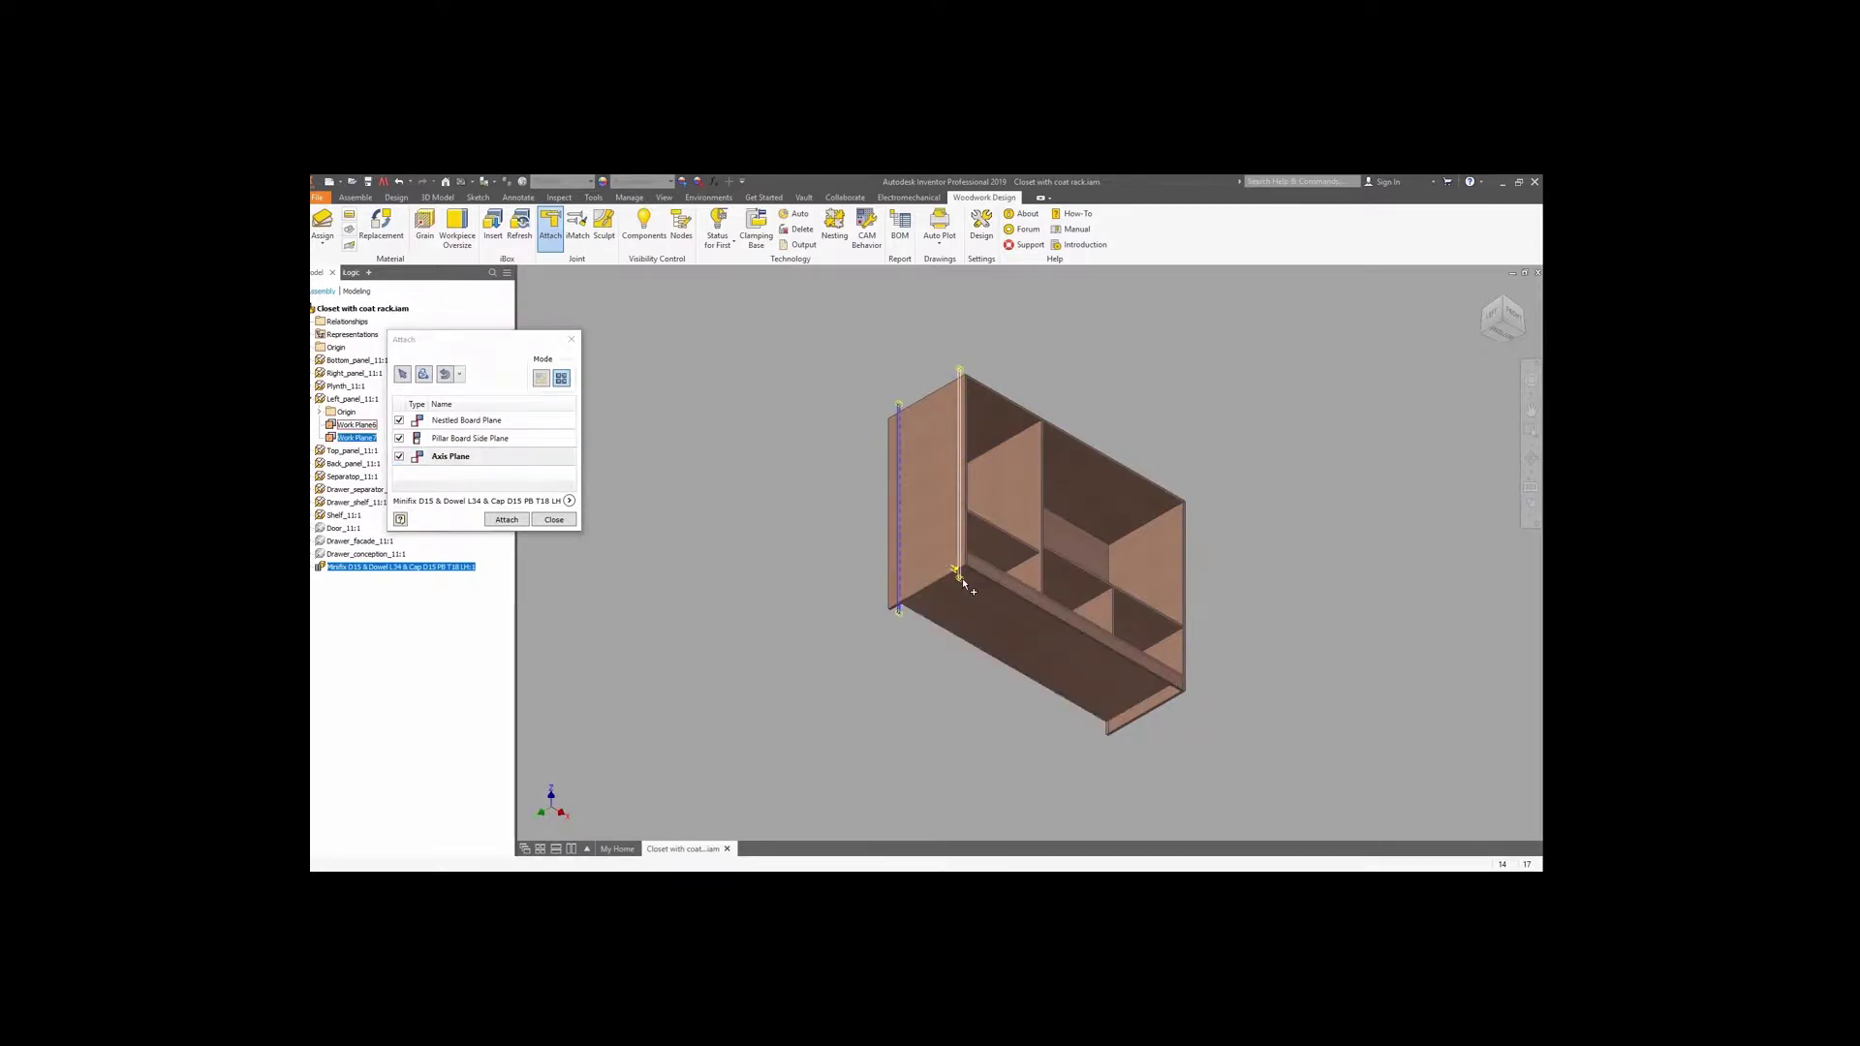
click(523, 521)
click(521, 520)
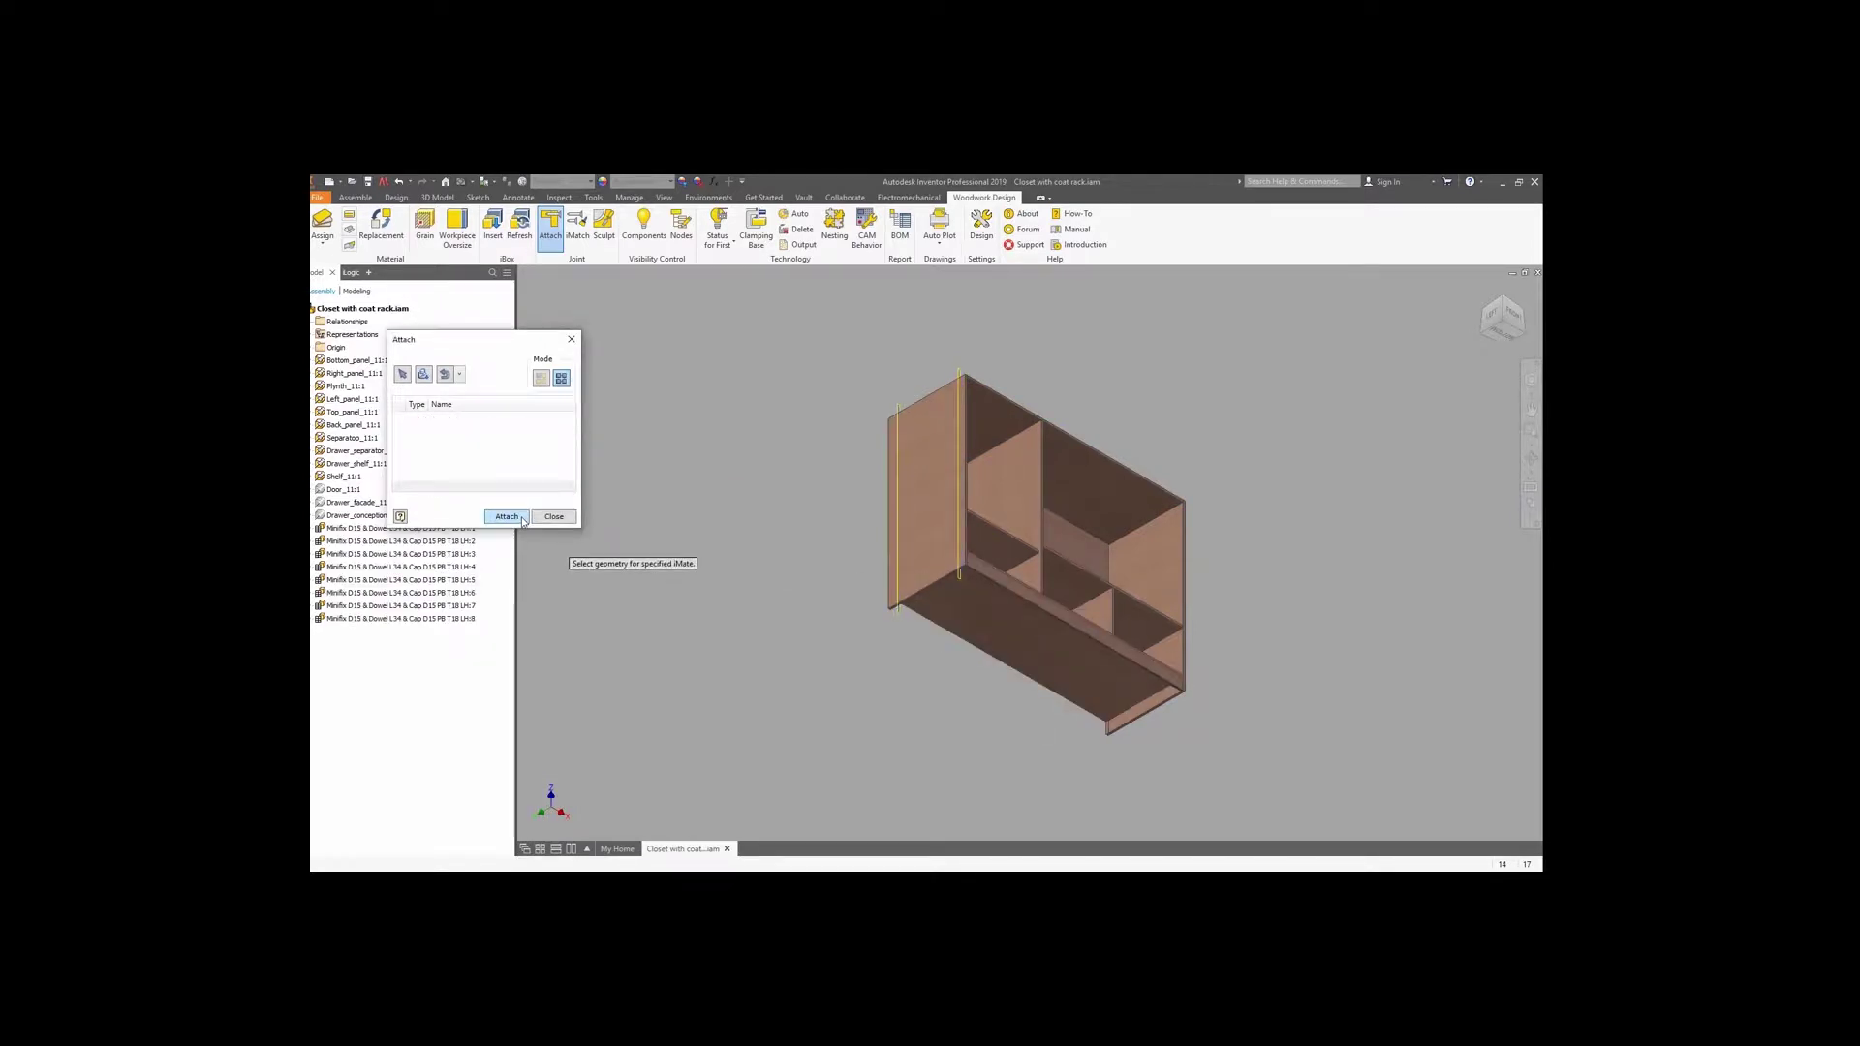
Start another Minifix set with the top panel's underside and the bottom panel's upper face as nested board planes.
click(447, 375)
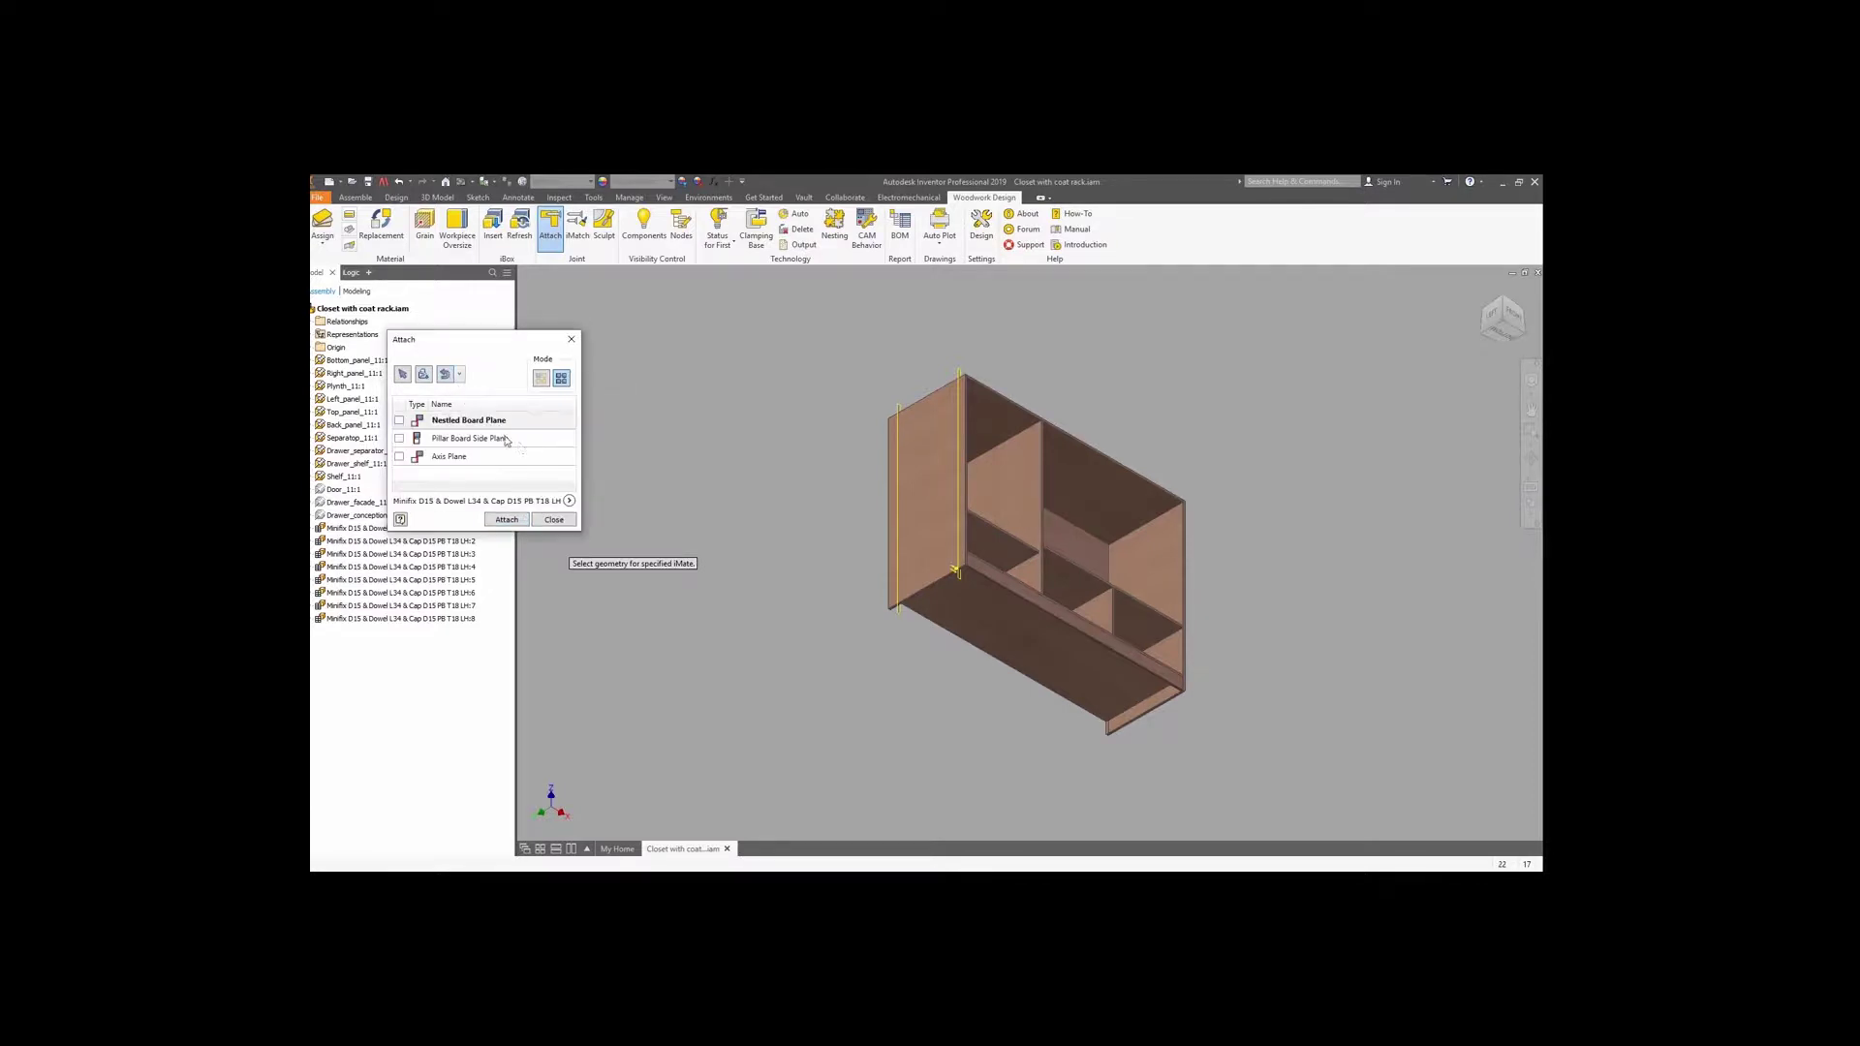
click(999, 428)
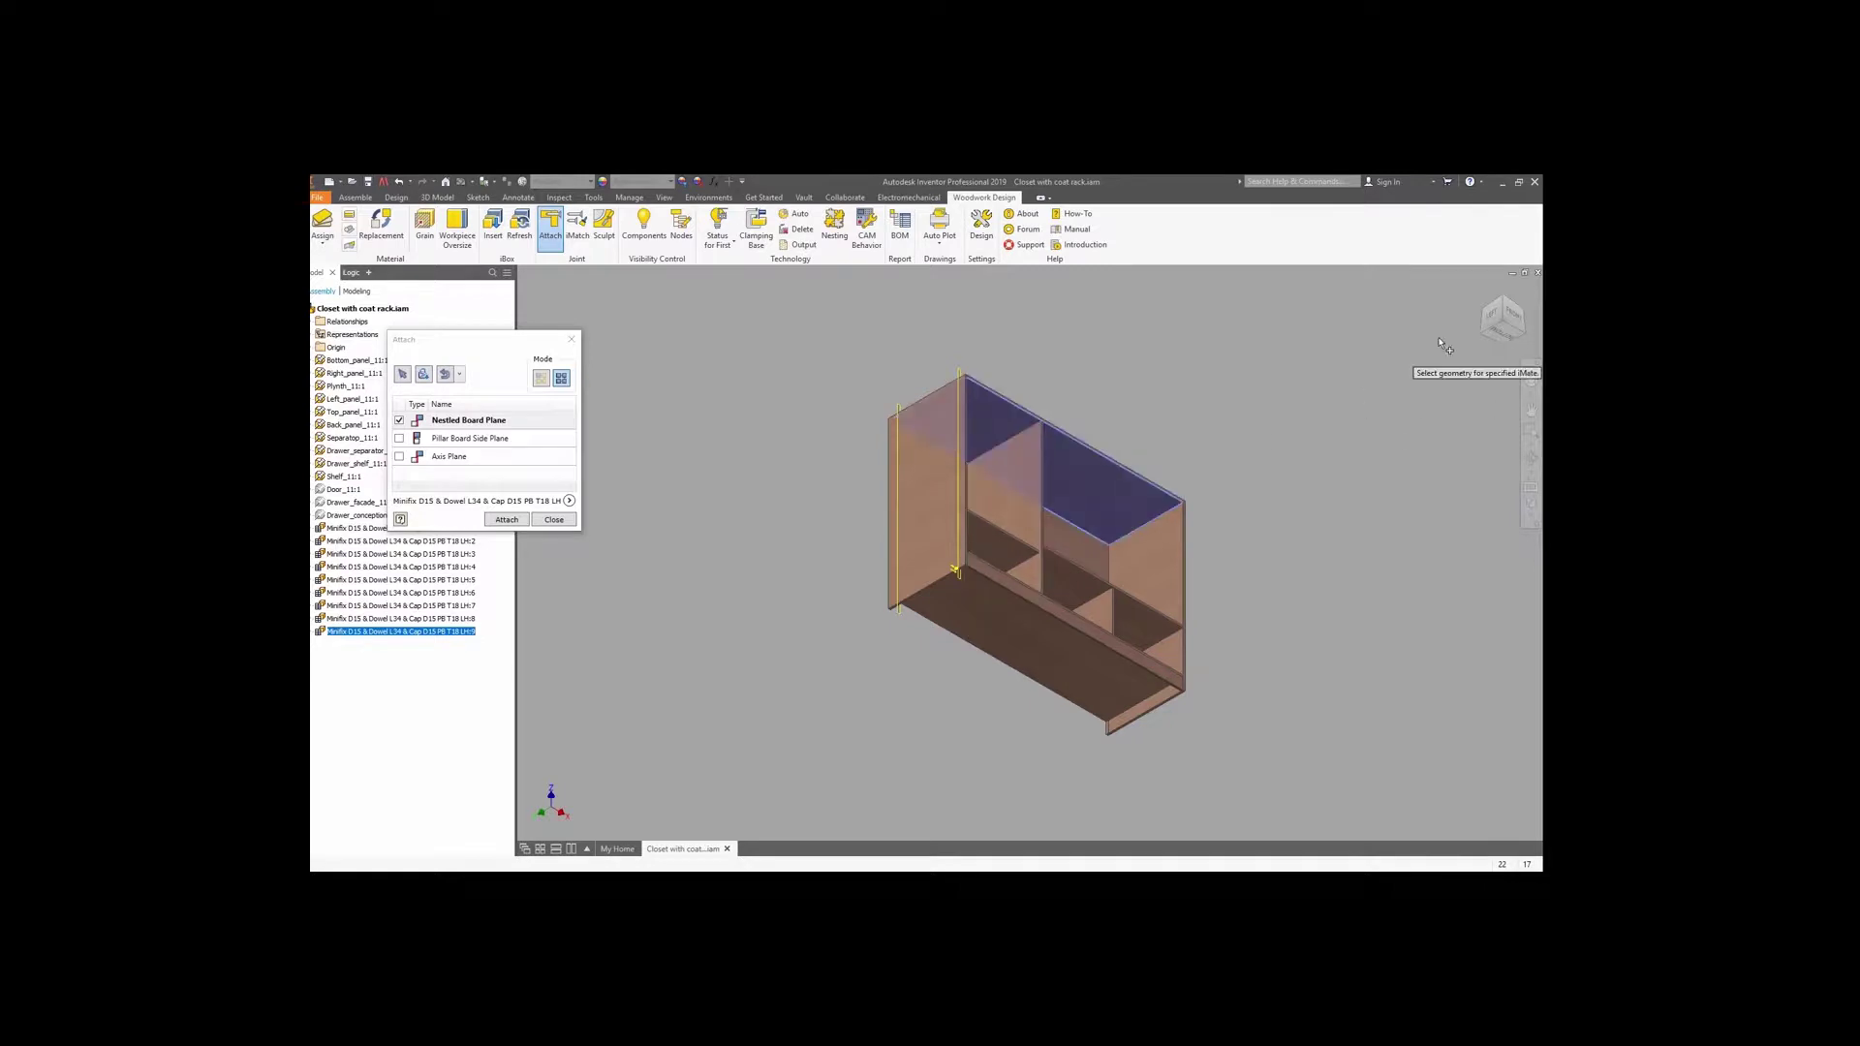
click(1504, 306)
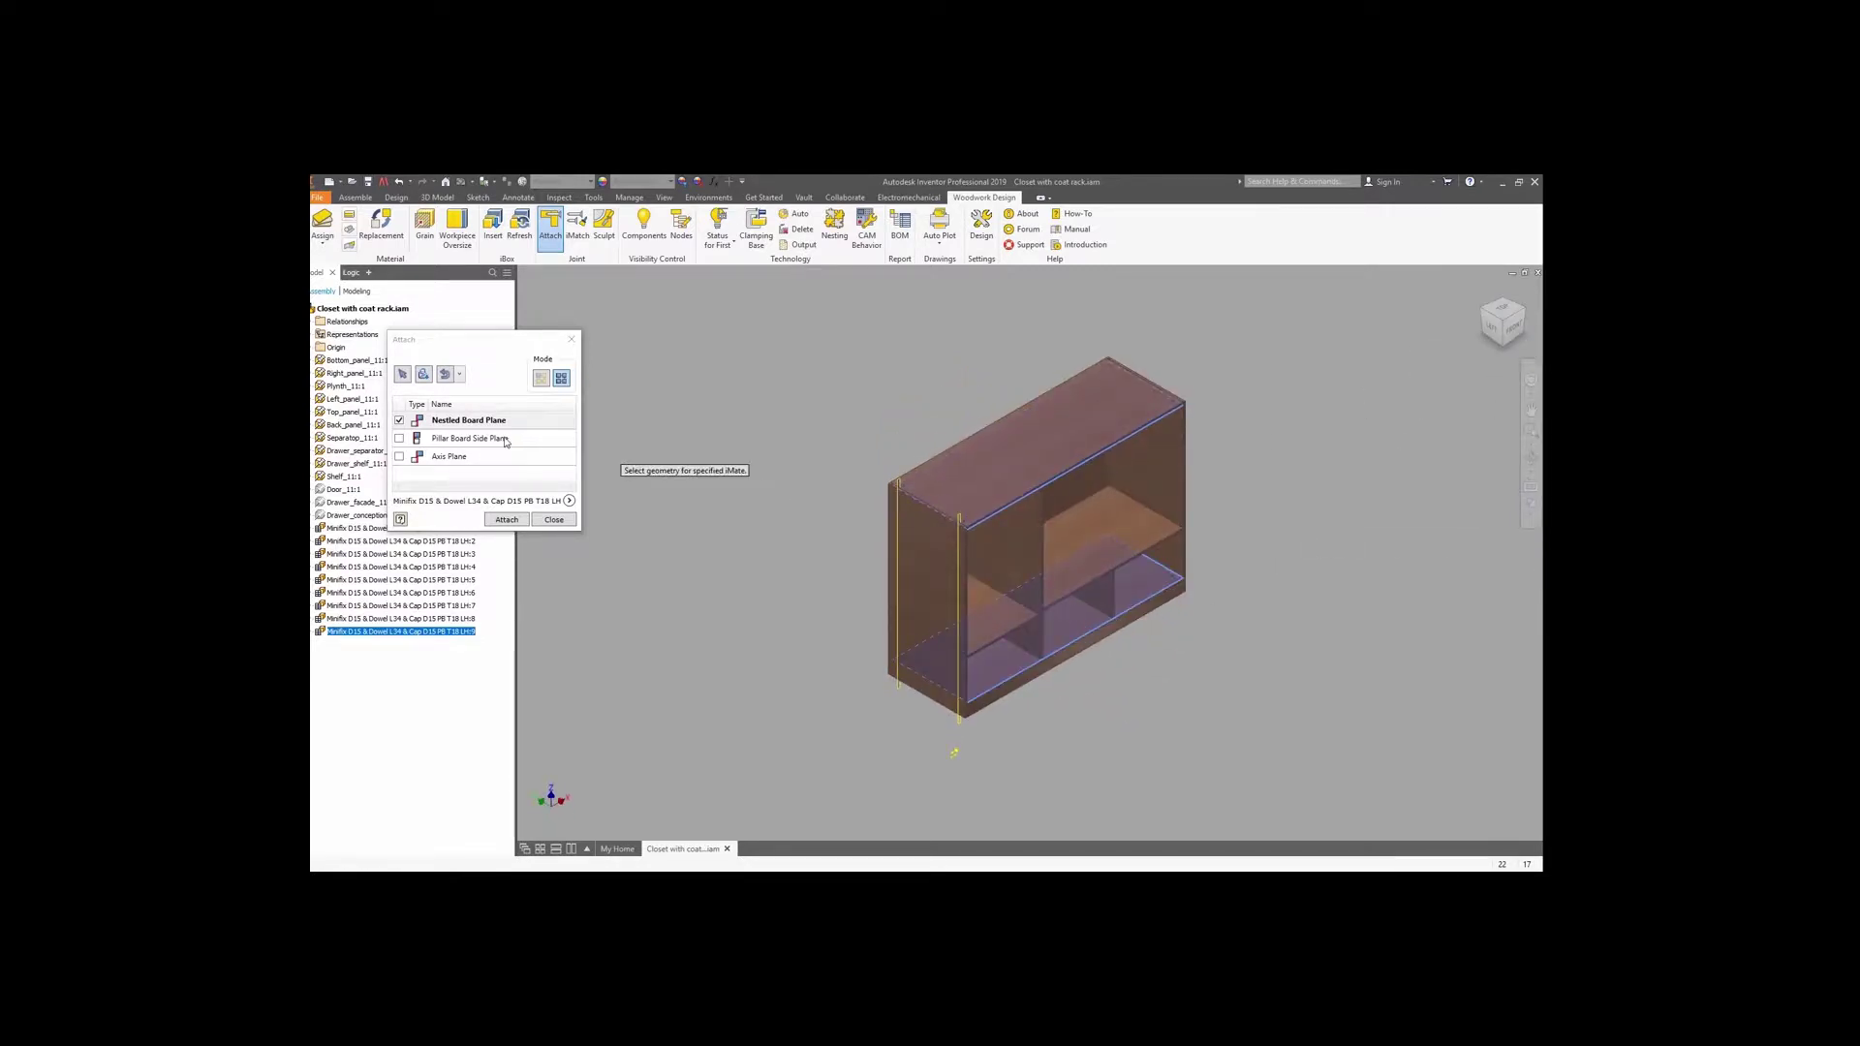
Assign the separator's side face as the pillar board side plane and both work planes as axis planes, and attach the fasteners.
click(473, 438)
click(1015, 549)
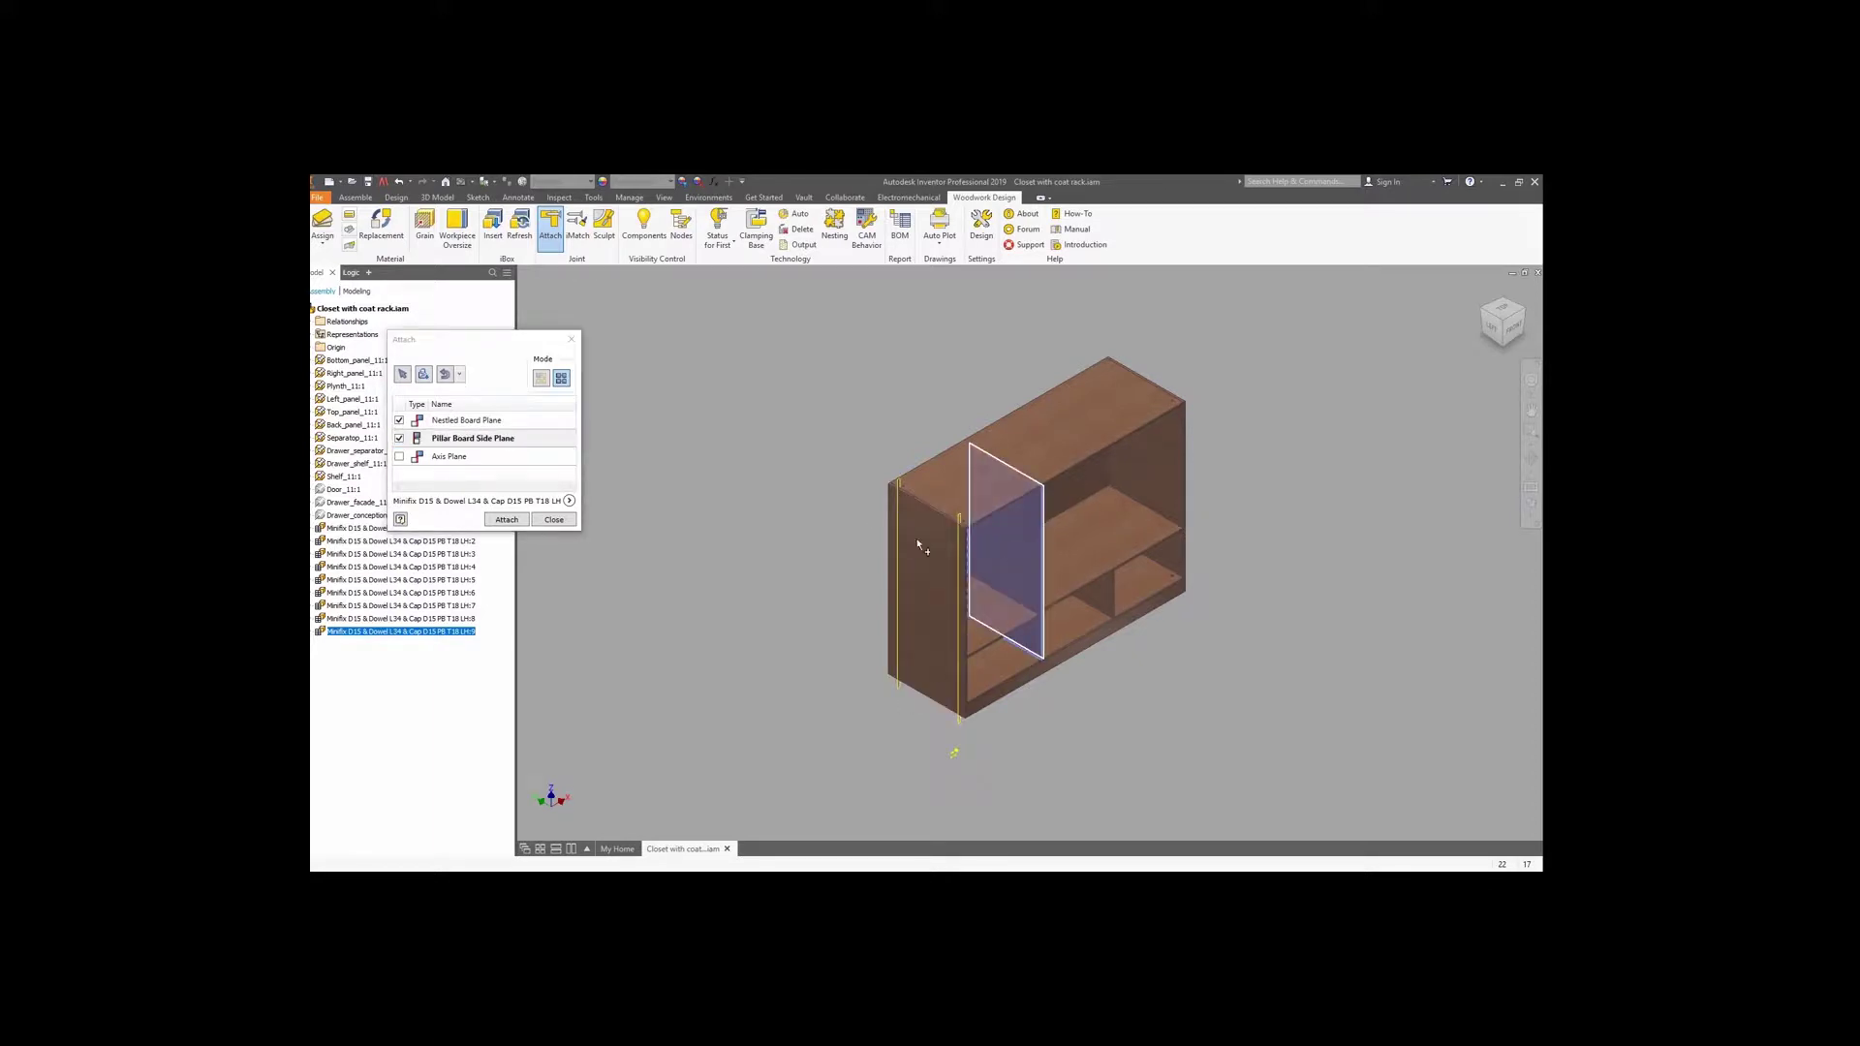
click(516, 463)
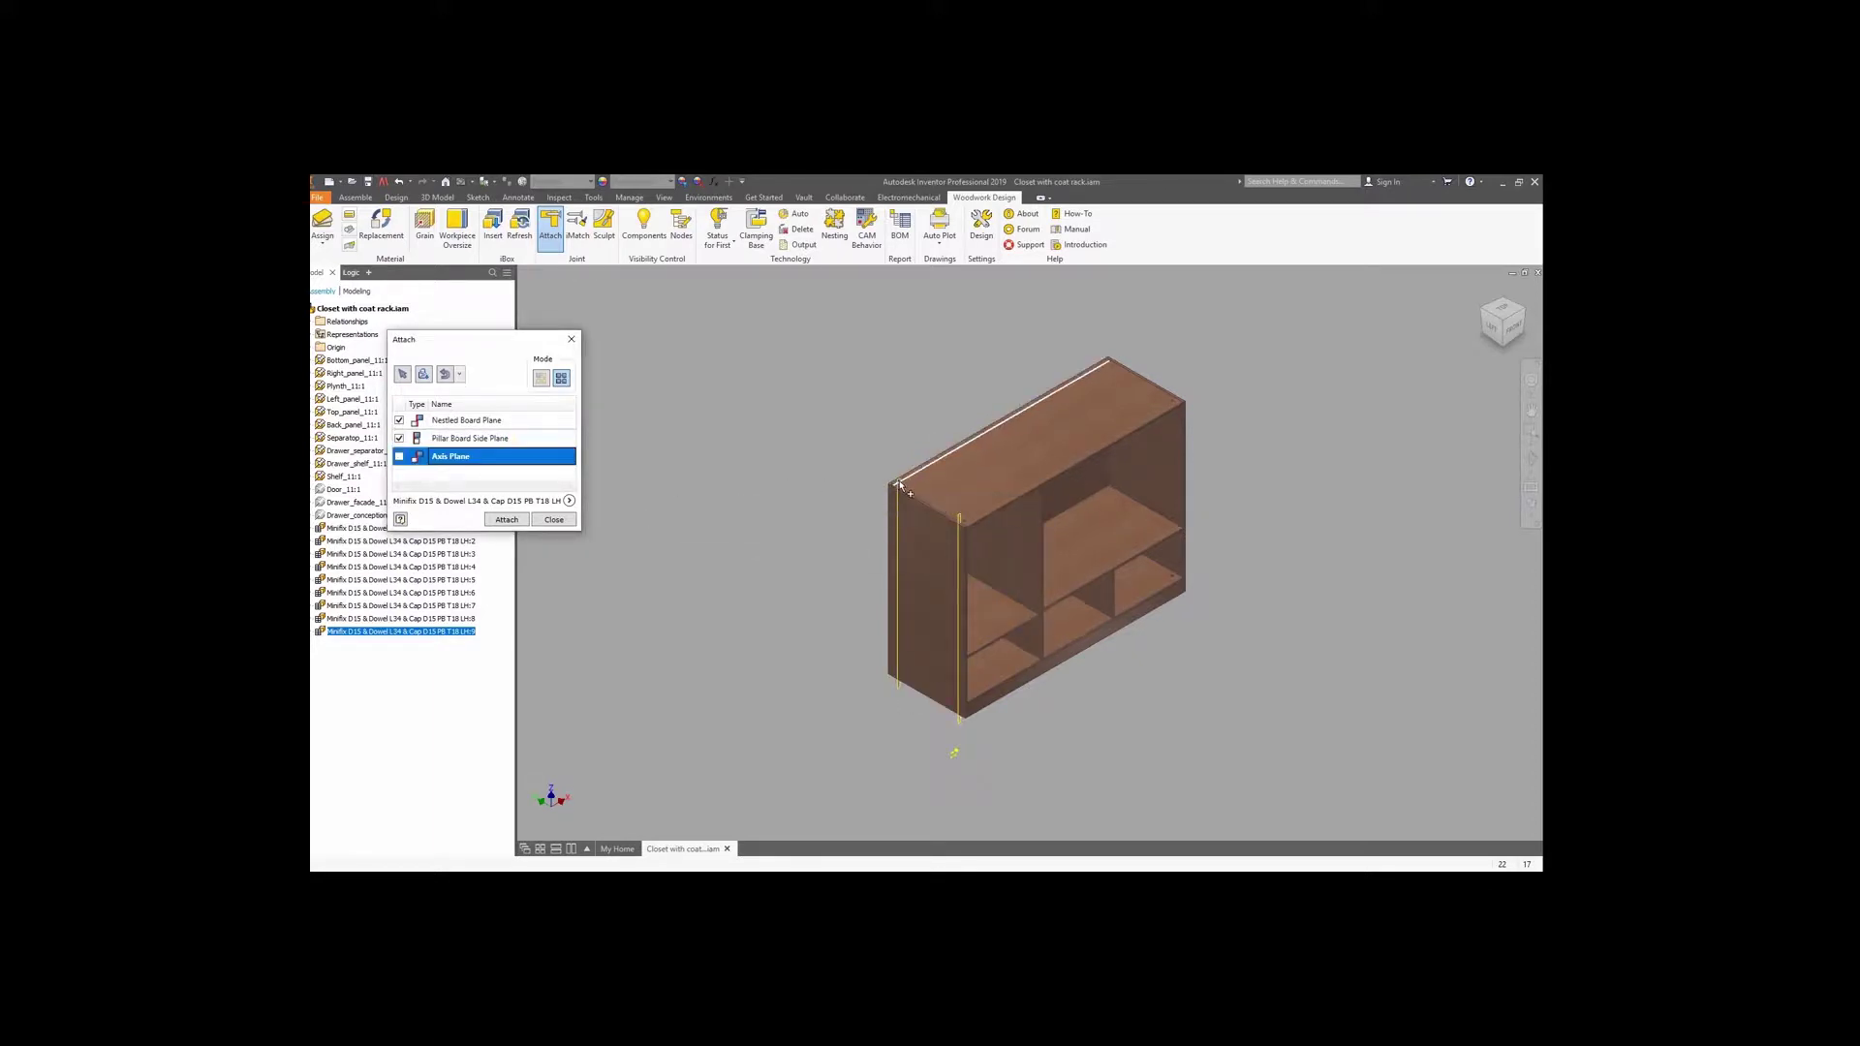
click(899, 690)
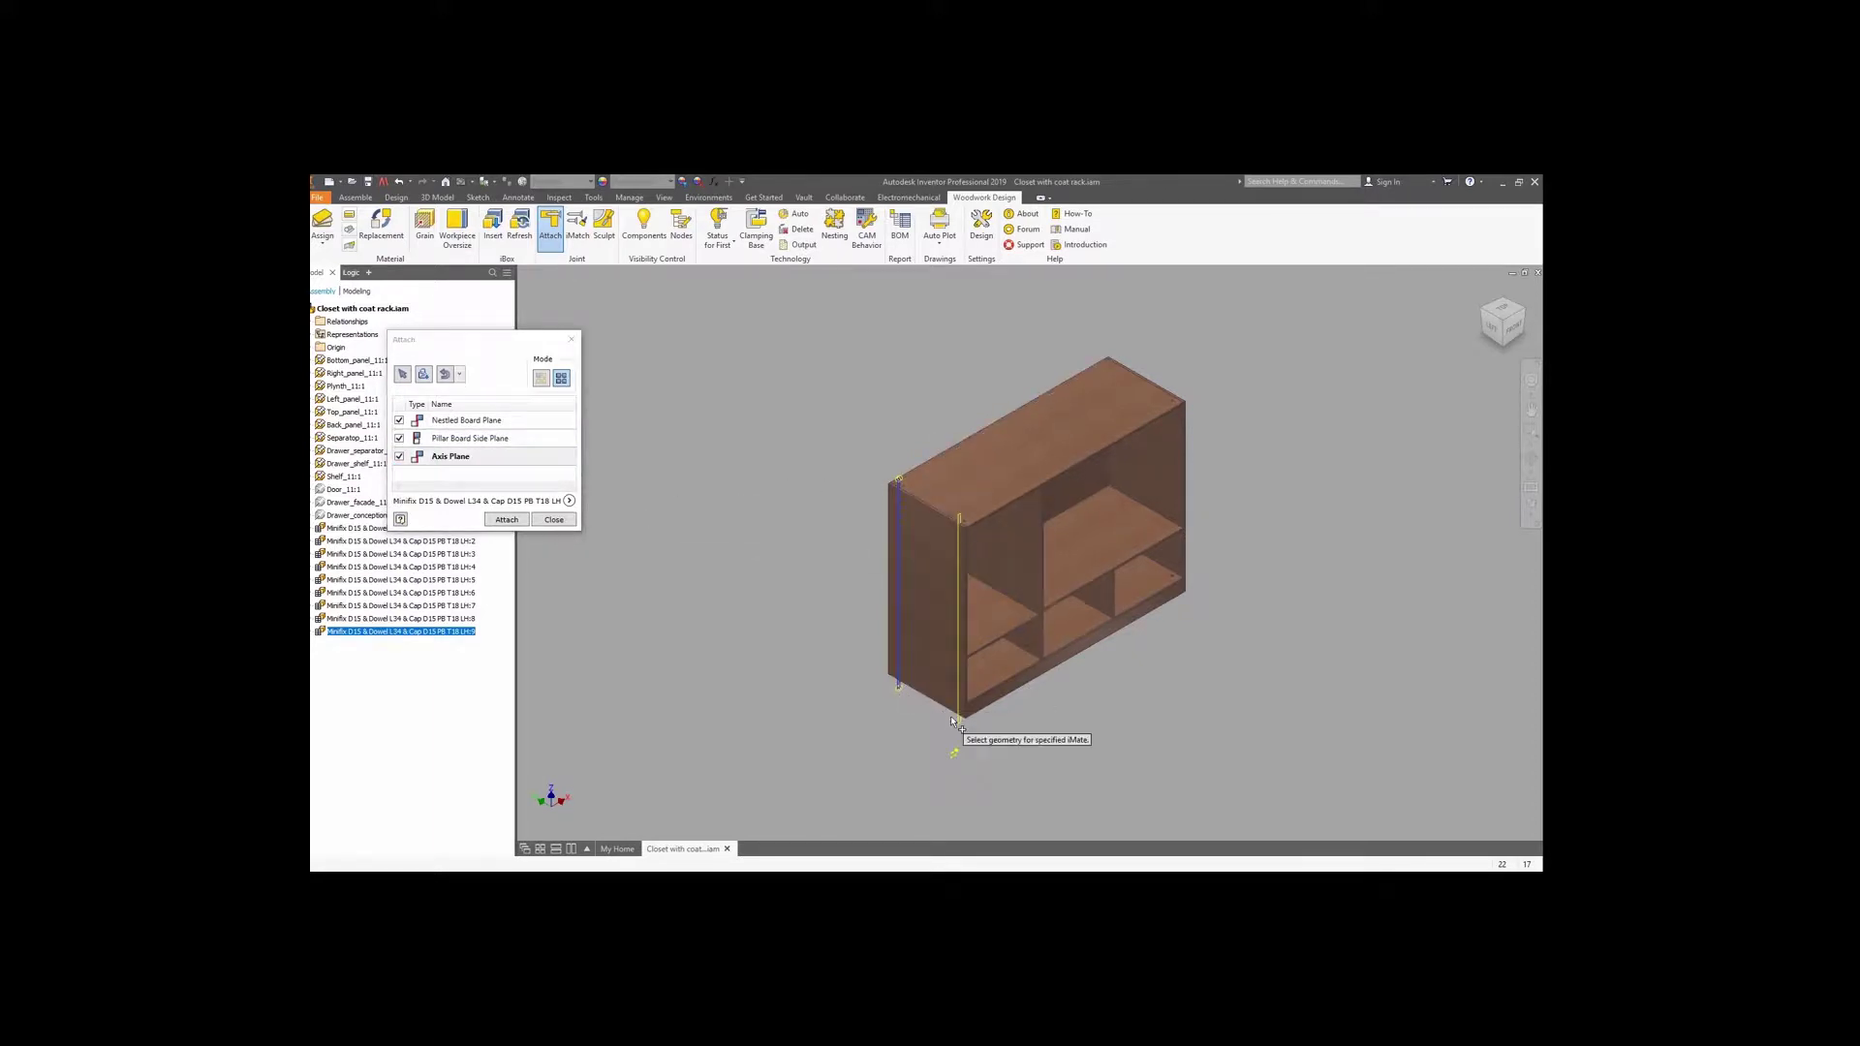
click(515, 523)
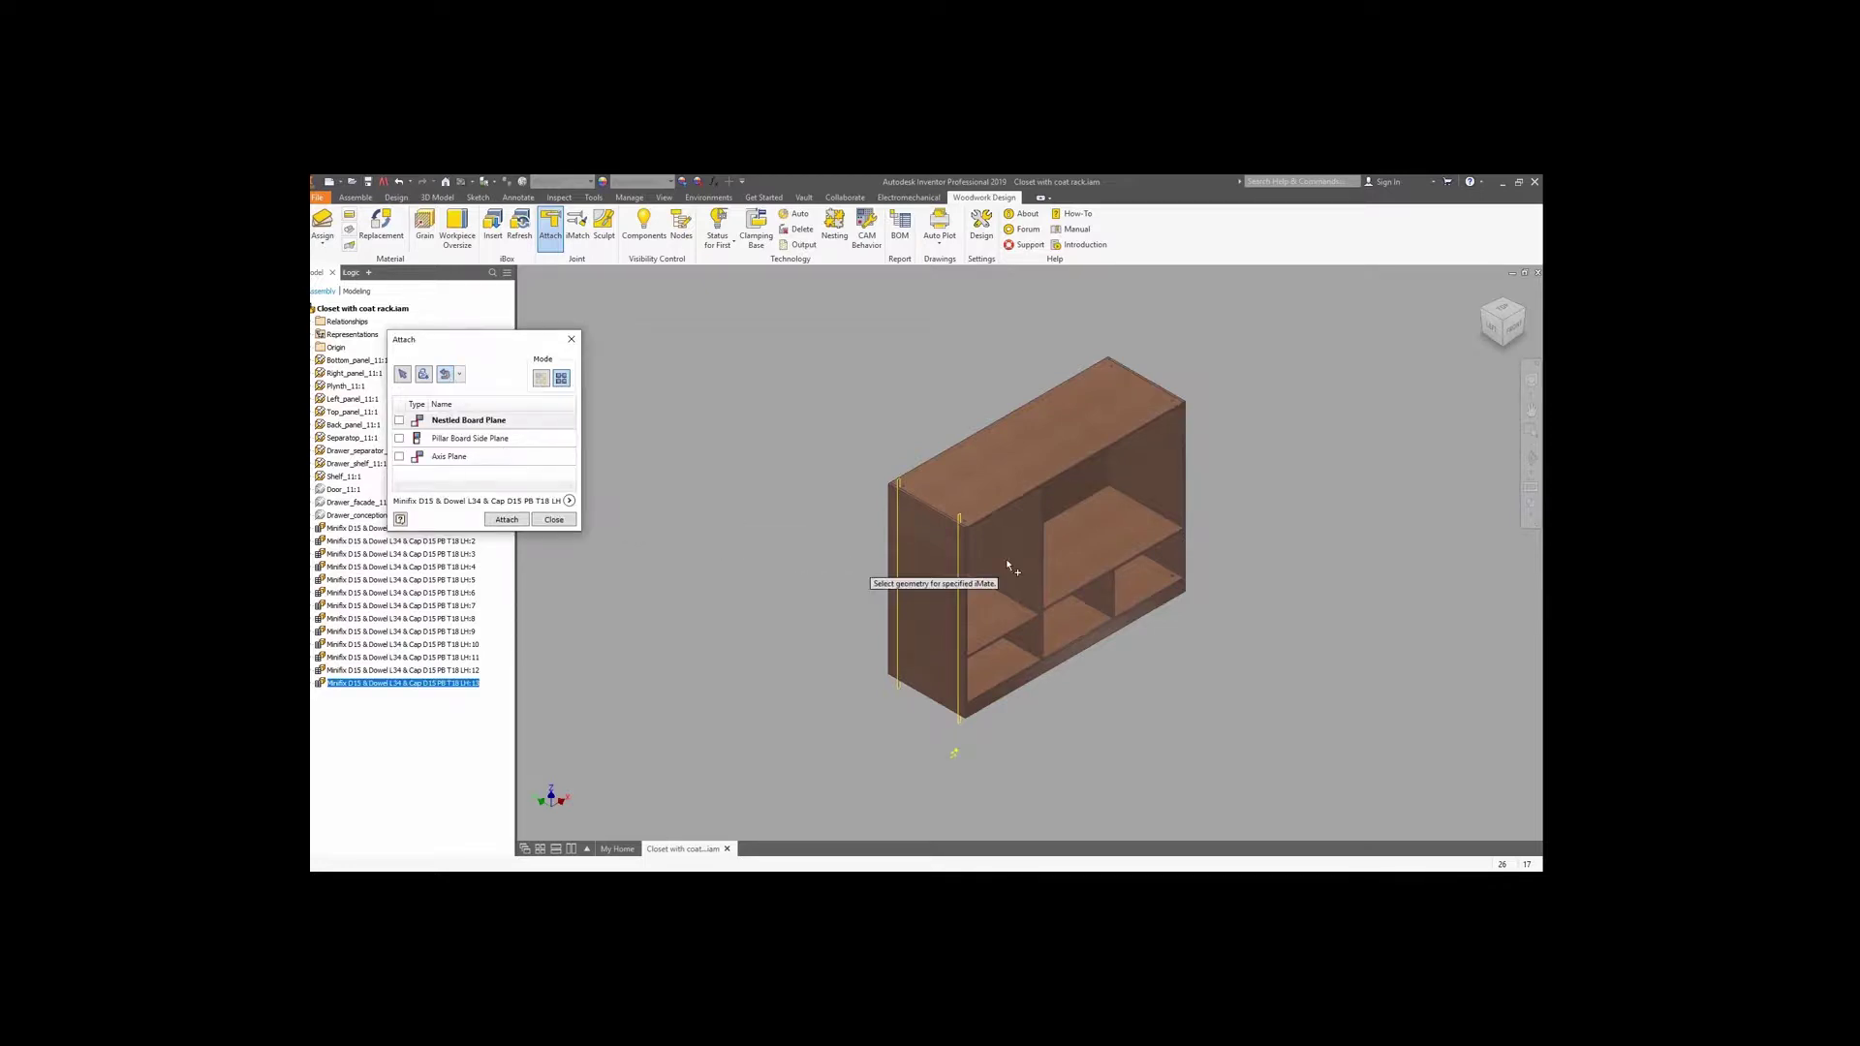
Assign the right panel's inner face and the separator's facing side as nested board planes for the next Minifix set.
click(1172, 496)
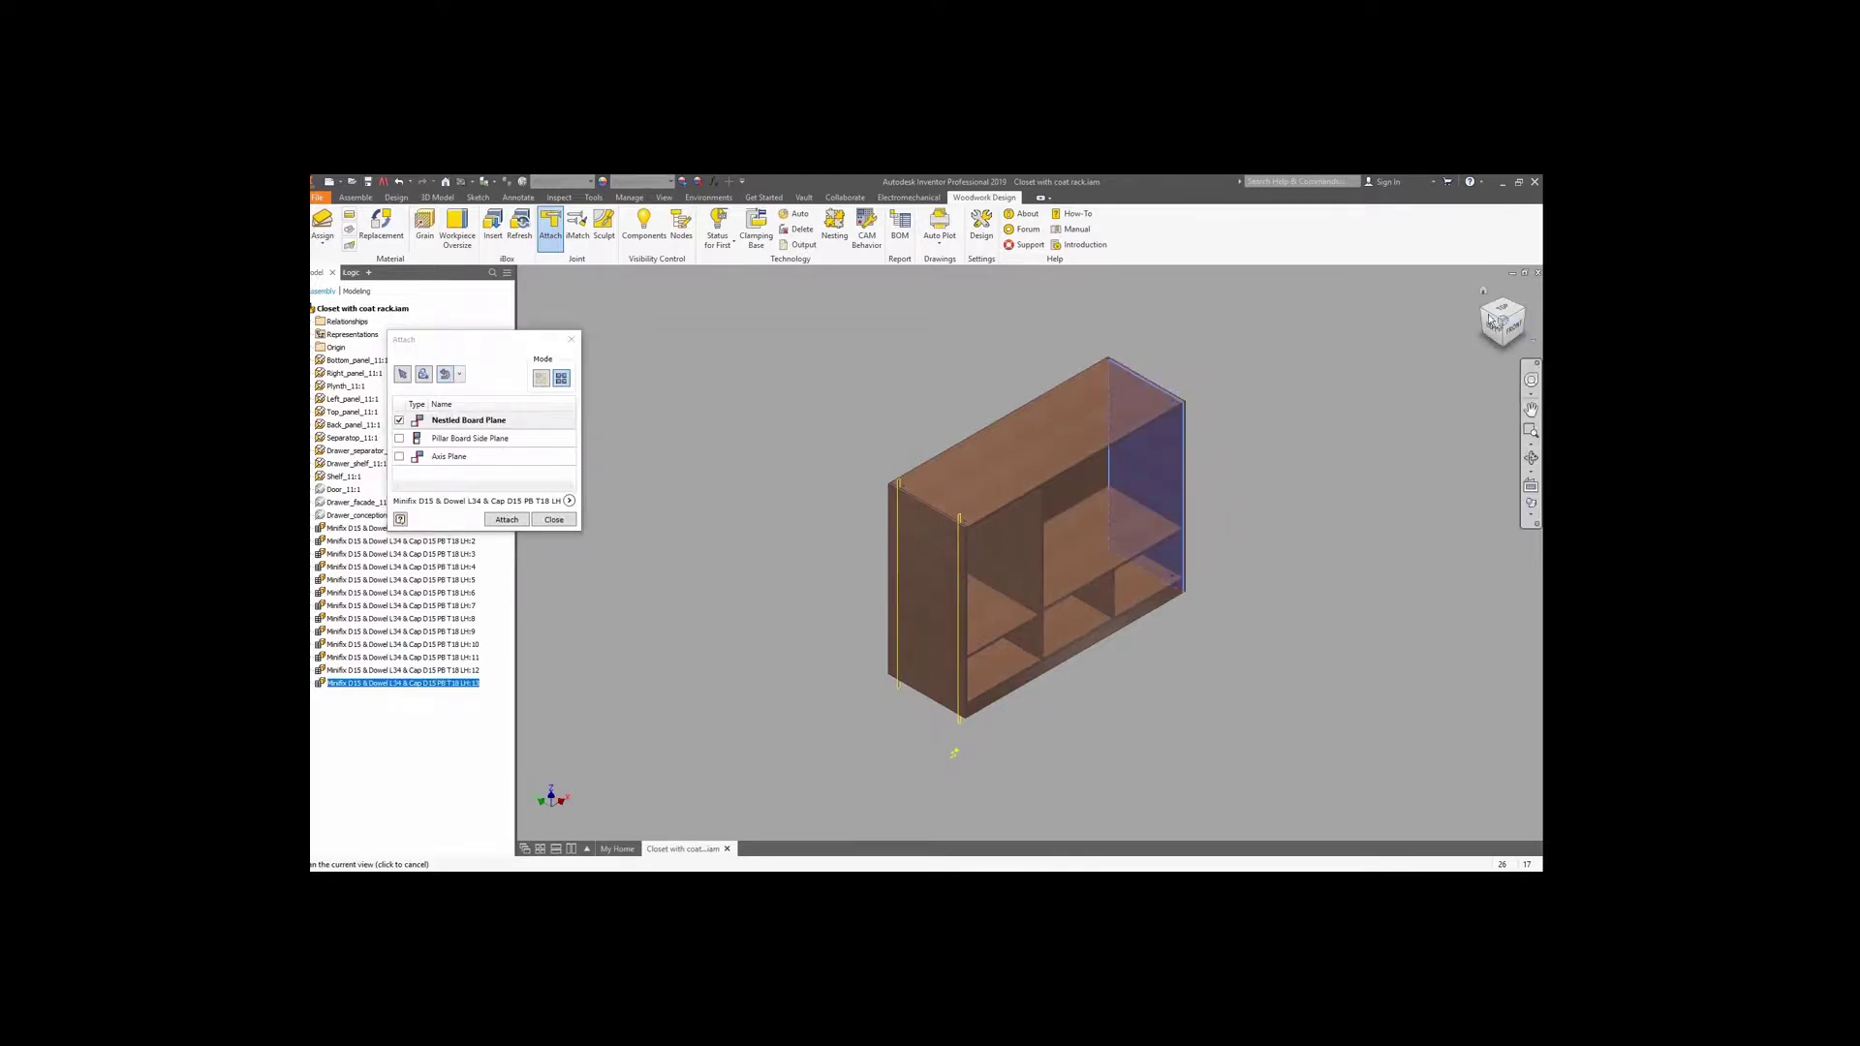
click(1485, 315)
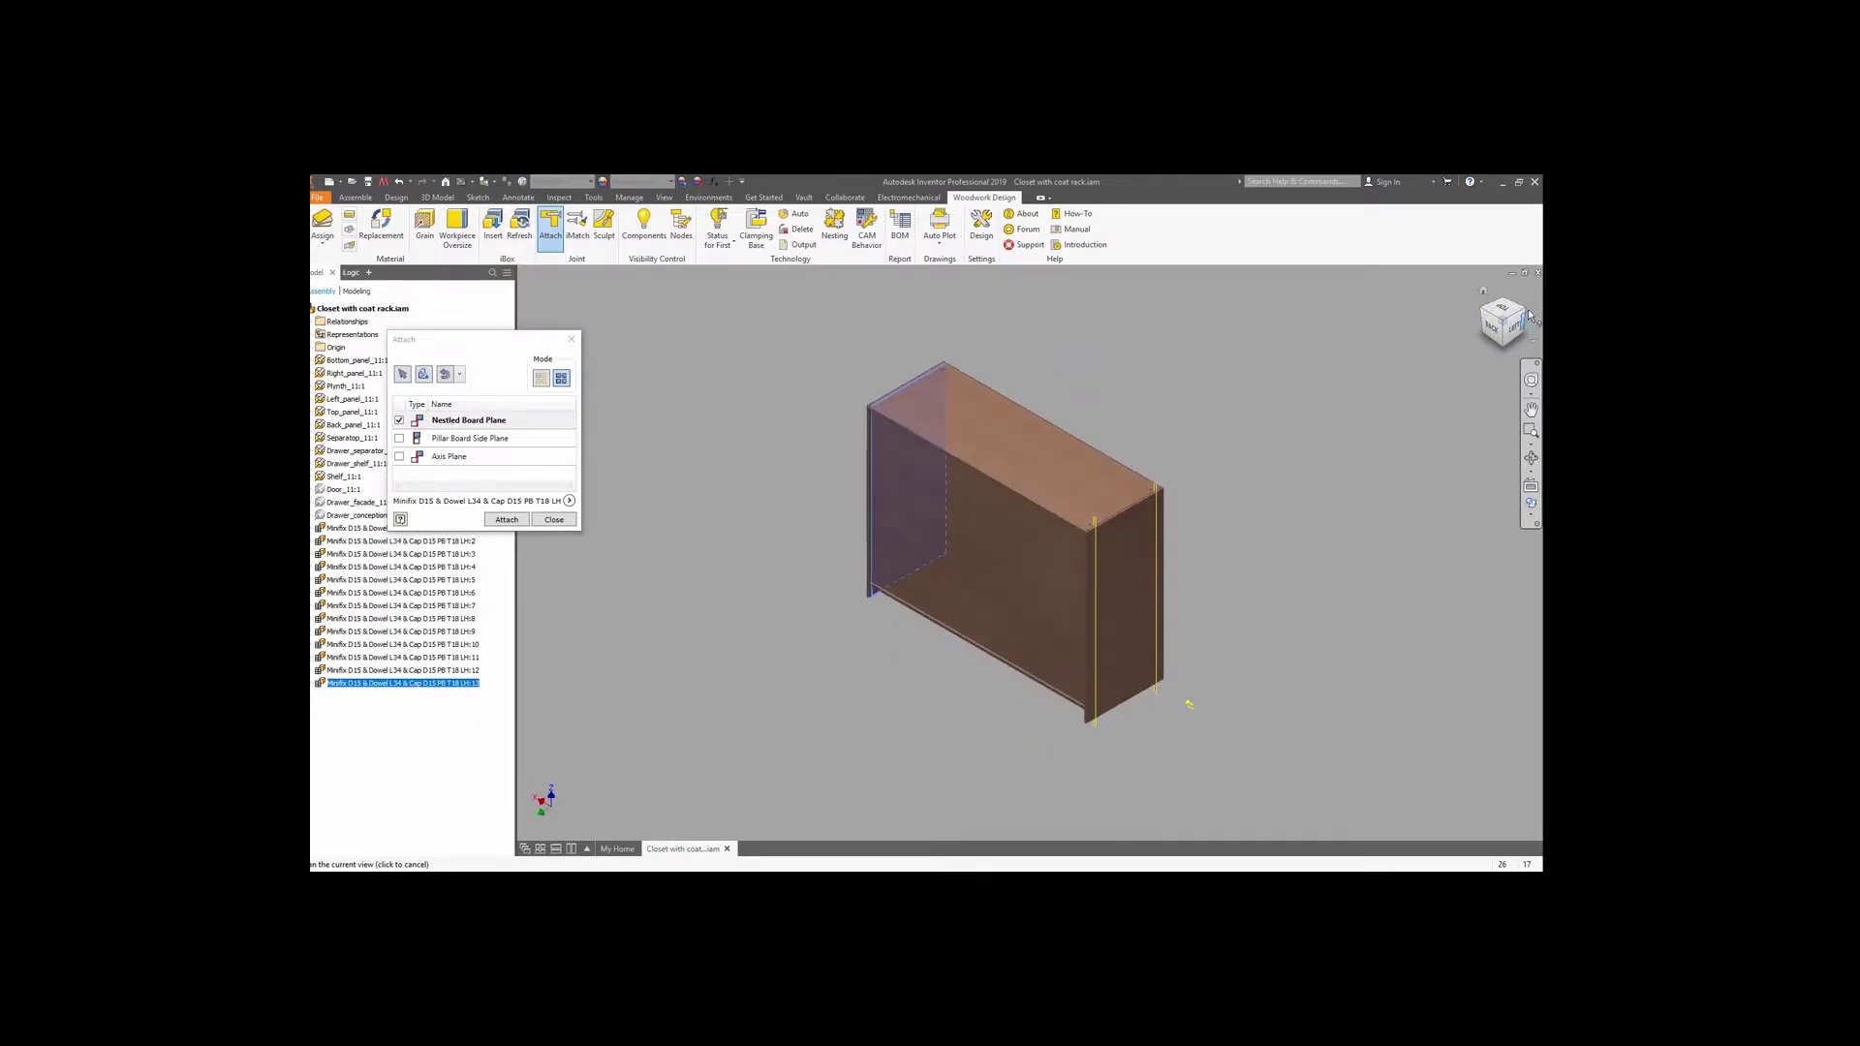
click(1527, 313)
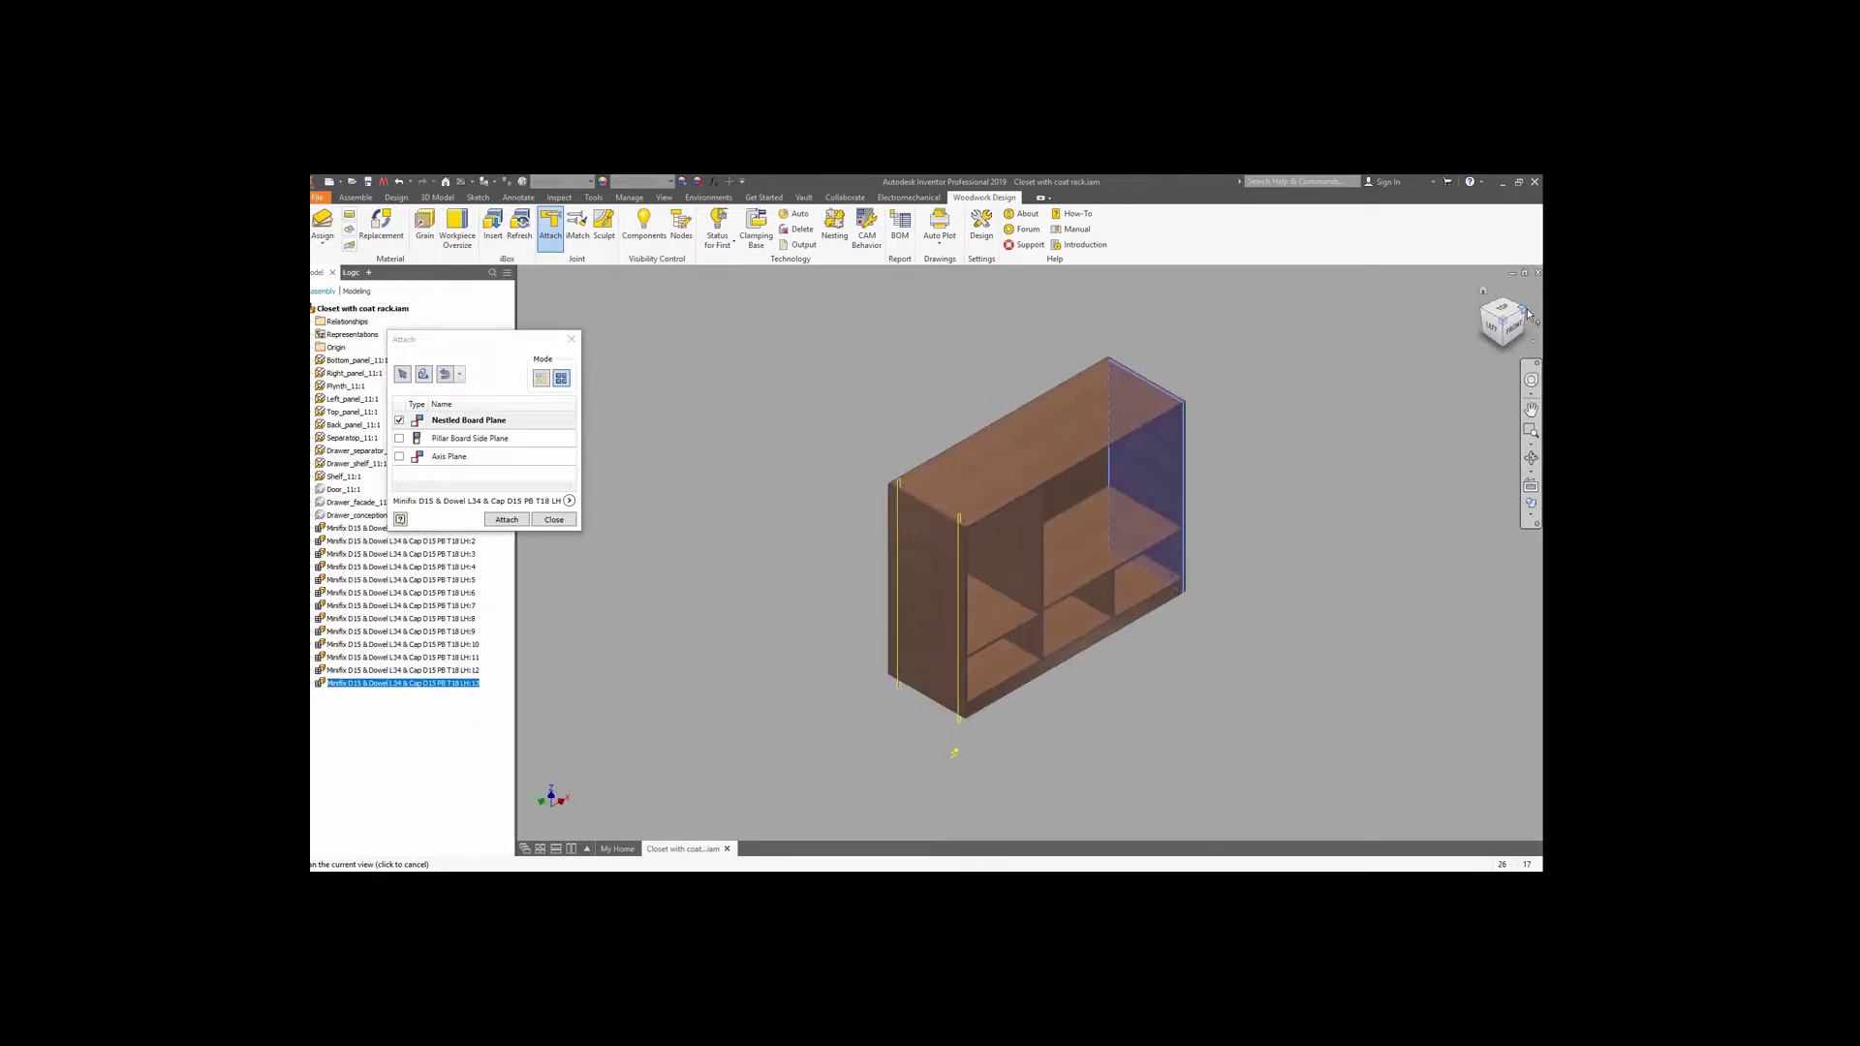
click(1527, 312)
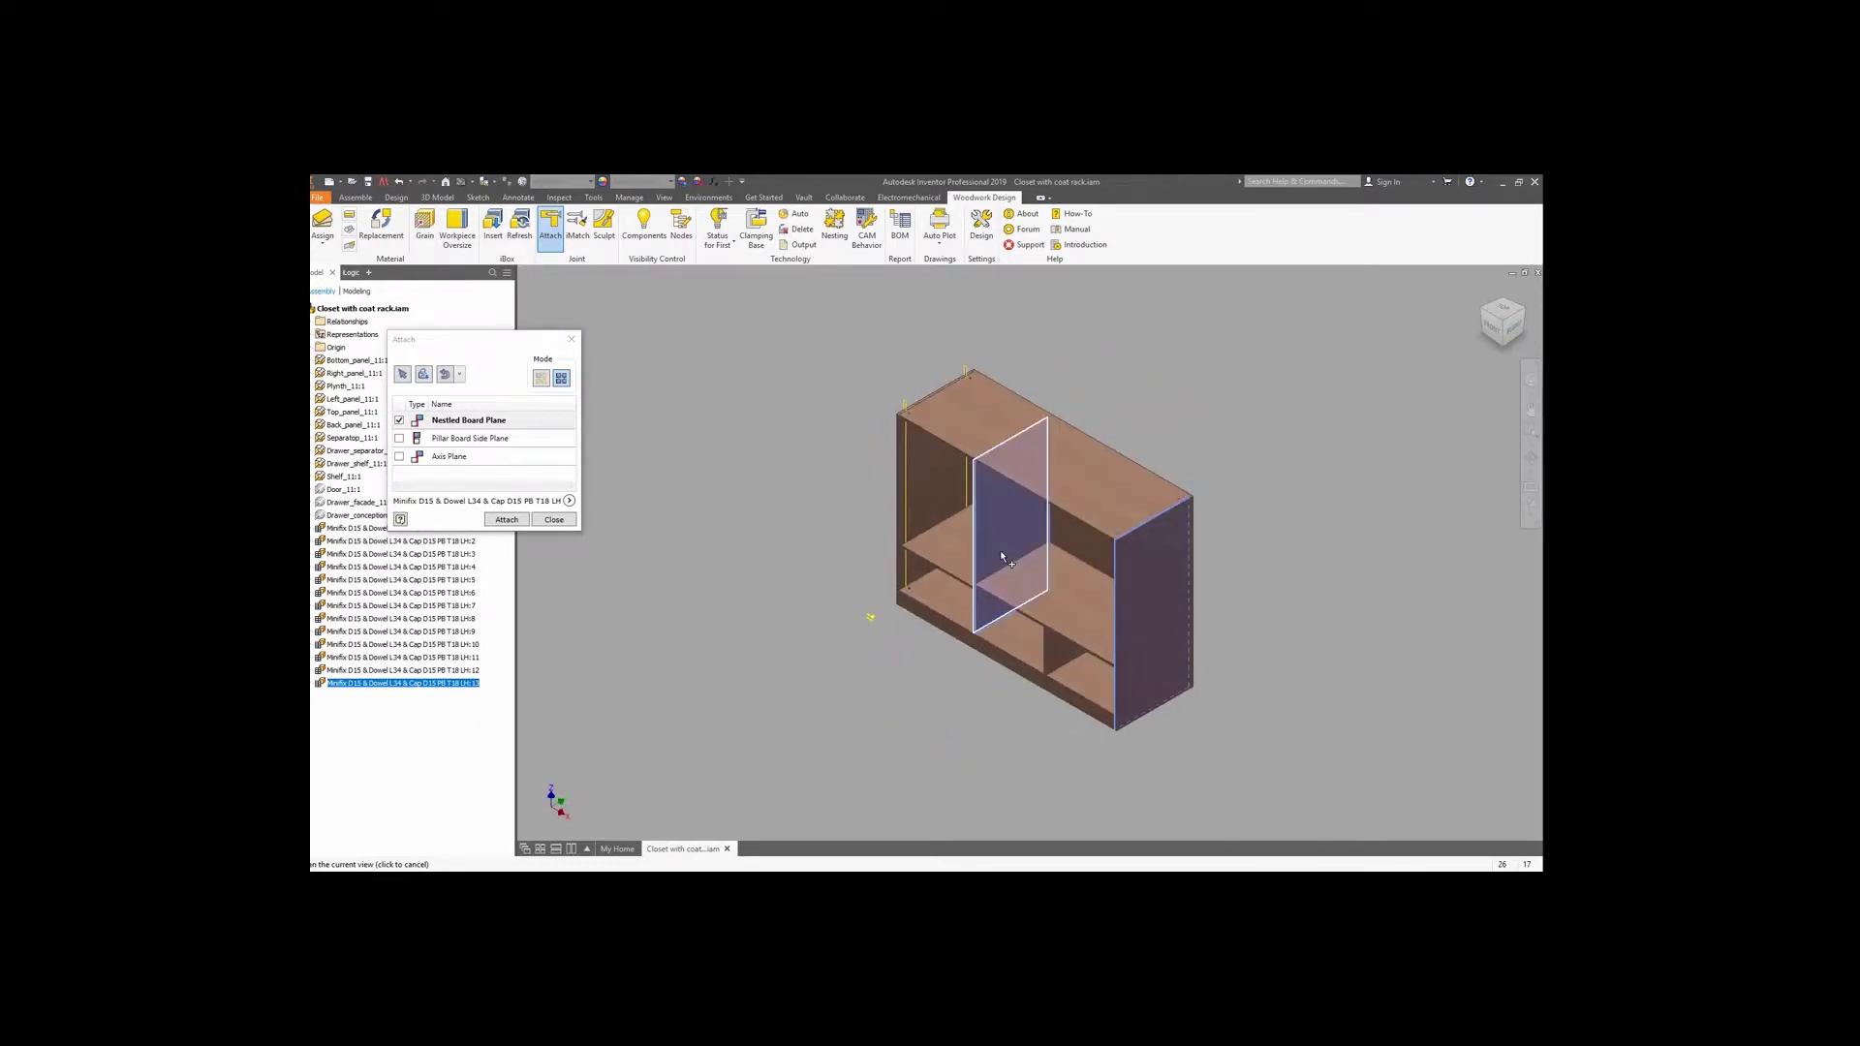
Assign the wide shelf's underside as the pillar board side plane and both work planes as axis planes, and attach the fasteners.
click(472, 437)
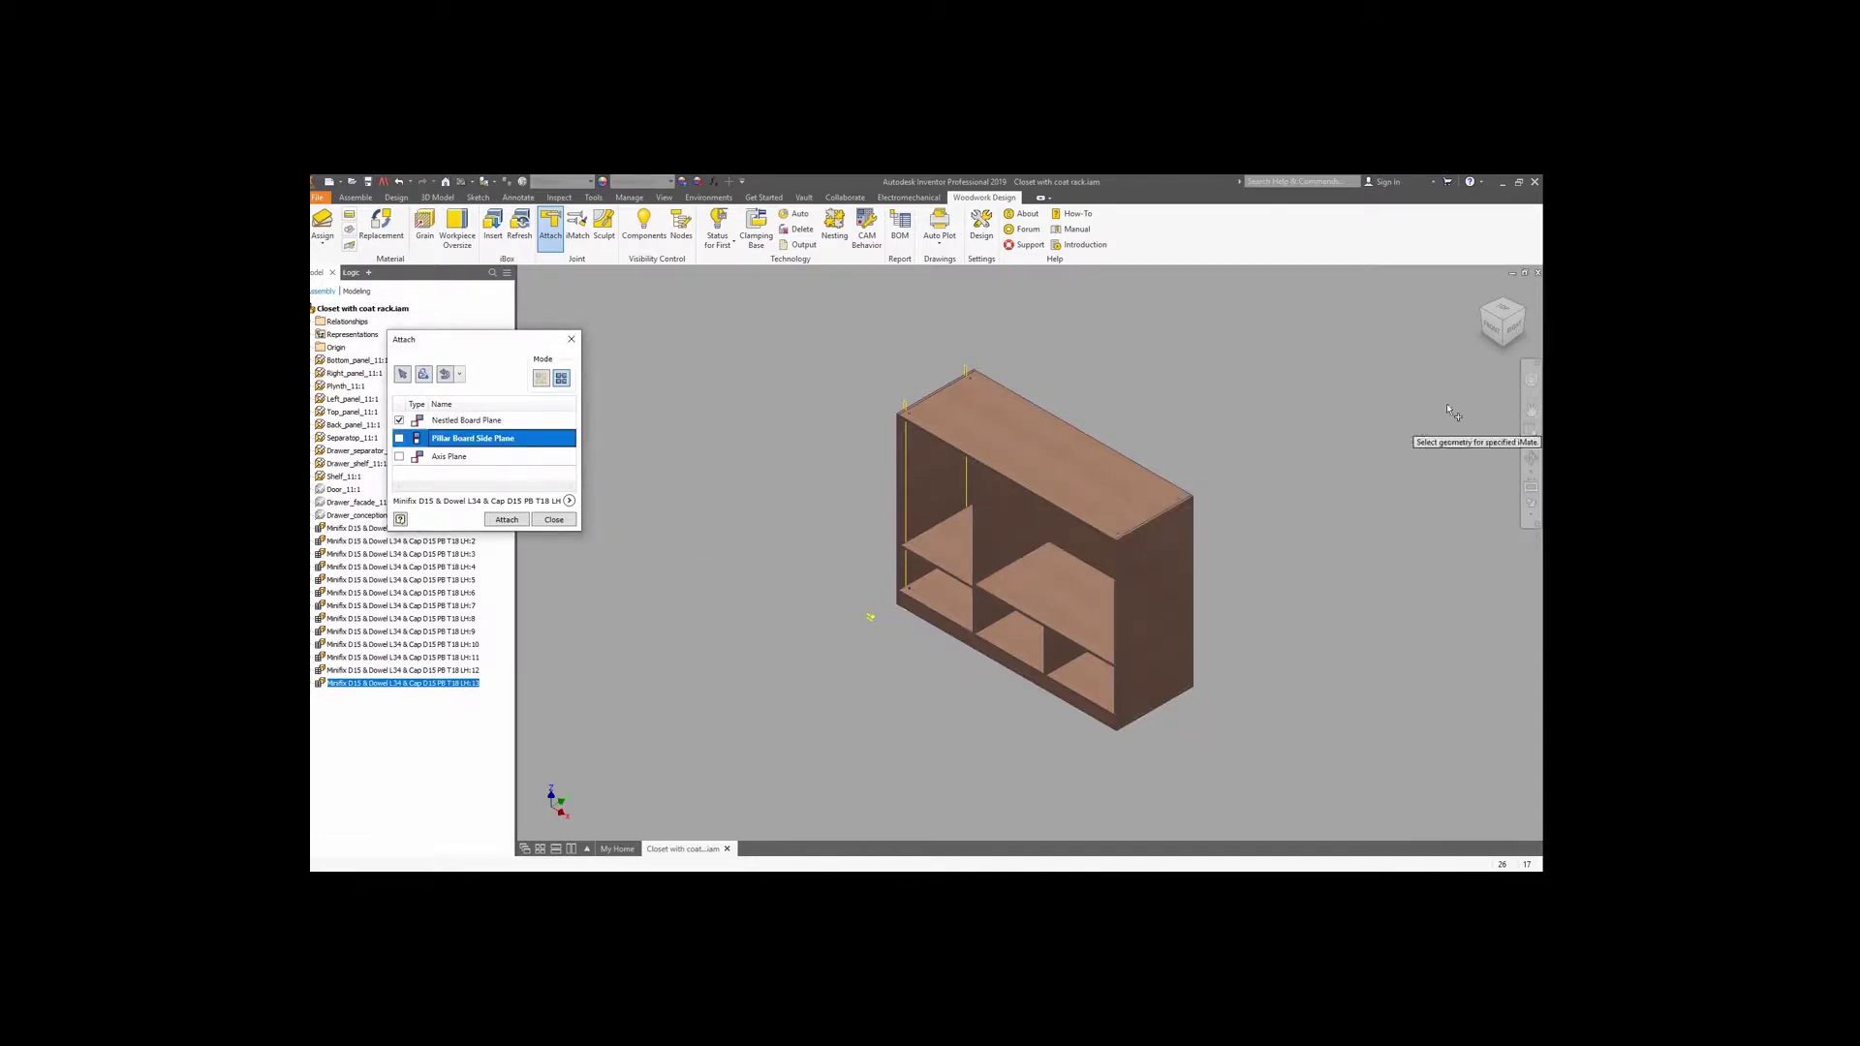
click(1501, 345)
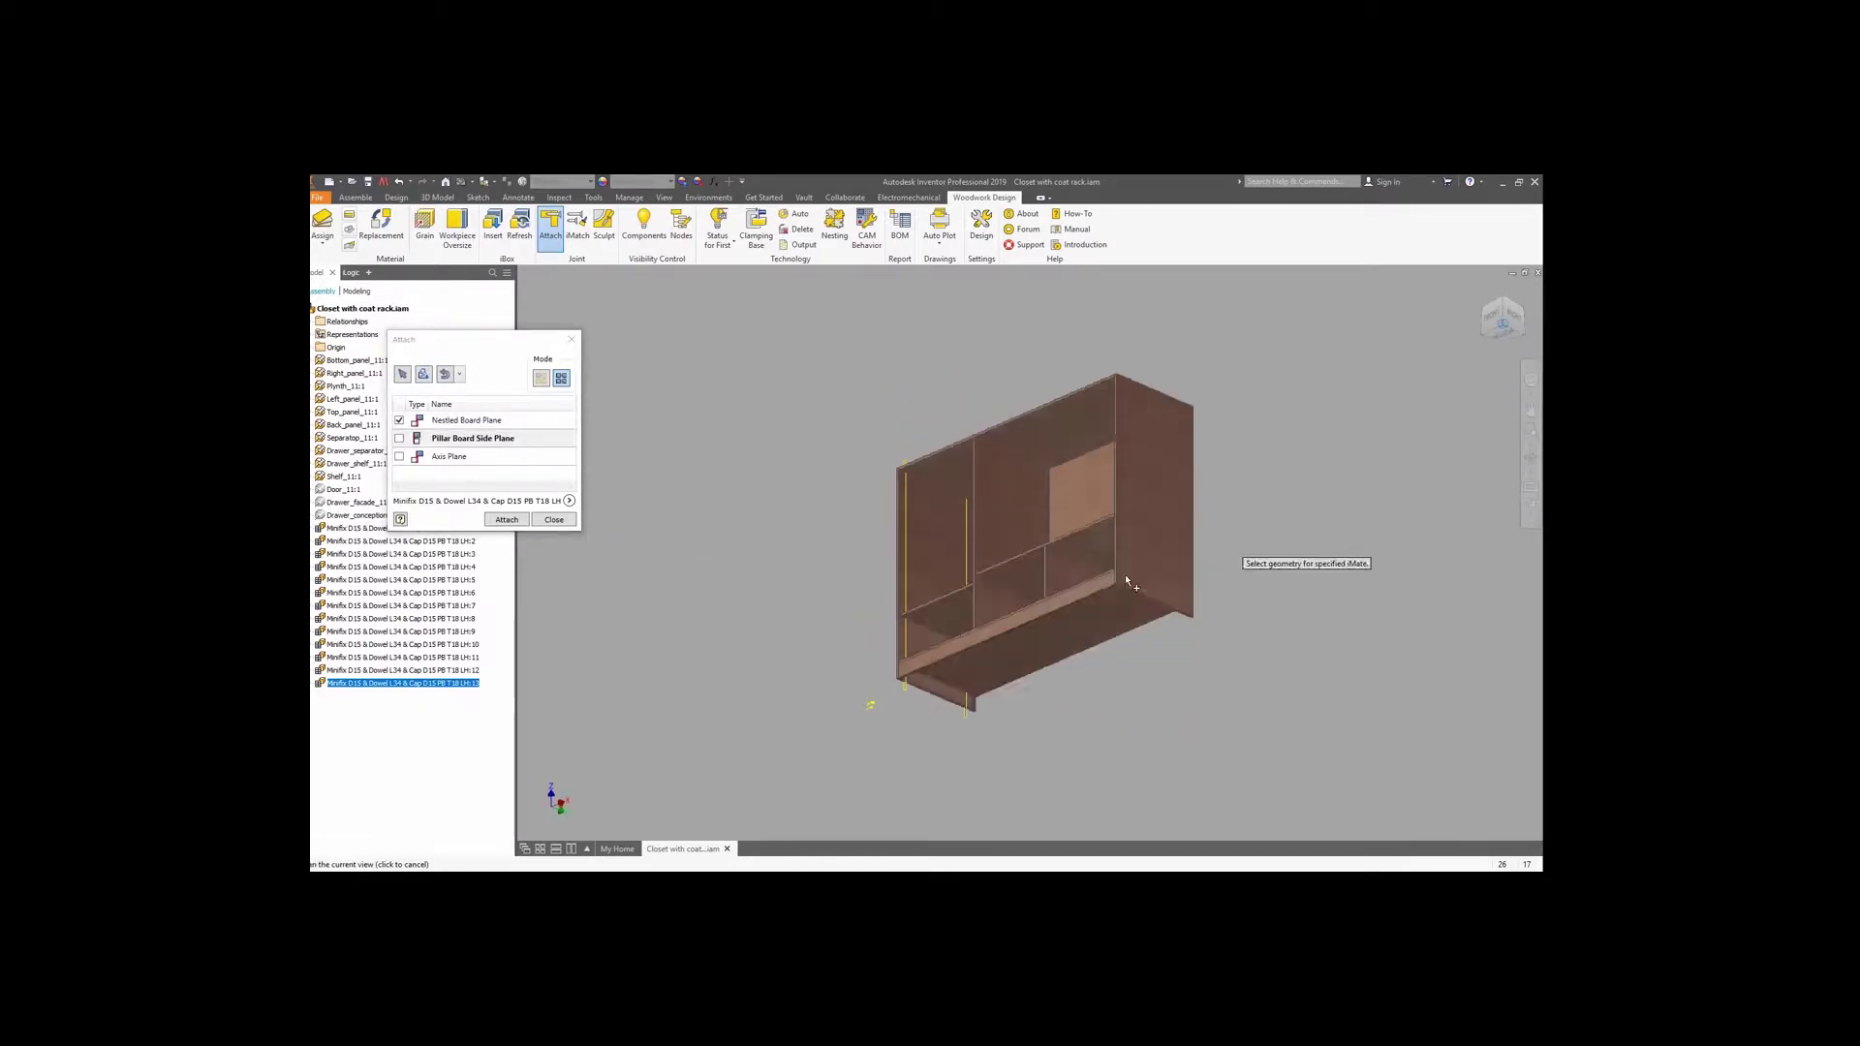
click(1083, 538)
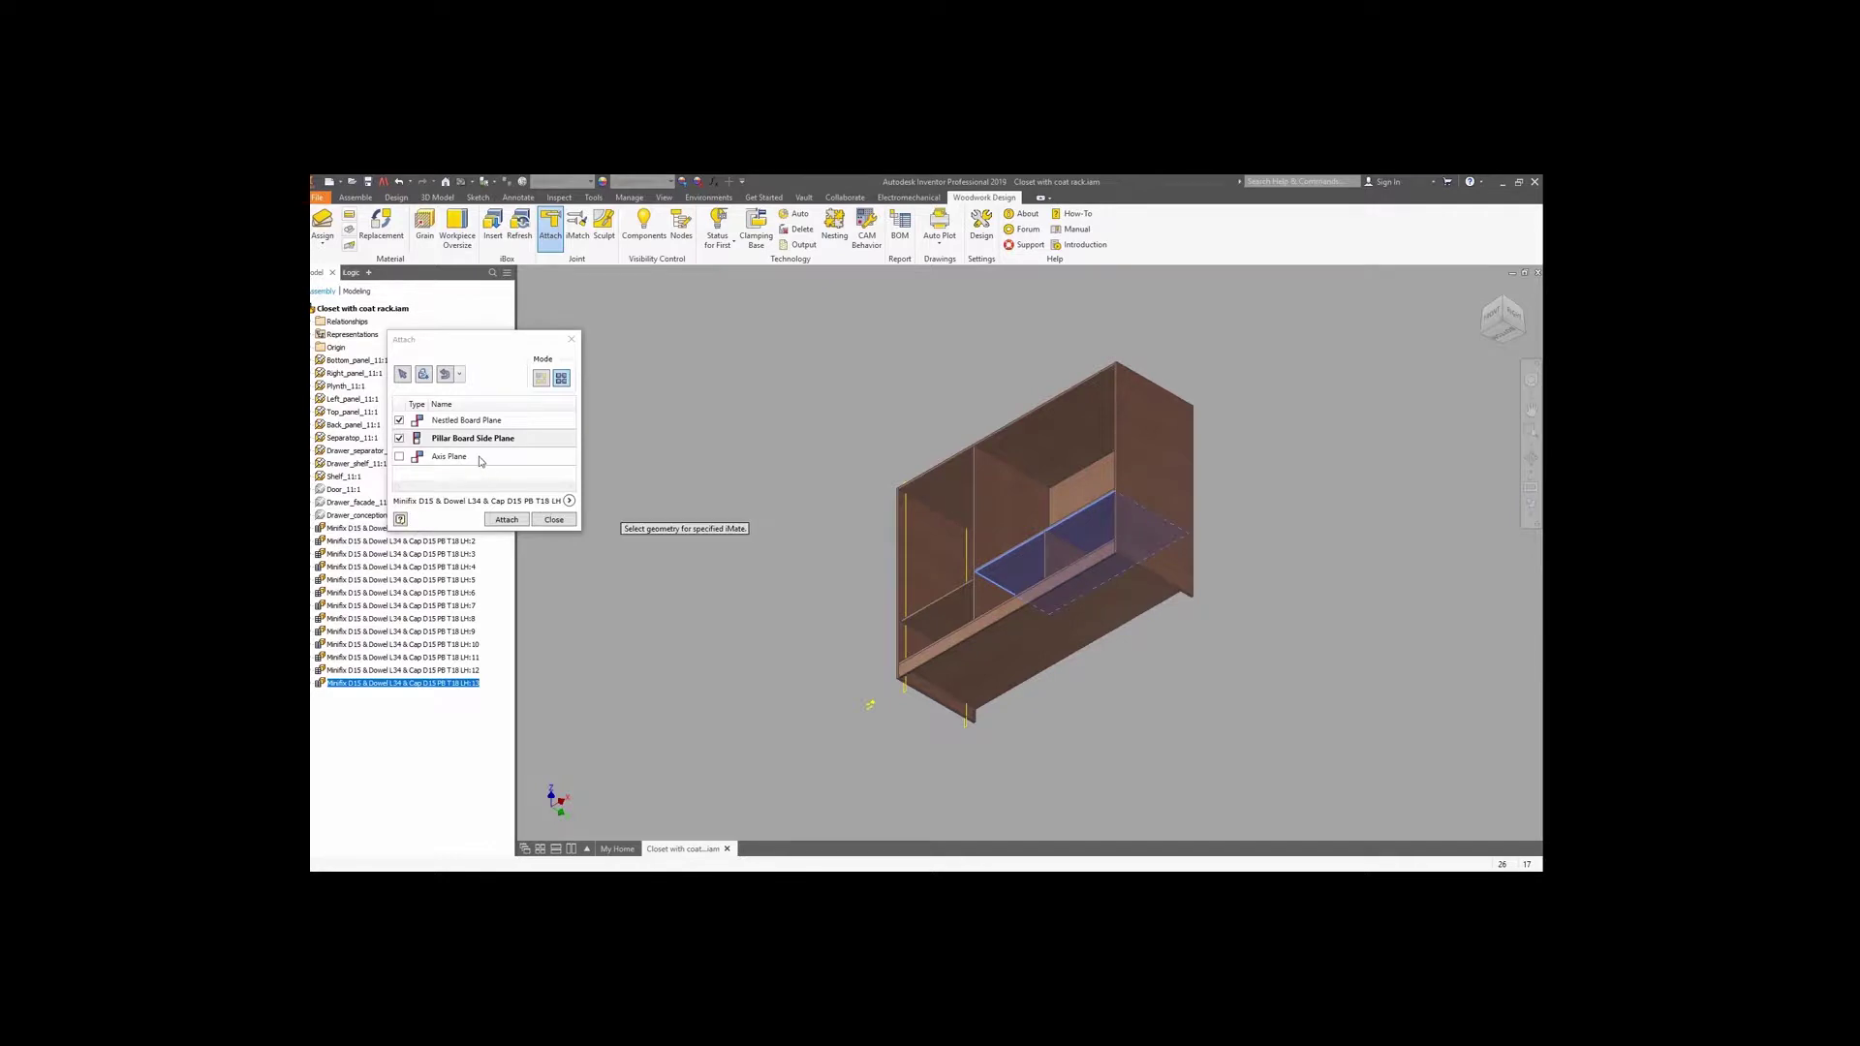
click(899, 687)
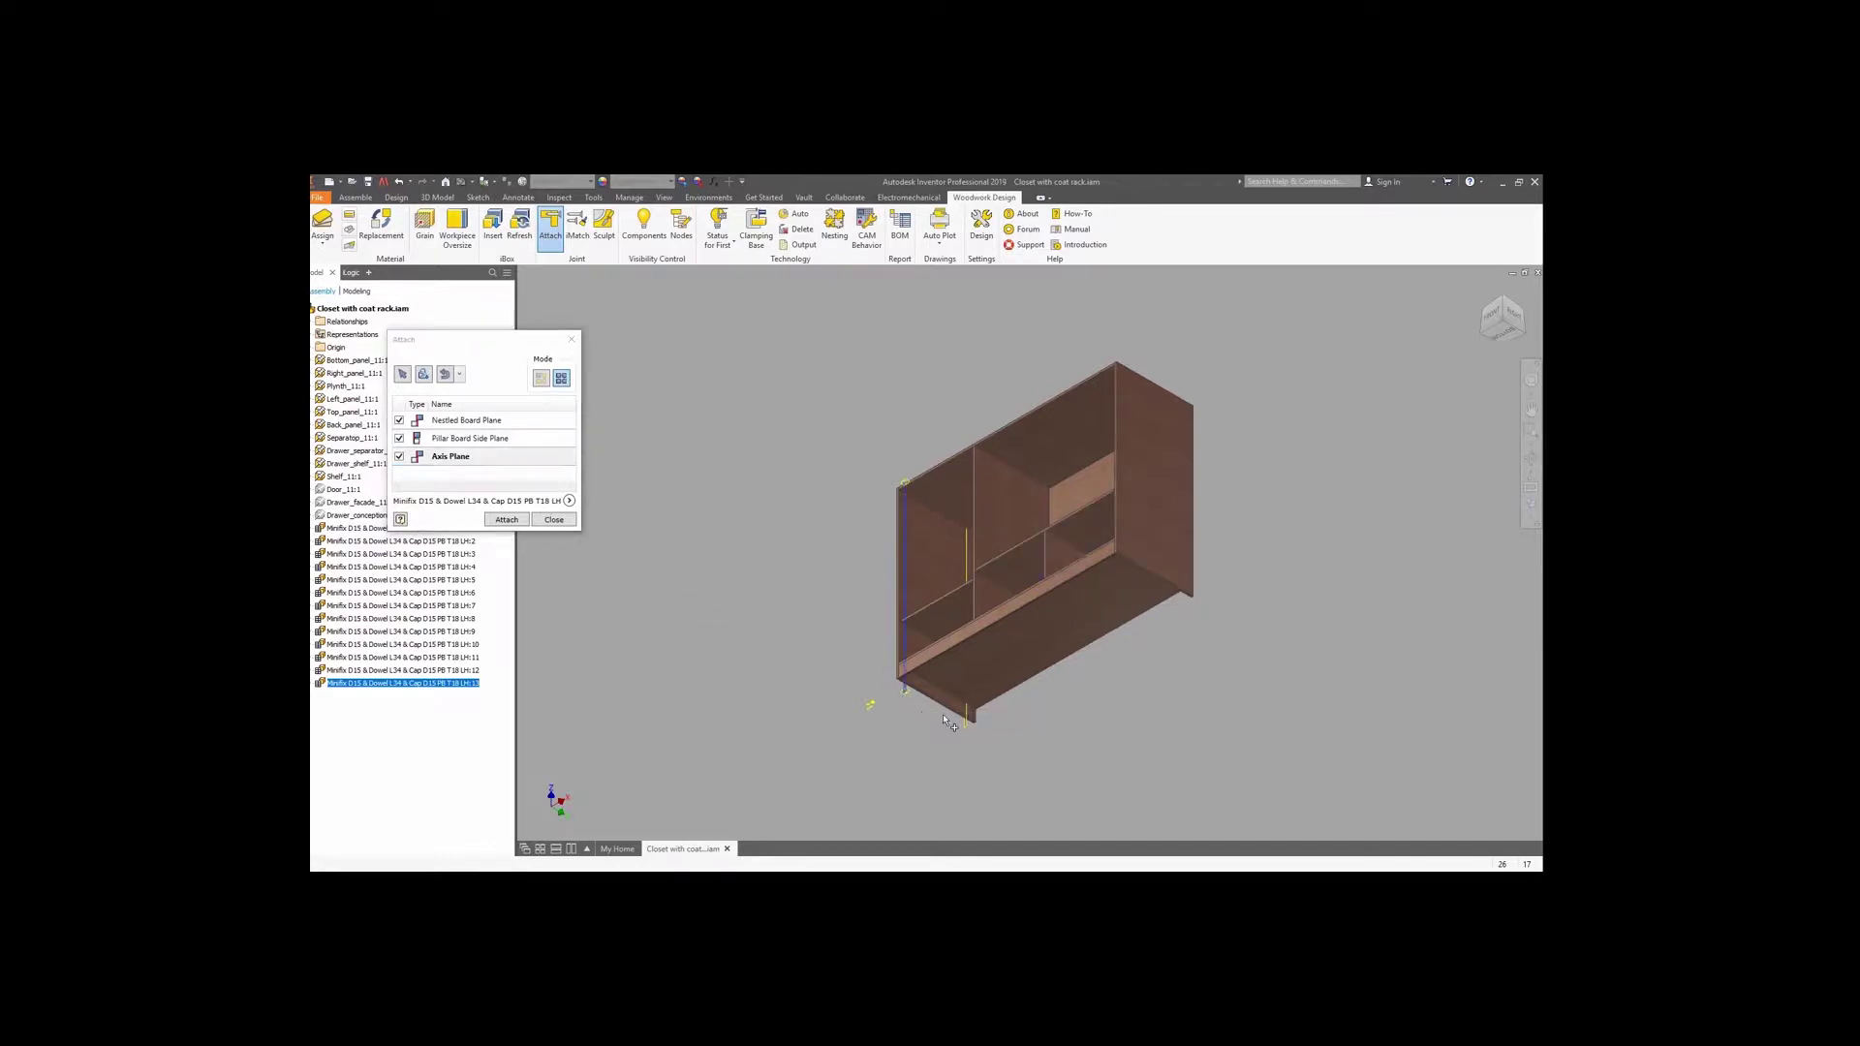
click(506, 519)
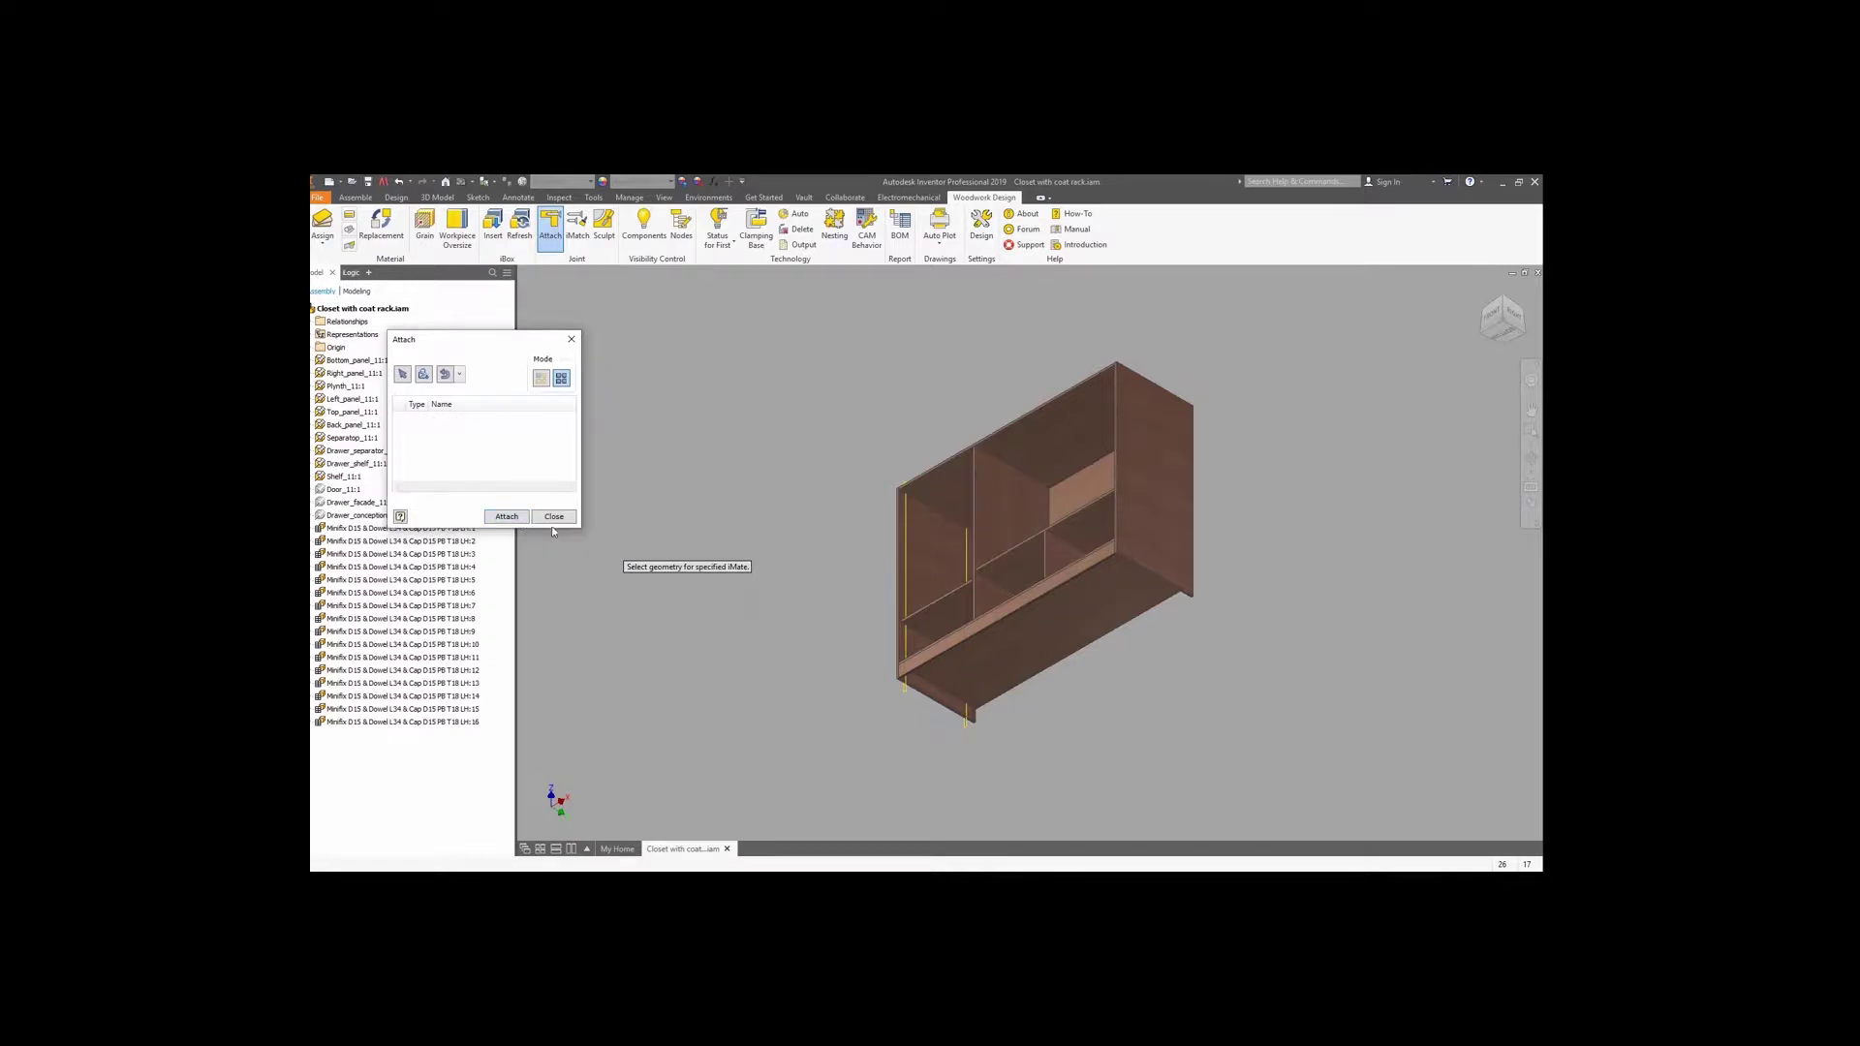
Start another Minifix set with the wide shelf's underside and the bottom panel's upper face as nested board planes.
click(446, 375)
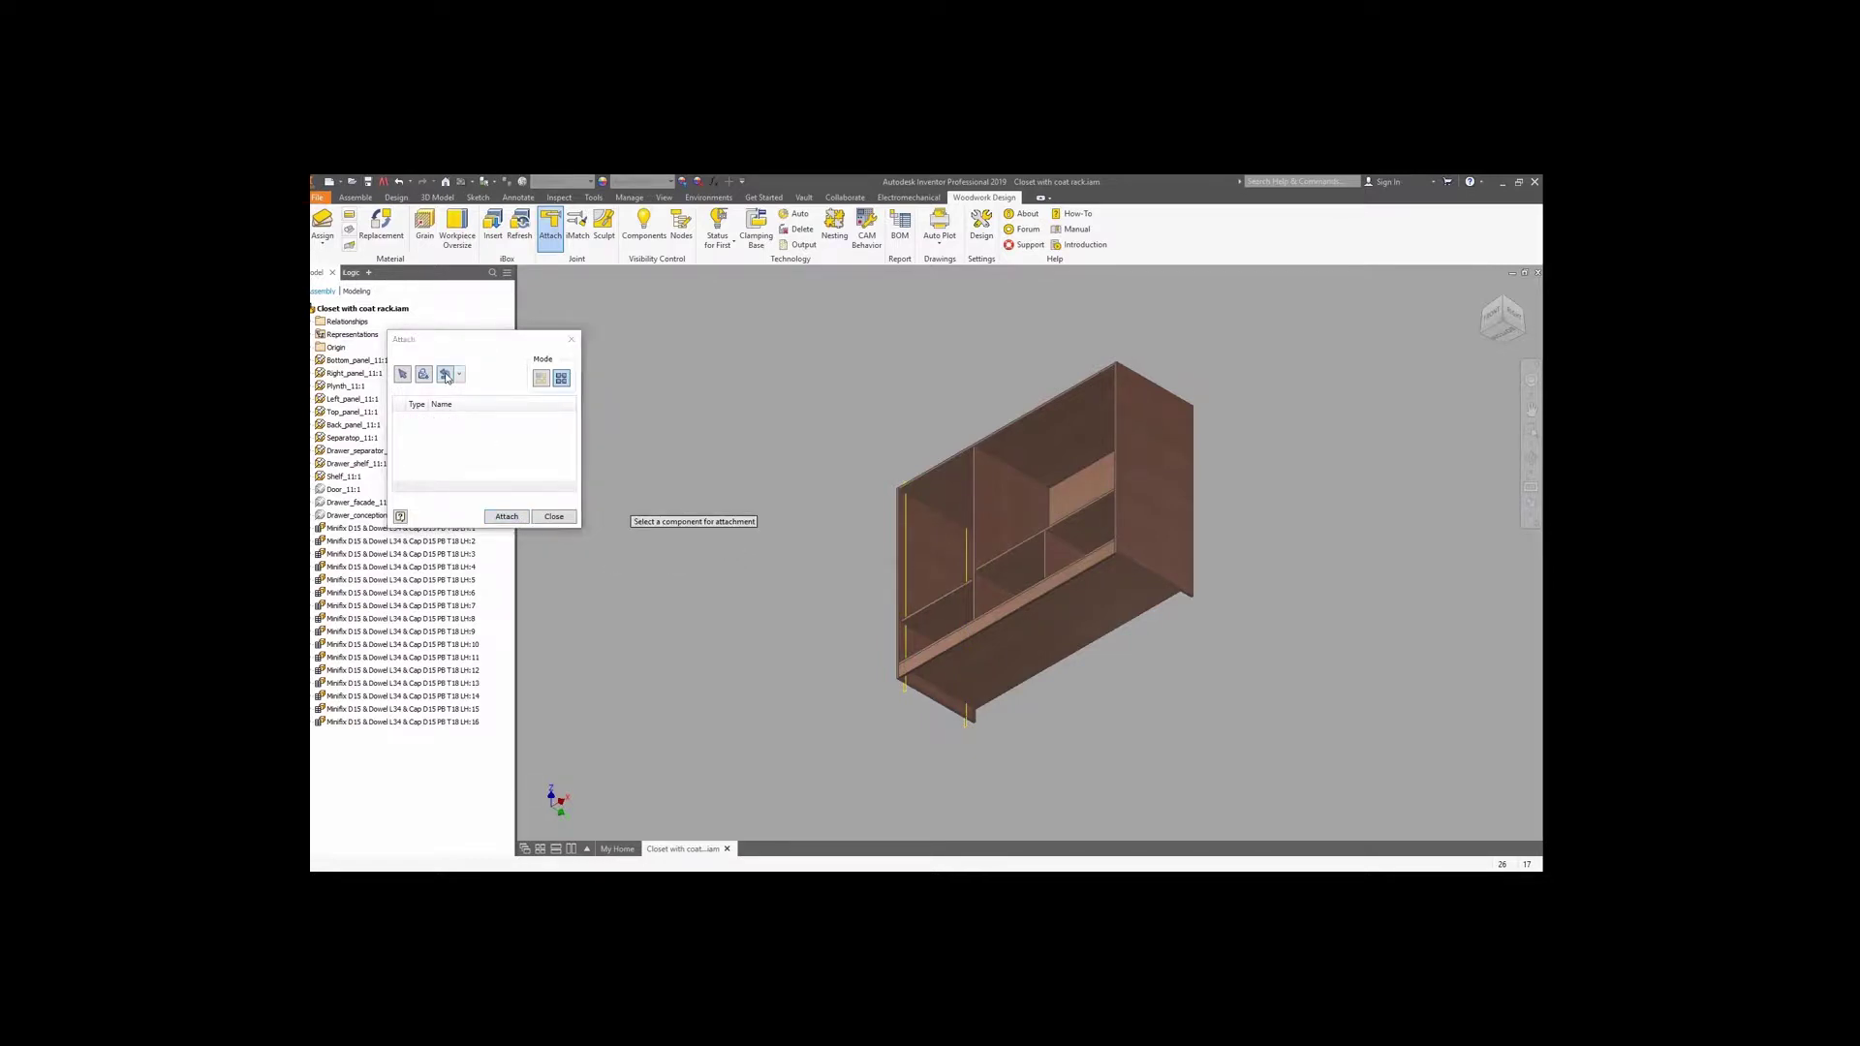
click(1023, 561)
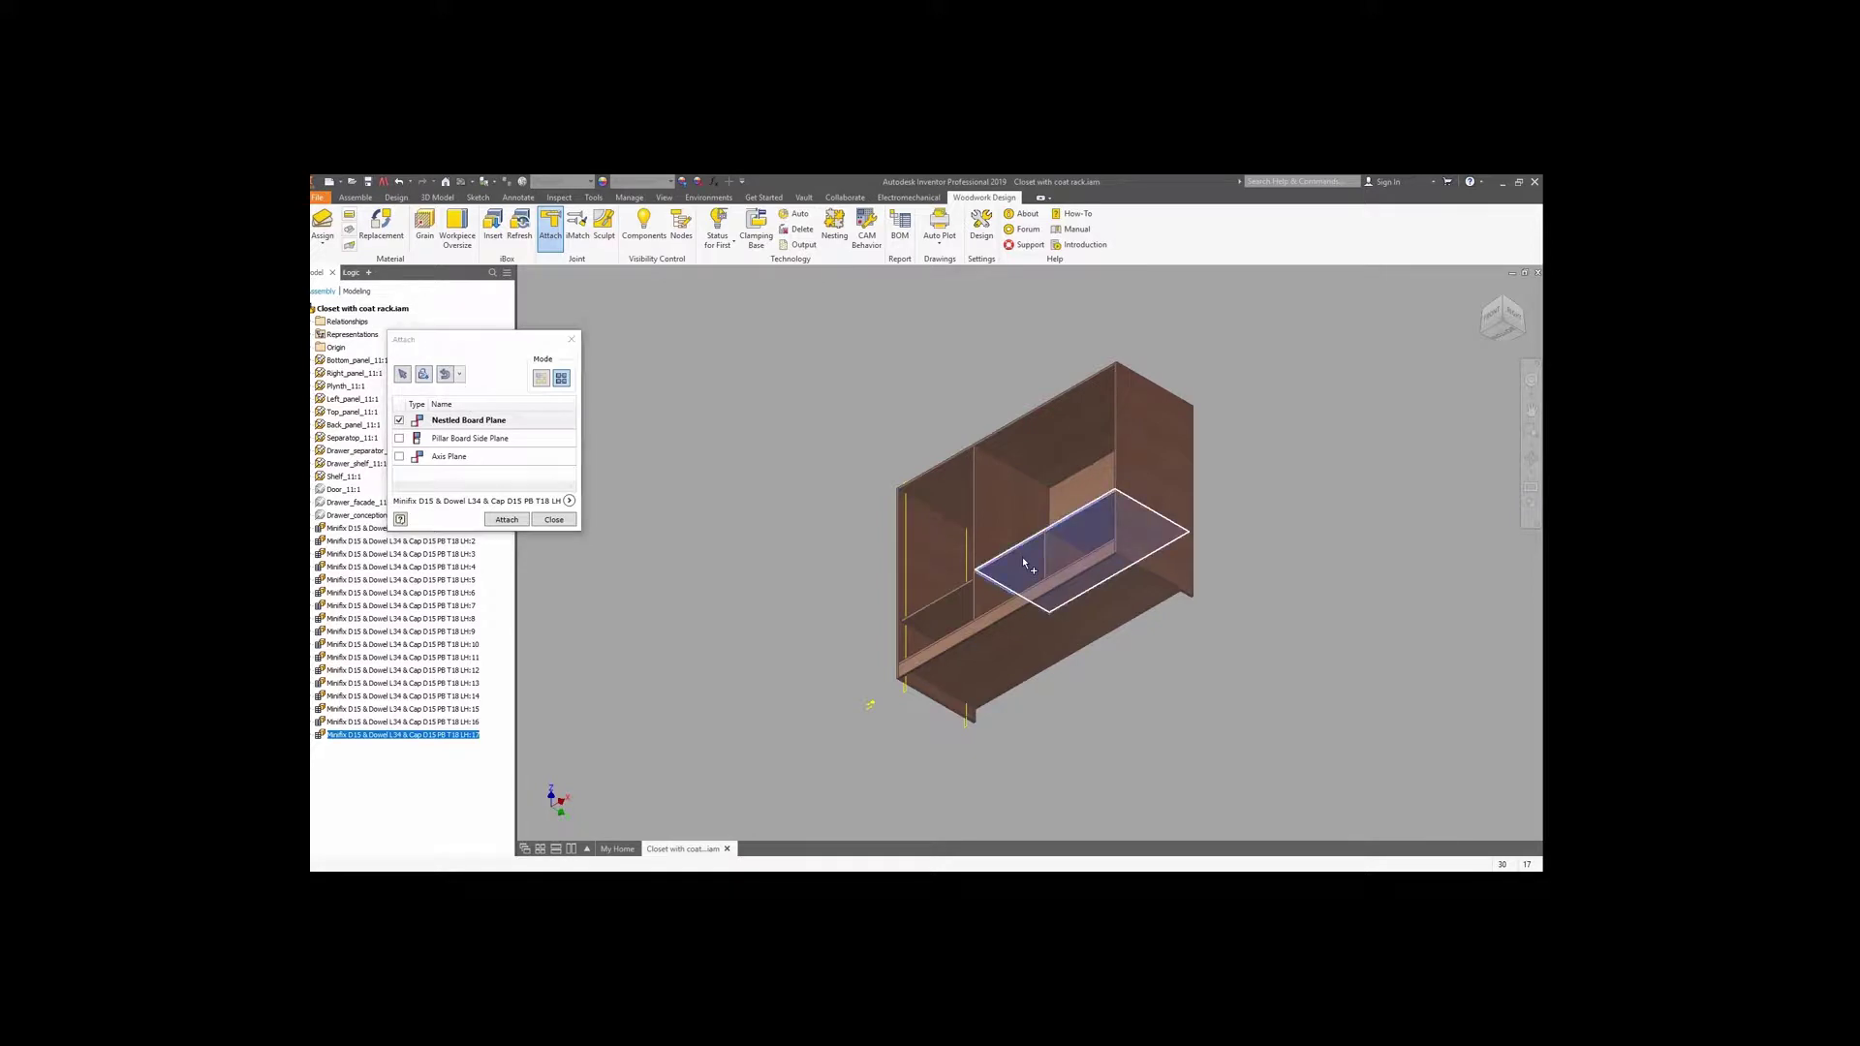
click(1482, 315)
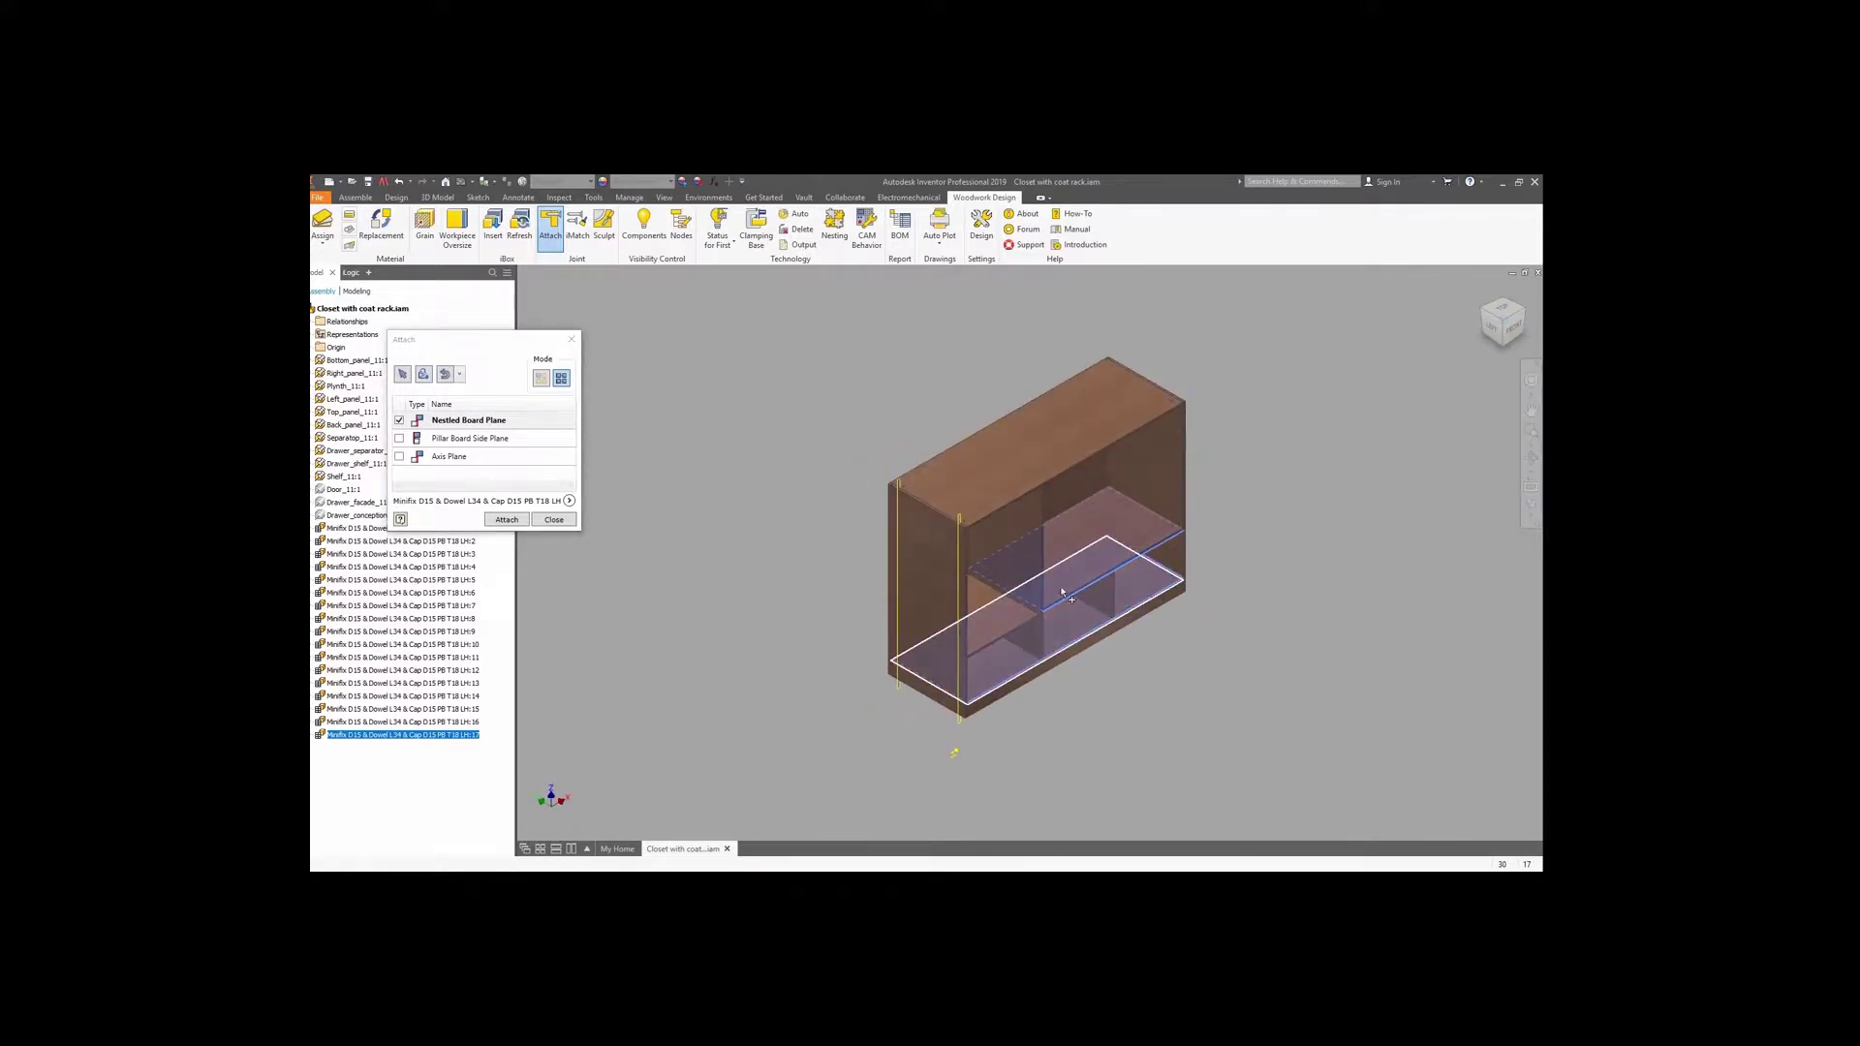
Assign the drawer separator's side face as the pillar board side plane and both work planes as axis planes, and attach the fasteners.
click(499, 438)
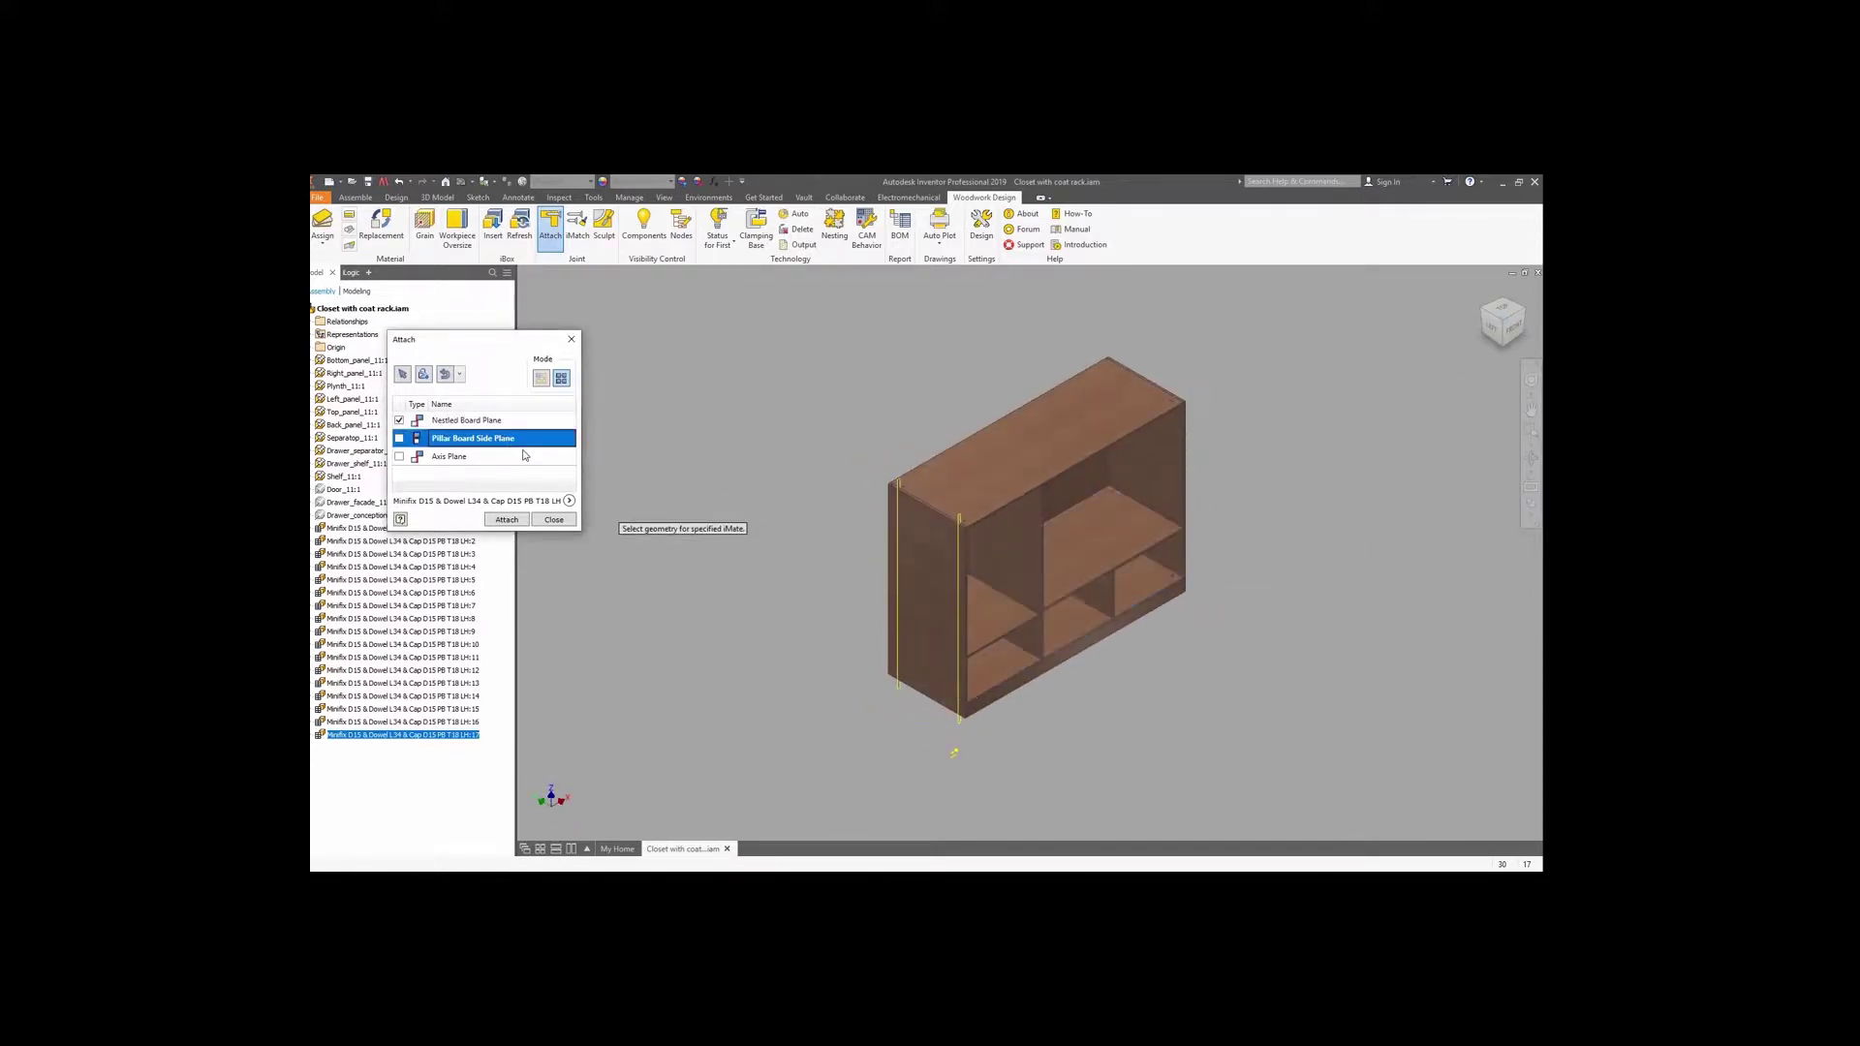
click(1100, 591)
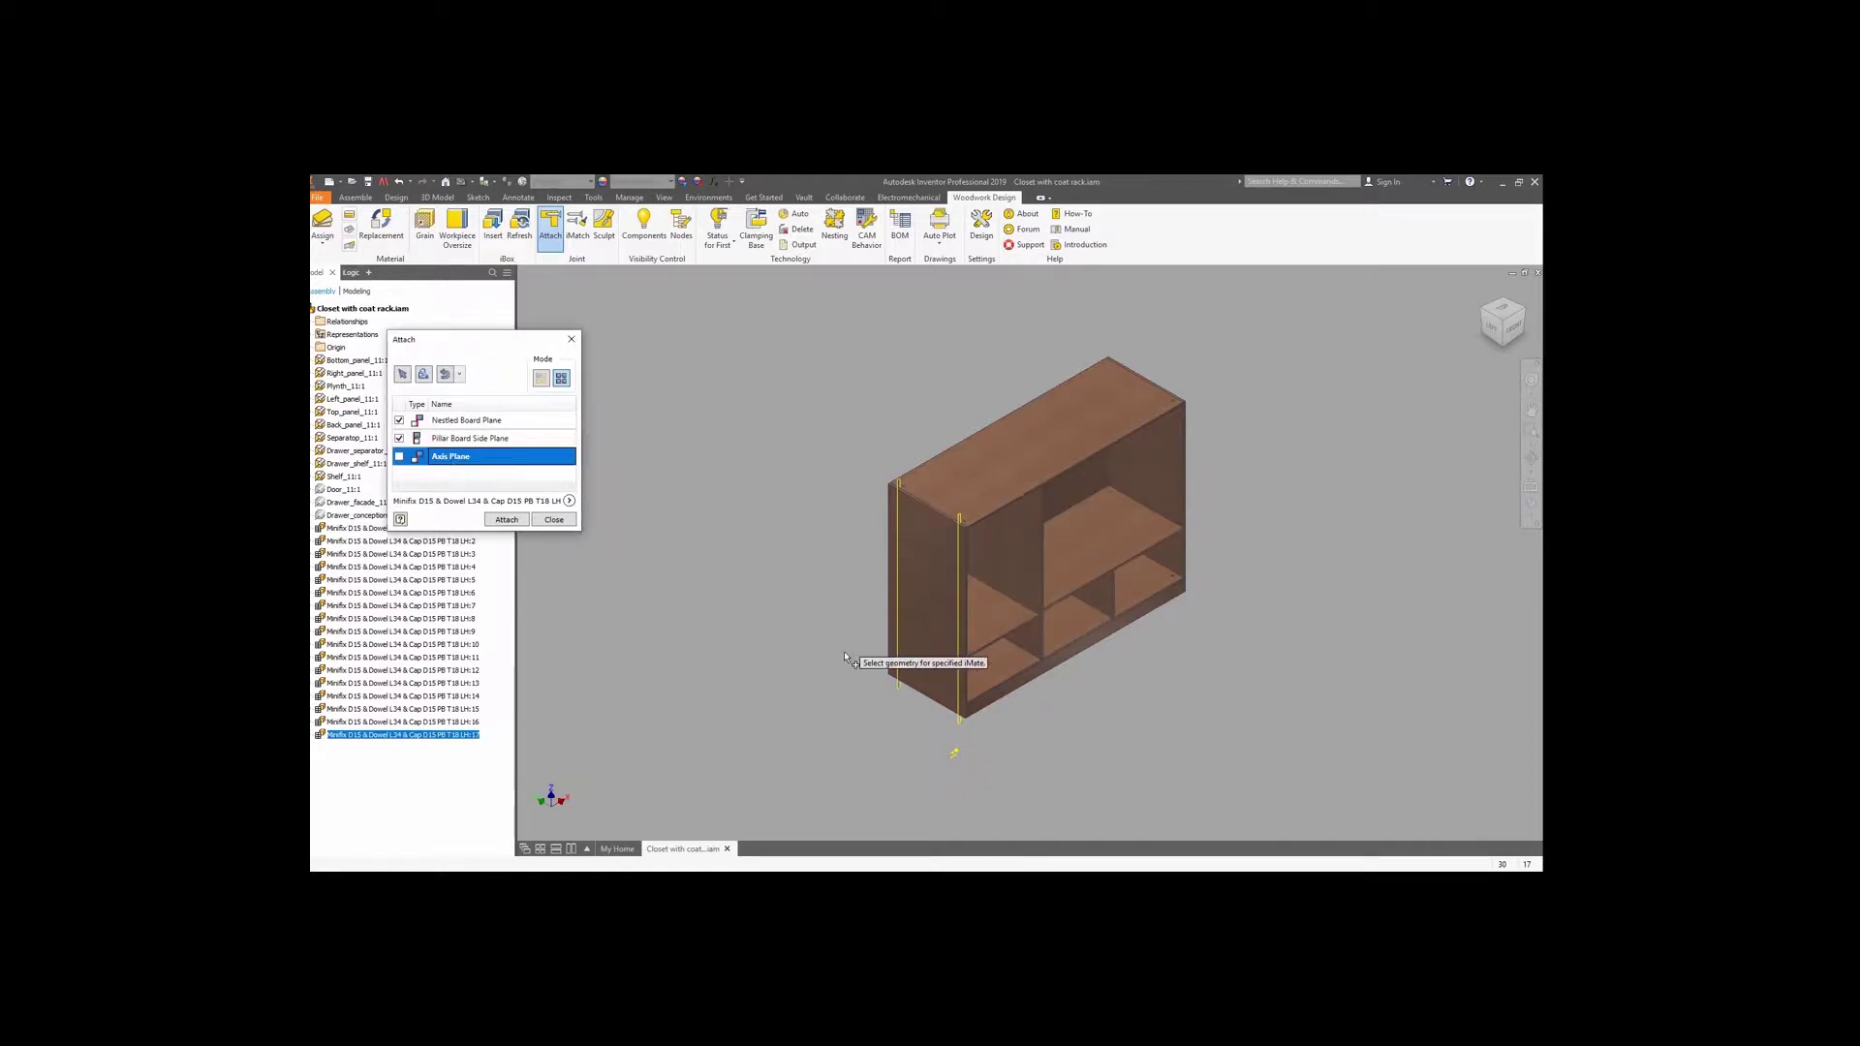
click(900, 692)
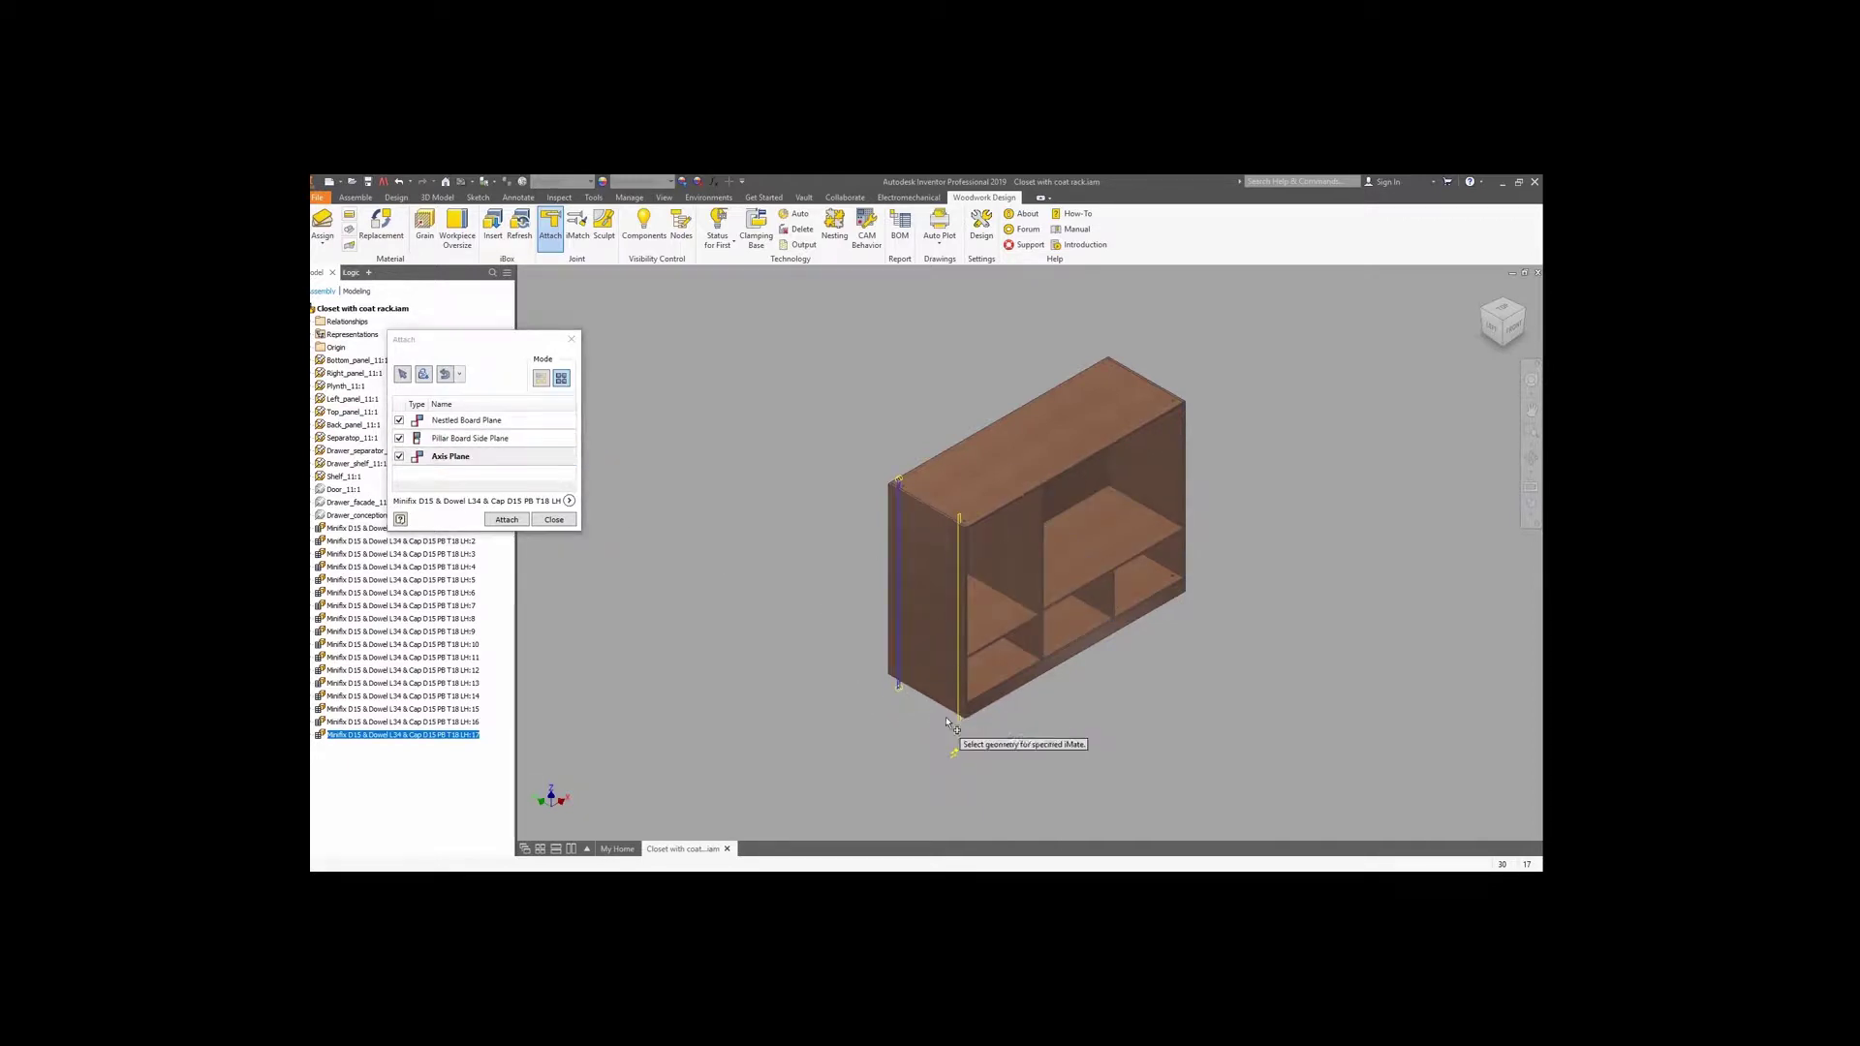
click(506, 520)
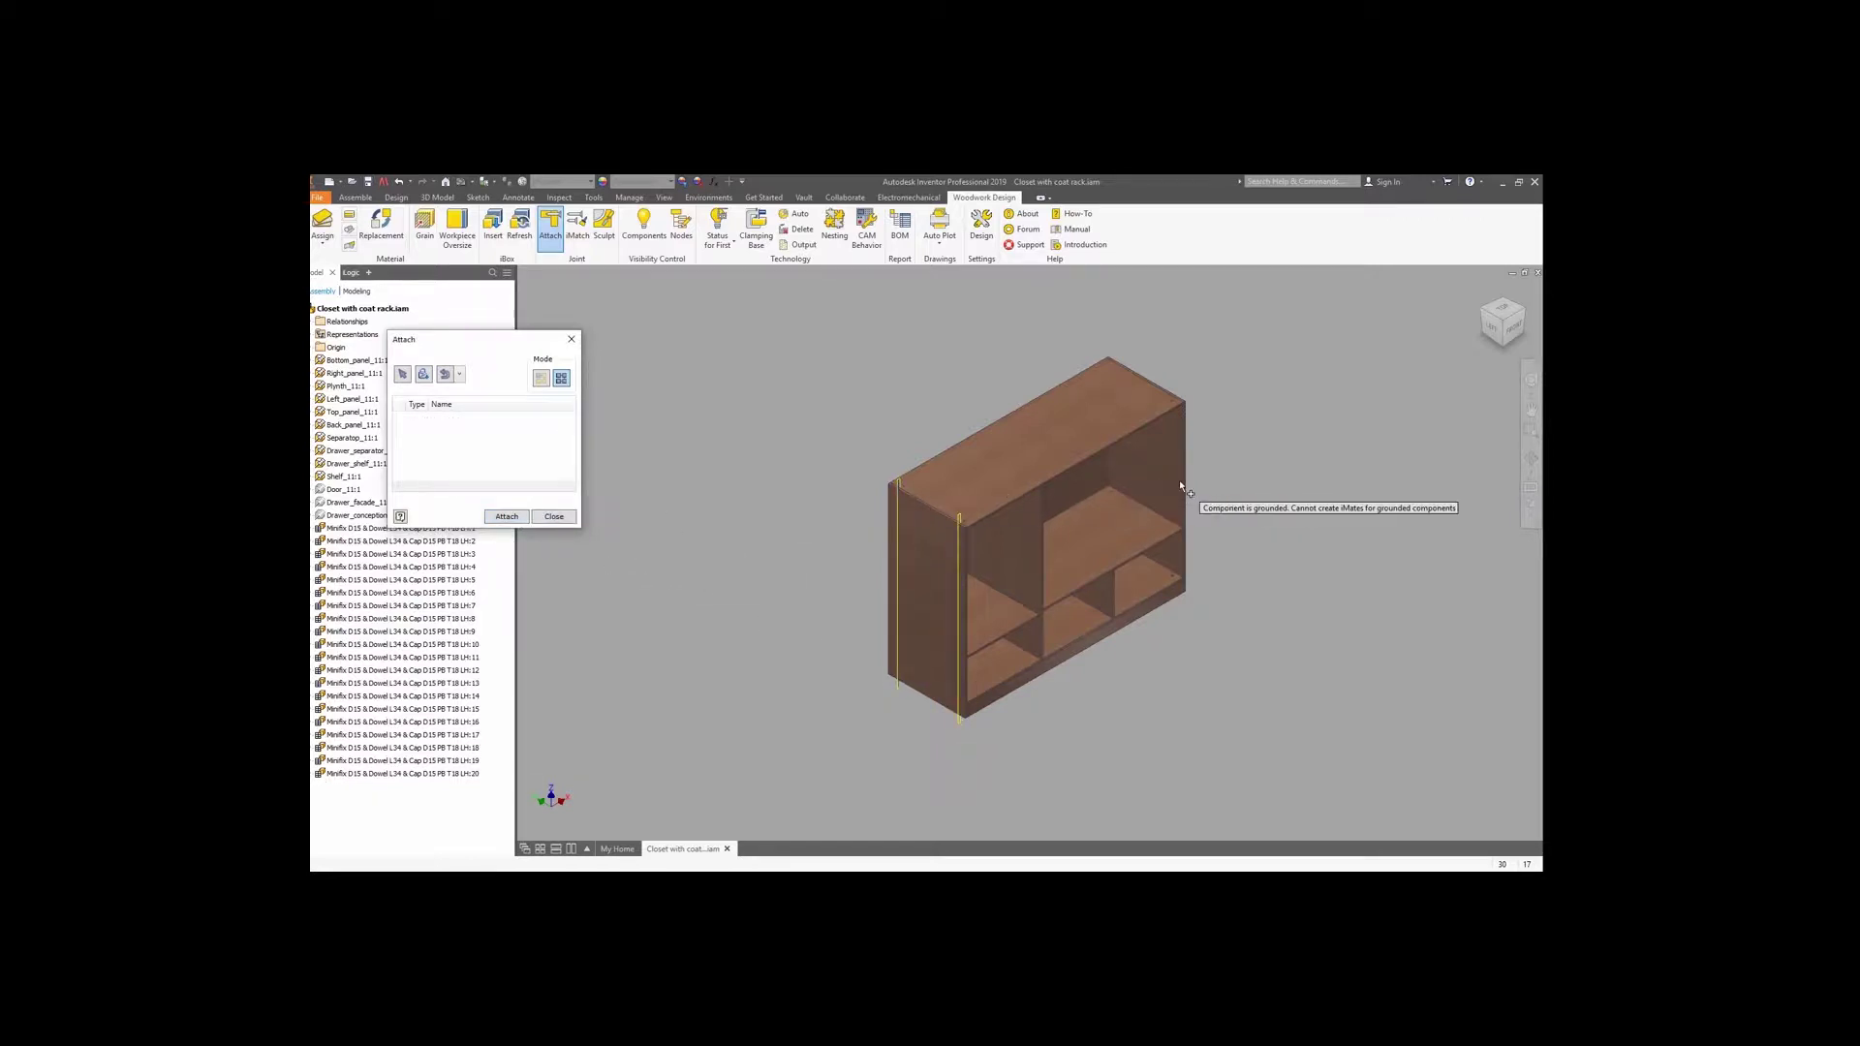
Inspect the attached fasteners in wireframe with hidden edges, and return the display to shaded with edges.
click(1257, 482)
key(F6)
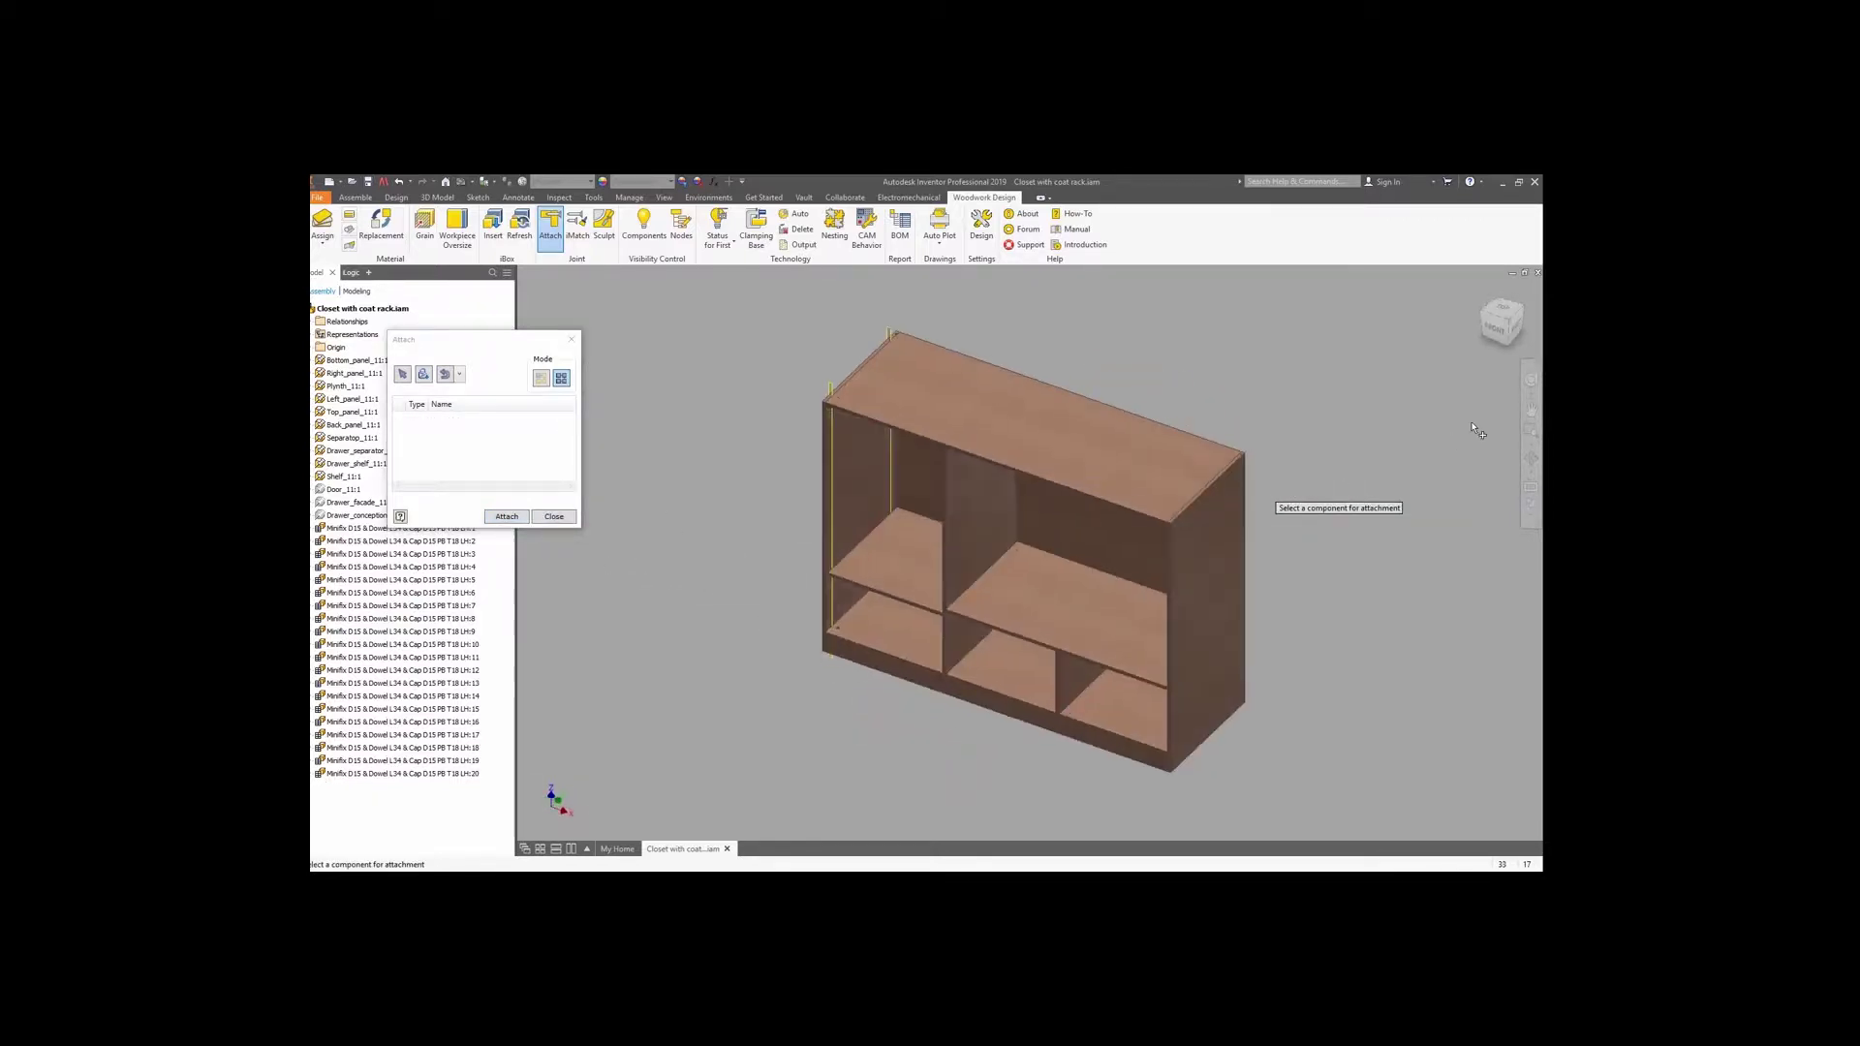
right_click(1520, 517)
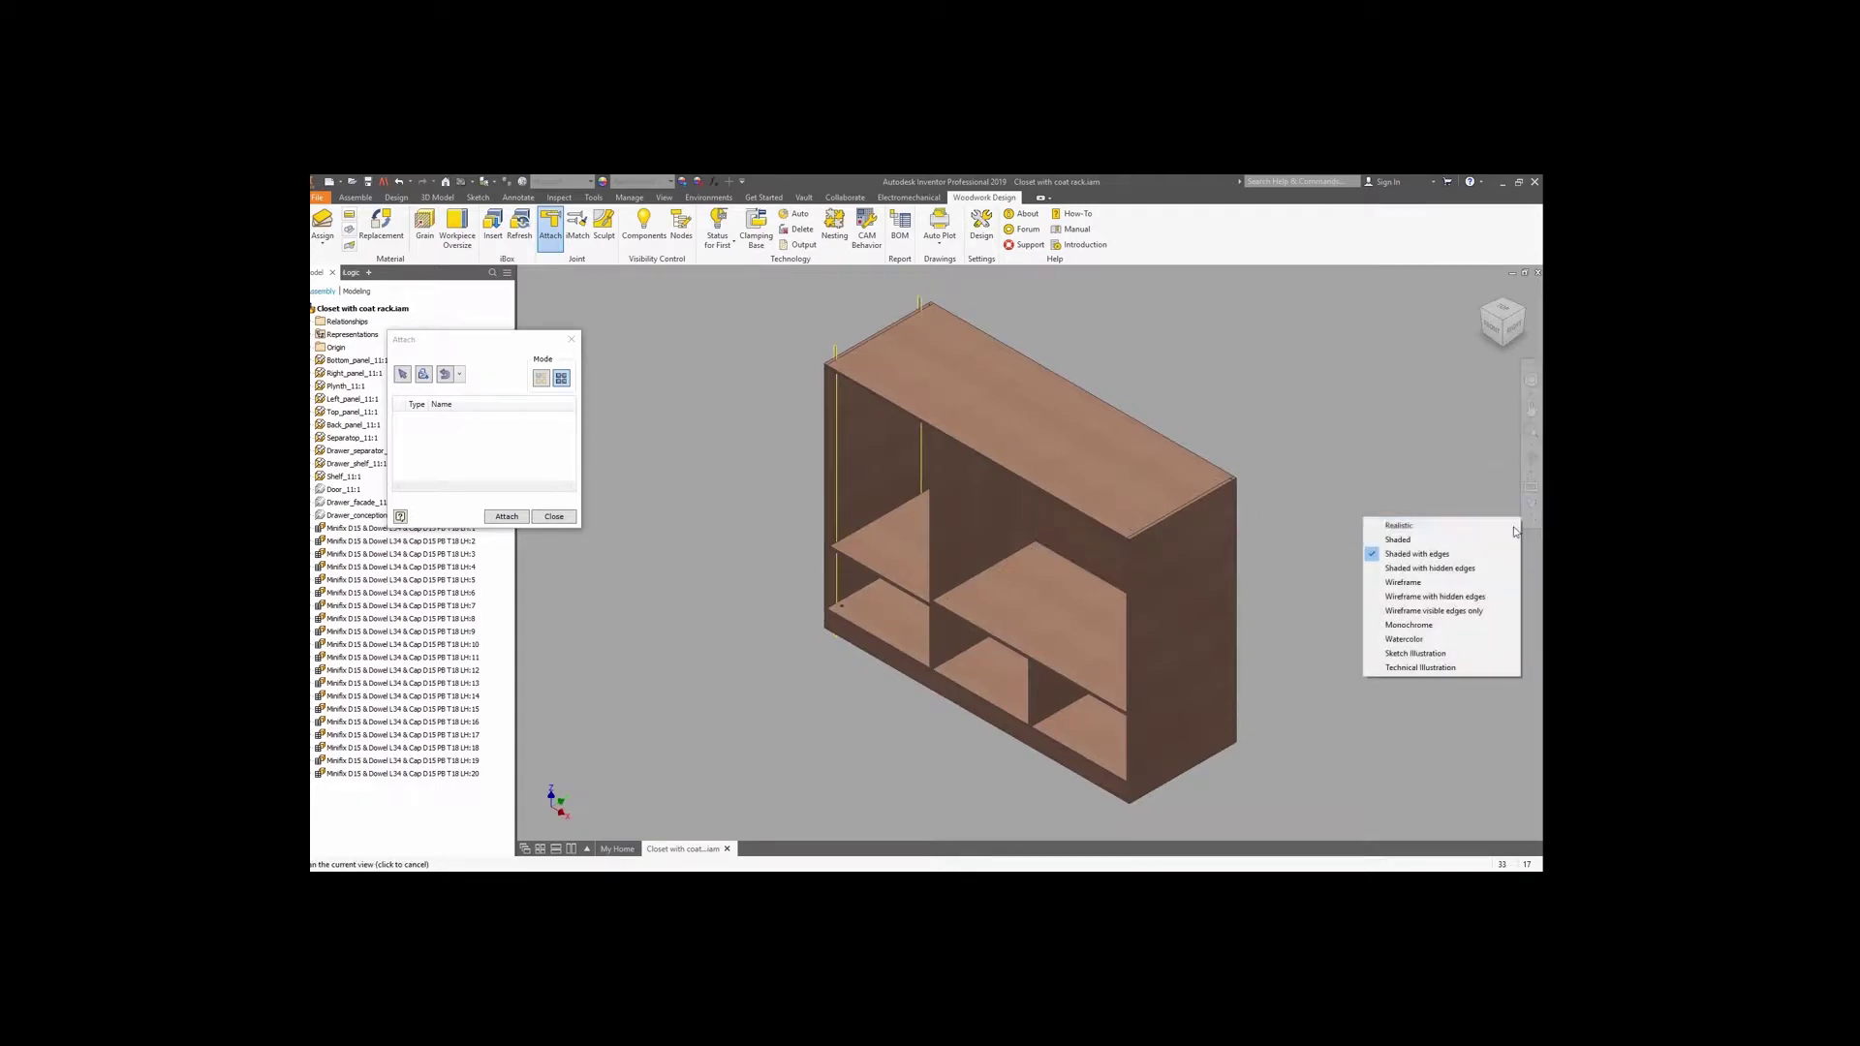
click(1453, 597)
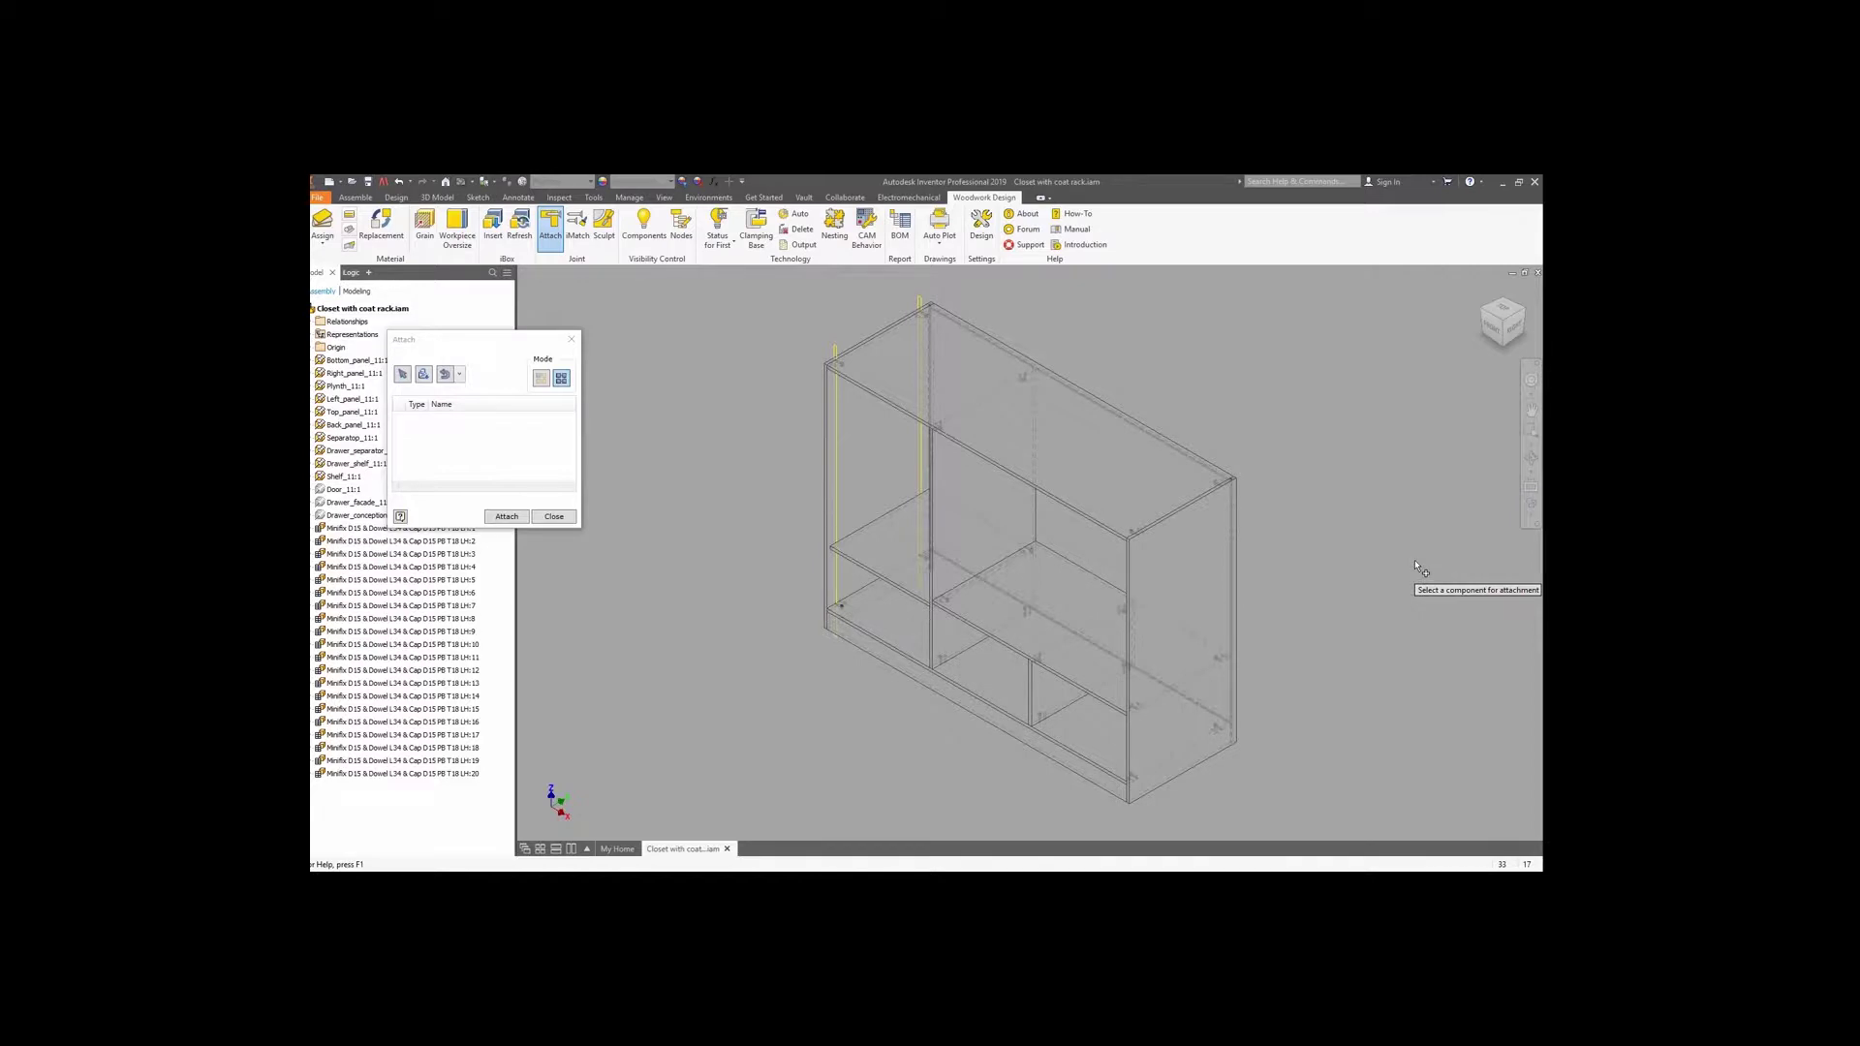
right_click(1520, 517)
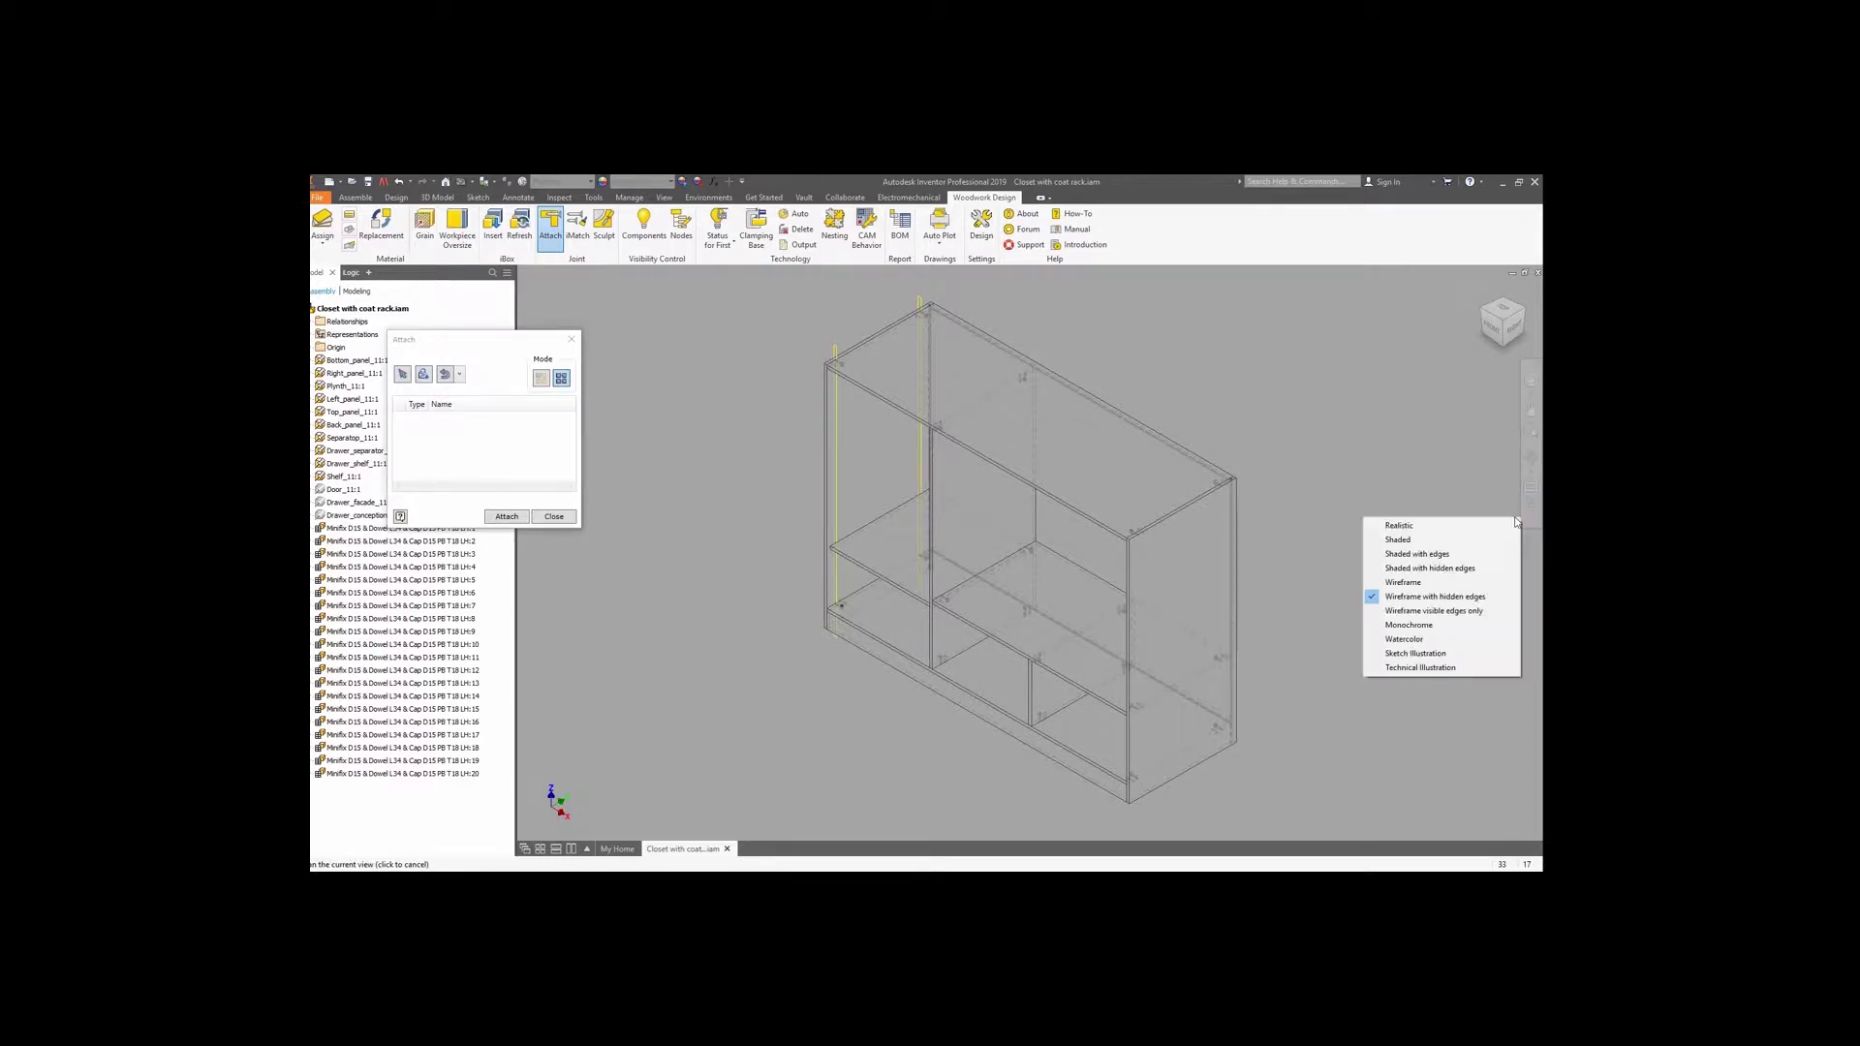
click(1443, 555)
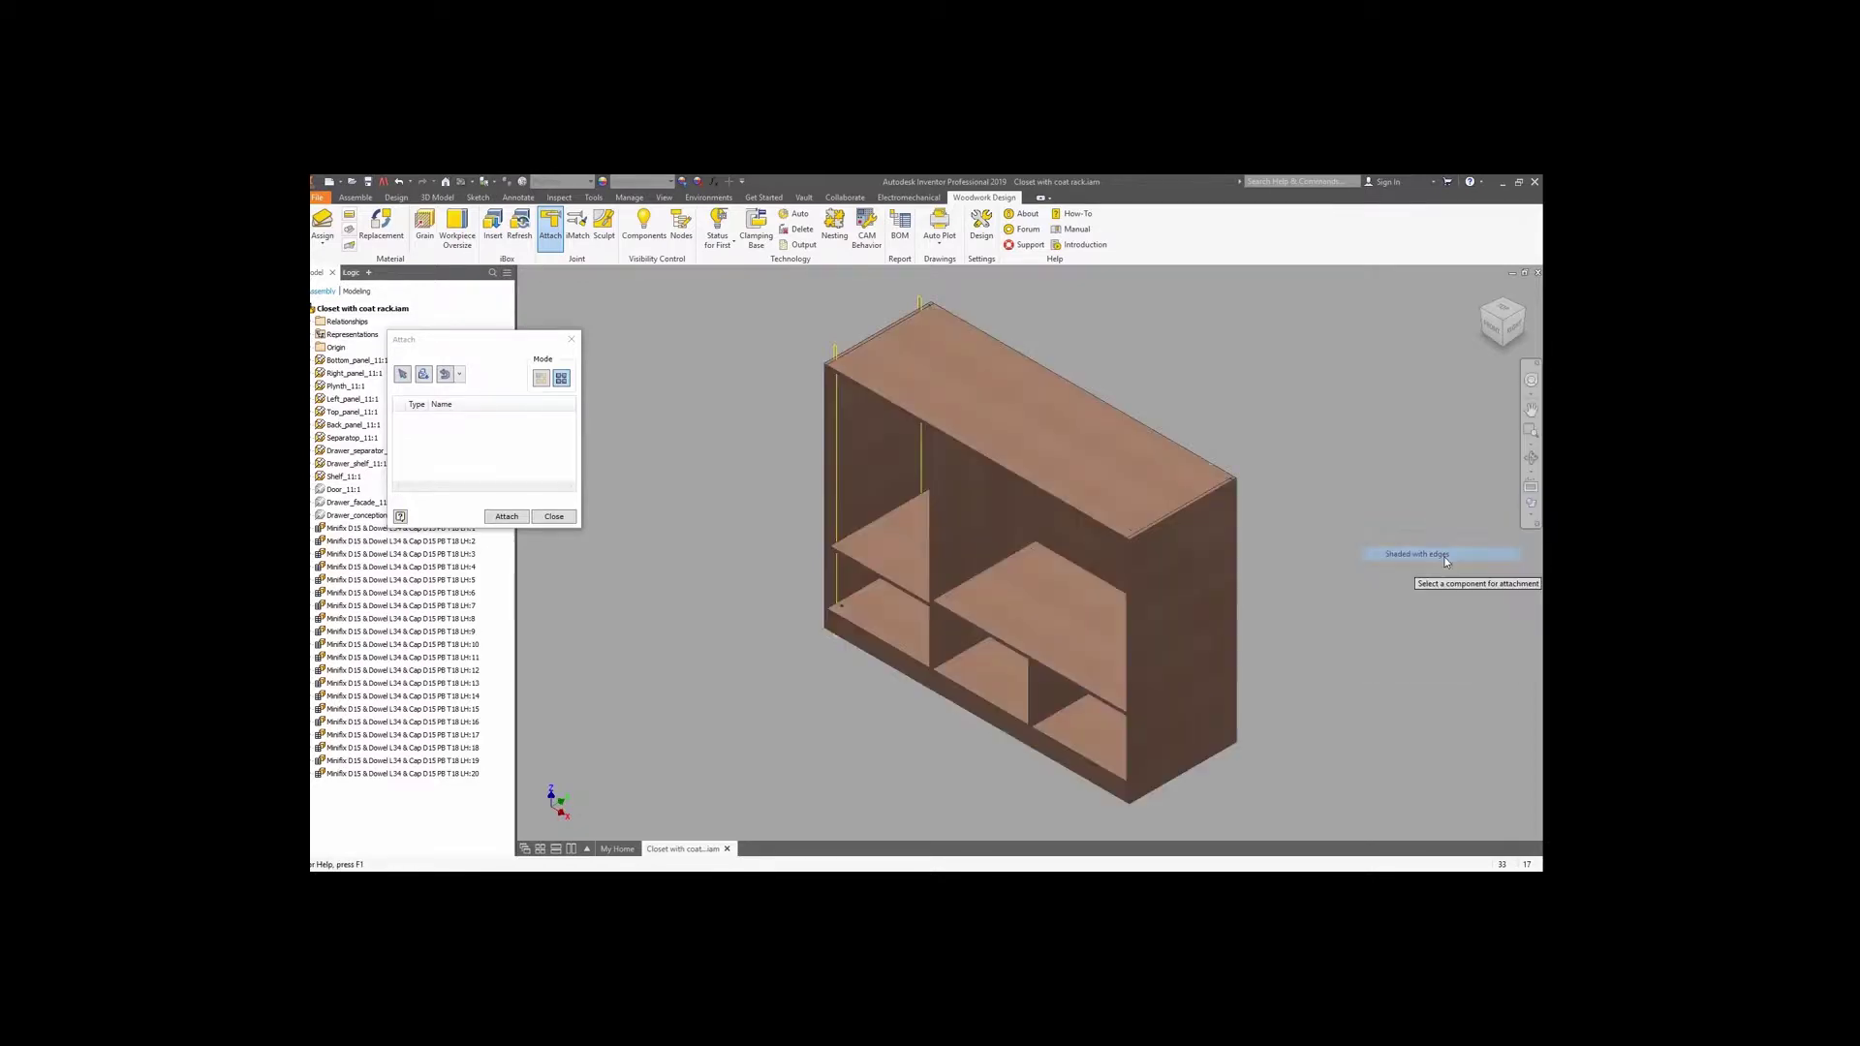
Load Shelf holder D5 from the library's Holders folder as the next component to attach.
click(425, 375)
click(355, 409)
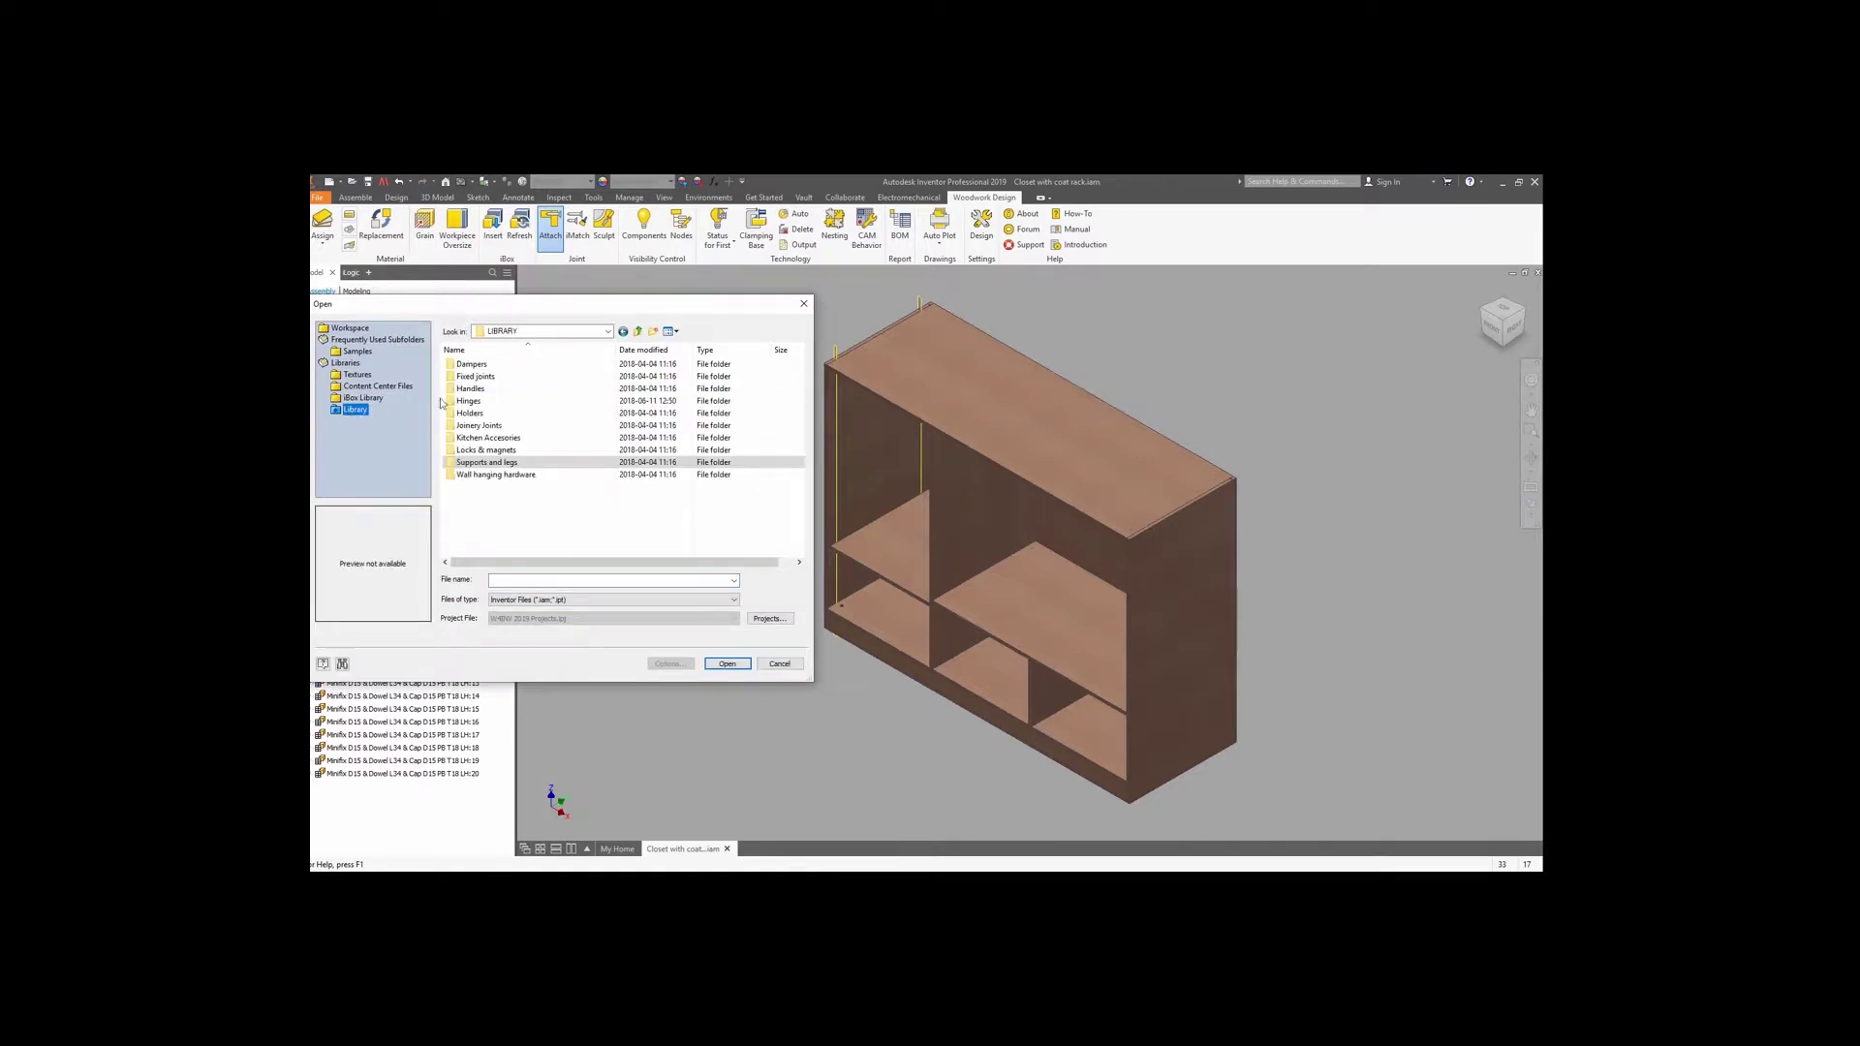
double_click(475, 411)
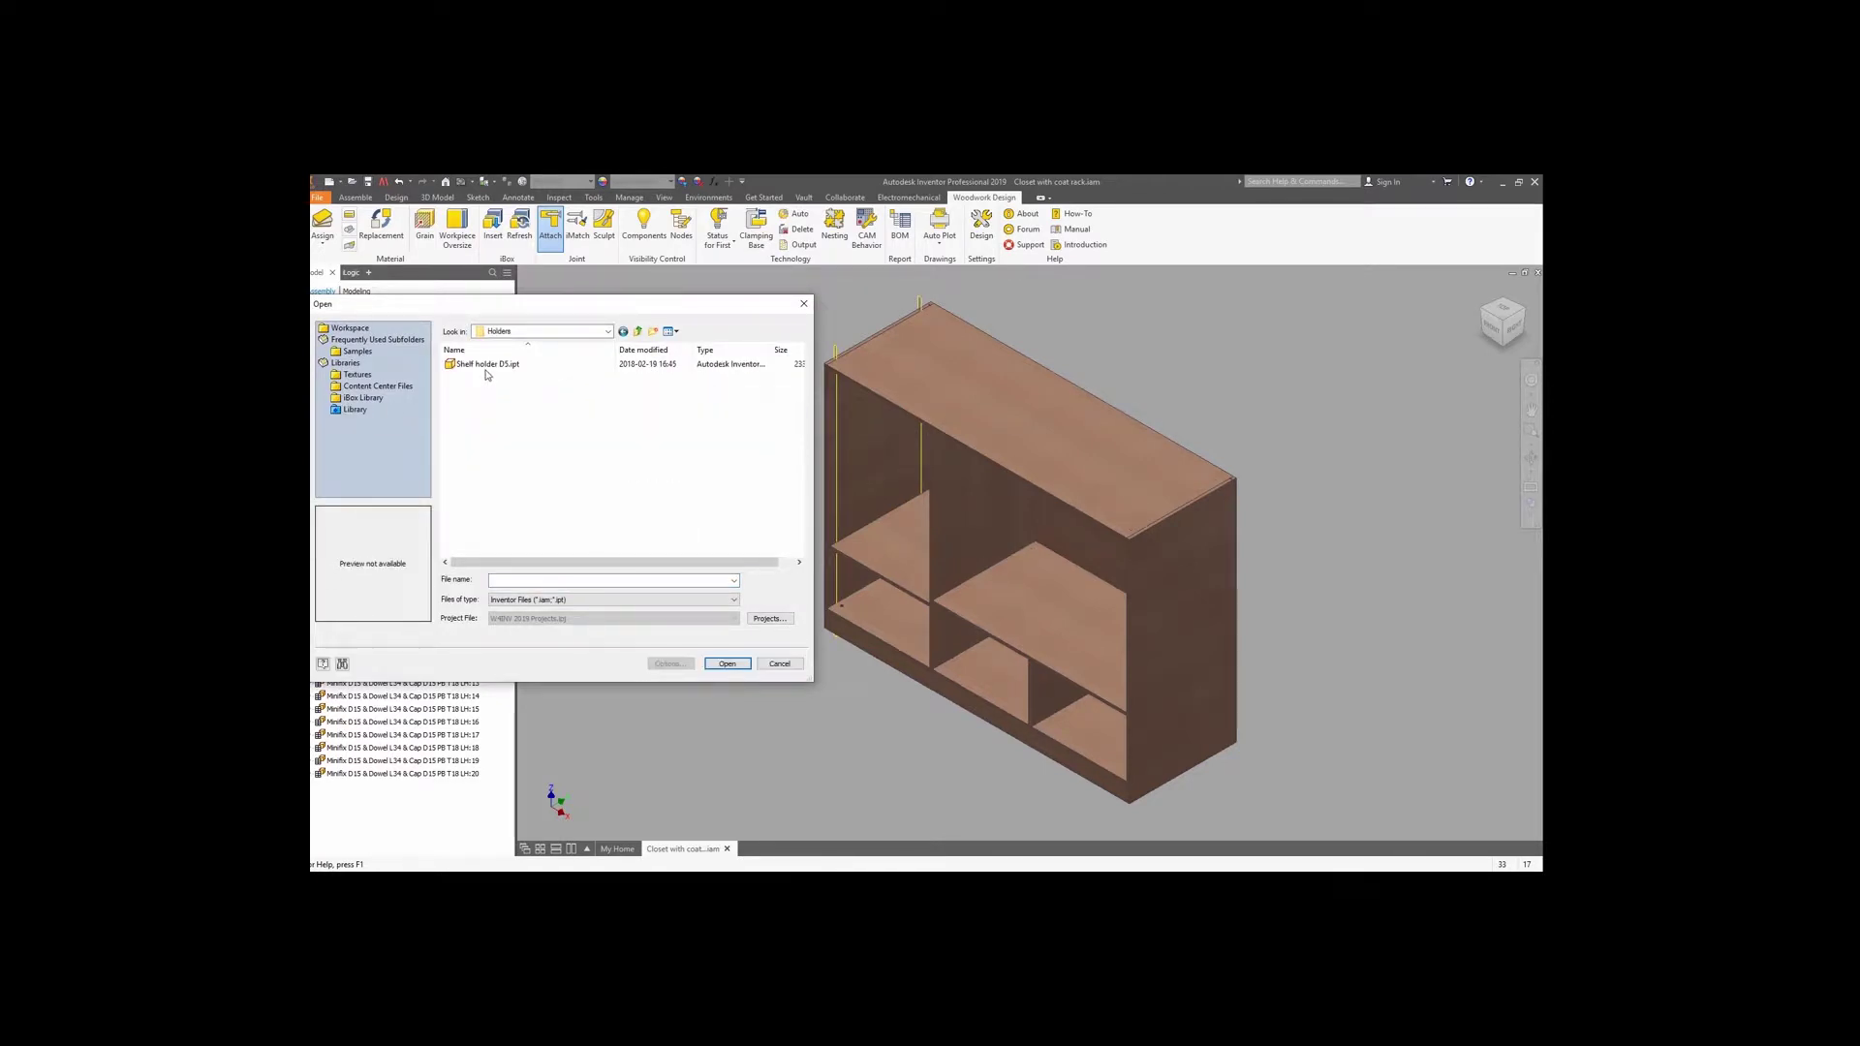
double_click(487, 365)
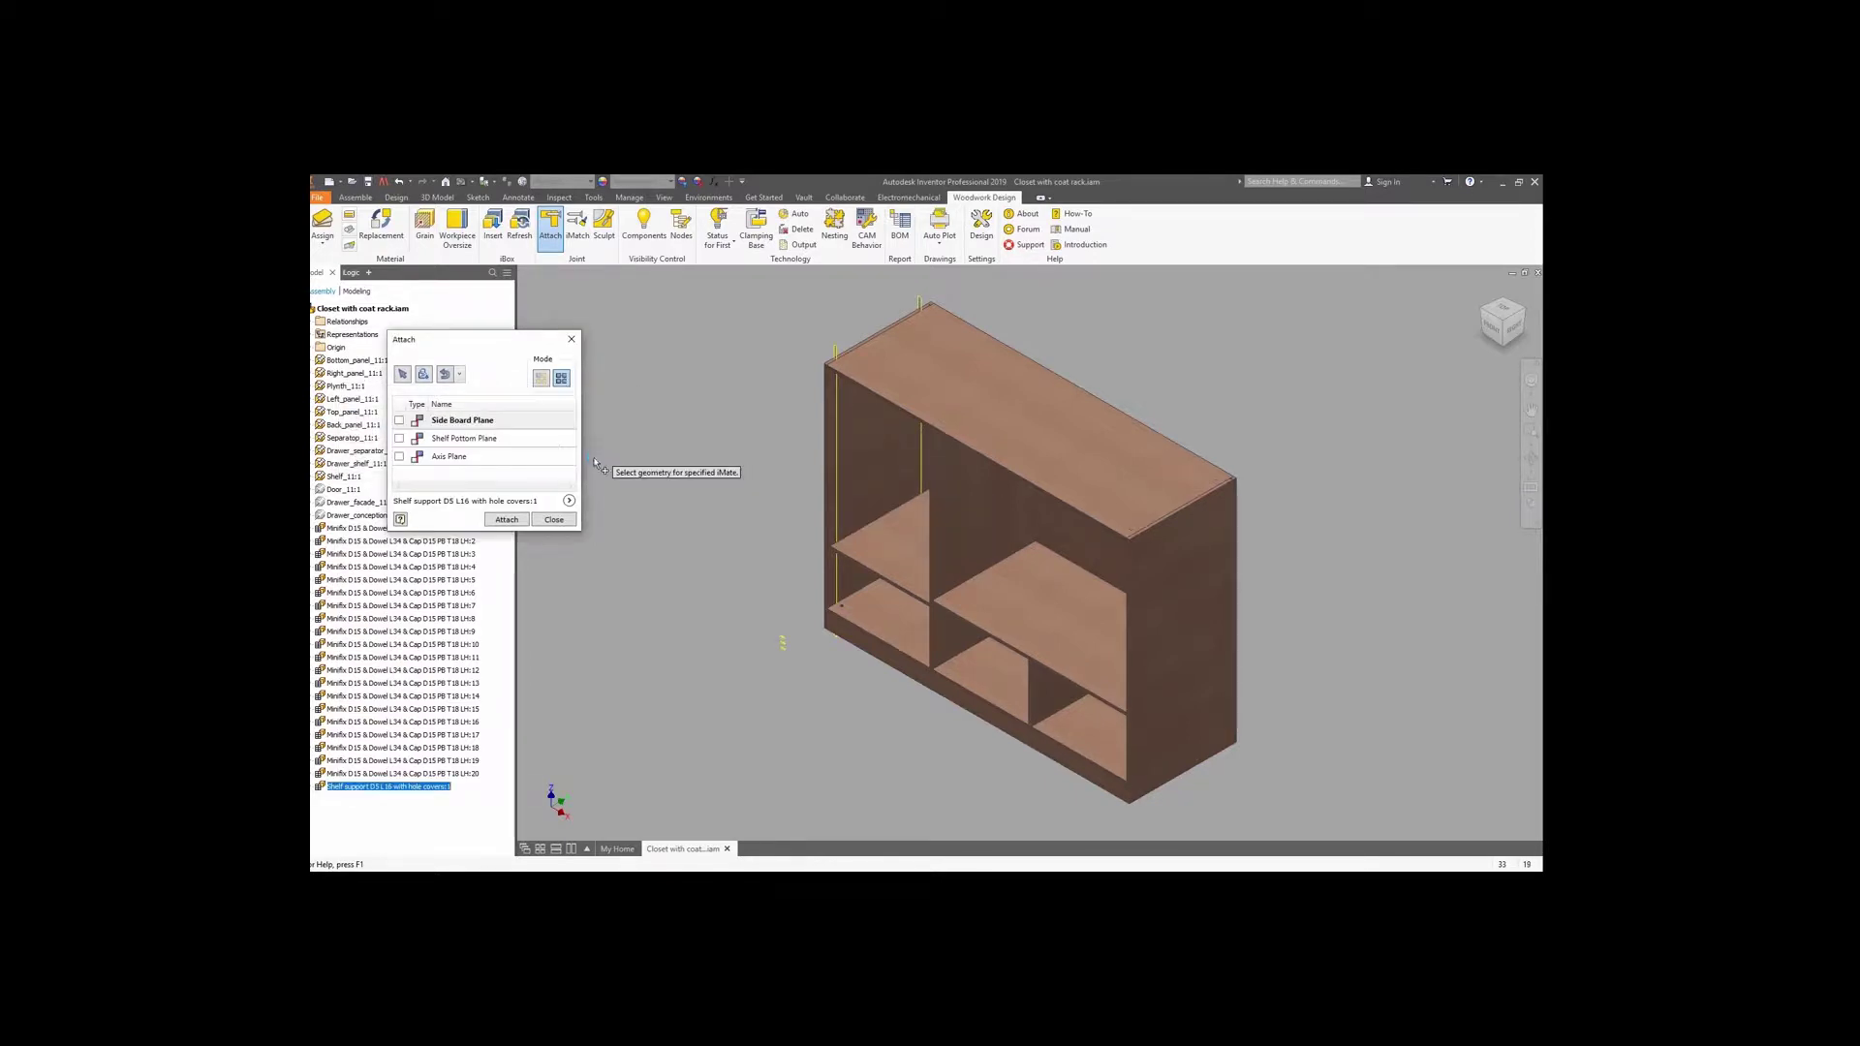
Assign the left panel's inner face and the separator's facing side as side board planes, and the small shelf's underside as the shelf bottom plane.
click(901, 461)
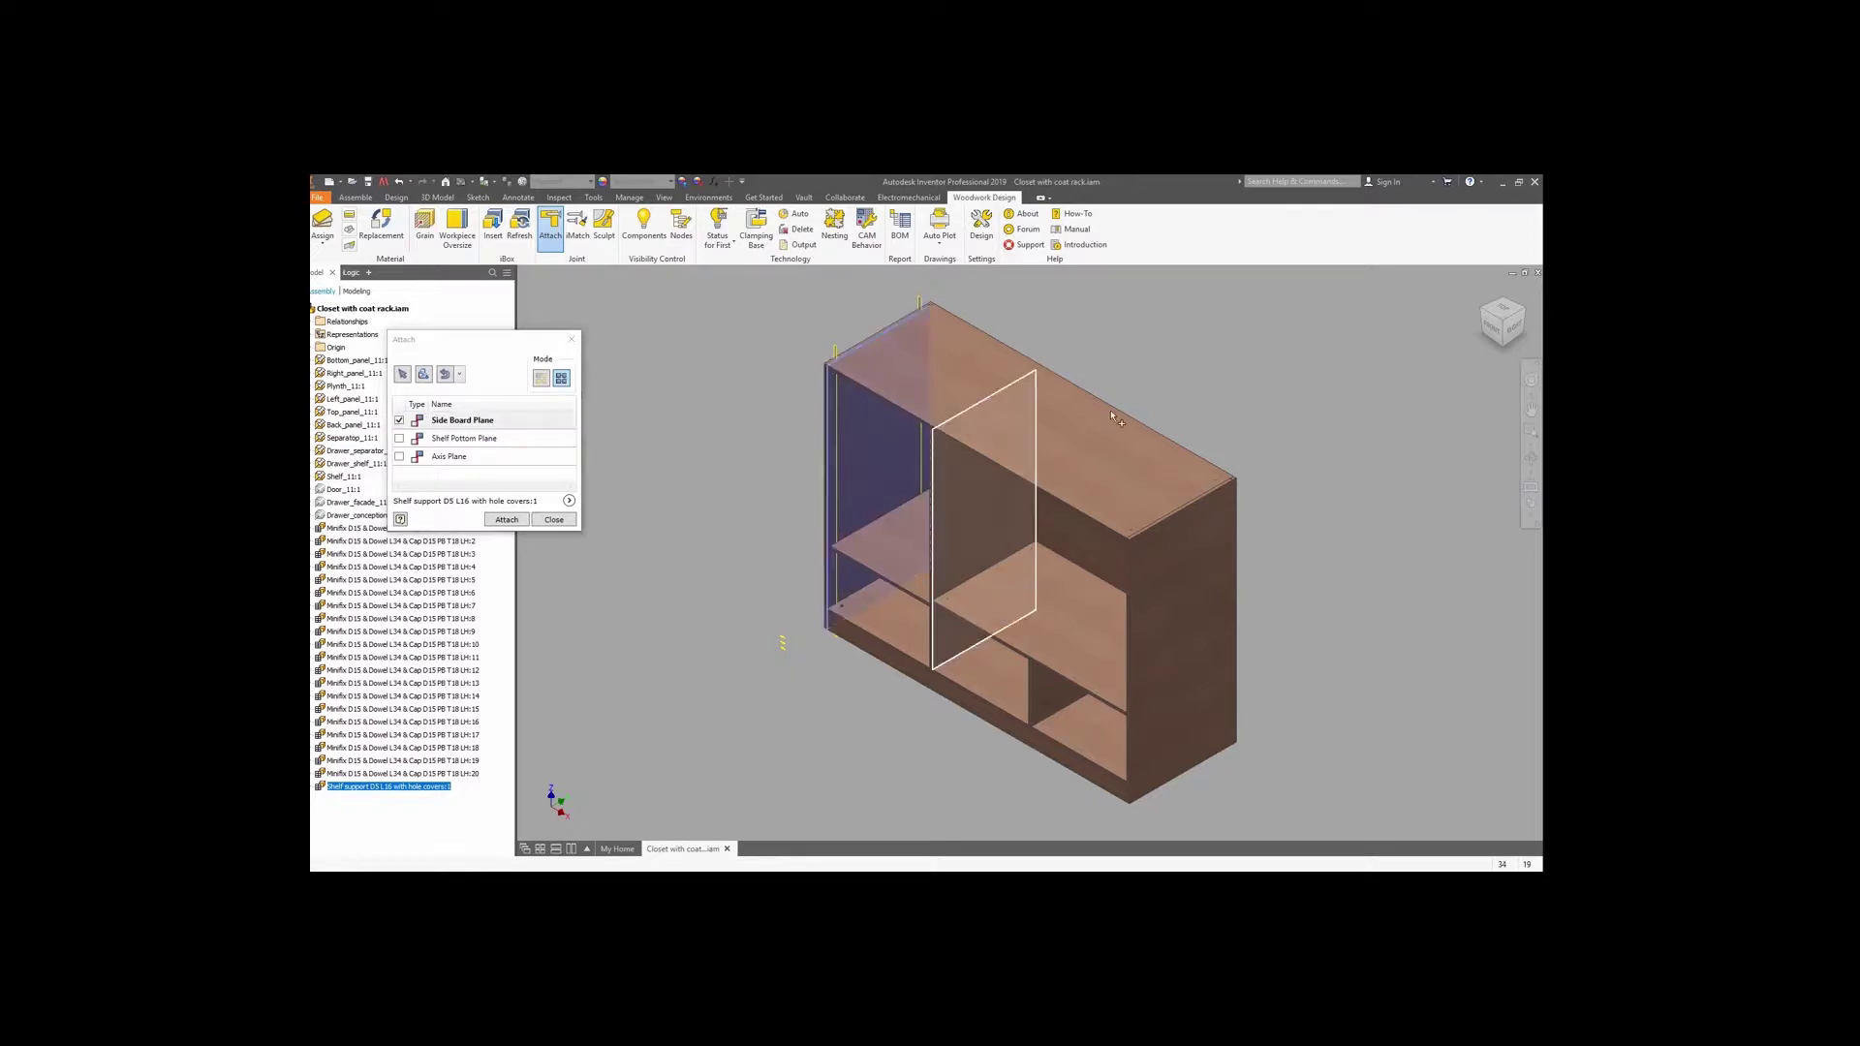
click(1485, 315)
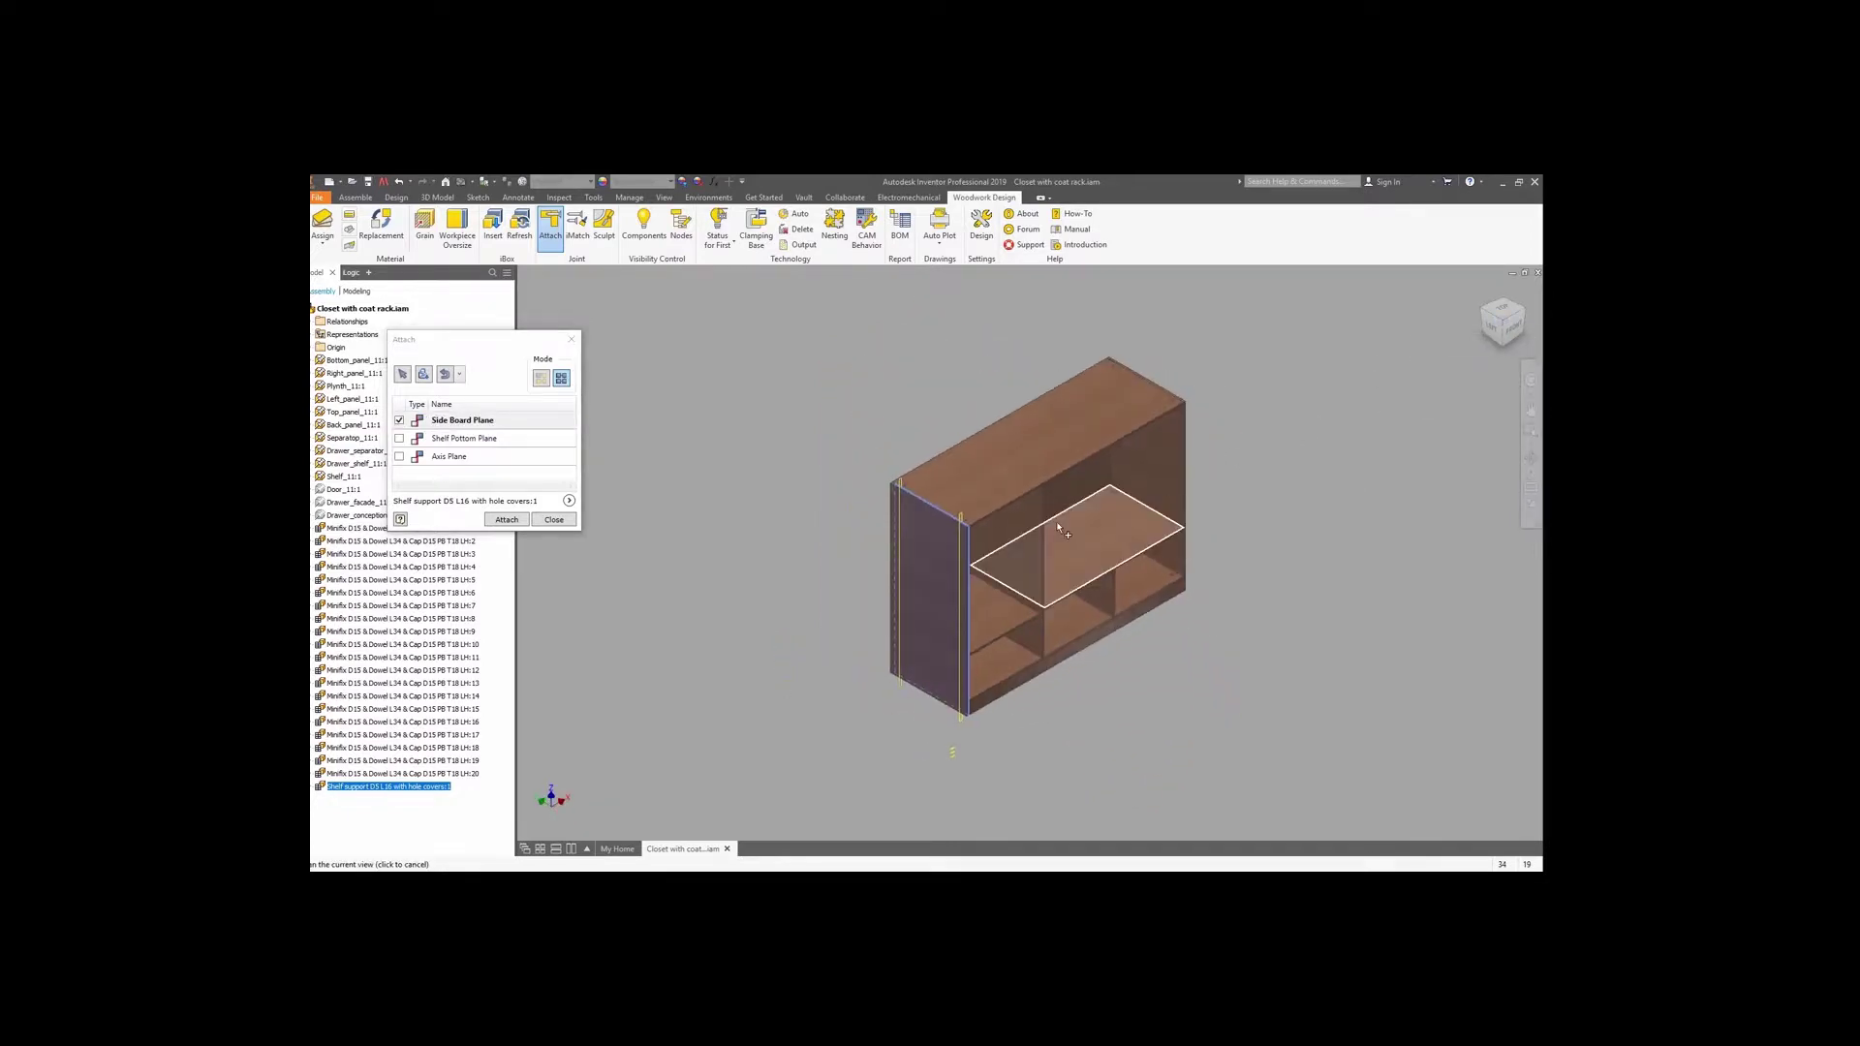
click(483, 441)
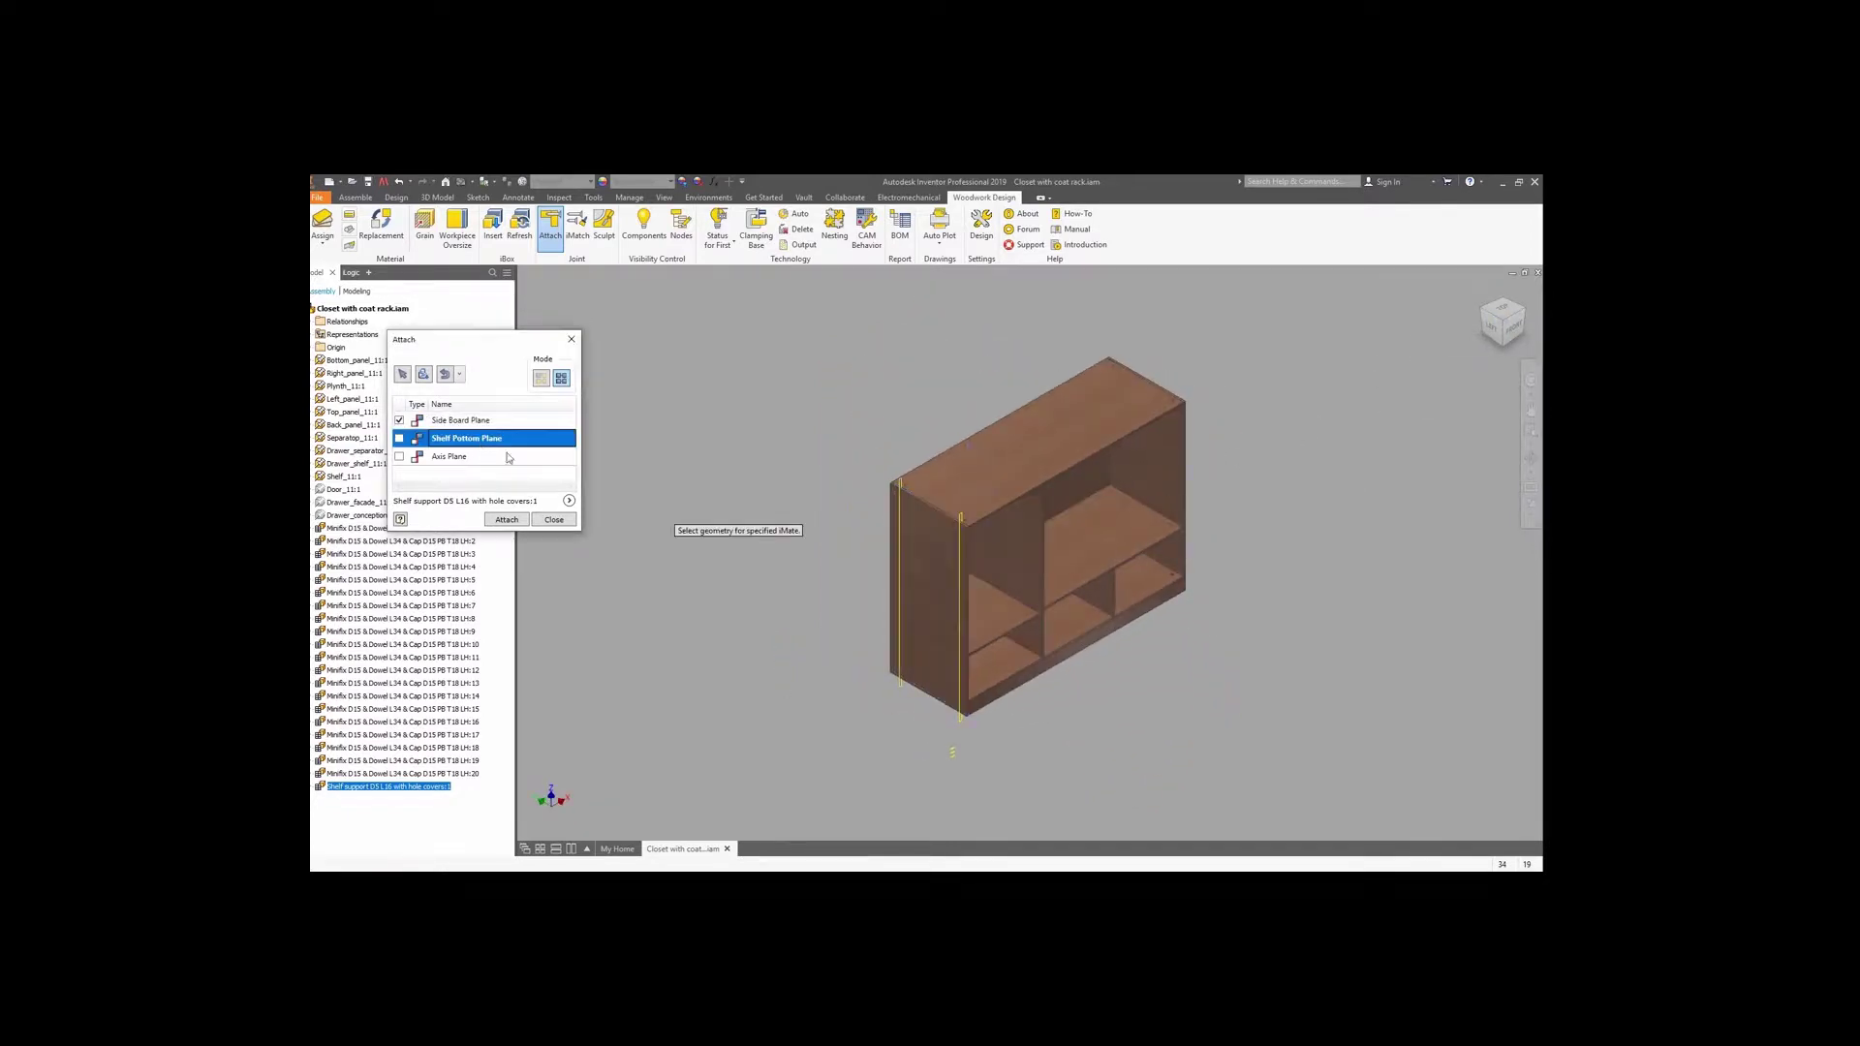
click(1504, 349)
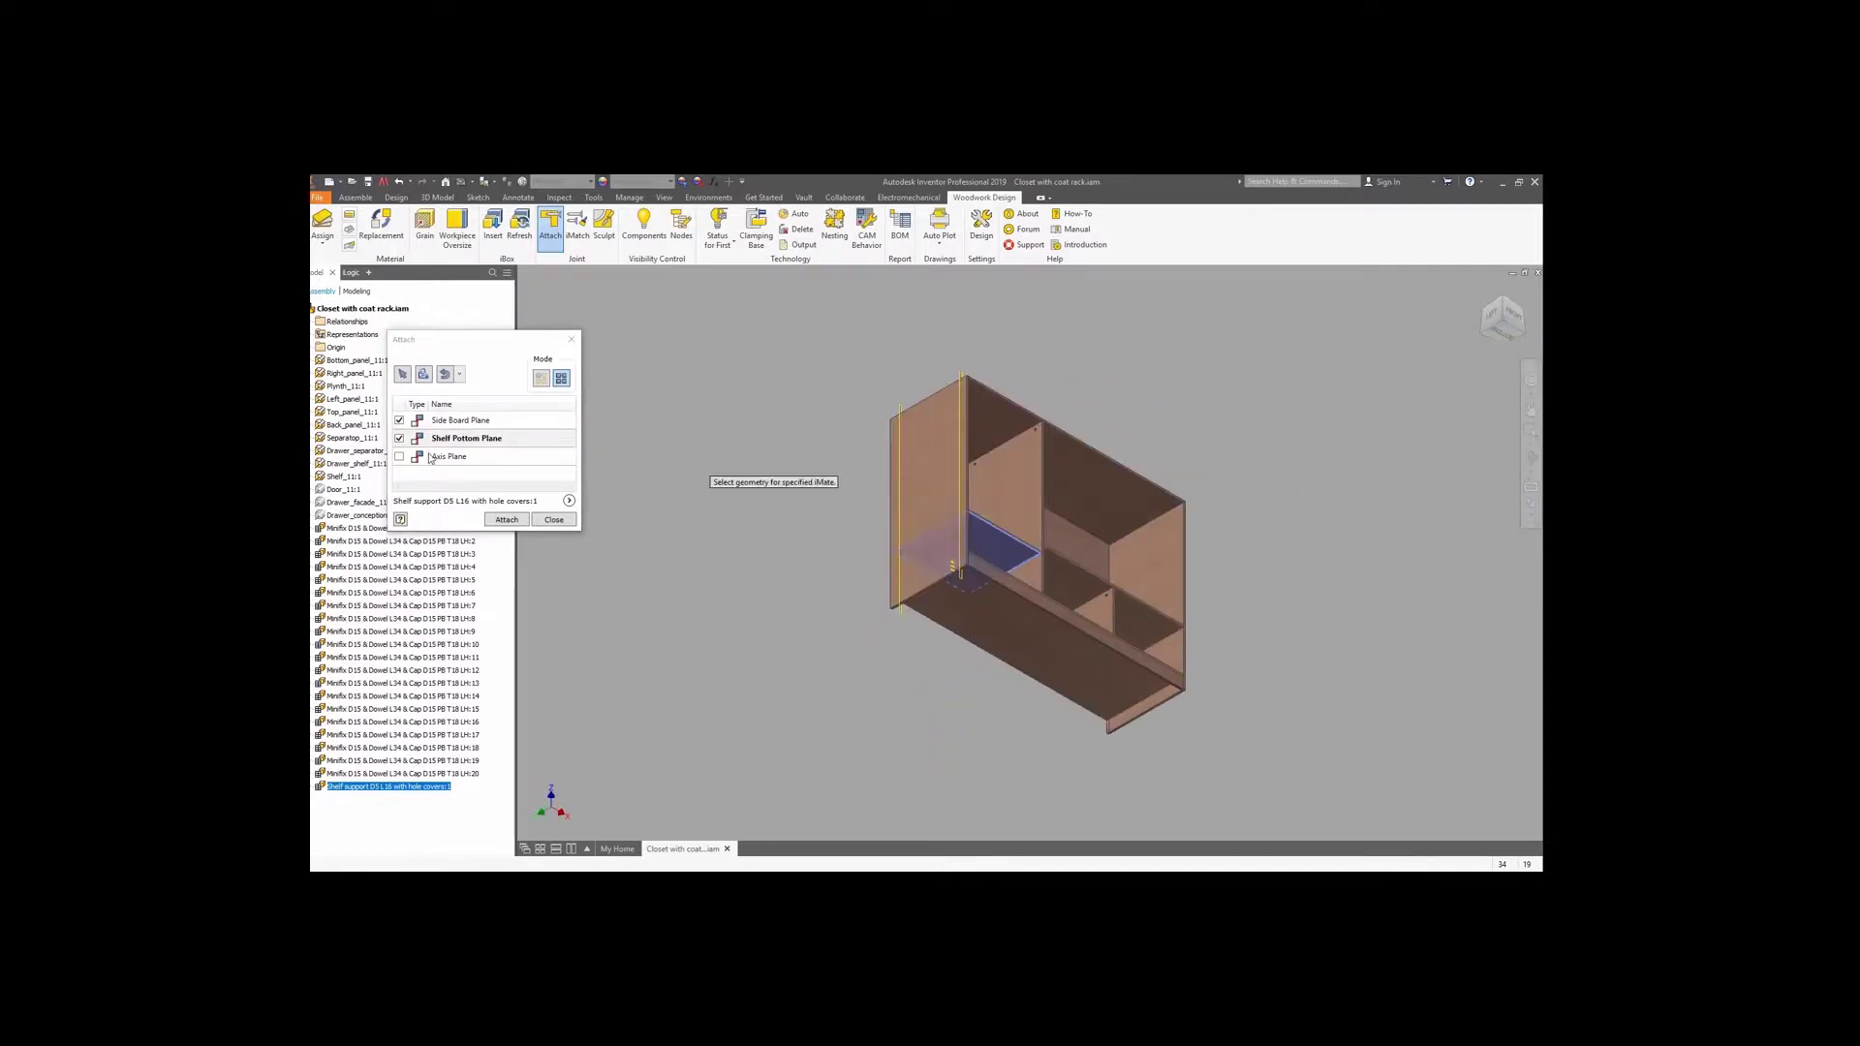
click(998, 548)
Assign both work planes on the left panel as axis planes, attach the shelf supports and end the Attach command.
click(903, 614)
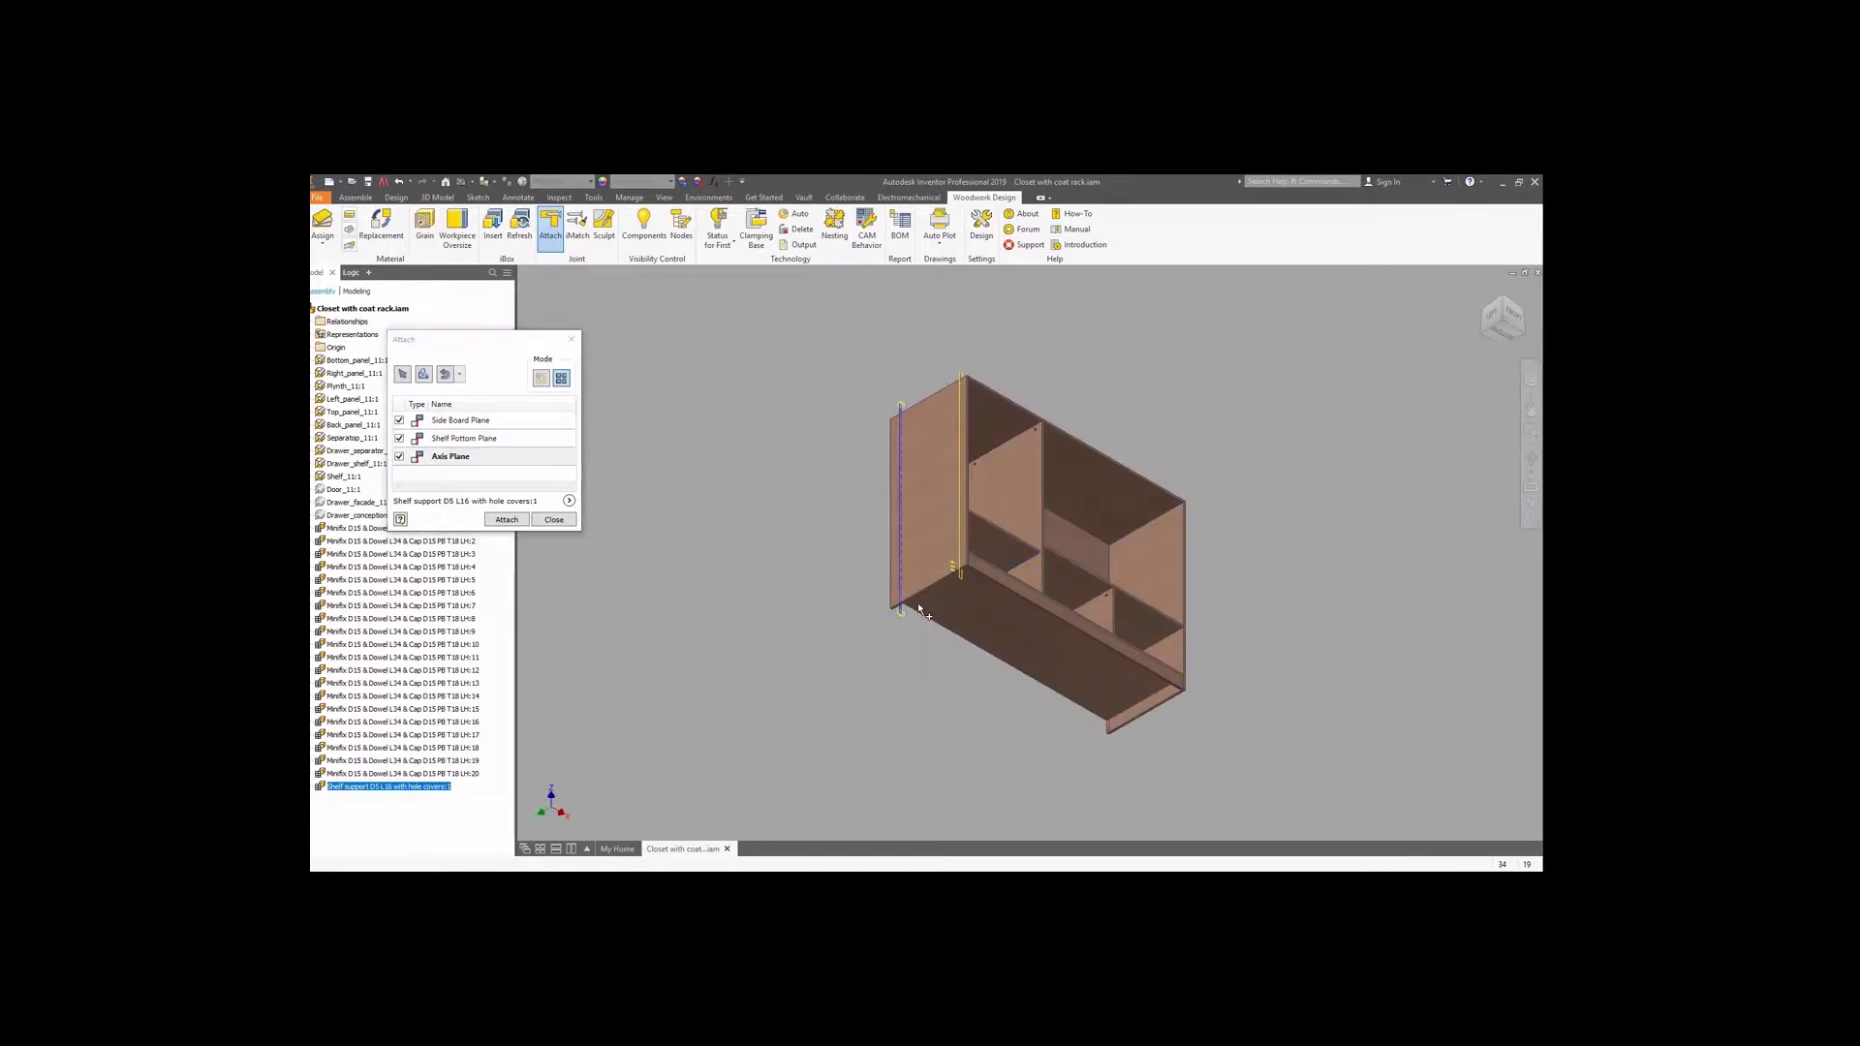
click(507, 520)
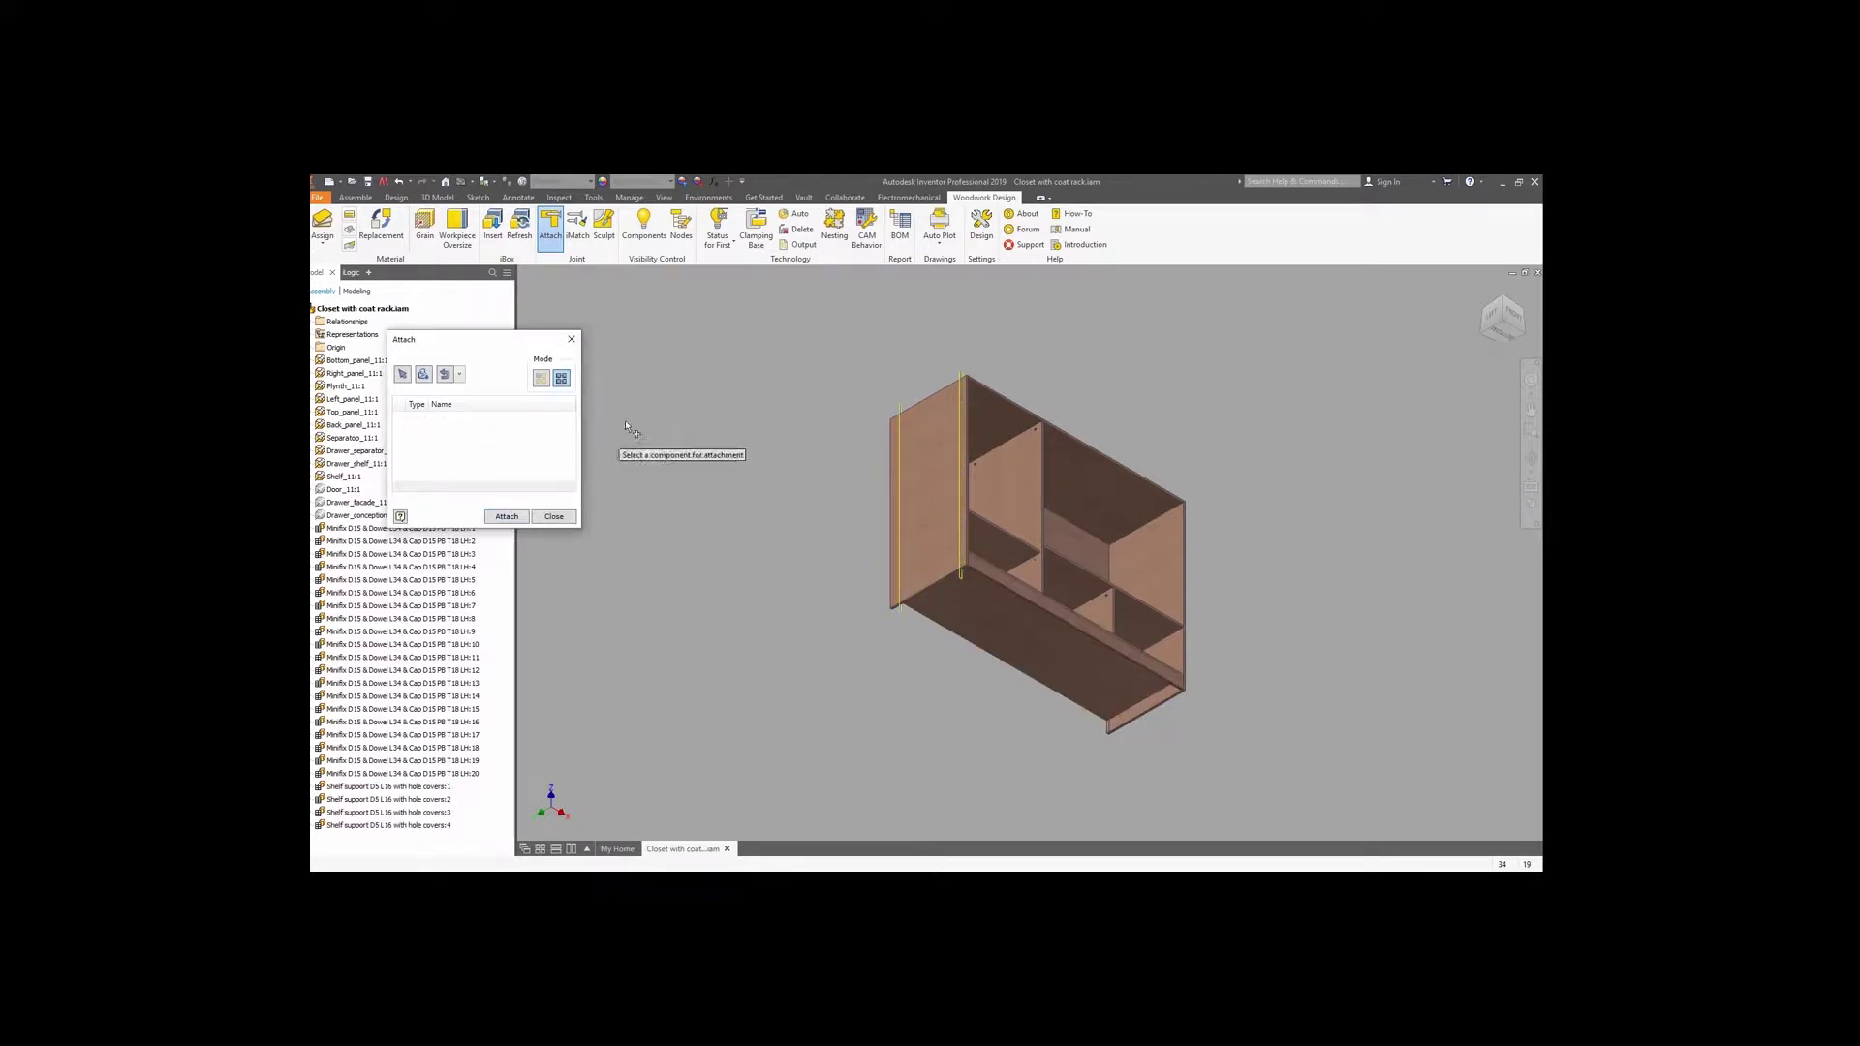
click(1488, 302)
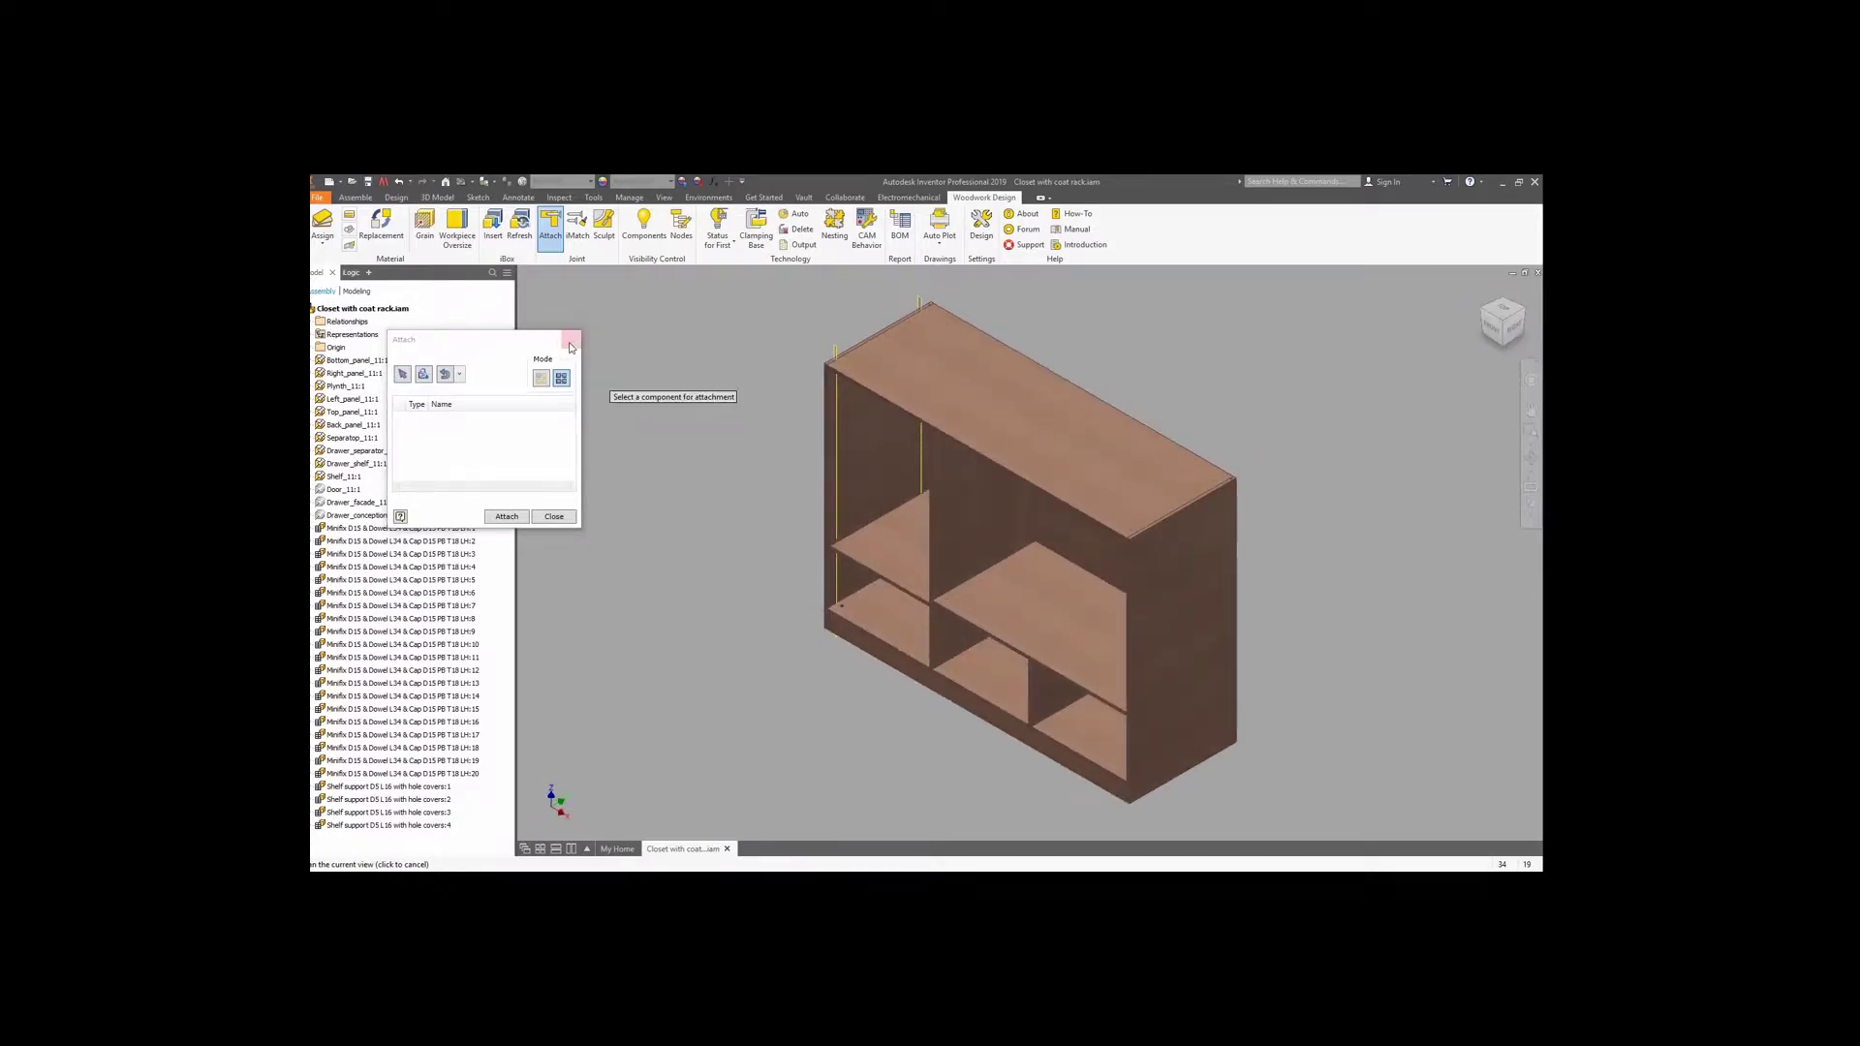
key(Escape)
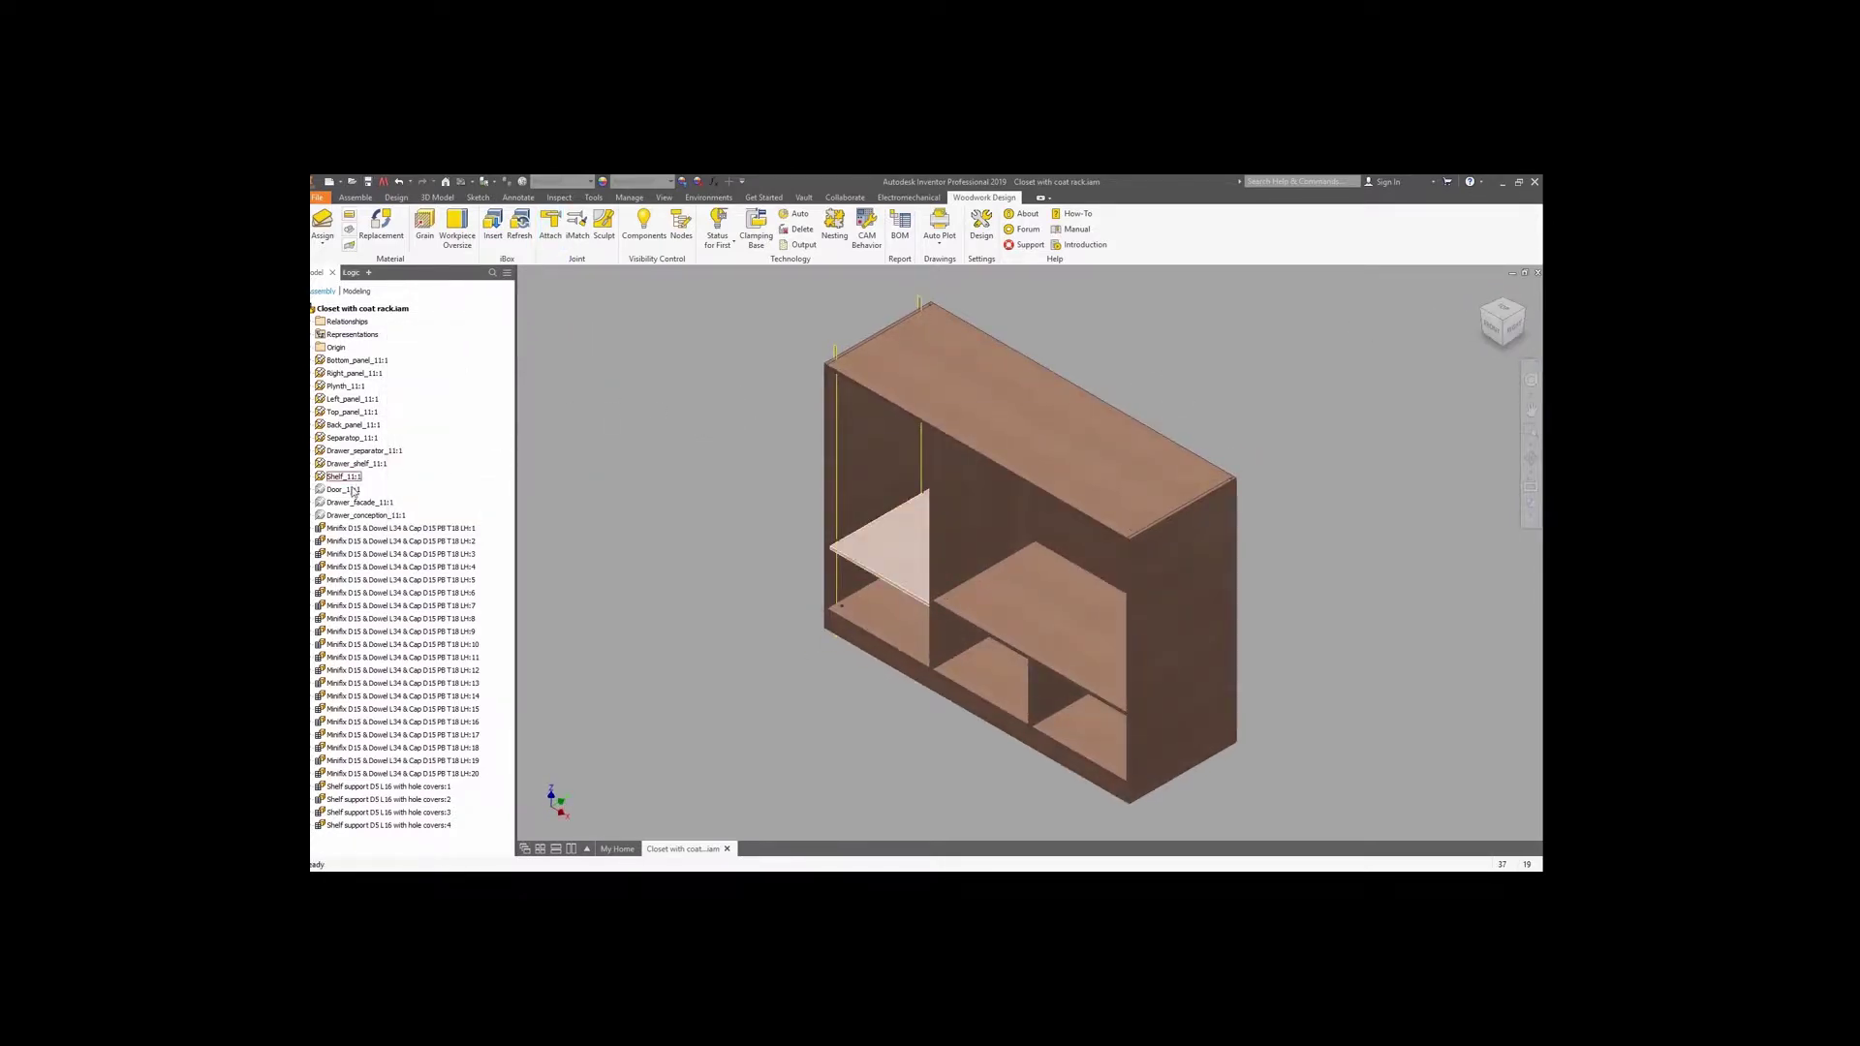
Make the hidden door part visible and open it for editing within the assembly.
right_click(352, 490)
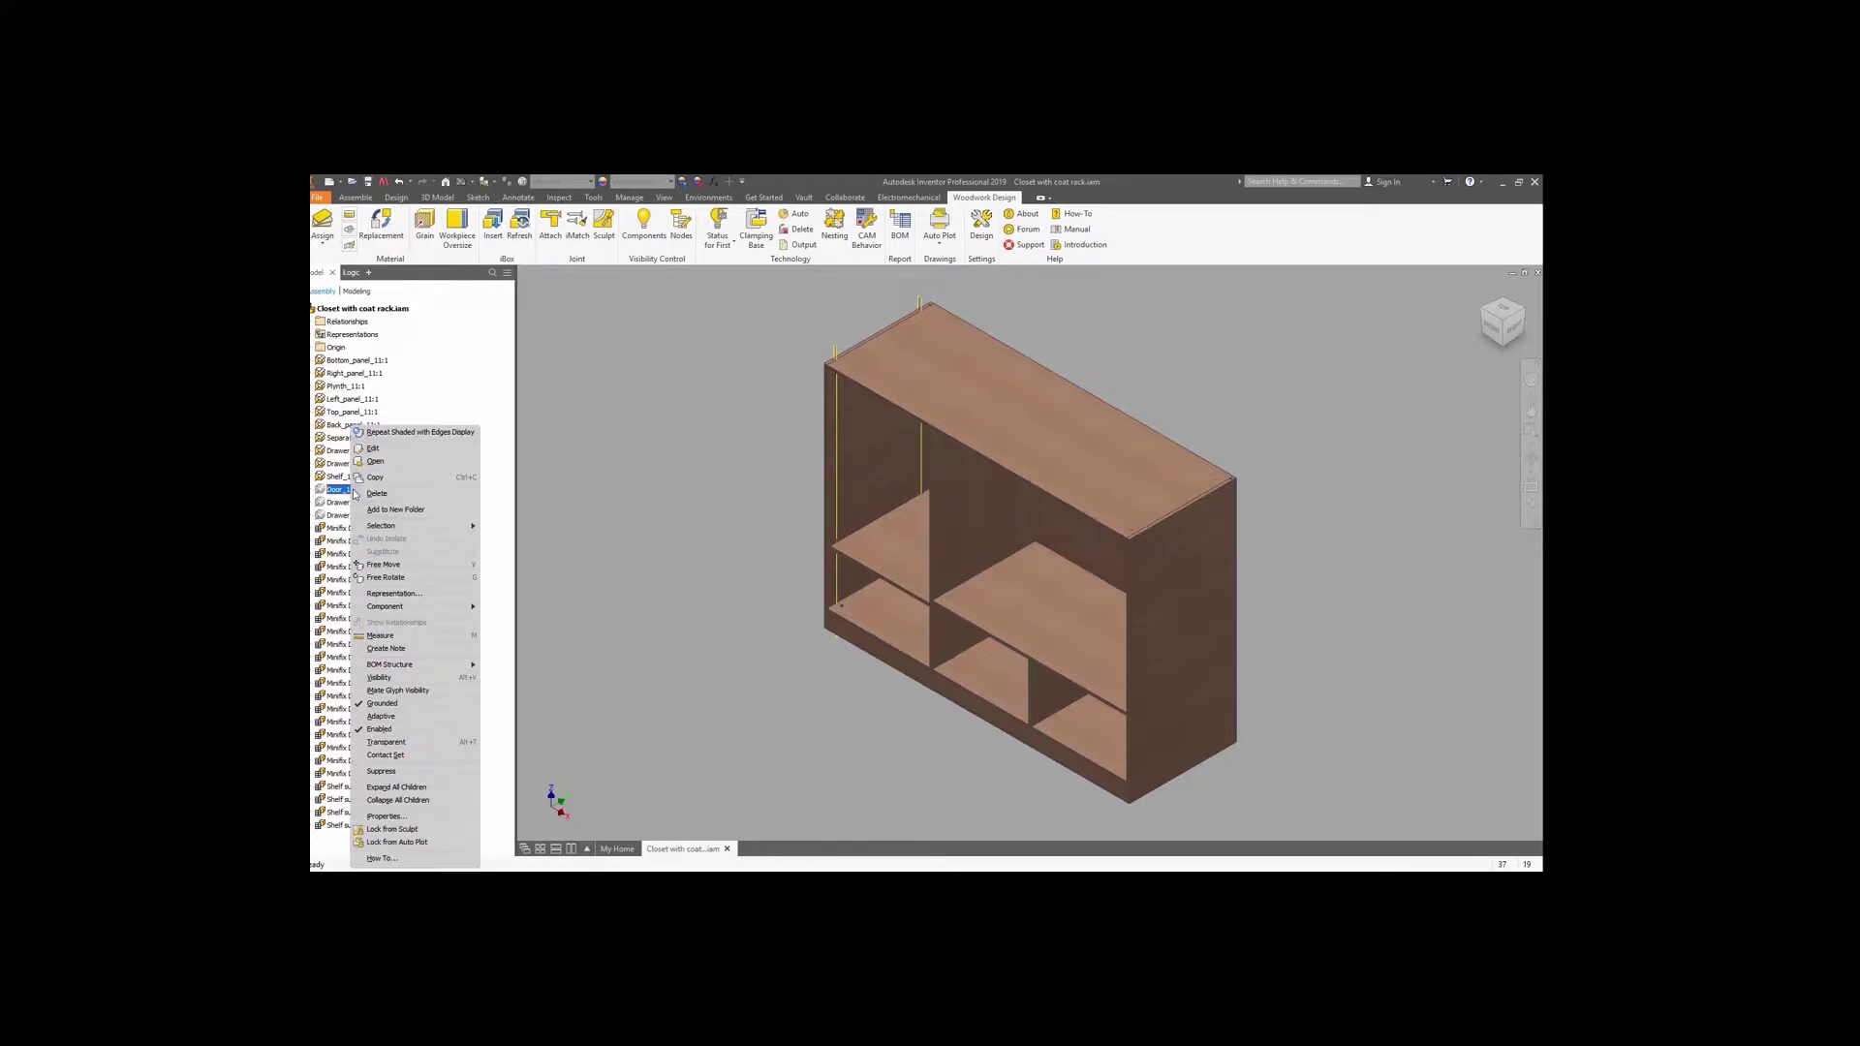
click(385, 677)
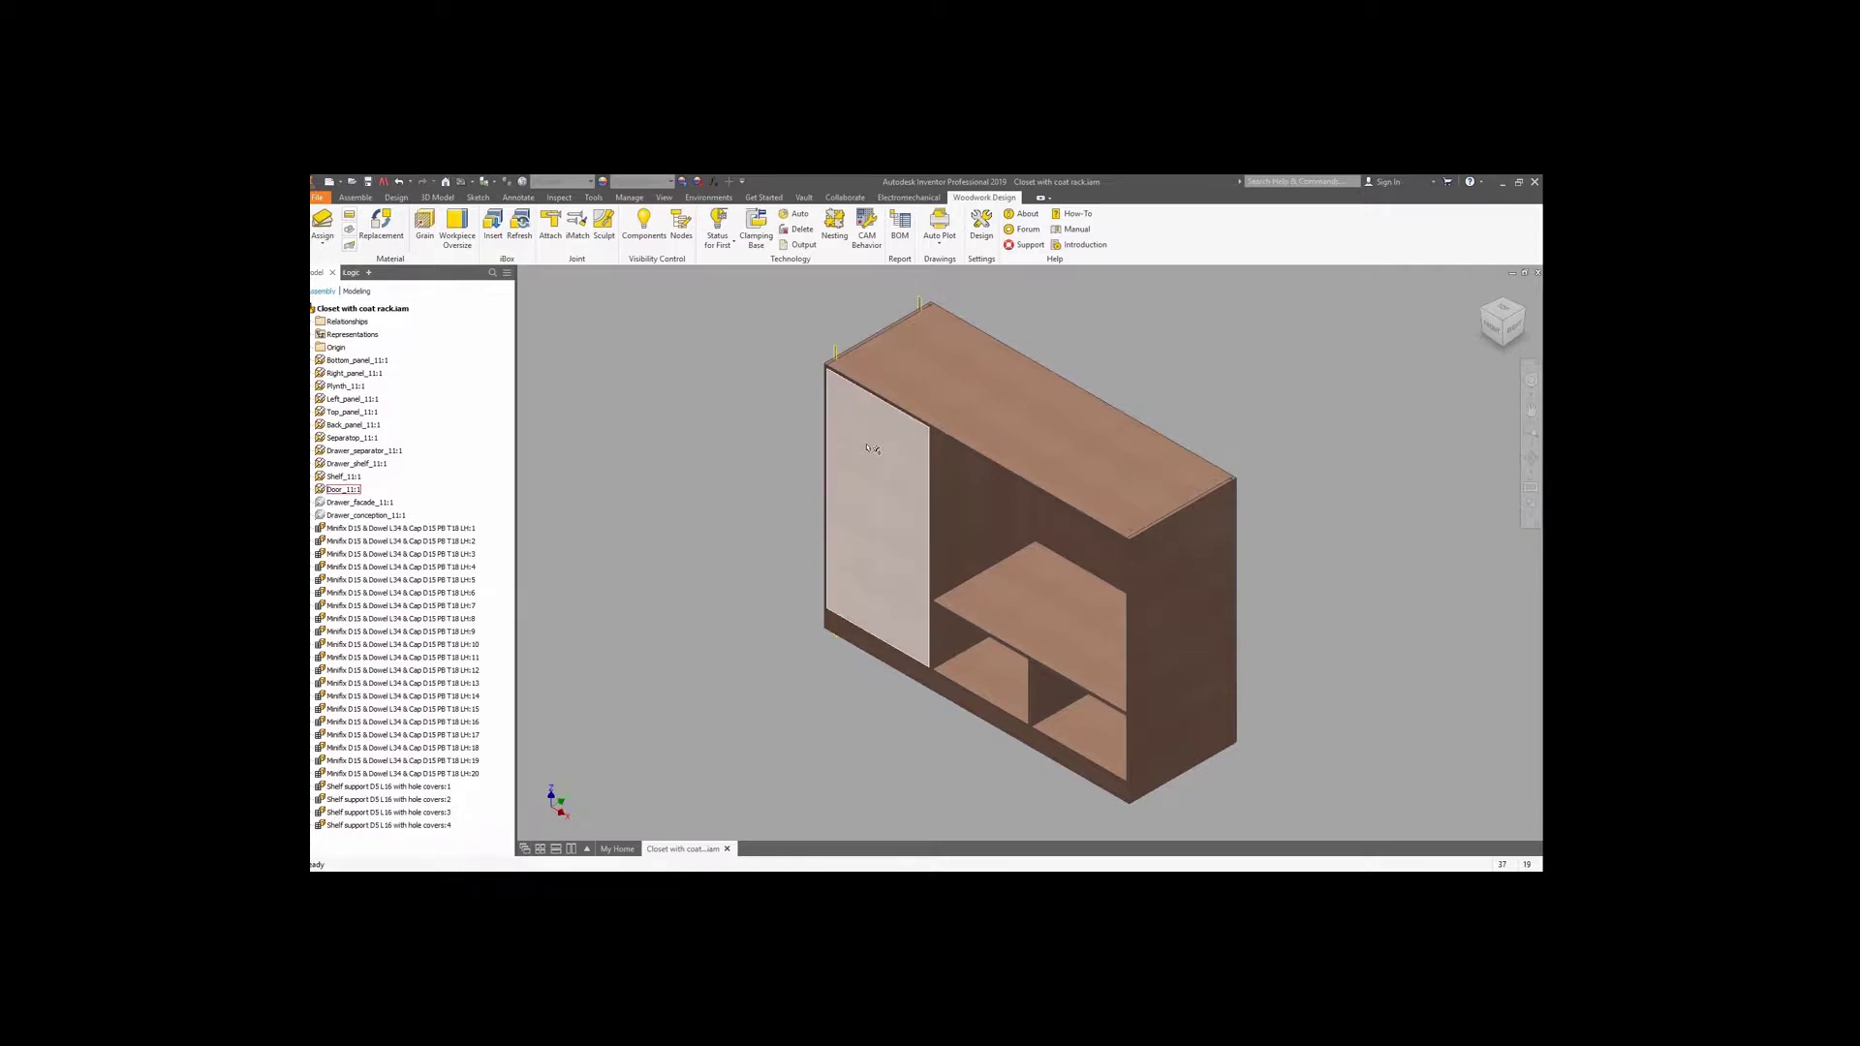
double_click(869, 448)
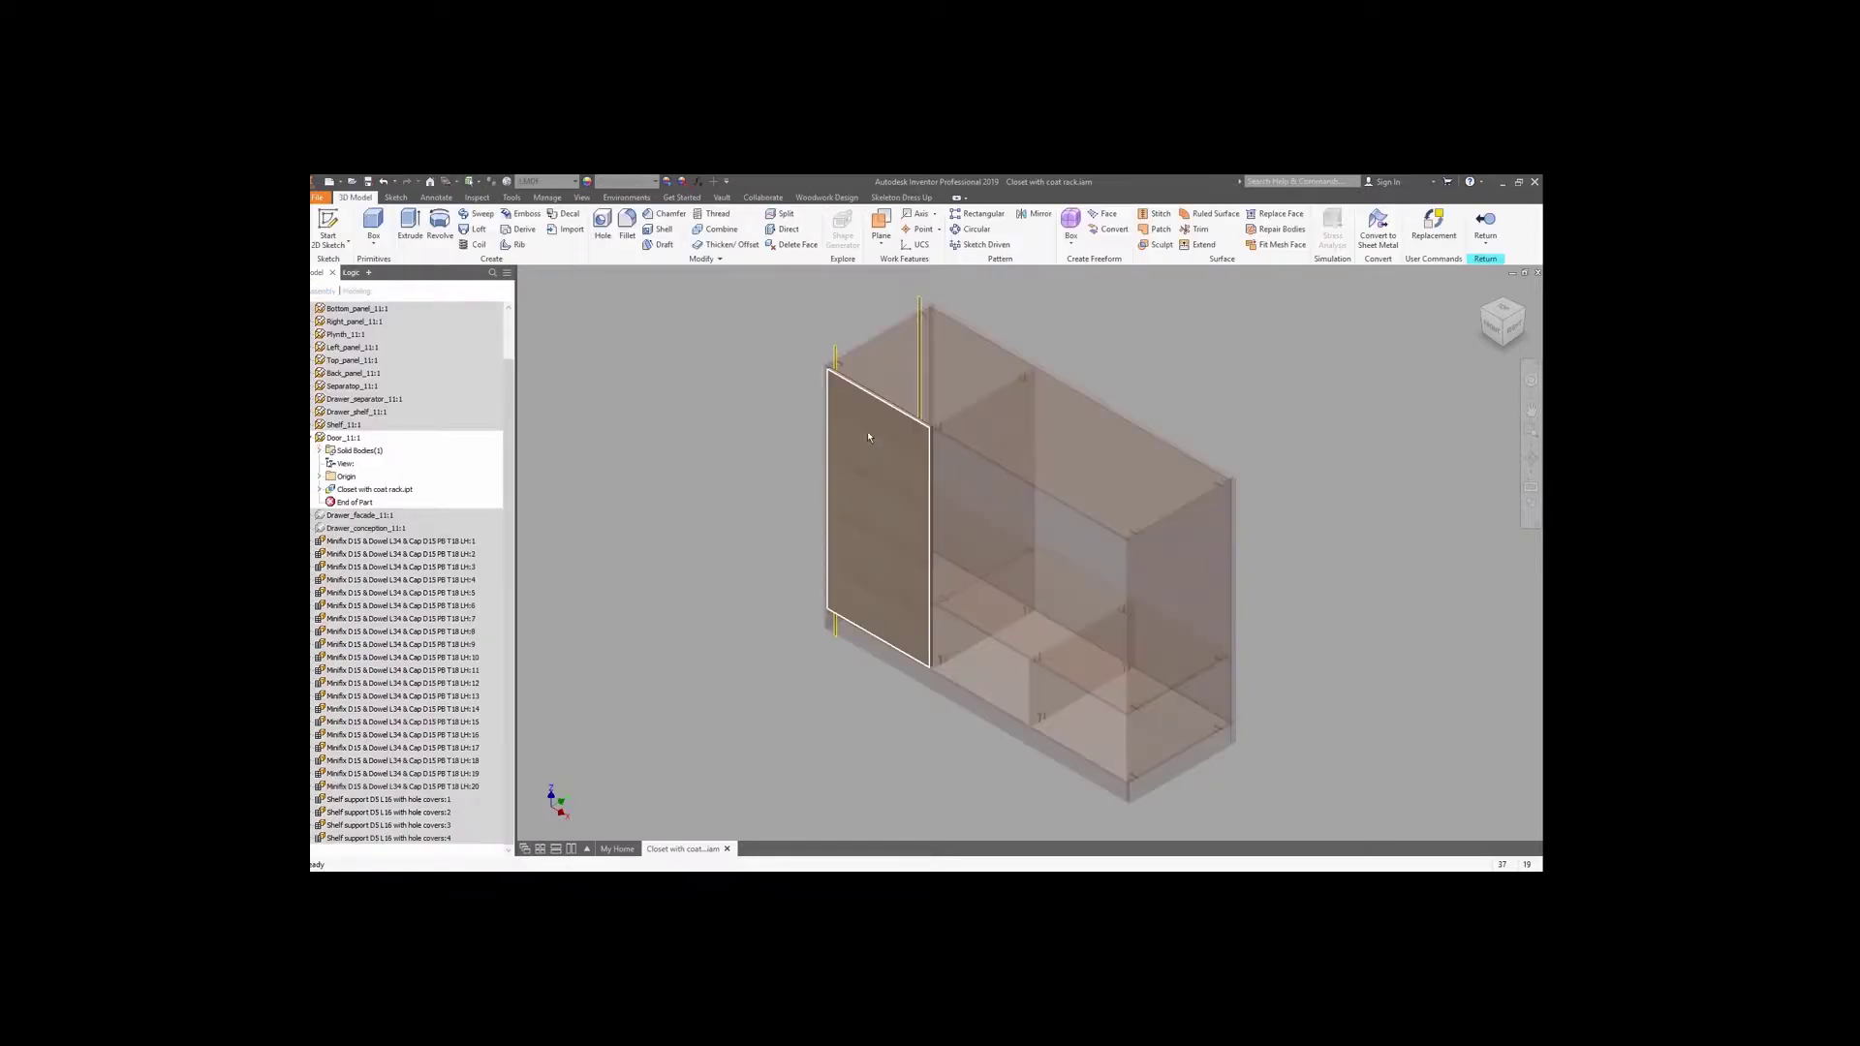
Create a work plane offset -100 mm from the door's top edge face.
scroll(927, 405, down, 8)
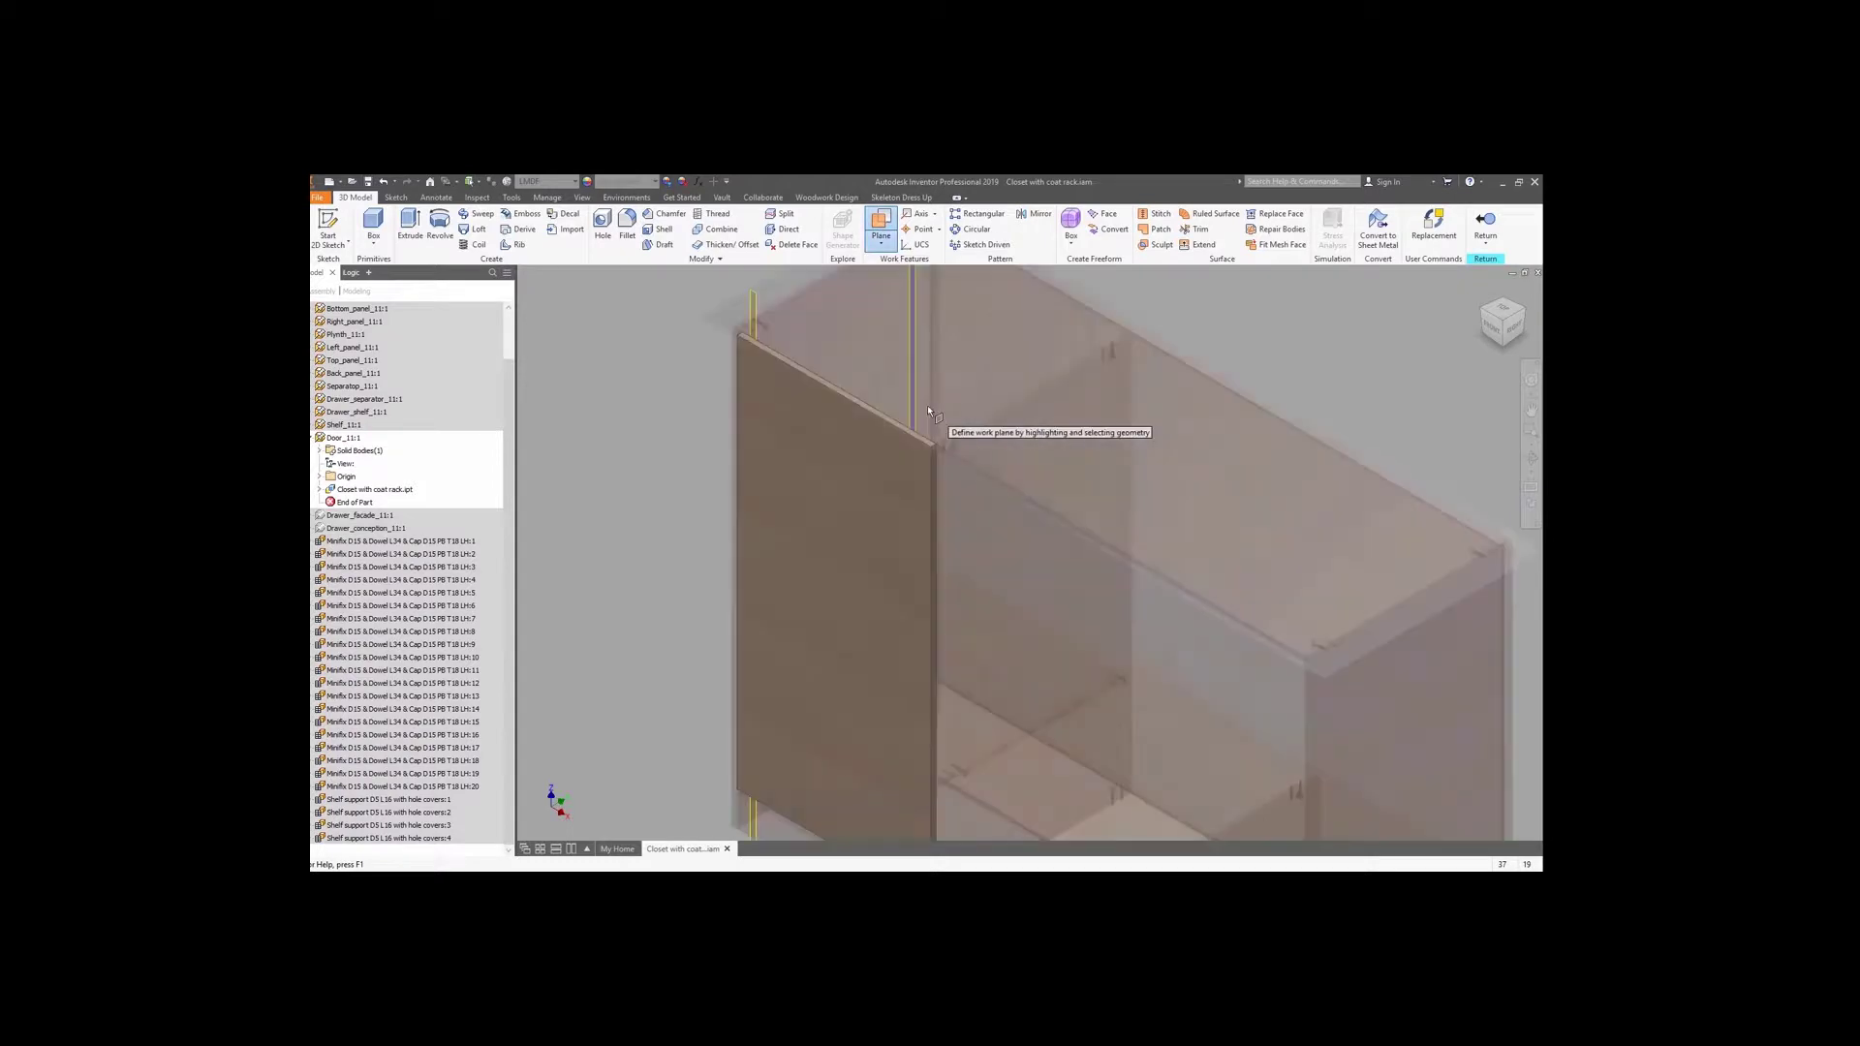
drag(925, 458, 927, 488)
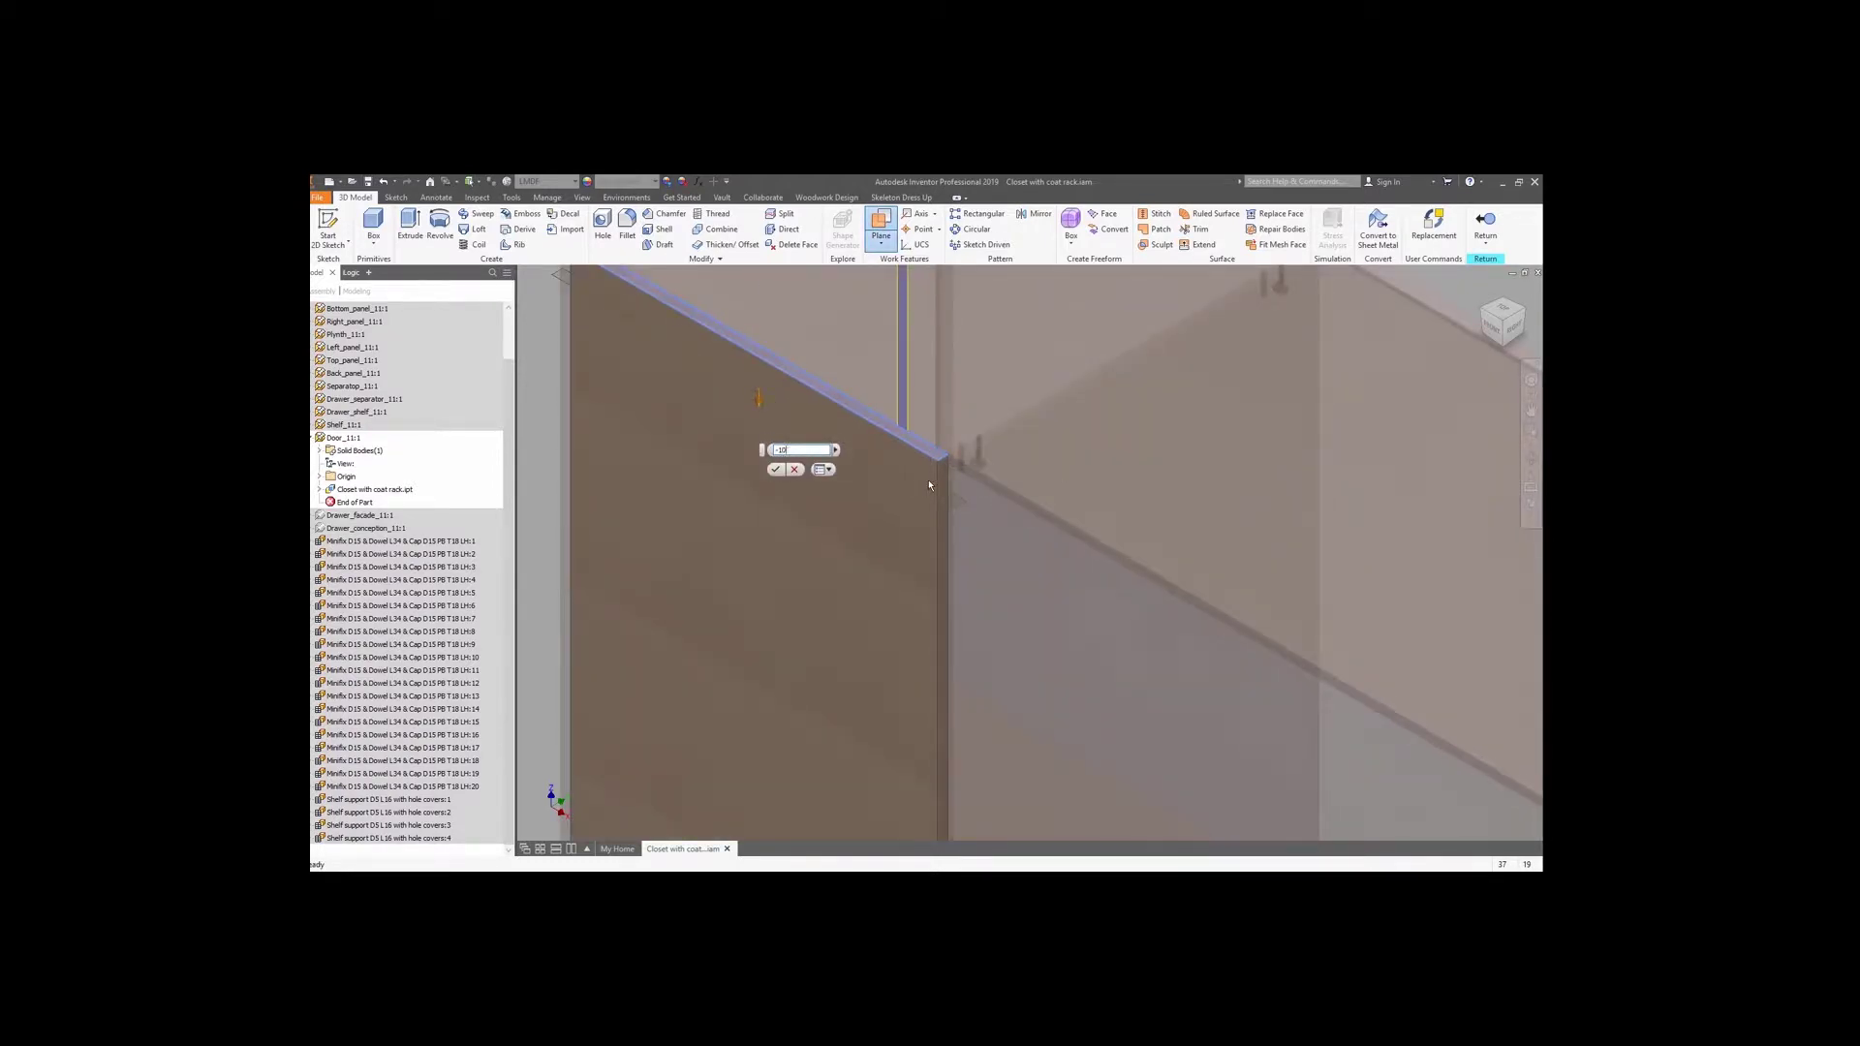
text(-100)
key(Return)
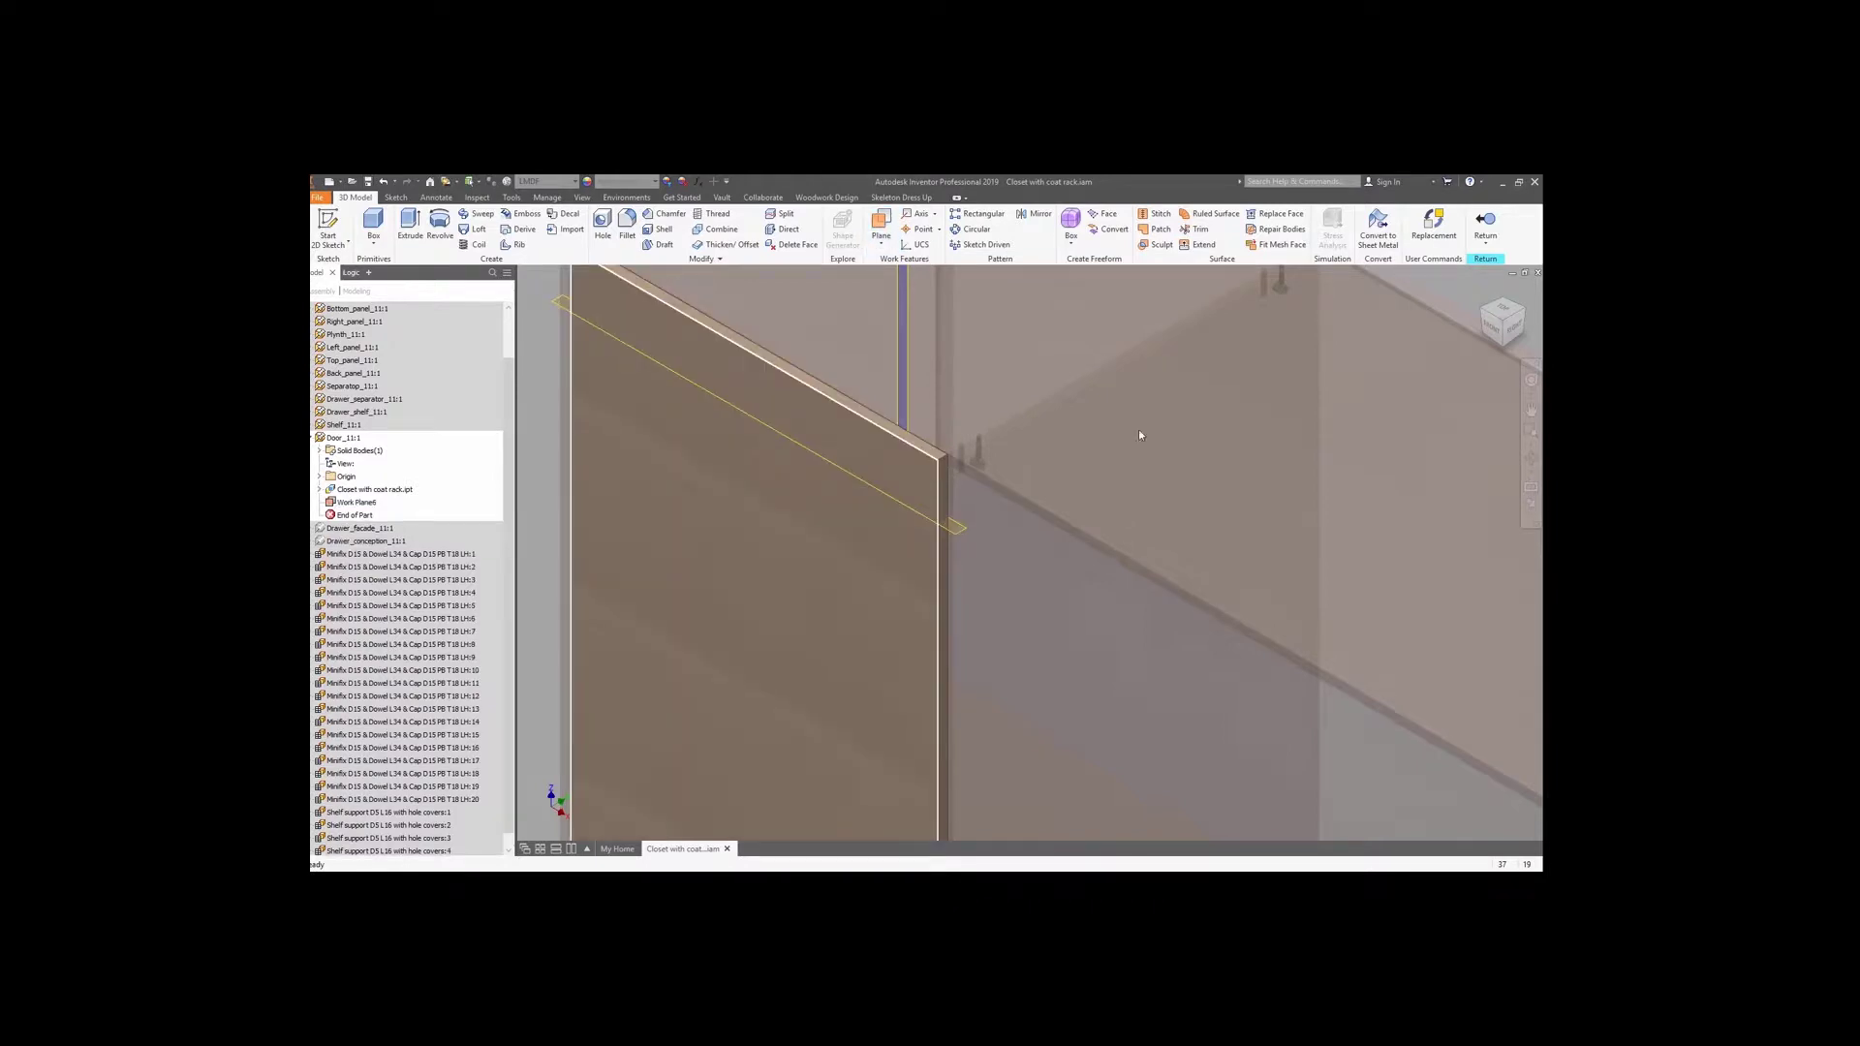
Create a second work plane offset upward from the door's bottom edge face.
click(1502, 343)
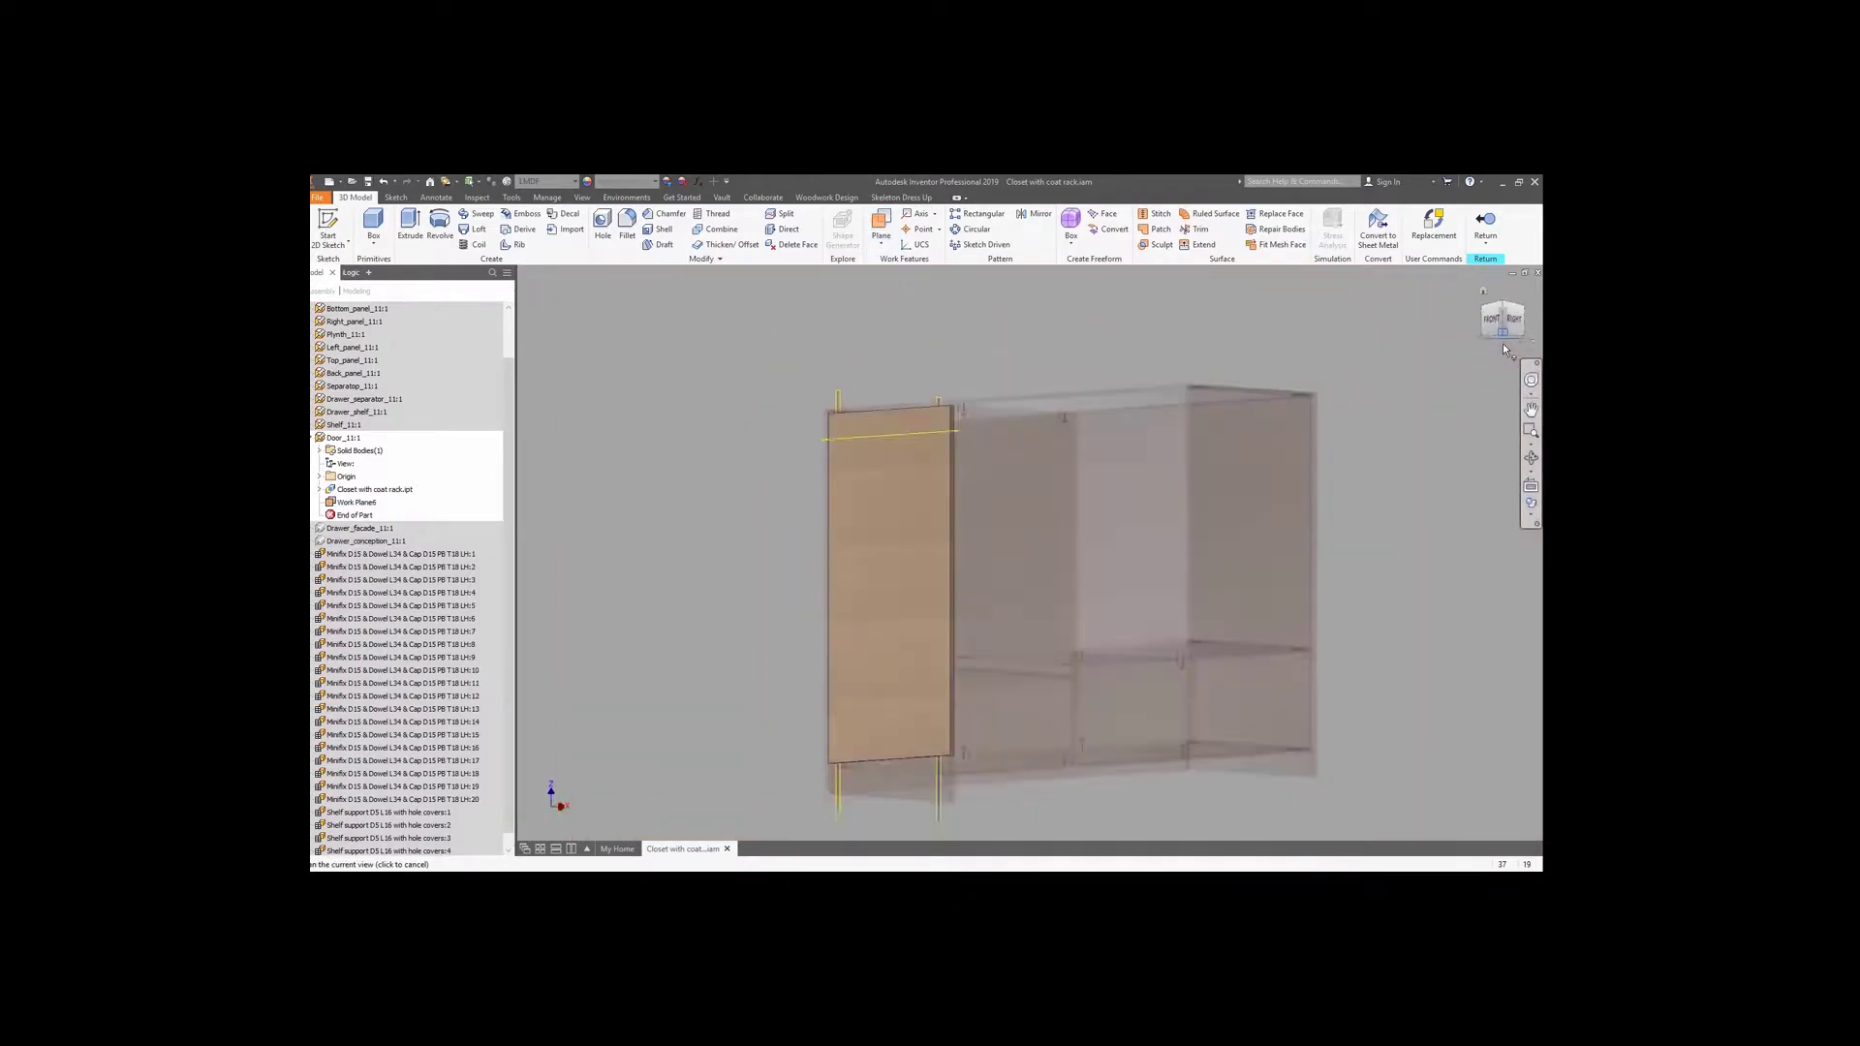
click(879, 218)
scroll(963, 619, down, 5)
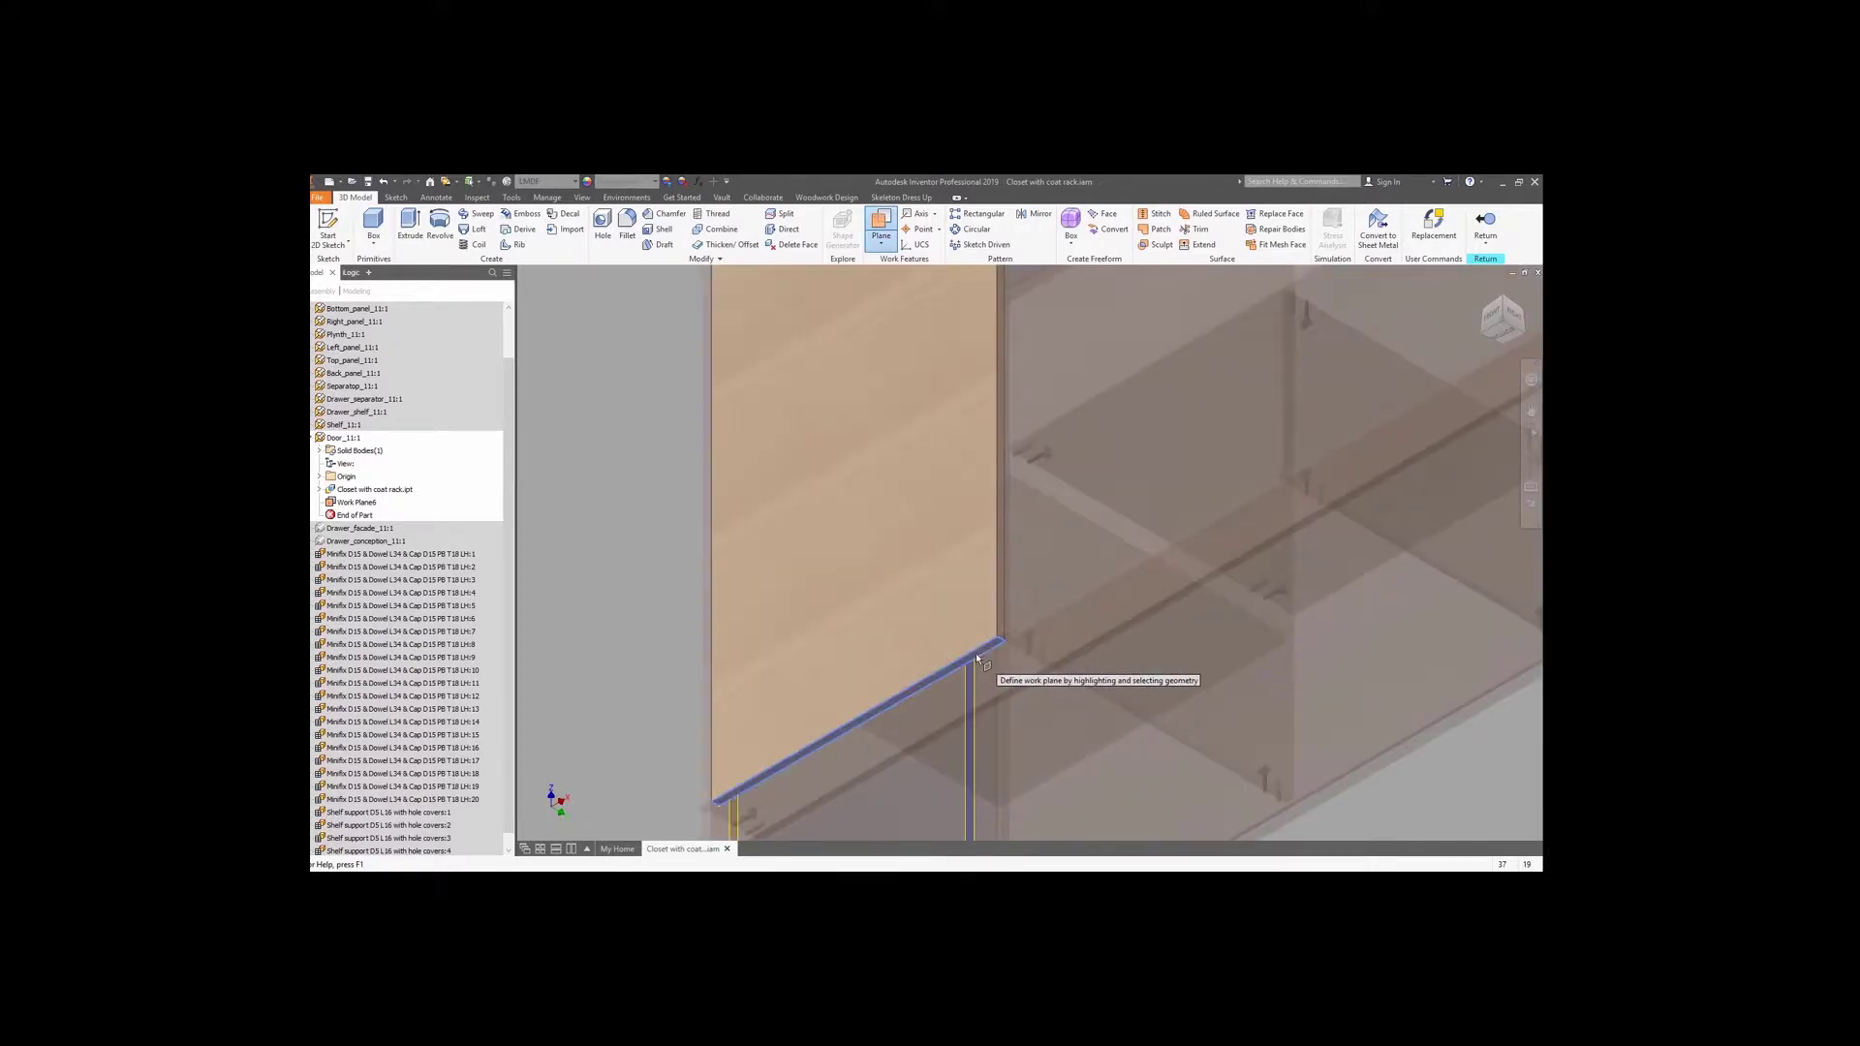
click(976, 658)
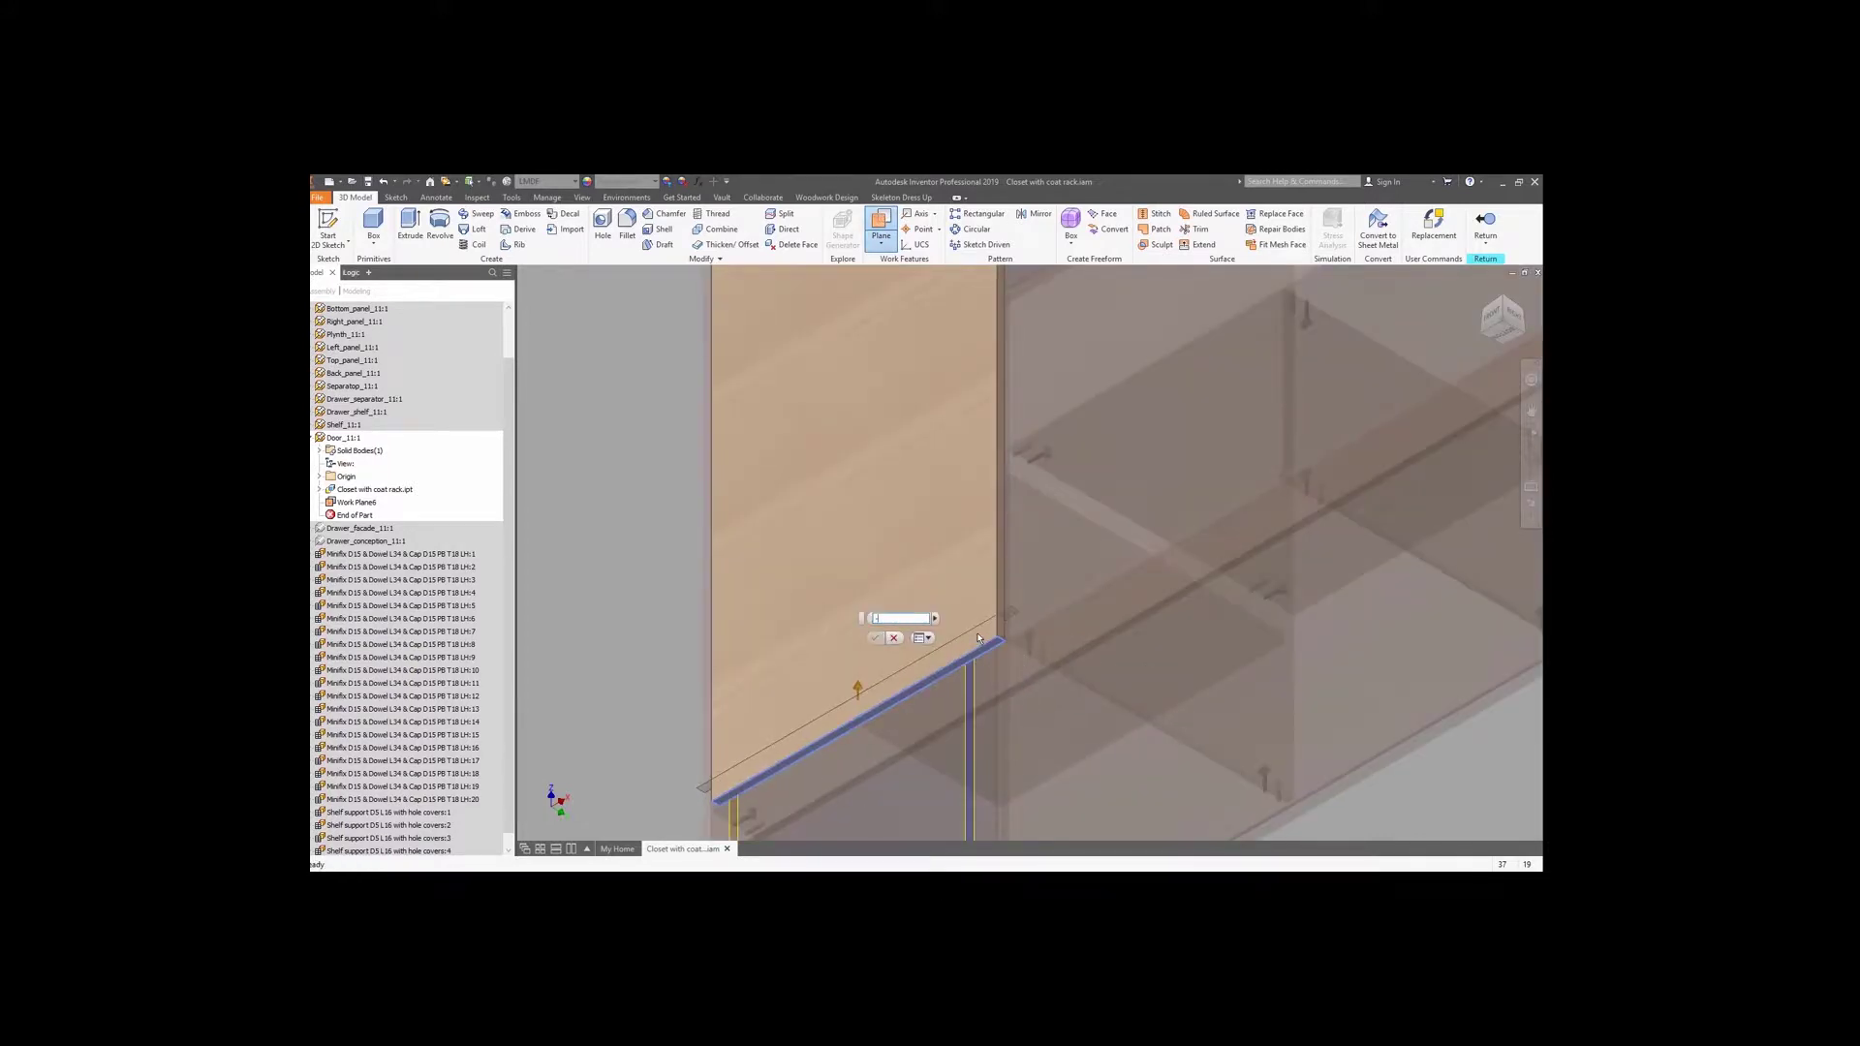
key(Return)
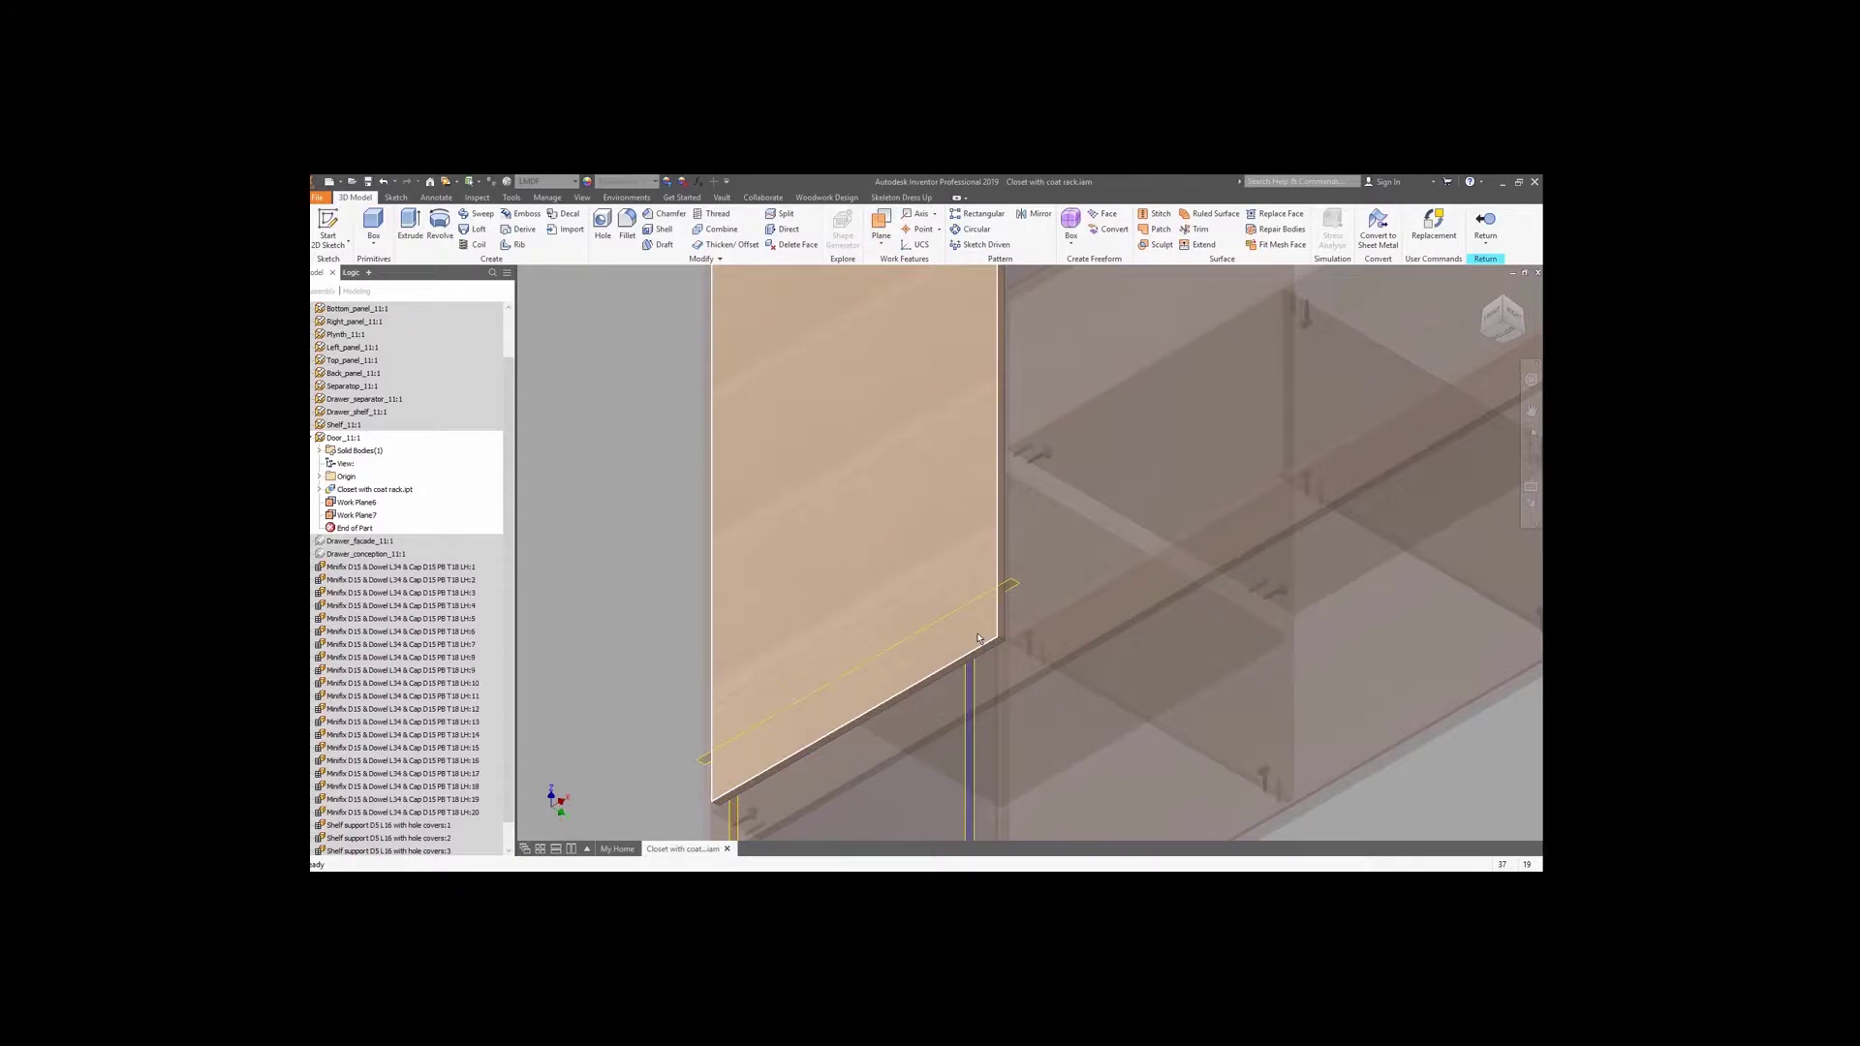
Create a work plane offset inward from the door's vertical edge face opposite the hinge side.
click(880, 222)
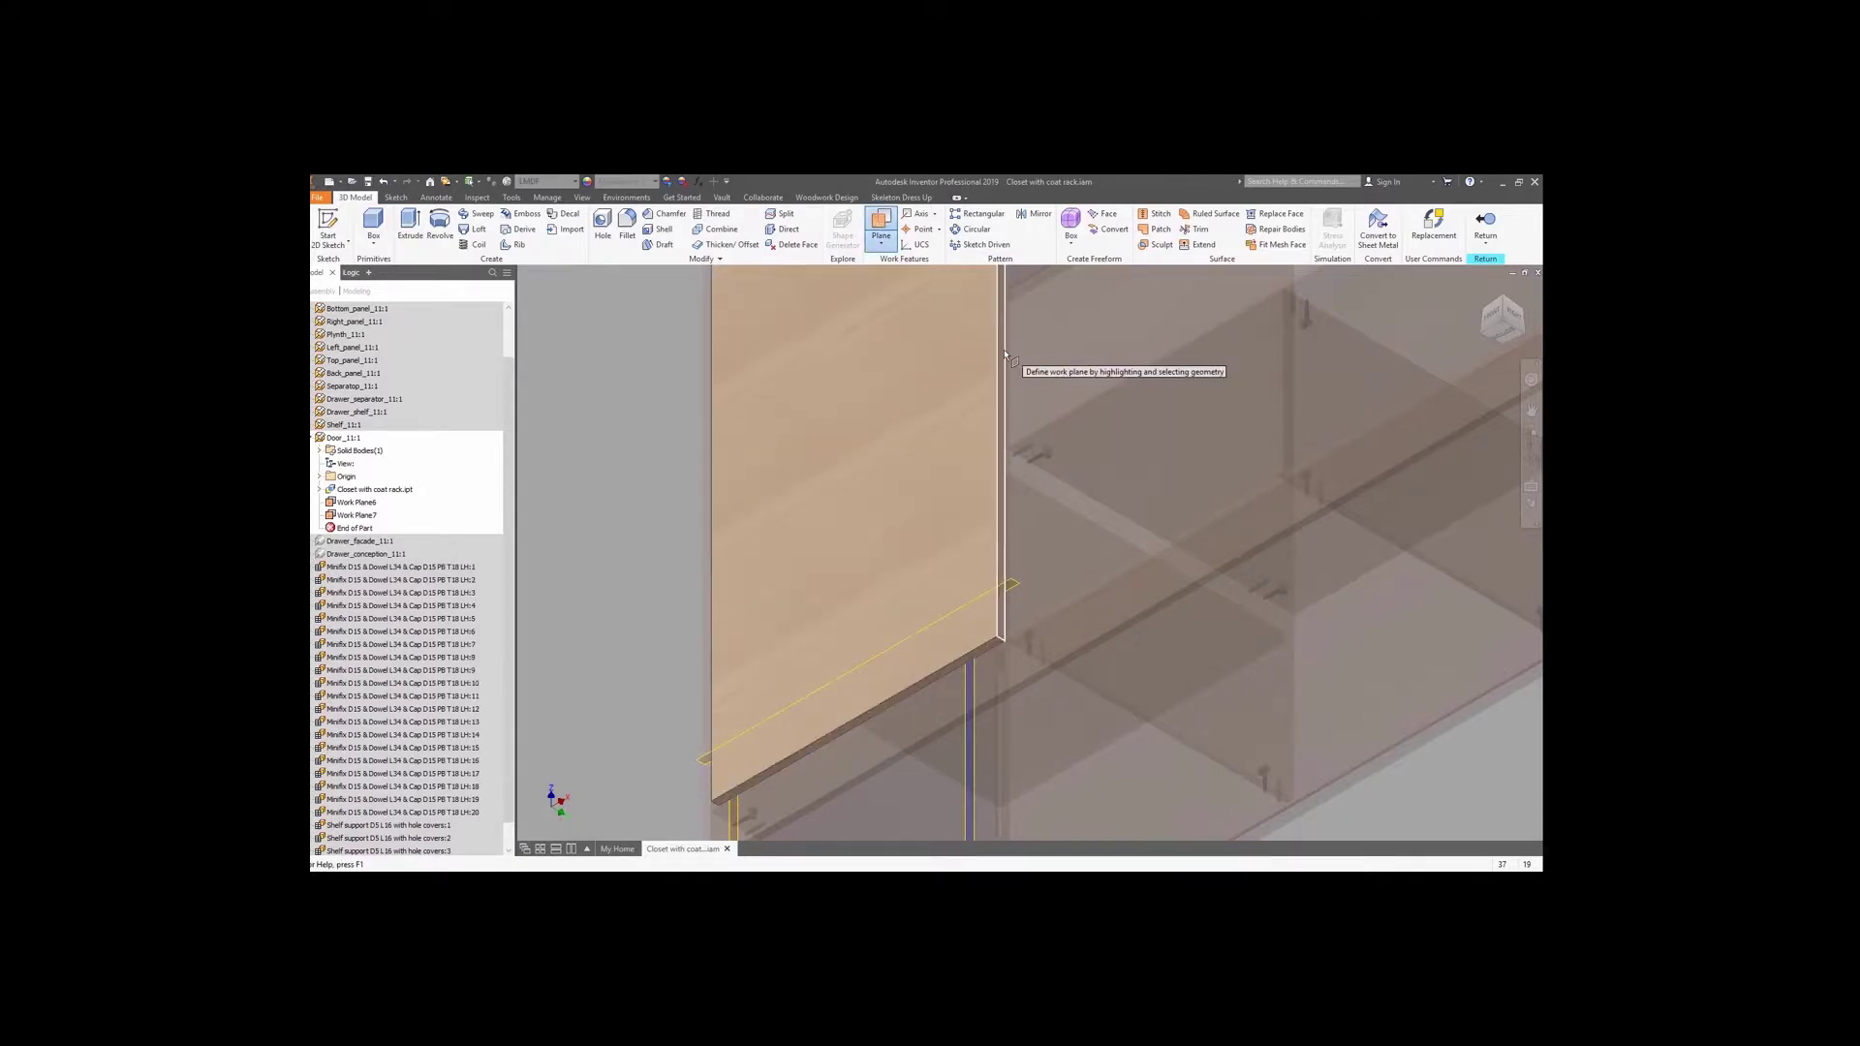
click(991, 369)
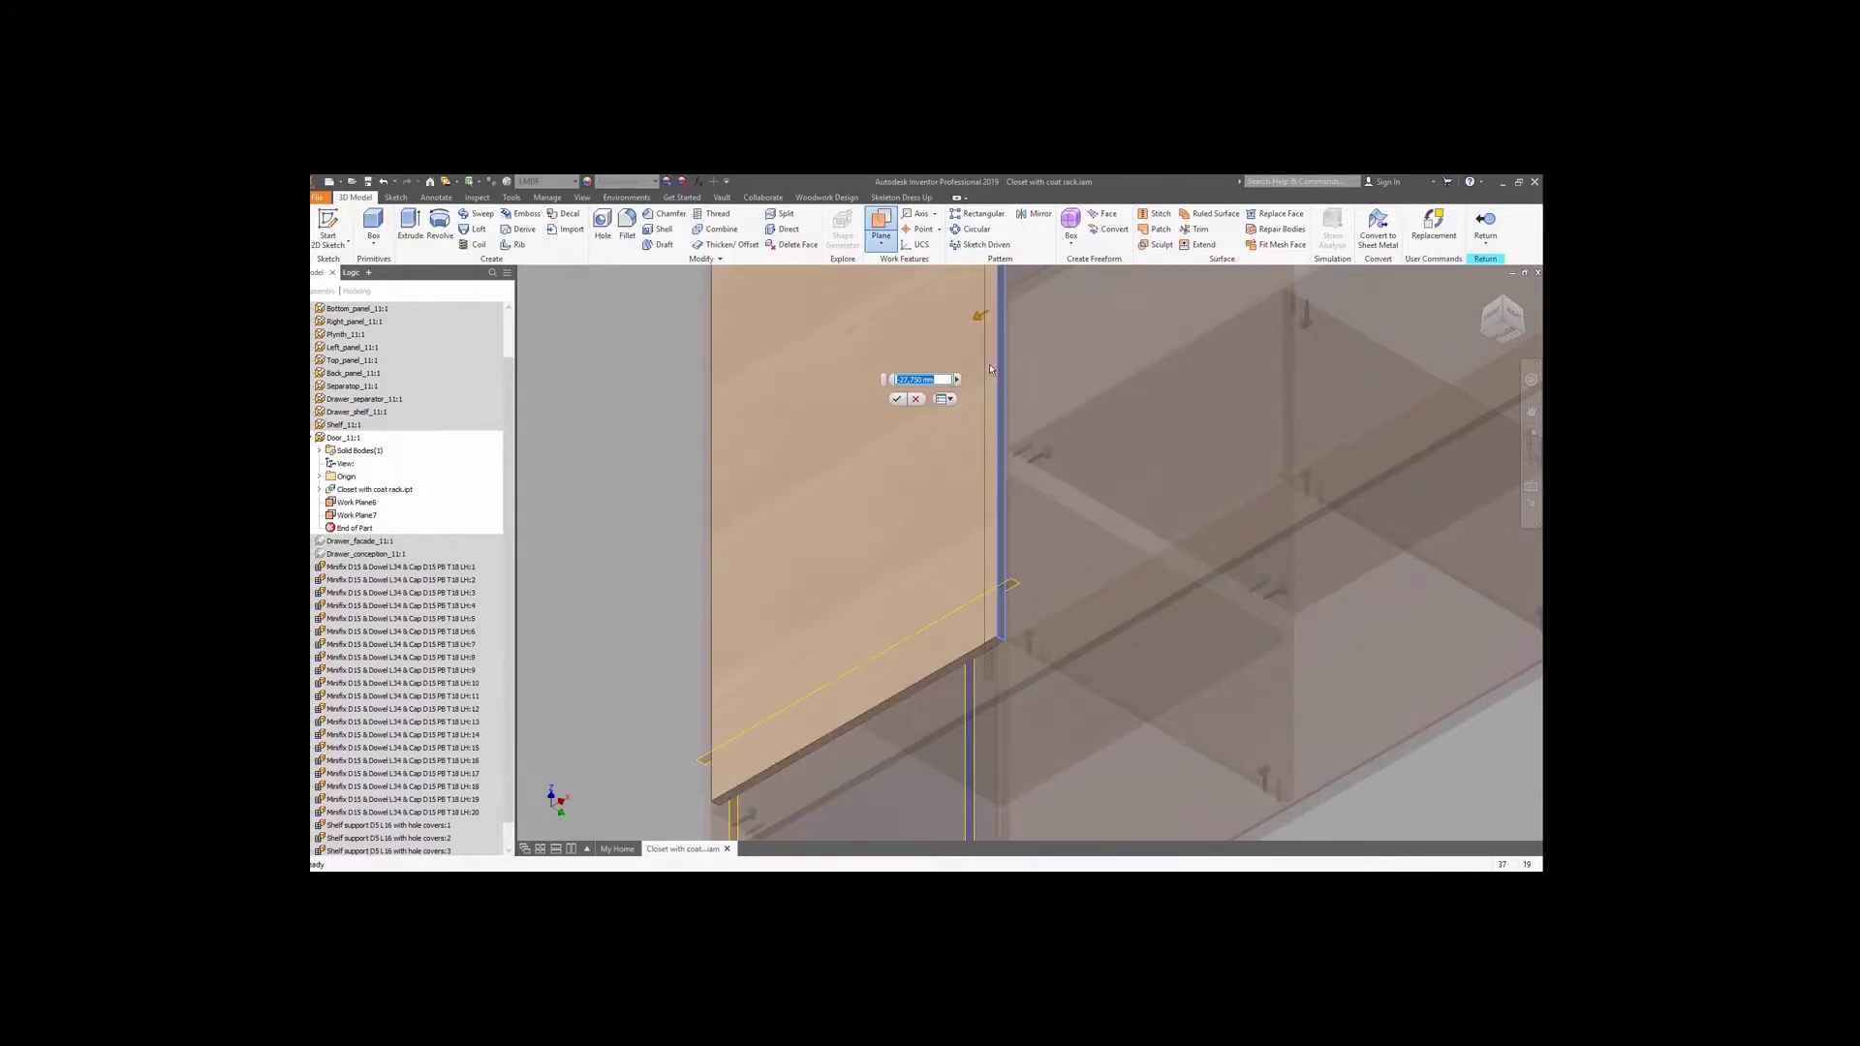
key(Return)
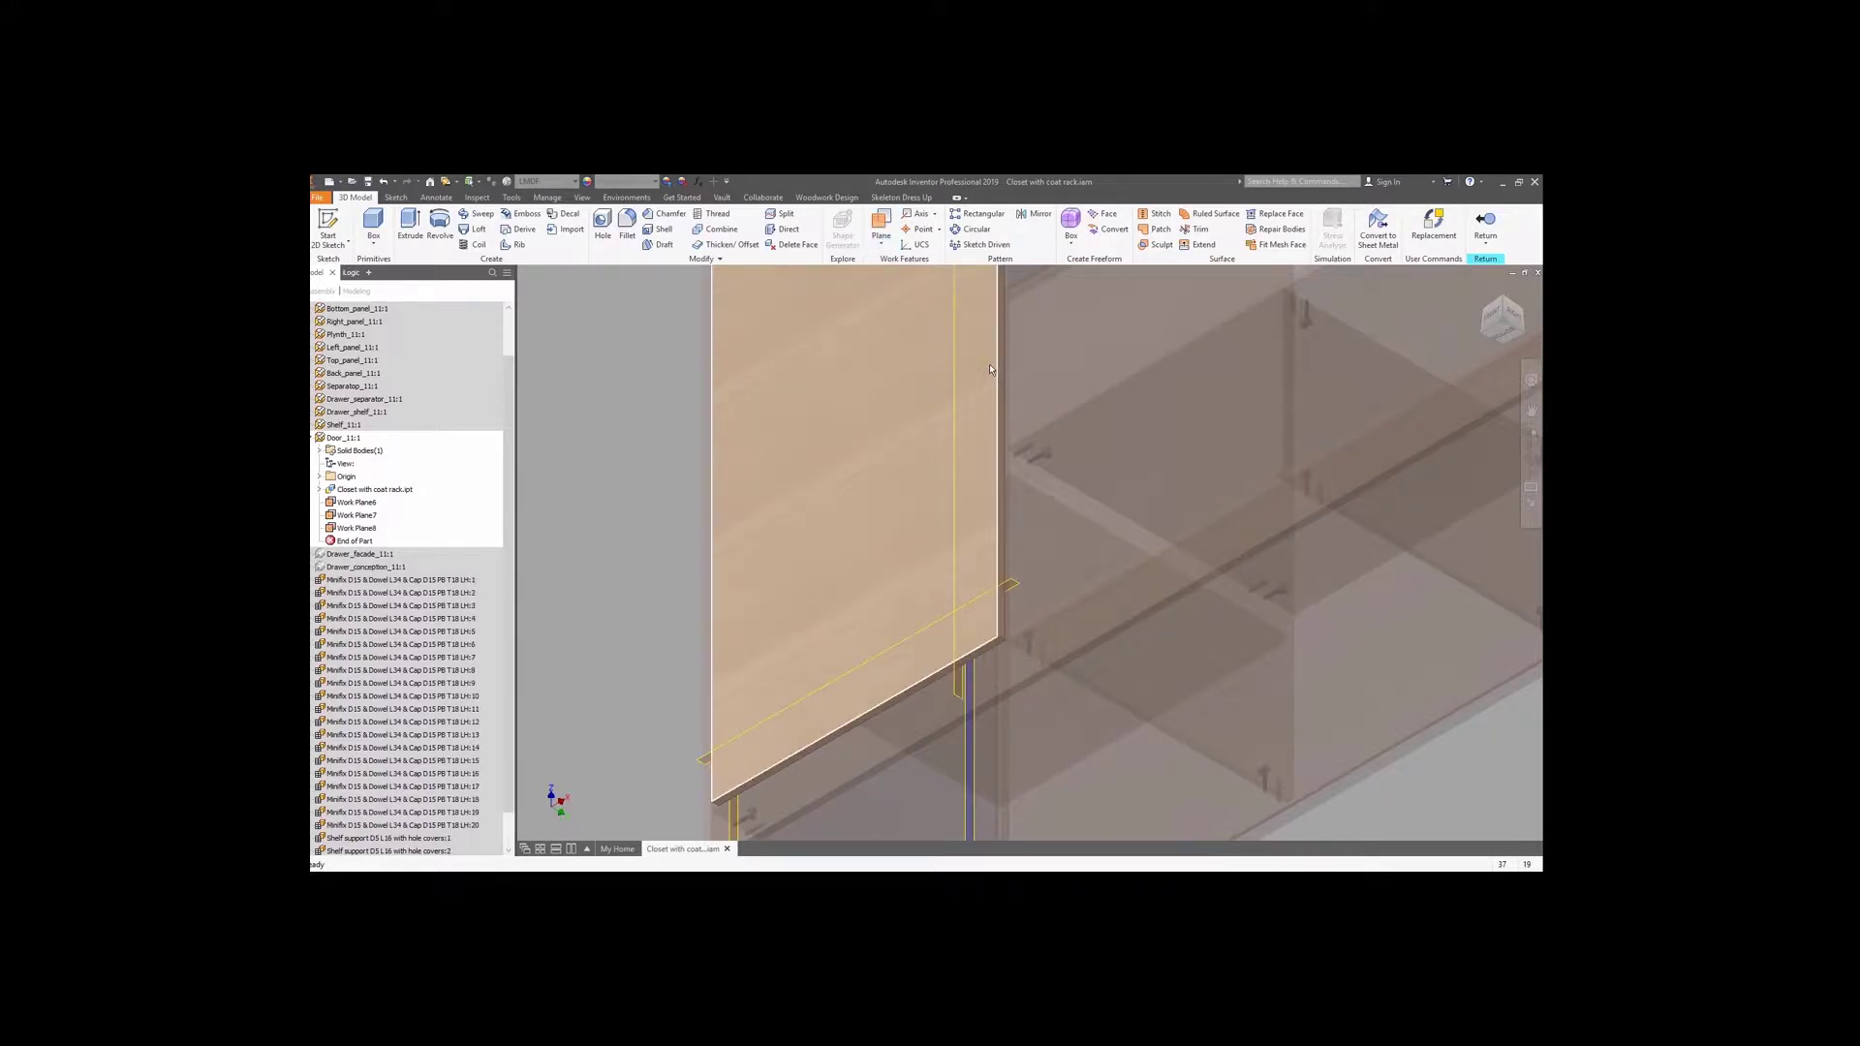
Create a midplane between the door's bottom and top edge faces.
click(882, 238)
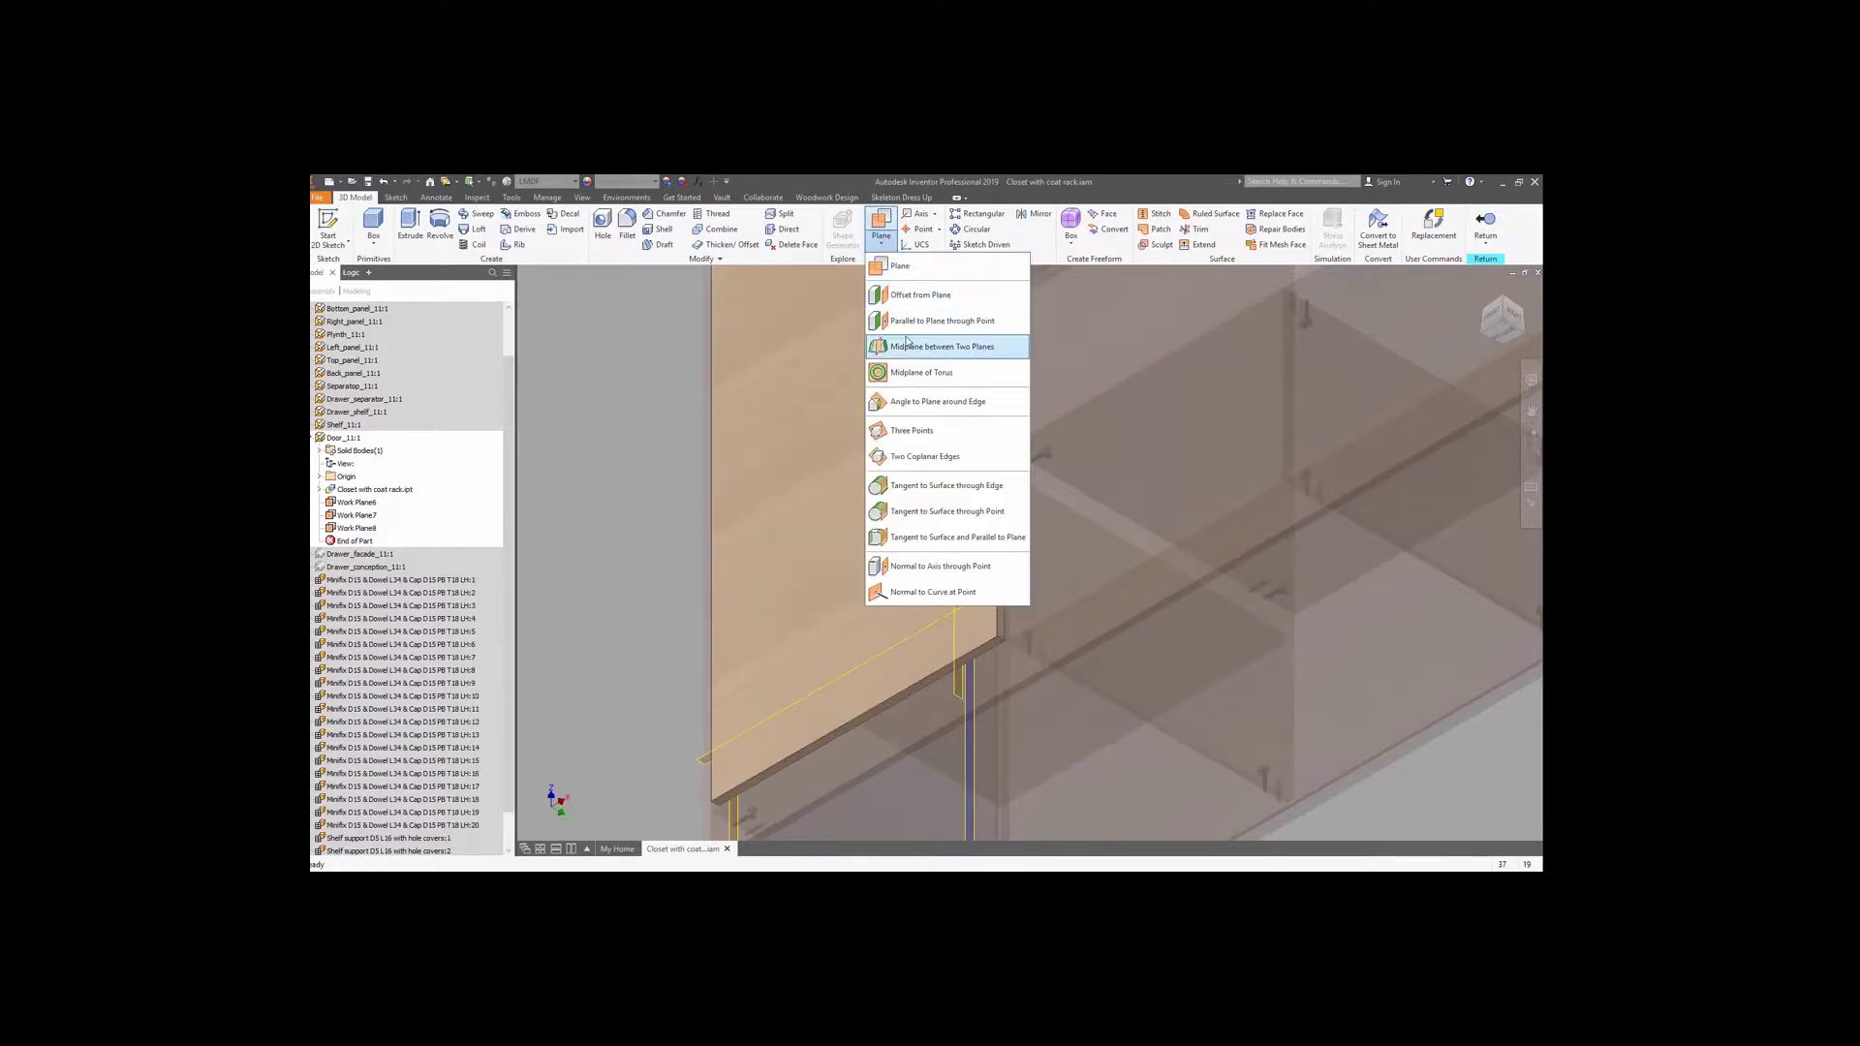
click(931, 332)
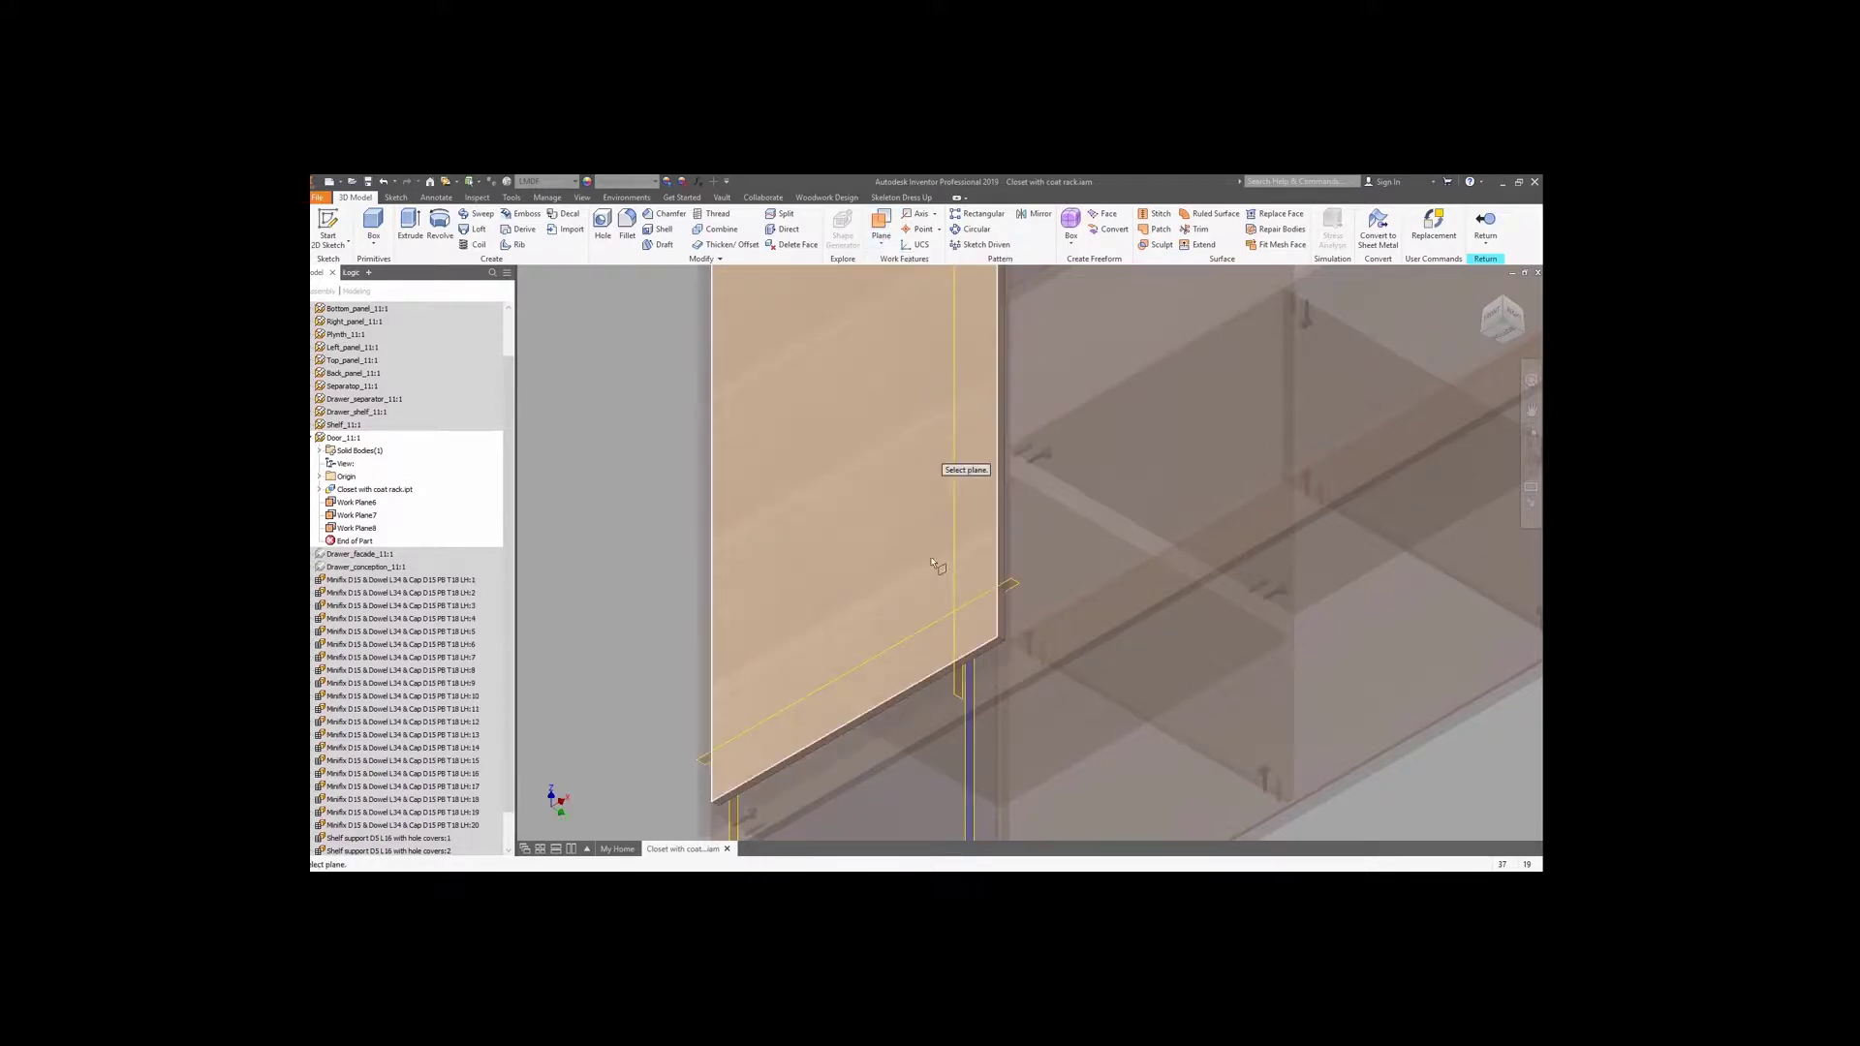
click(954, 675)
scroll(949, 675, down, 5)
scroll(972, 455, up, 5)
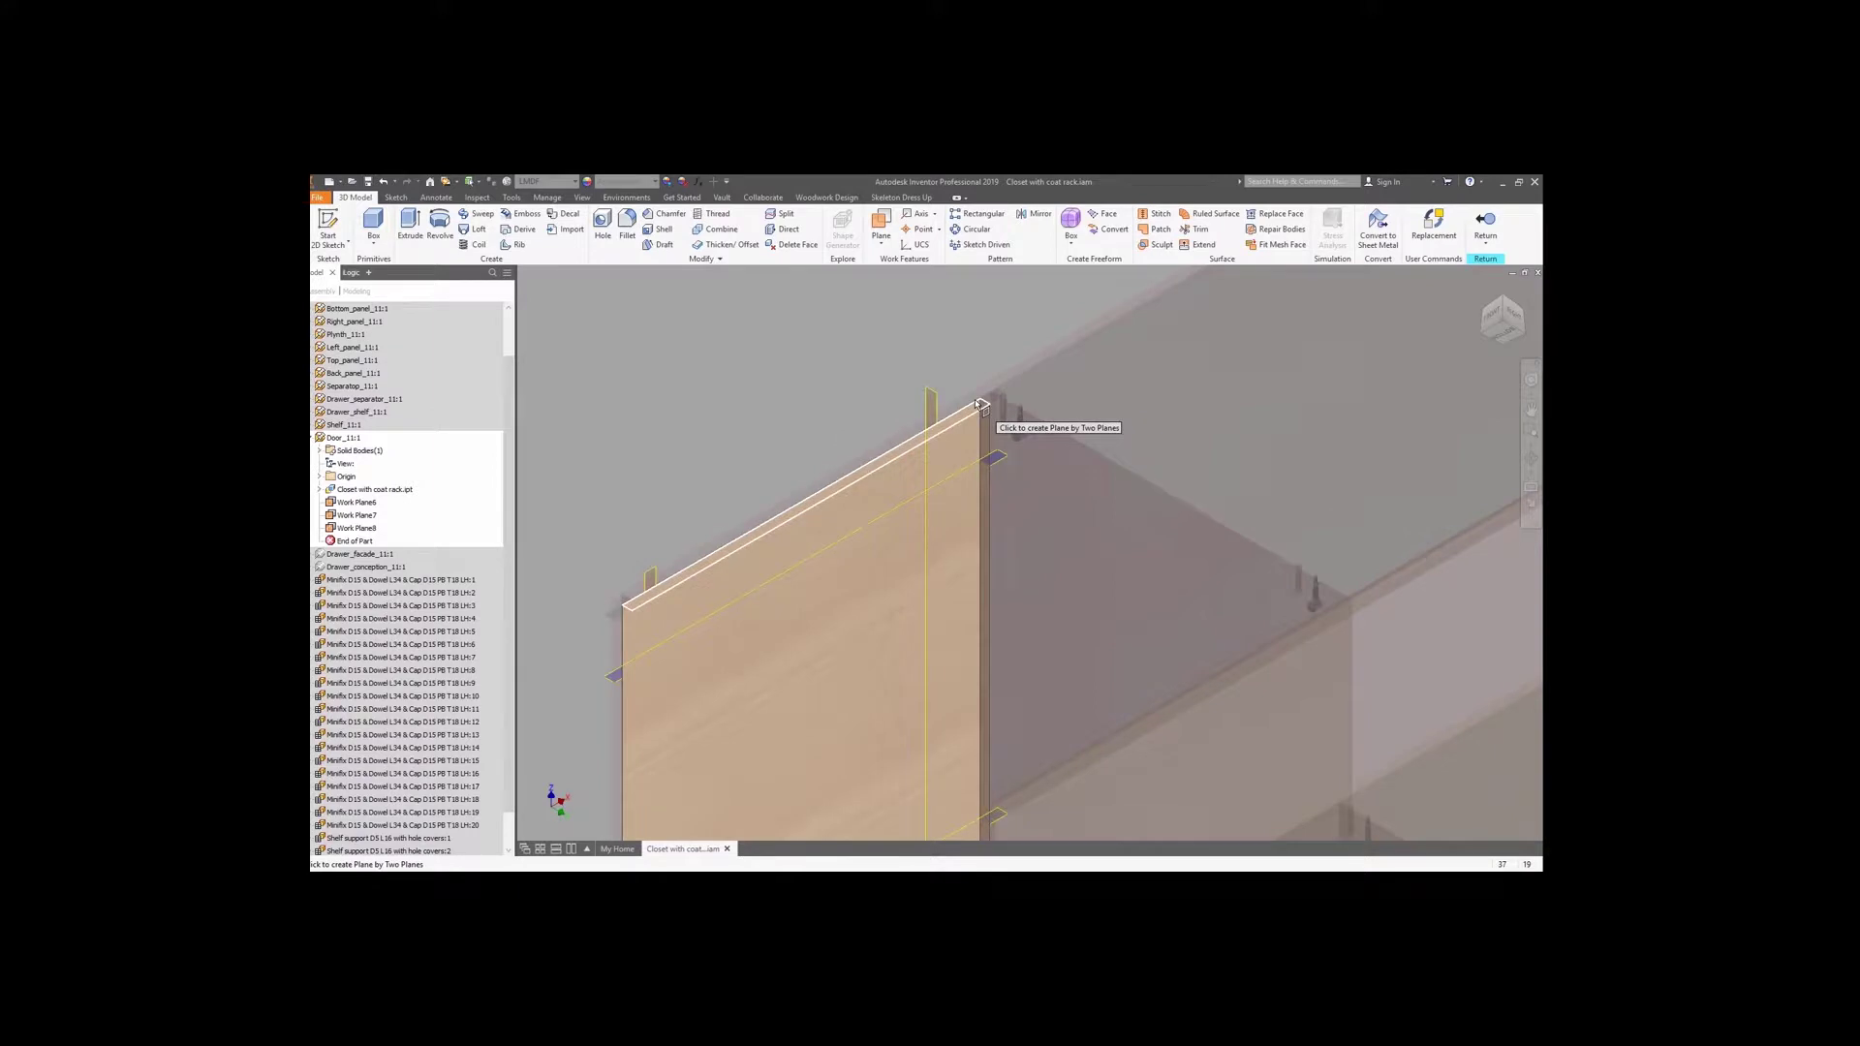
click(977, 405)
scroll(976, 405, down, 3)
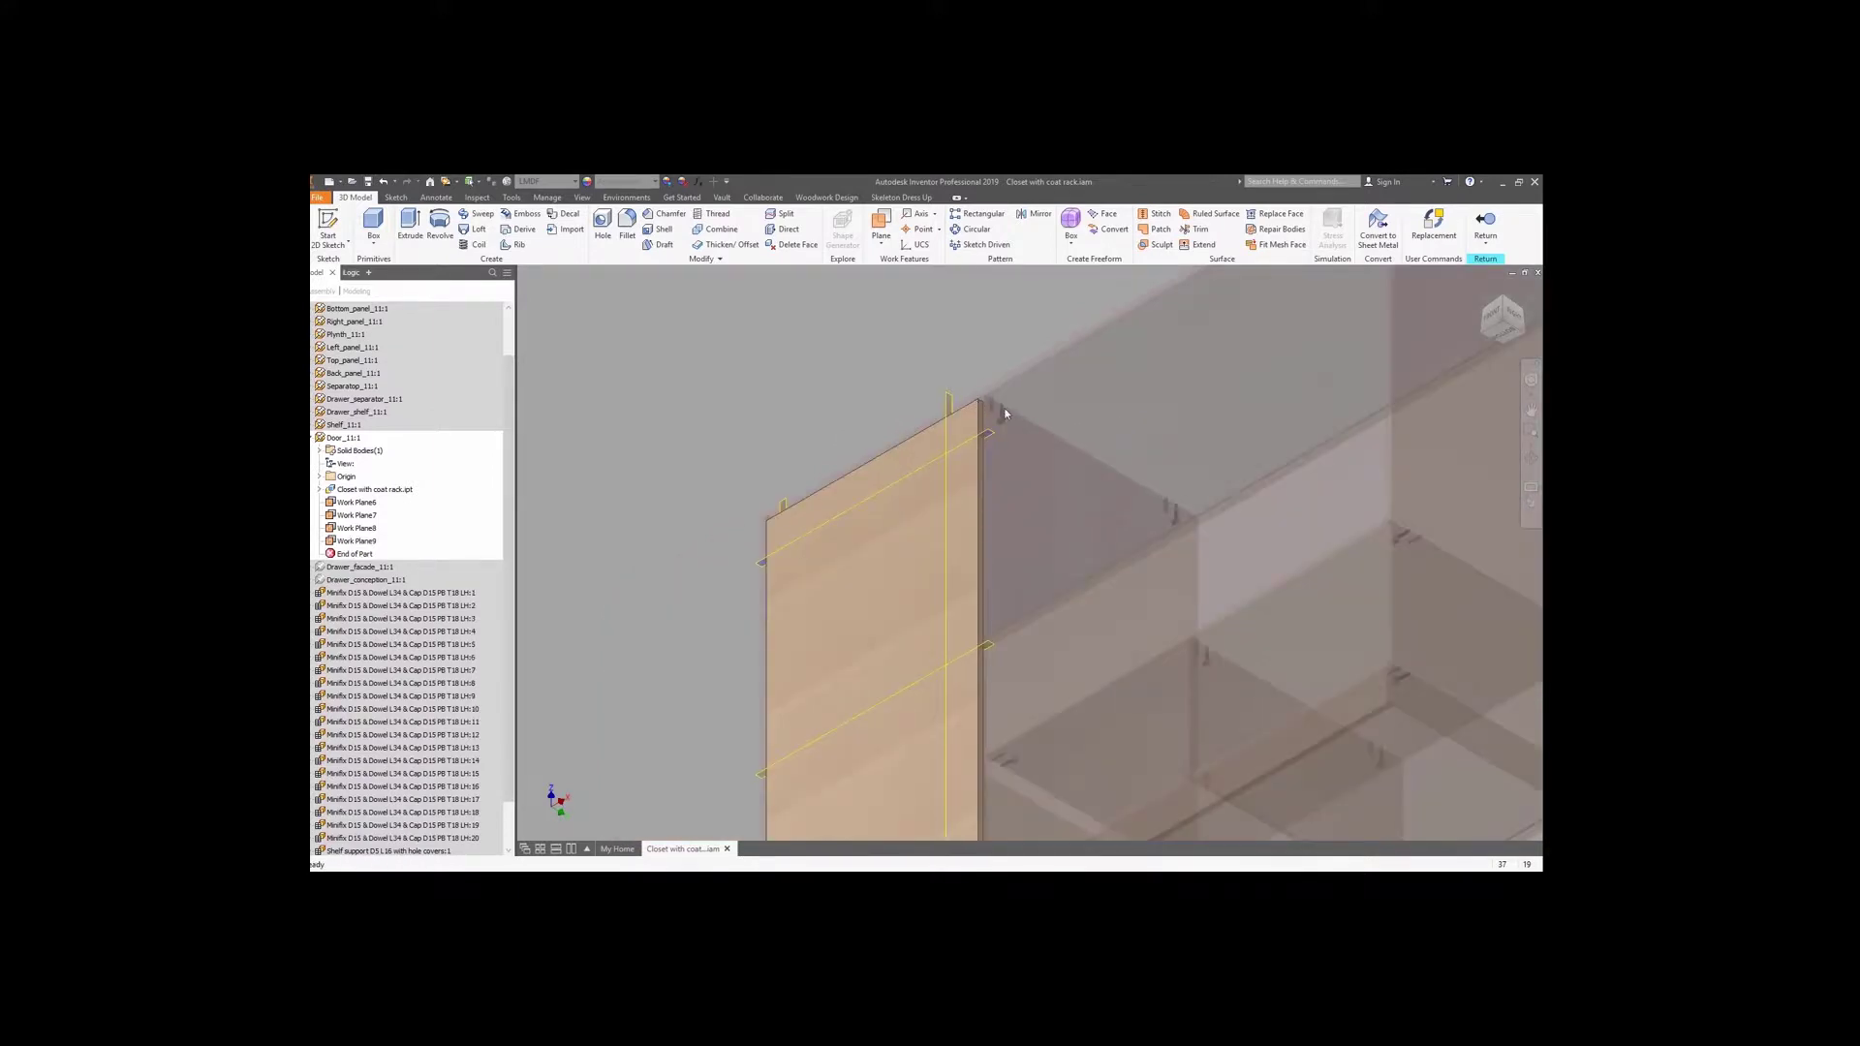
Finish editing the door, return to the full assembly and hide the top panel.
click(1485, 224)
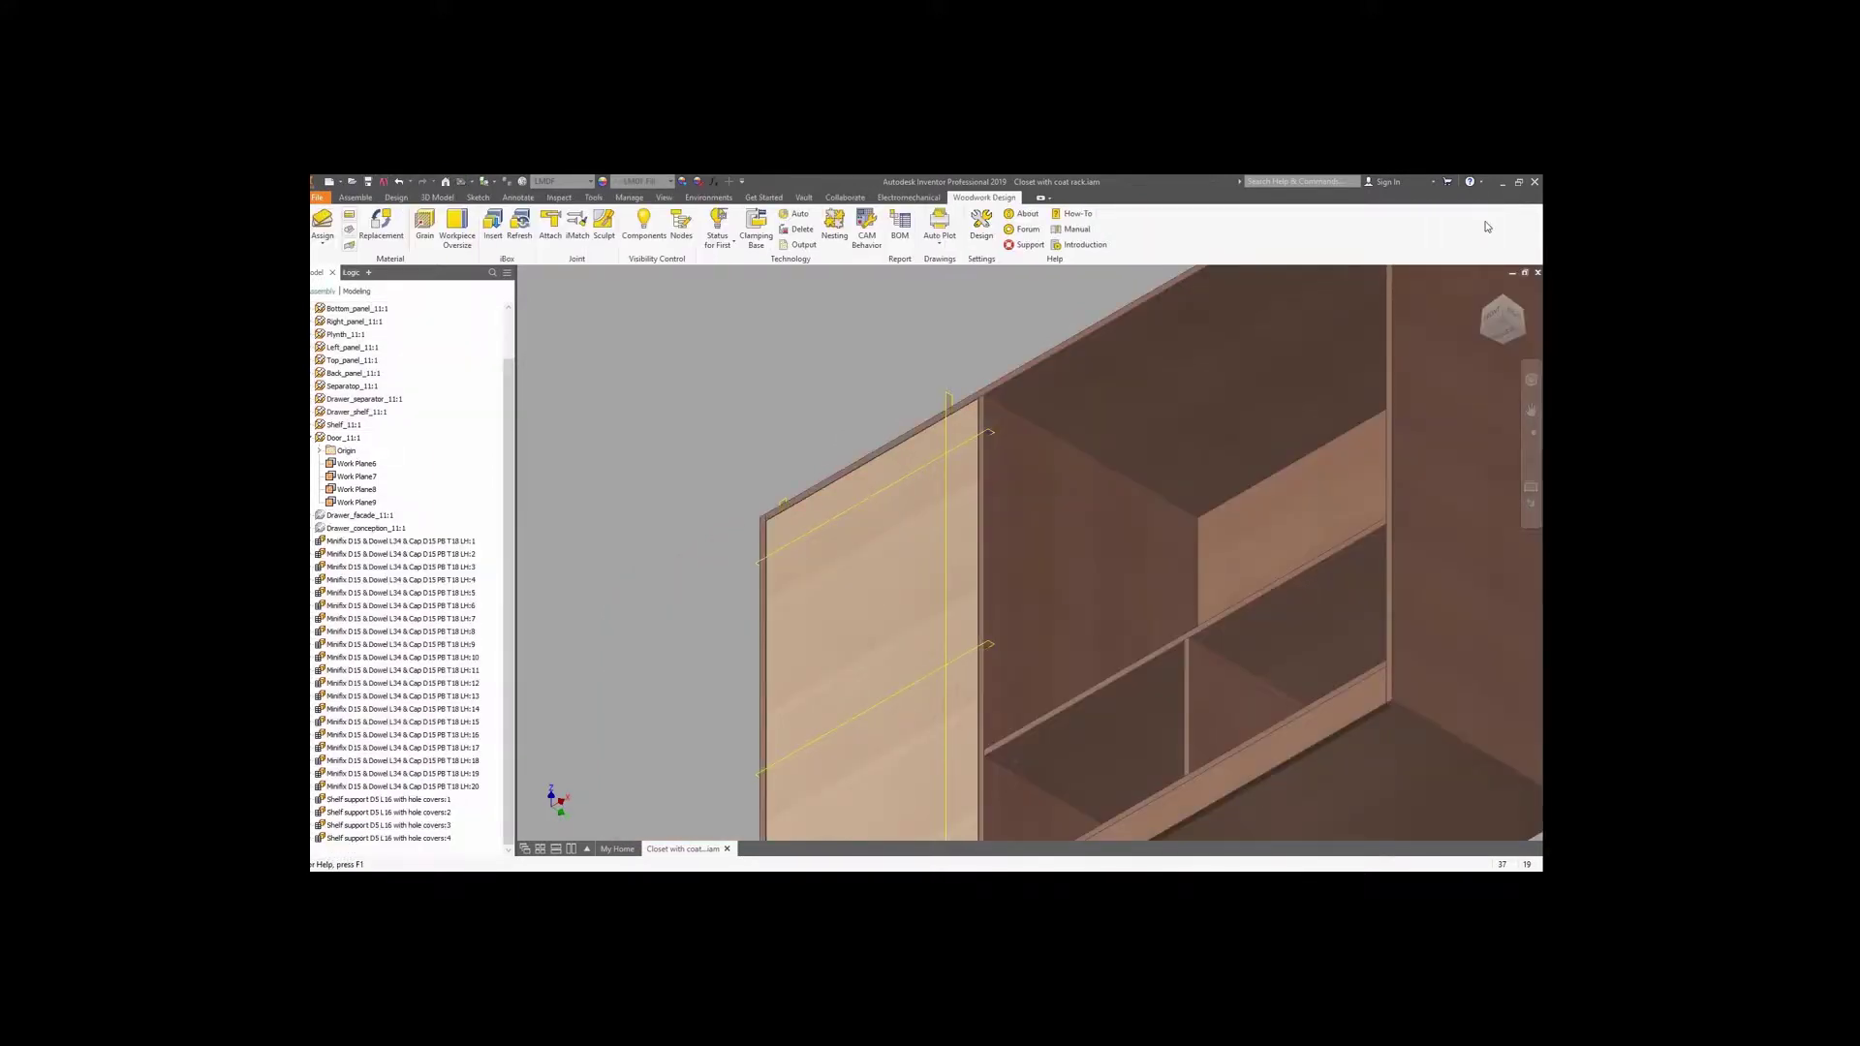
key(F6)
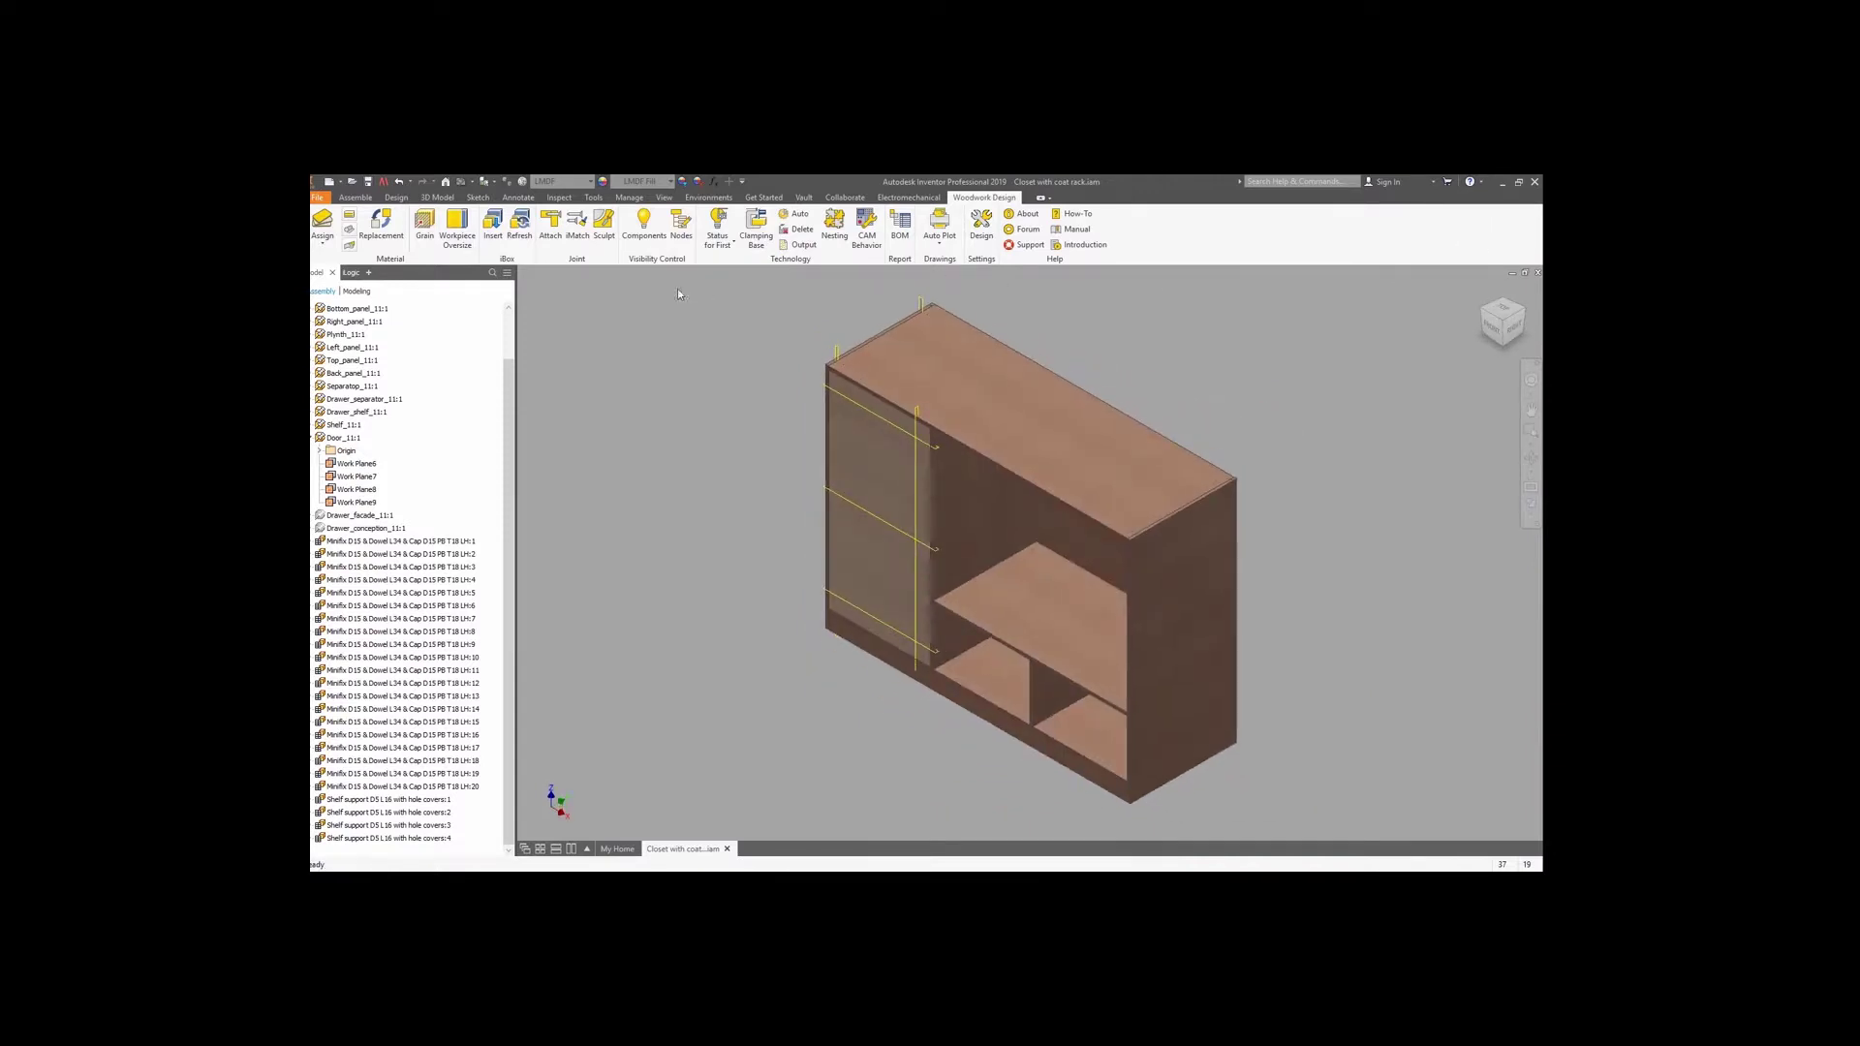
click(1037, 380)
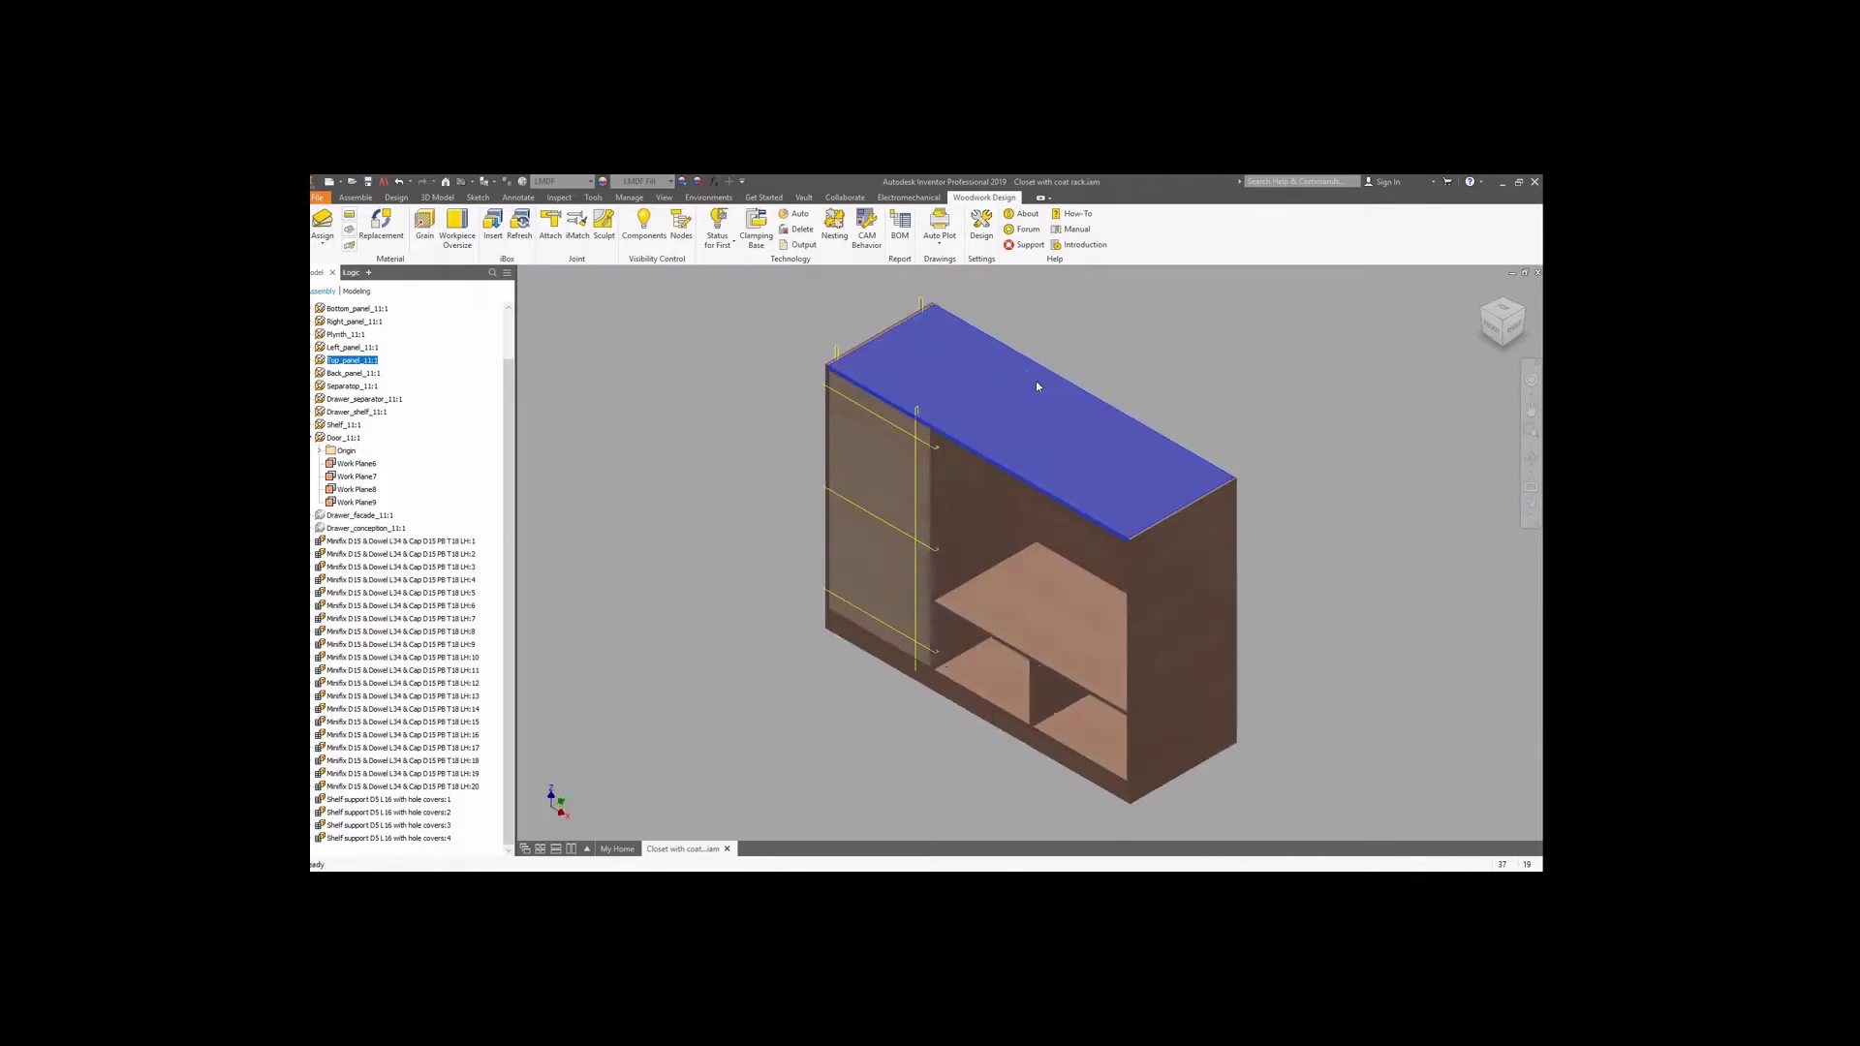
Start Attach and load CONCEALED HINGE.iam from the library's Hinges folder with hinge type Inset.
click(551, 230)
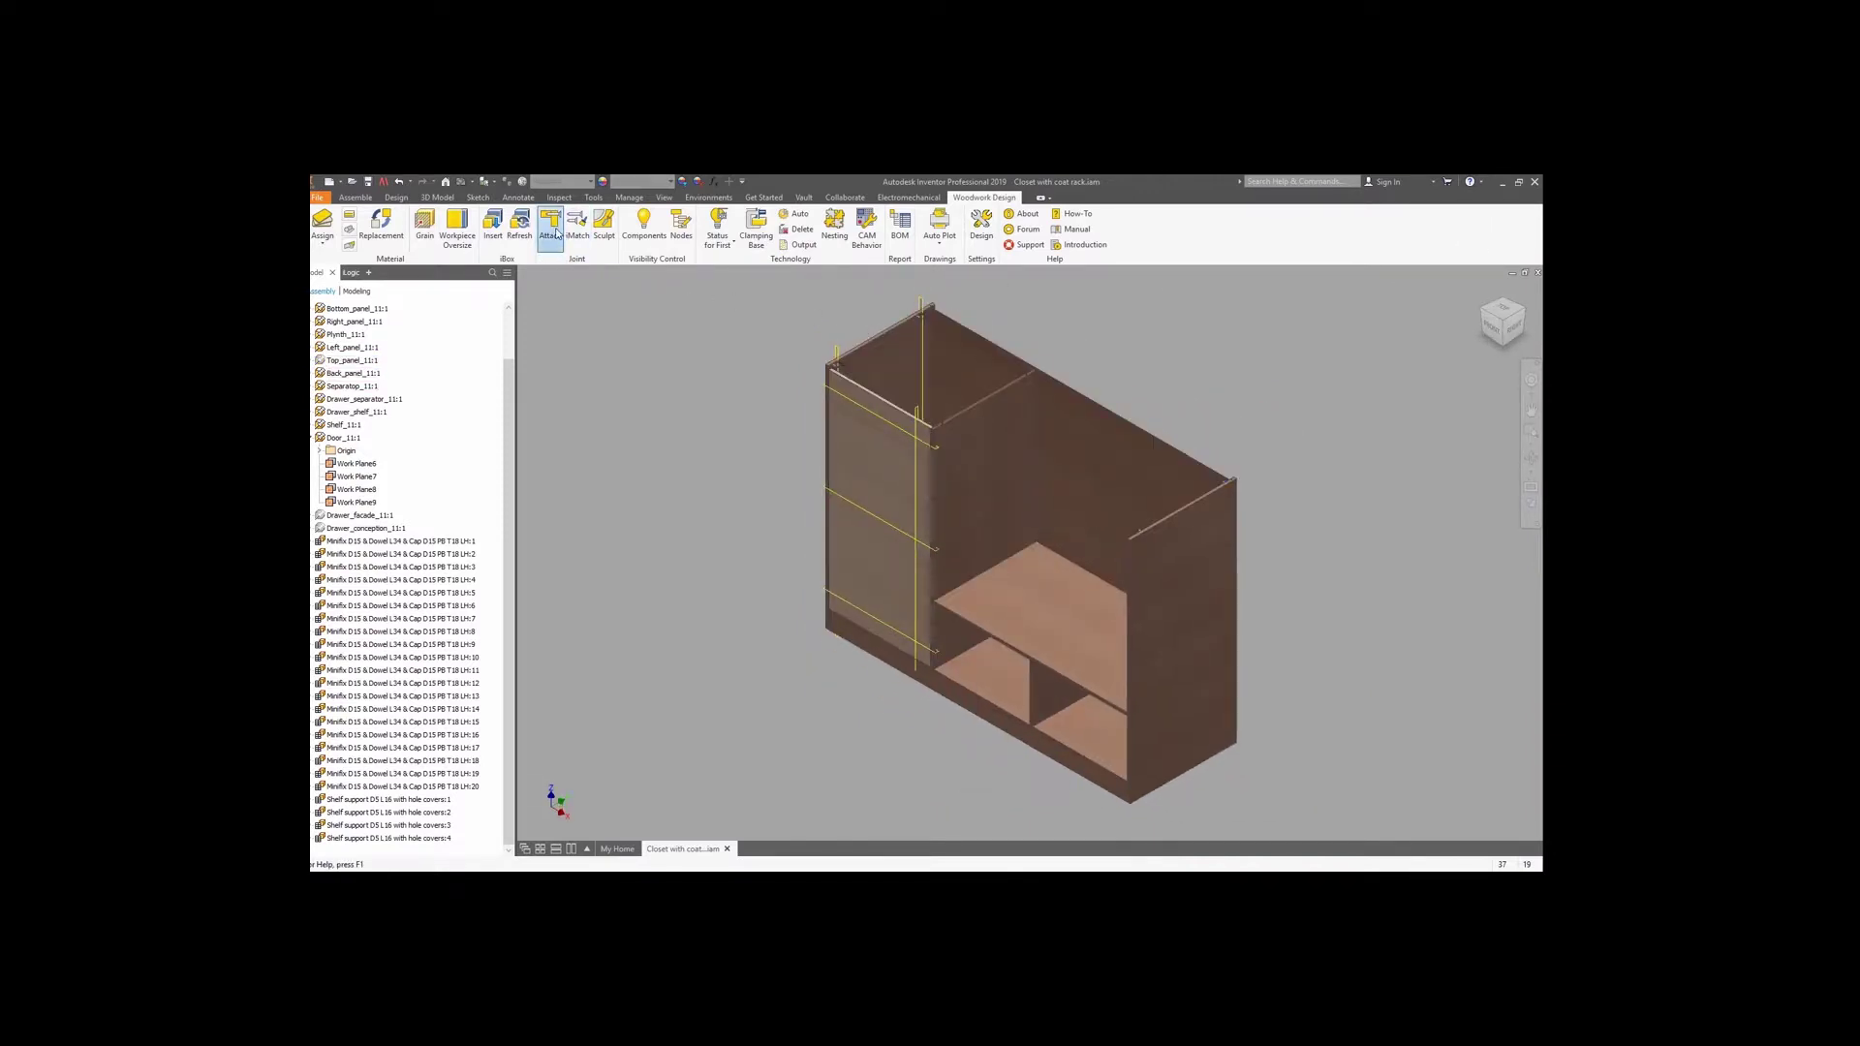
click(424, 376)
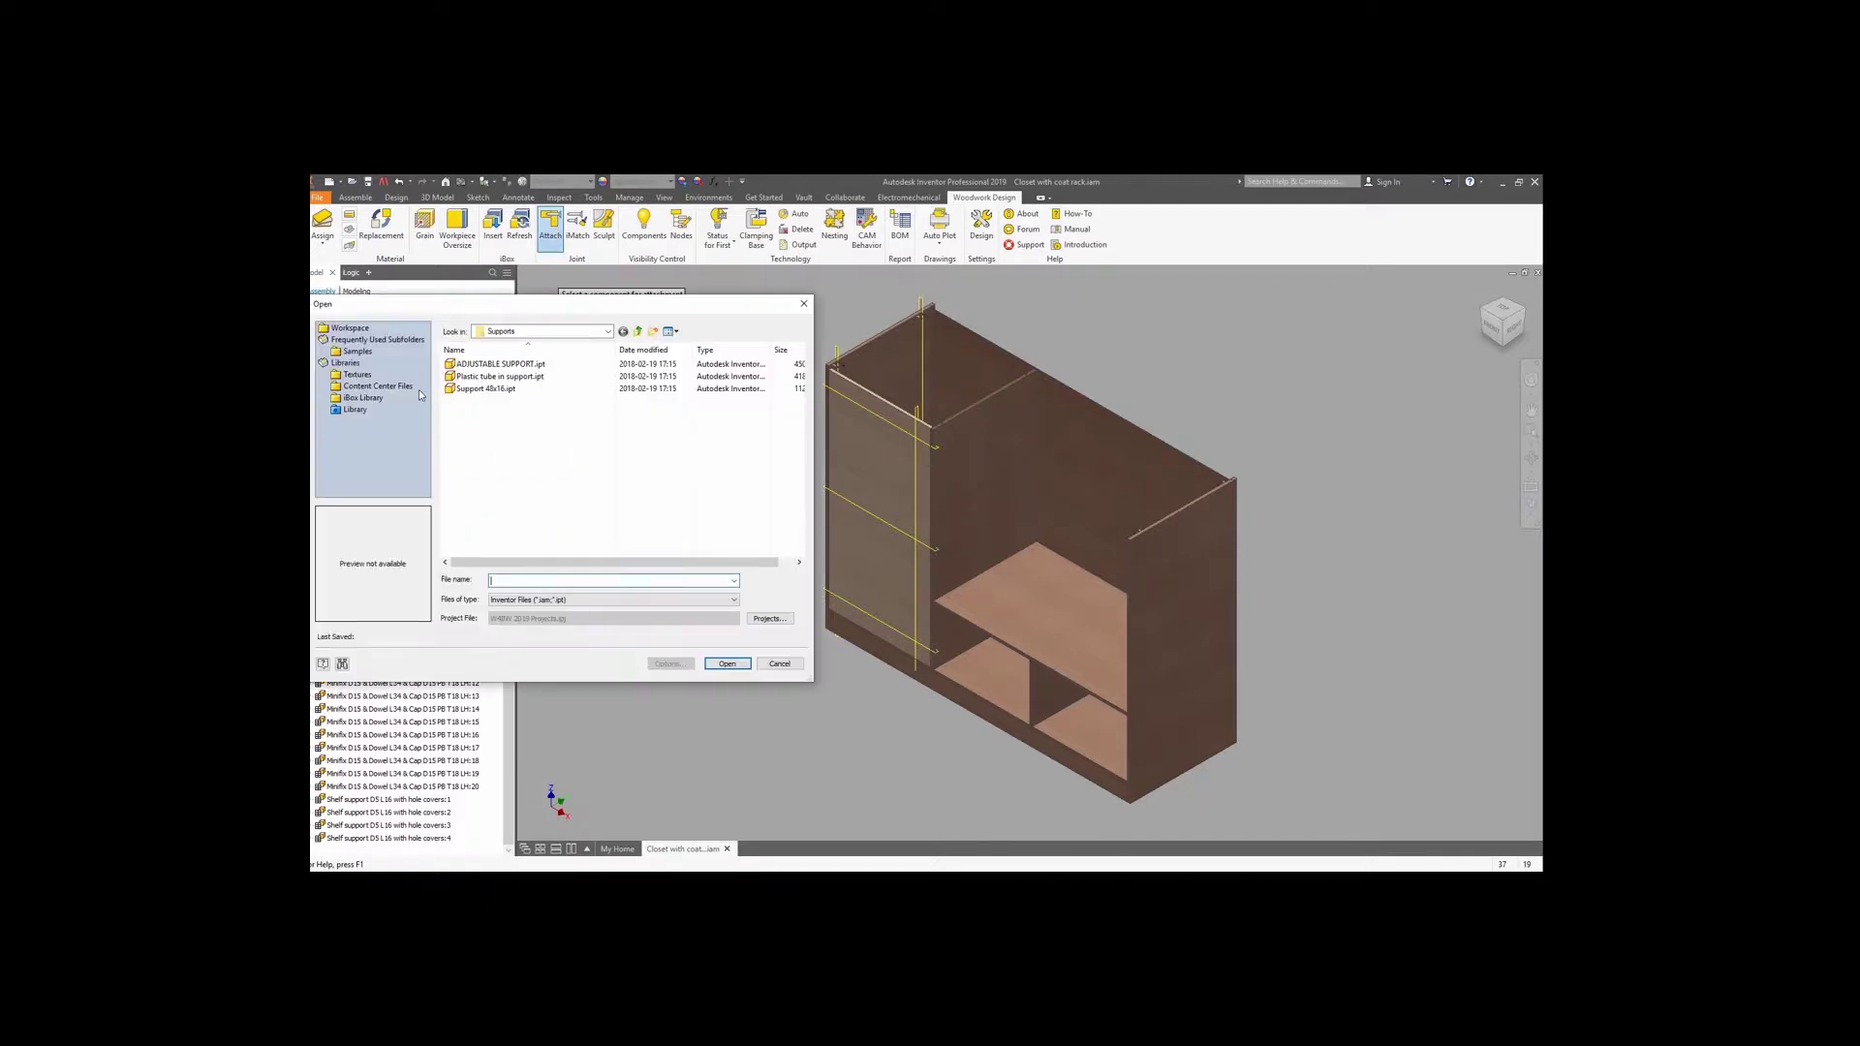
click(356, 408)
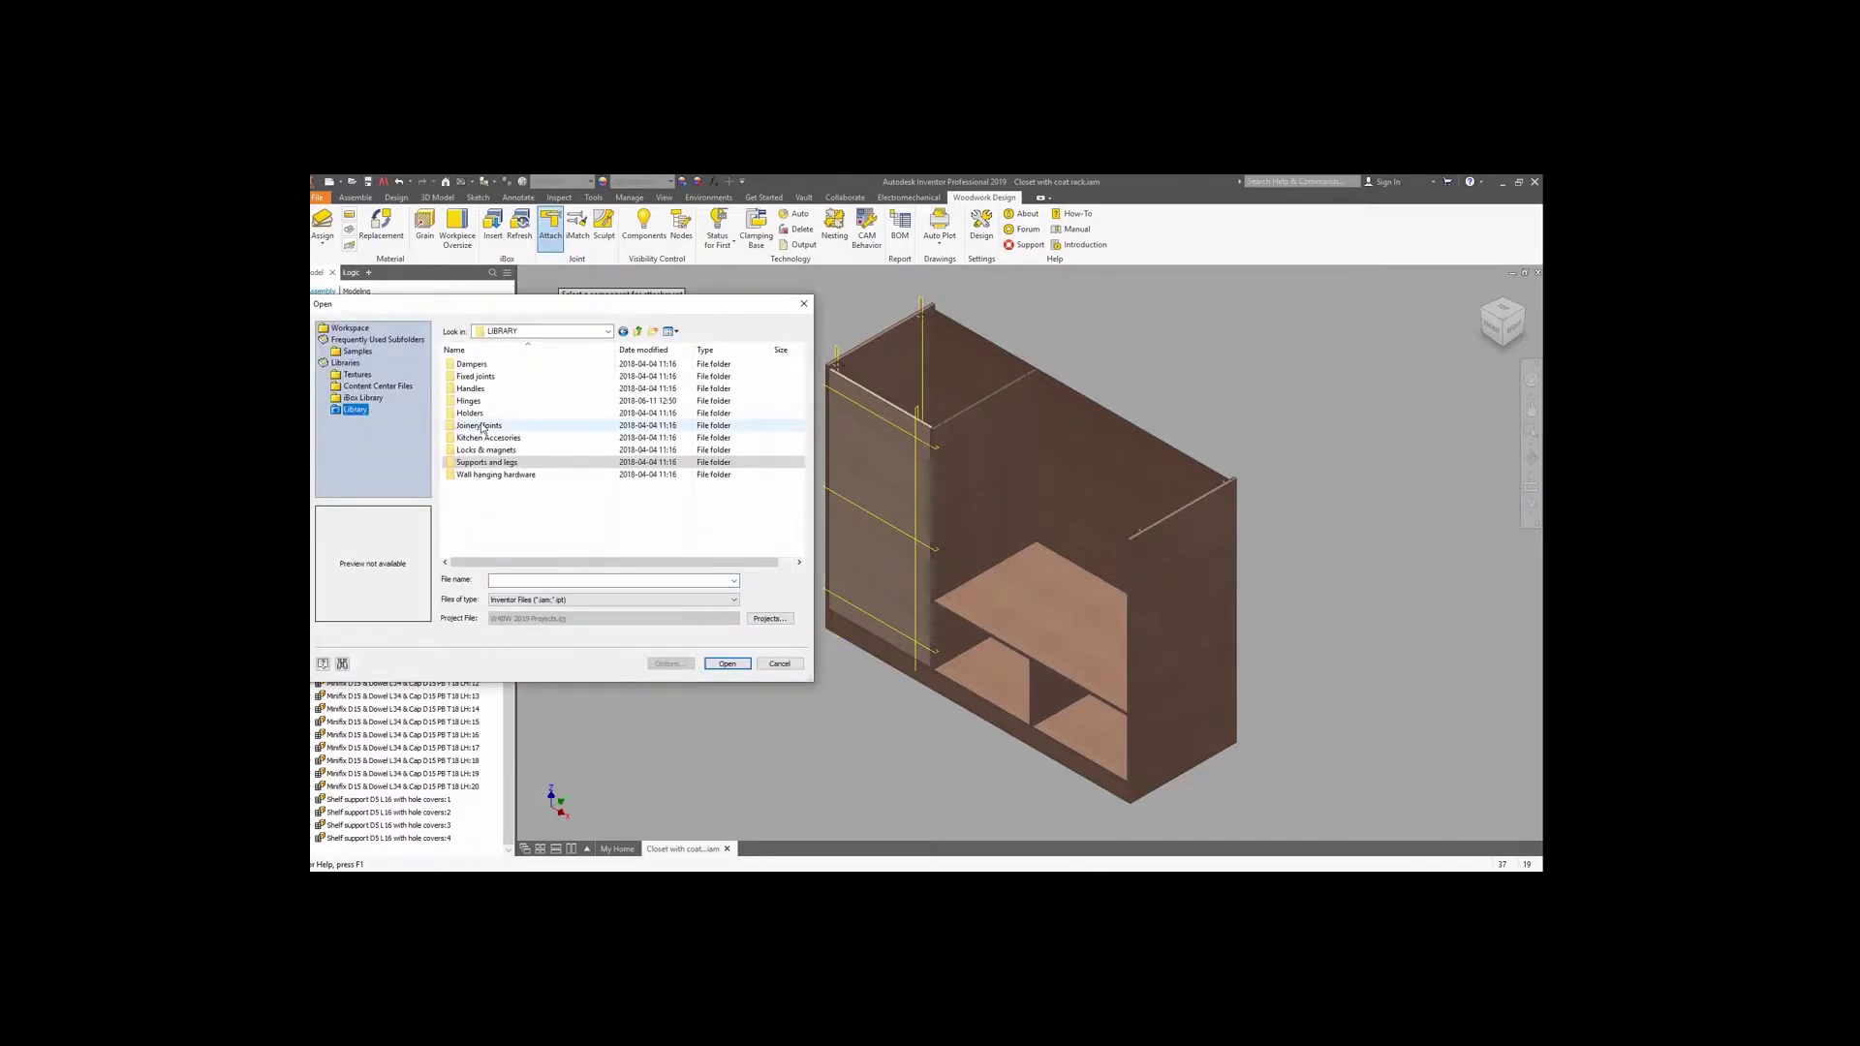
double_click(470, 400)
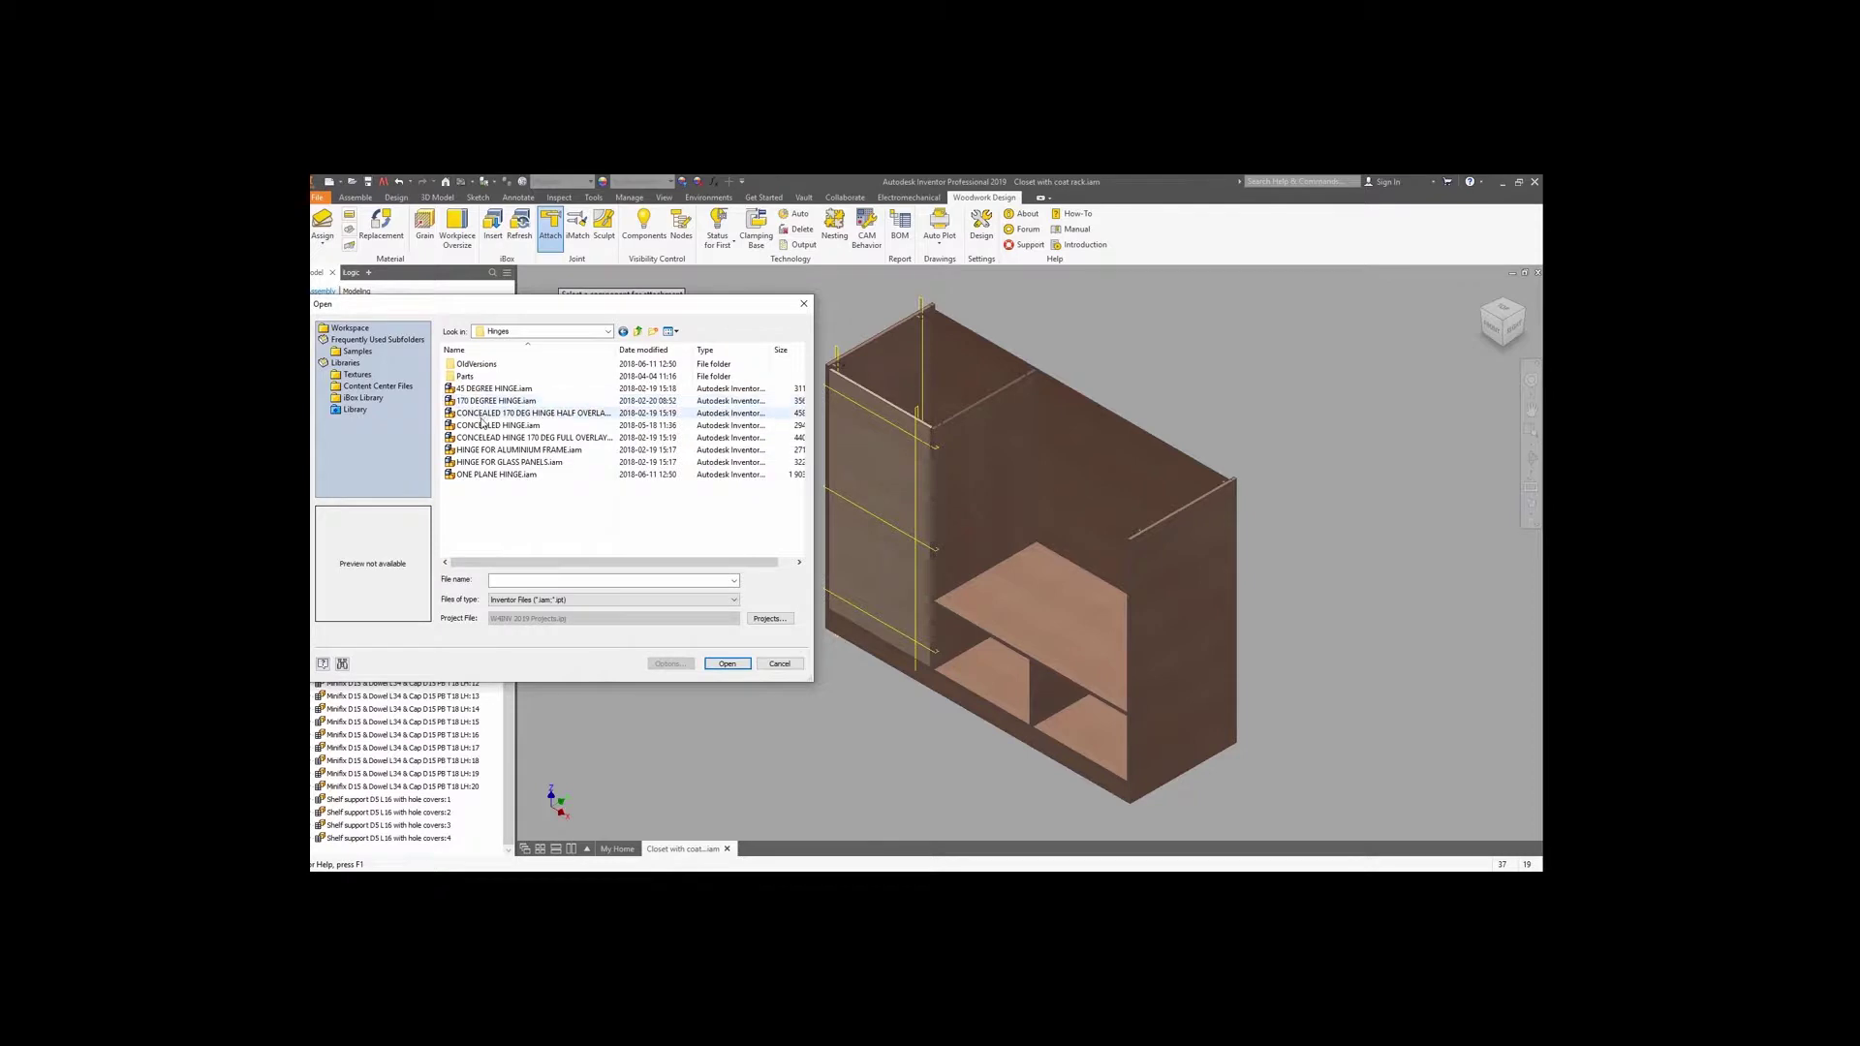
double_click(481, 423)
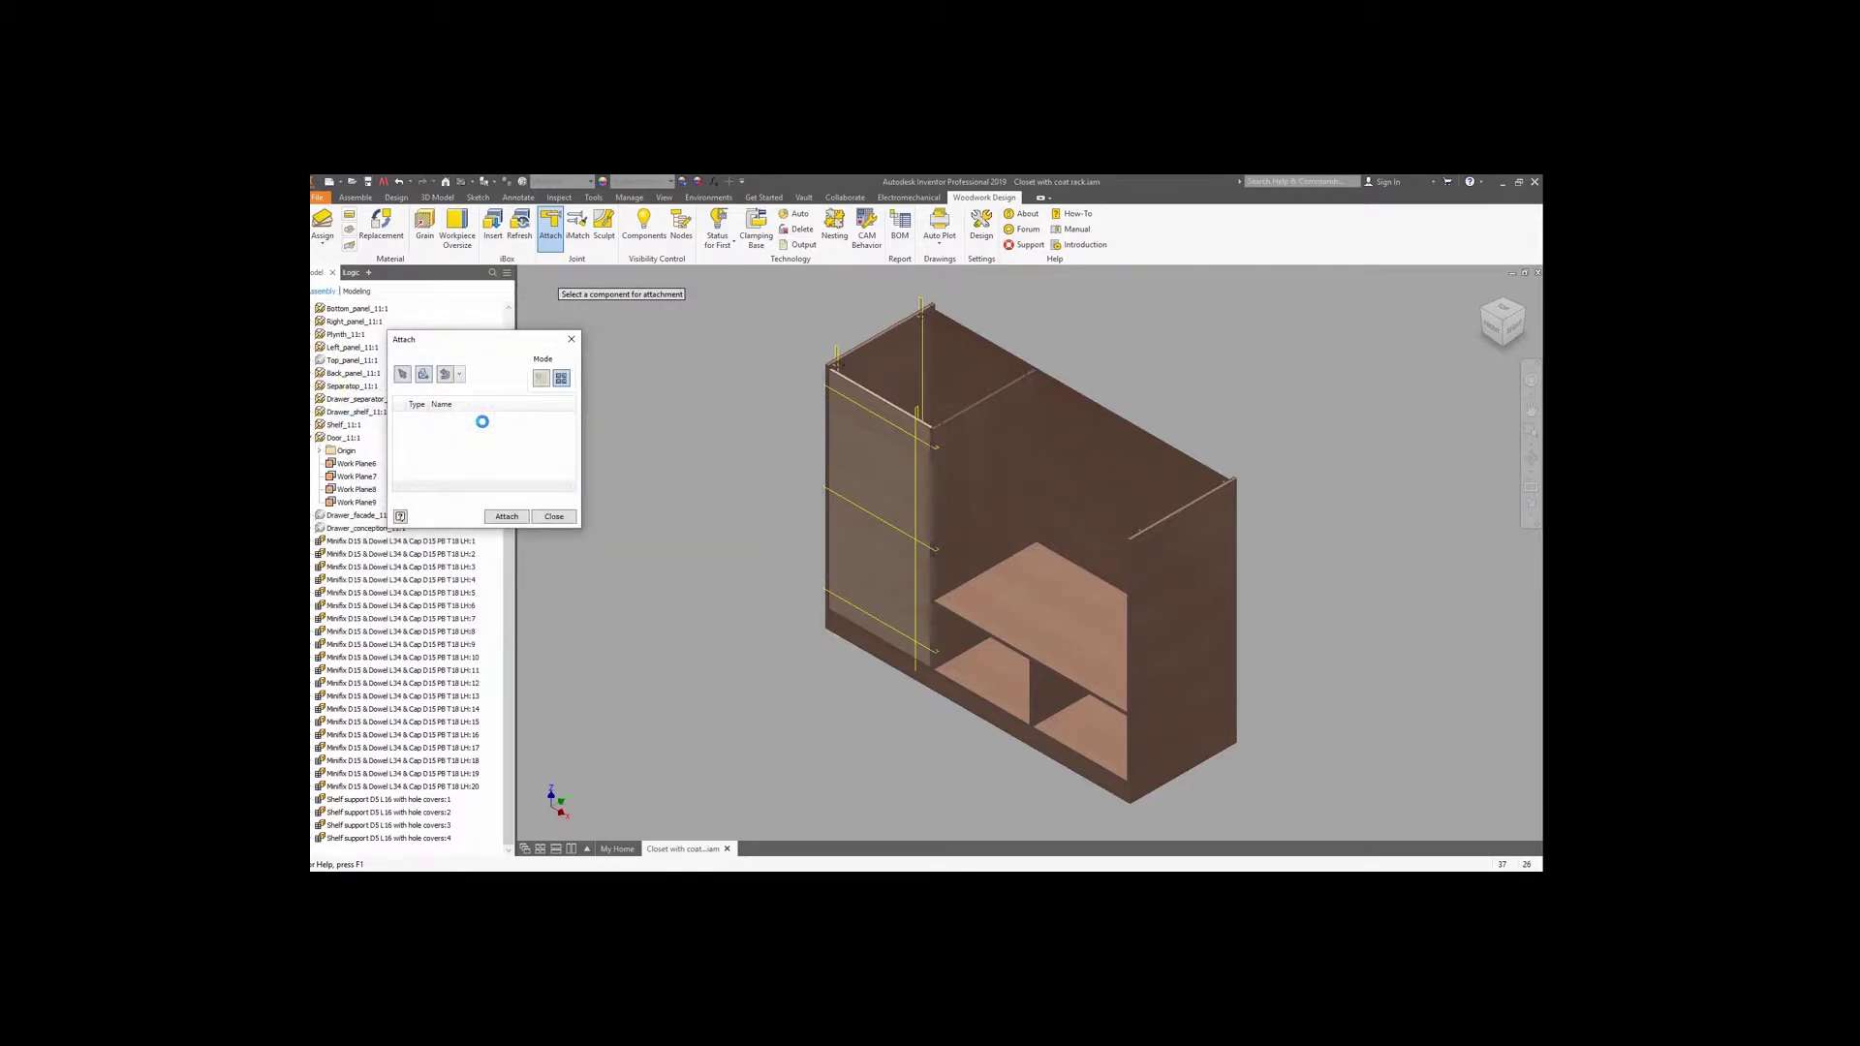
click(616, 418)
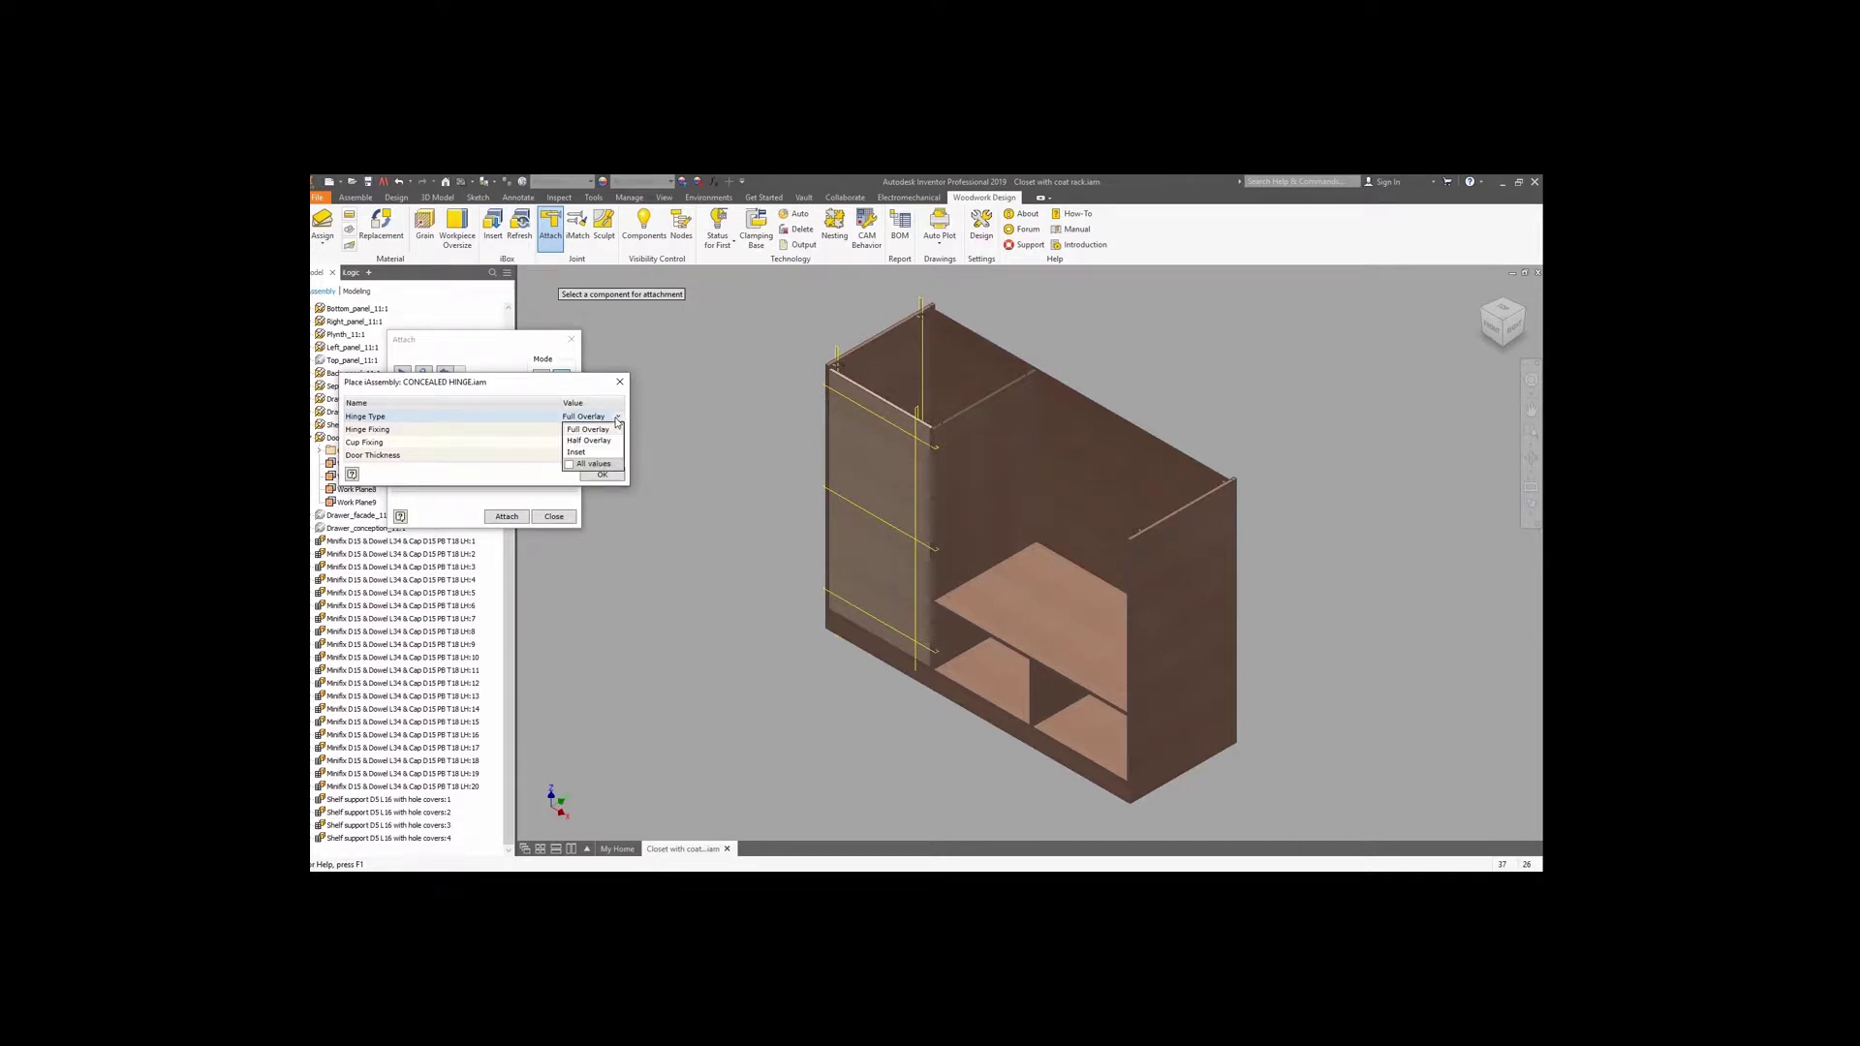
click(591, 454)
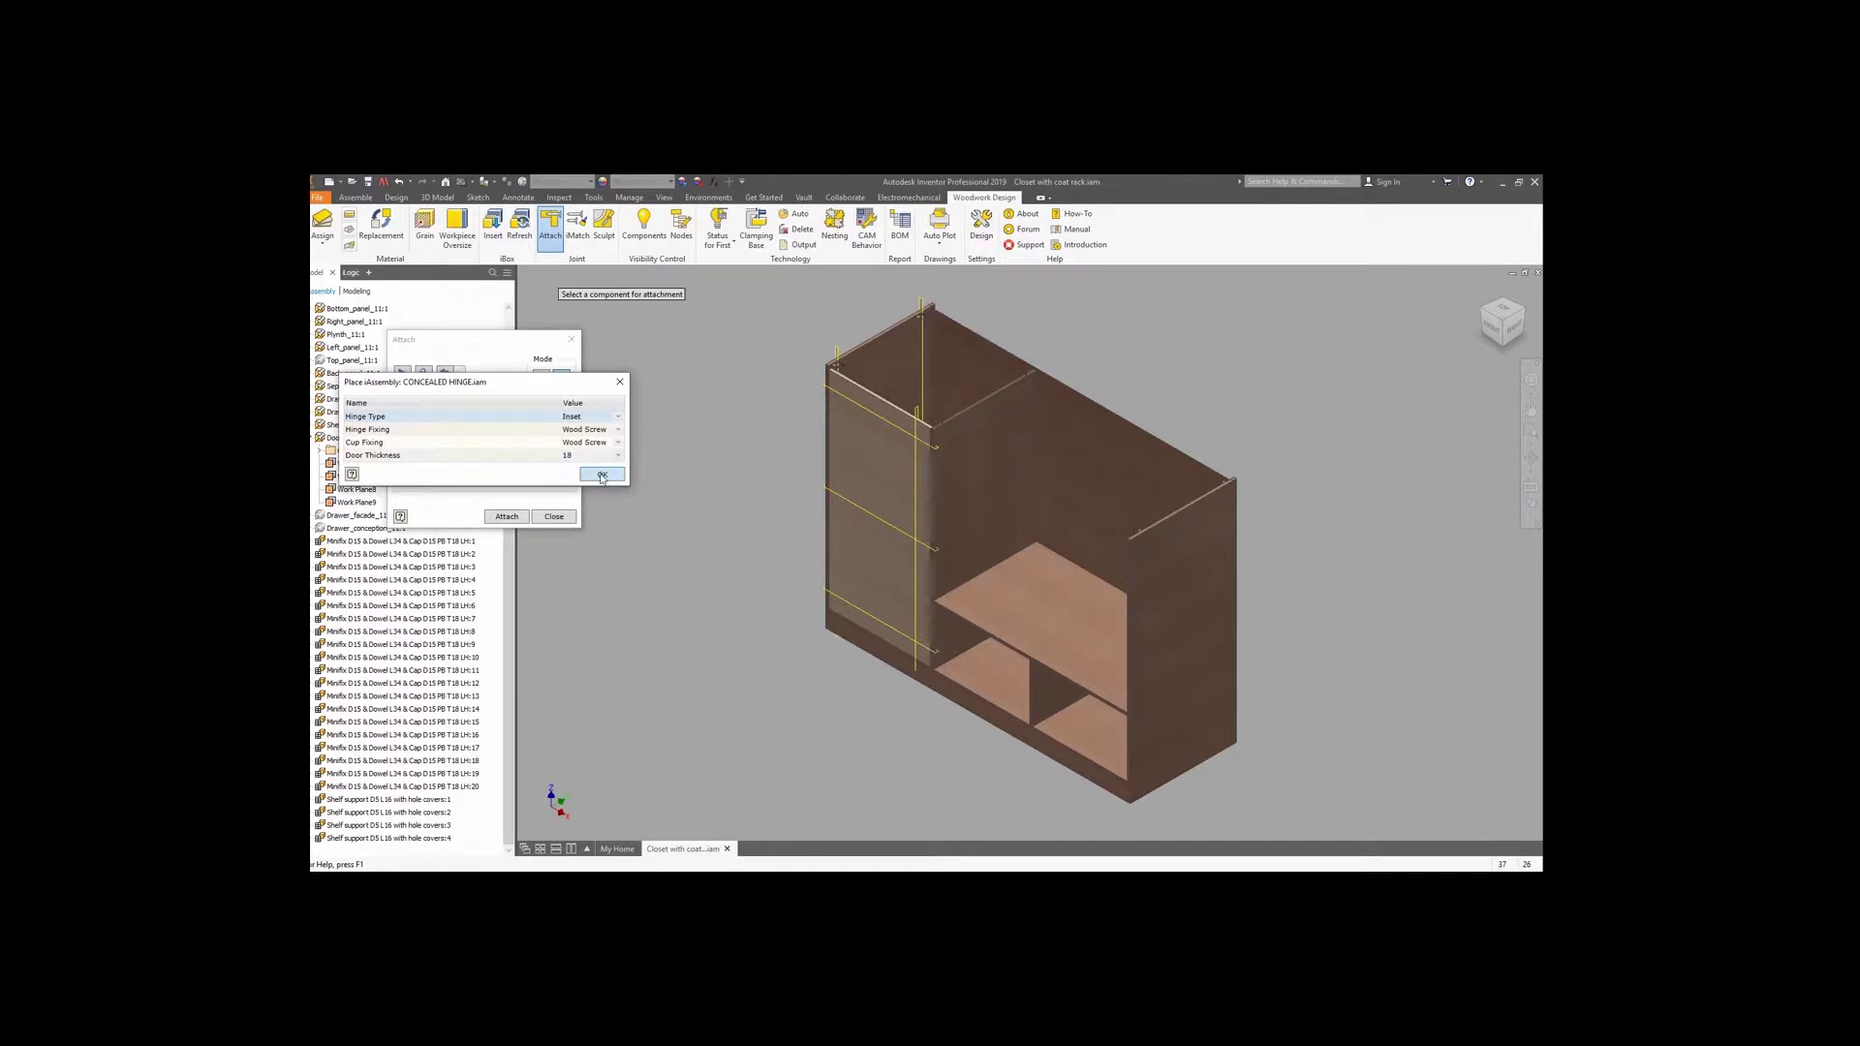
click(600, 474)
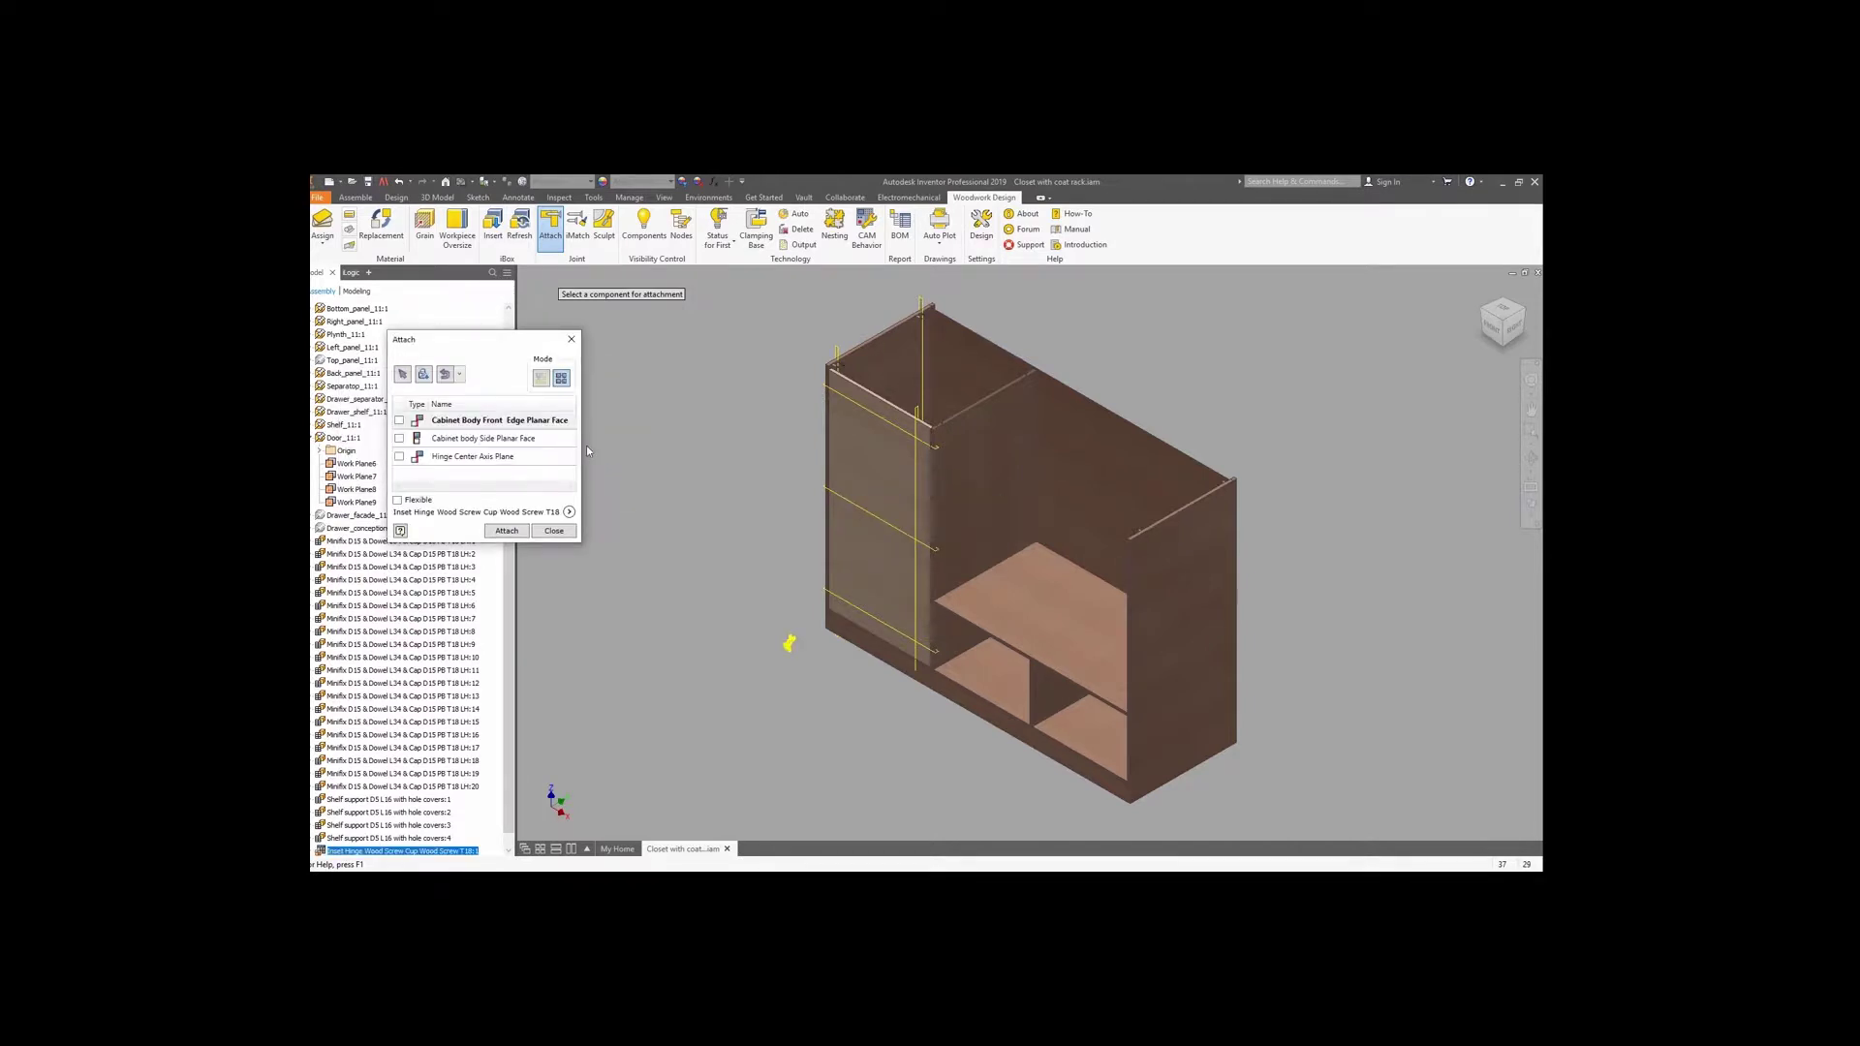
Attach hinges using the left panel's front edge, its inner side face and the door's upper and lower work planes, and check them from above.
scroll(796, 371, up, 5)
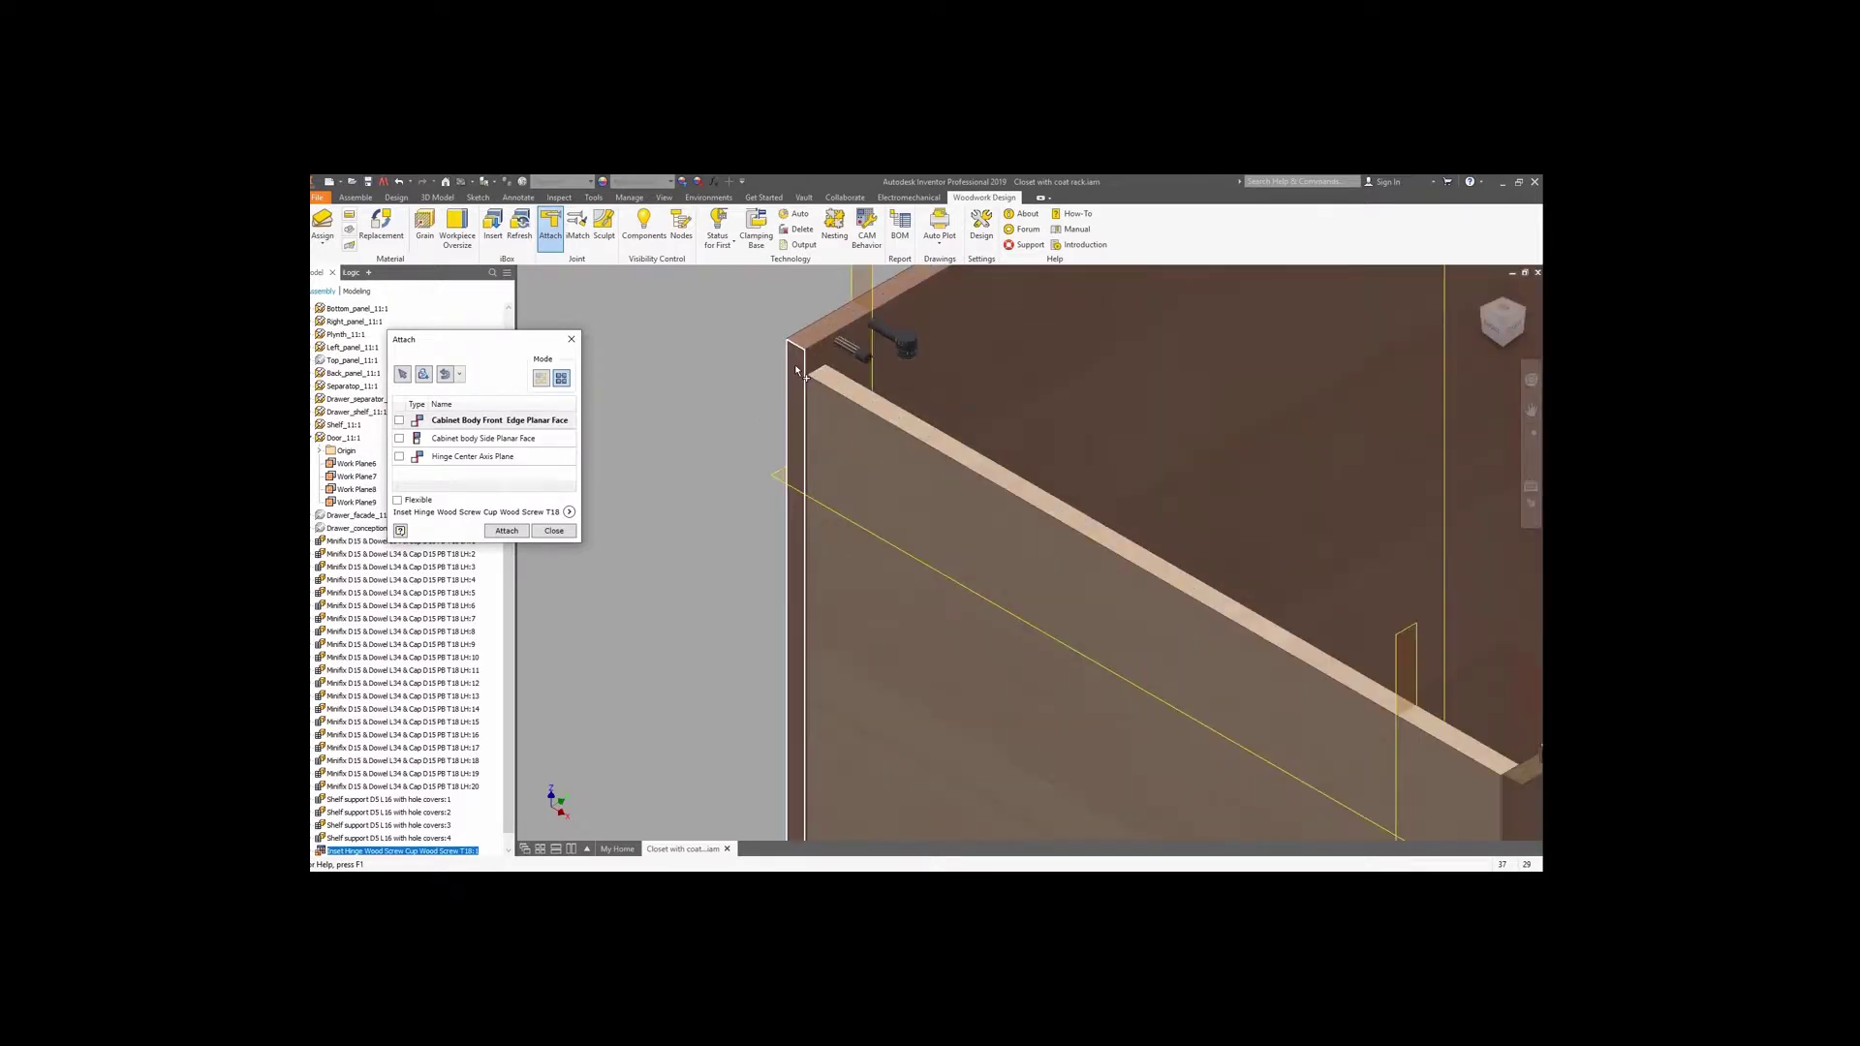
click(796, 373)
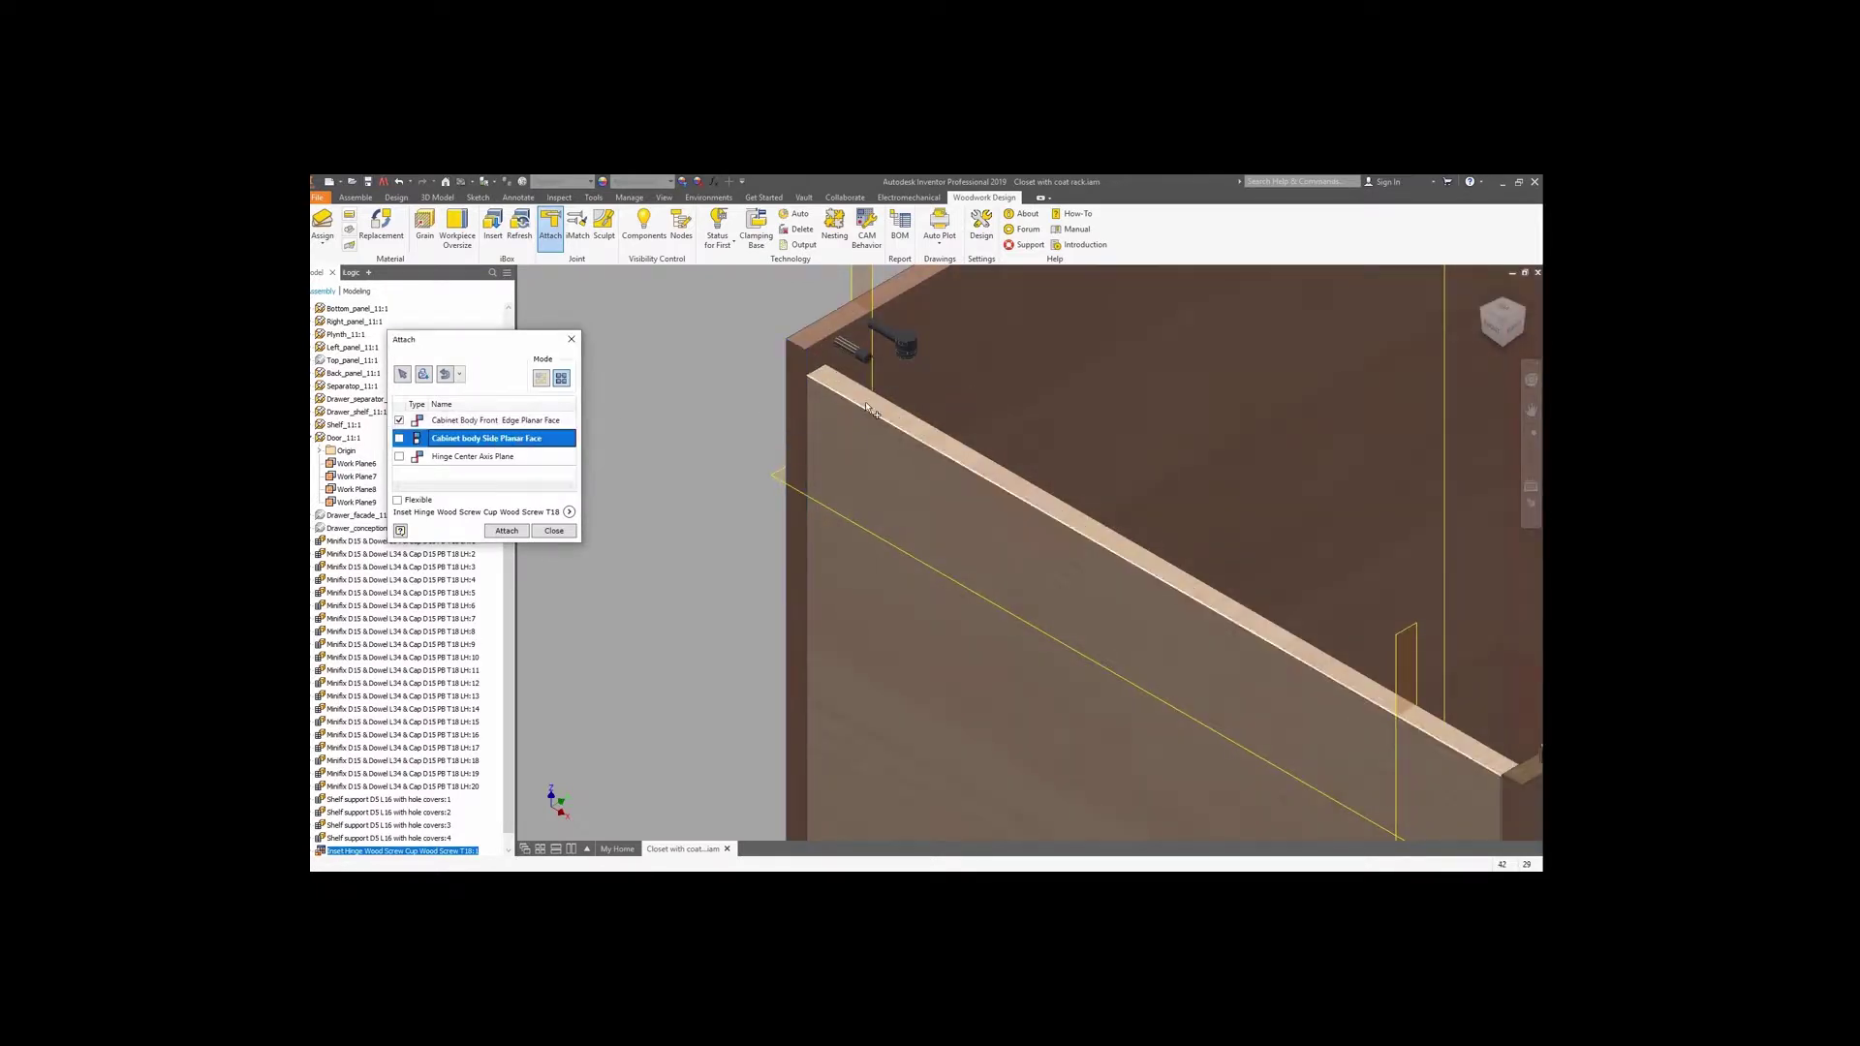
click(916, 370)
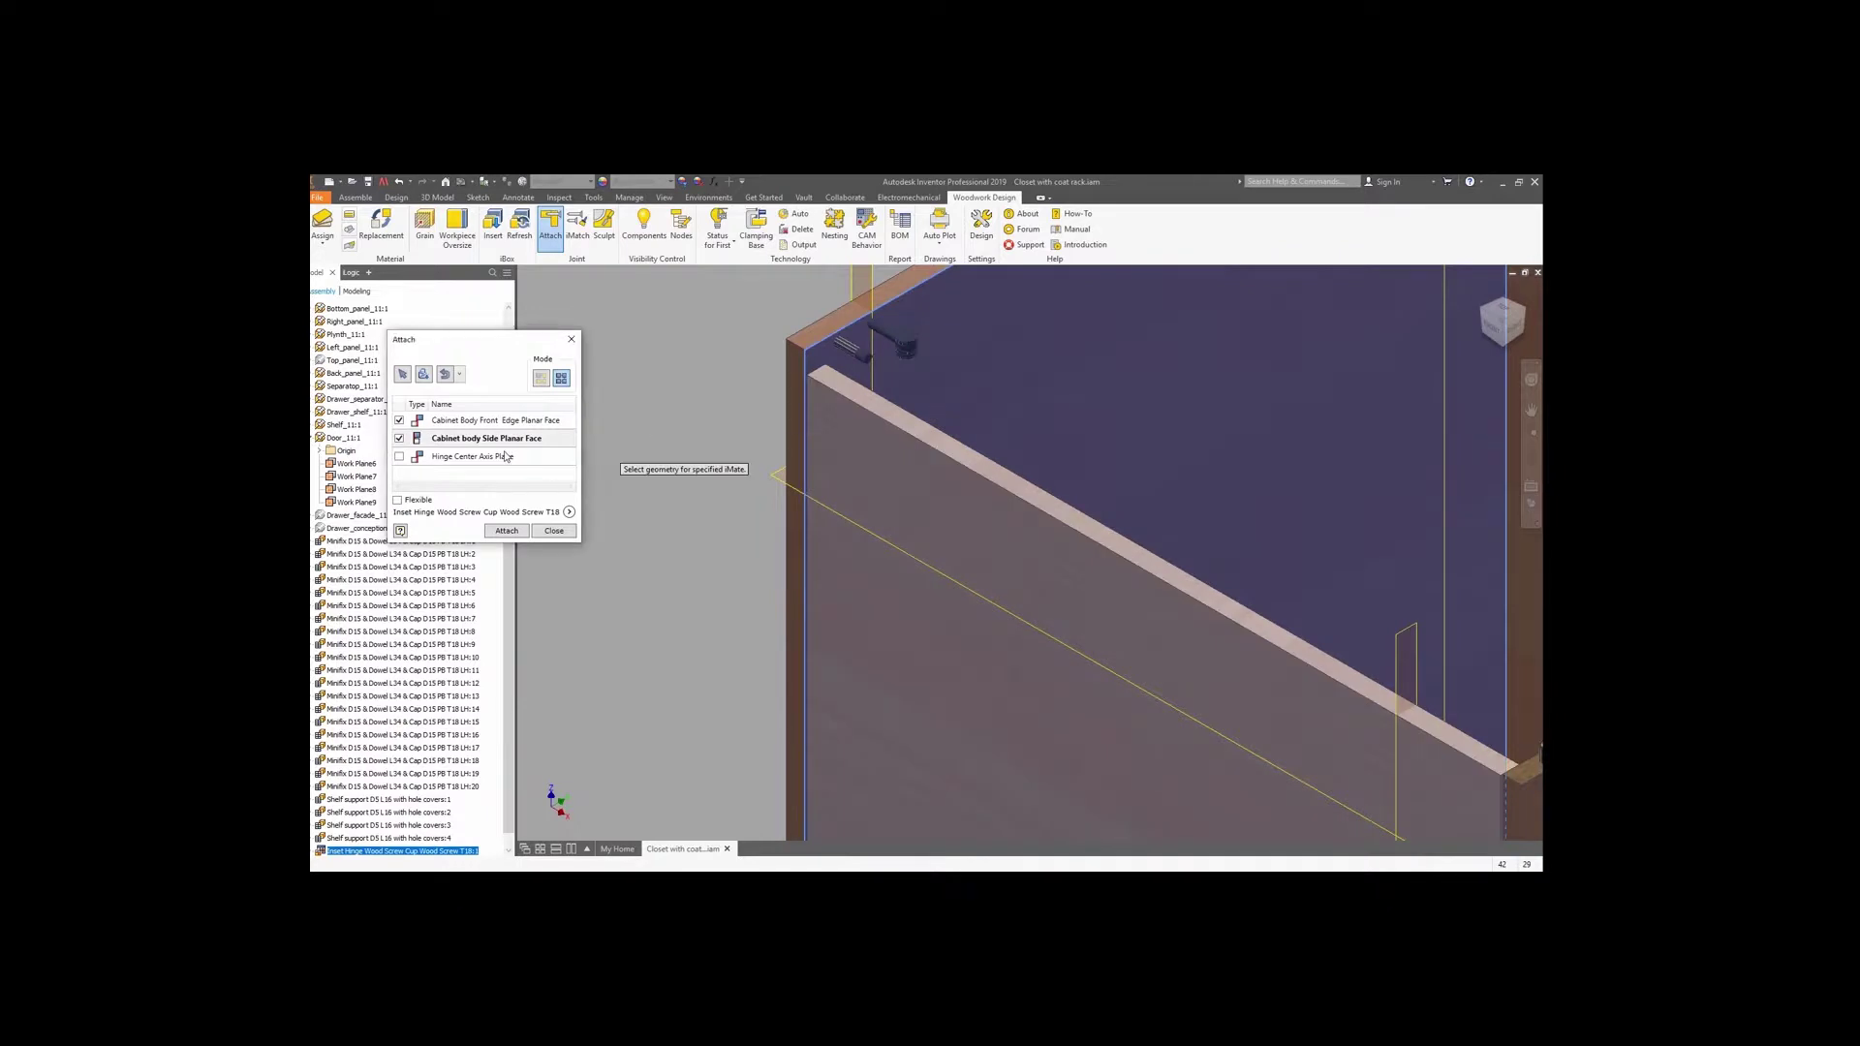
click(775, 476)
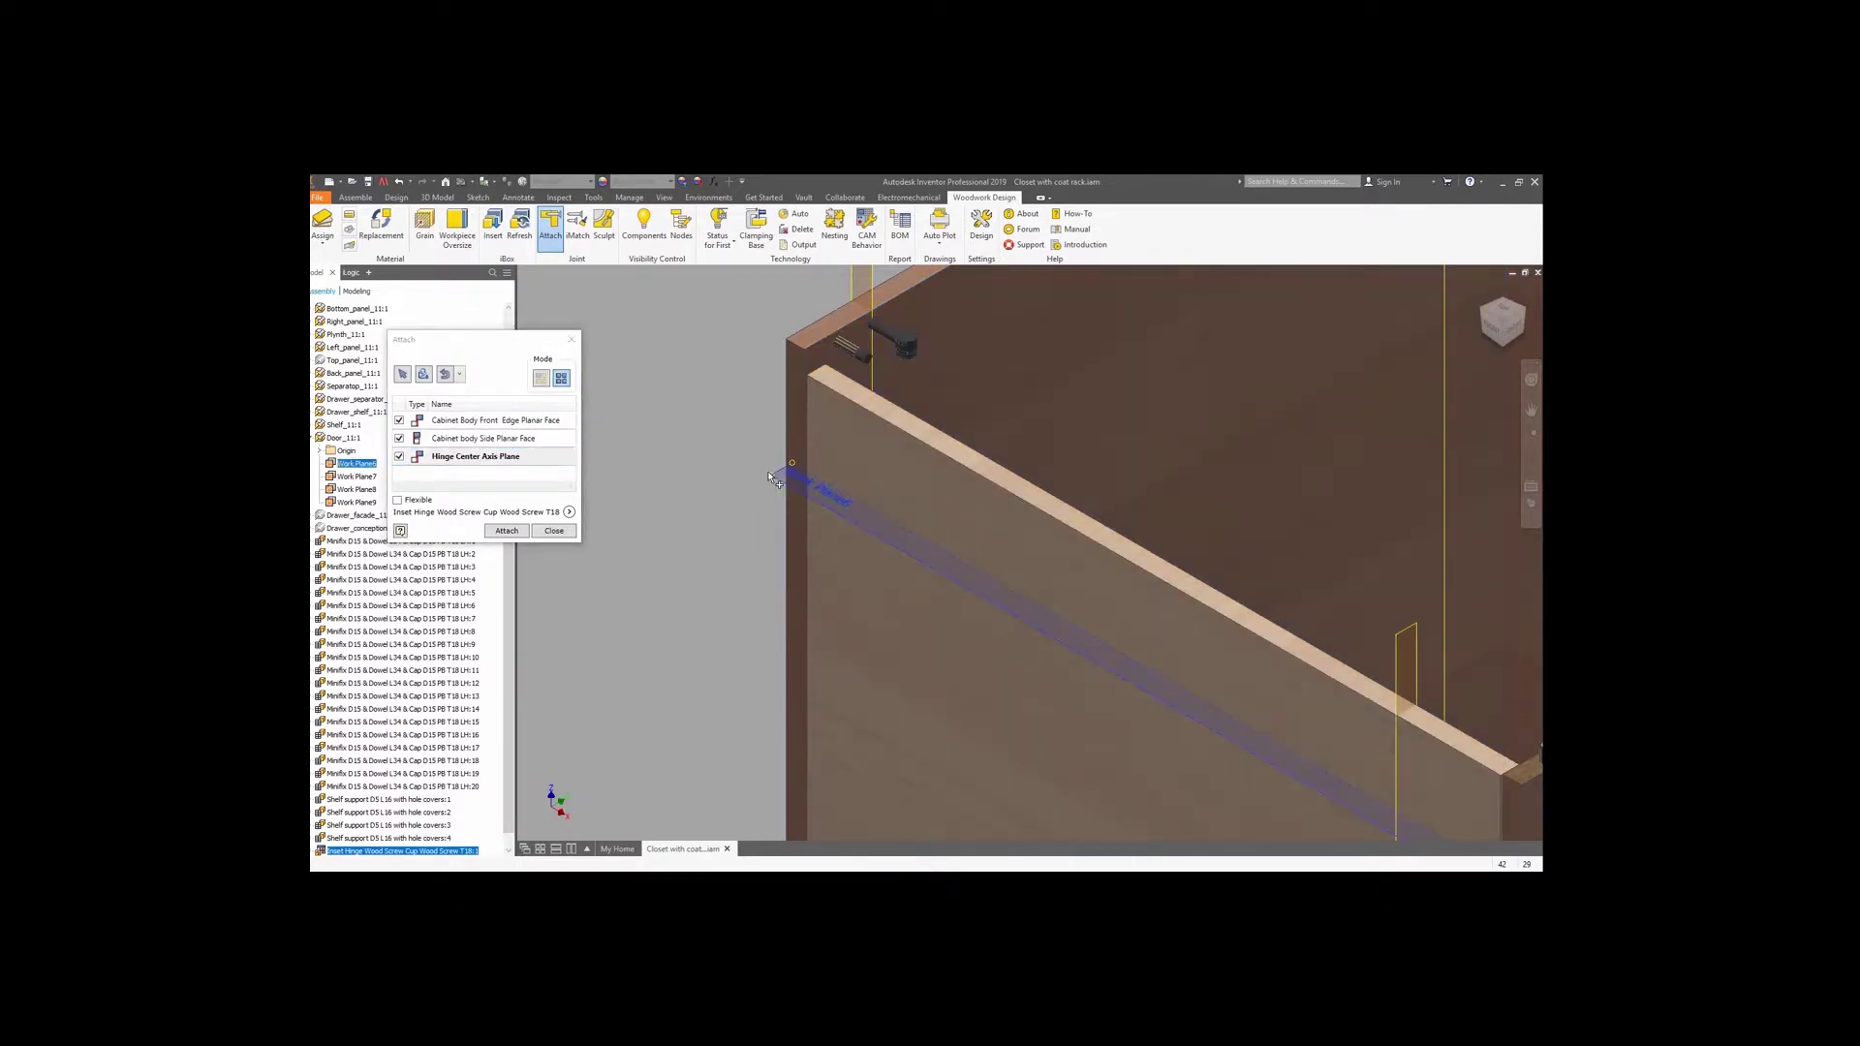
scroll(775, 476, down, 5)
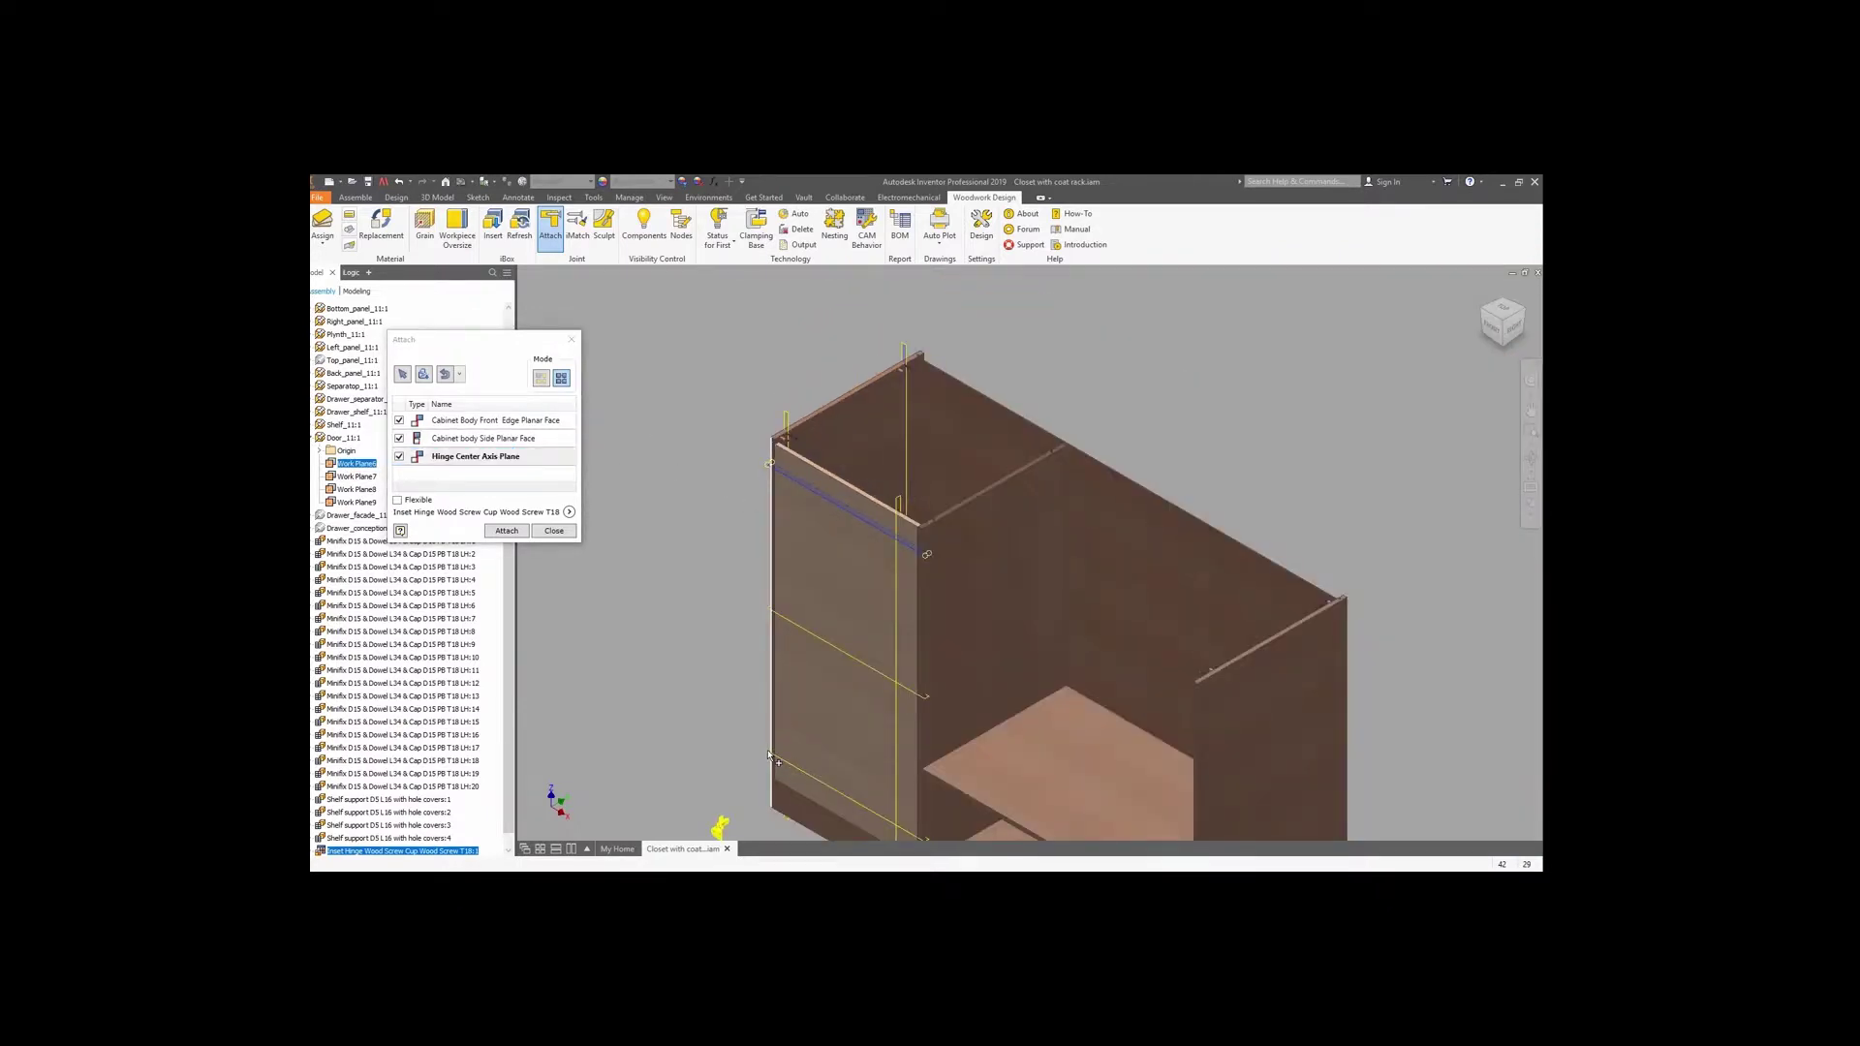
click(770, 757)
click(506, 530)
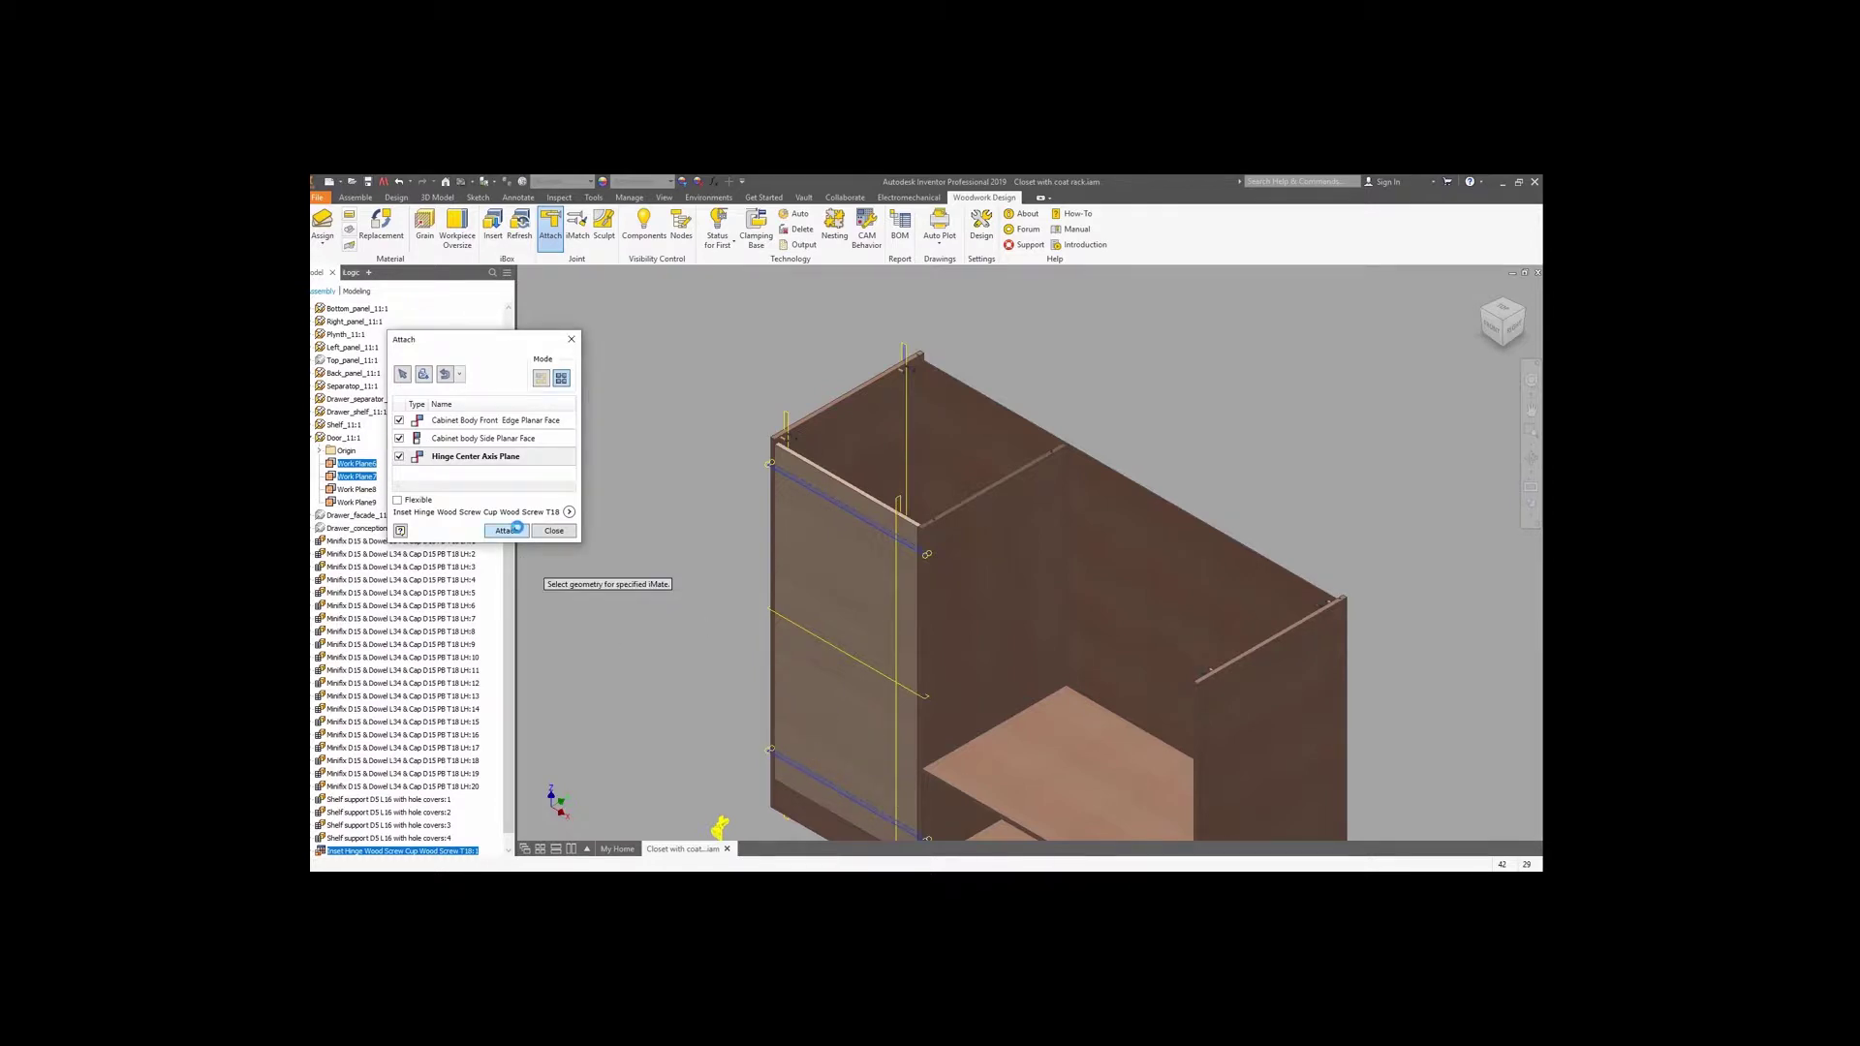
click(553, 530)
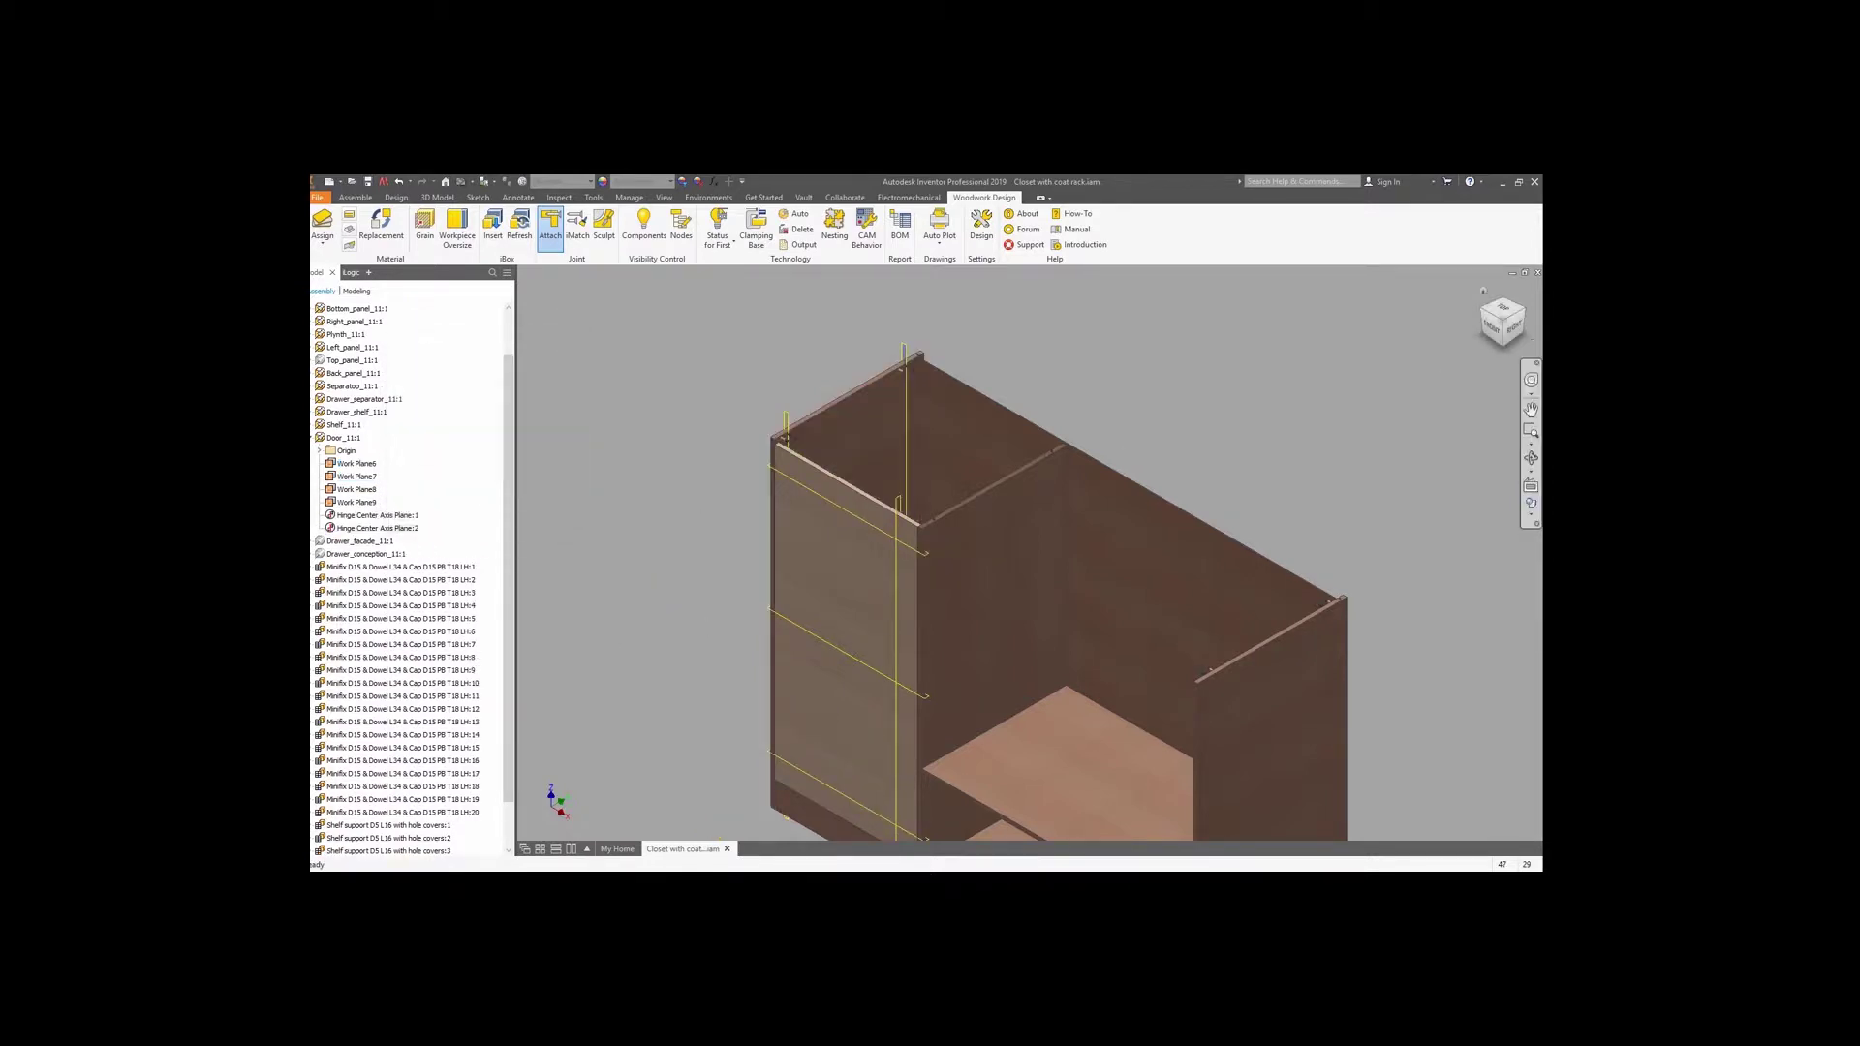
click(1502, 308)
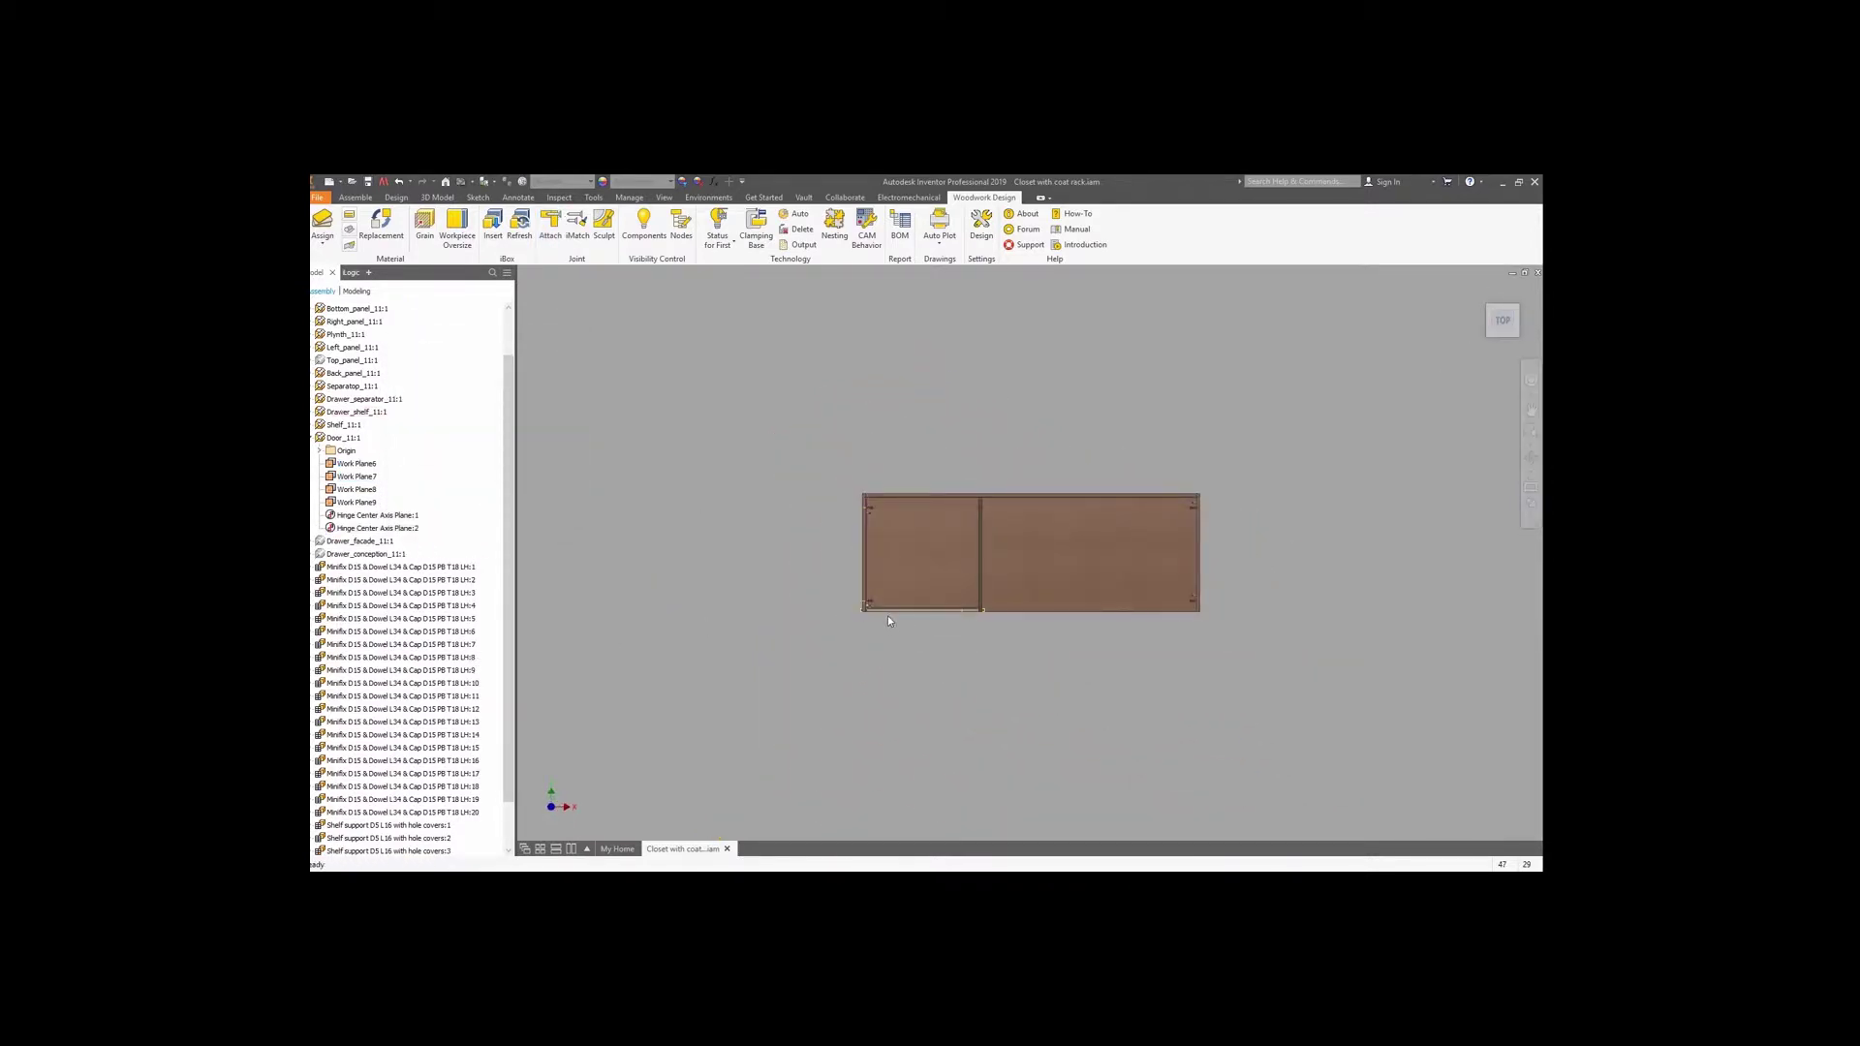
scroll(887, 614, up, 3)
scroll(887, 614, up, 2)
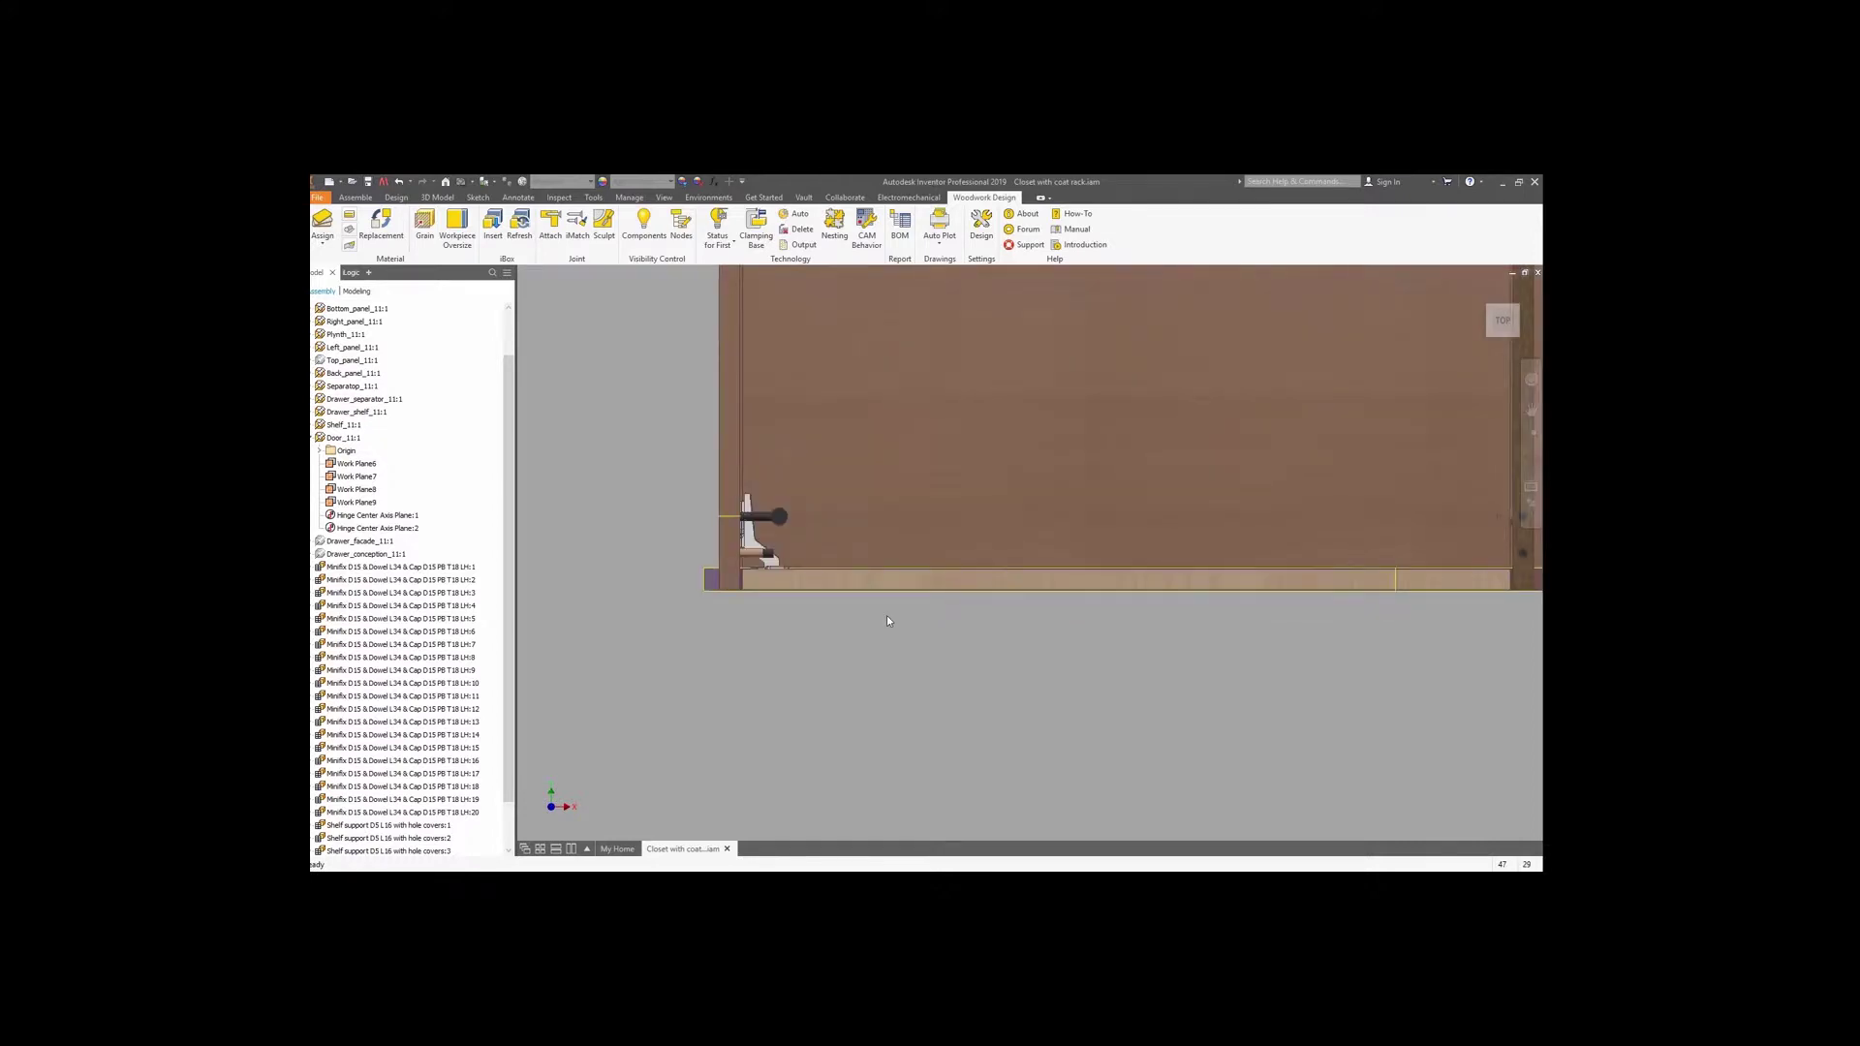
click(1483, 291)
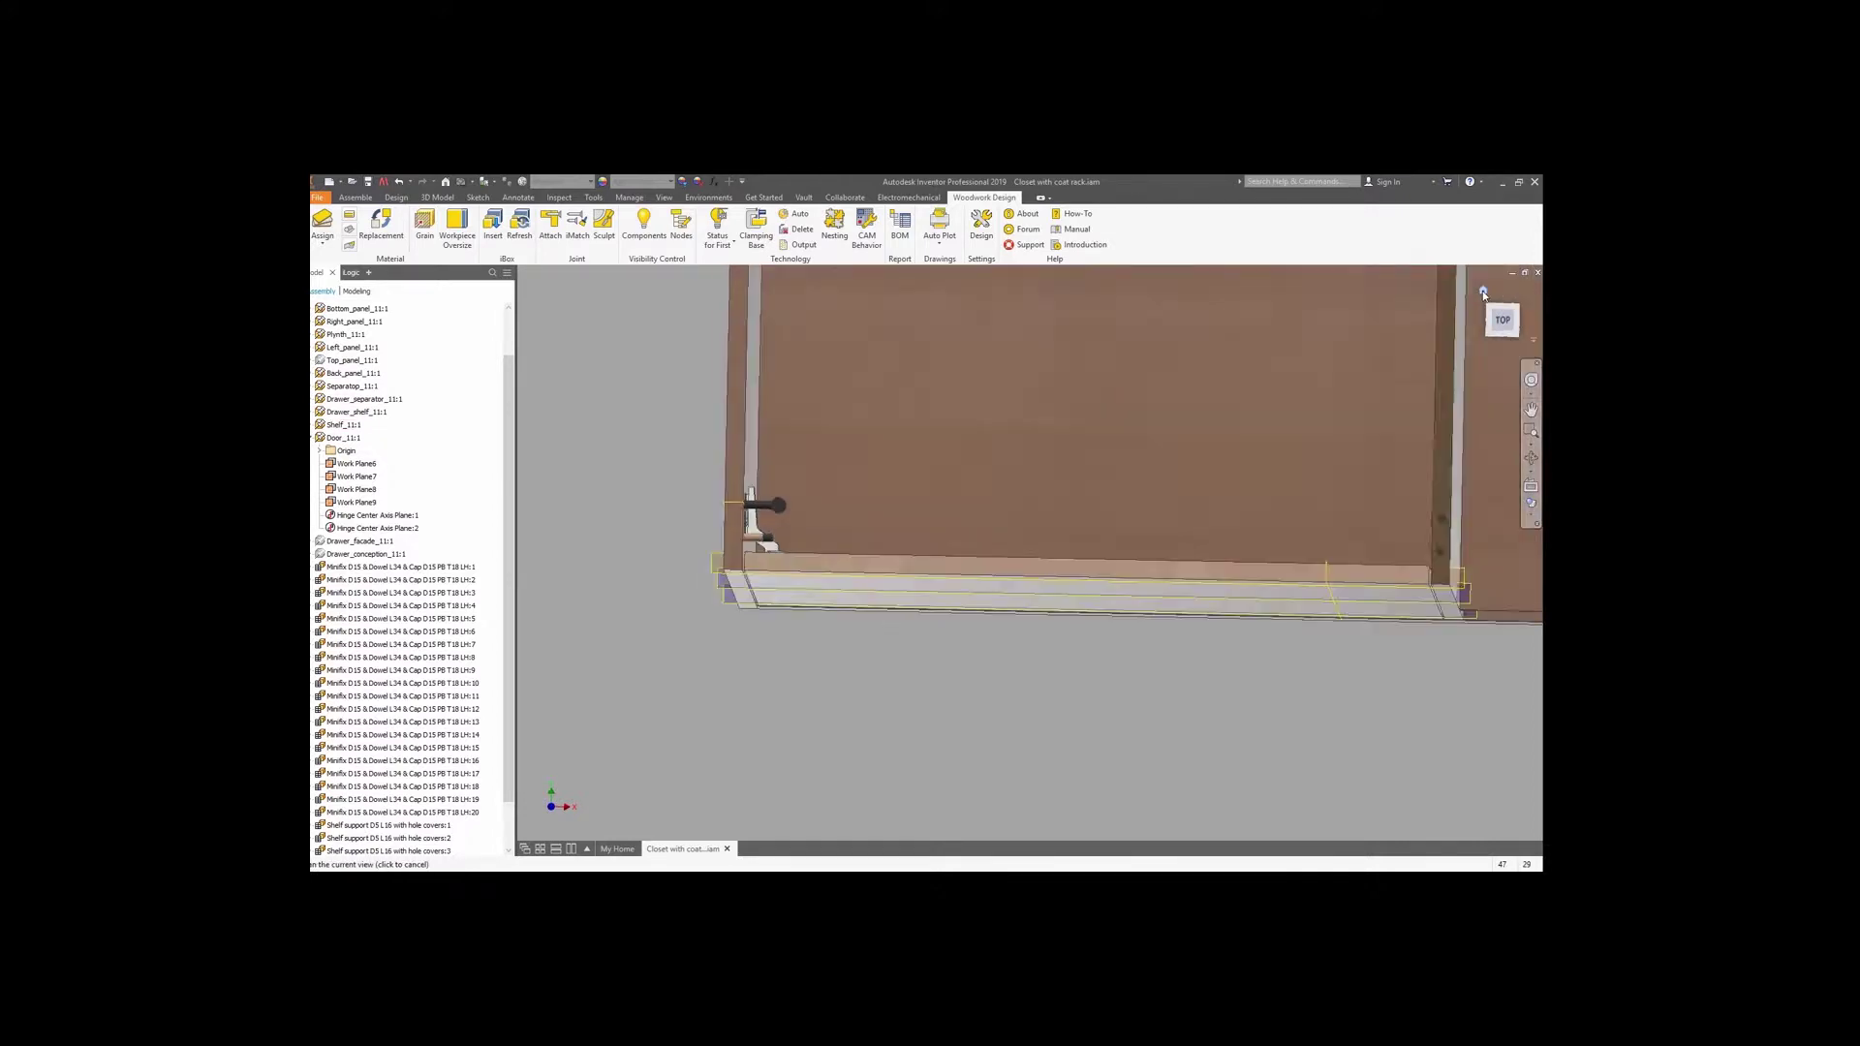
Make the hidden top panel, Drawer_facade and Drawer_conception components visible.
right_click(351, 362)
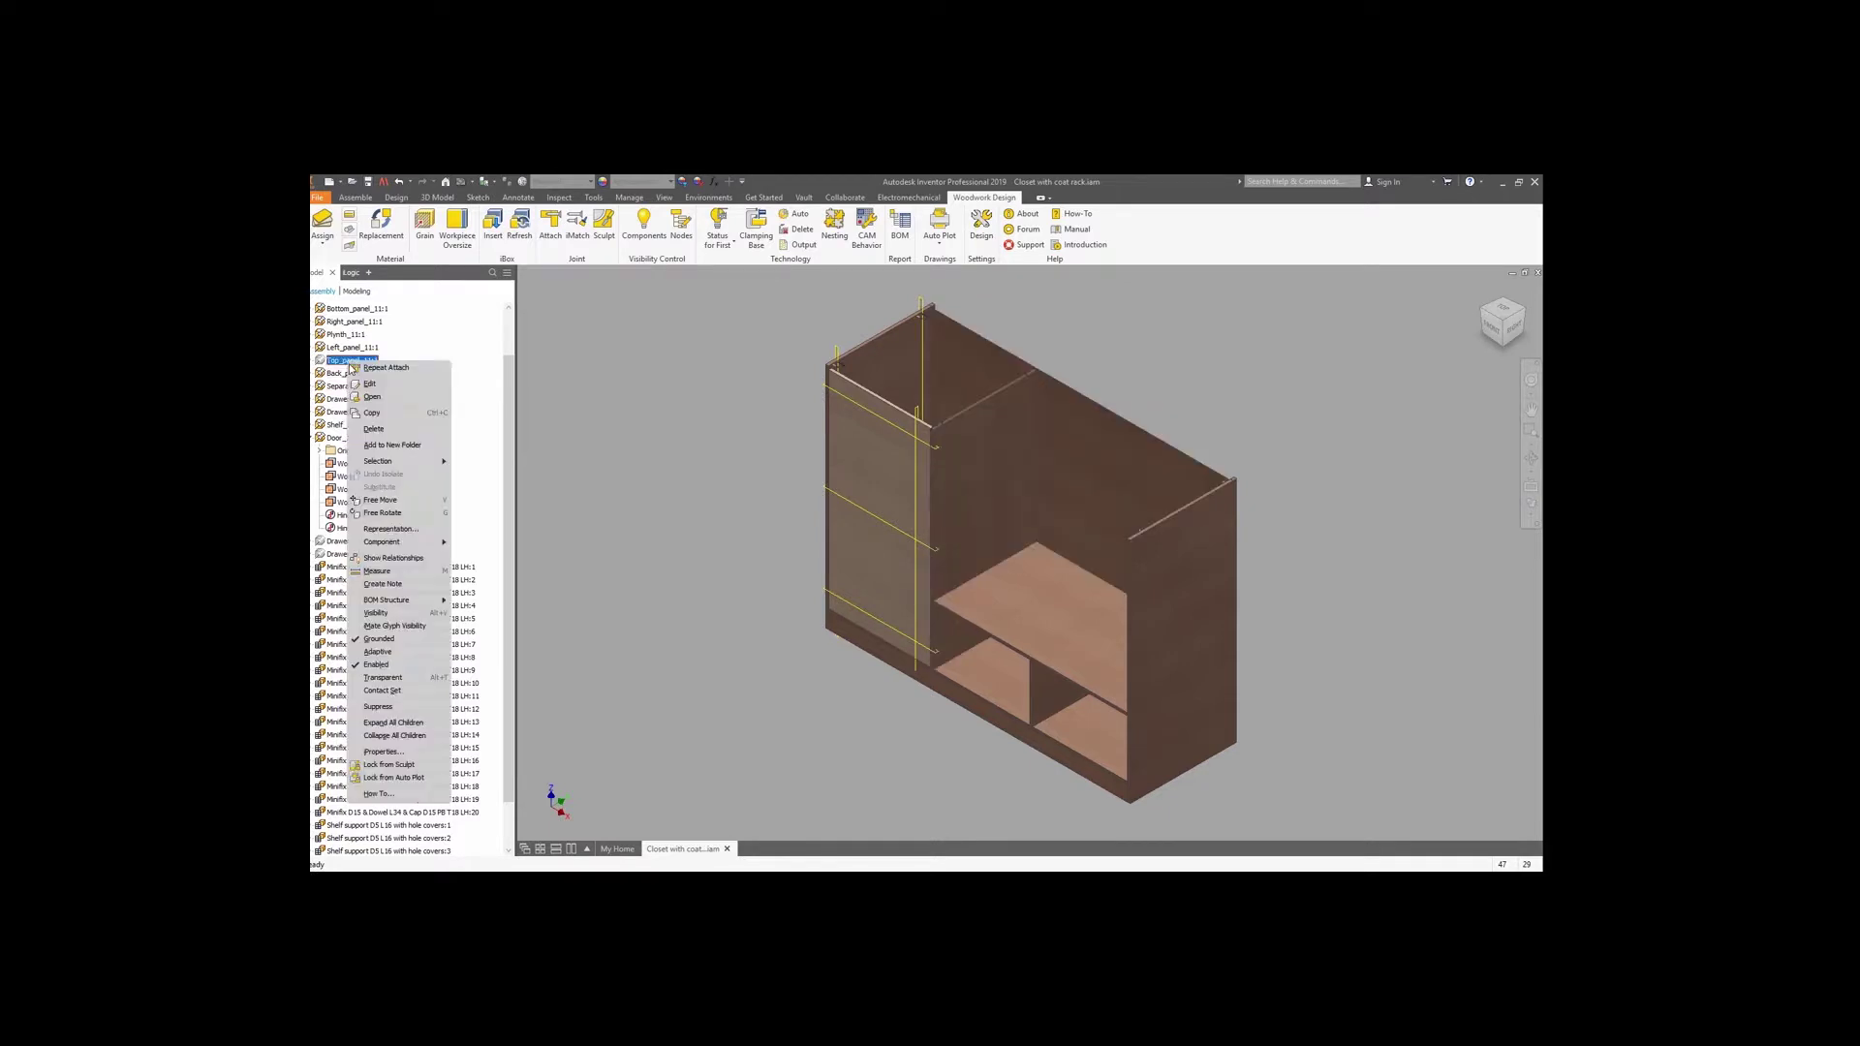
click(388, 614)
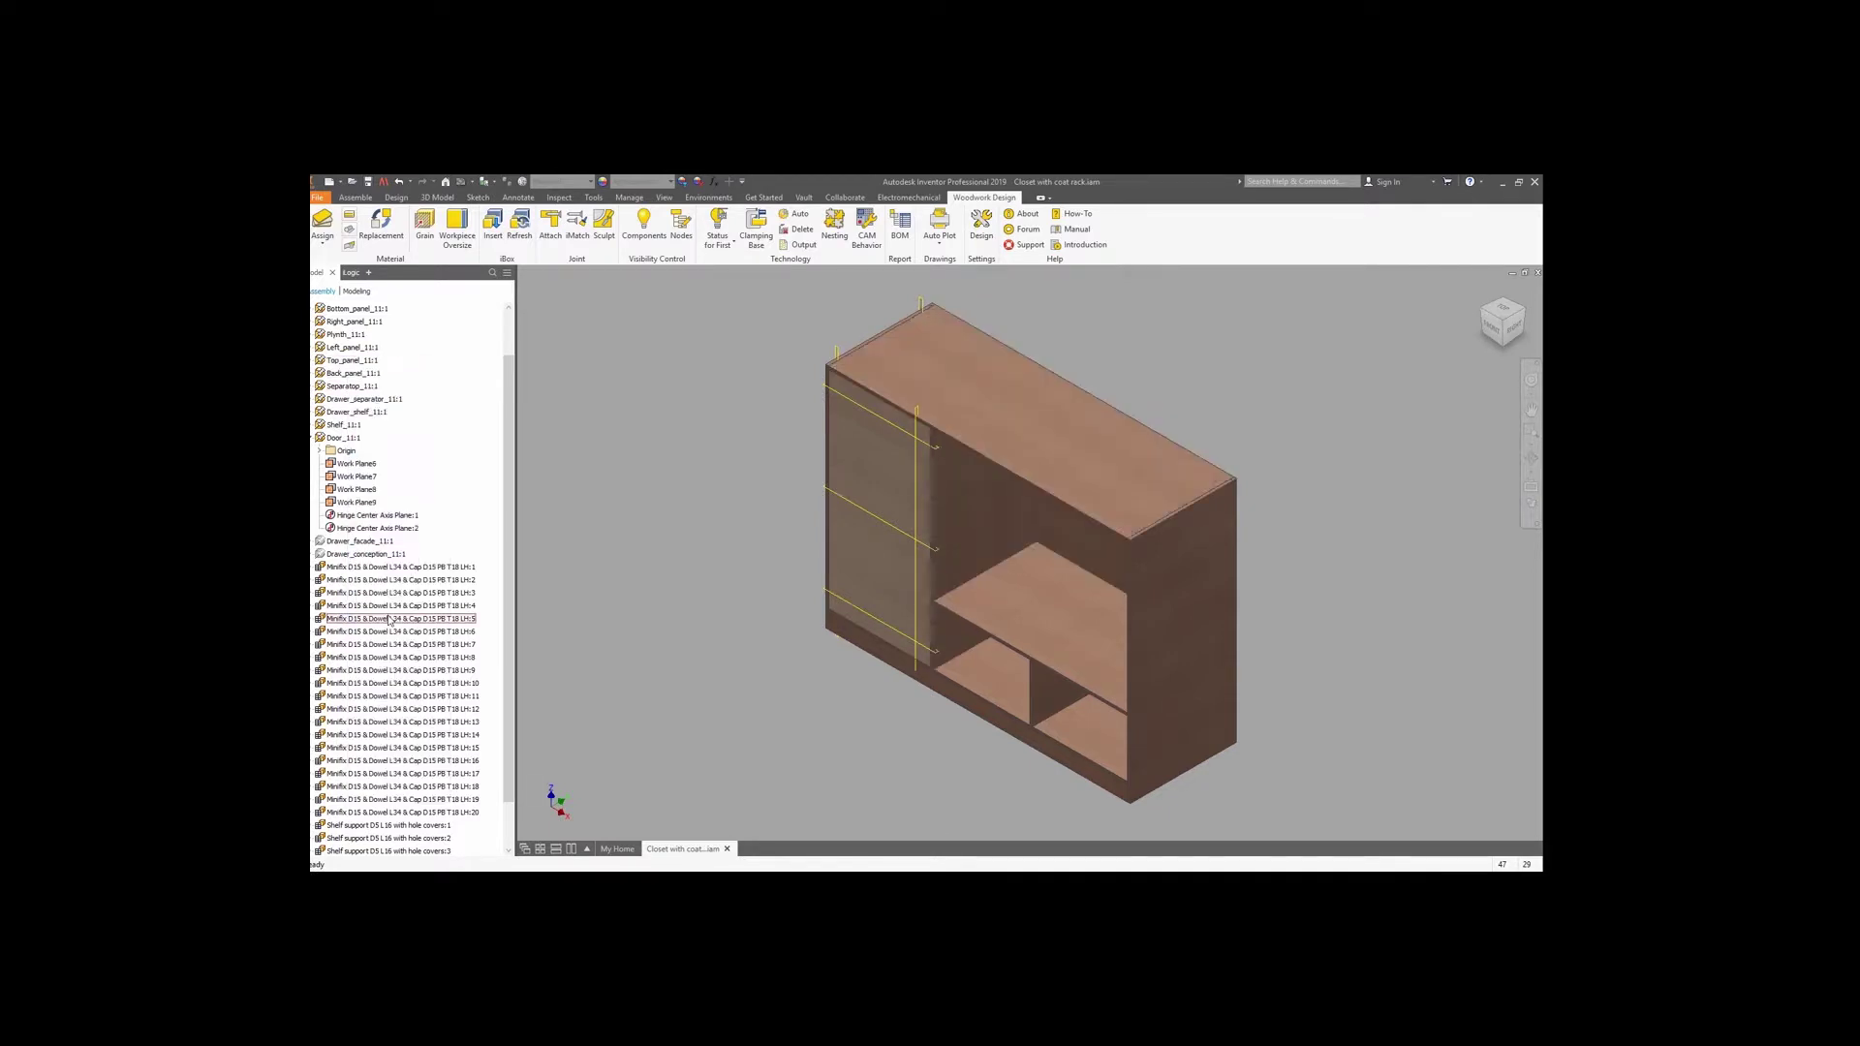
right_click(363, 548)
click(389, 676)
right_click(376, 554)
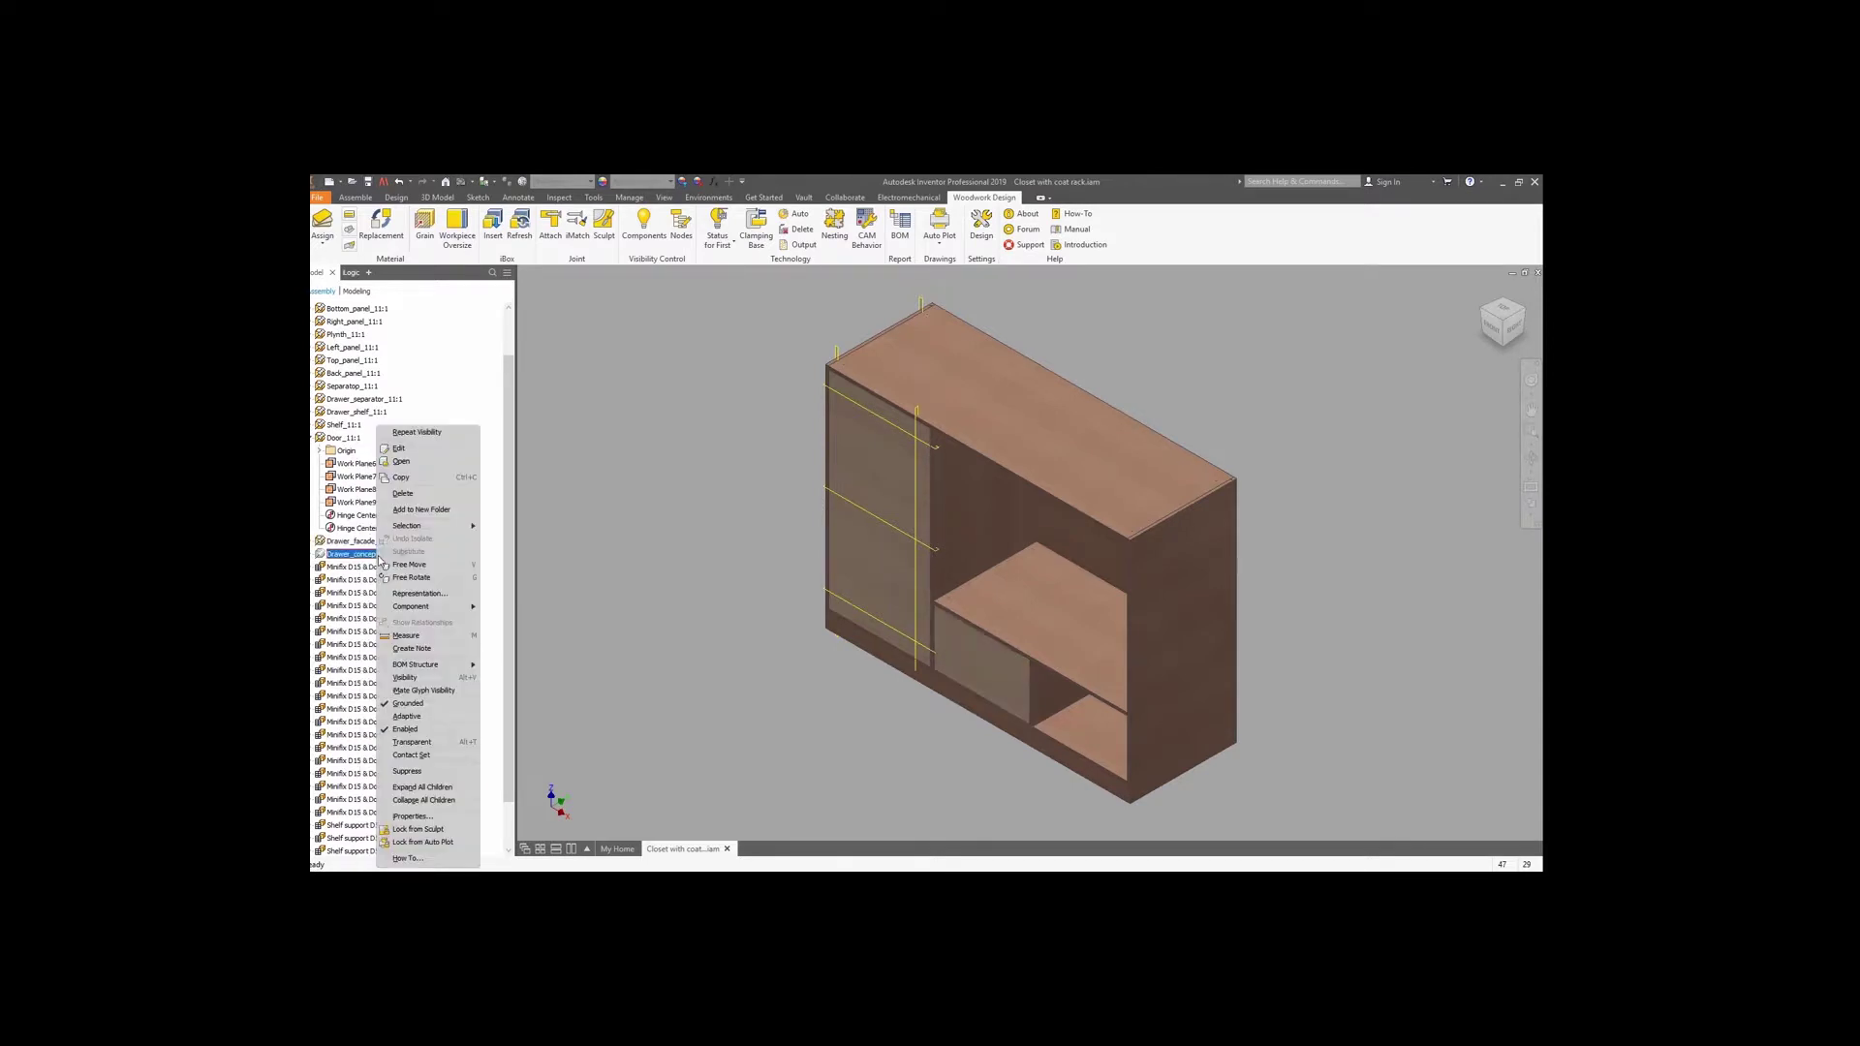
click(407, 677)
Open the drawer facade for editing and create a work plane offset -100 mm from its top edge face.
click(954, 658)
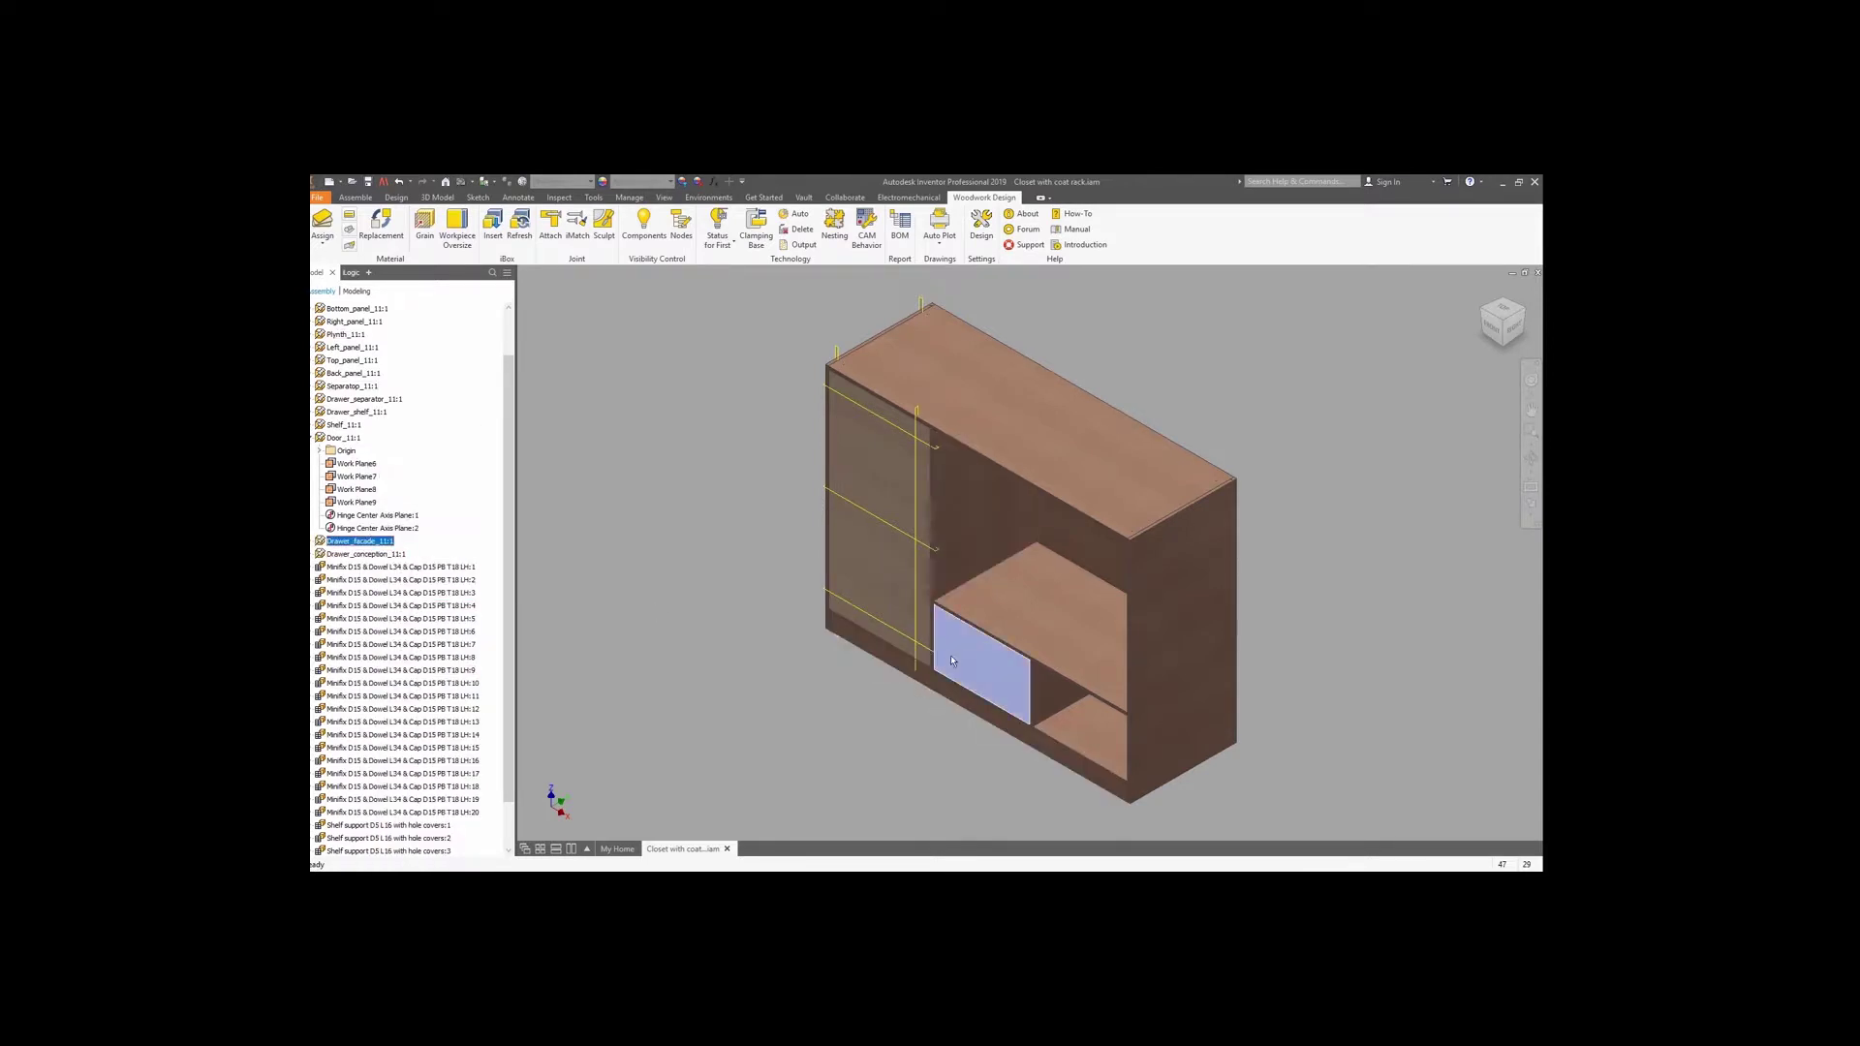
double_click(954, 658)
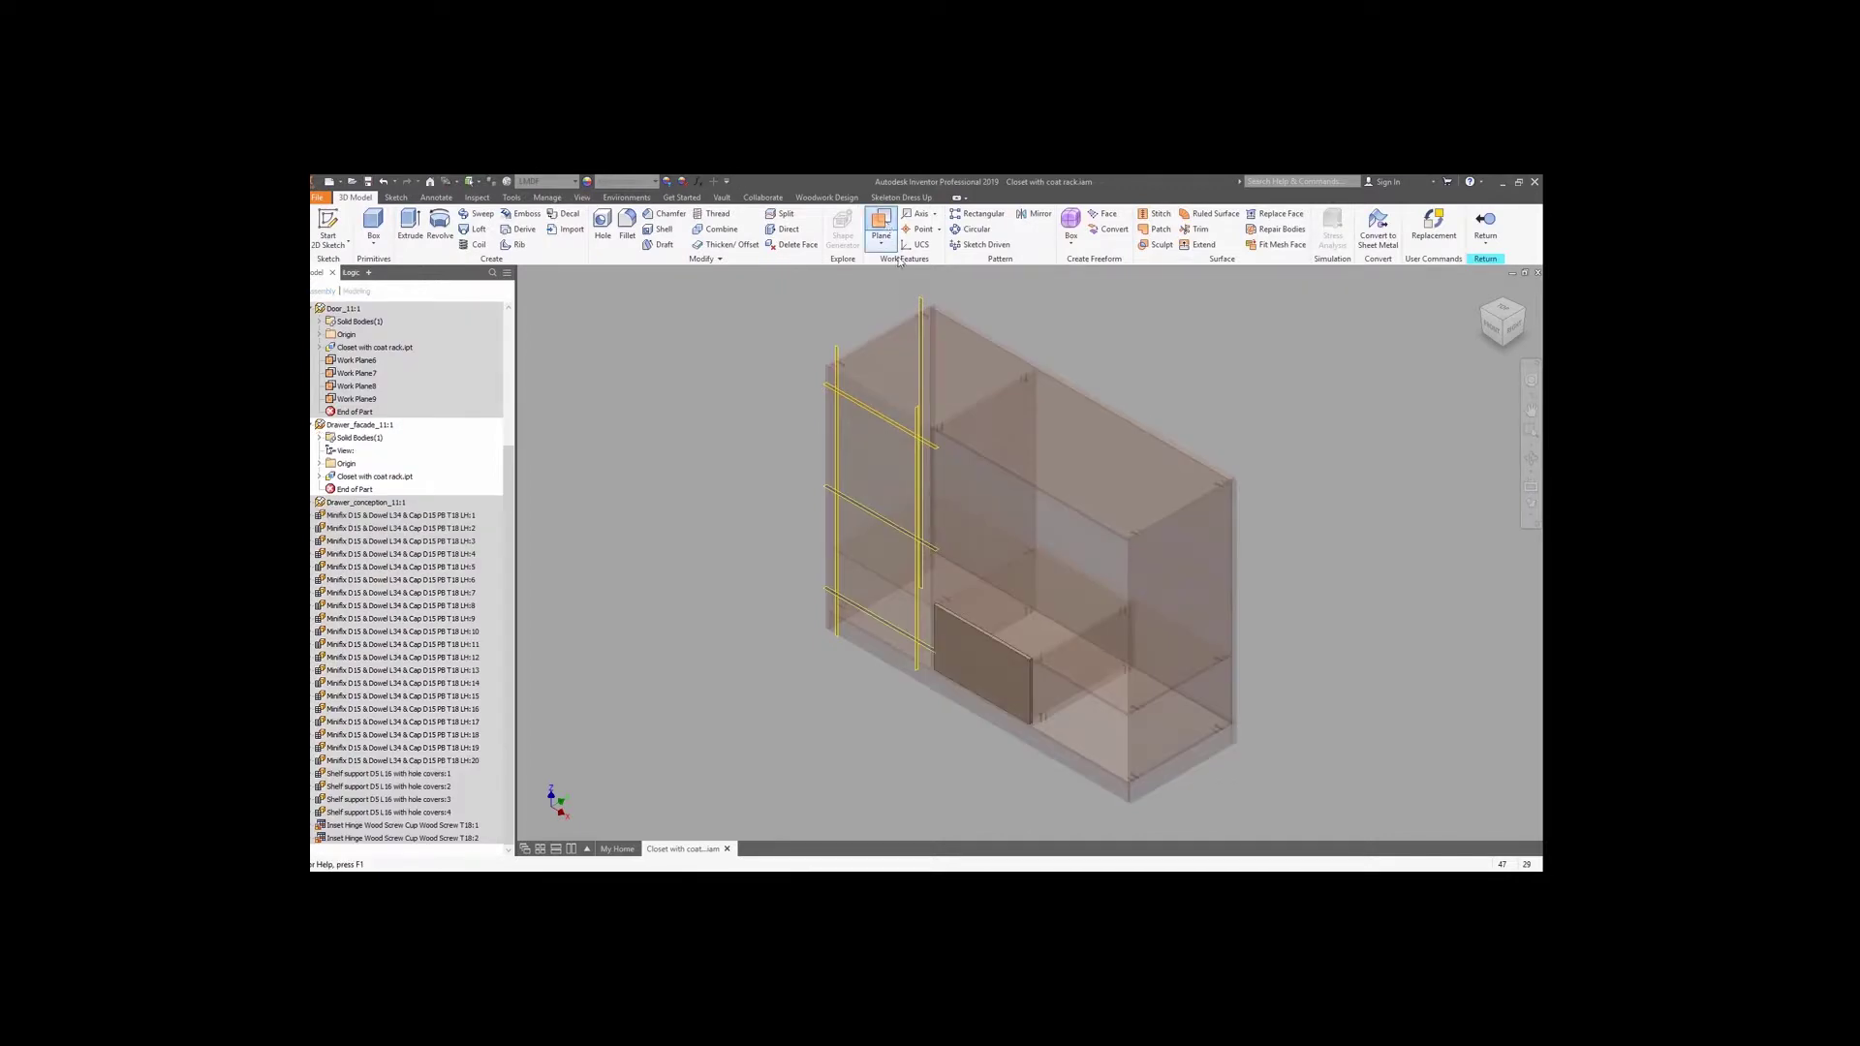
click(881, 225)
scroll(1014, 628, up, 6)
drag(932, 670, 927, 692)
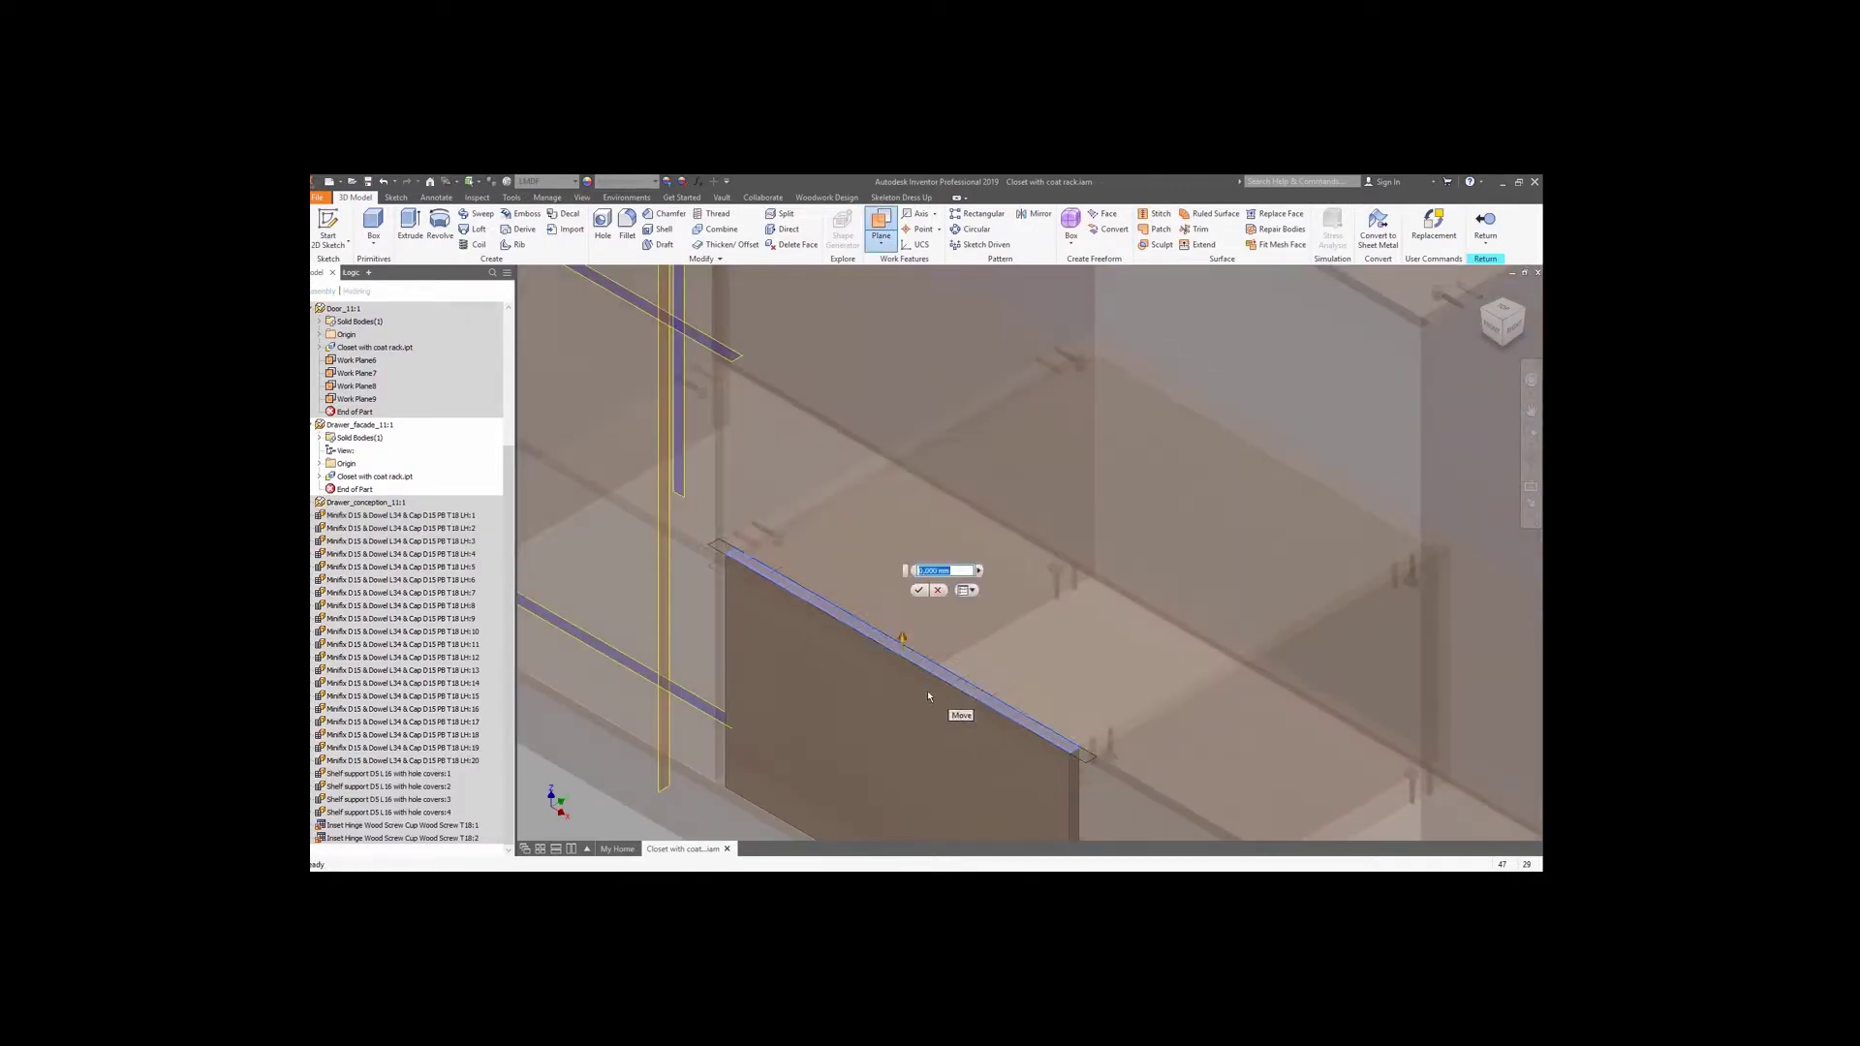
text(-100)
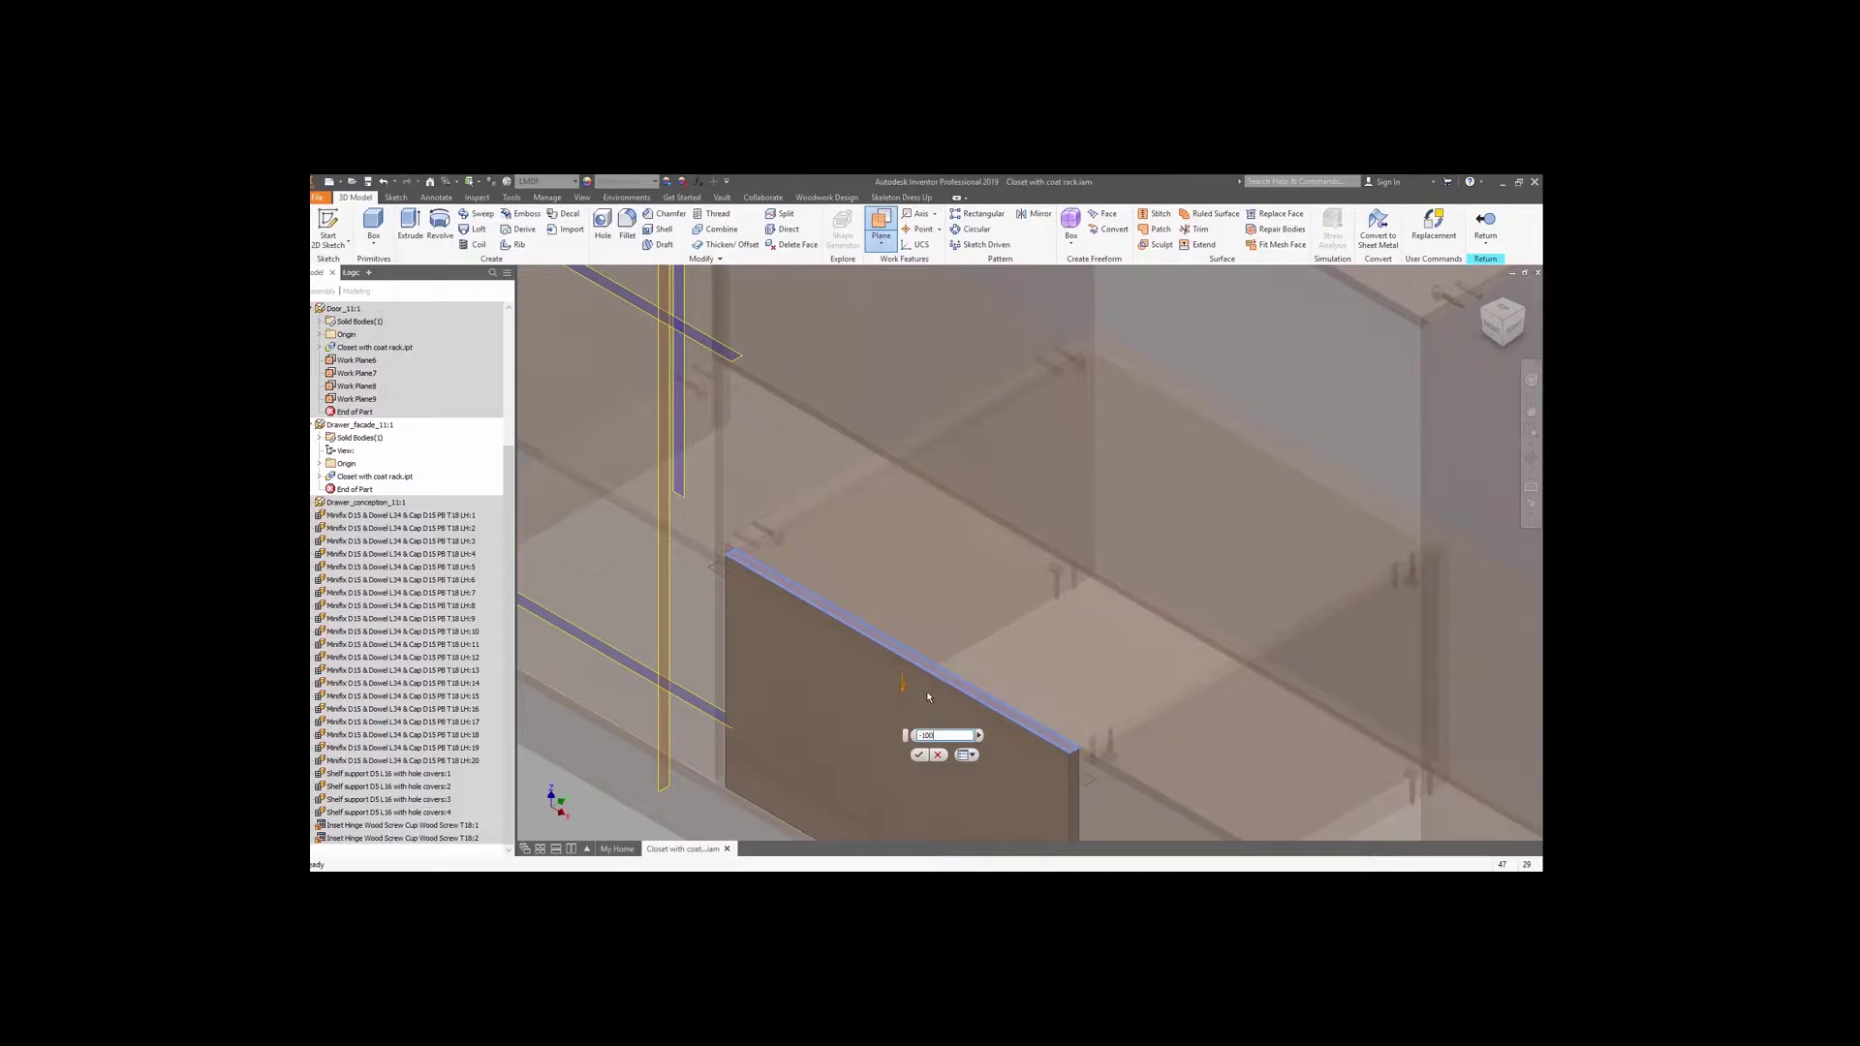
key(Return)
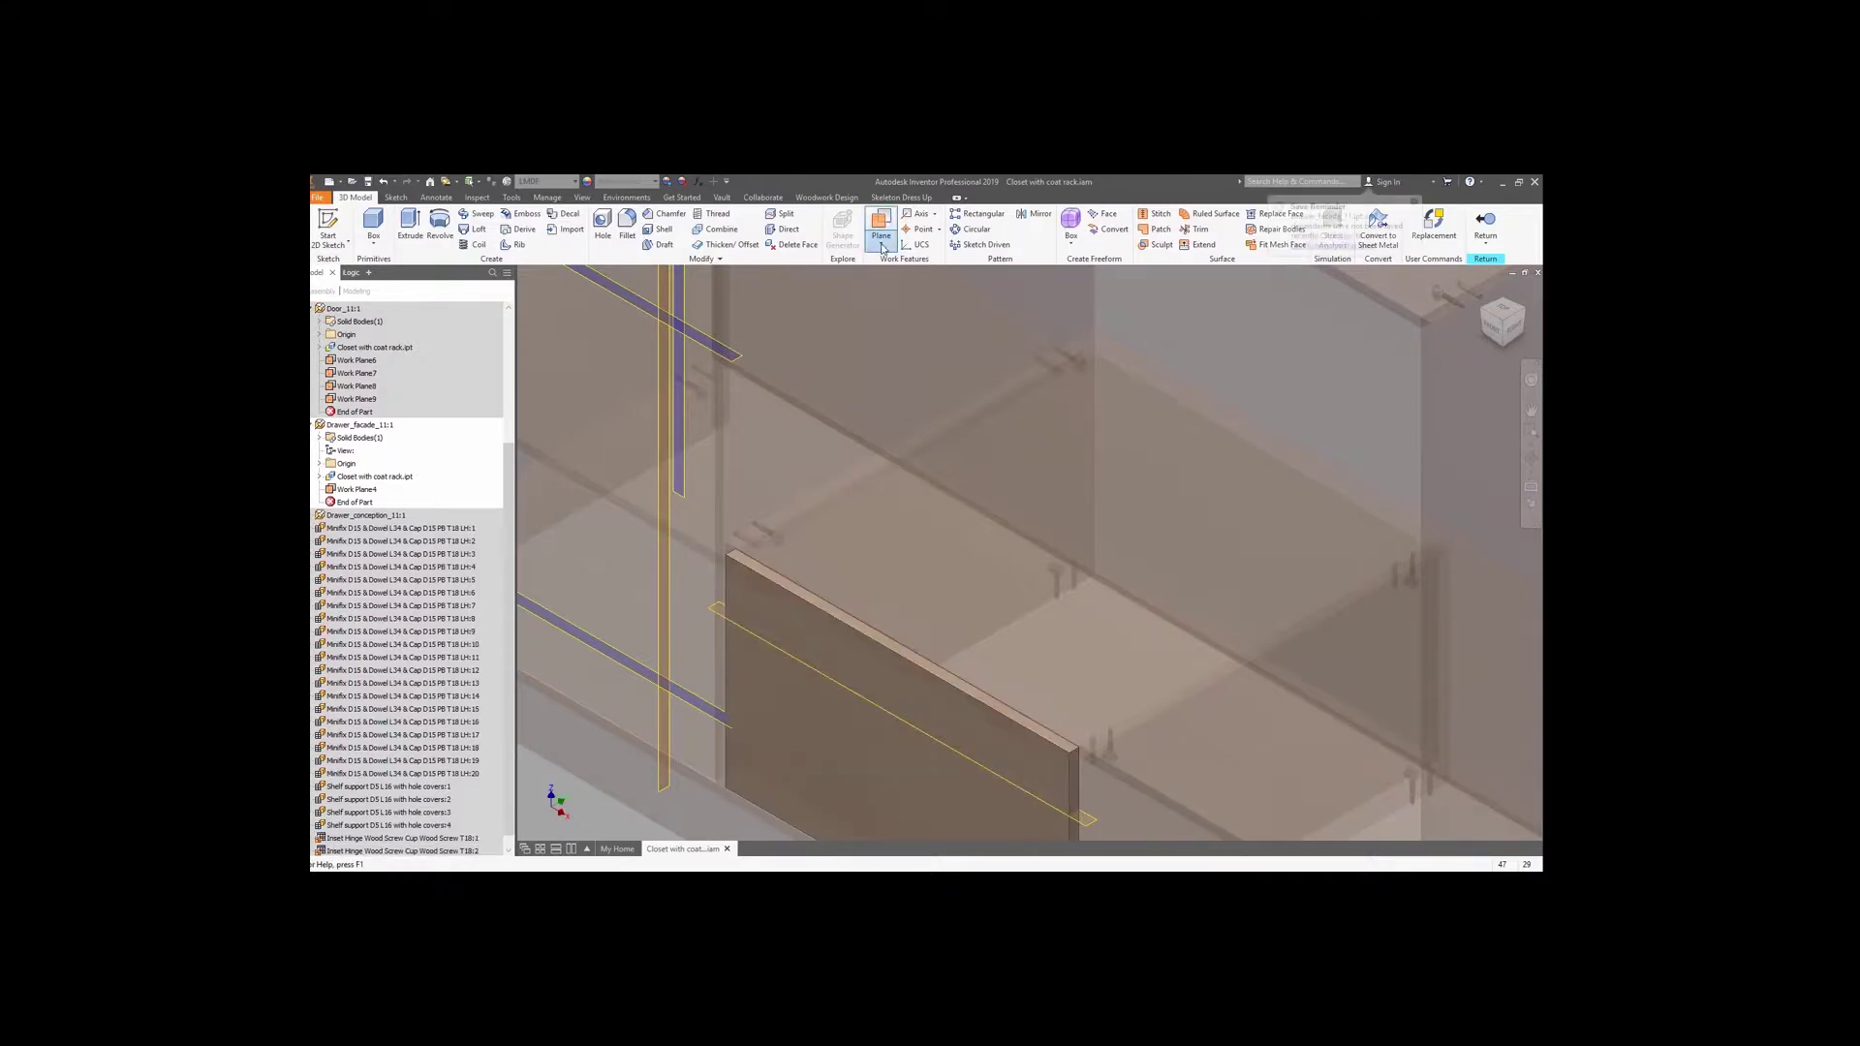
Create a midplane between the drawer facade's two side edge faces and return to the full assembly.
click(881, 249)
click(942, 339)
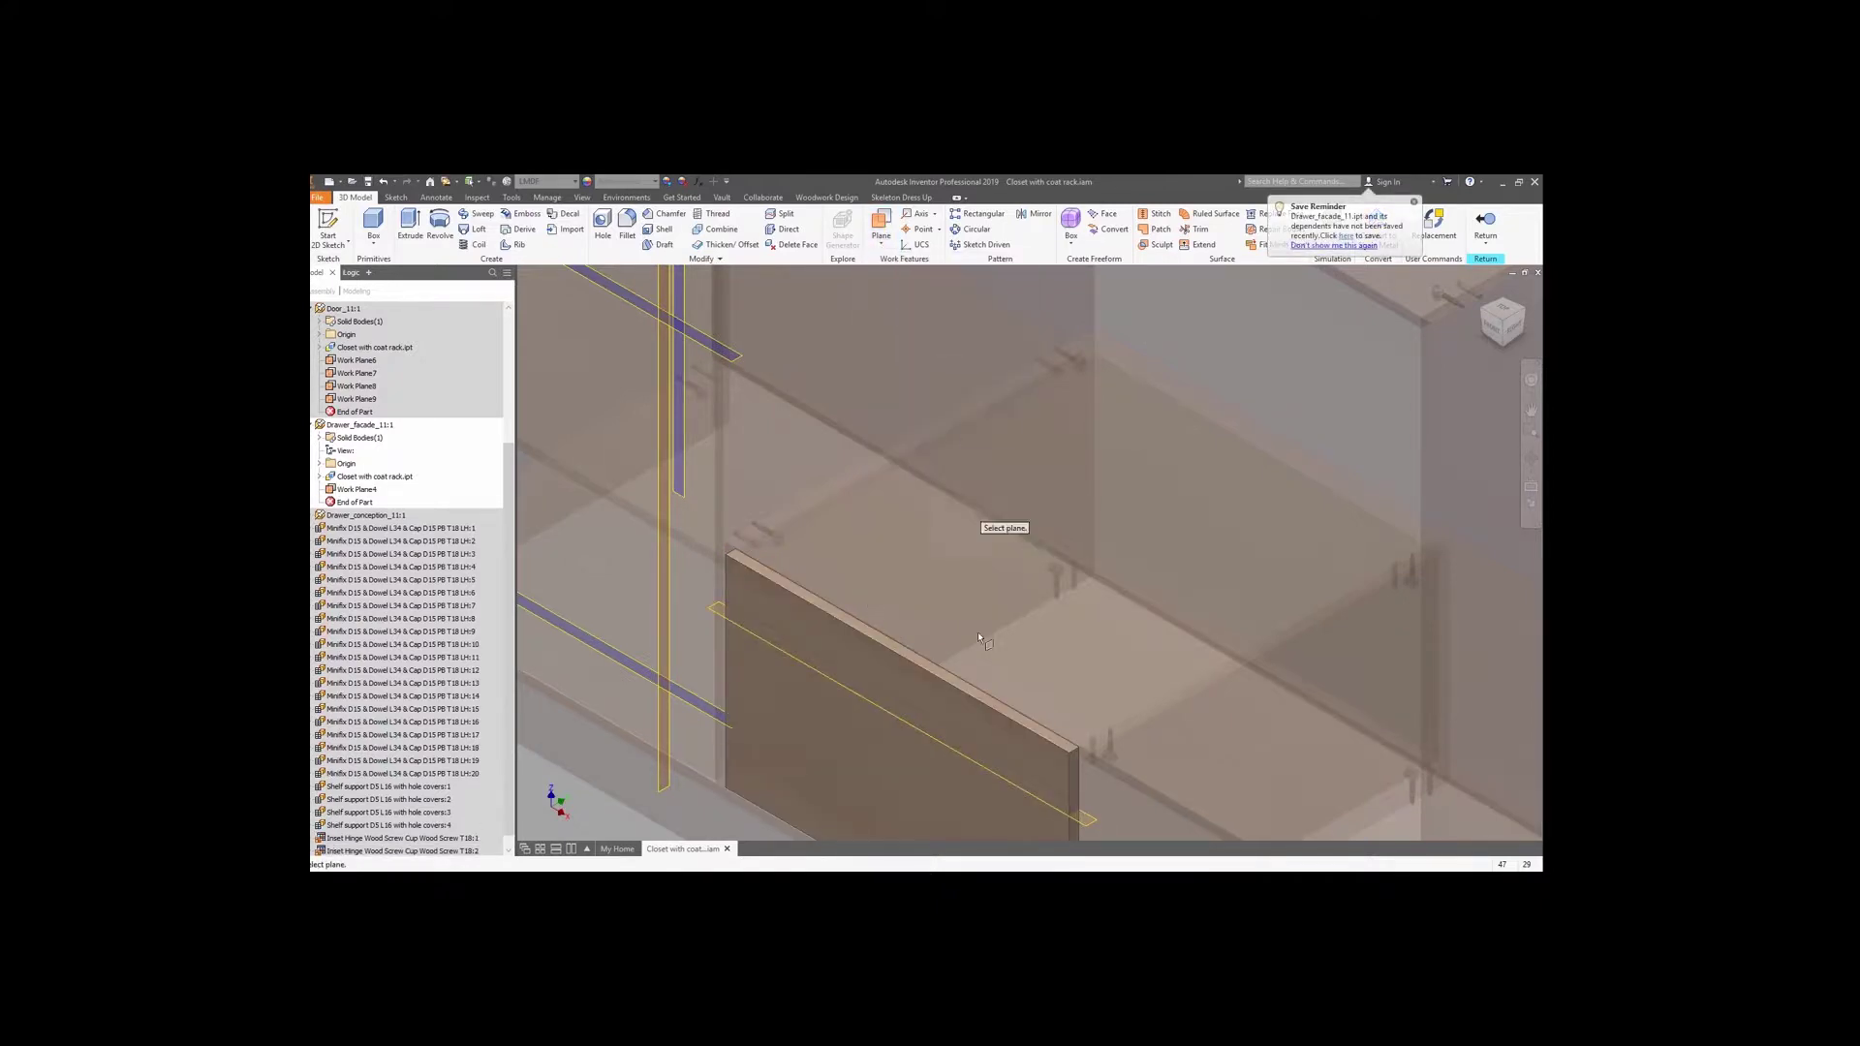
click(1076, 764)
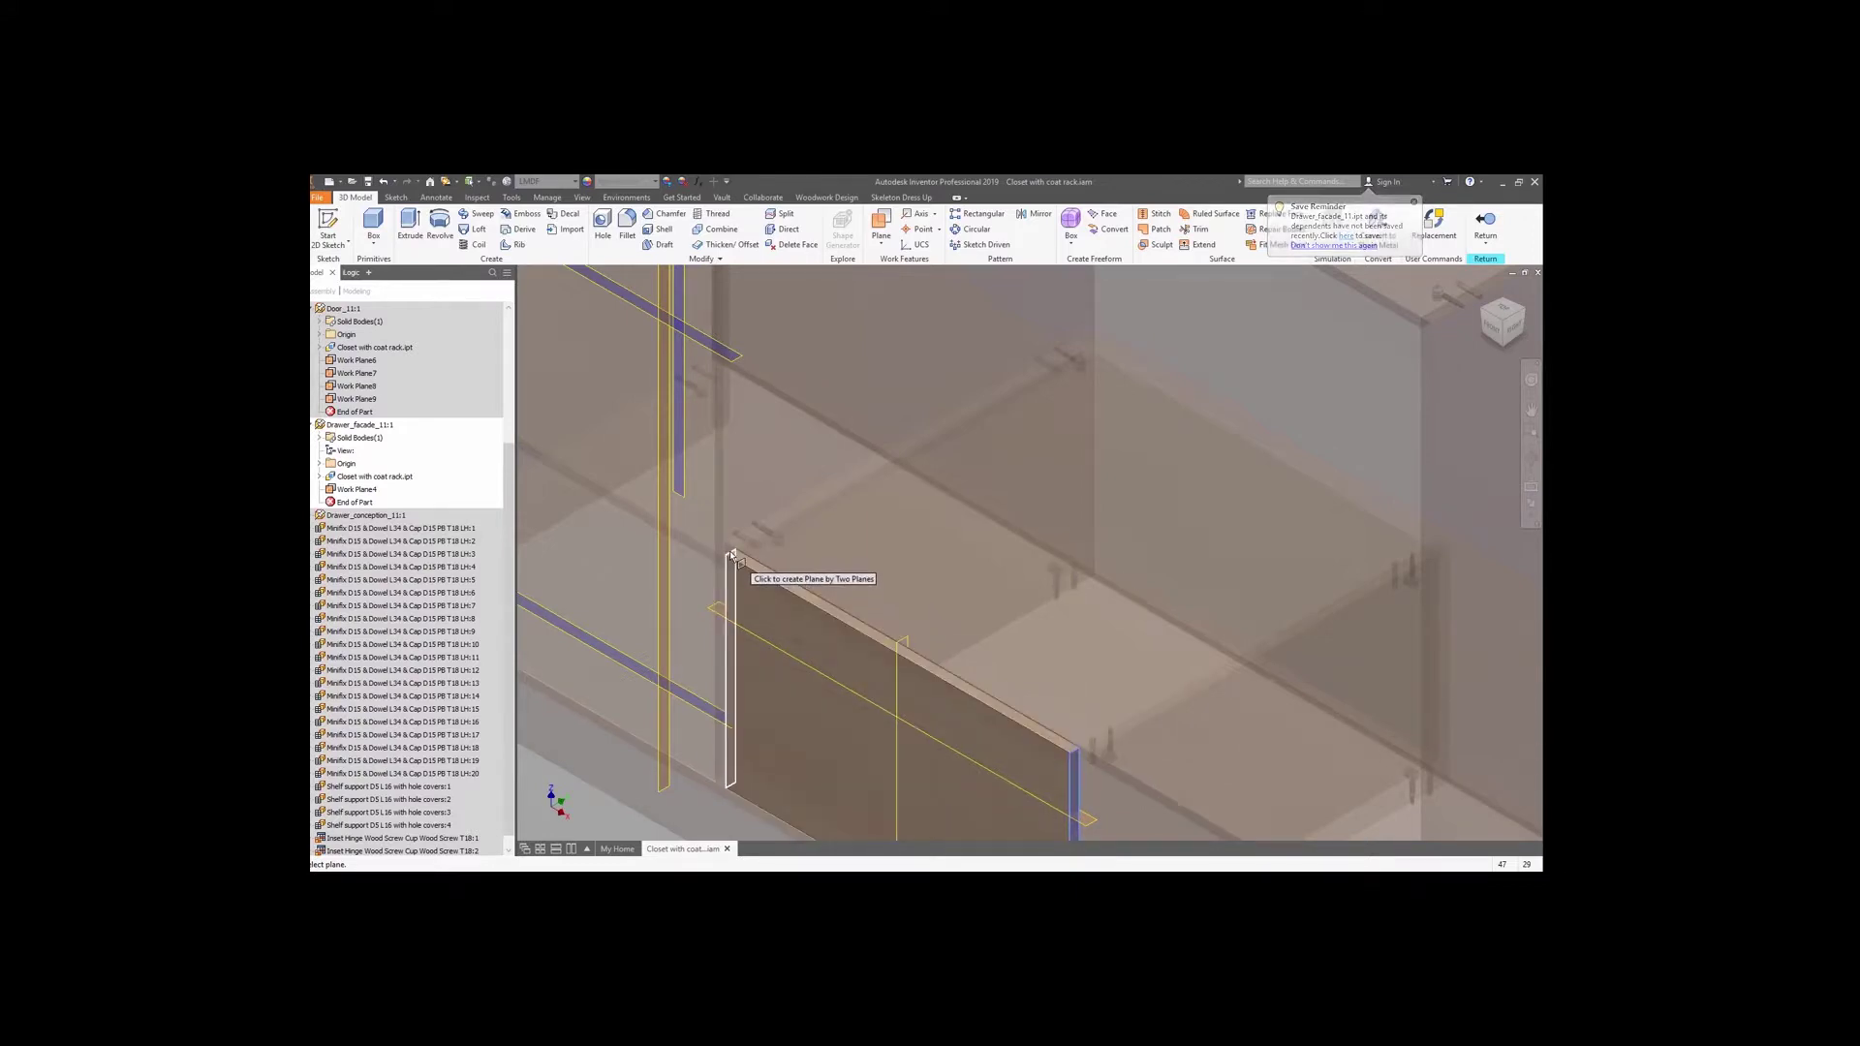
click(731, 563)
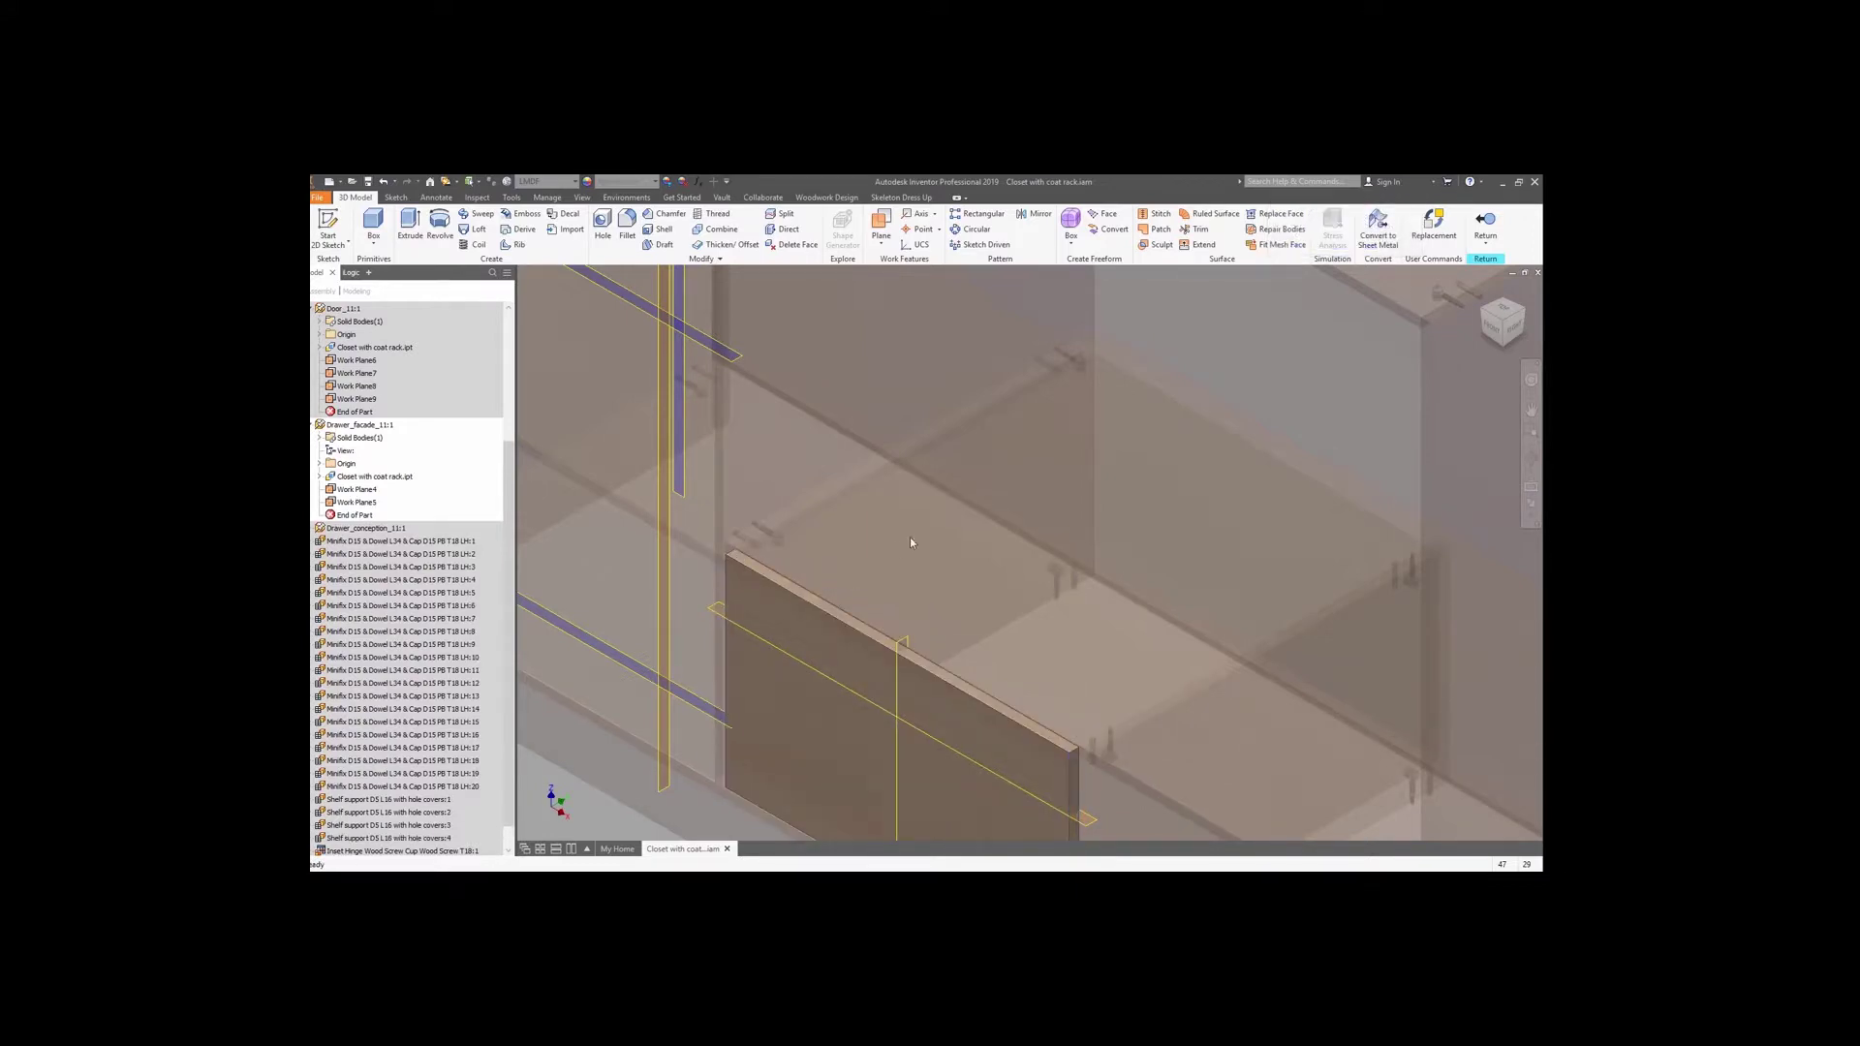
click(1482, 225)
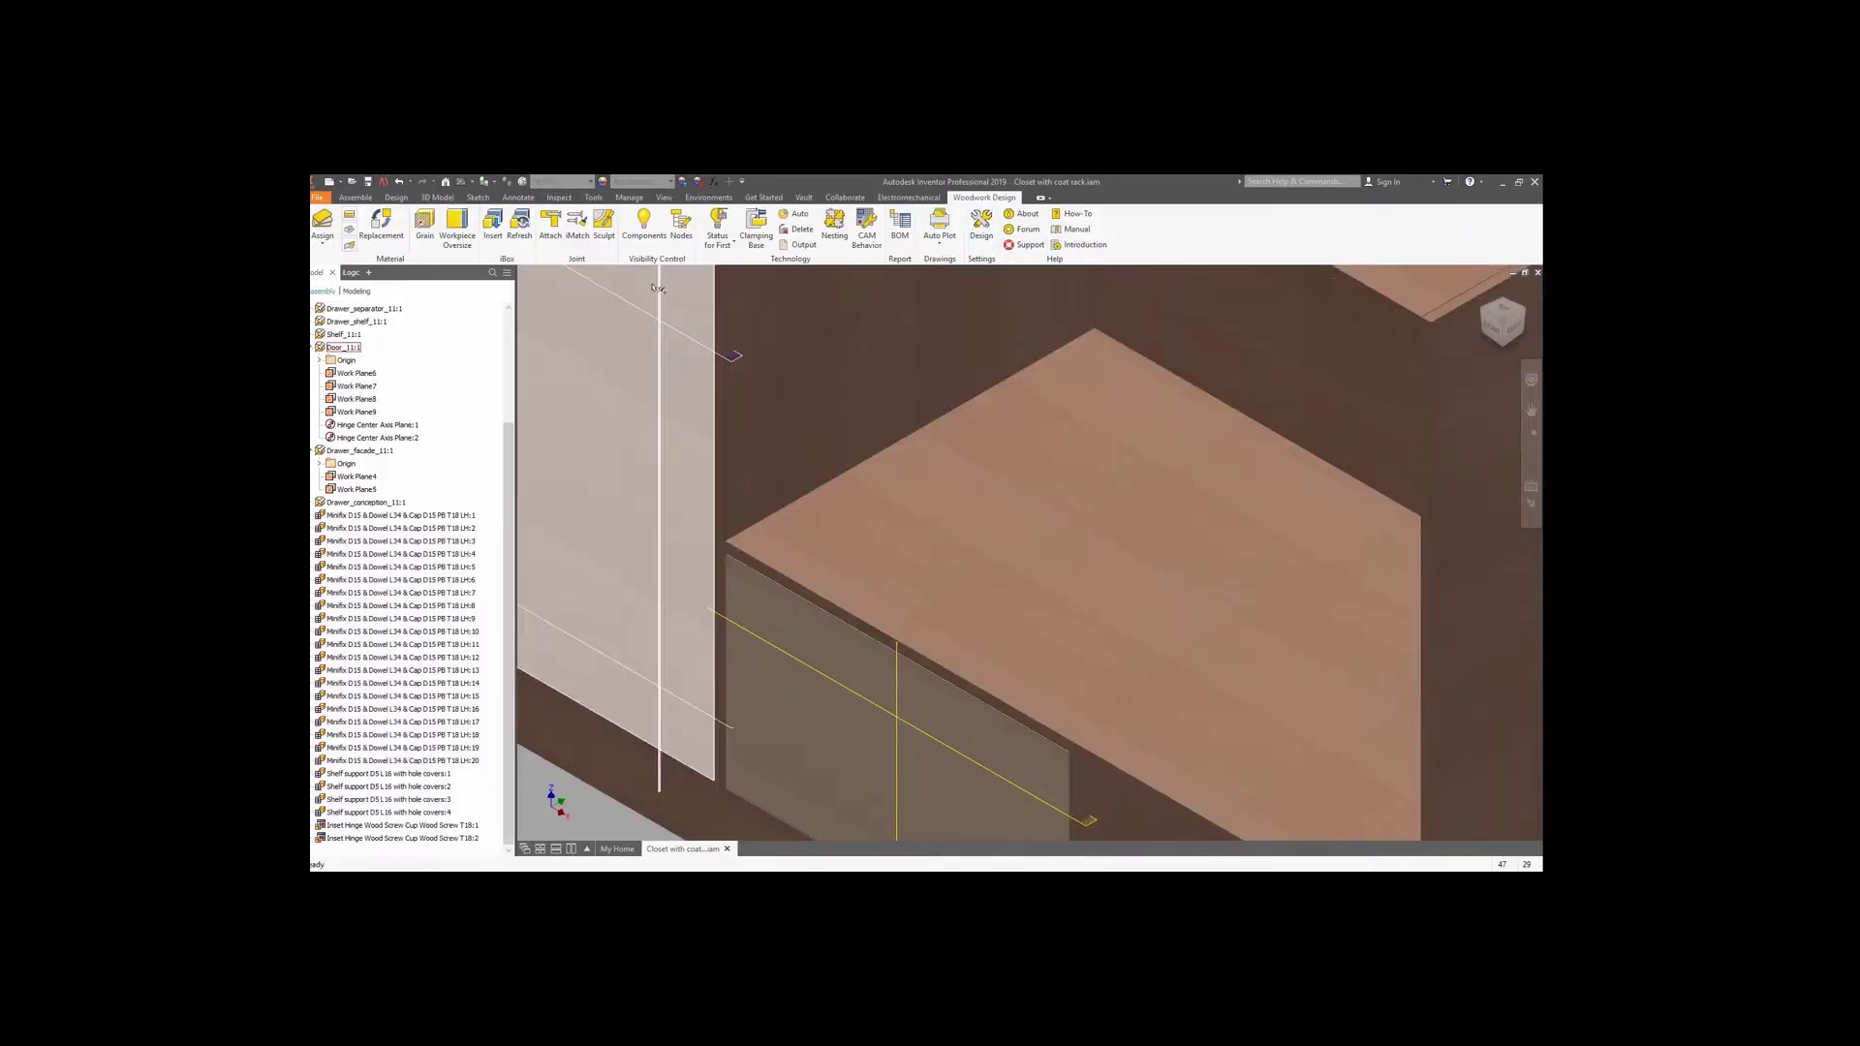
Start Attach and load SQUARE HANDLE.ipt from the library's Handles folder as a regular hardware component with handle length 192.
click(549, 242)
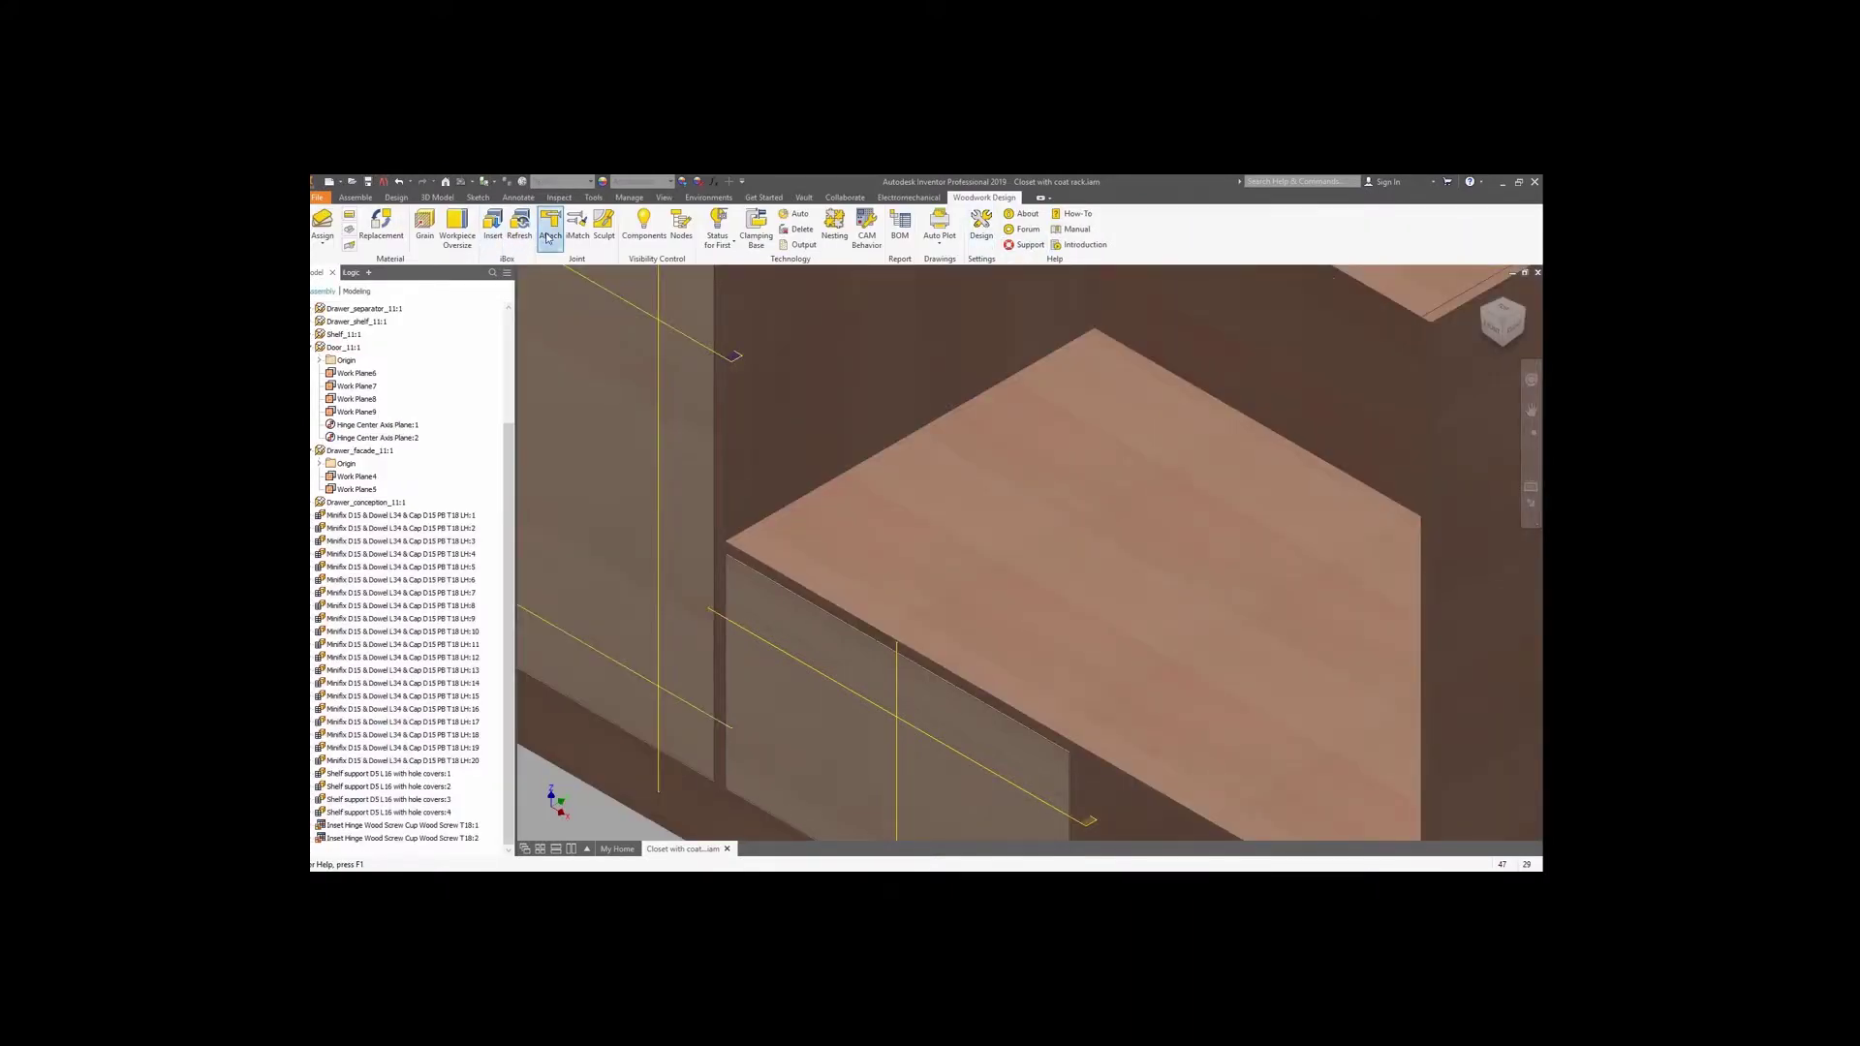
click(444, 374)
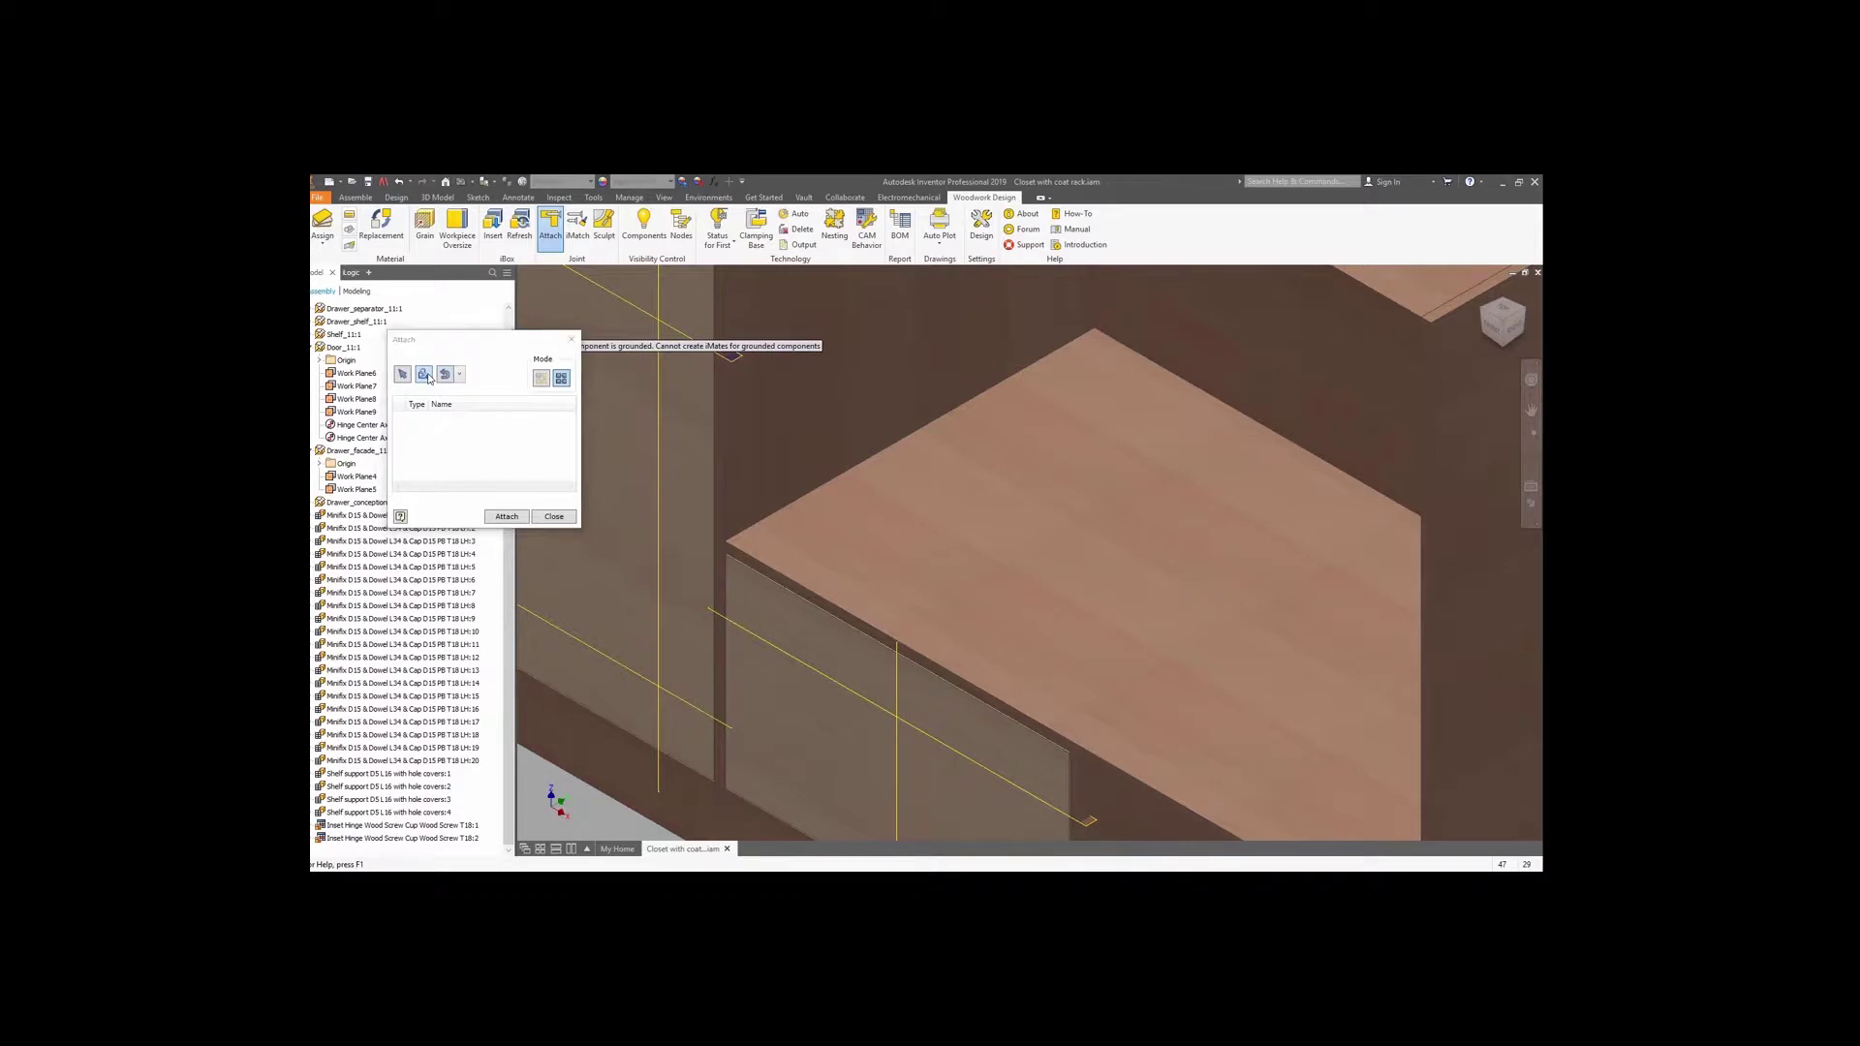
click(352, 411)
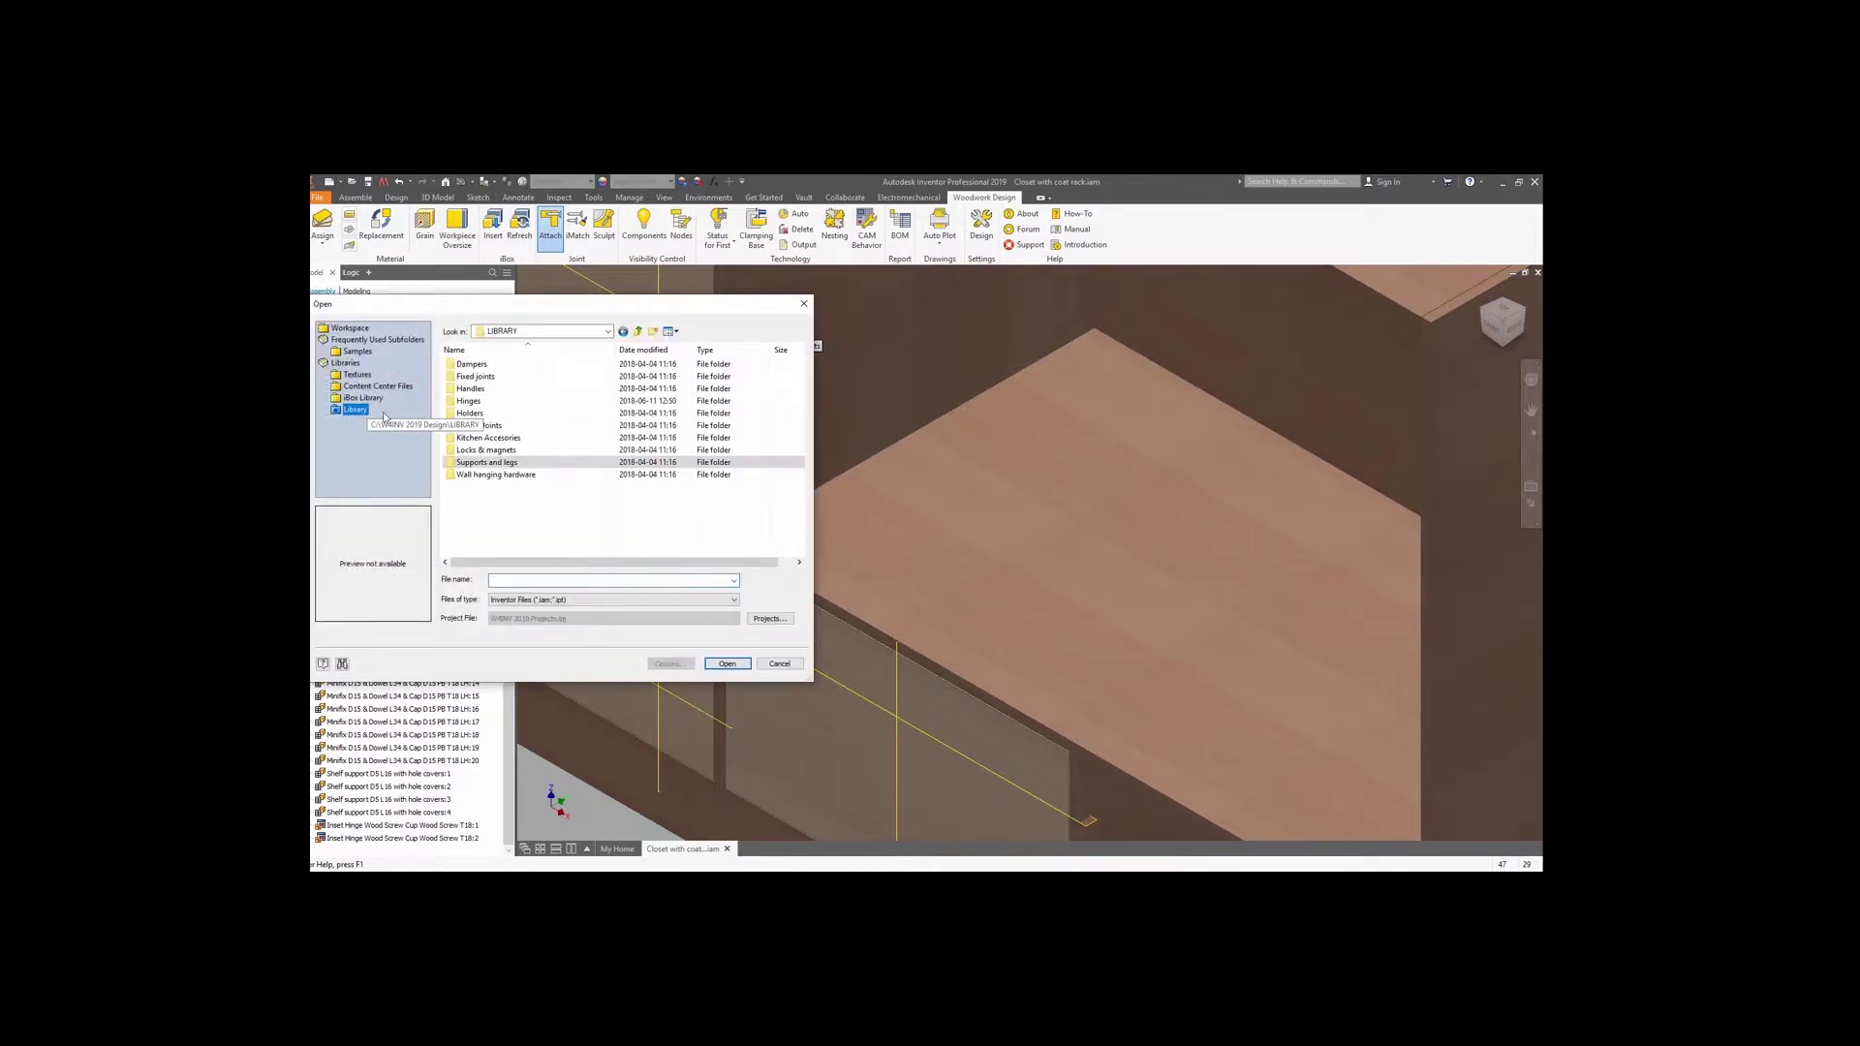
double_click(478, 397)
double_click(492, 365)
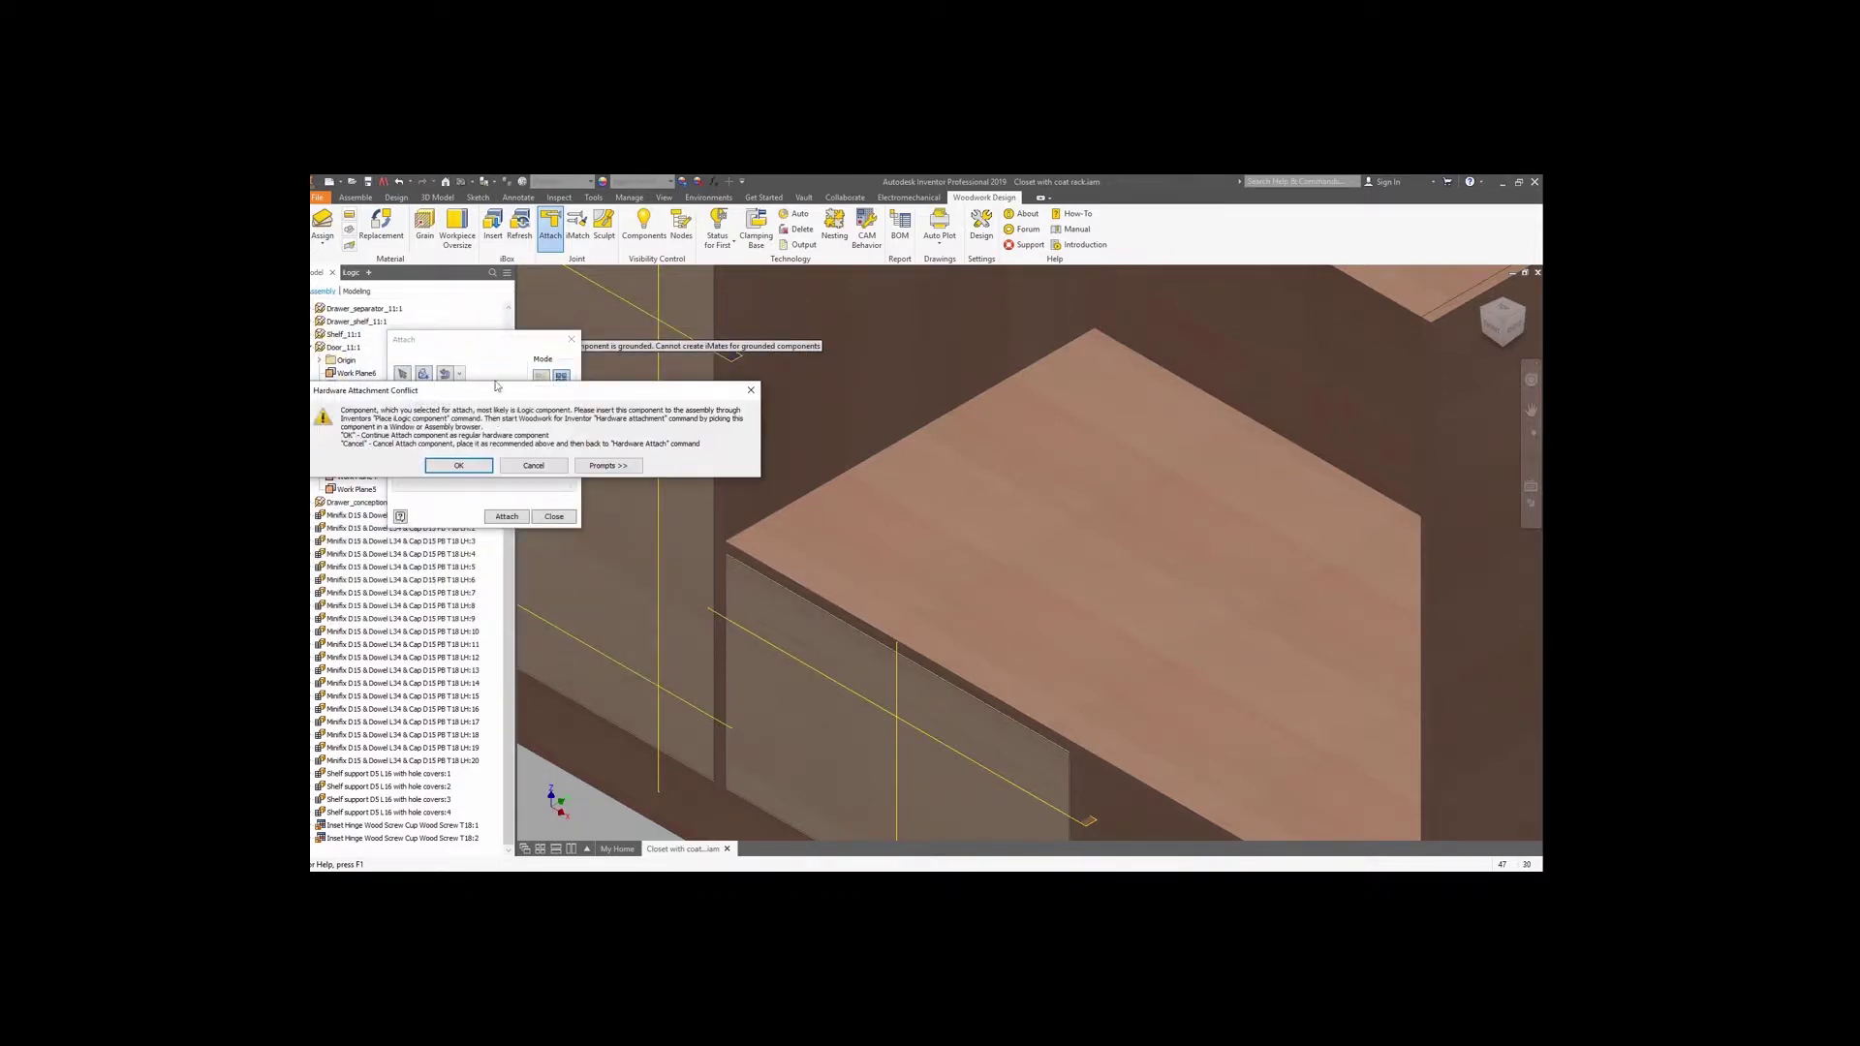
click(459, 466)
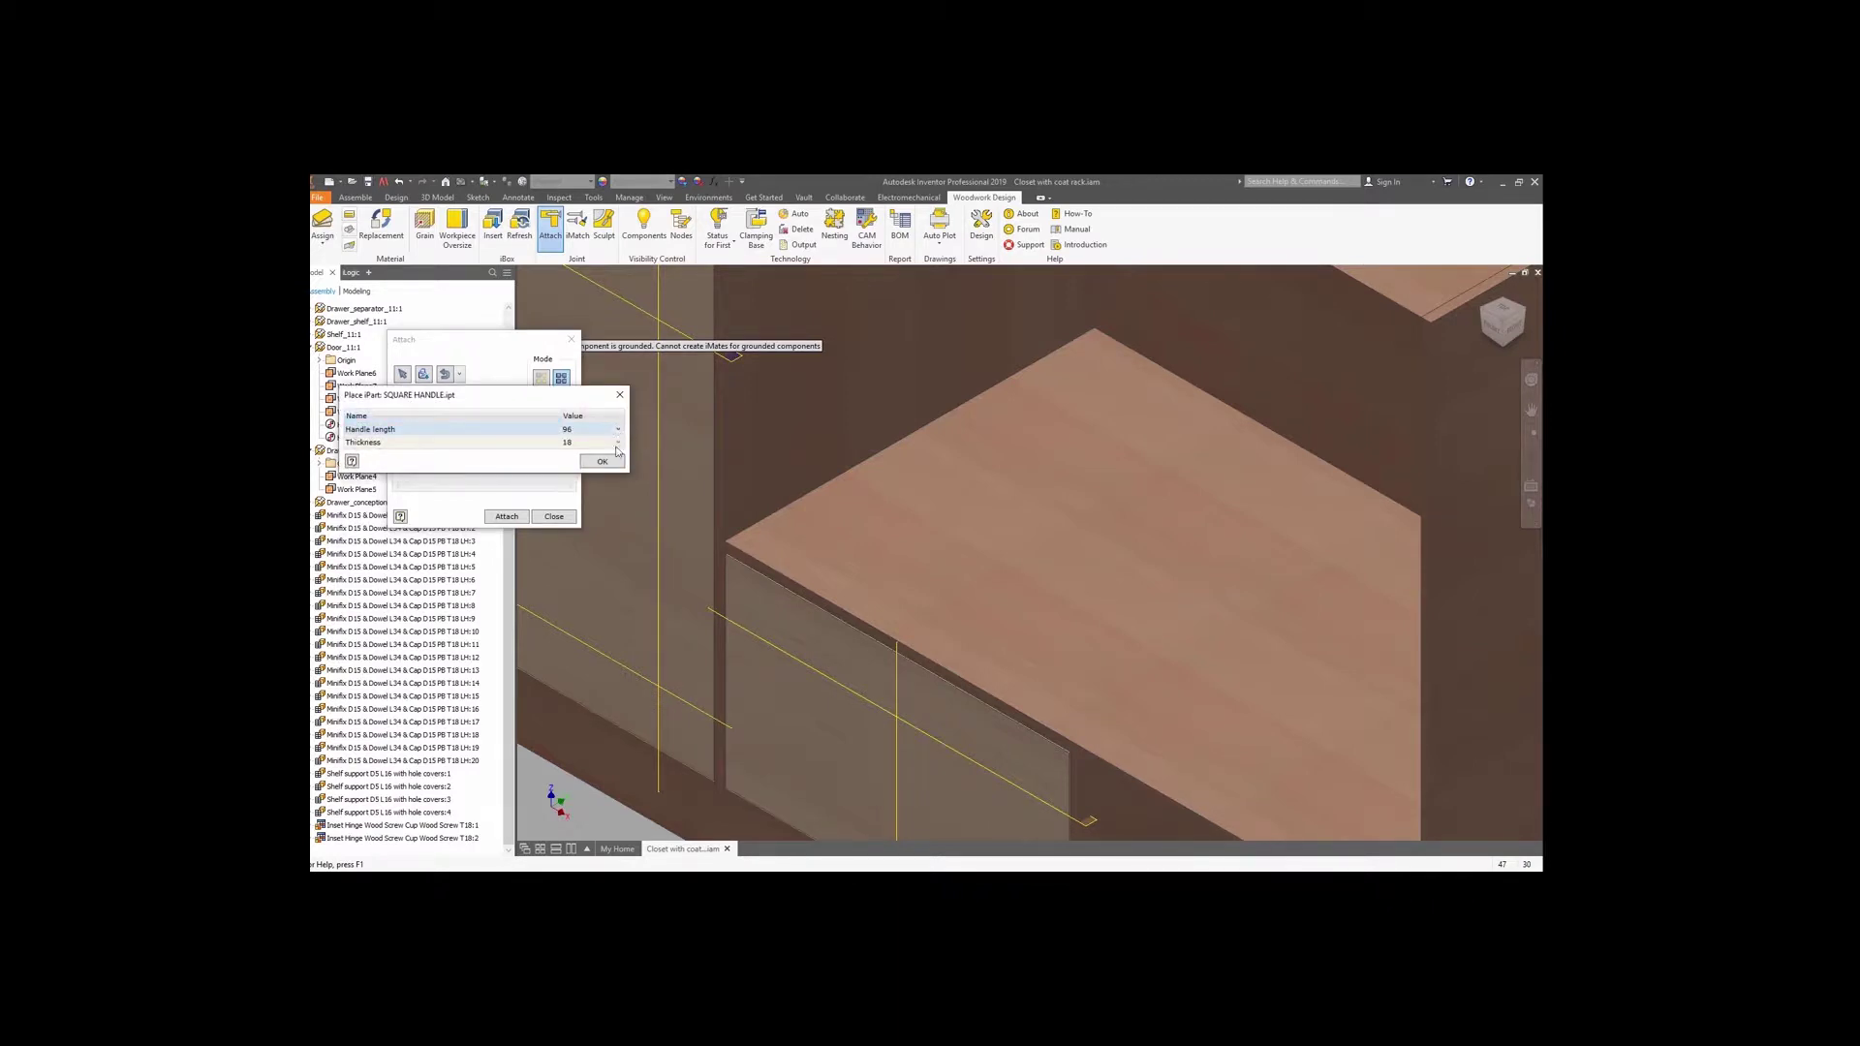
click(617, 430)
click(583, 489)
click(602, 461)
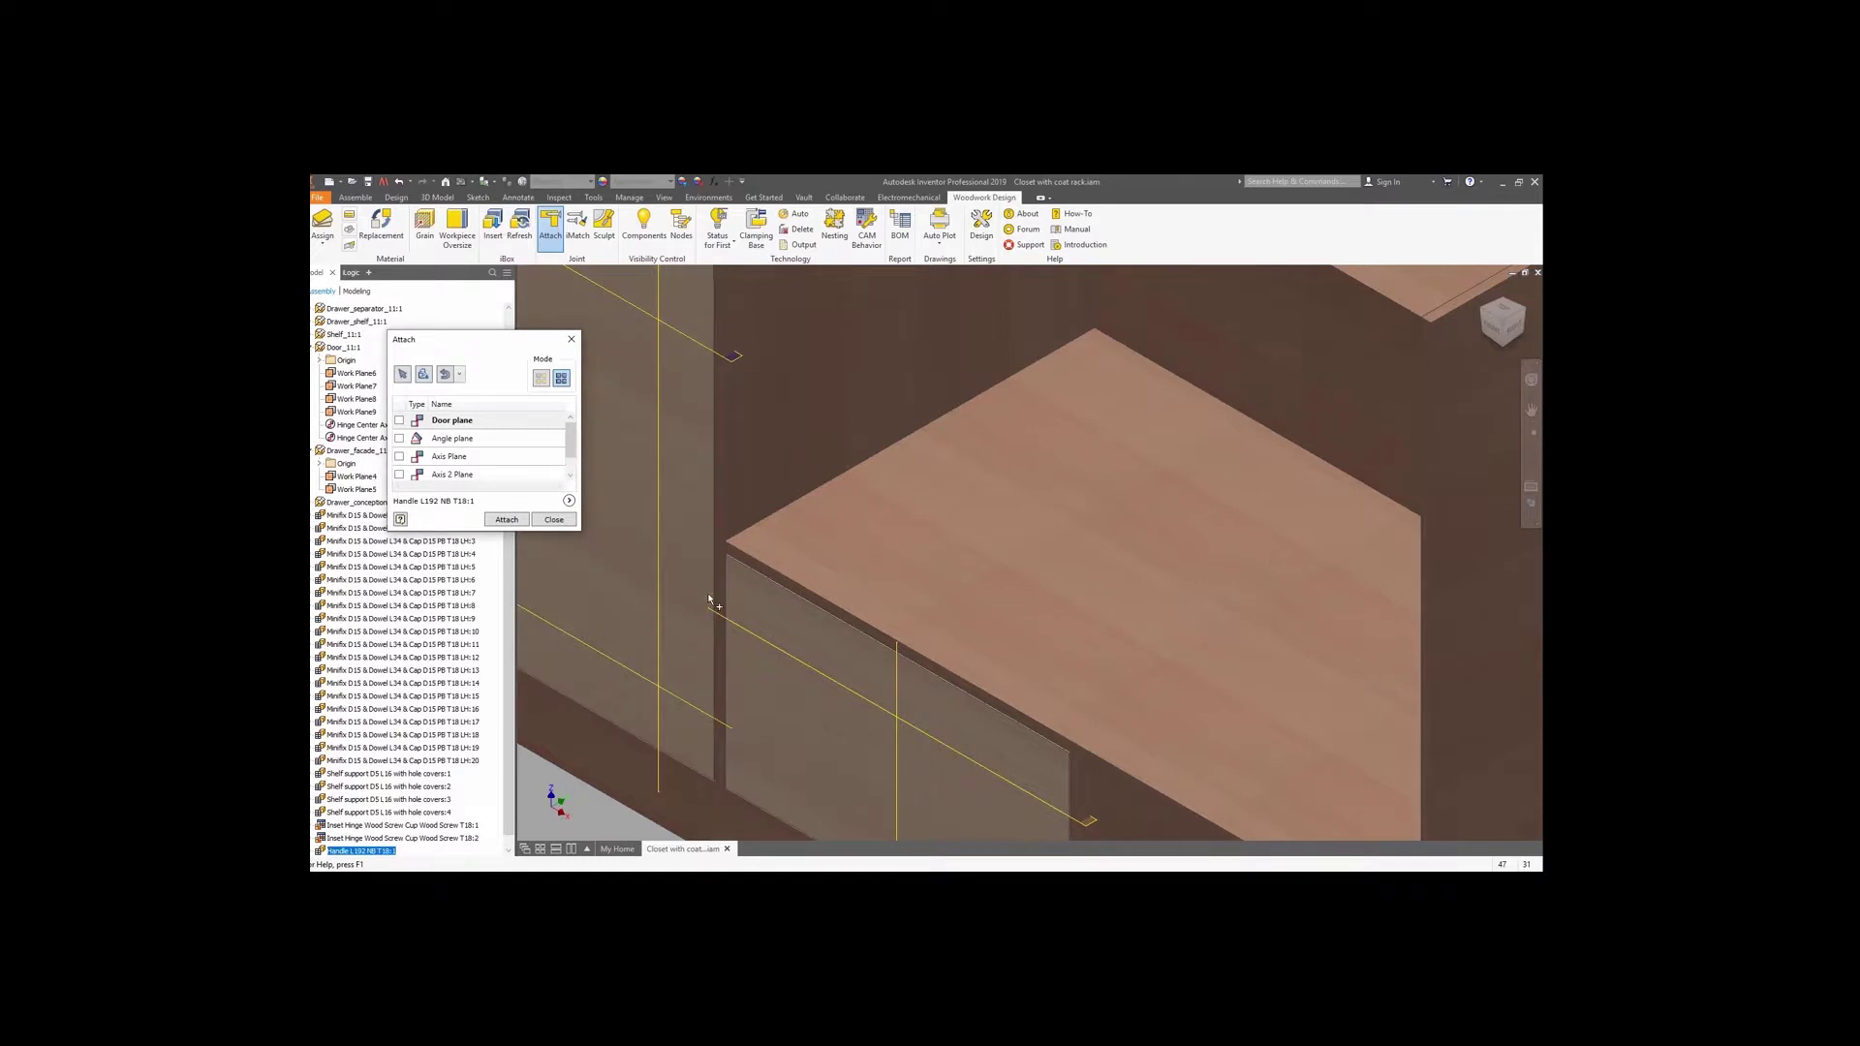
Attach the 192 handle horizontally to the drawer facade using its front face, vertical midplane and horizontal work plane.
click(542, 378)
click(778, 627)
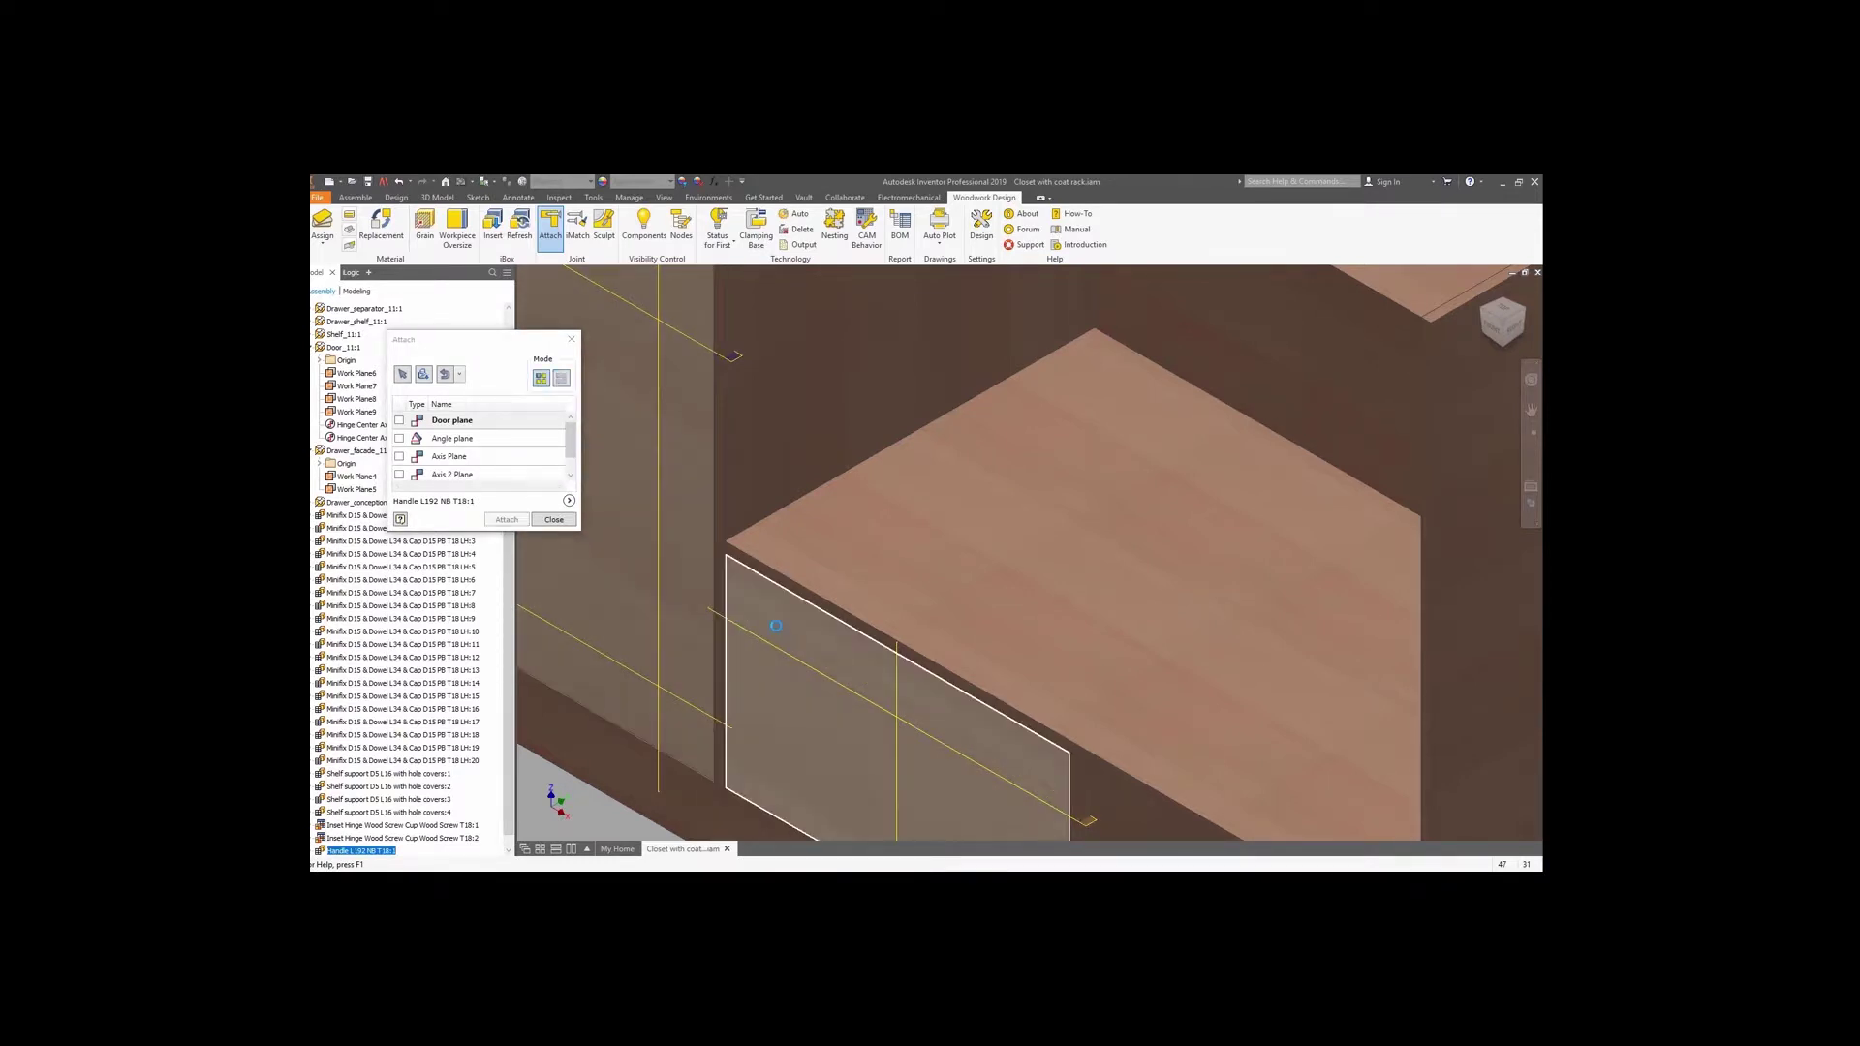
click(865, 691)
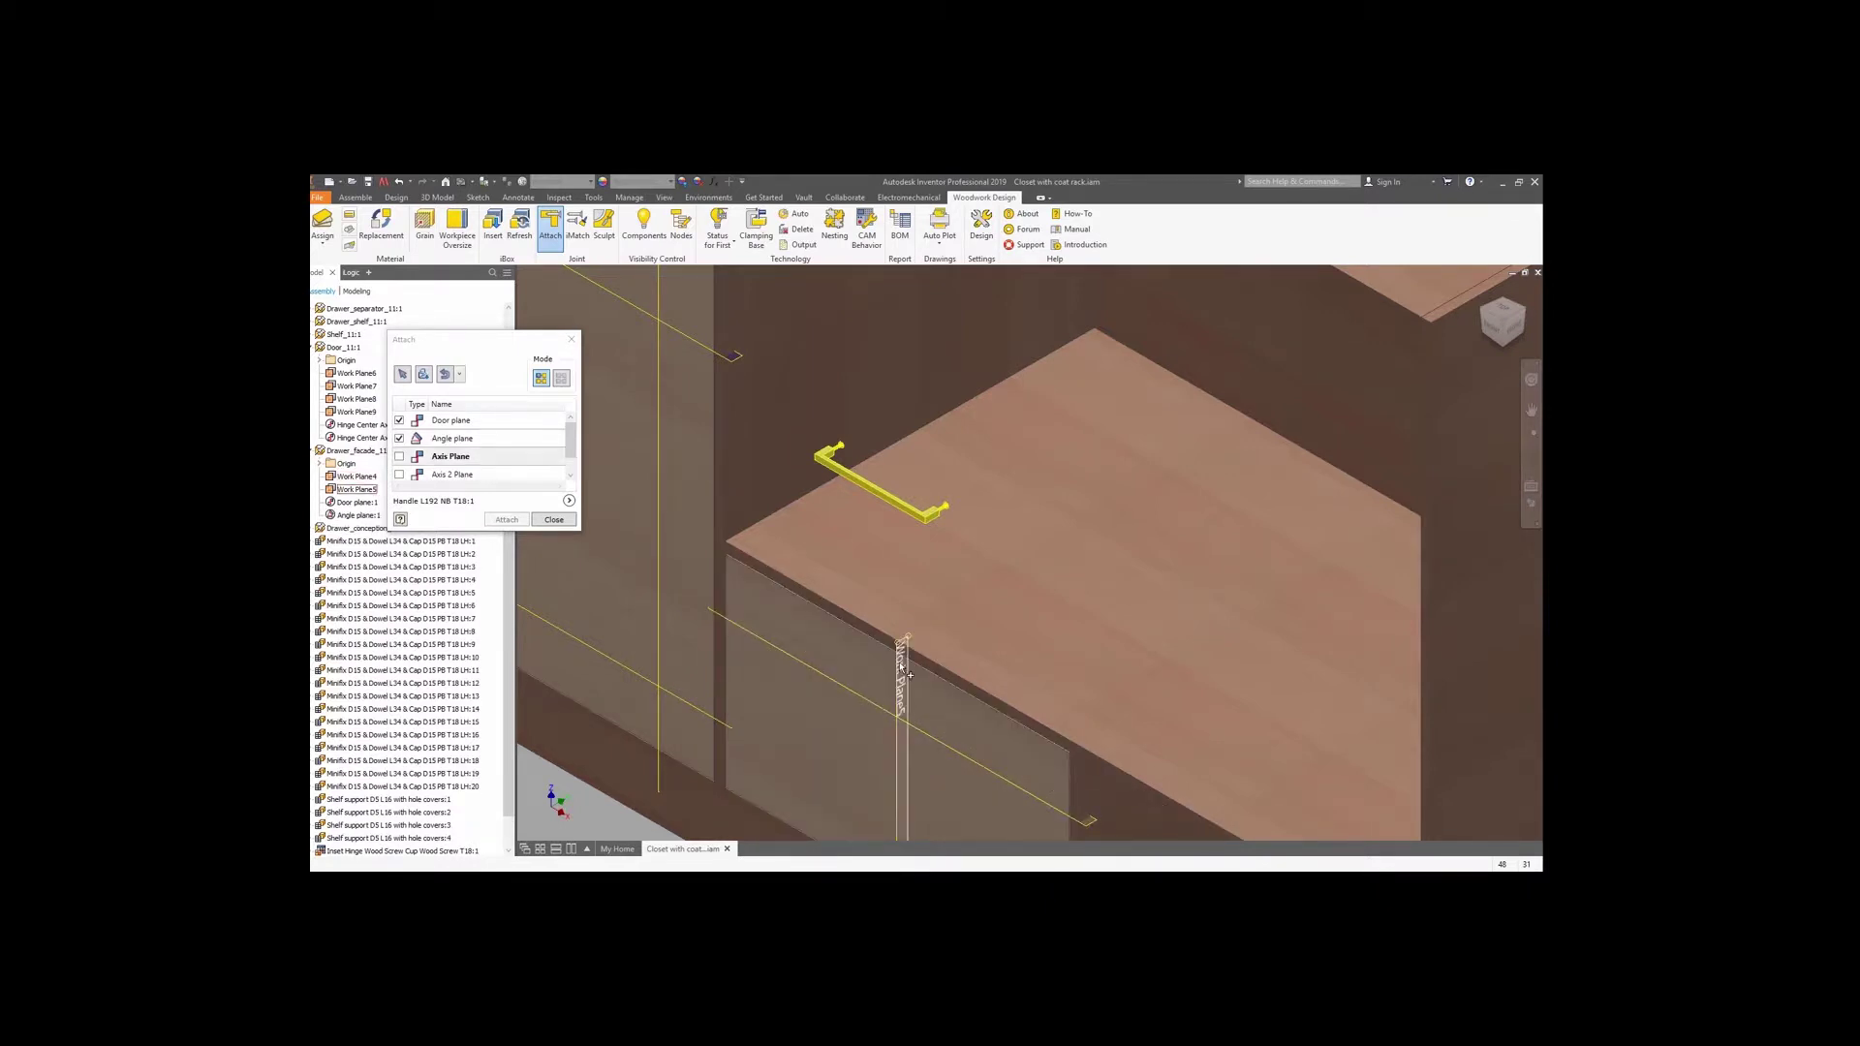
click(897, 663)
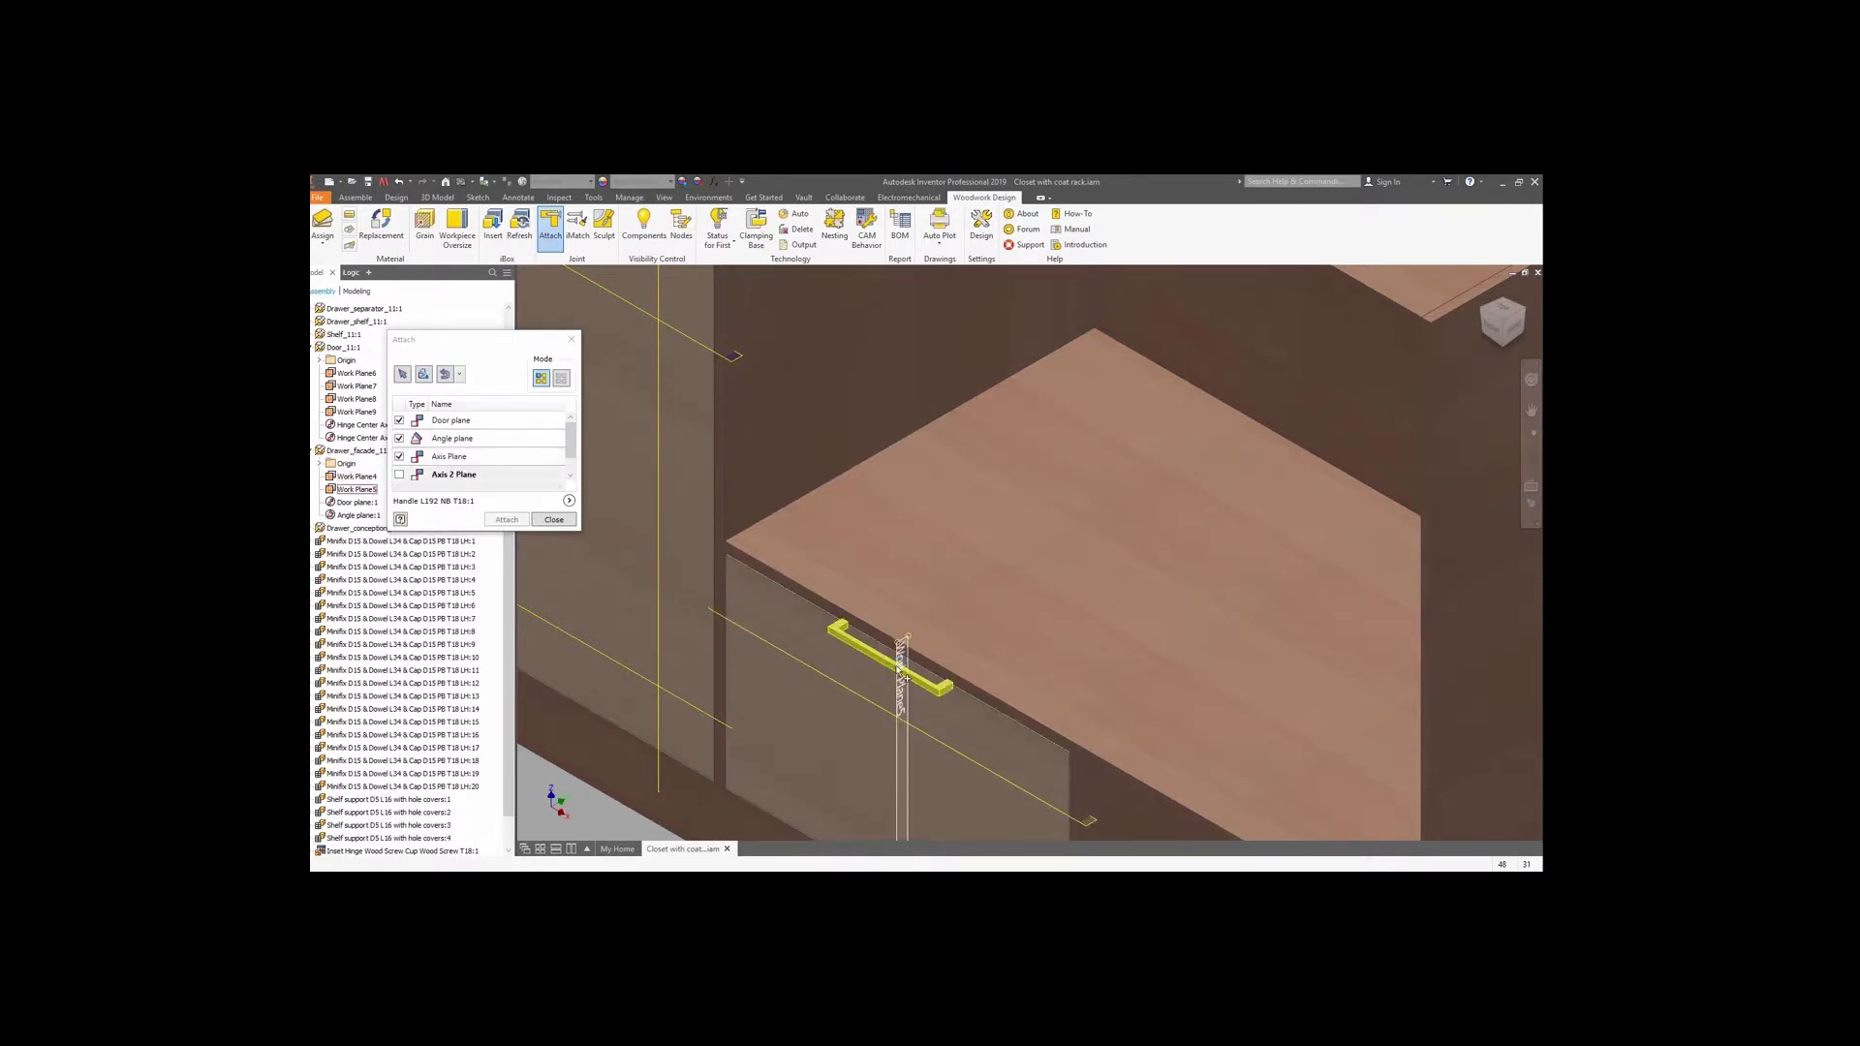
click(869, 702)
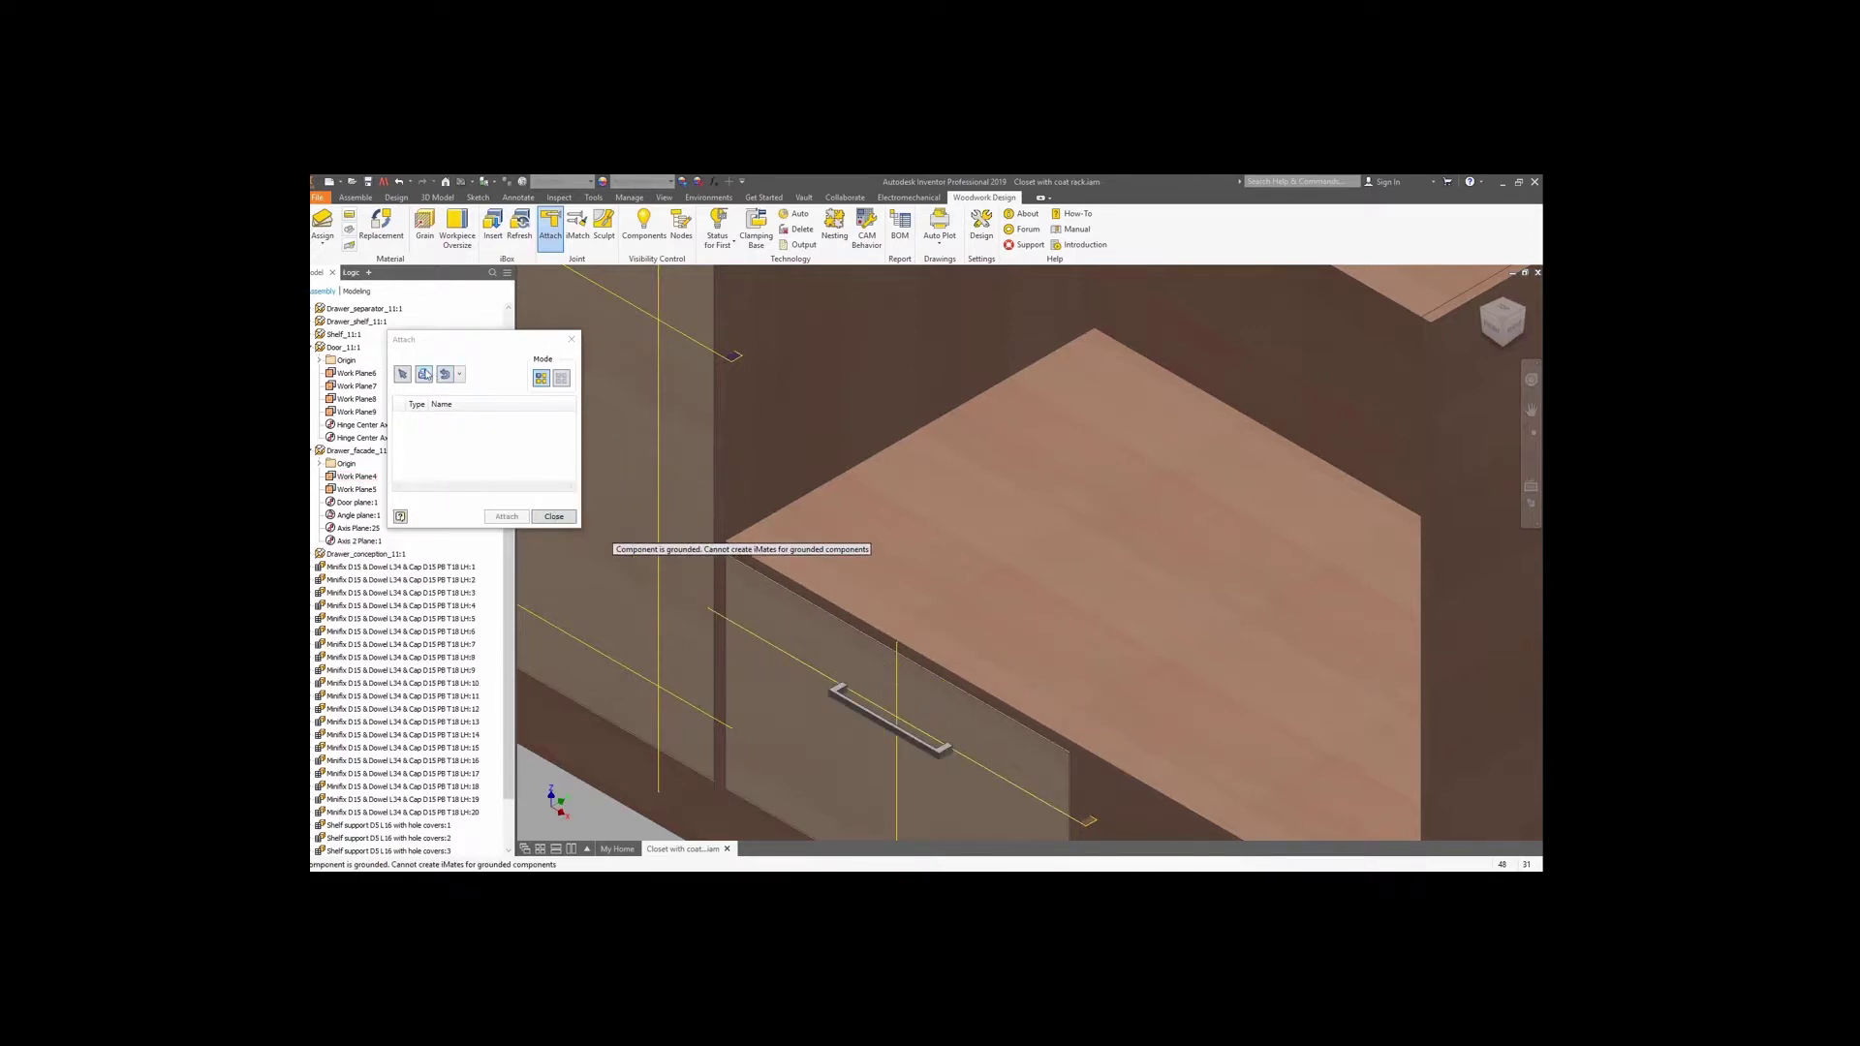
Load another SQUARE HANDLE.ipt from the library's Handles folder with handle length 256 and thickness 18.
click(425, 375)
click(358, 409)
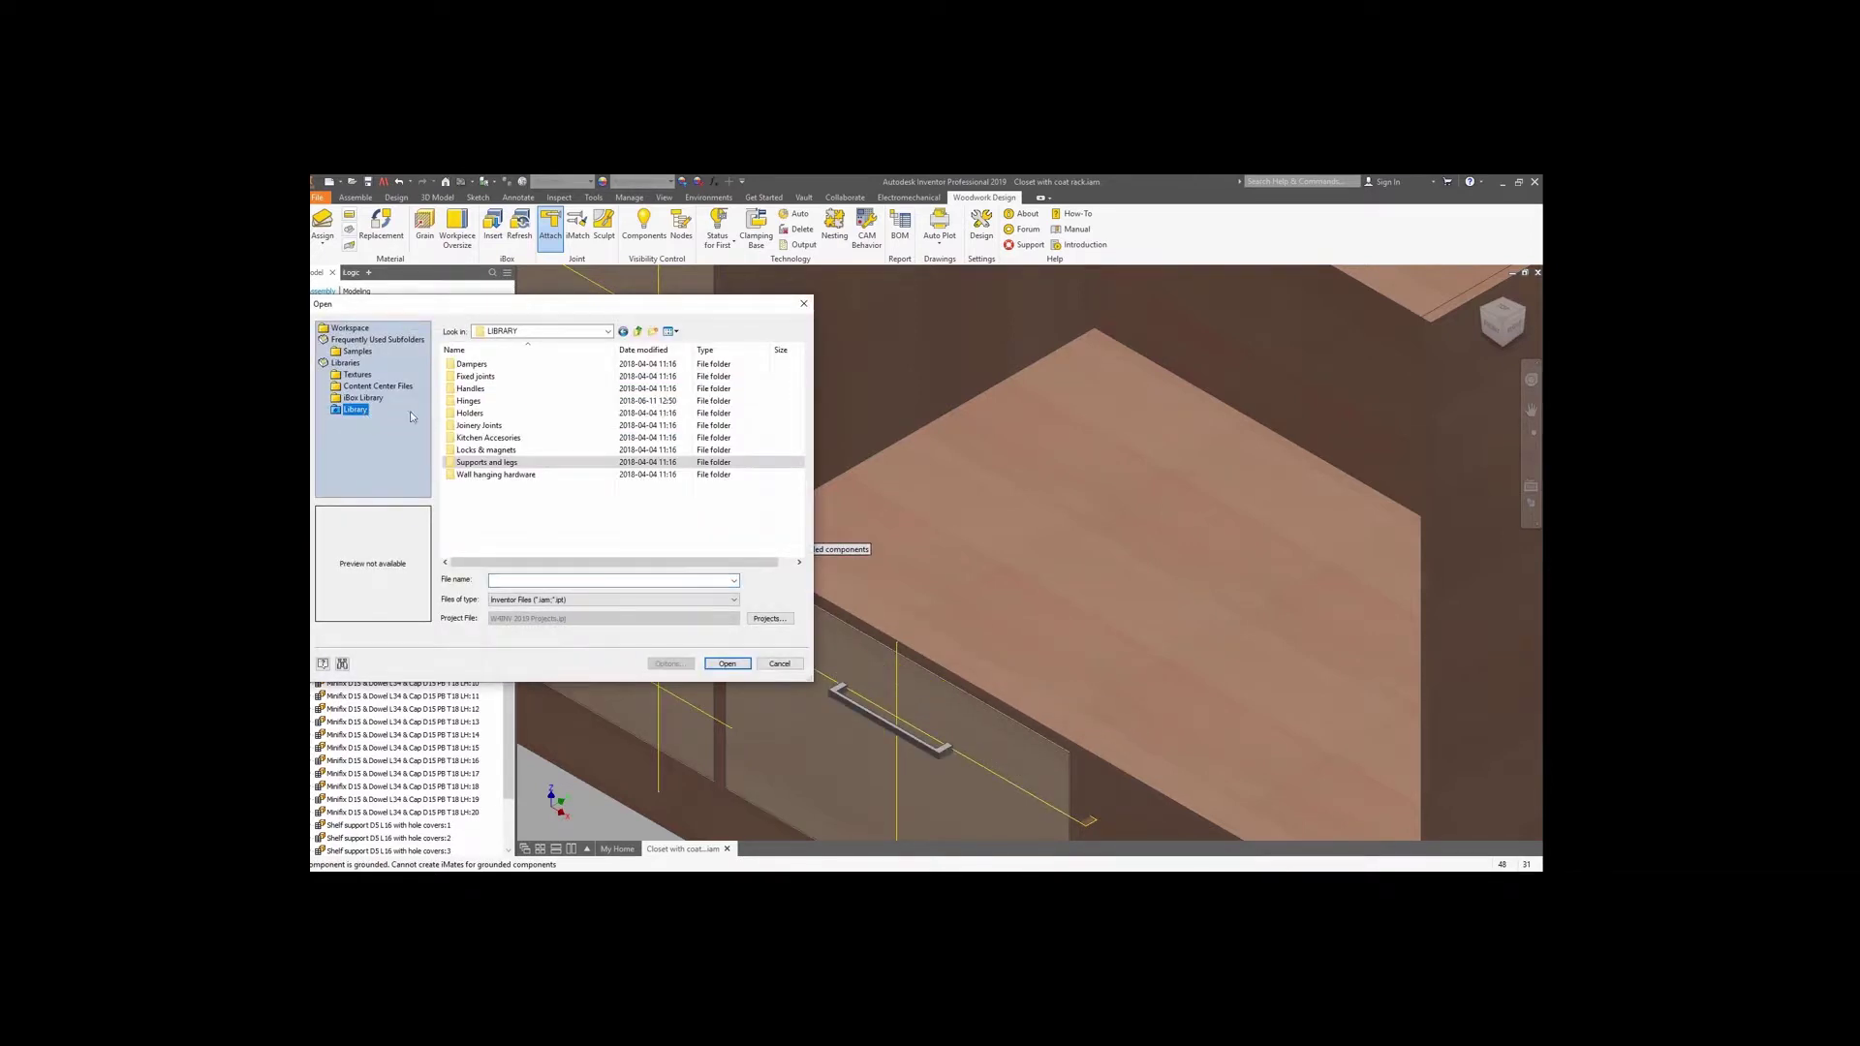
double_click(473, 390)
click(487, 368)
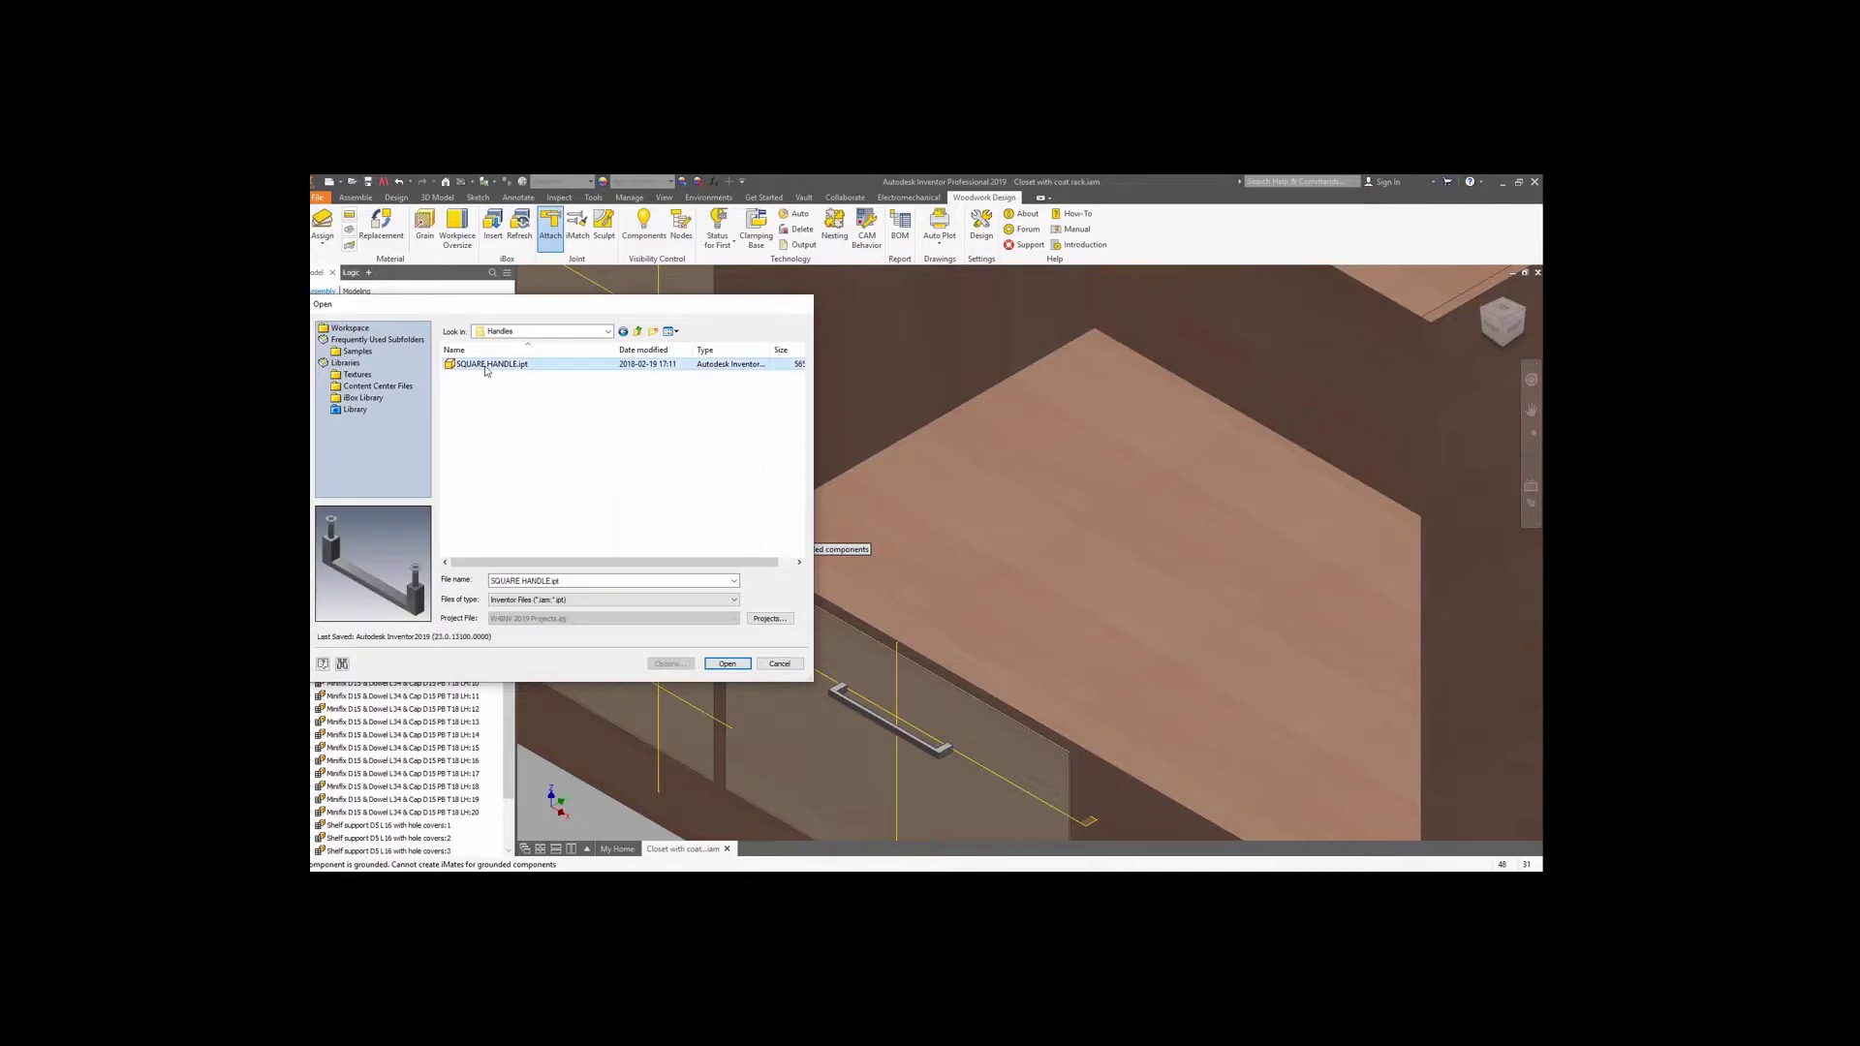
double_click(486, 366)
click(459, 466)
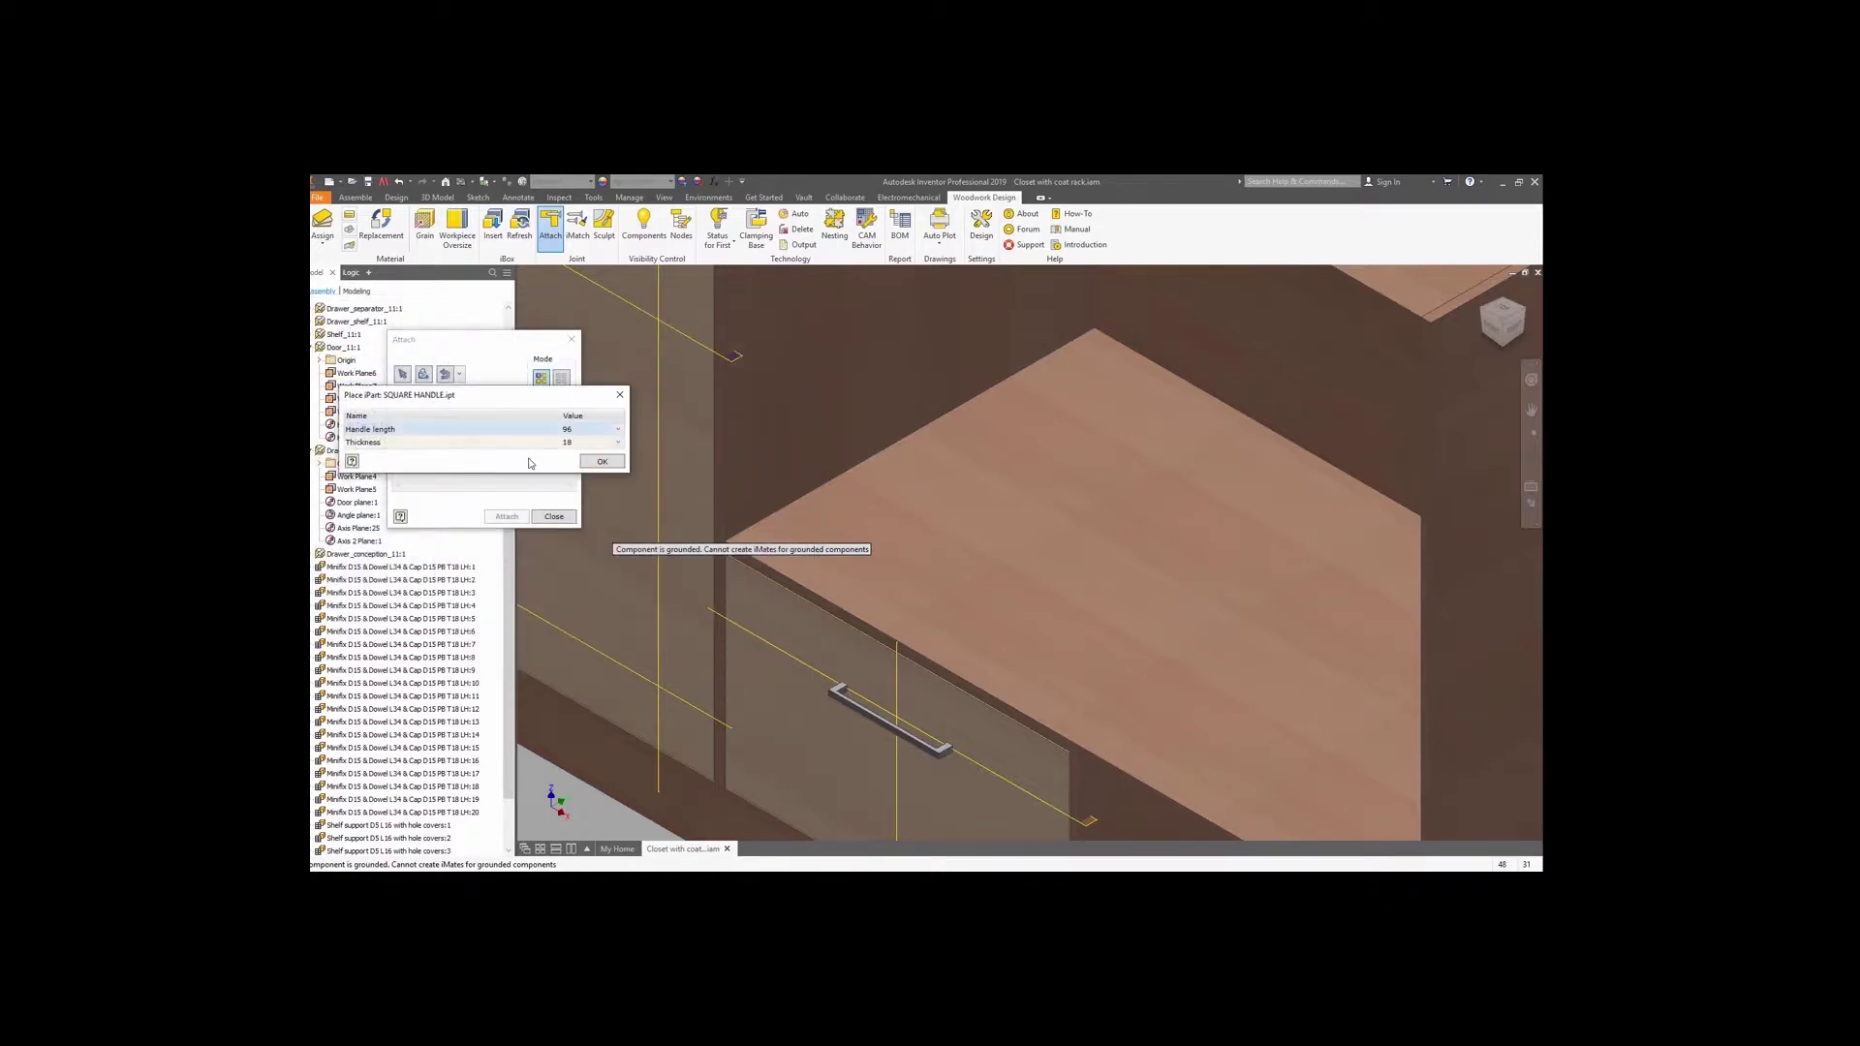
click(619, 430)
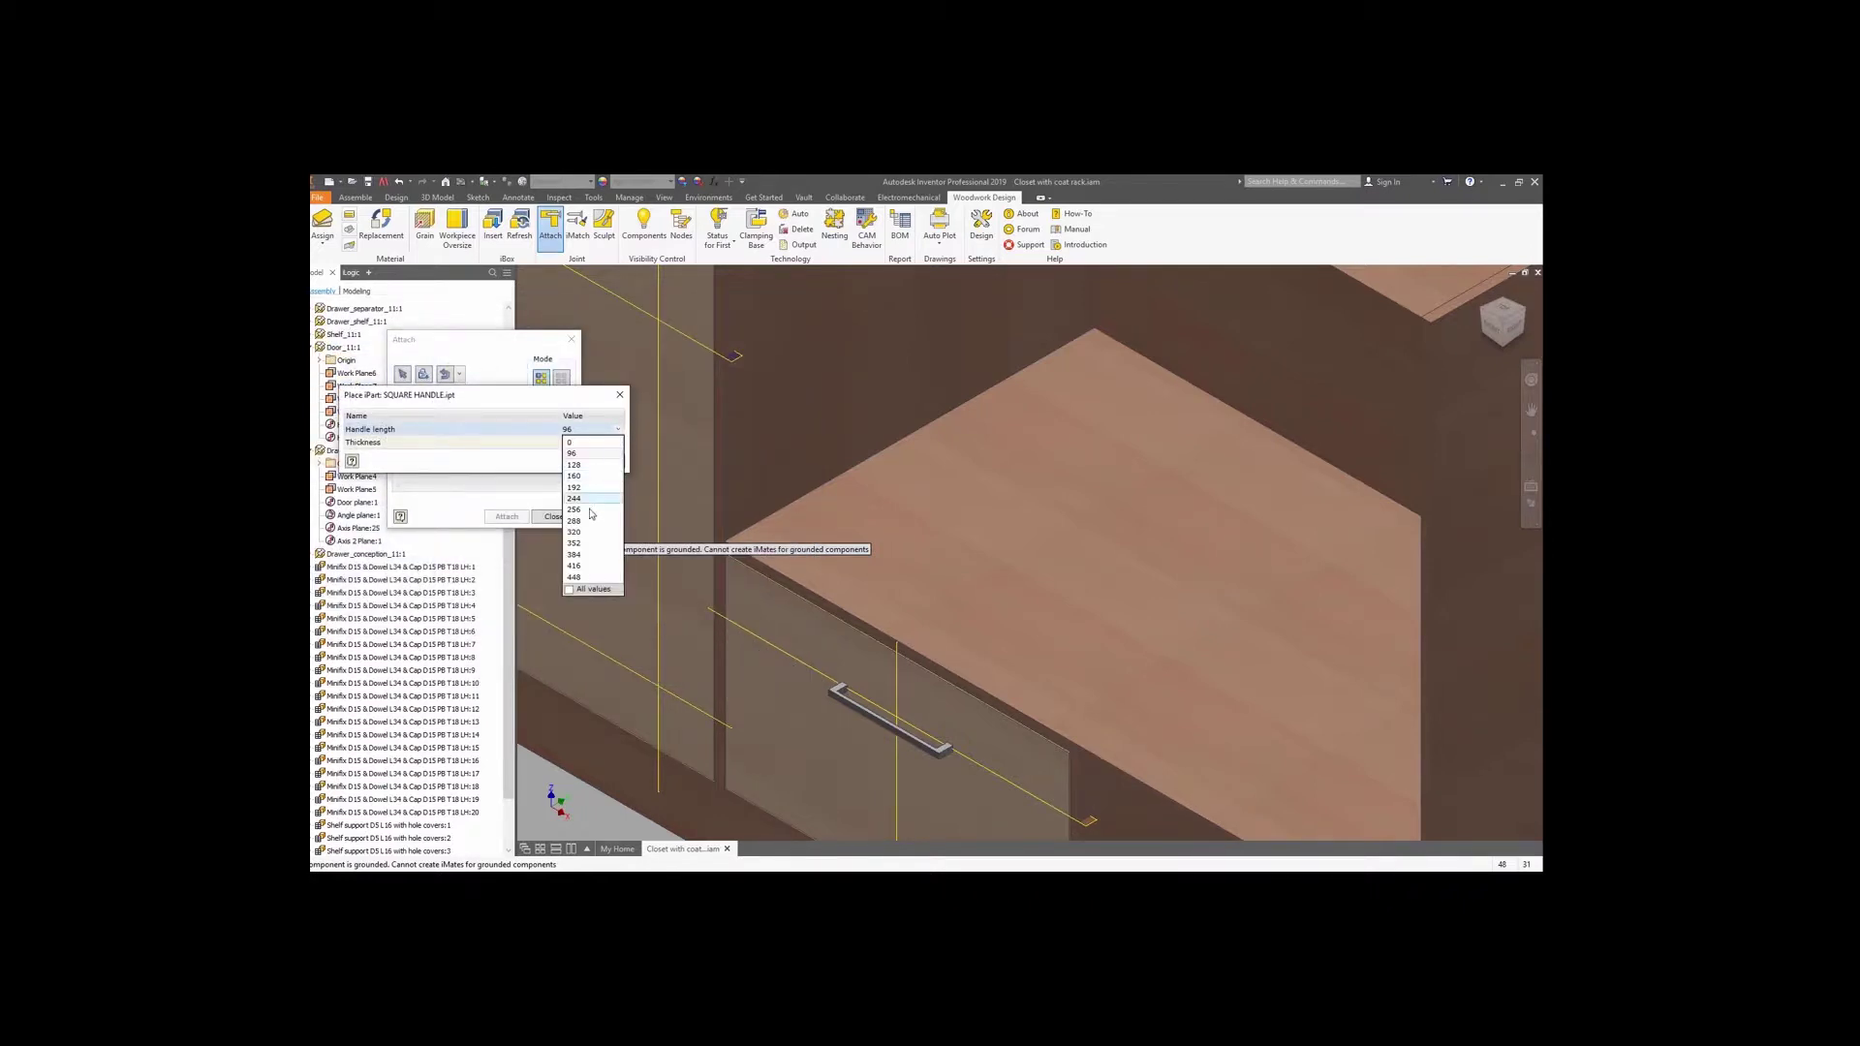
key(Escape)
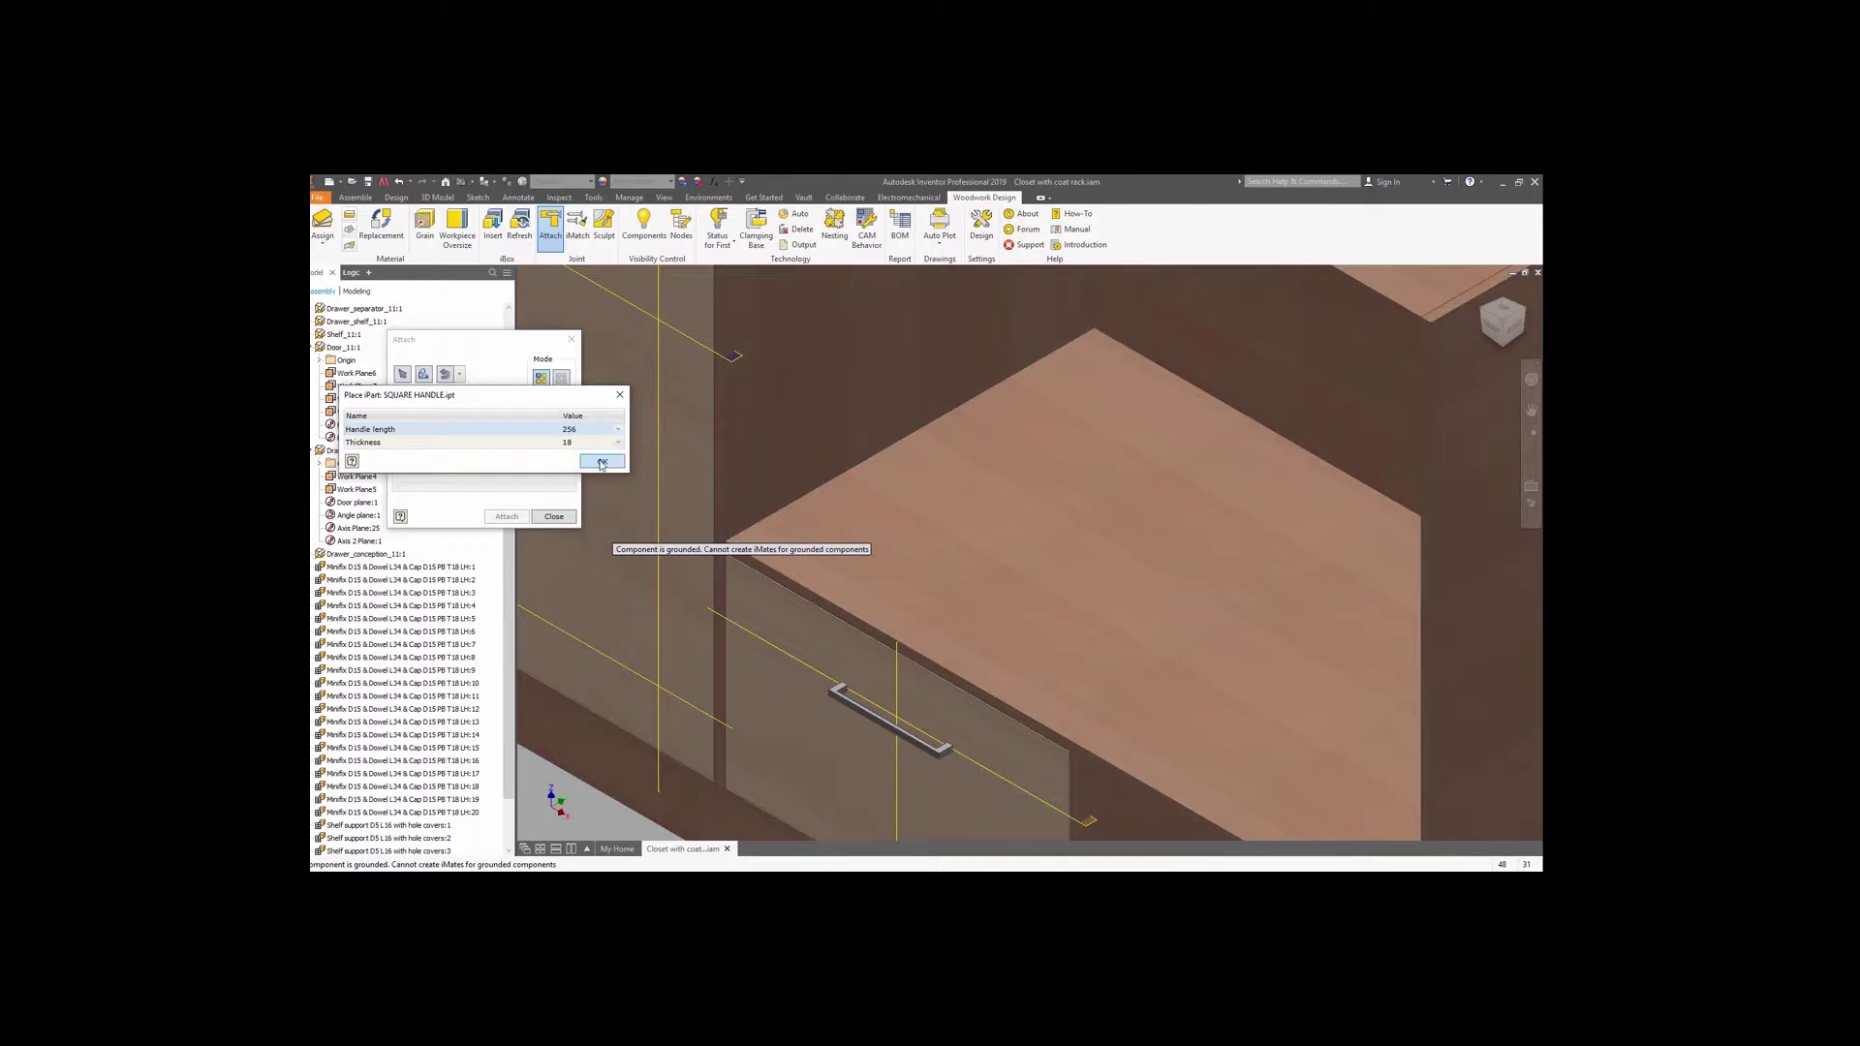
click(601, 463)
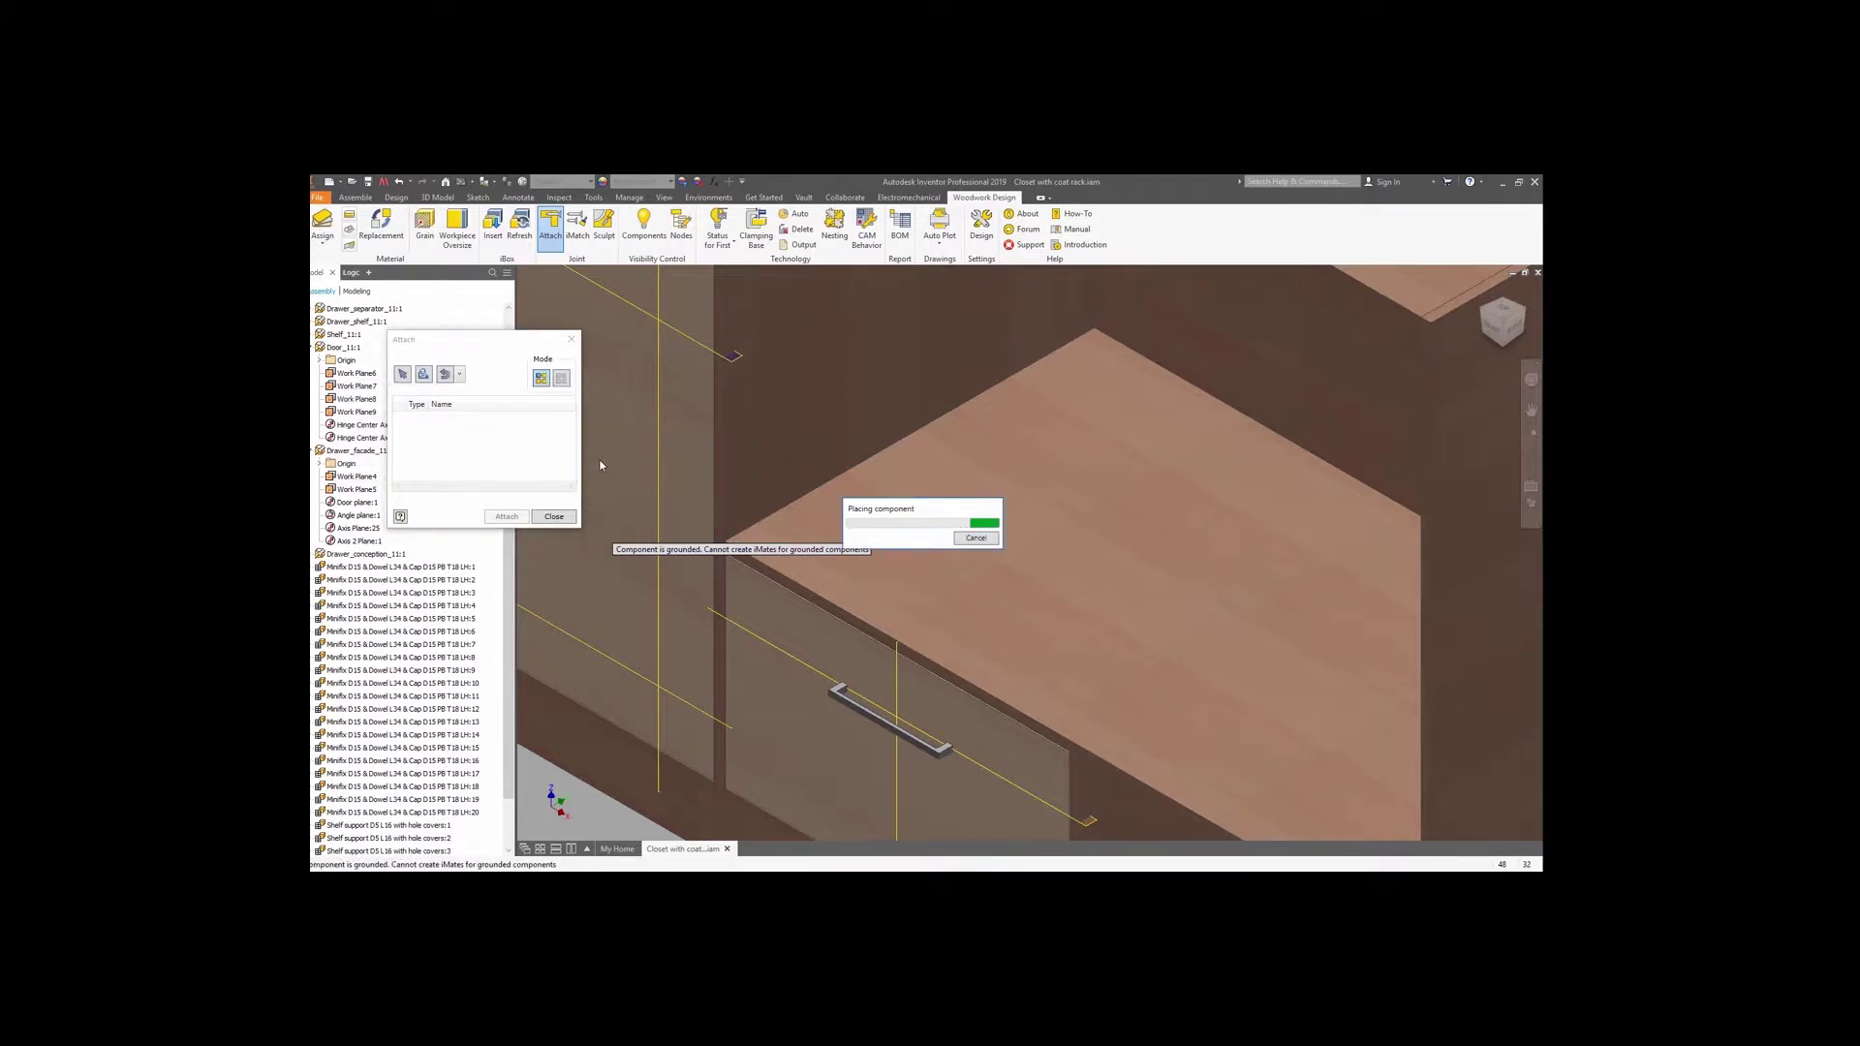
Attach the 256 handle vertically to the door using its front face, vertical work plane and middle horizontal work plane, and close Attach.
scroll(852, 573, up, 5)
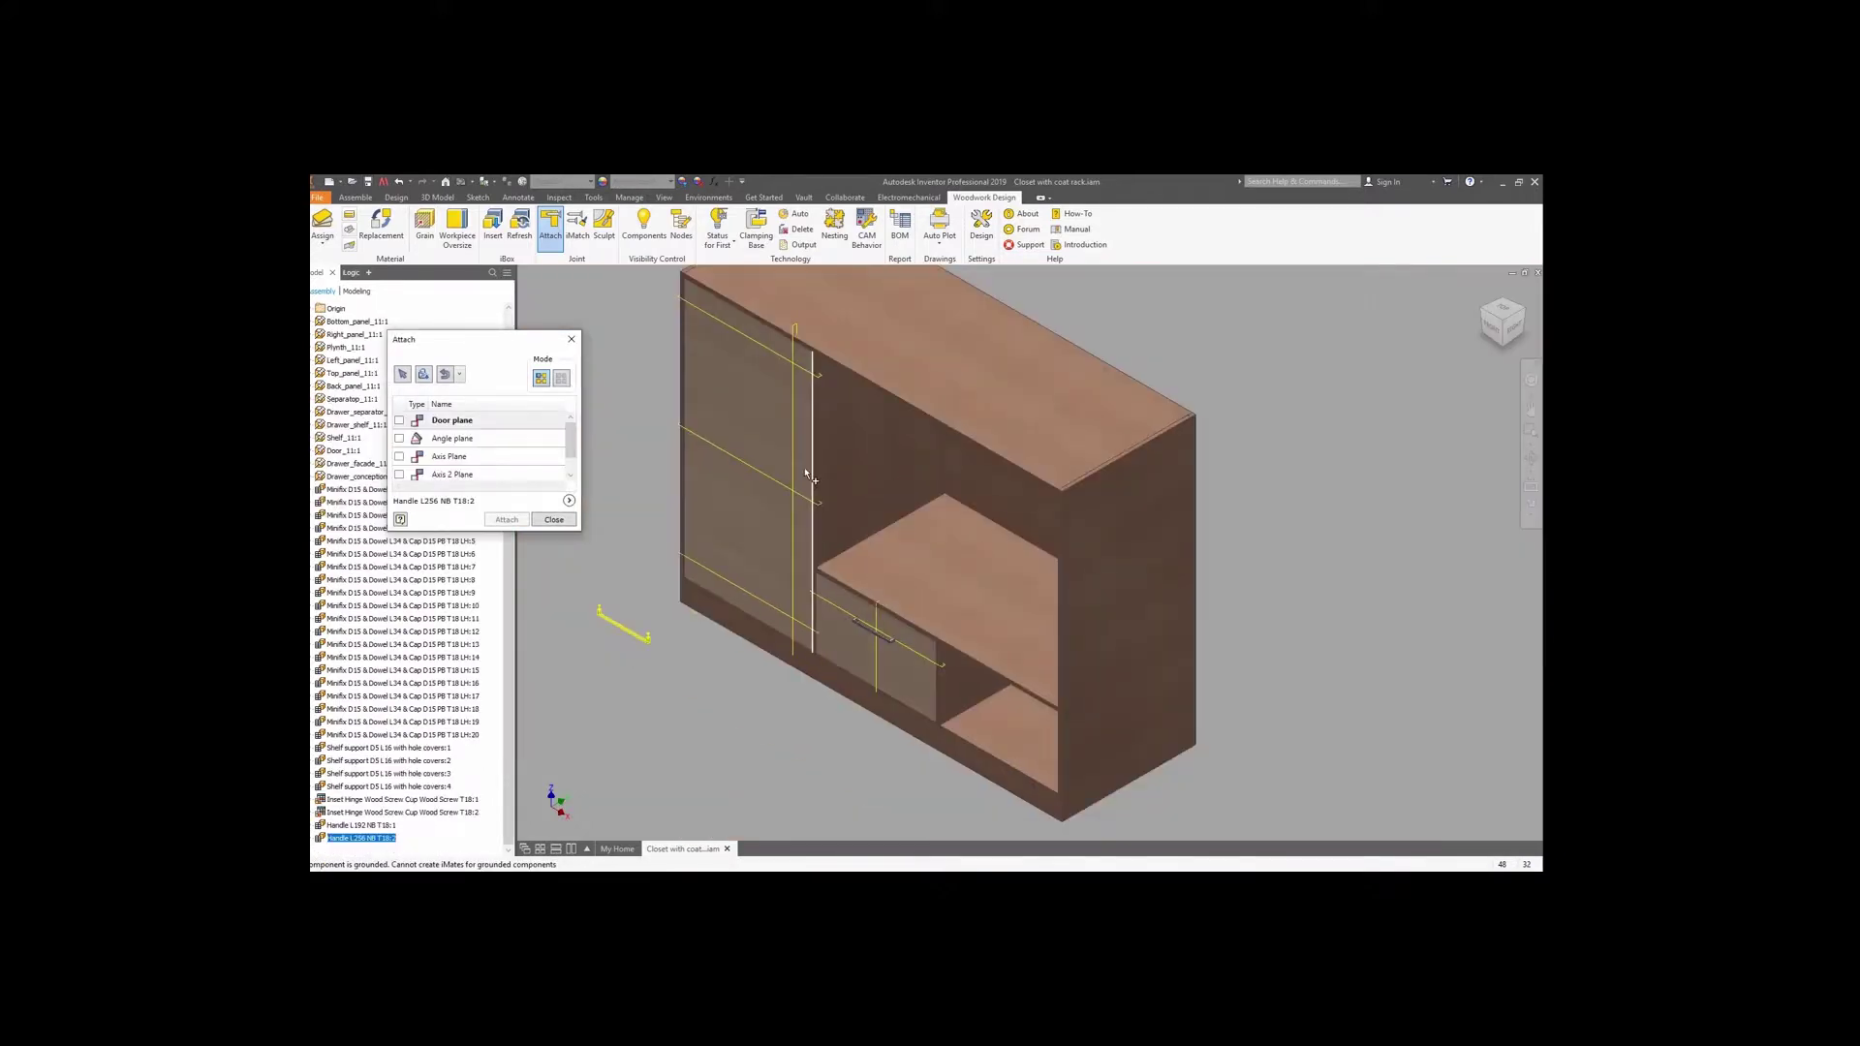
click(774, 435)
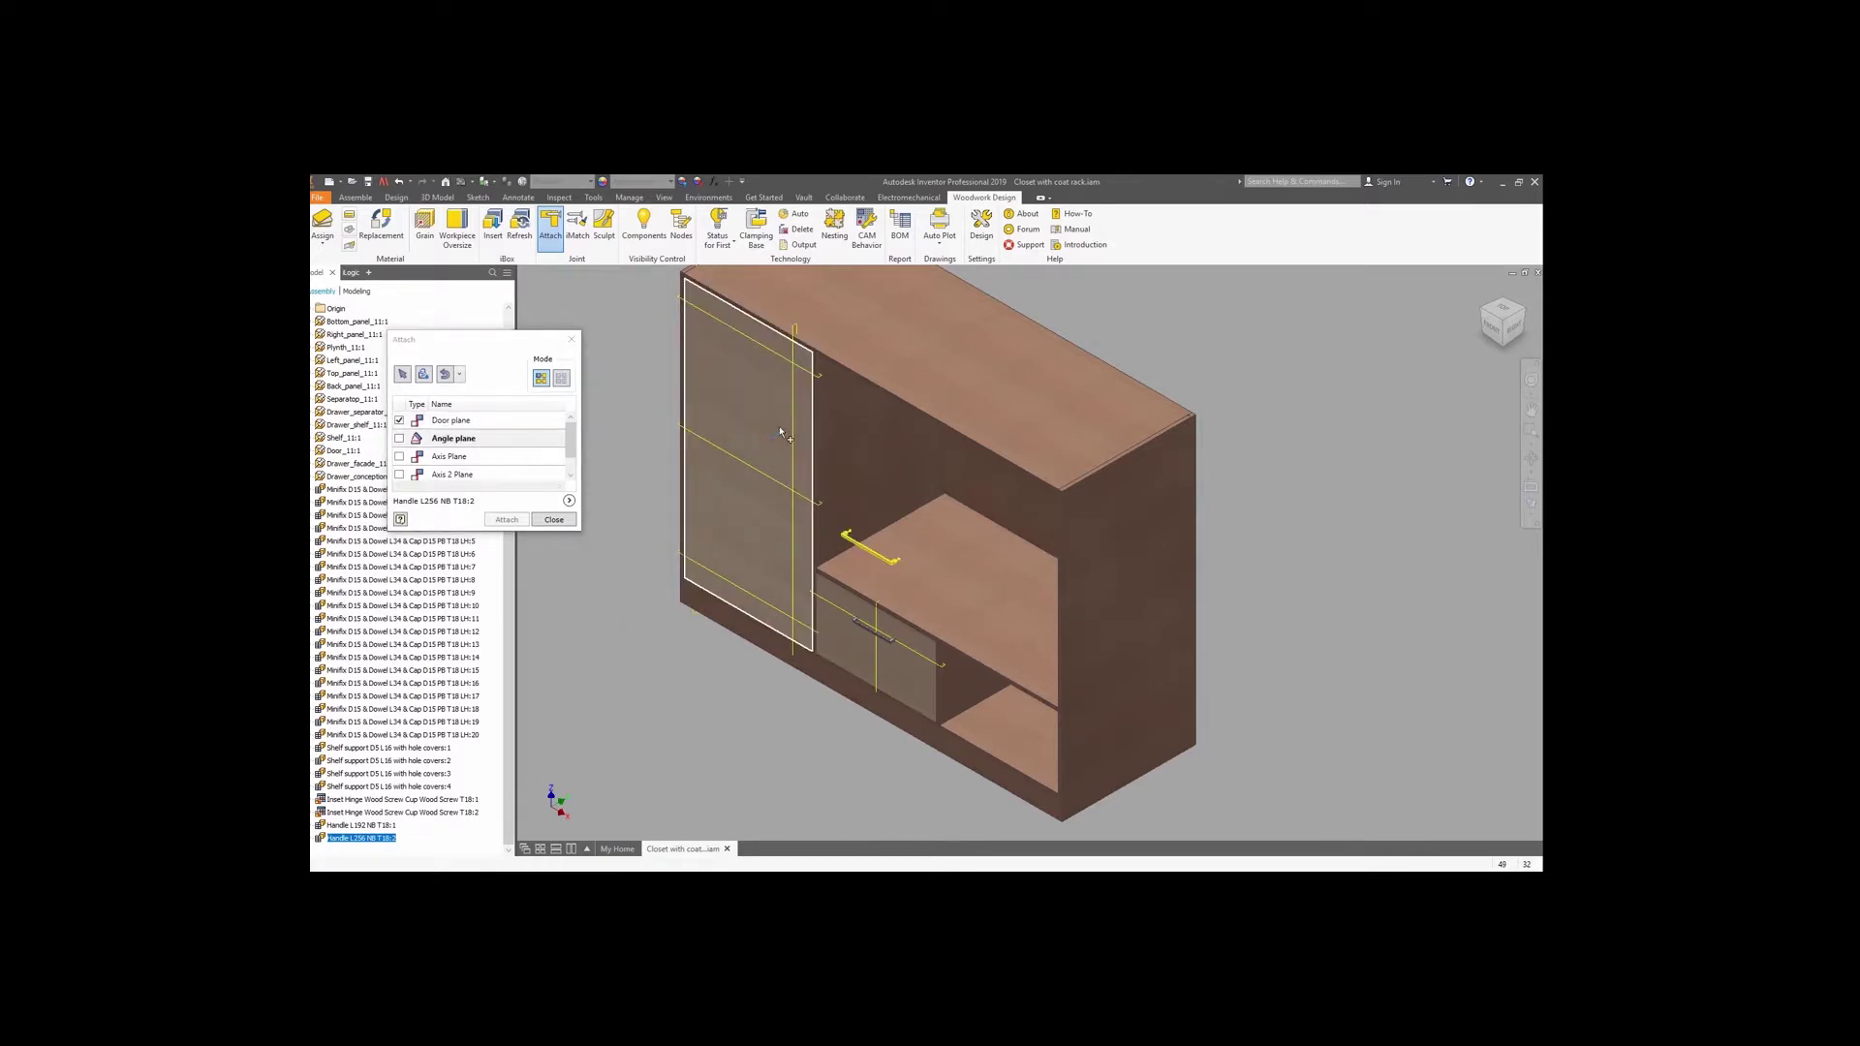
click(792, 324)
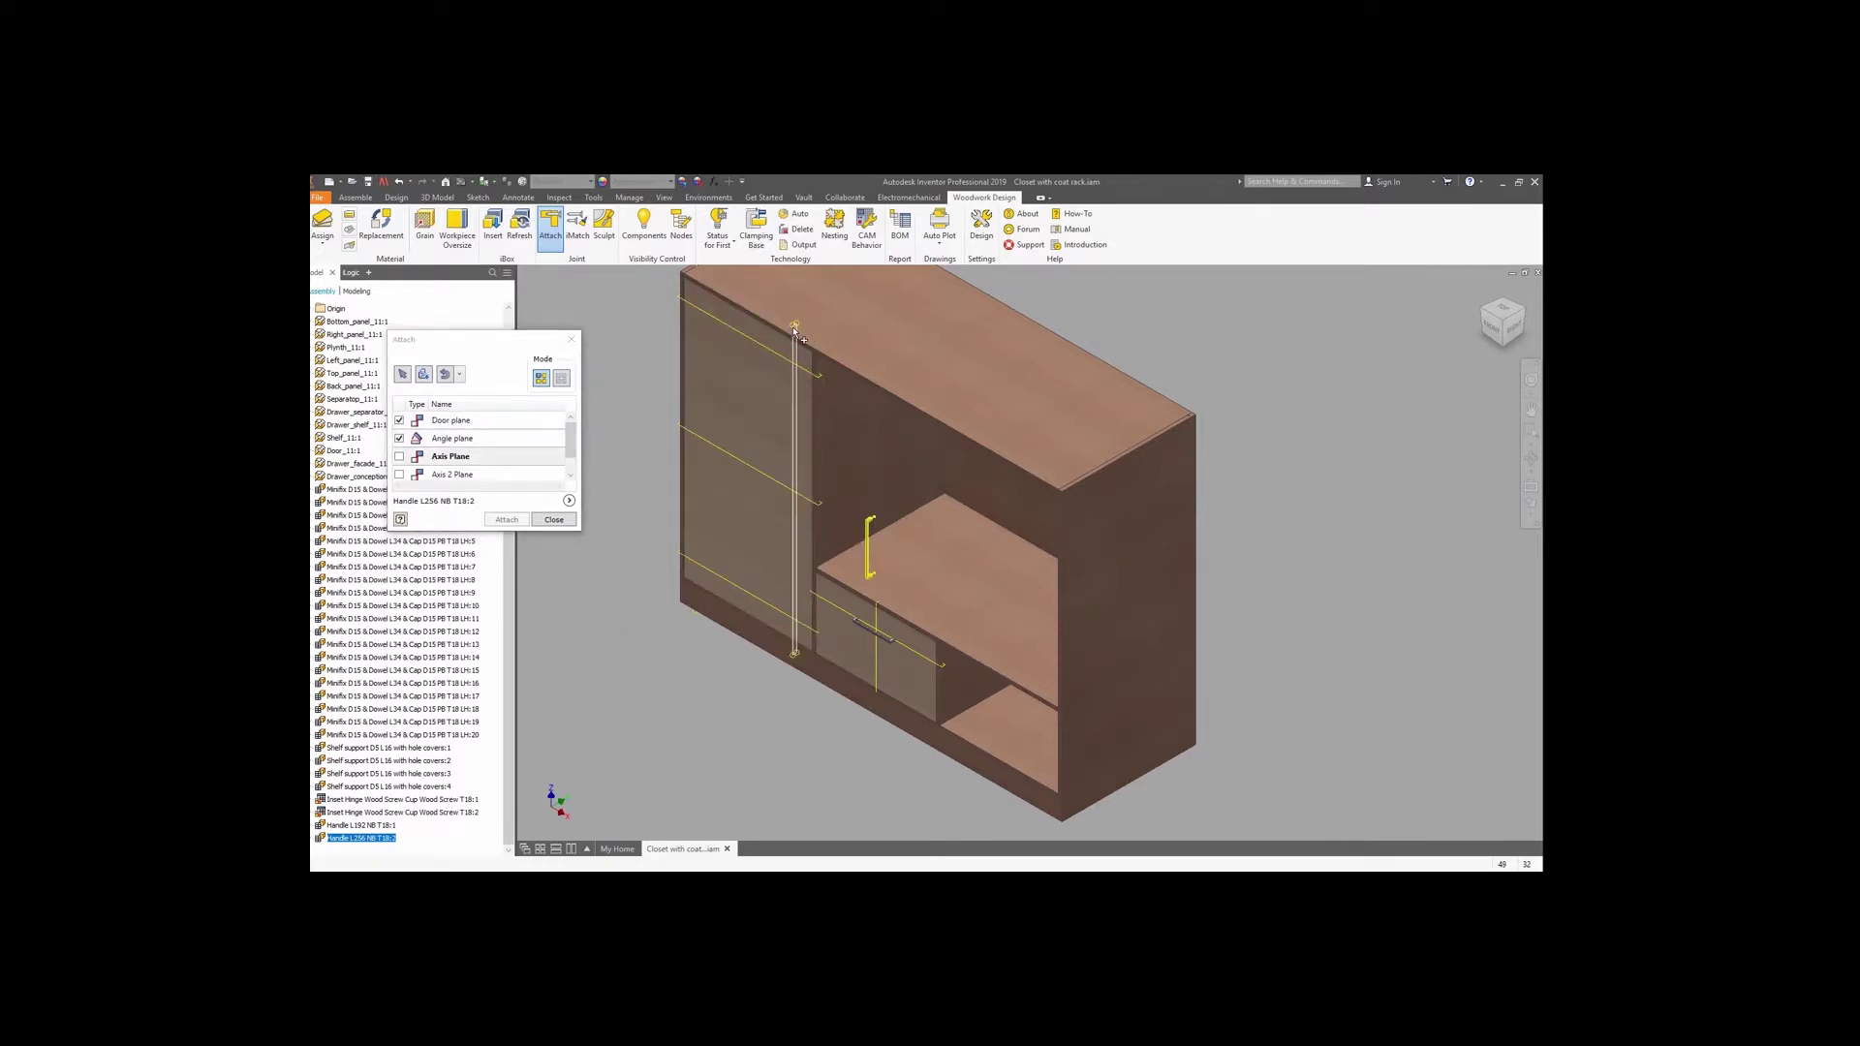
click(822, 504)
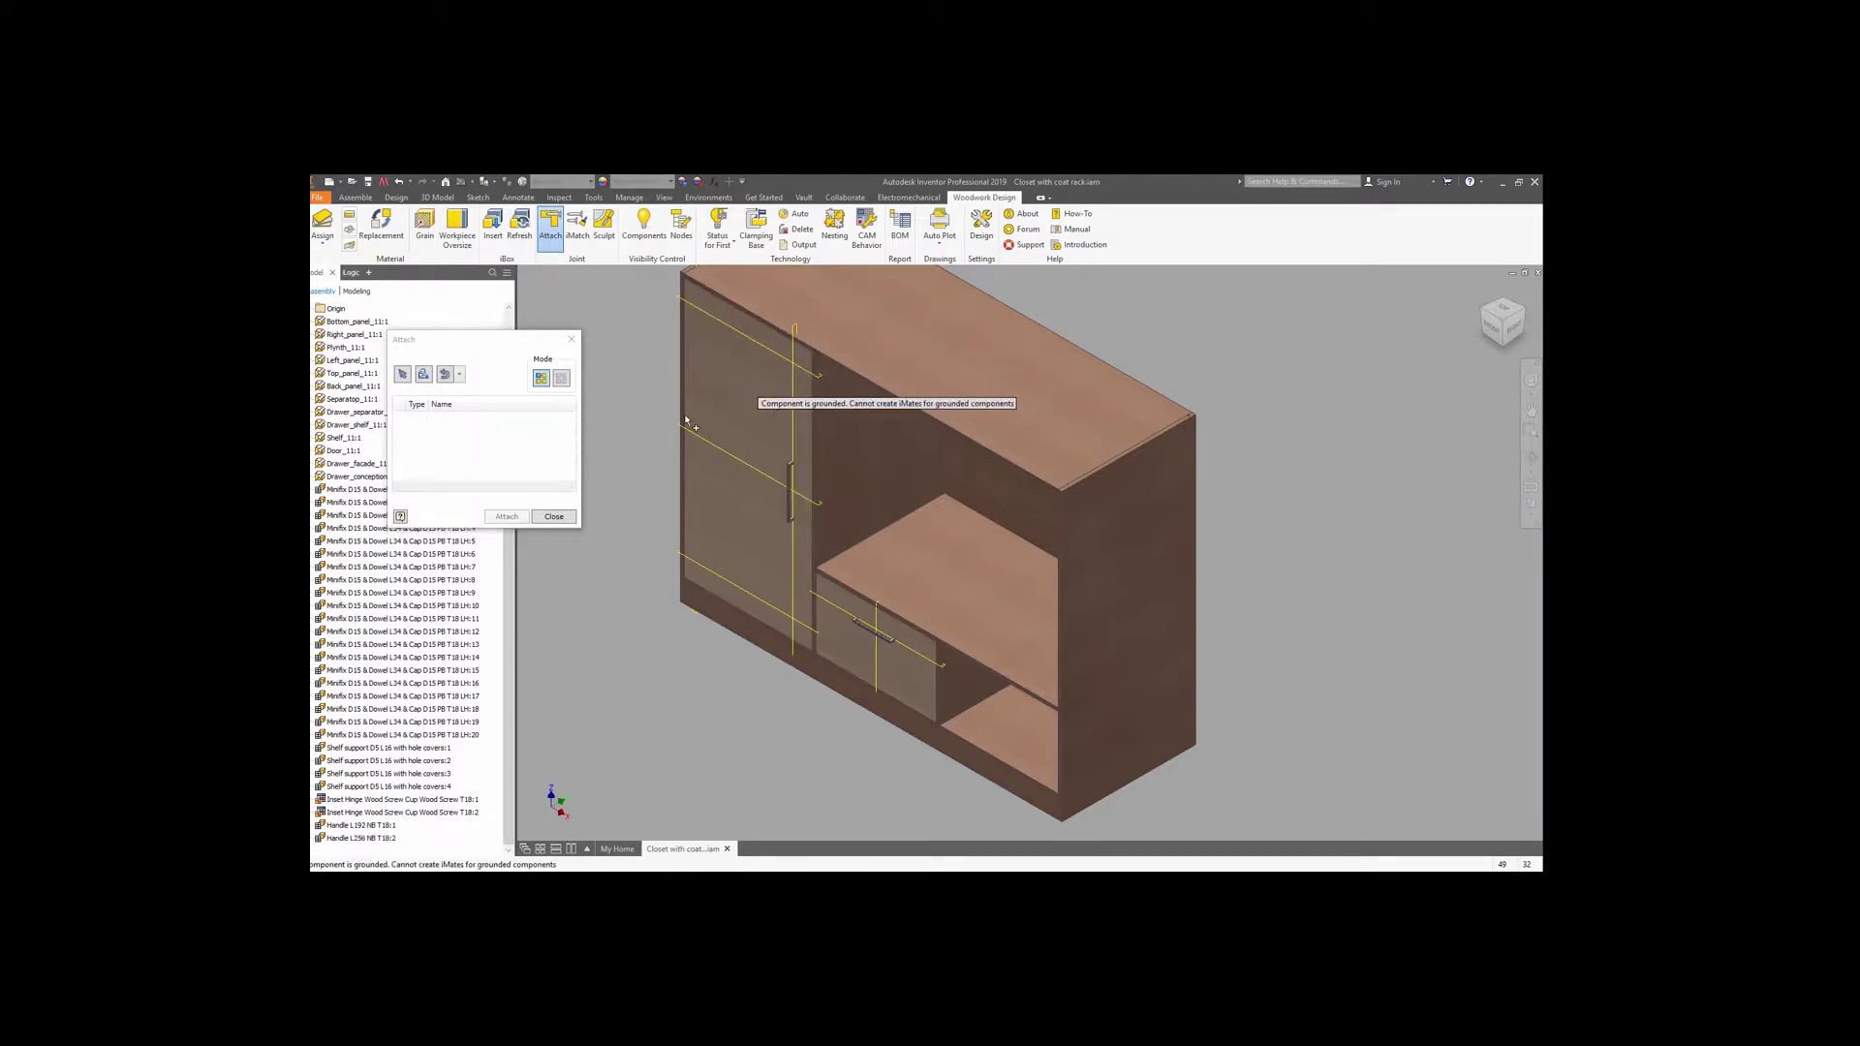
click(569, 516)
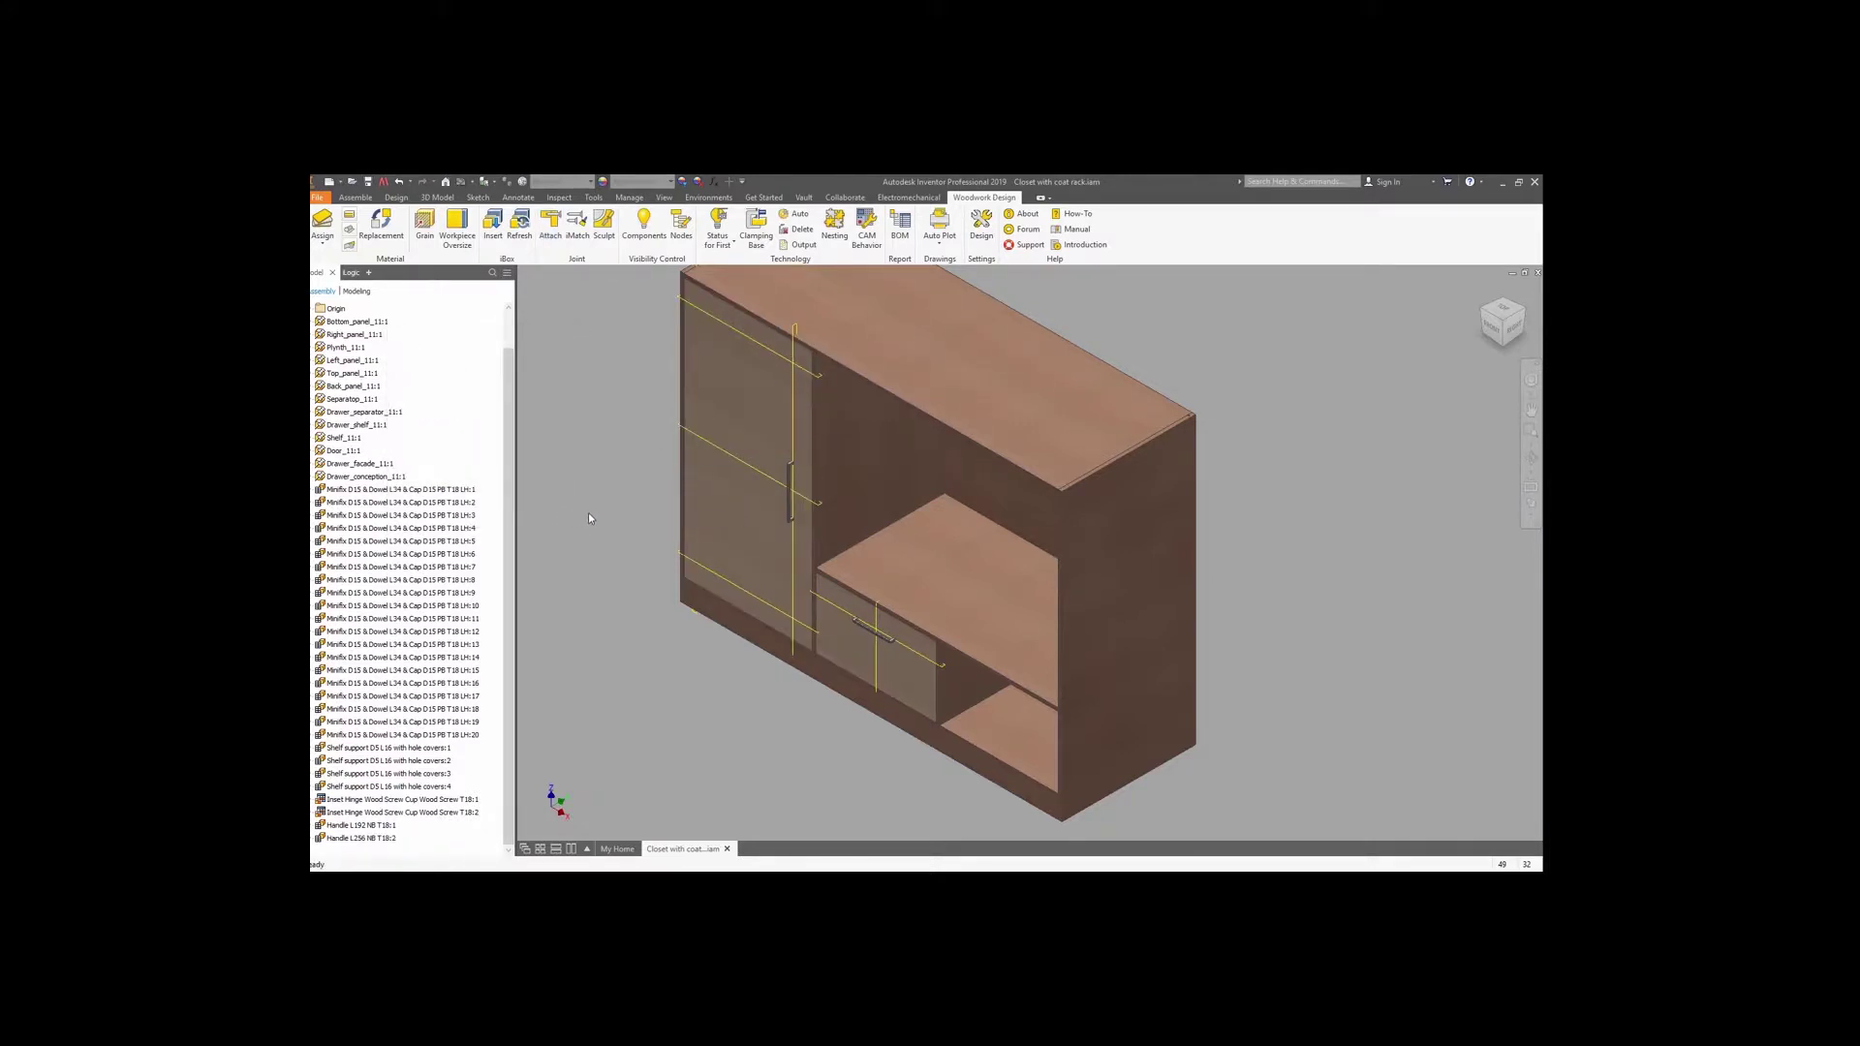
Start Attach and load the adjustable support M6 H27 D18 with bushing from the library's Supports folder.
click(551, 237)
click(428, 374)
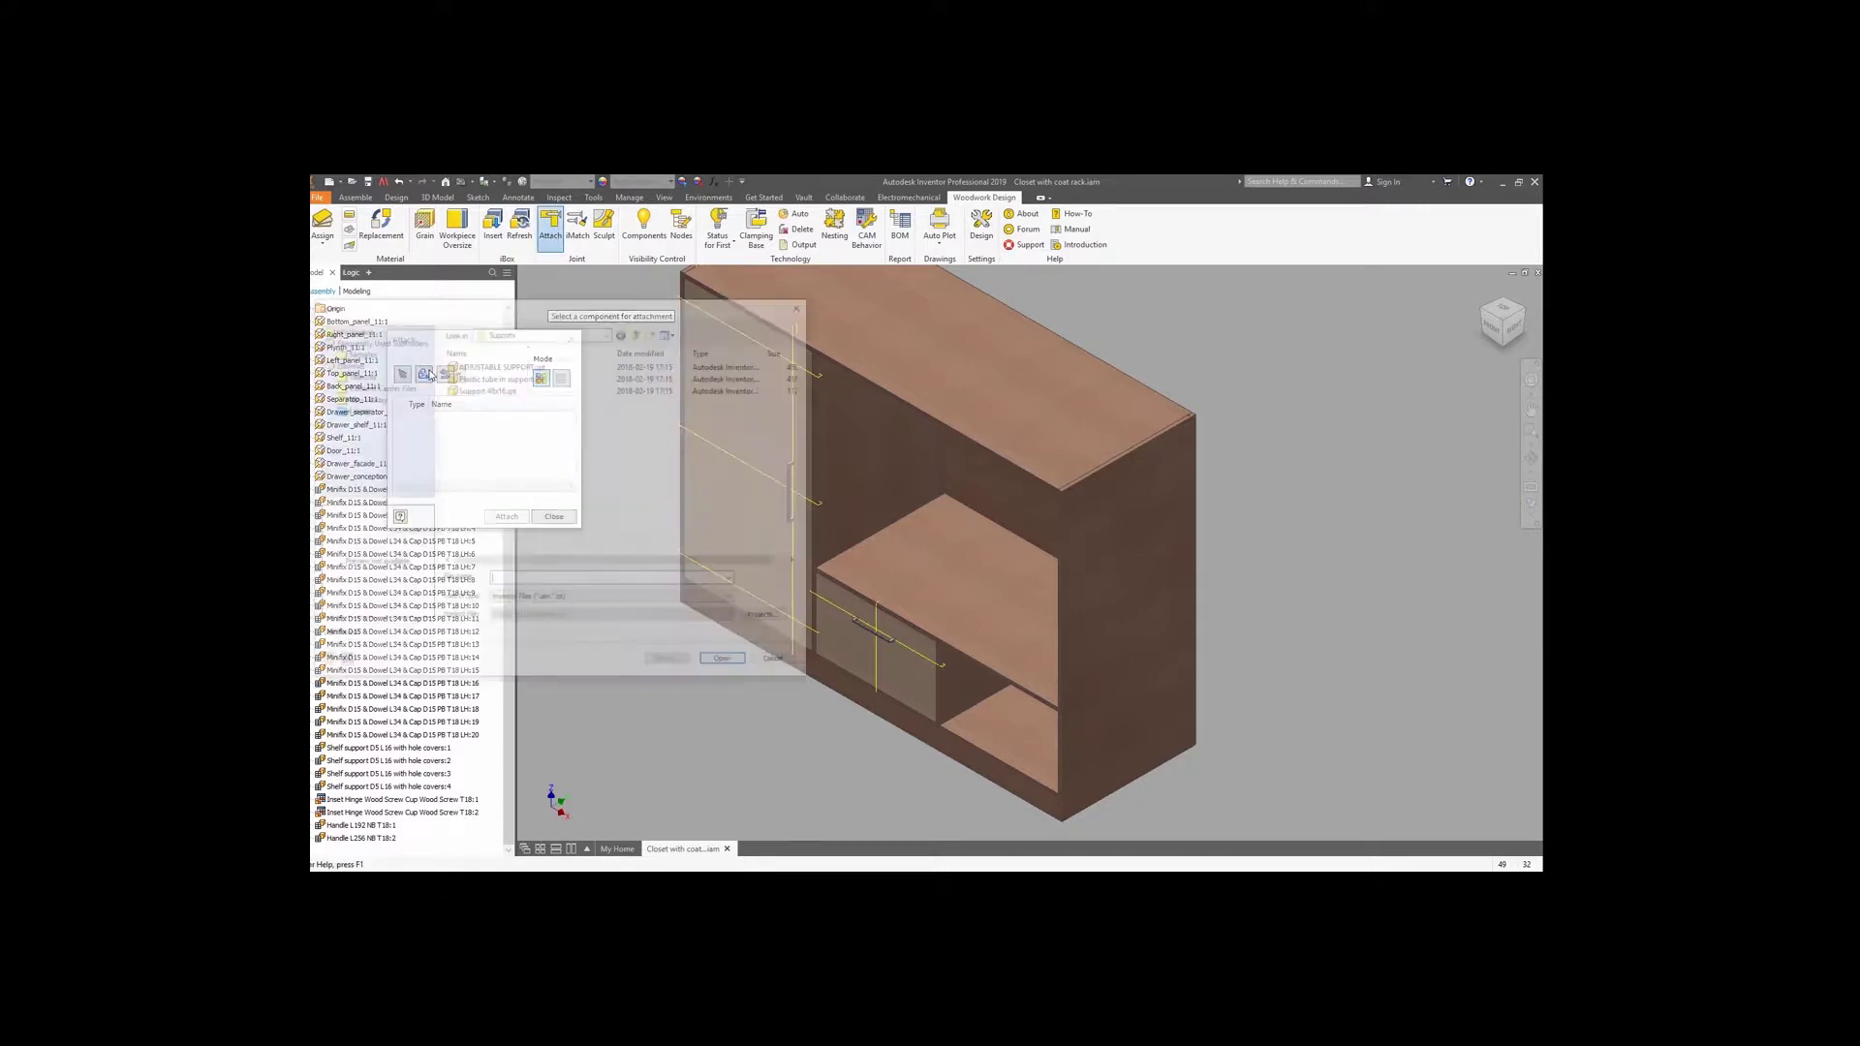
click(355, 410)
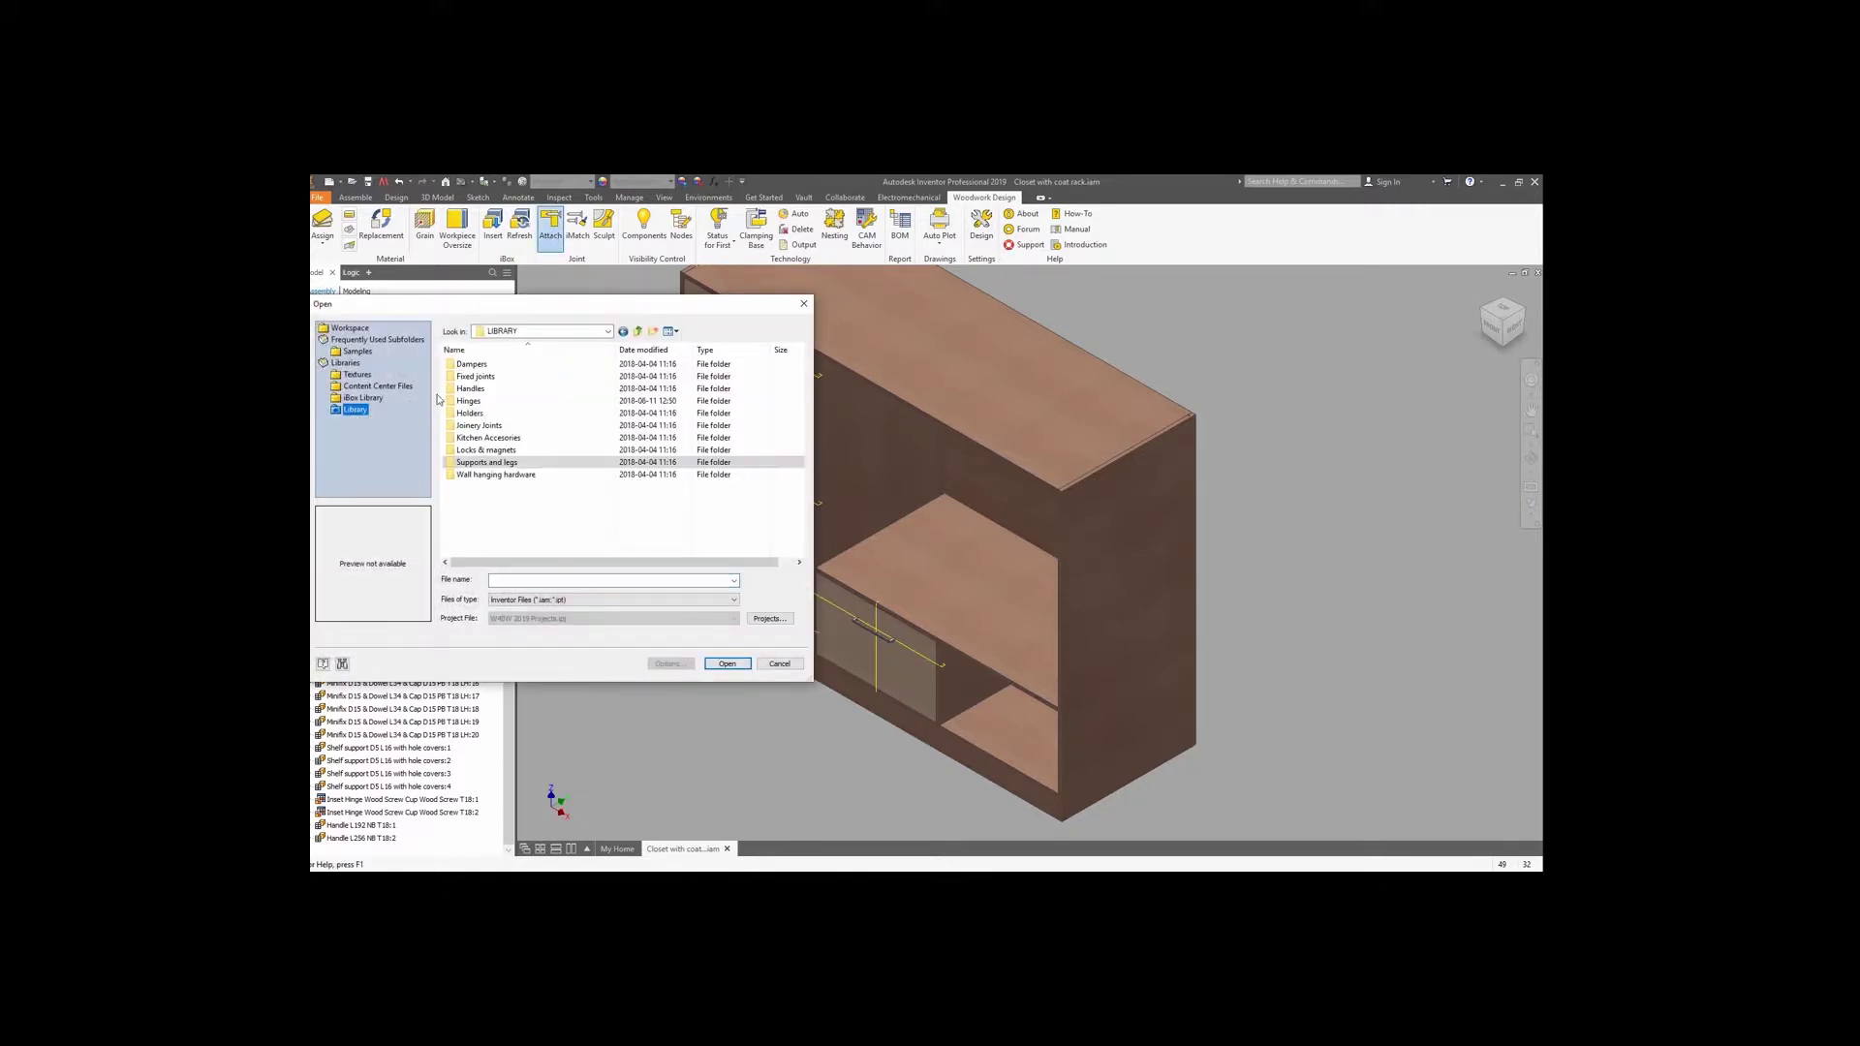
double_click(489, 450)
double_click(492, 384)
double_click(523, 365)
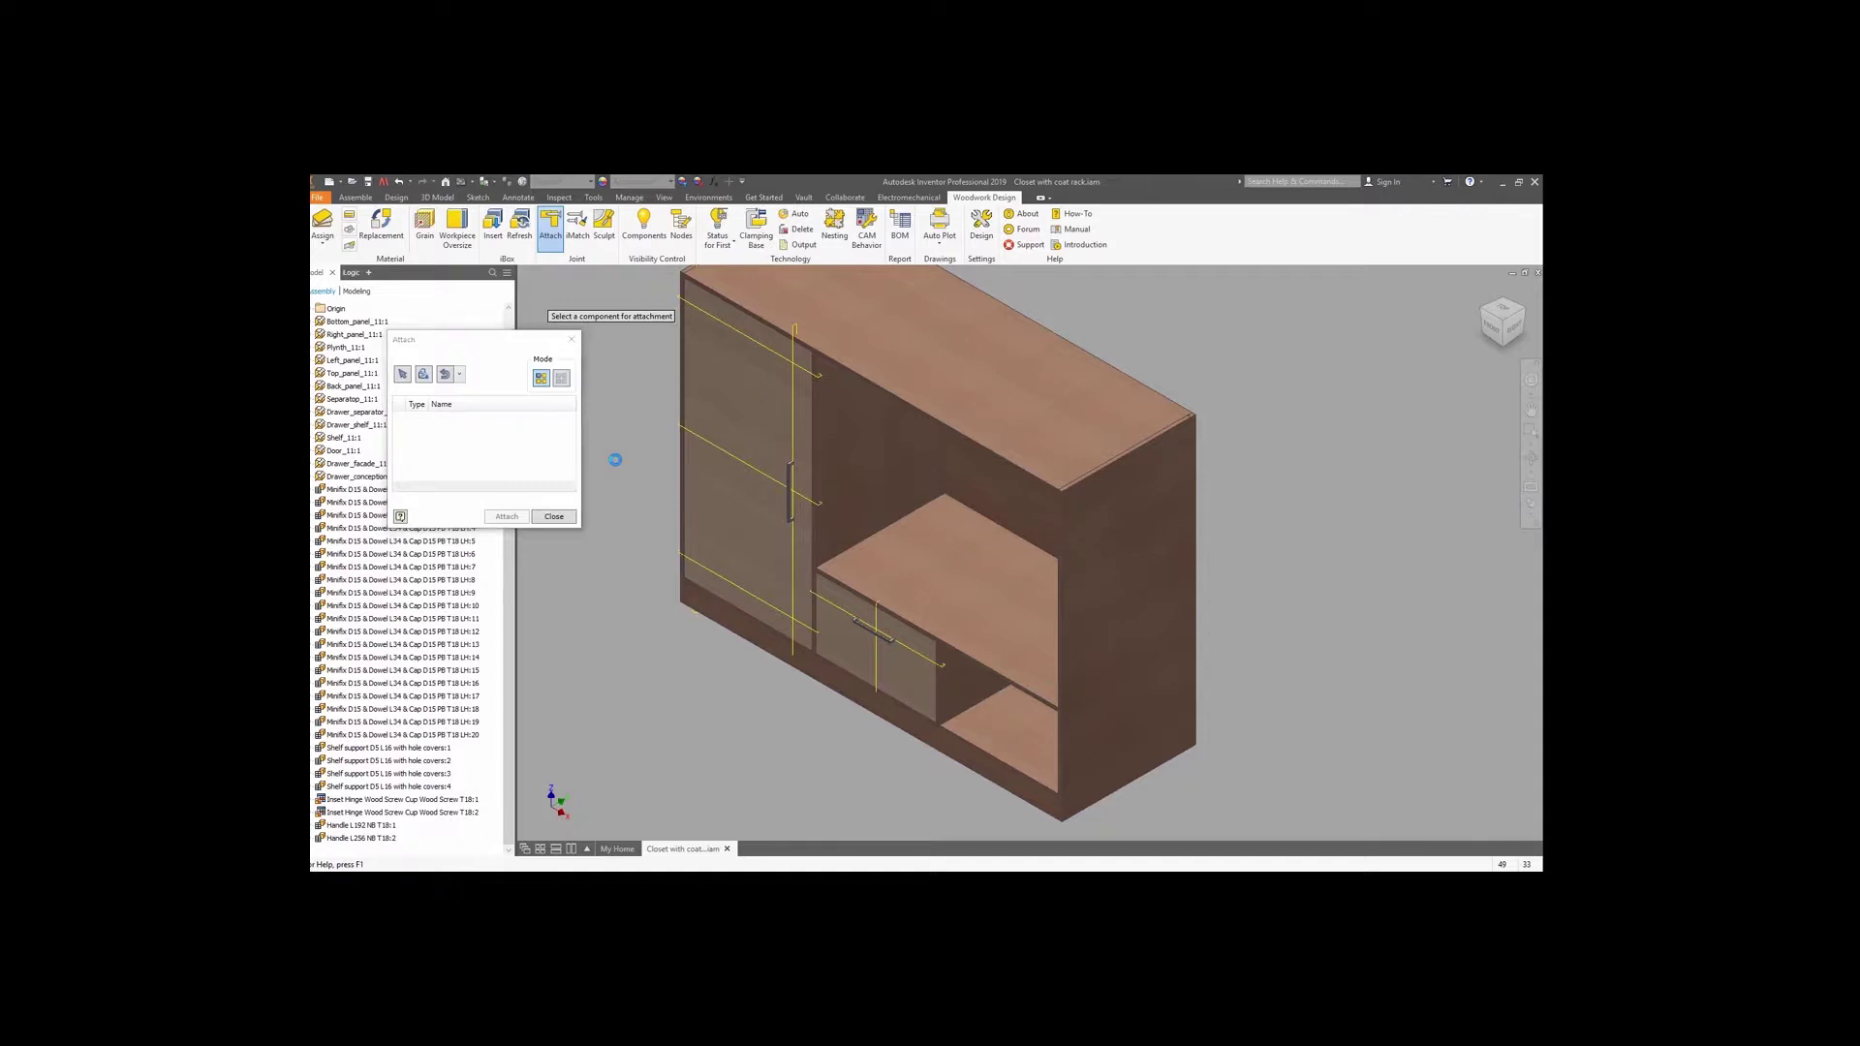
click(603, 475)
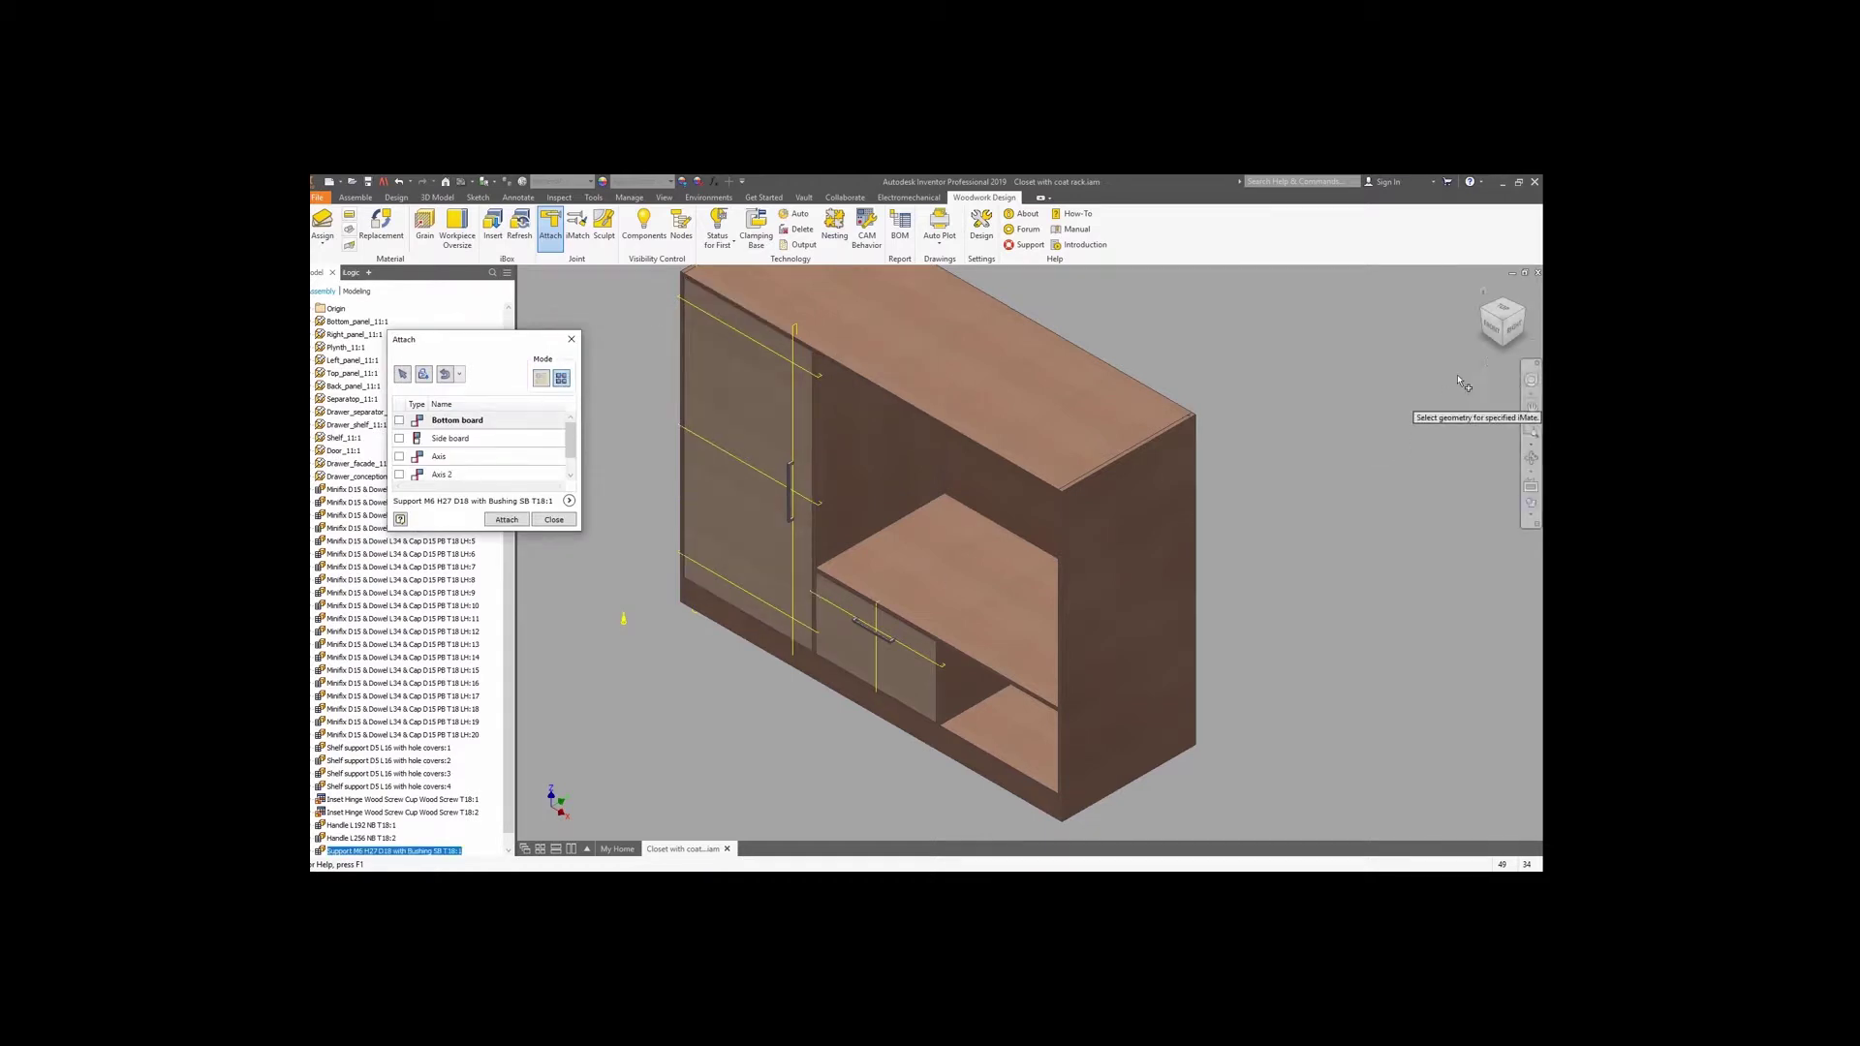
click(1499, 347)
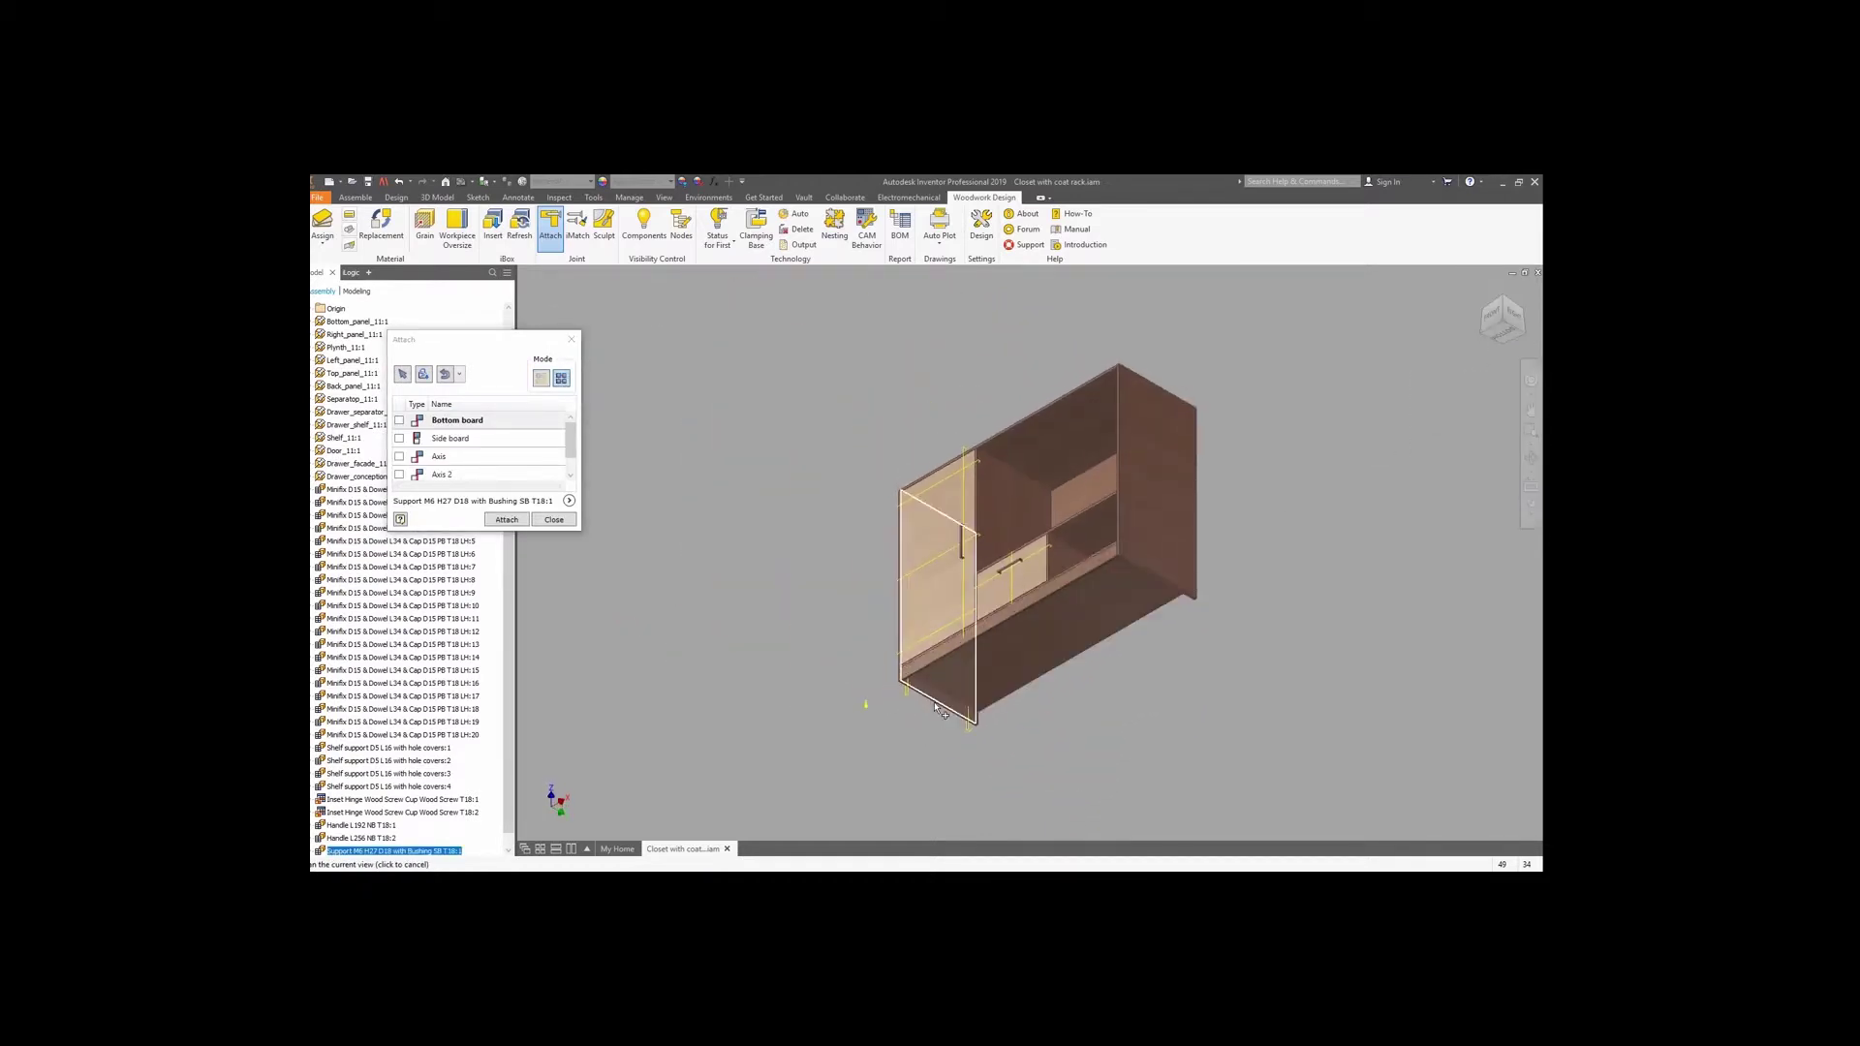
Attach the adjustable supports under both side panels using their bottom edges, inner faces and the two vertical work planes, and close Attach.
scroll(923, 700, down, 6)
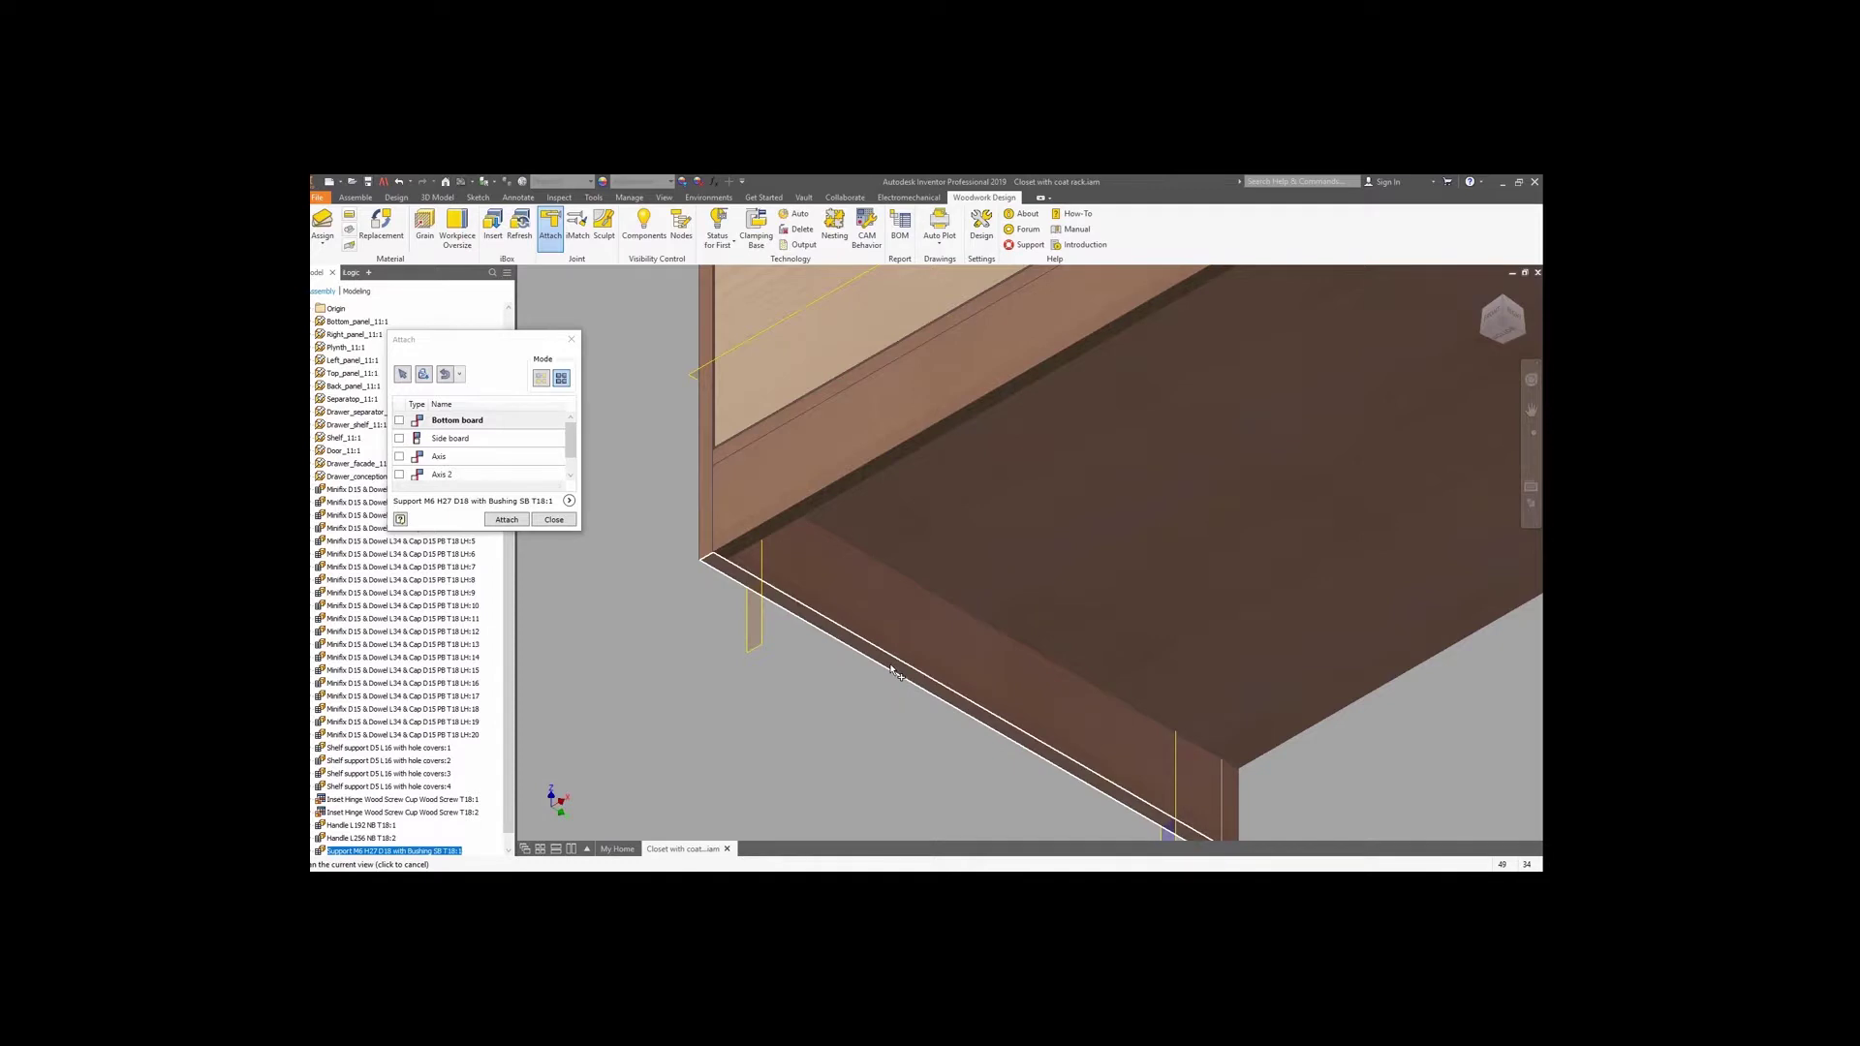
click(893, 670)
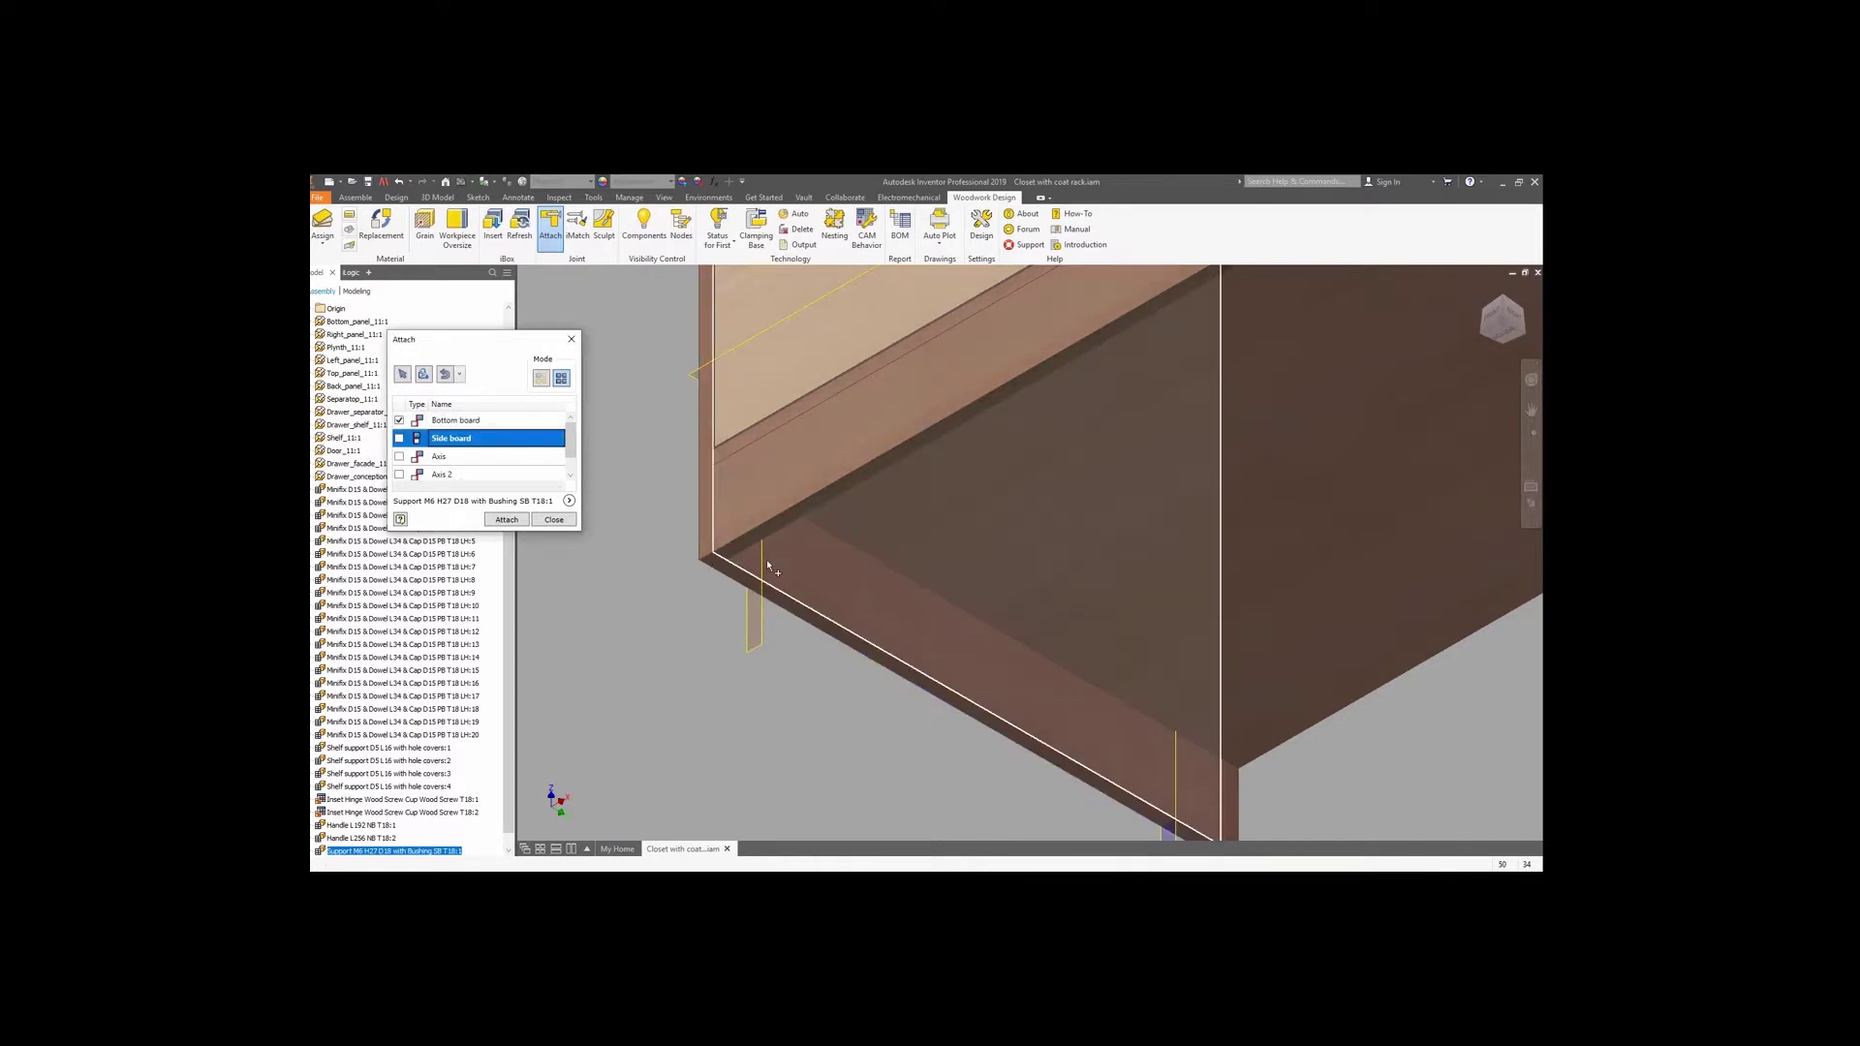
click(798, 560)
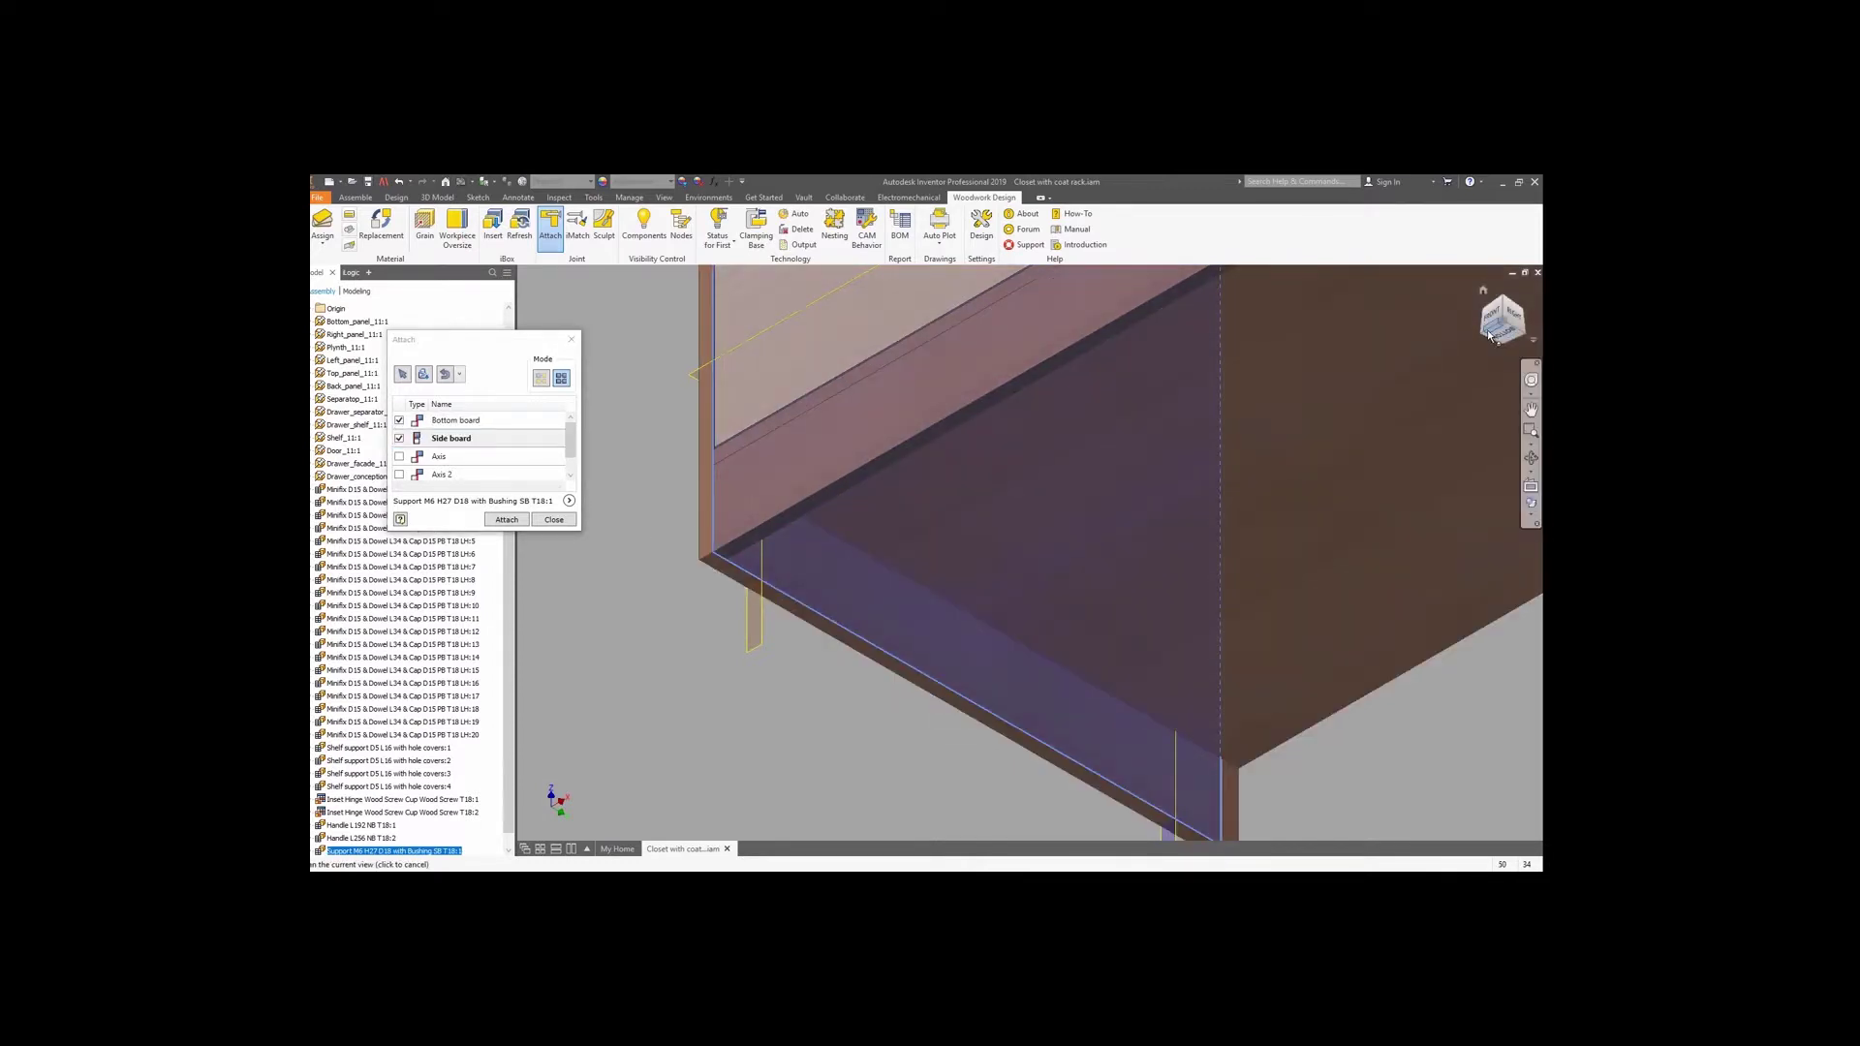
click(1485, 337)
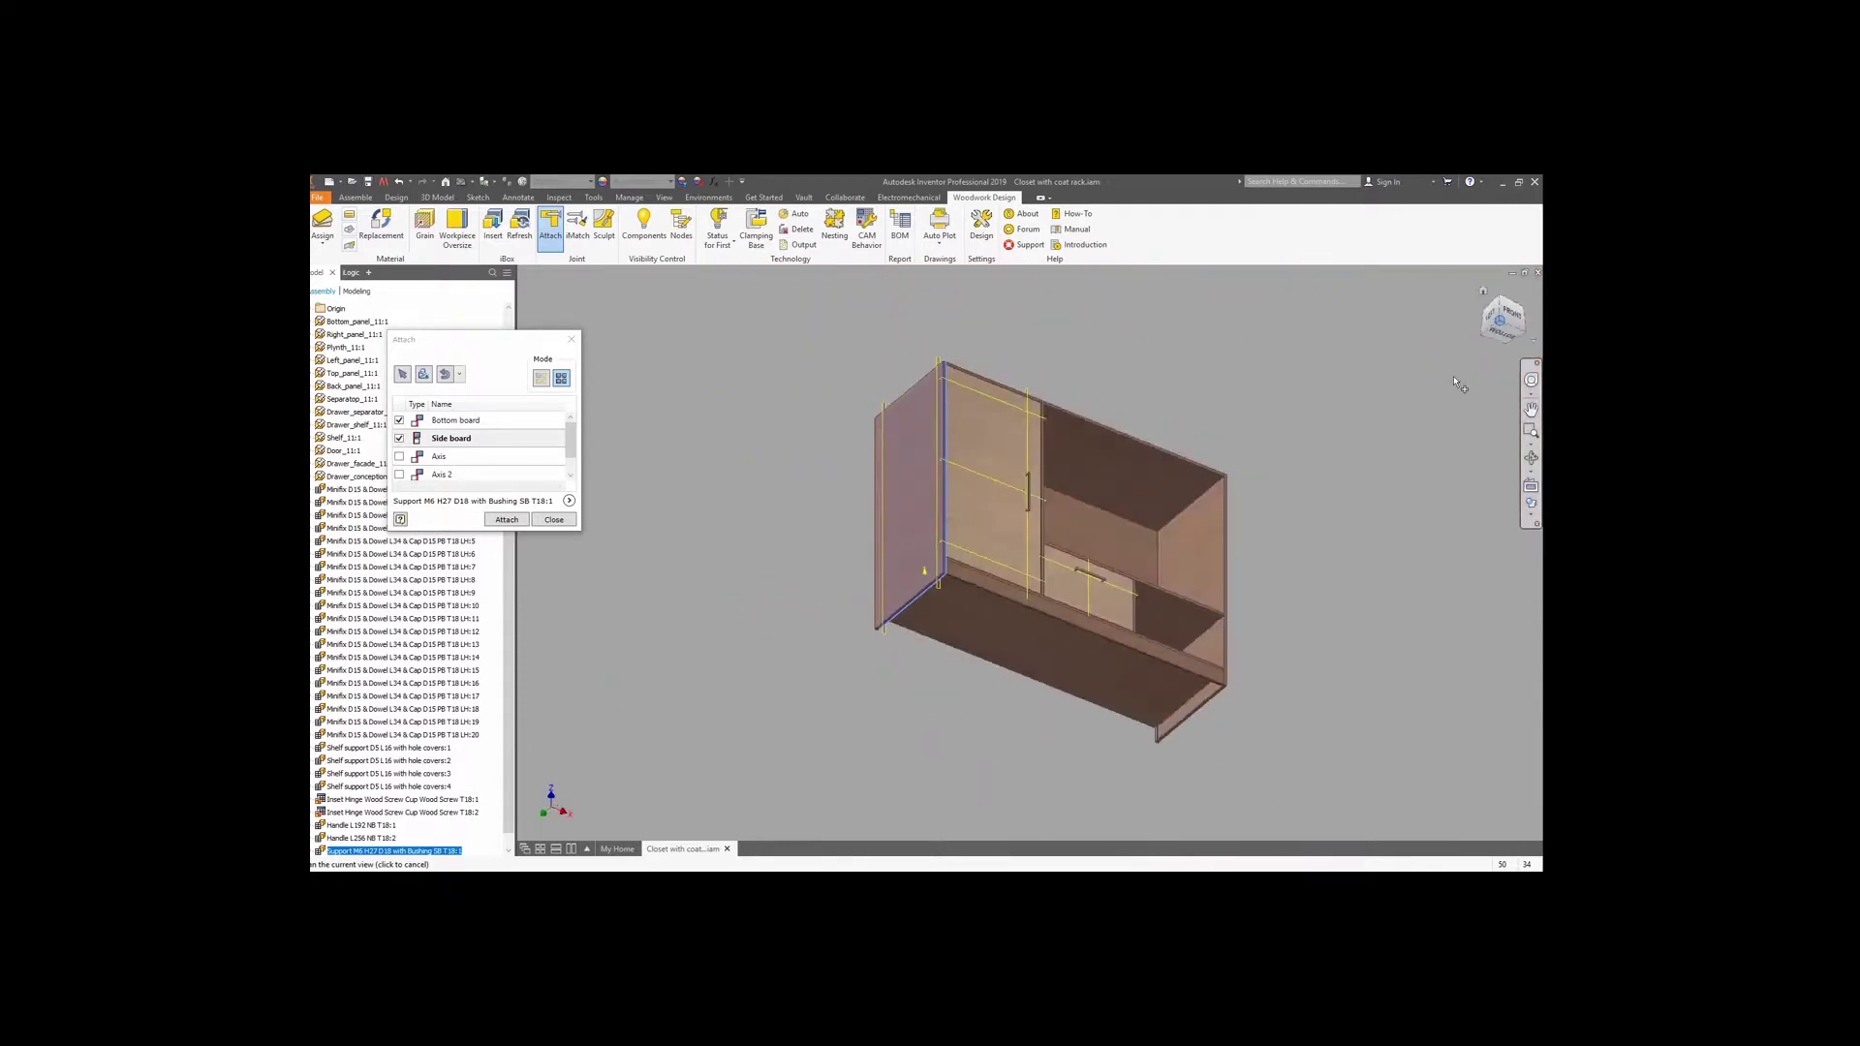
scroll(1153, 702, up, 5)
click(1142, 698)
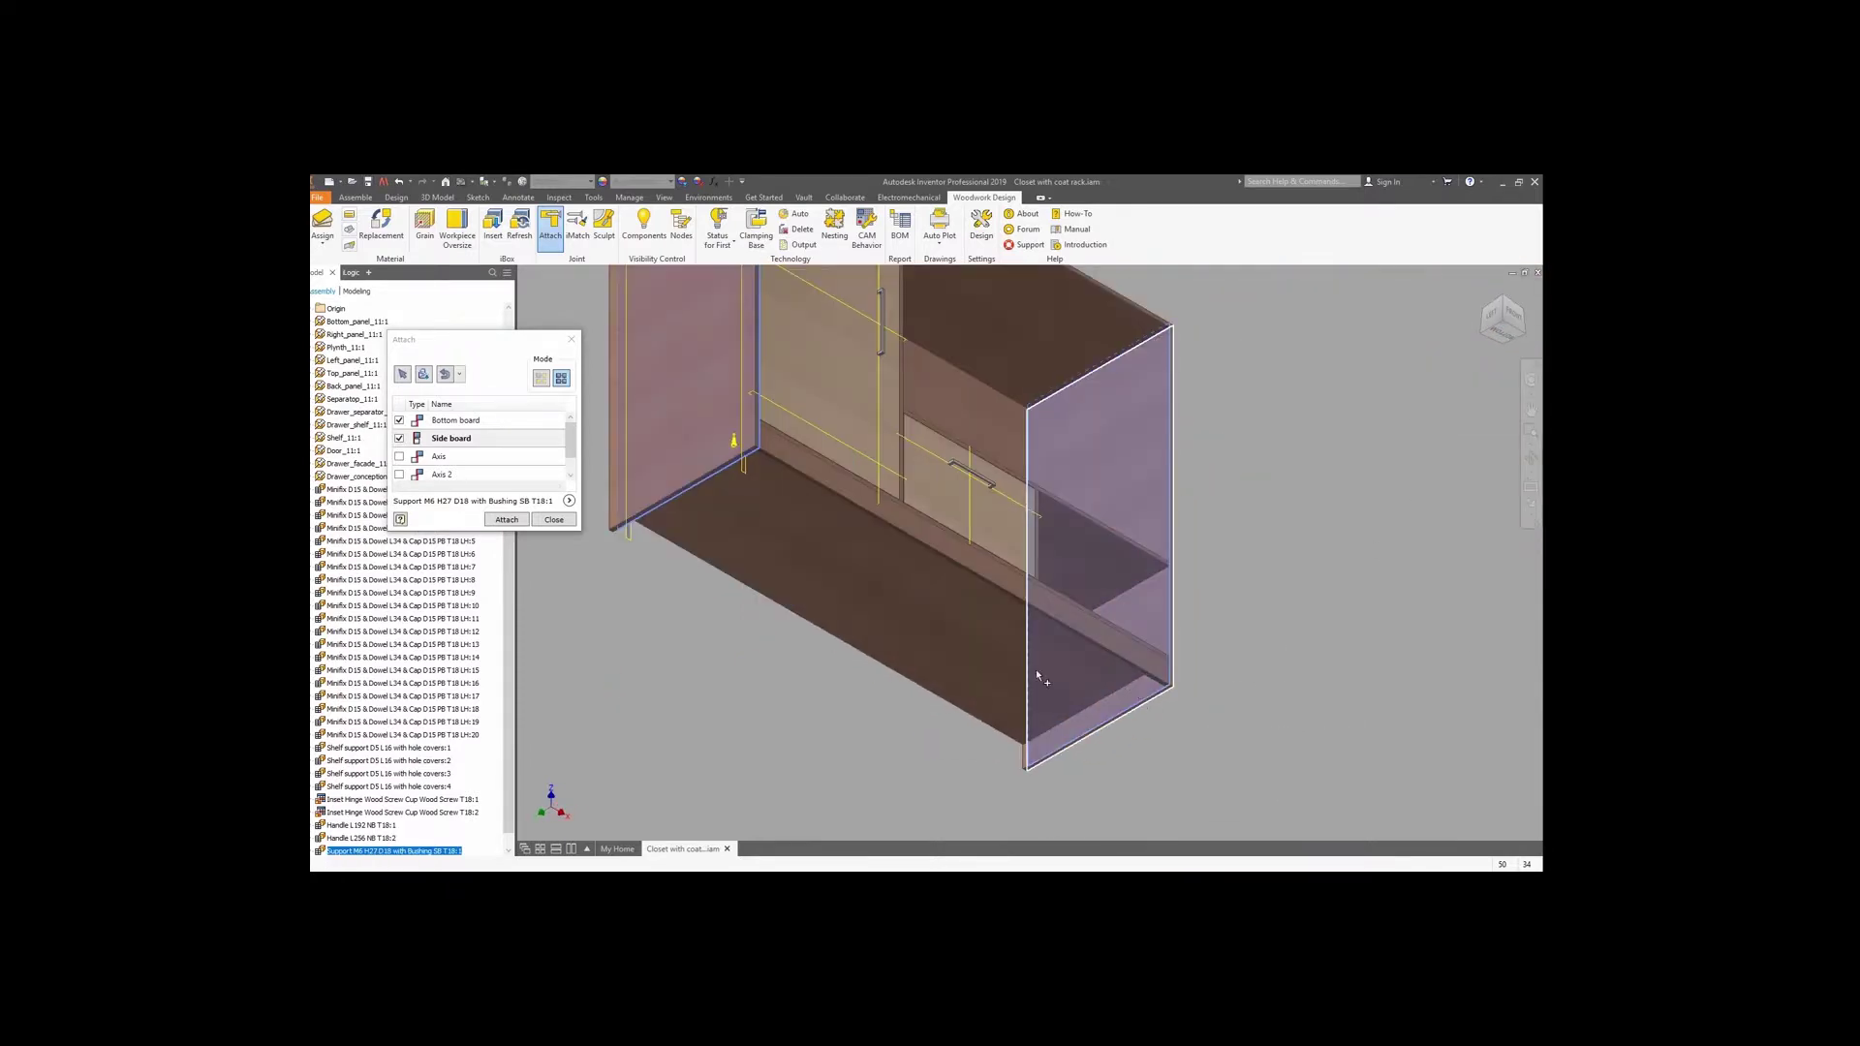
click(634, 549)
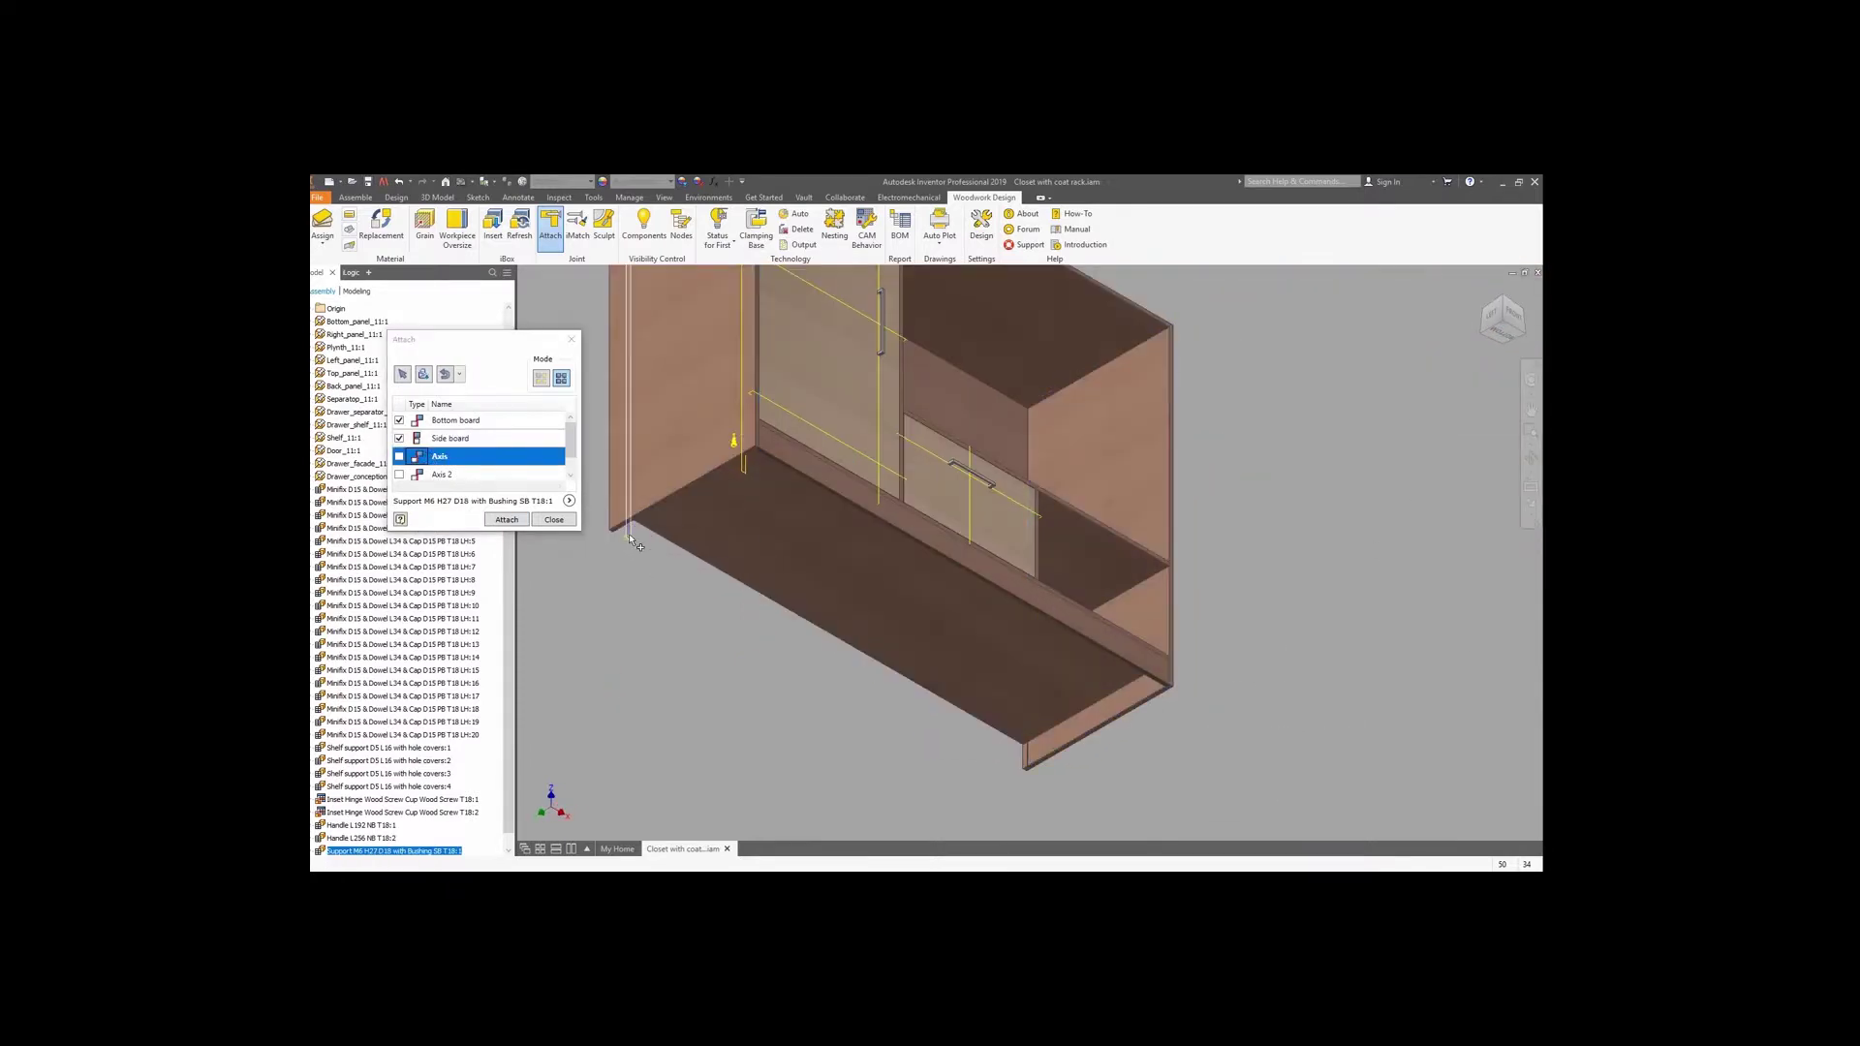
click(743, 471)
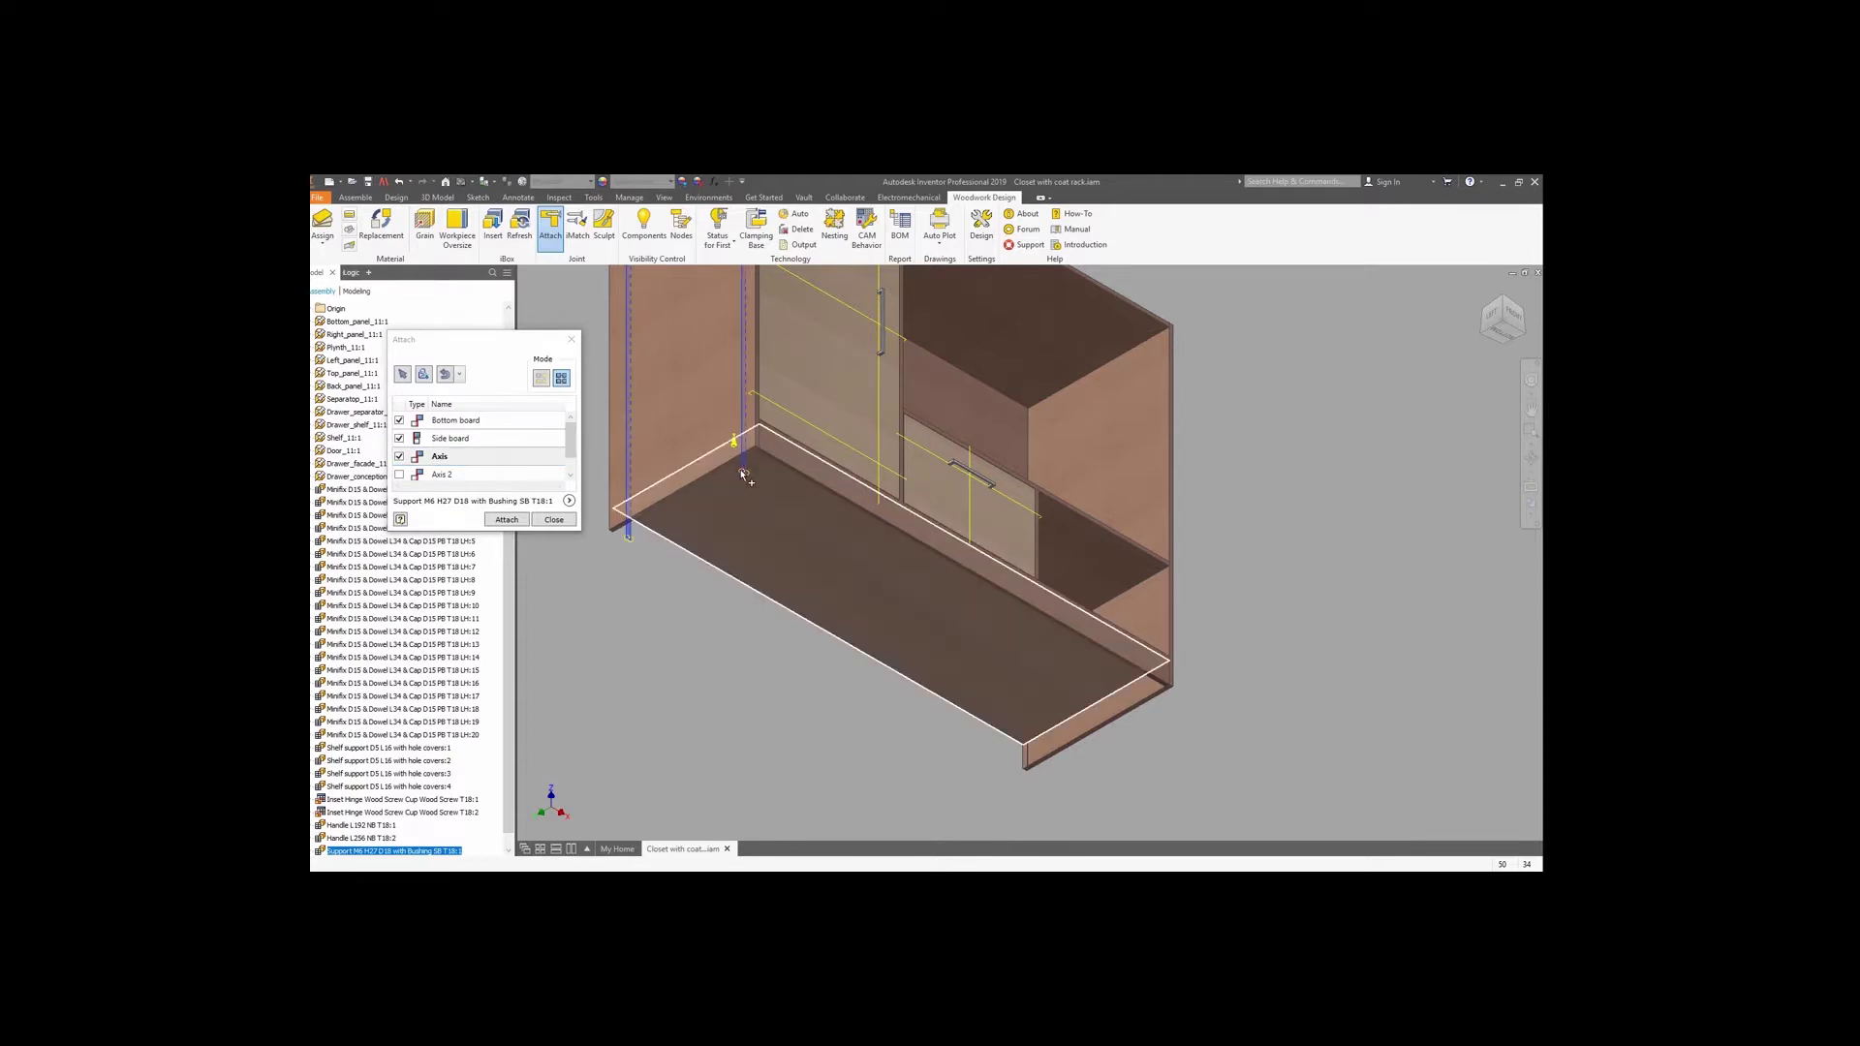
click(517, 517)
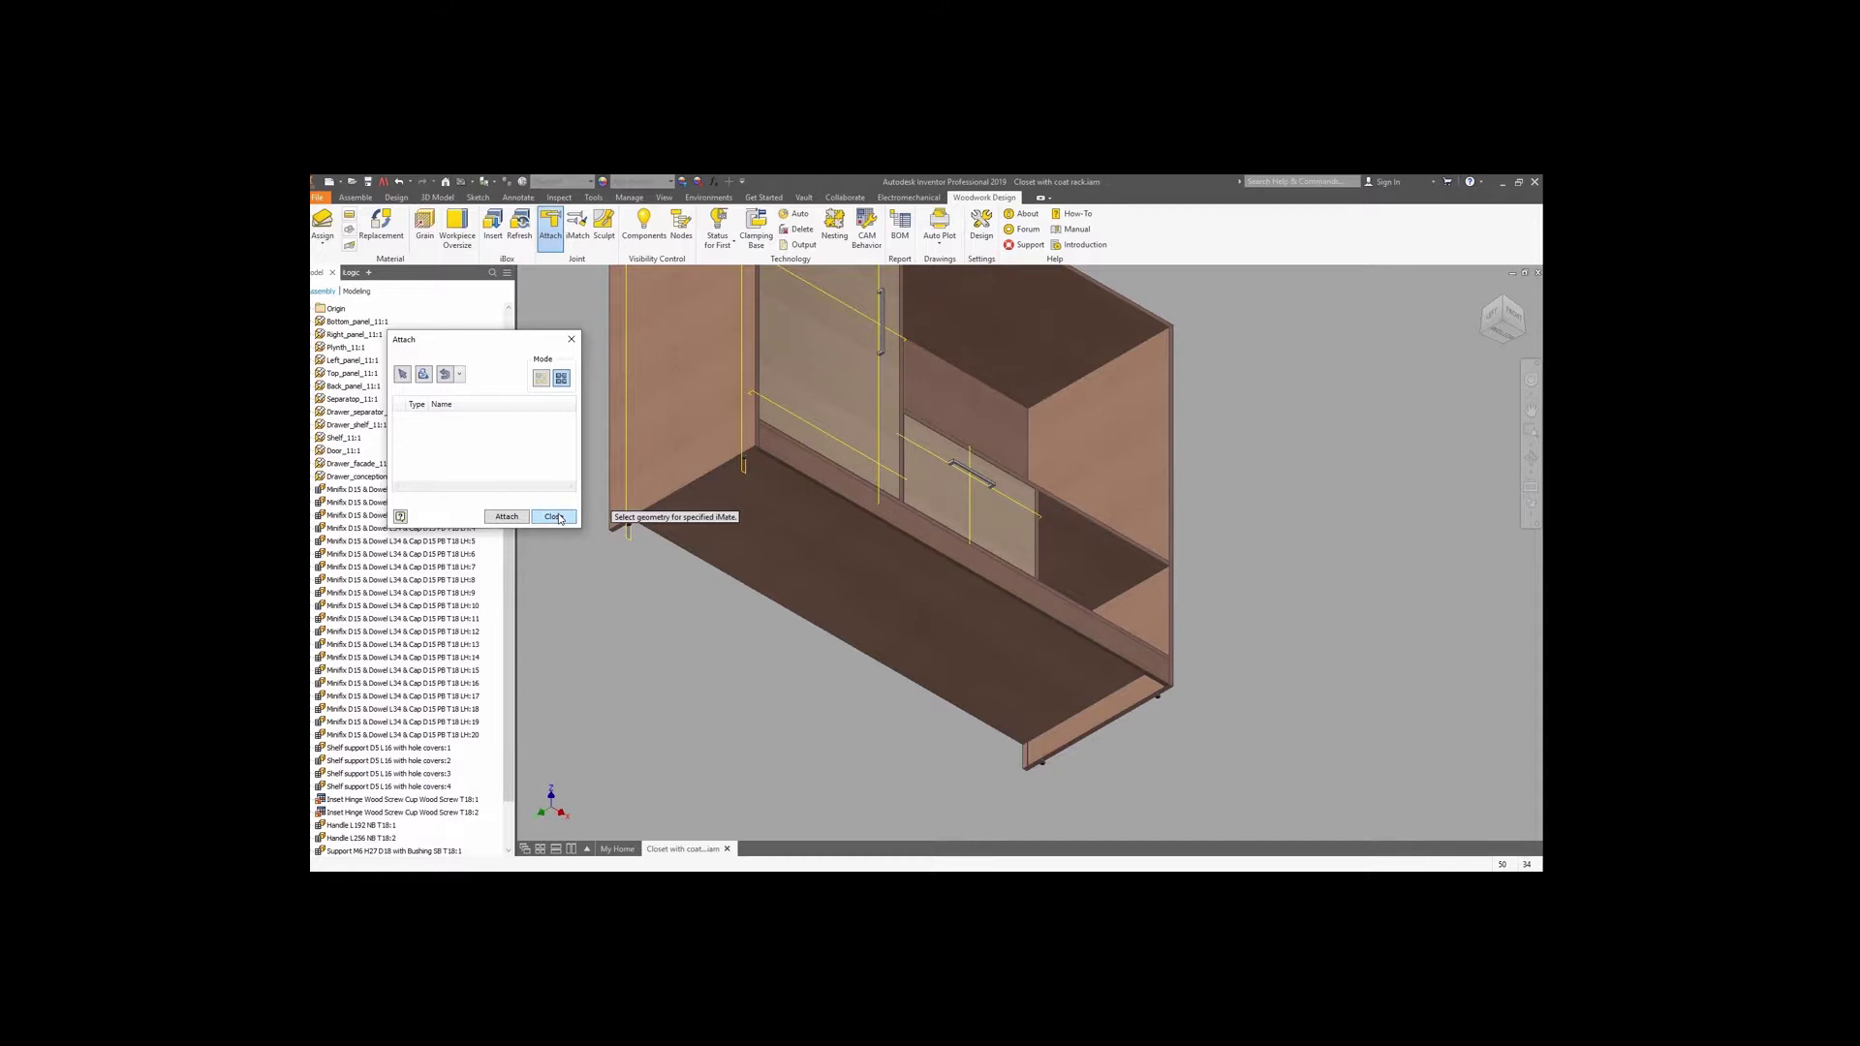
click(559, 518)
Edit the plinth in place, add a horizontal midplane between its bottom and top faces, and return to the assembly.
double_click(812, 474)
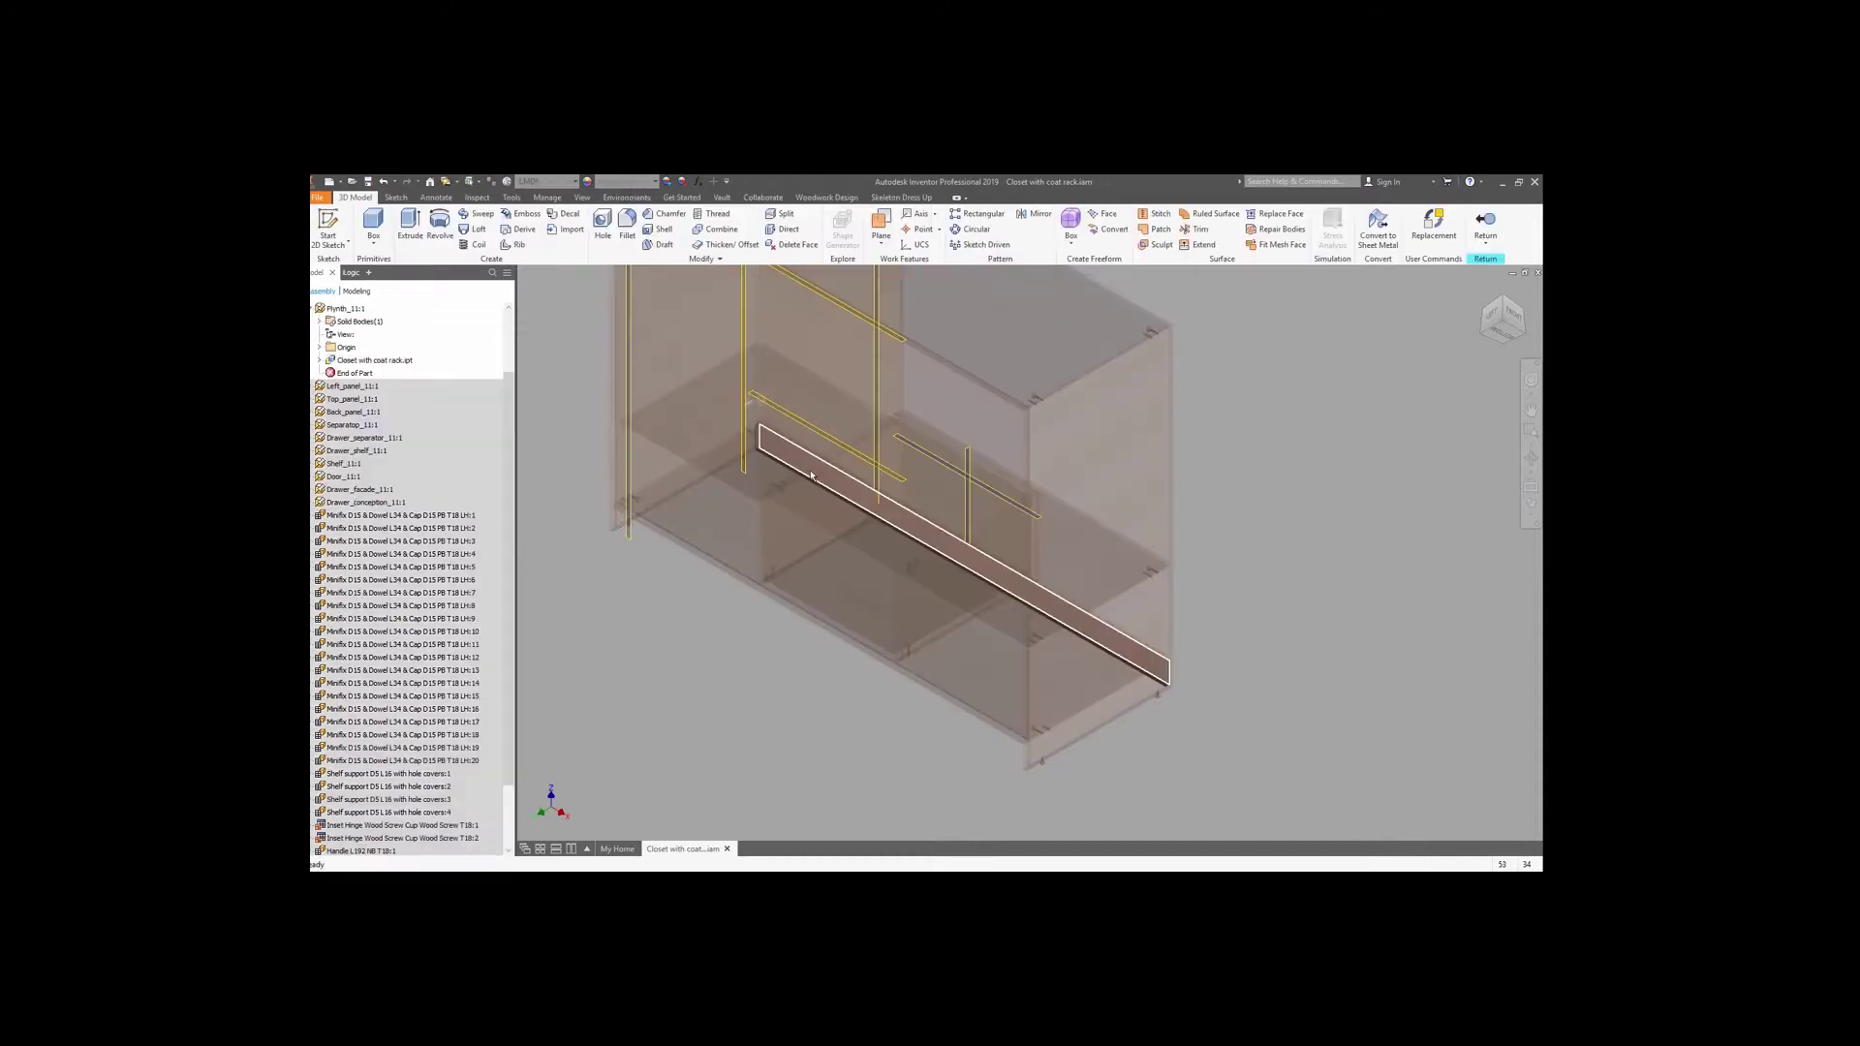
click(880, 242)
click(916, 290)
scroll(825, 469, up, 5)
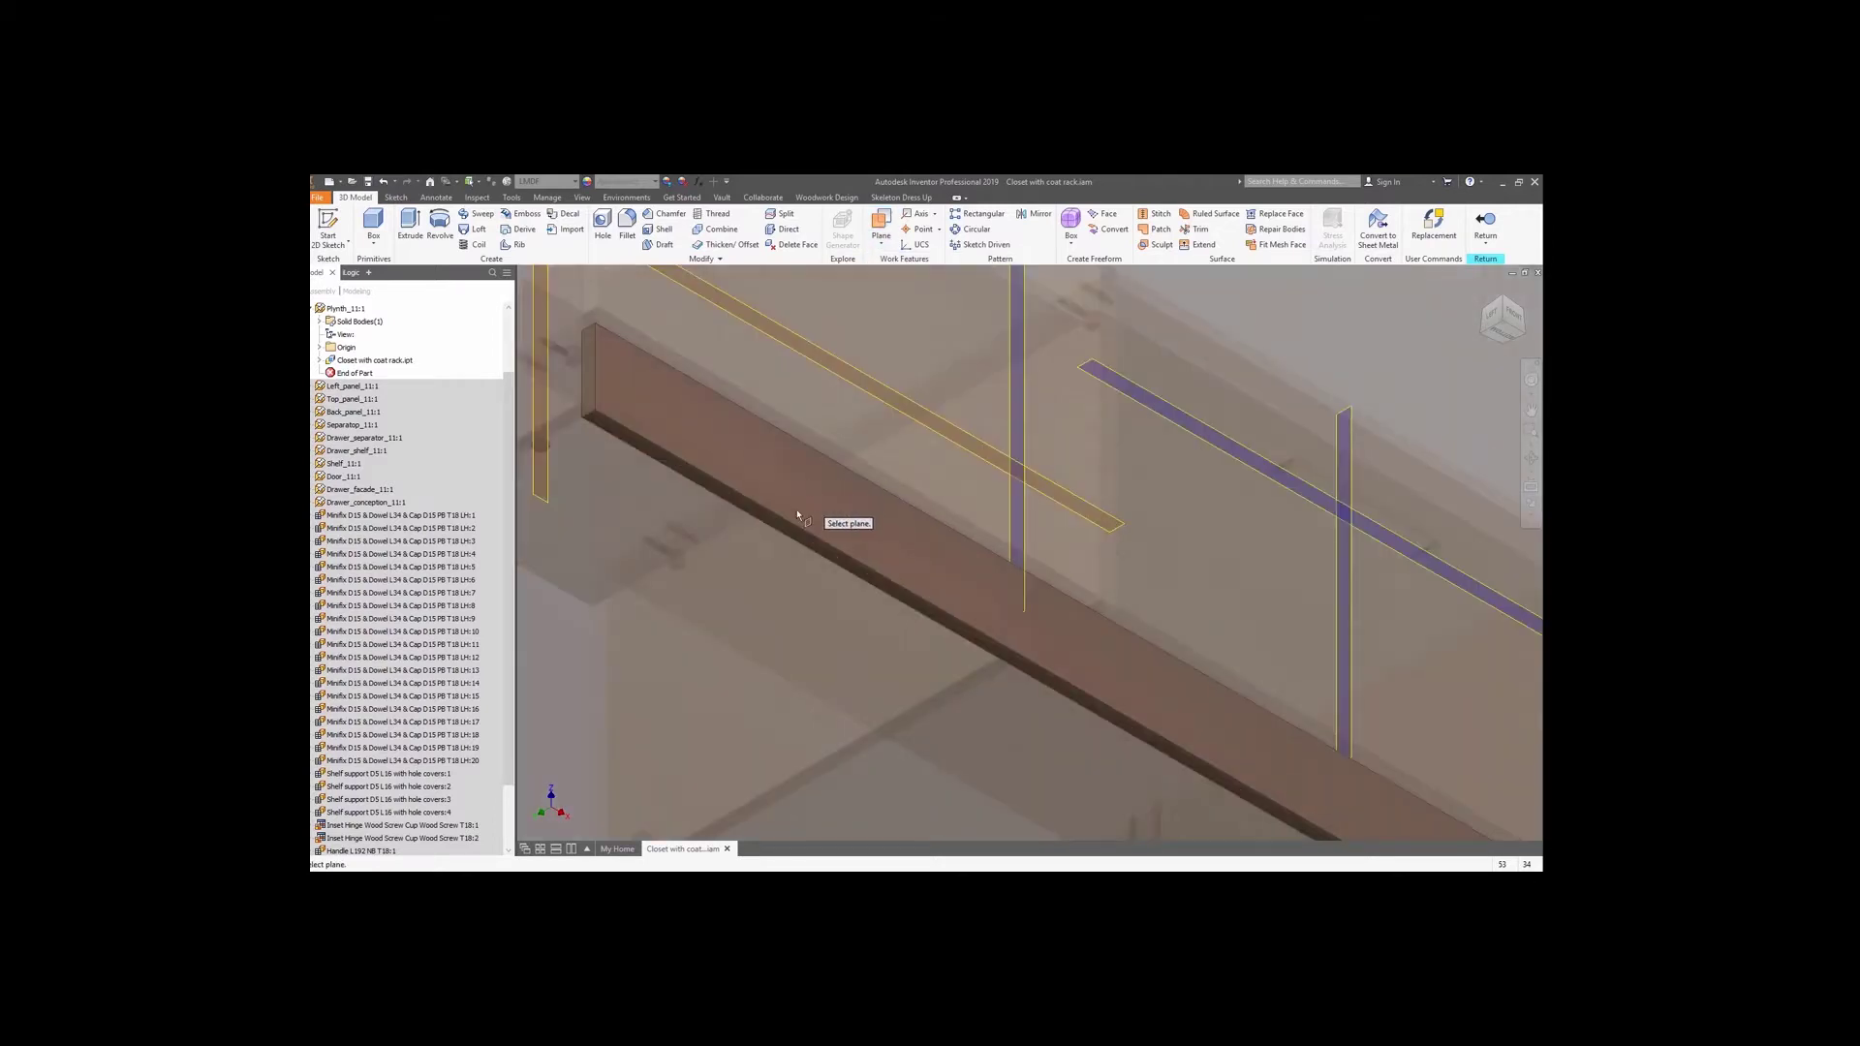
click(797, 530)
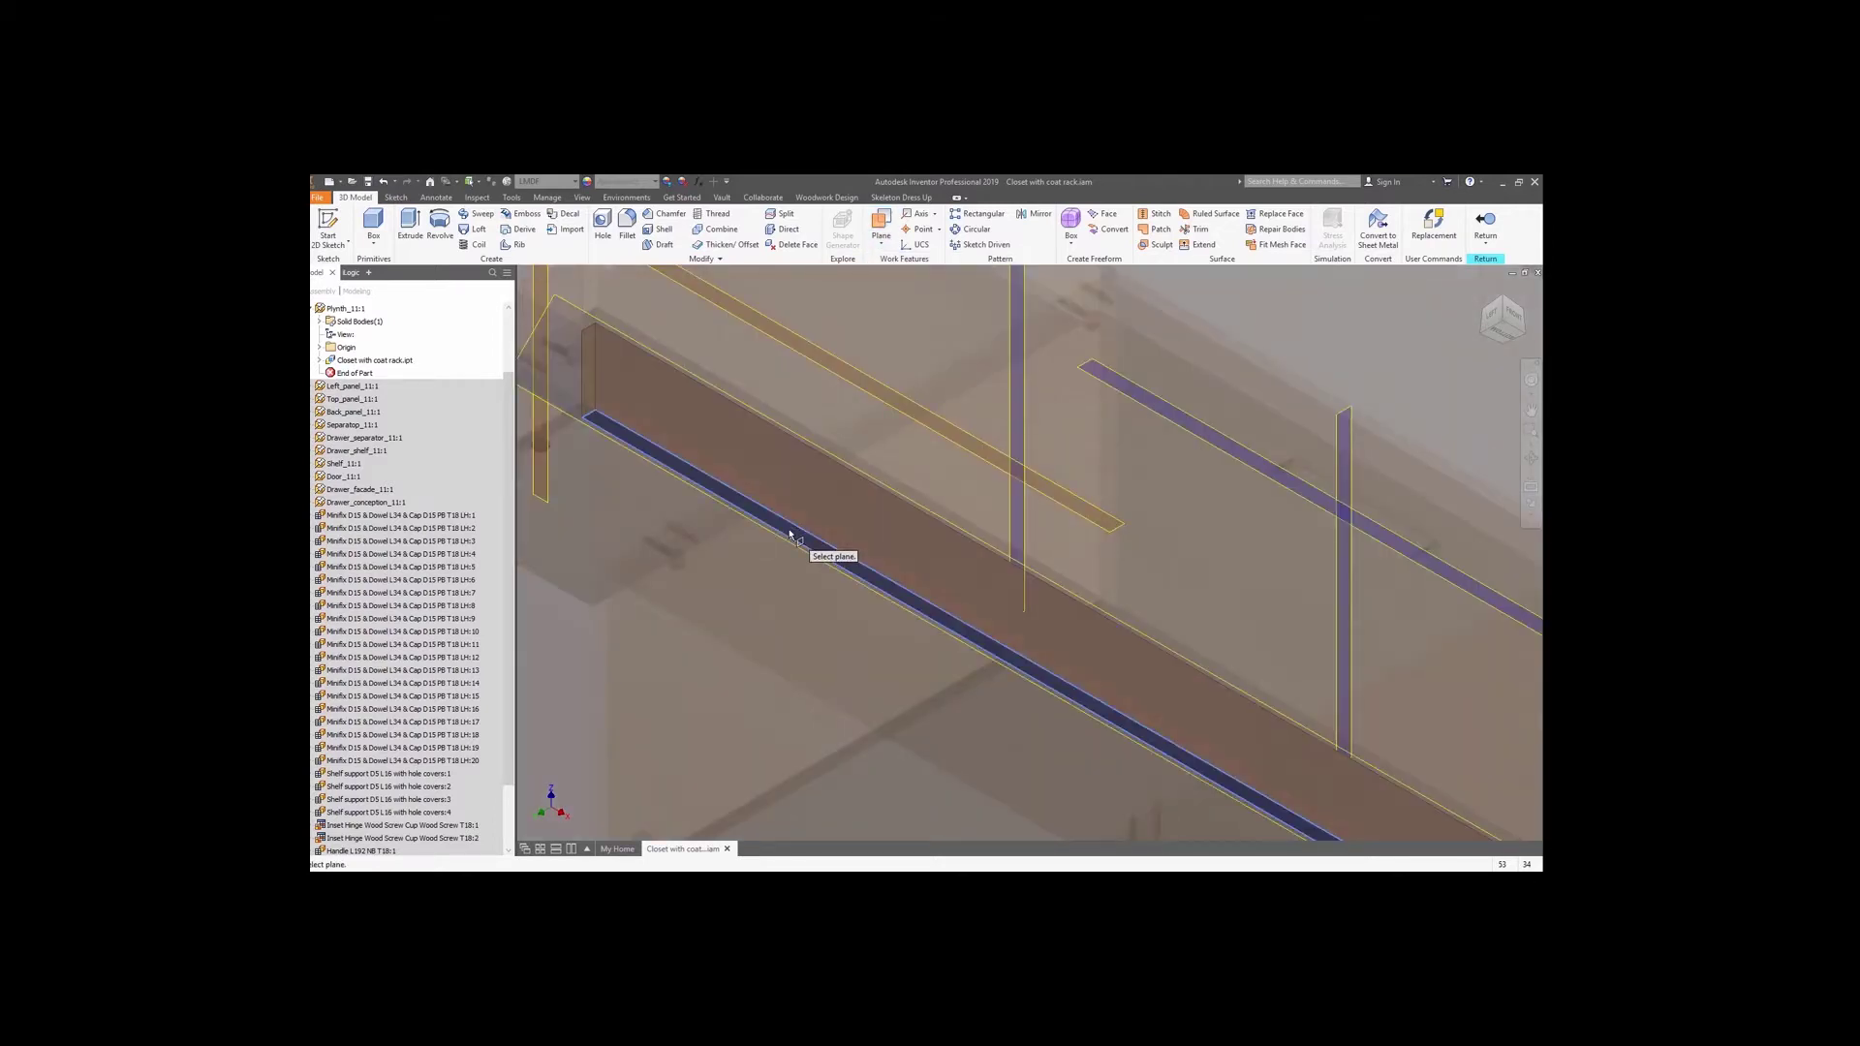
click(802, 441)
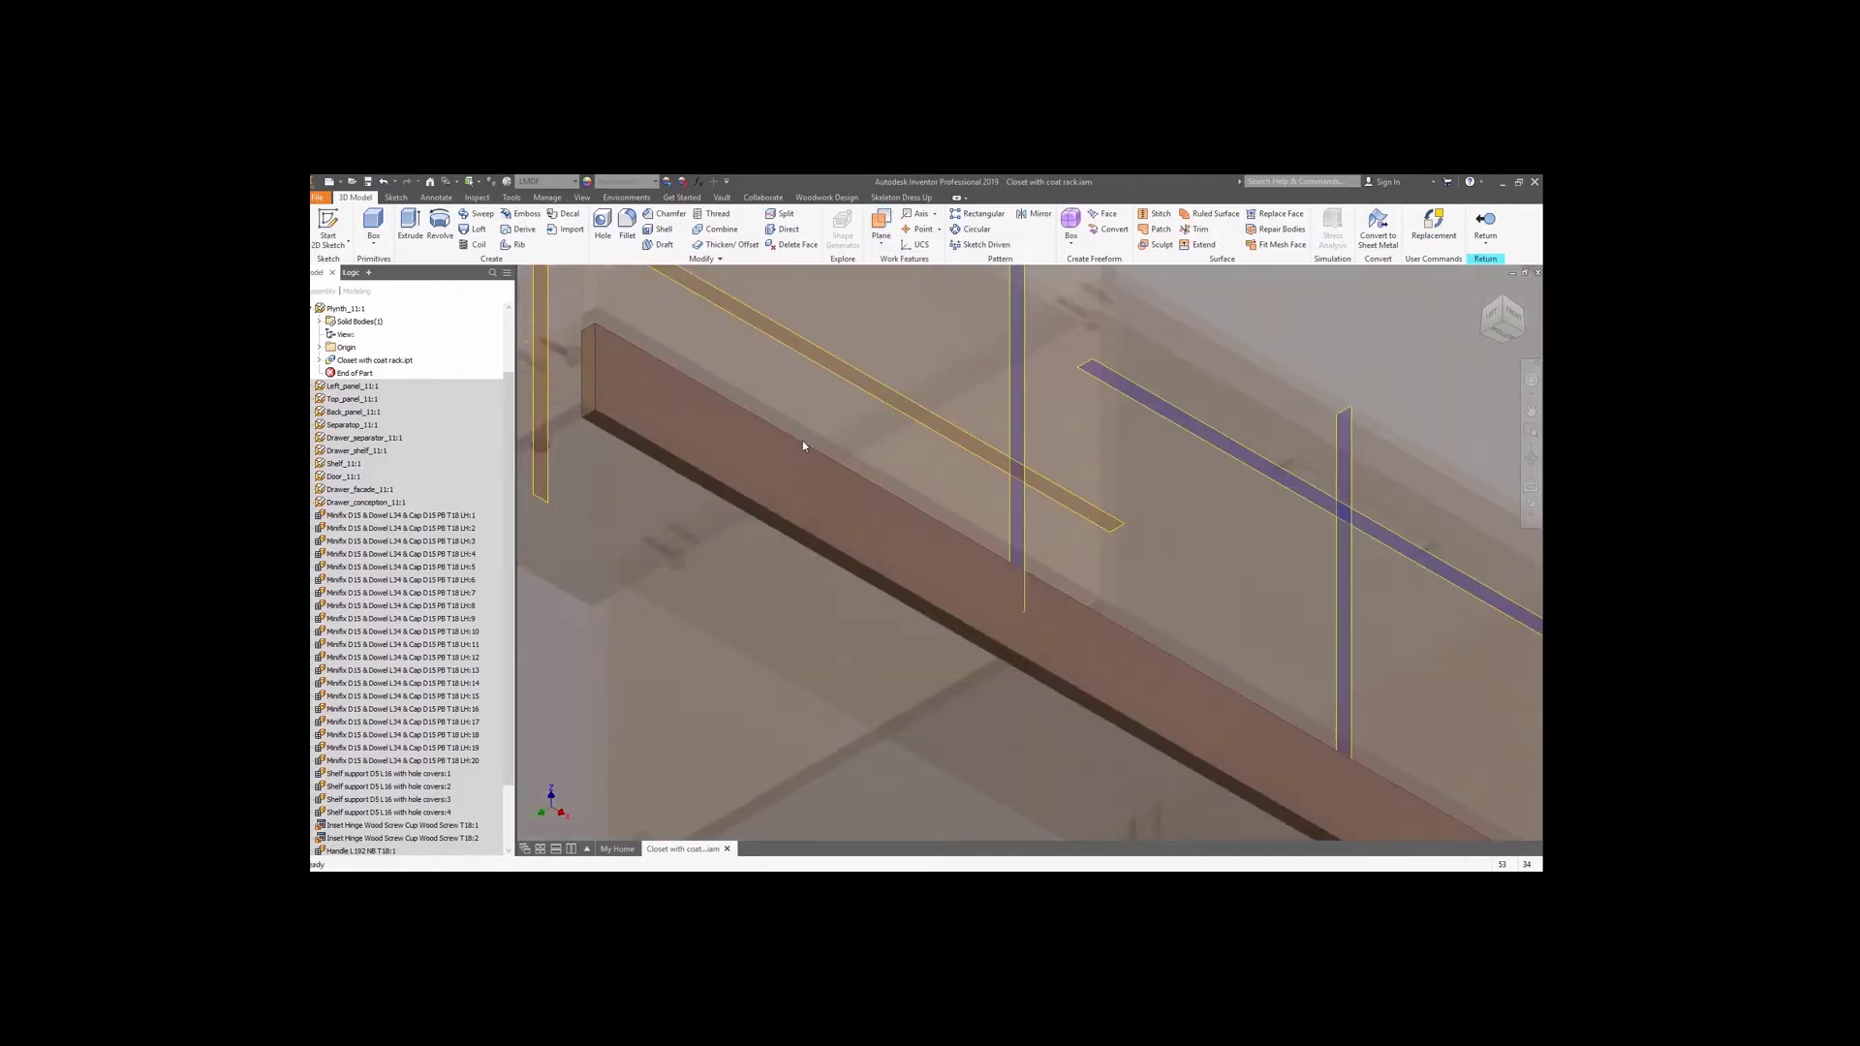
click(1496, 222)
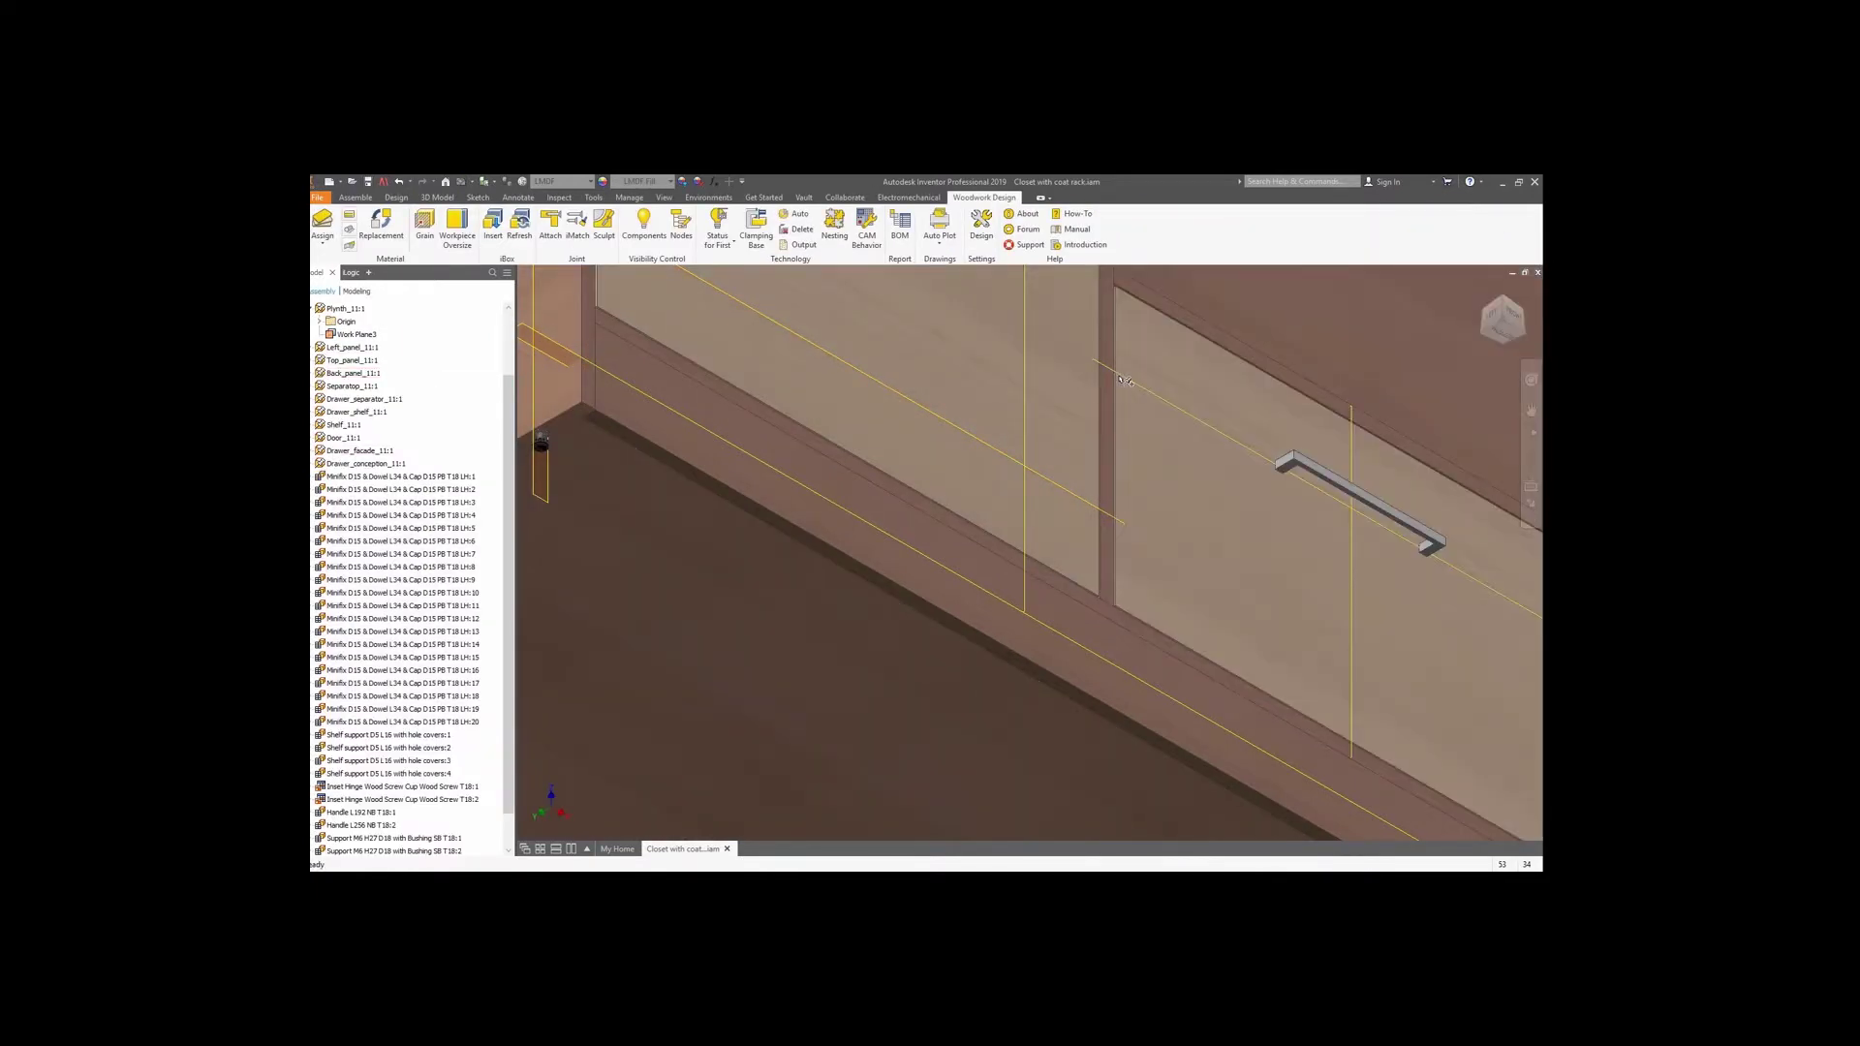
Start Attach and load MINIFIX D15 v2.ipt from the library's fixed joints with board thickness 18, pin length 34, side Left and cap included.
key(F6)
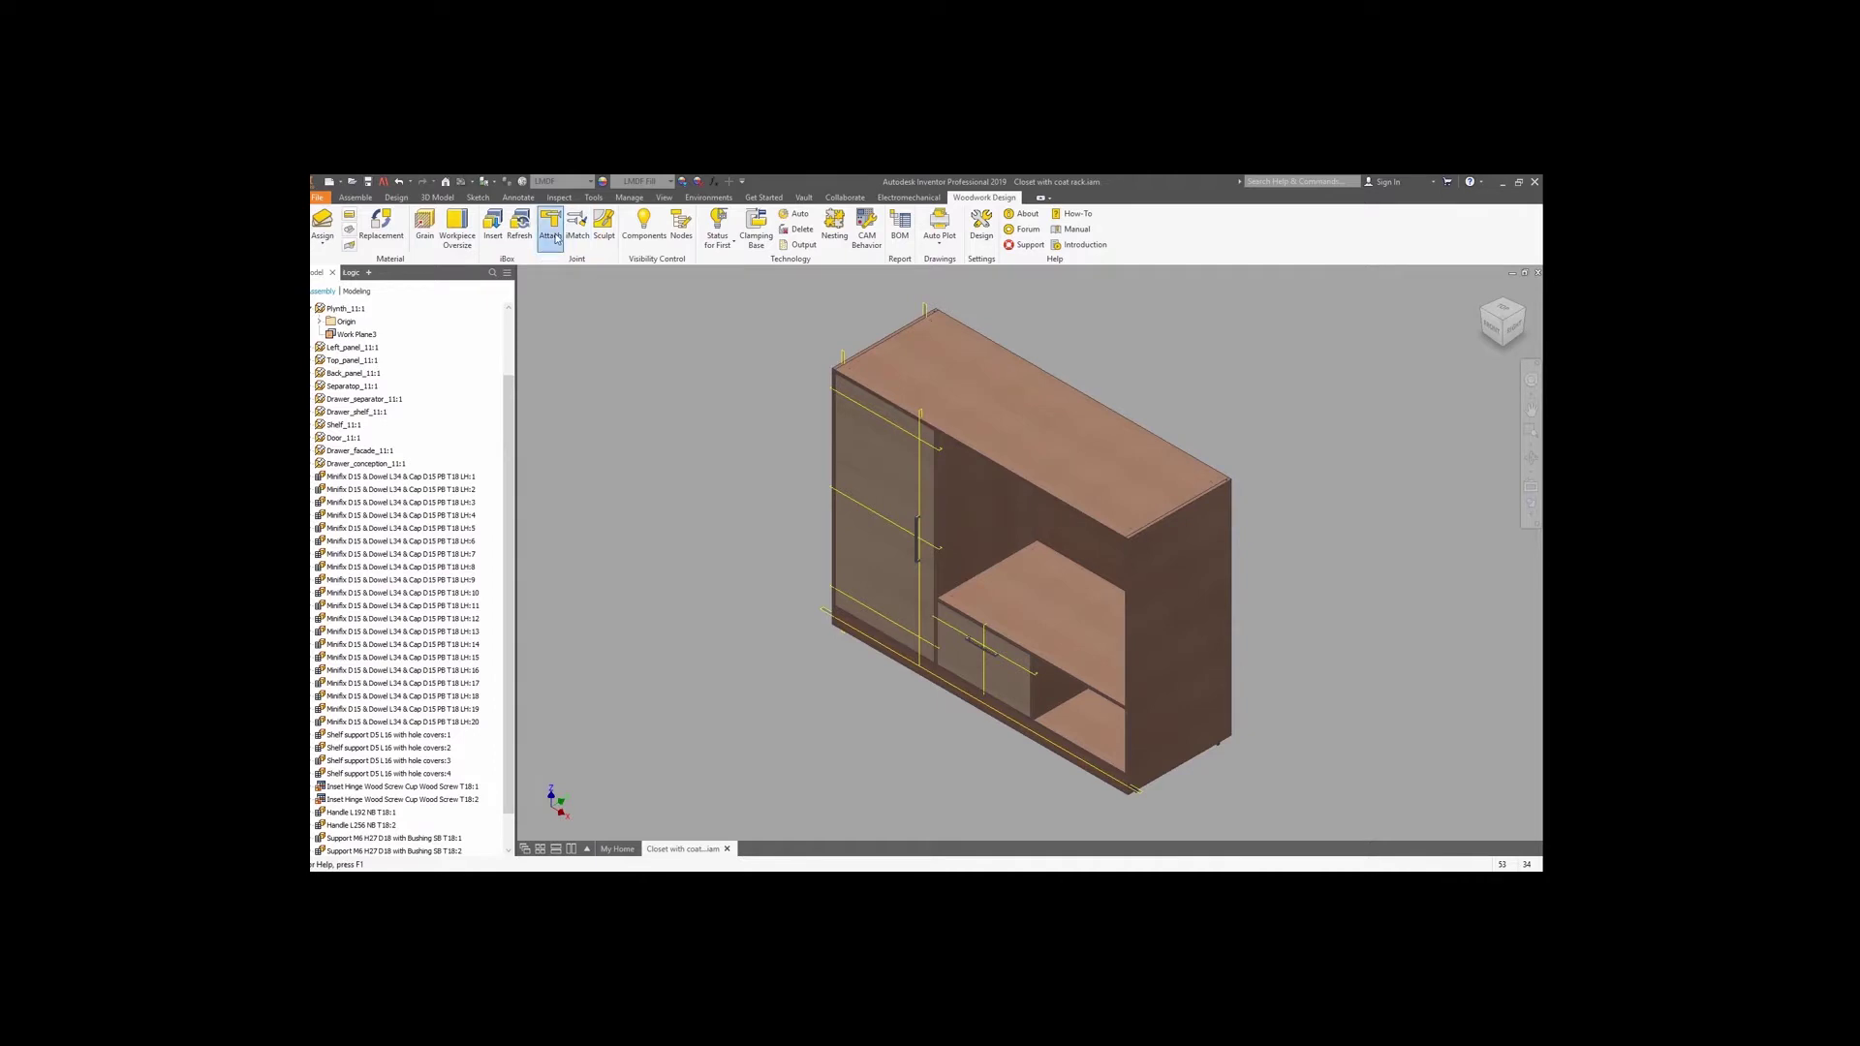
click(552, 235)
click(424, 374)
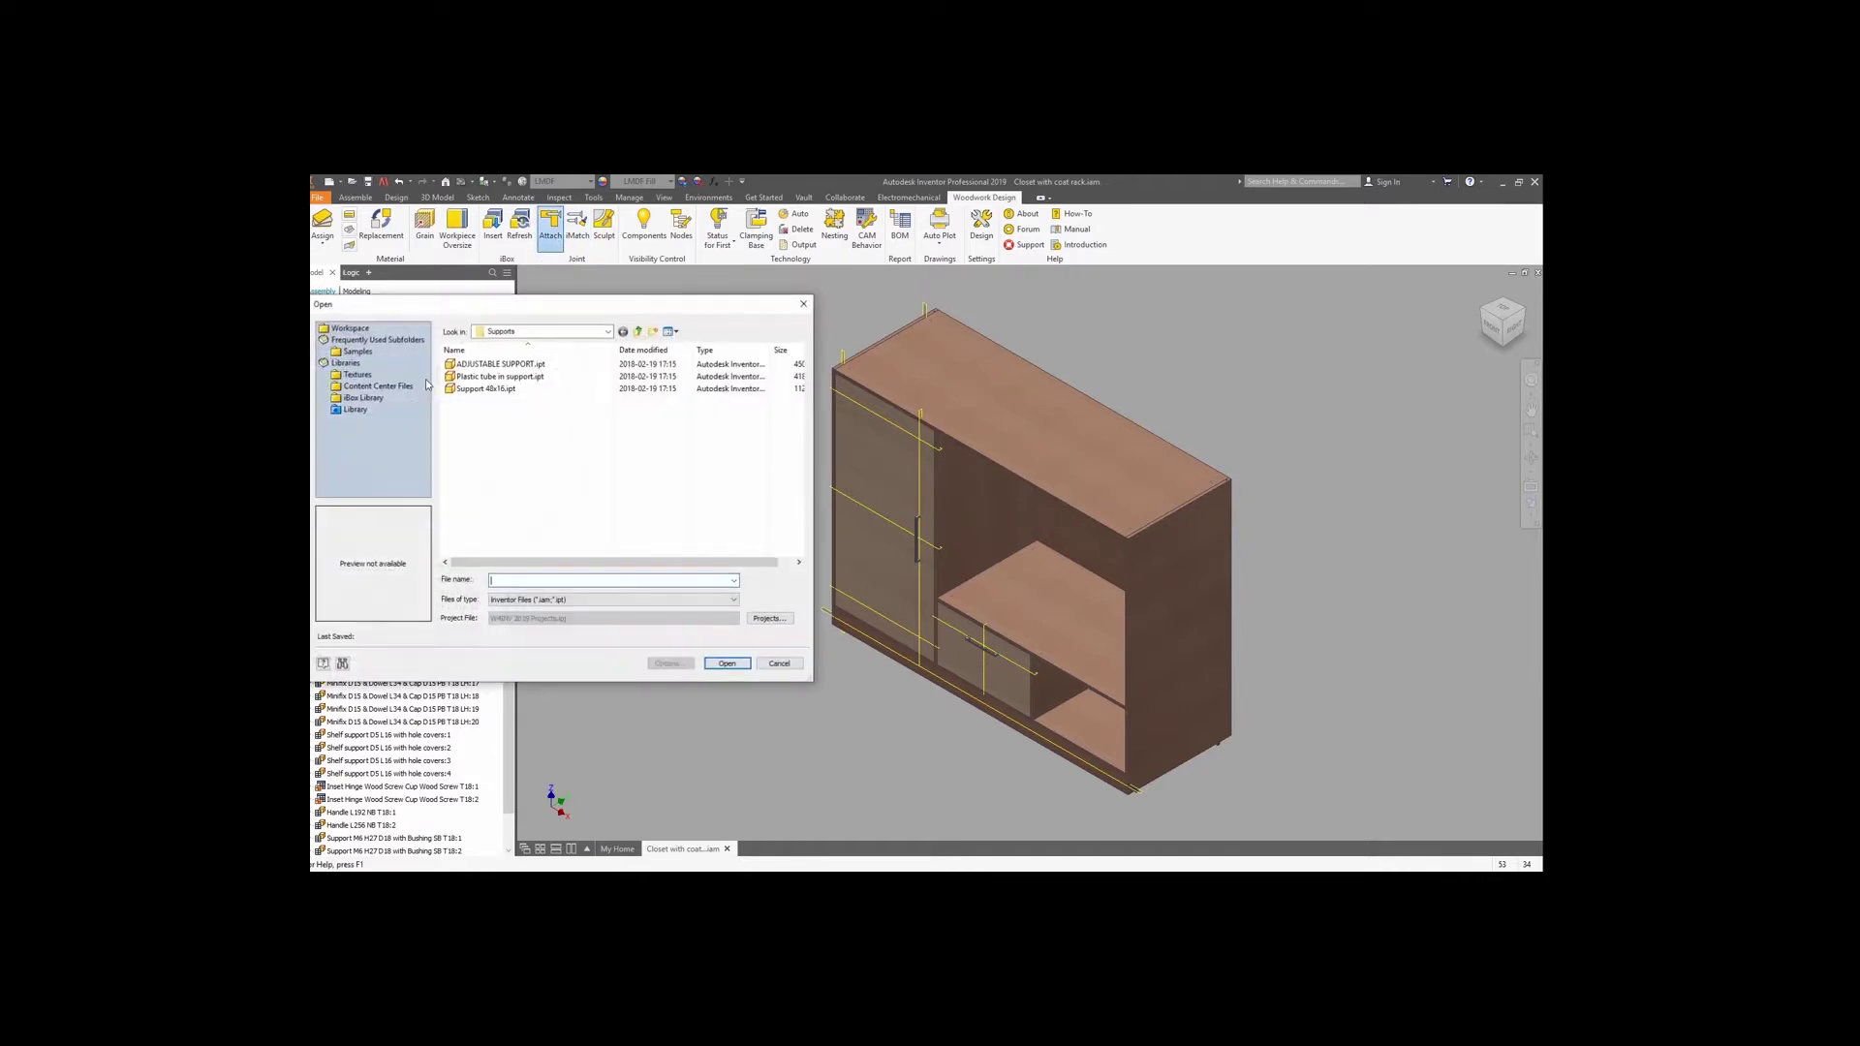
click(356, 409)
double_click(480, 377)
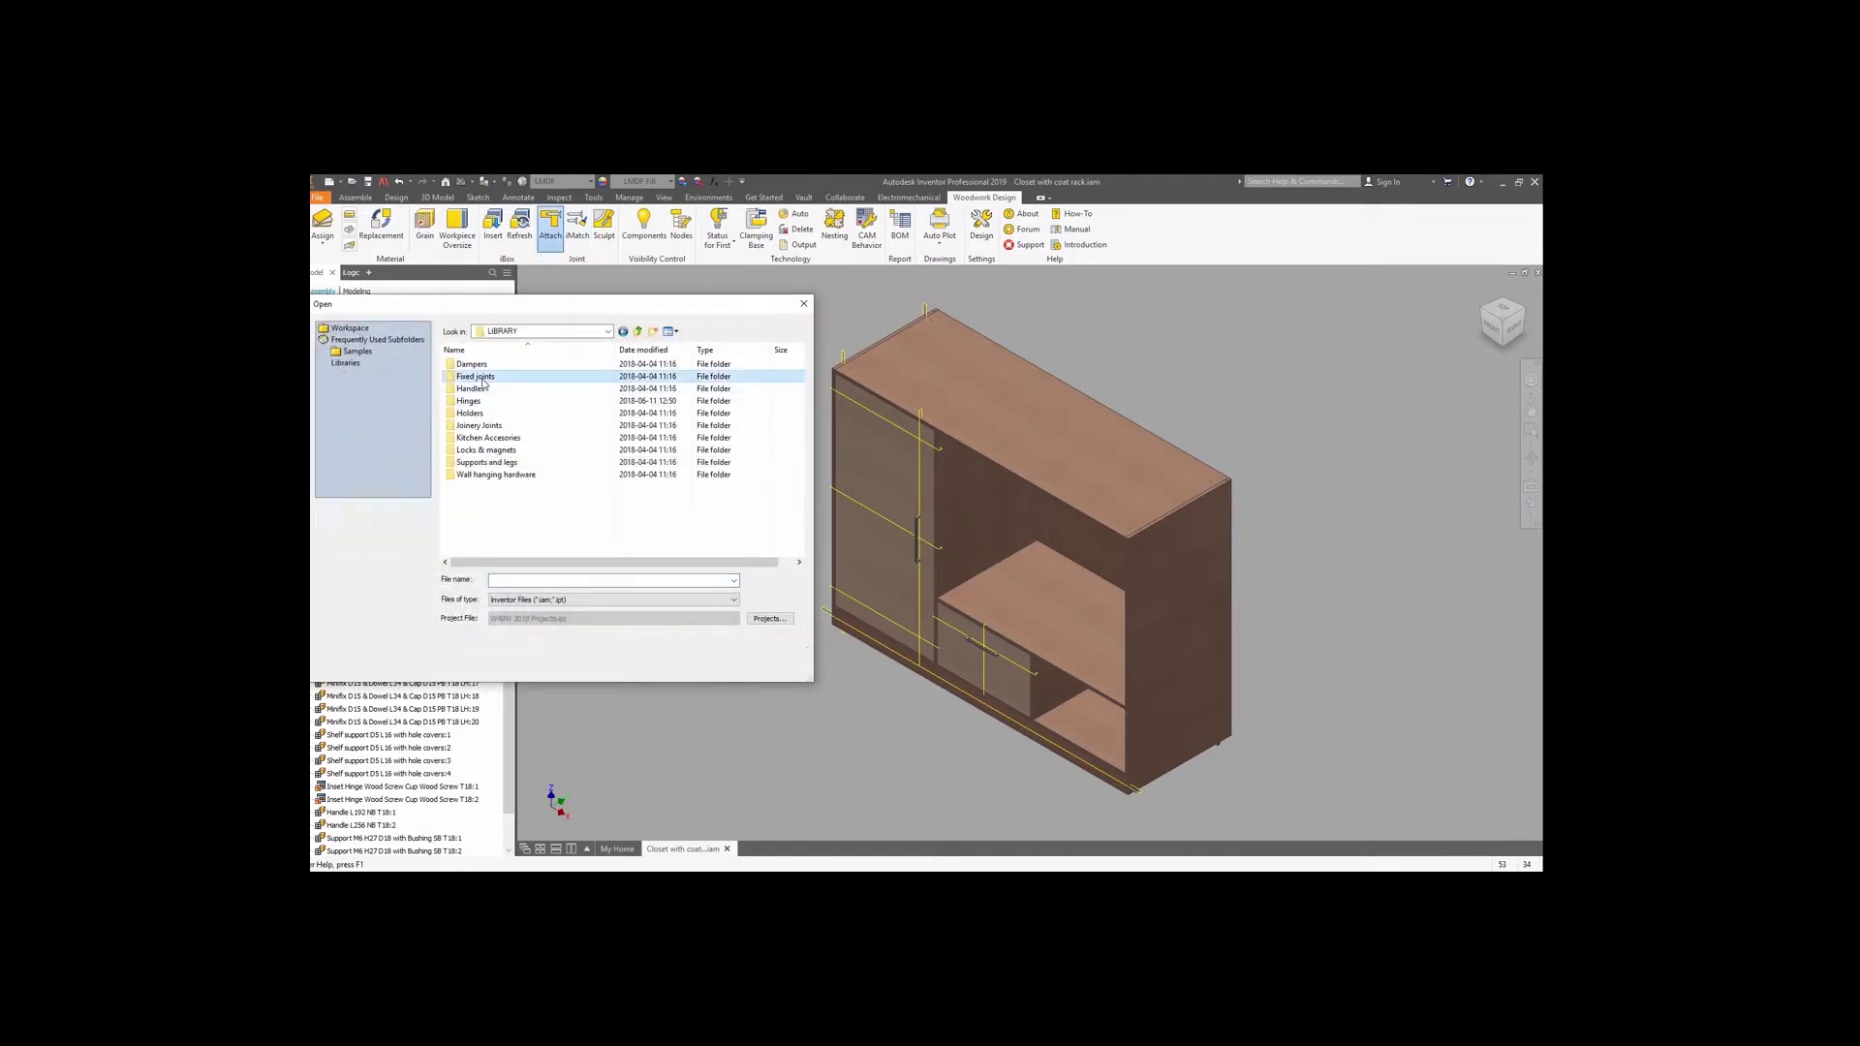
double_click(486, 413)
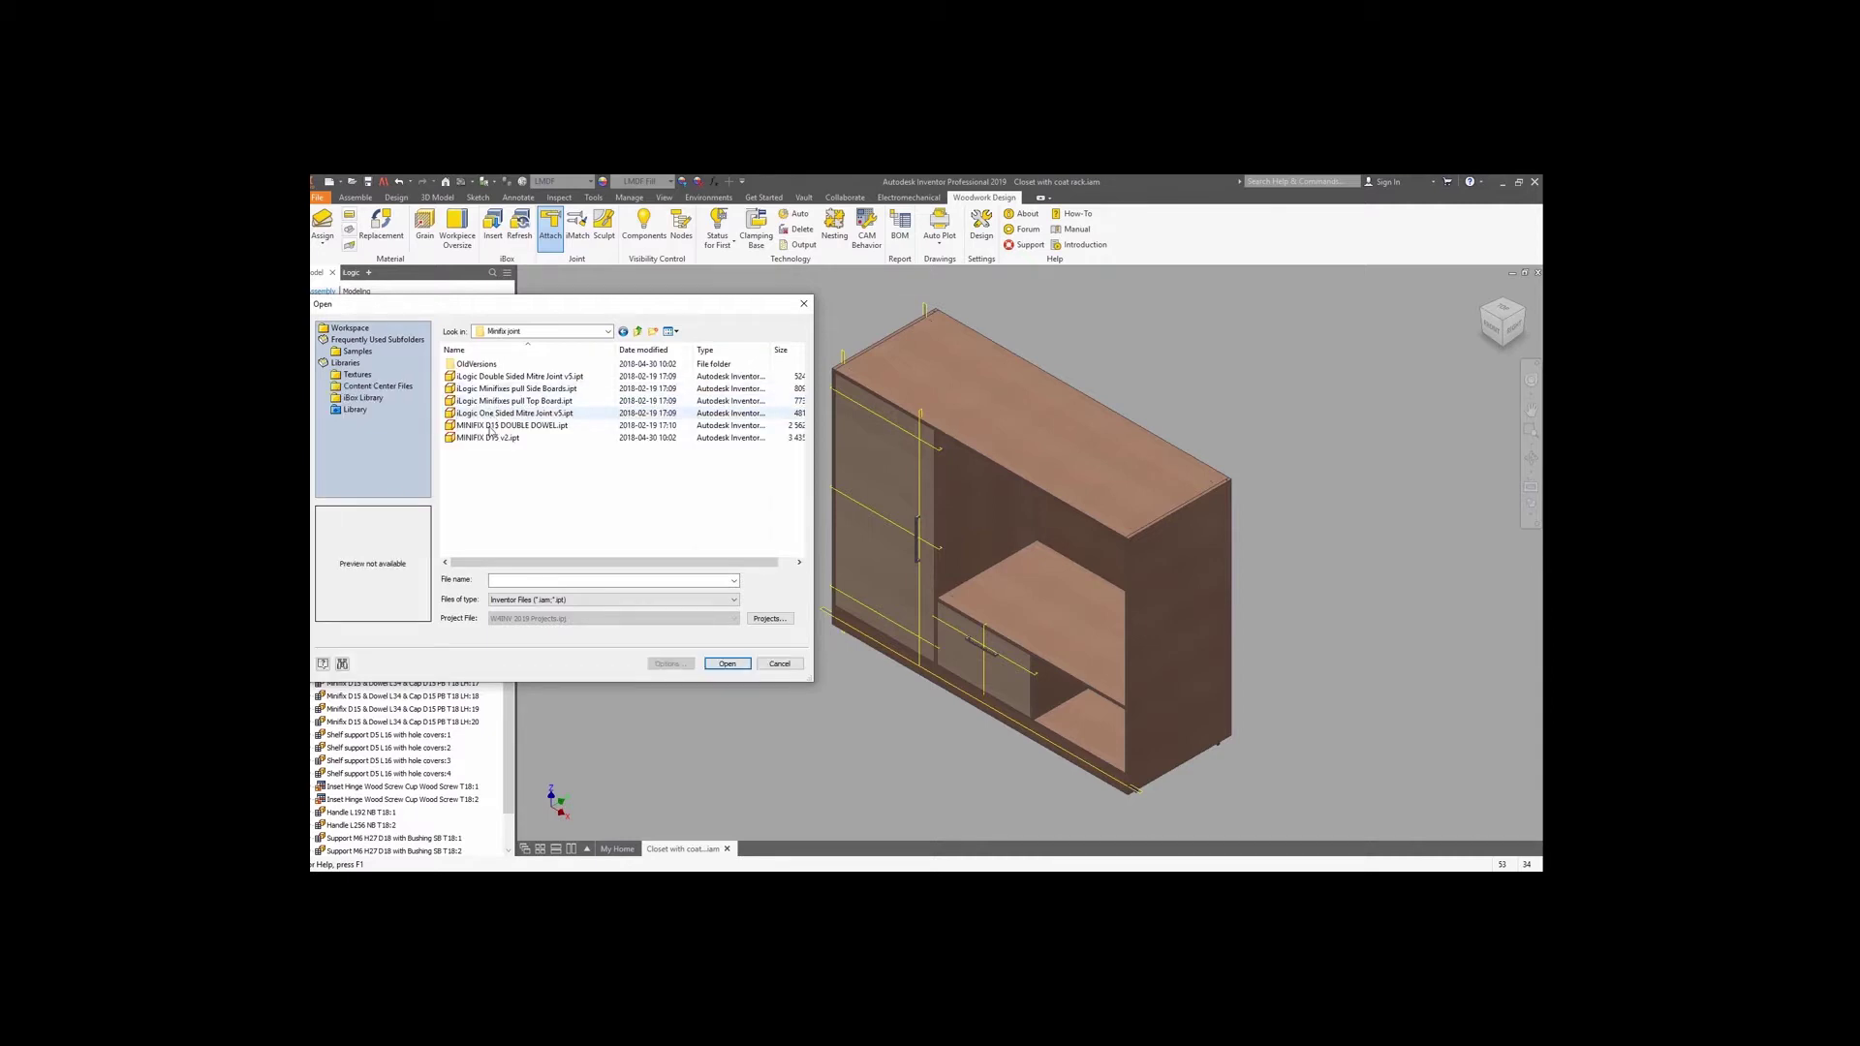
double_click(487, 436)
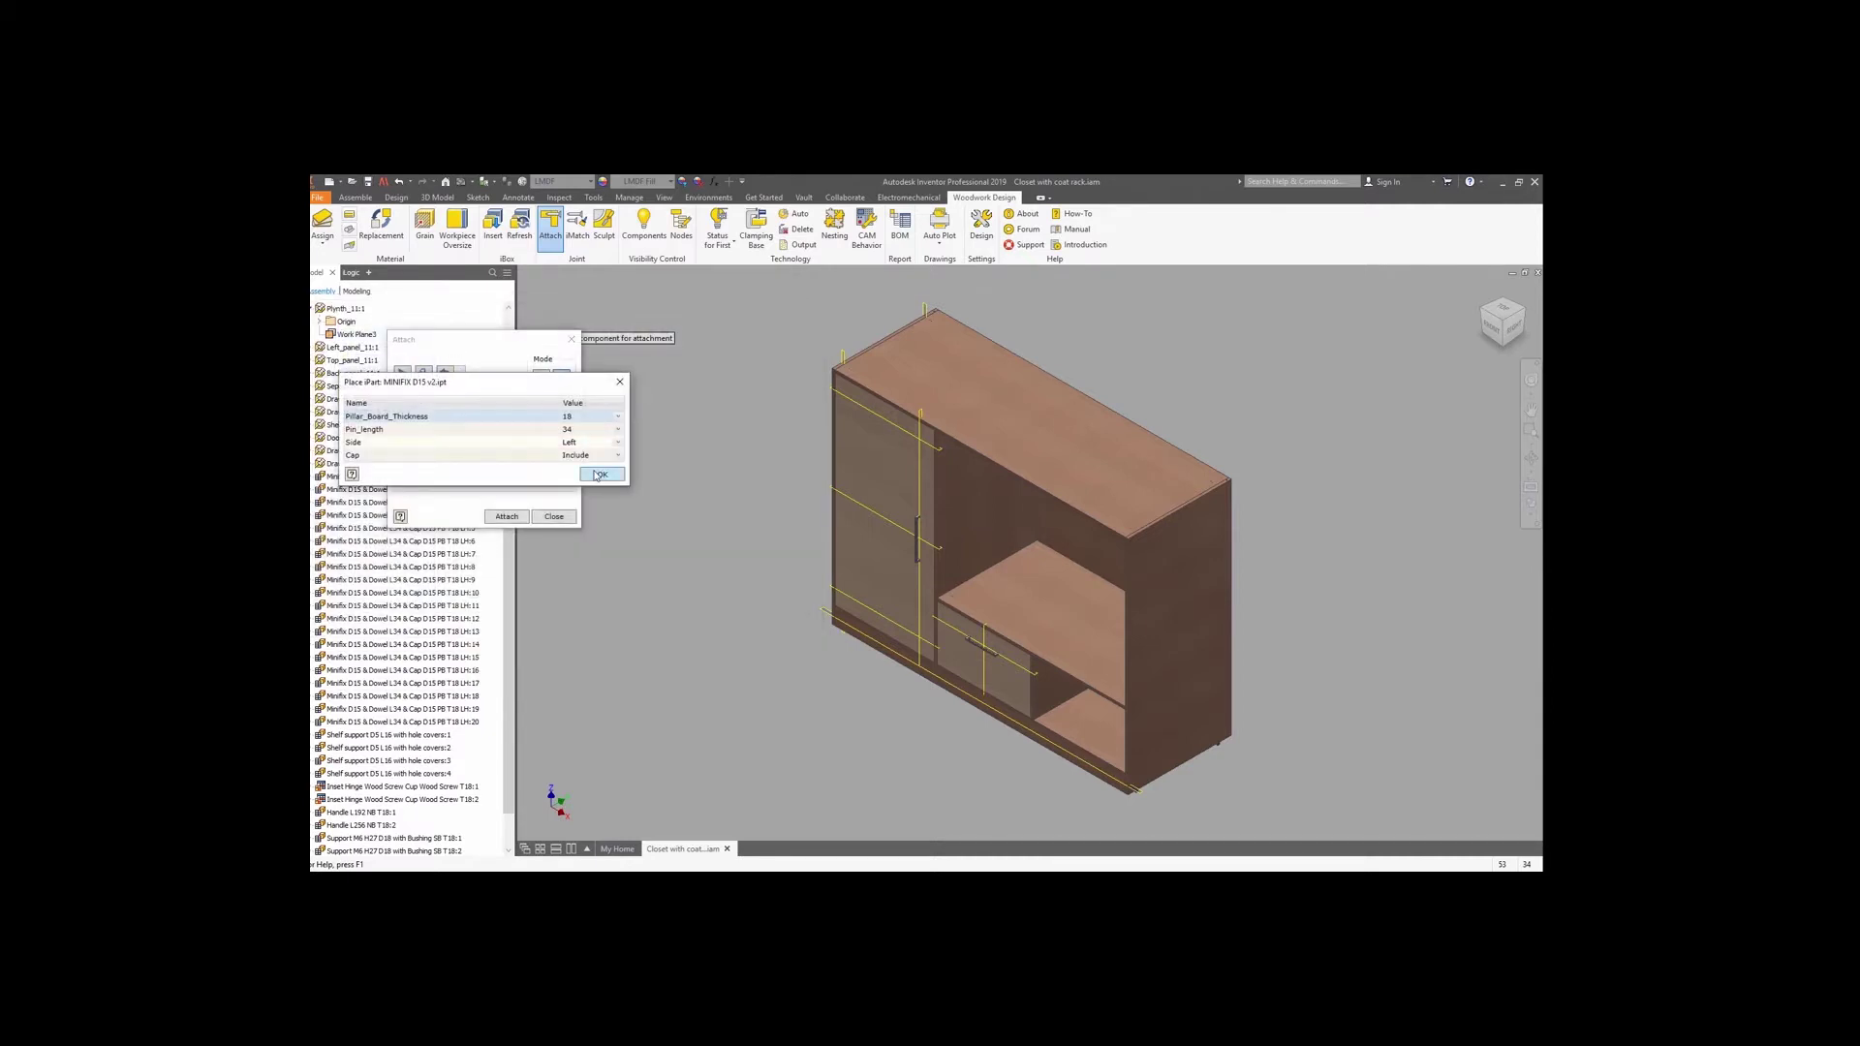
click(597, 474)
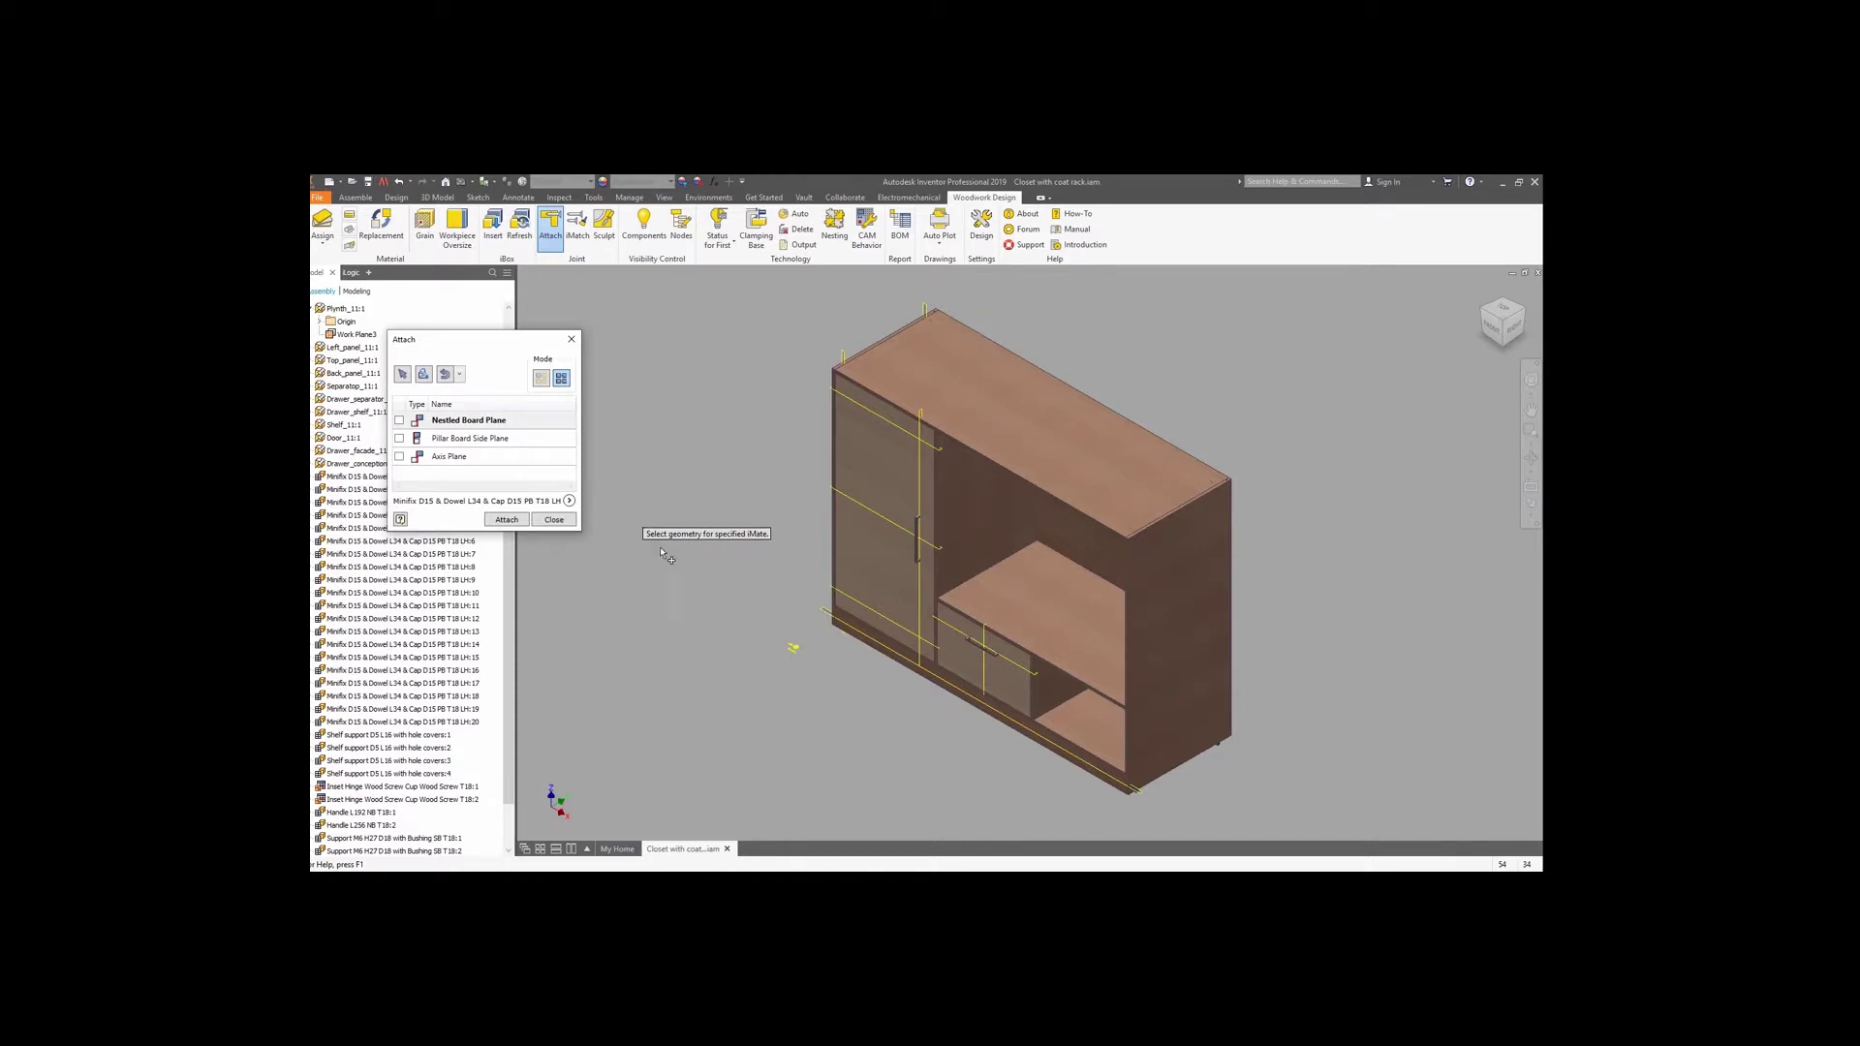
Assign the Minifix's Nestled Board Plane to the inner faces of the left and right side panels.
scroll(841, 639, up, 5)
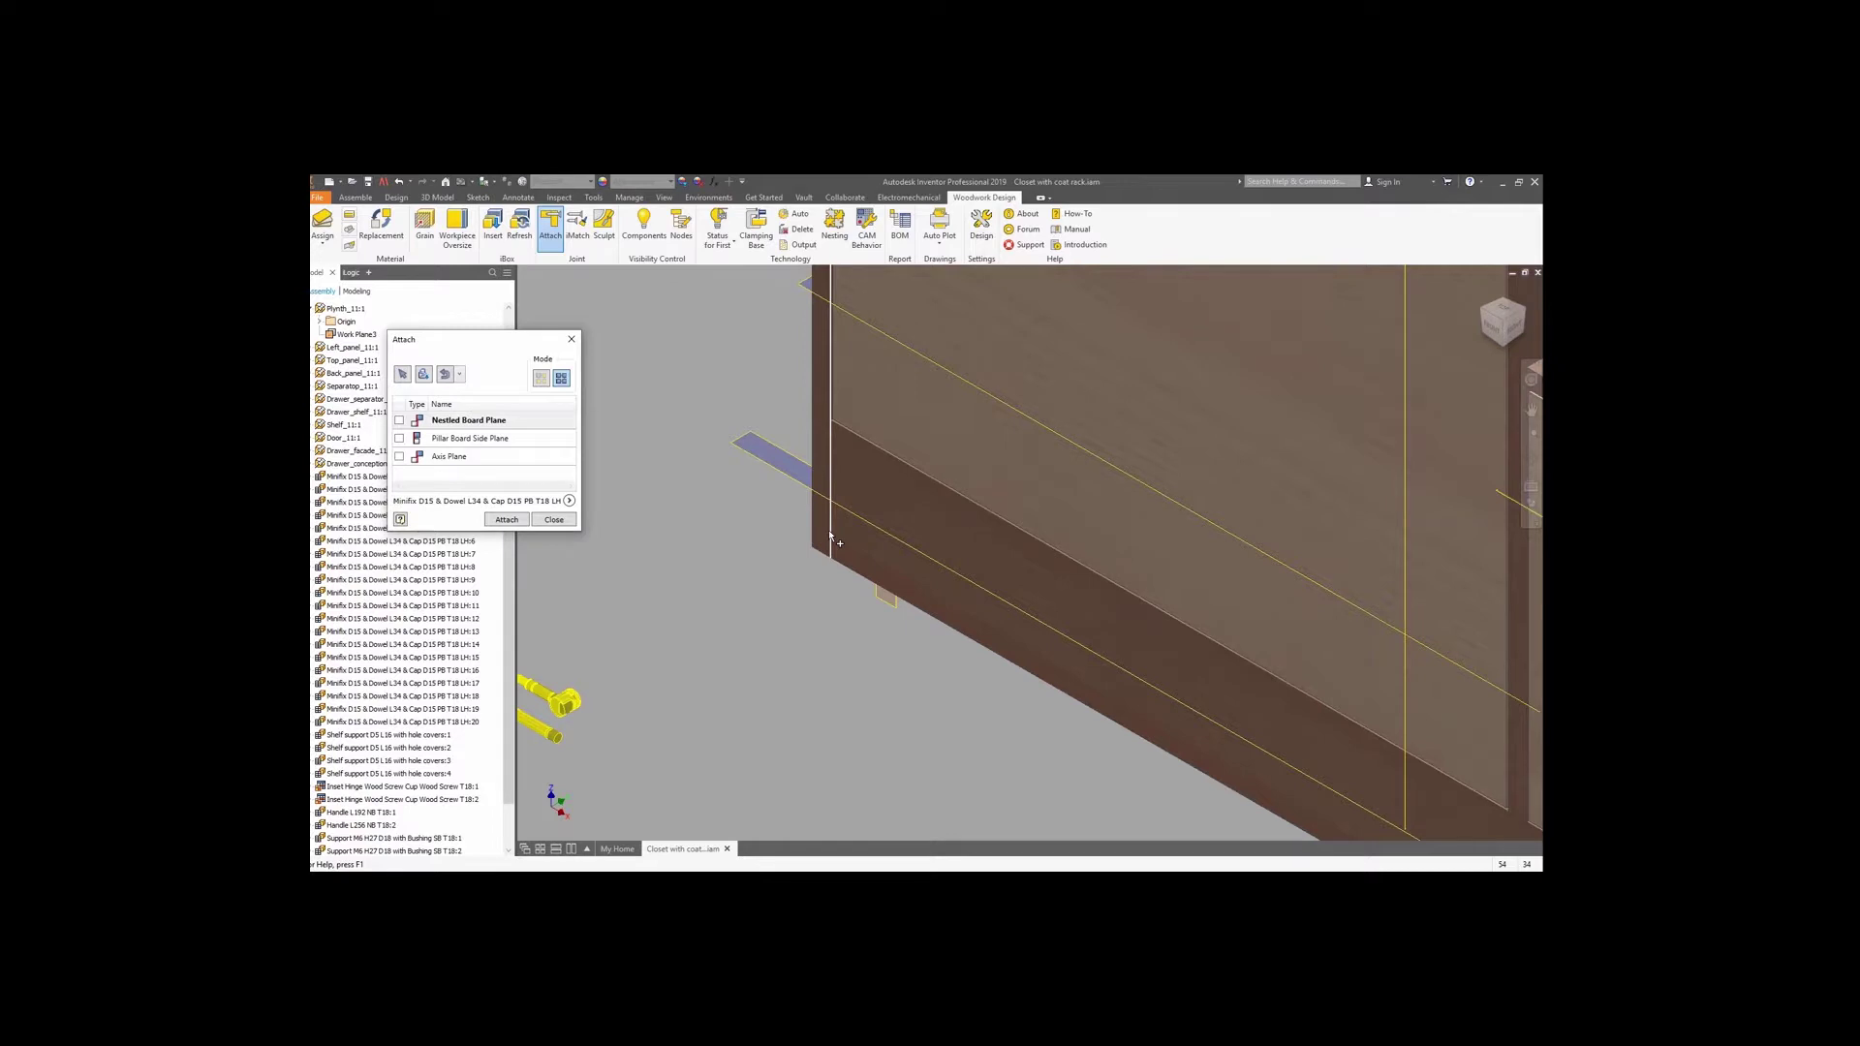
mouse_move(830, 534)
scroll(850, 556, down, 1)
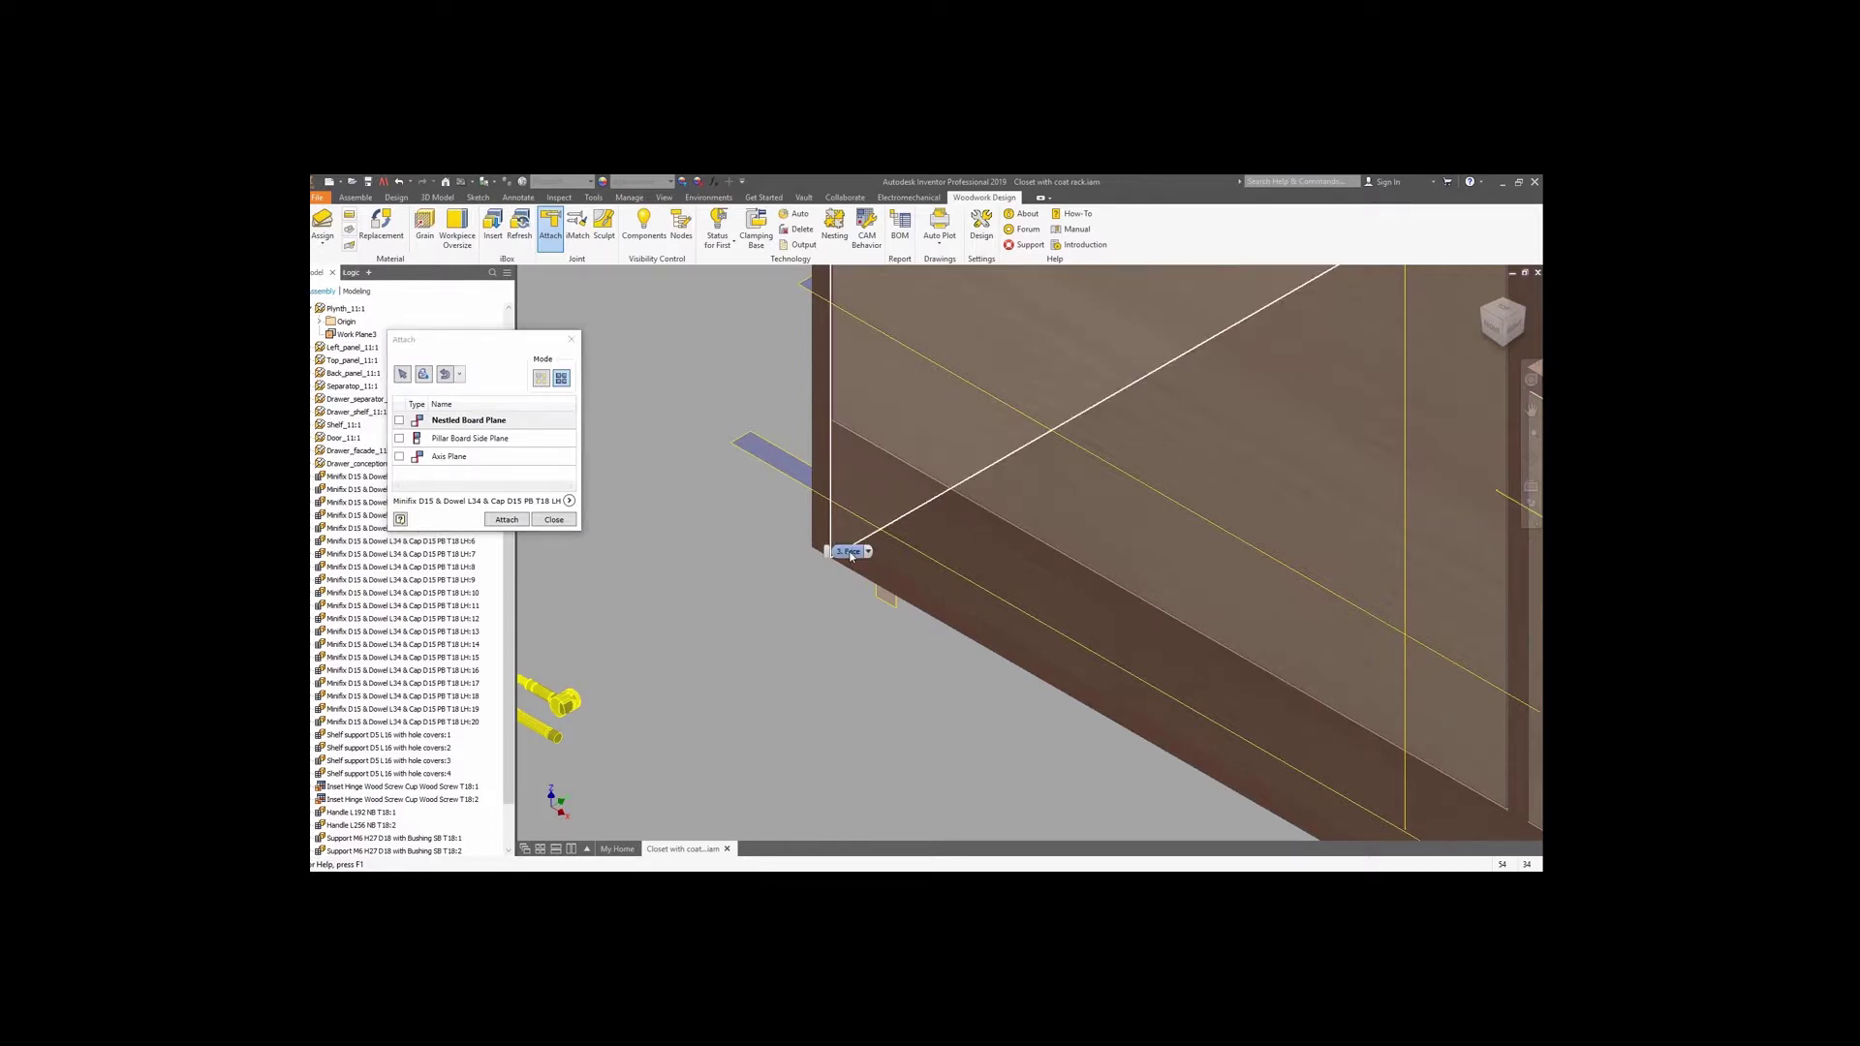
click(851, 556)
scroll(862, 552, down, 5)
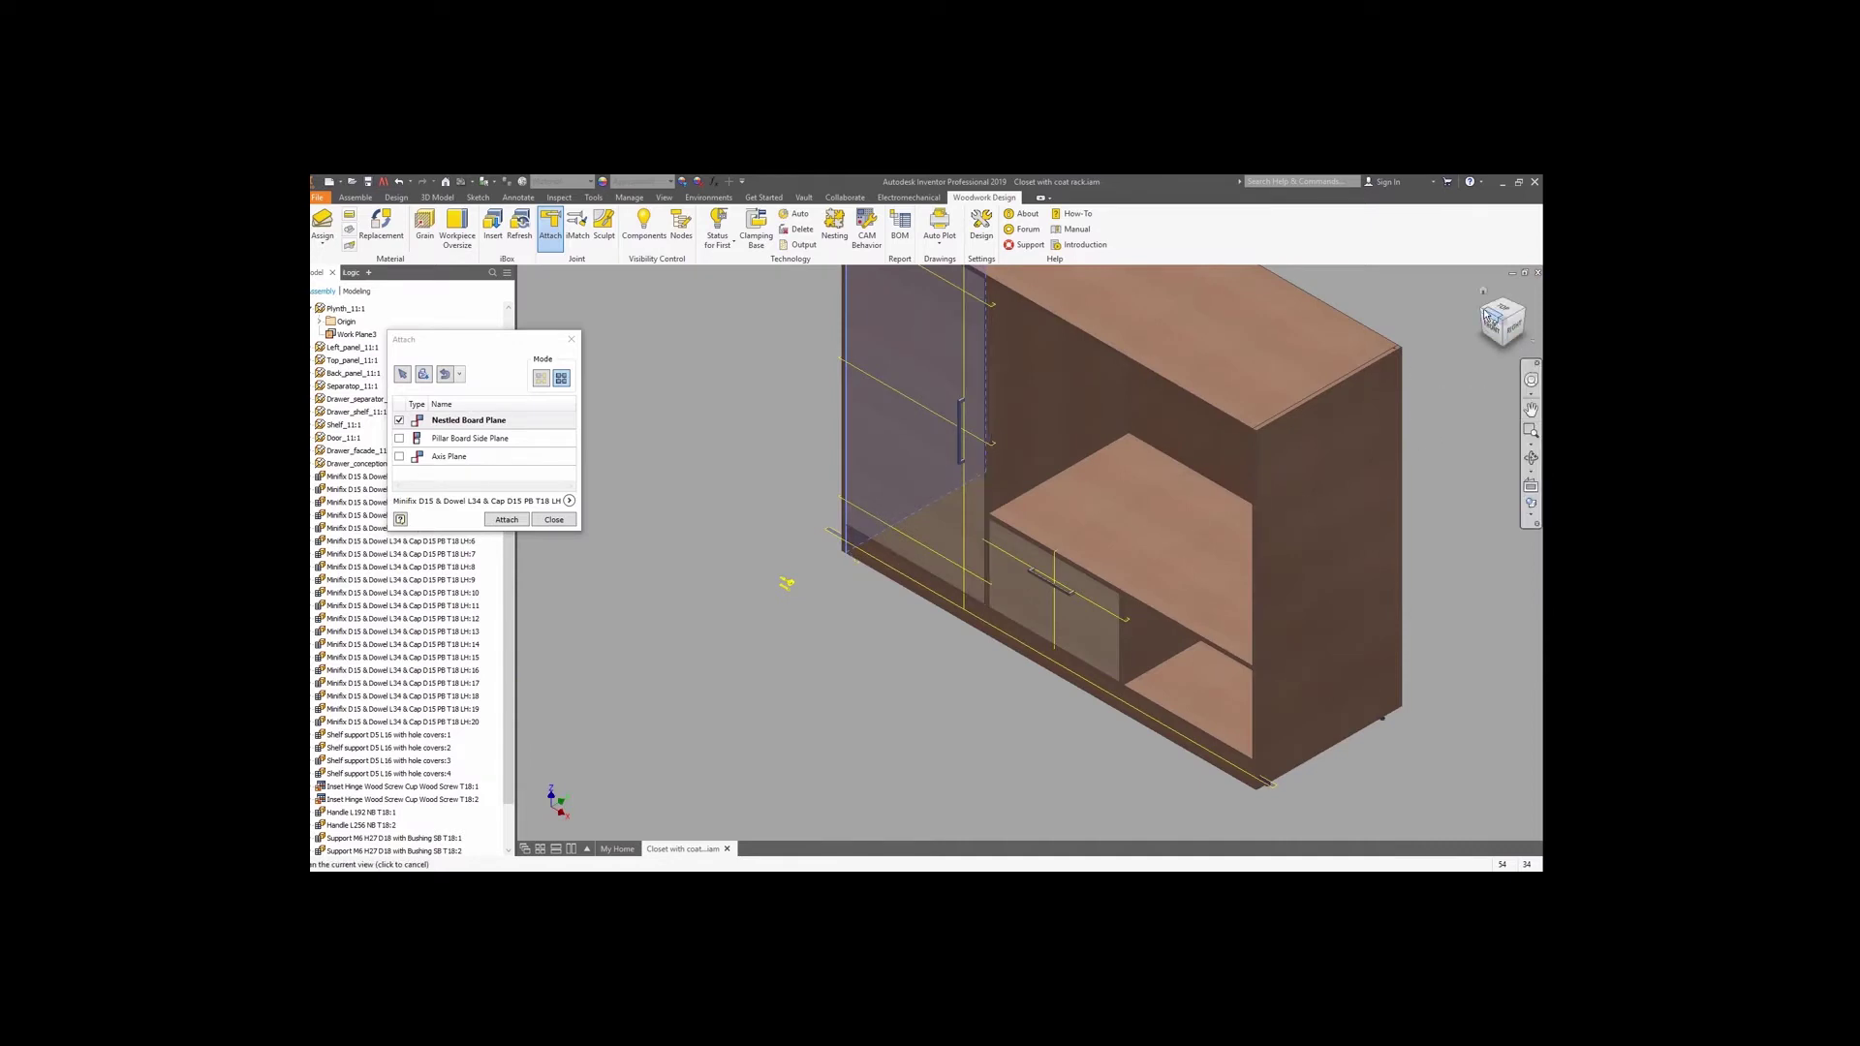
click(1485, 314)
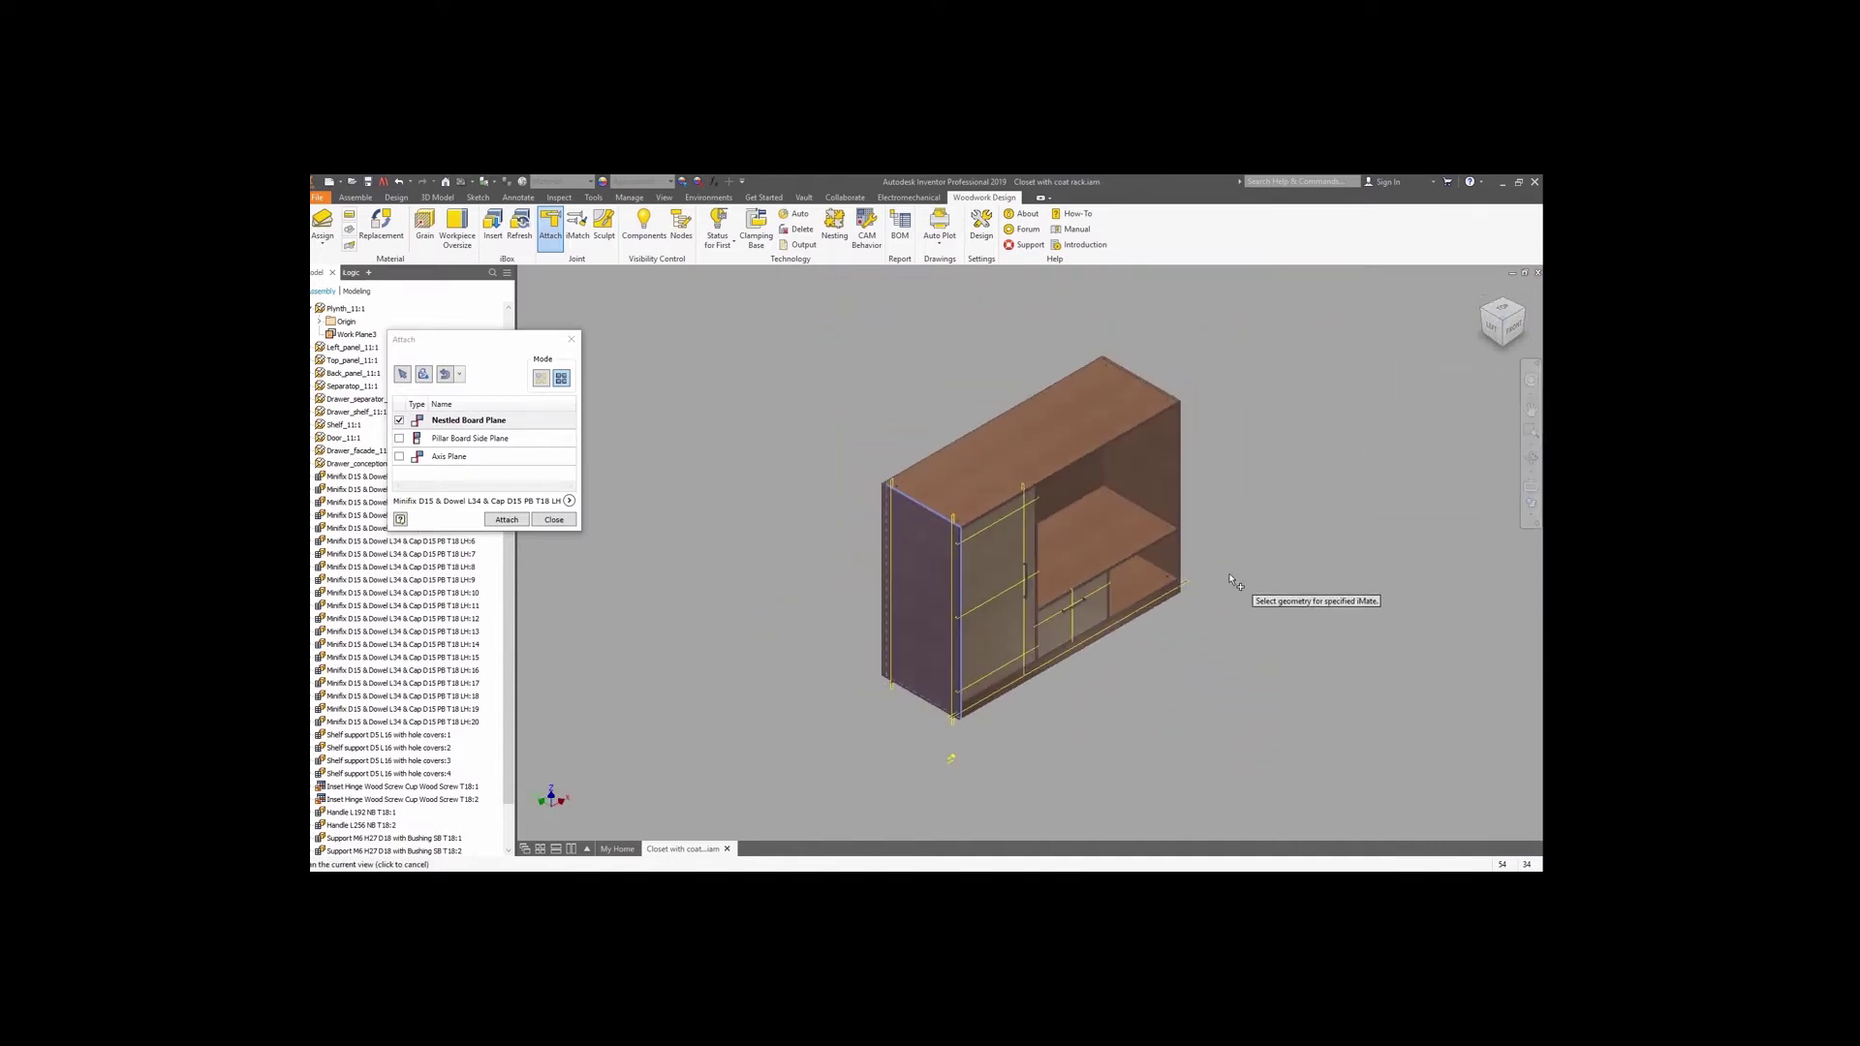
scroll(1033, 552, up, 5)
click(1018, 540)
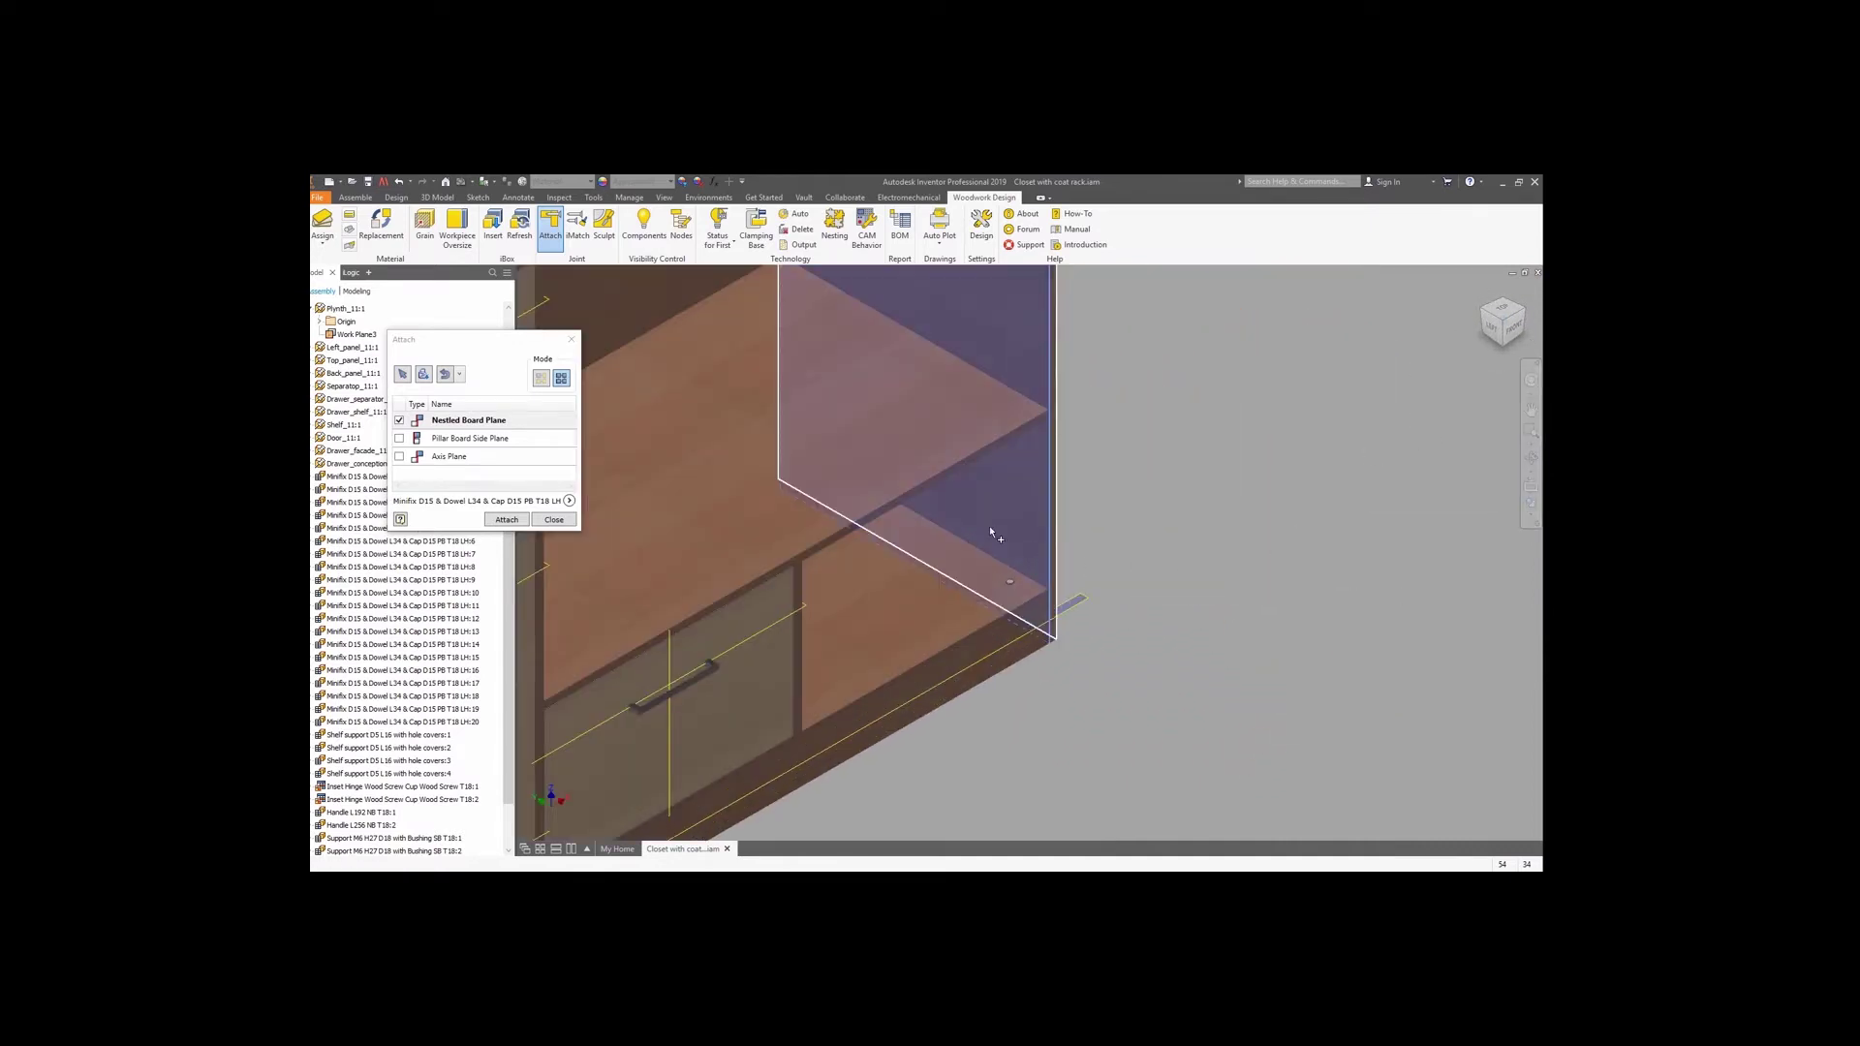
Assign the Minifix's Pillar Board Side Plane to the back face of the plinth.
click(499, 439)
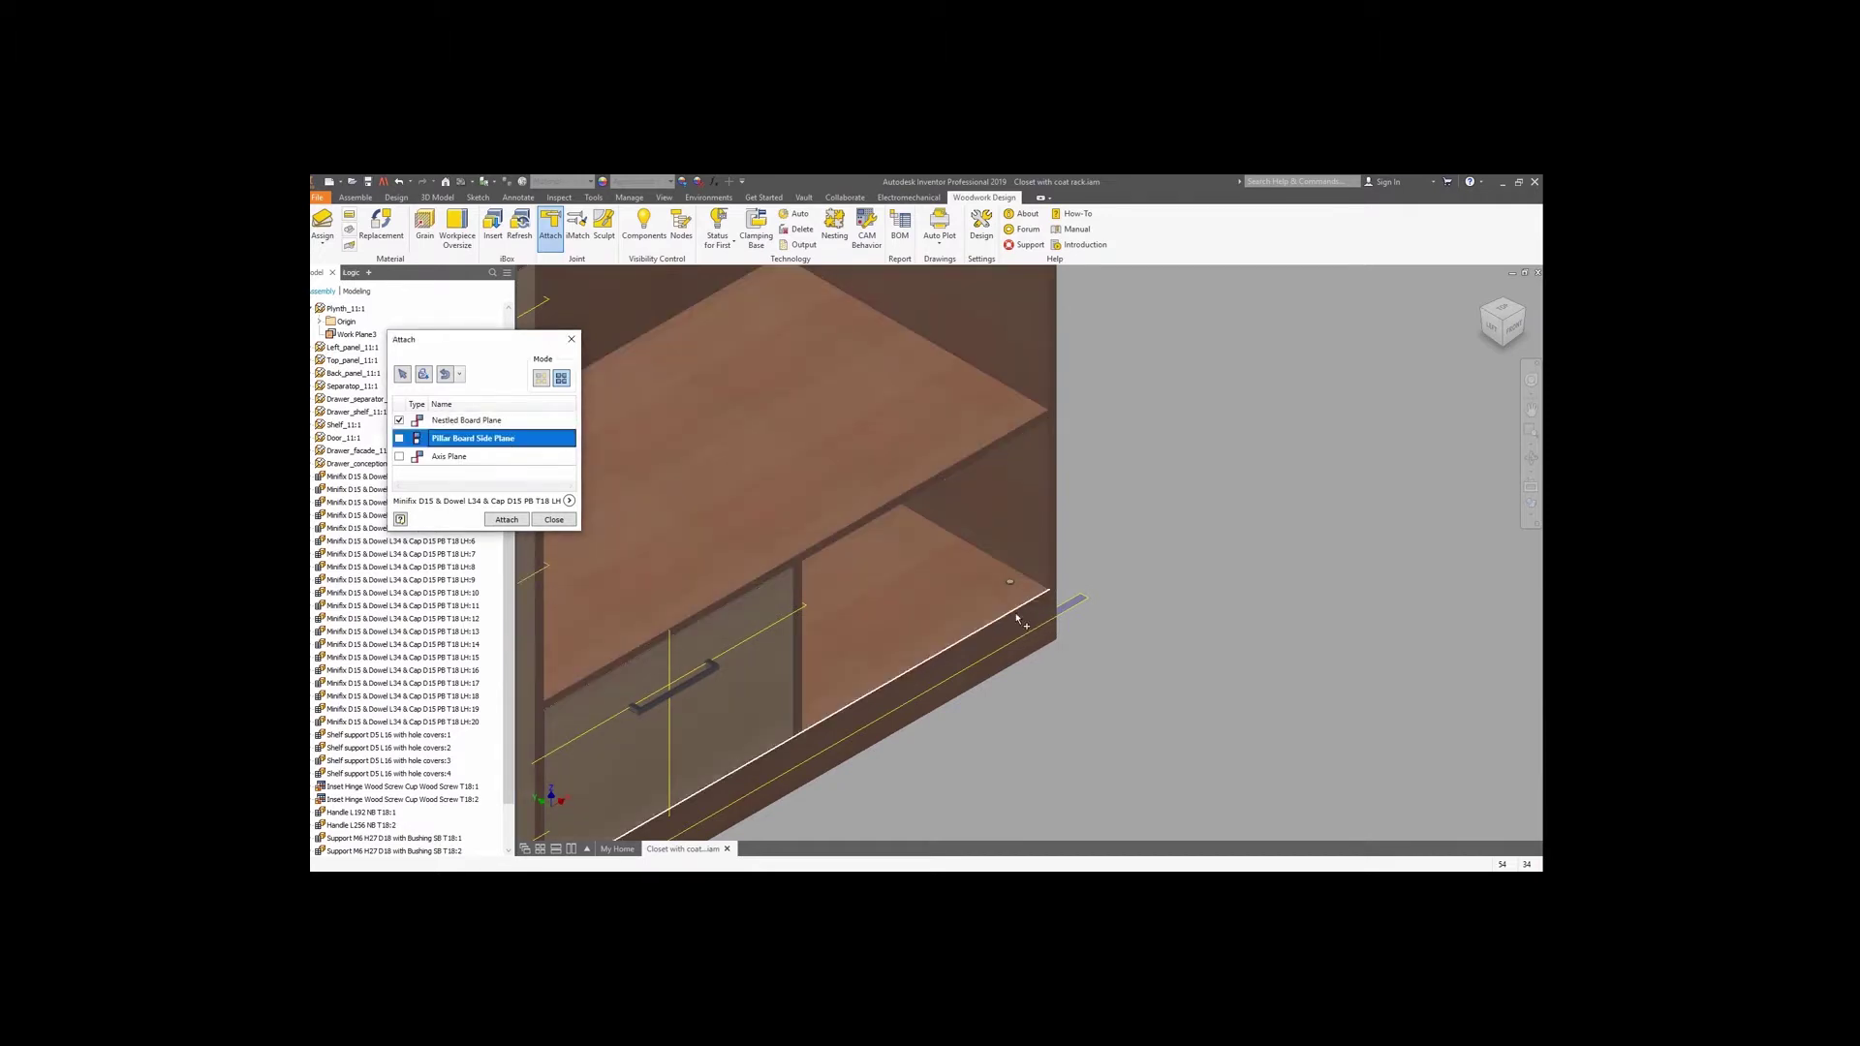
click(1486, 339)
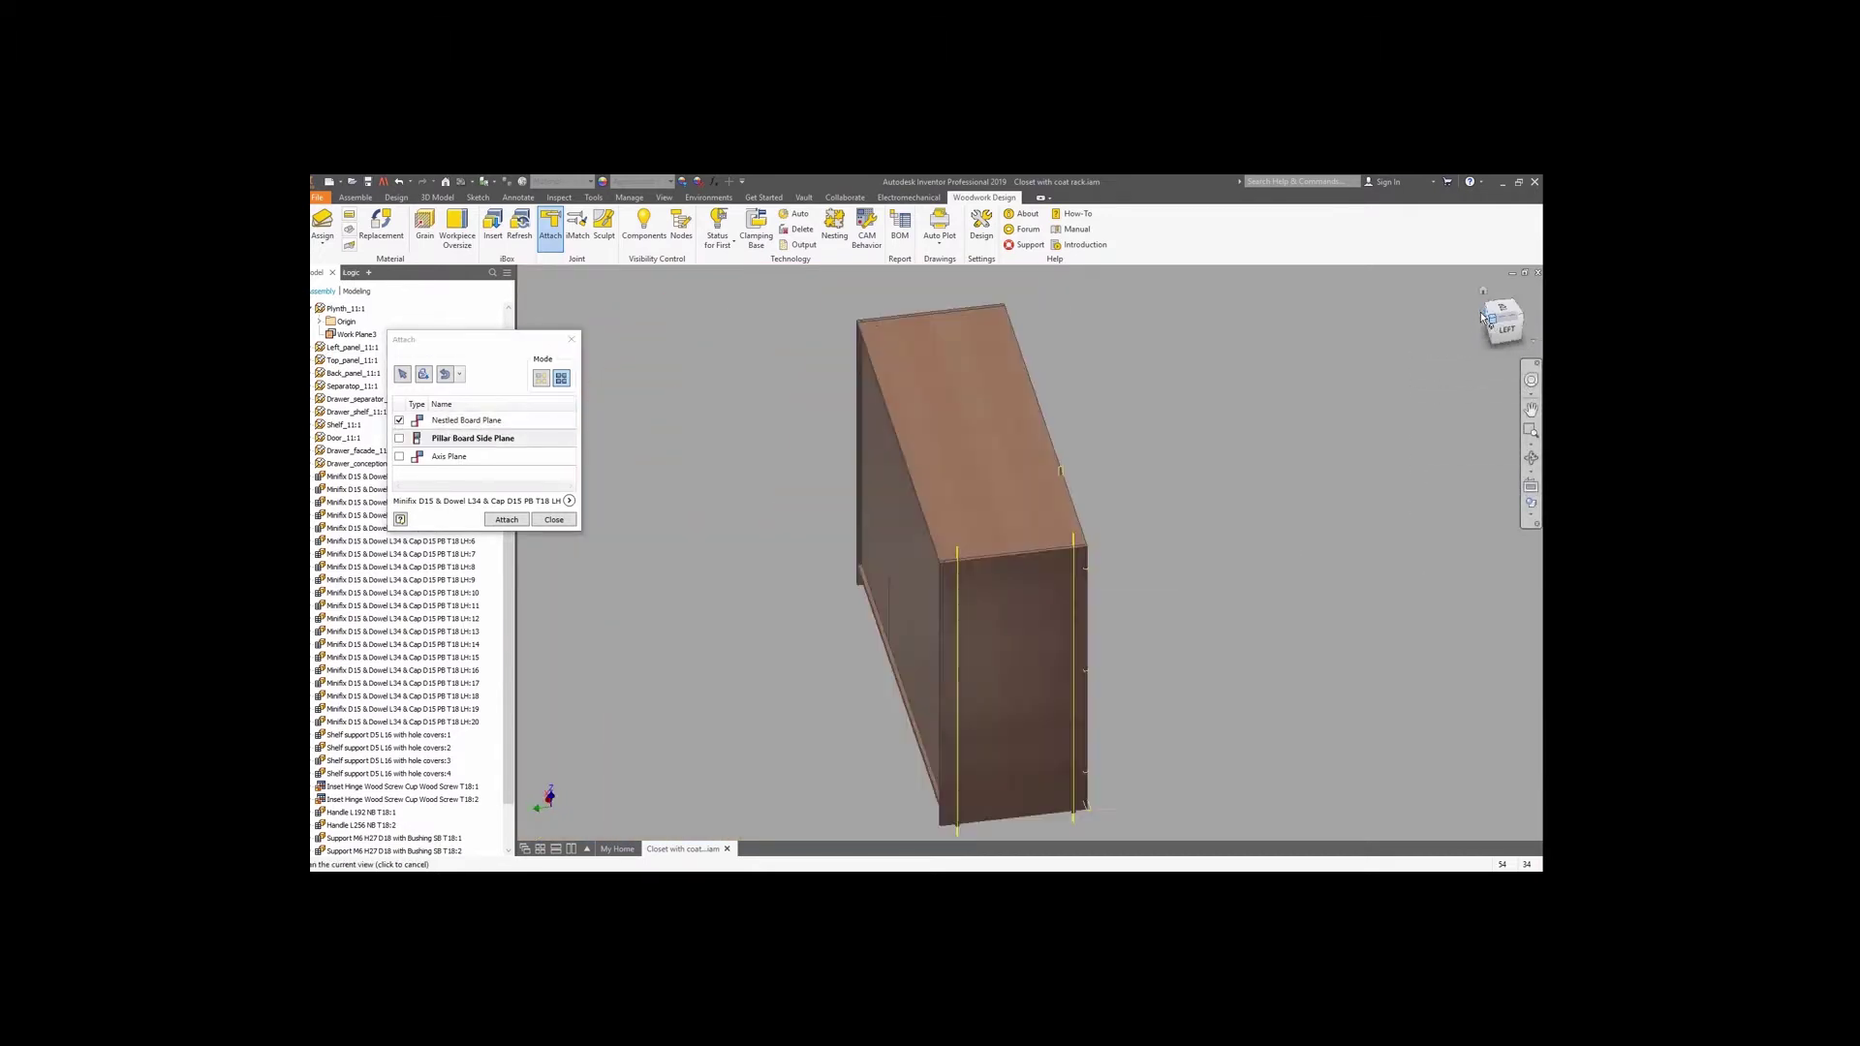
click(1484, 335)
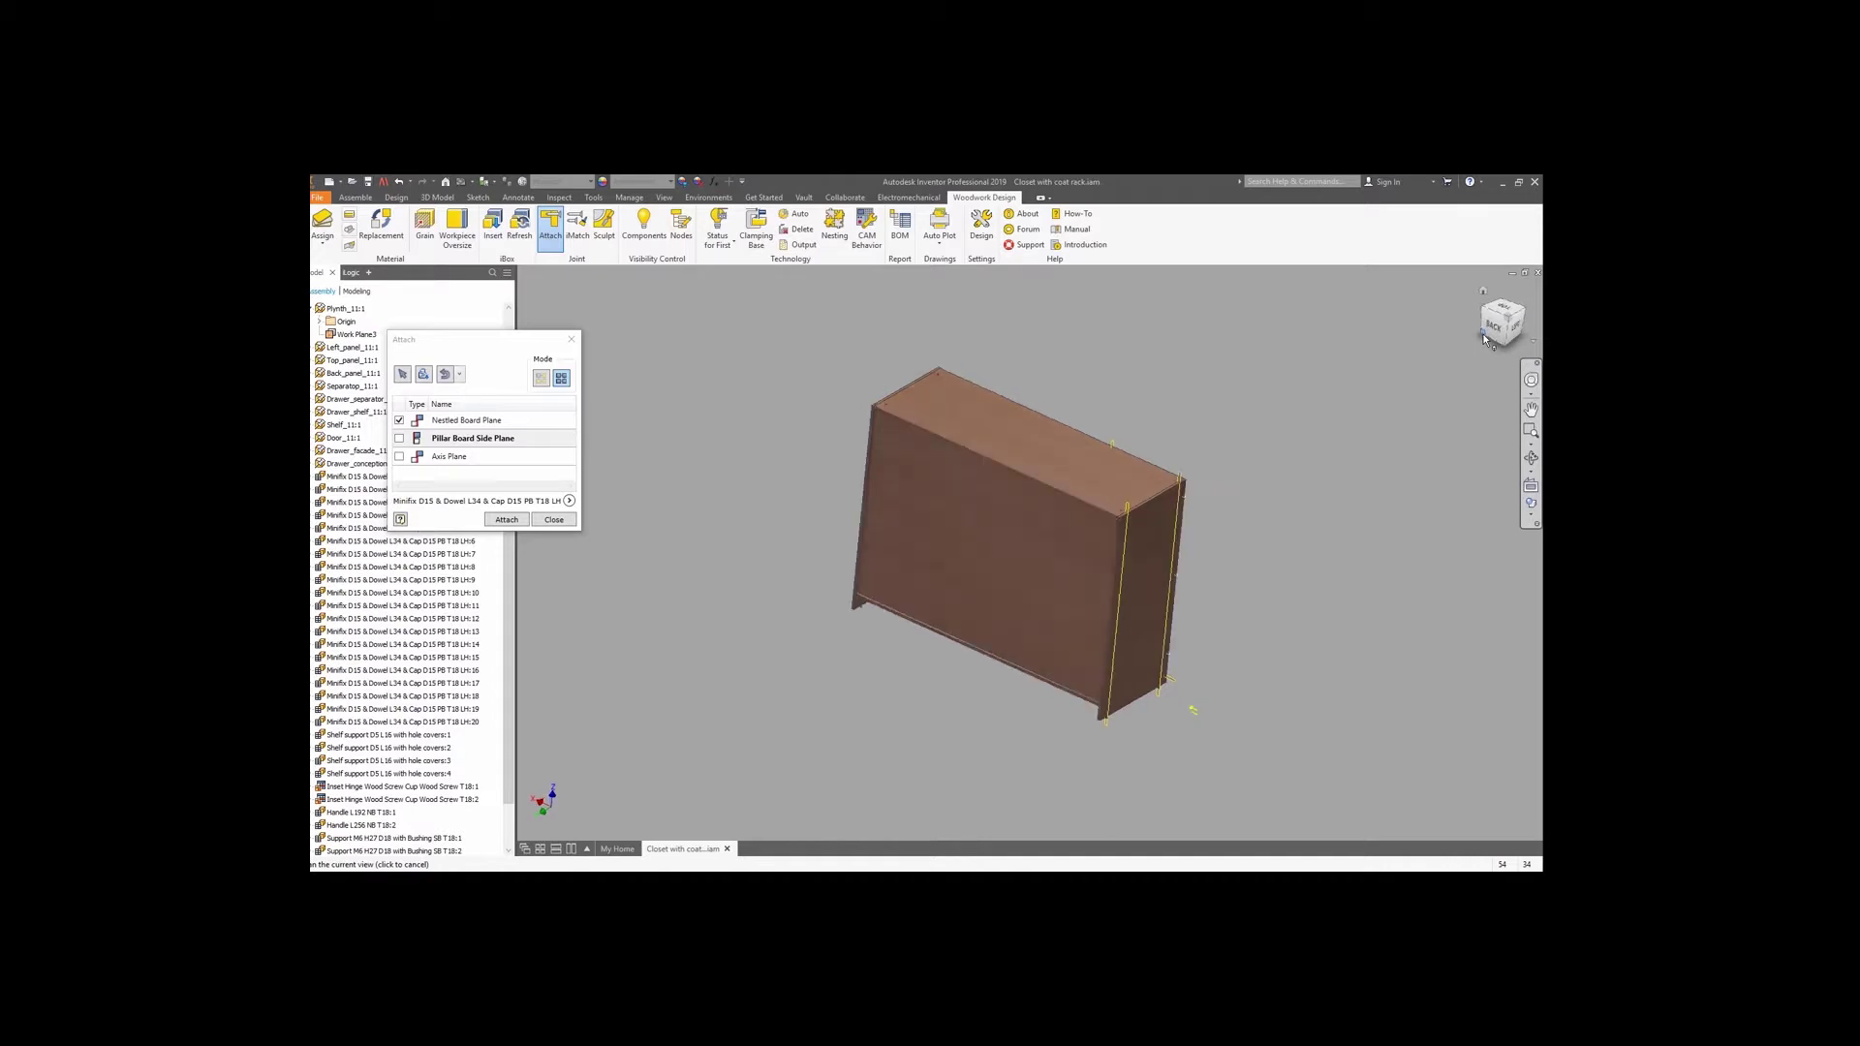
scroll(1016, 679, down, 5)
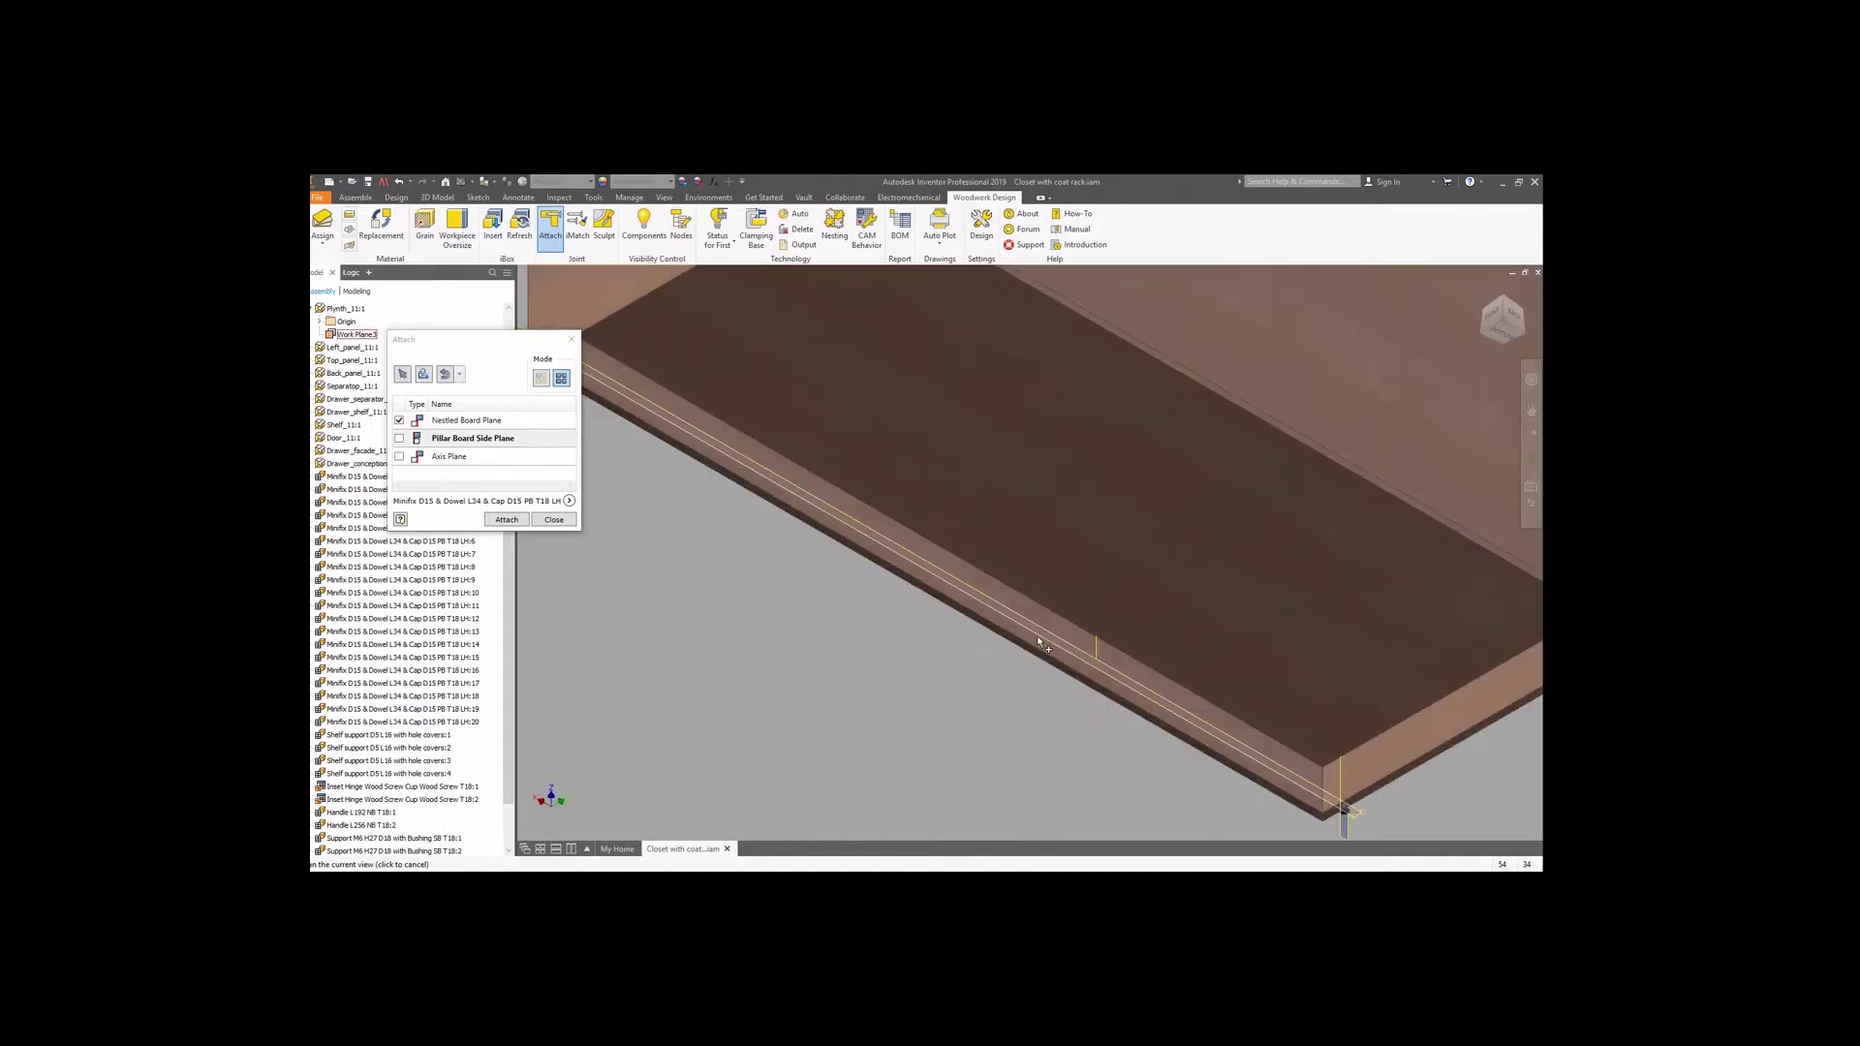
click(1041, 641)
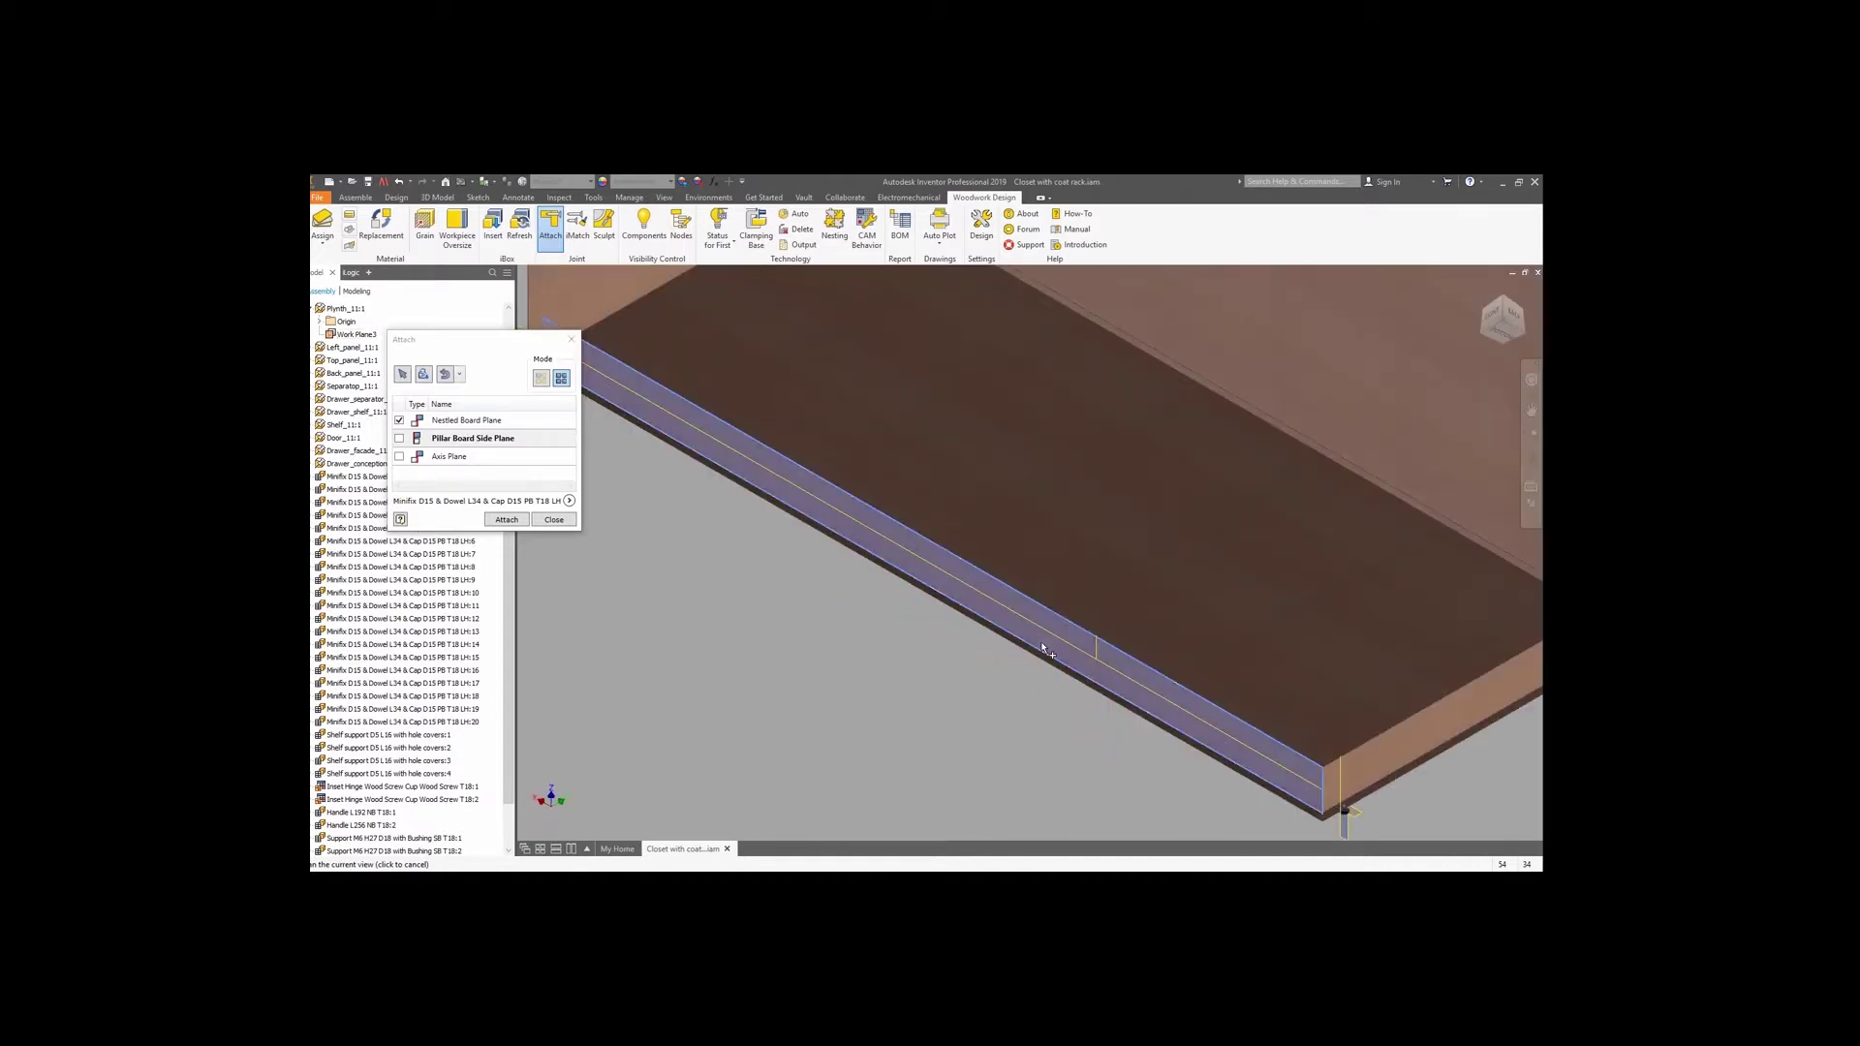
Assign the Axis Plane to the plinth's horizontal work plane, attach the Minifix fasteners and close Attach.
click(524, 457)
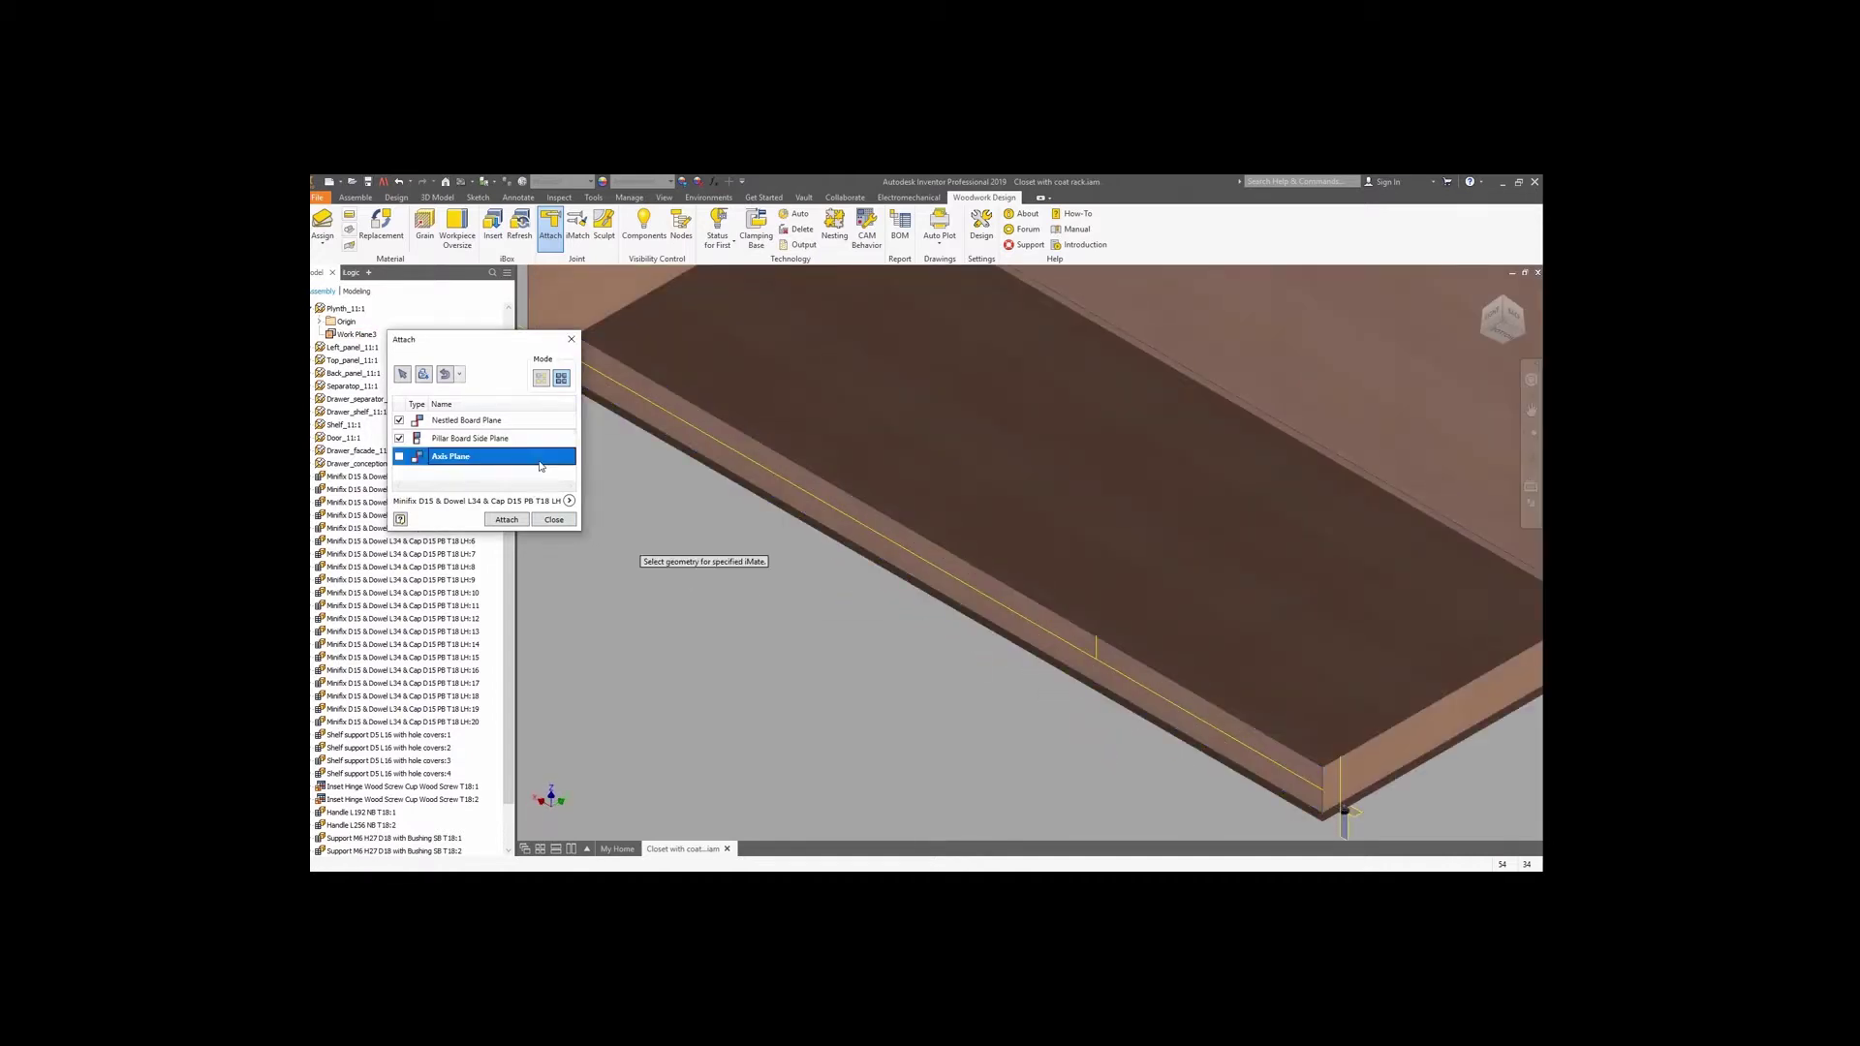
click(696, 434)
click(508, 520)
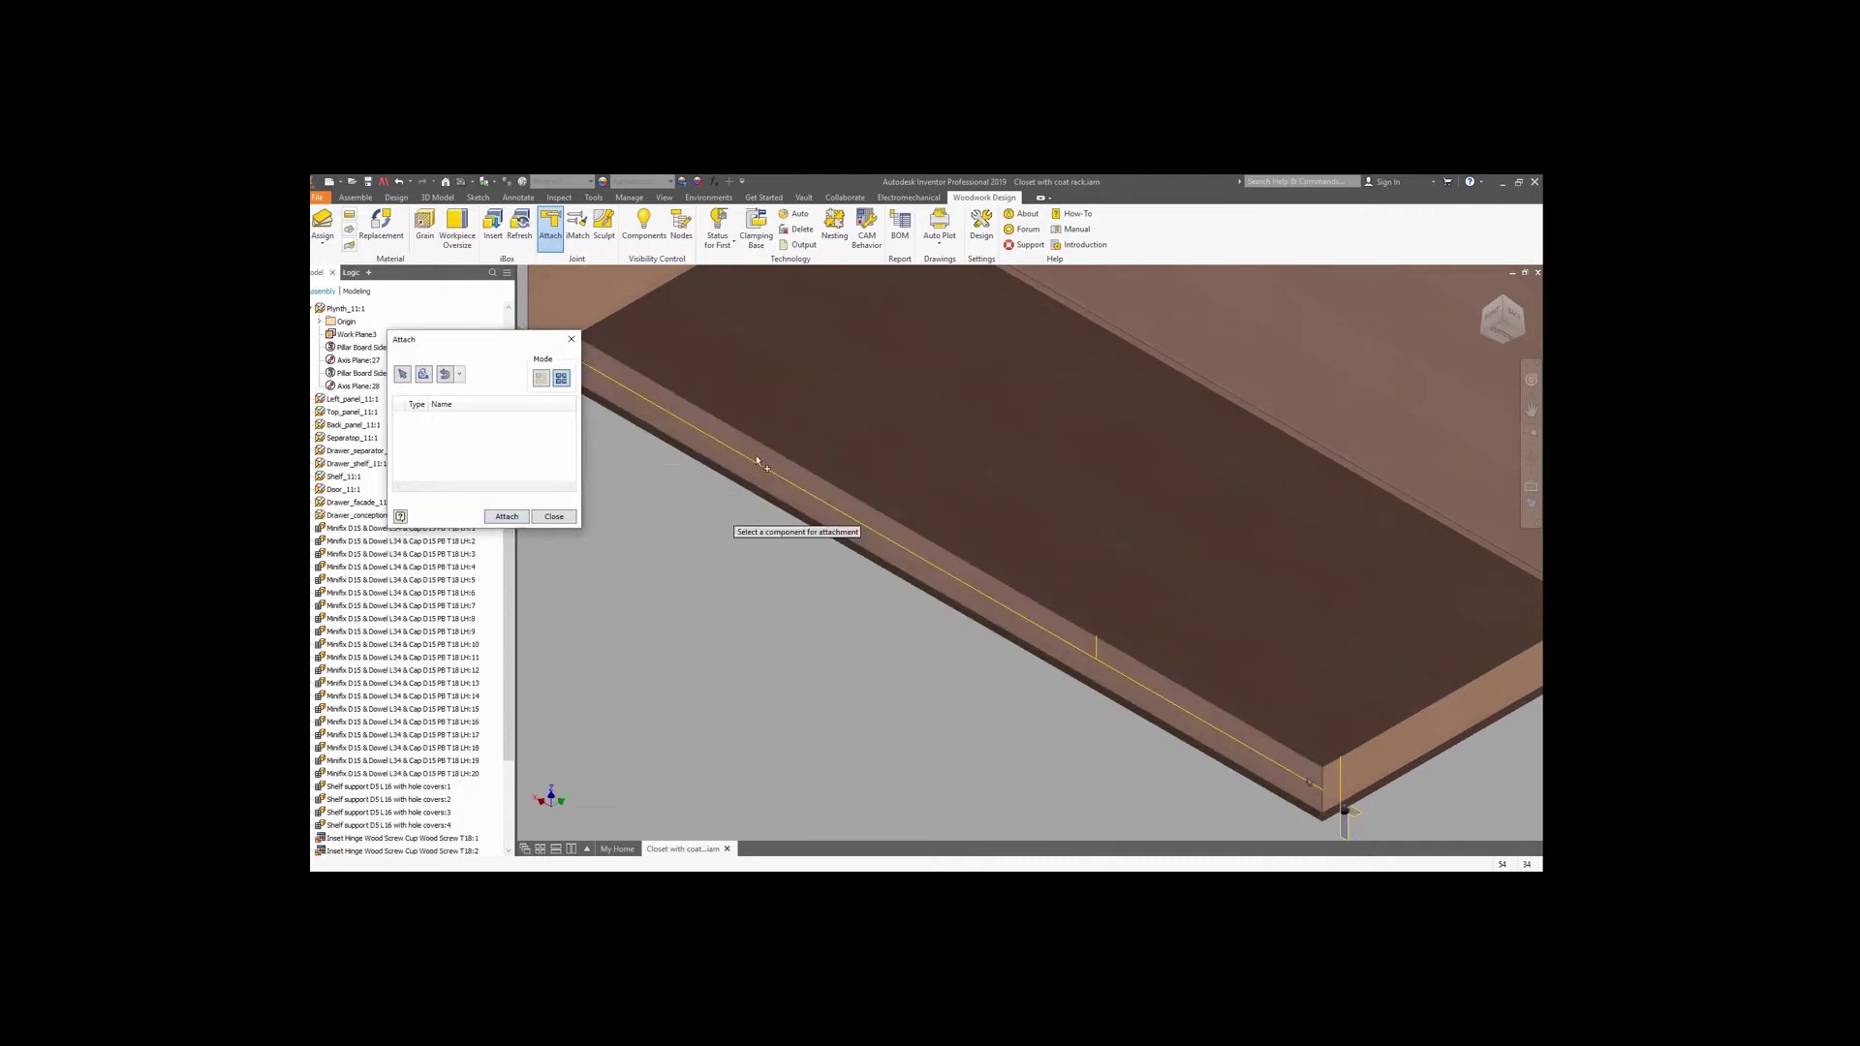
click(1483, 291)
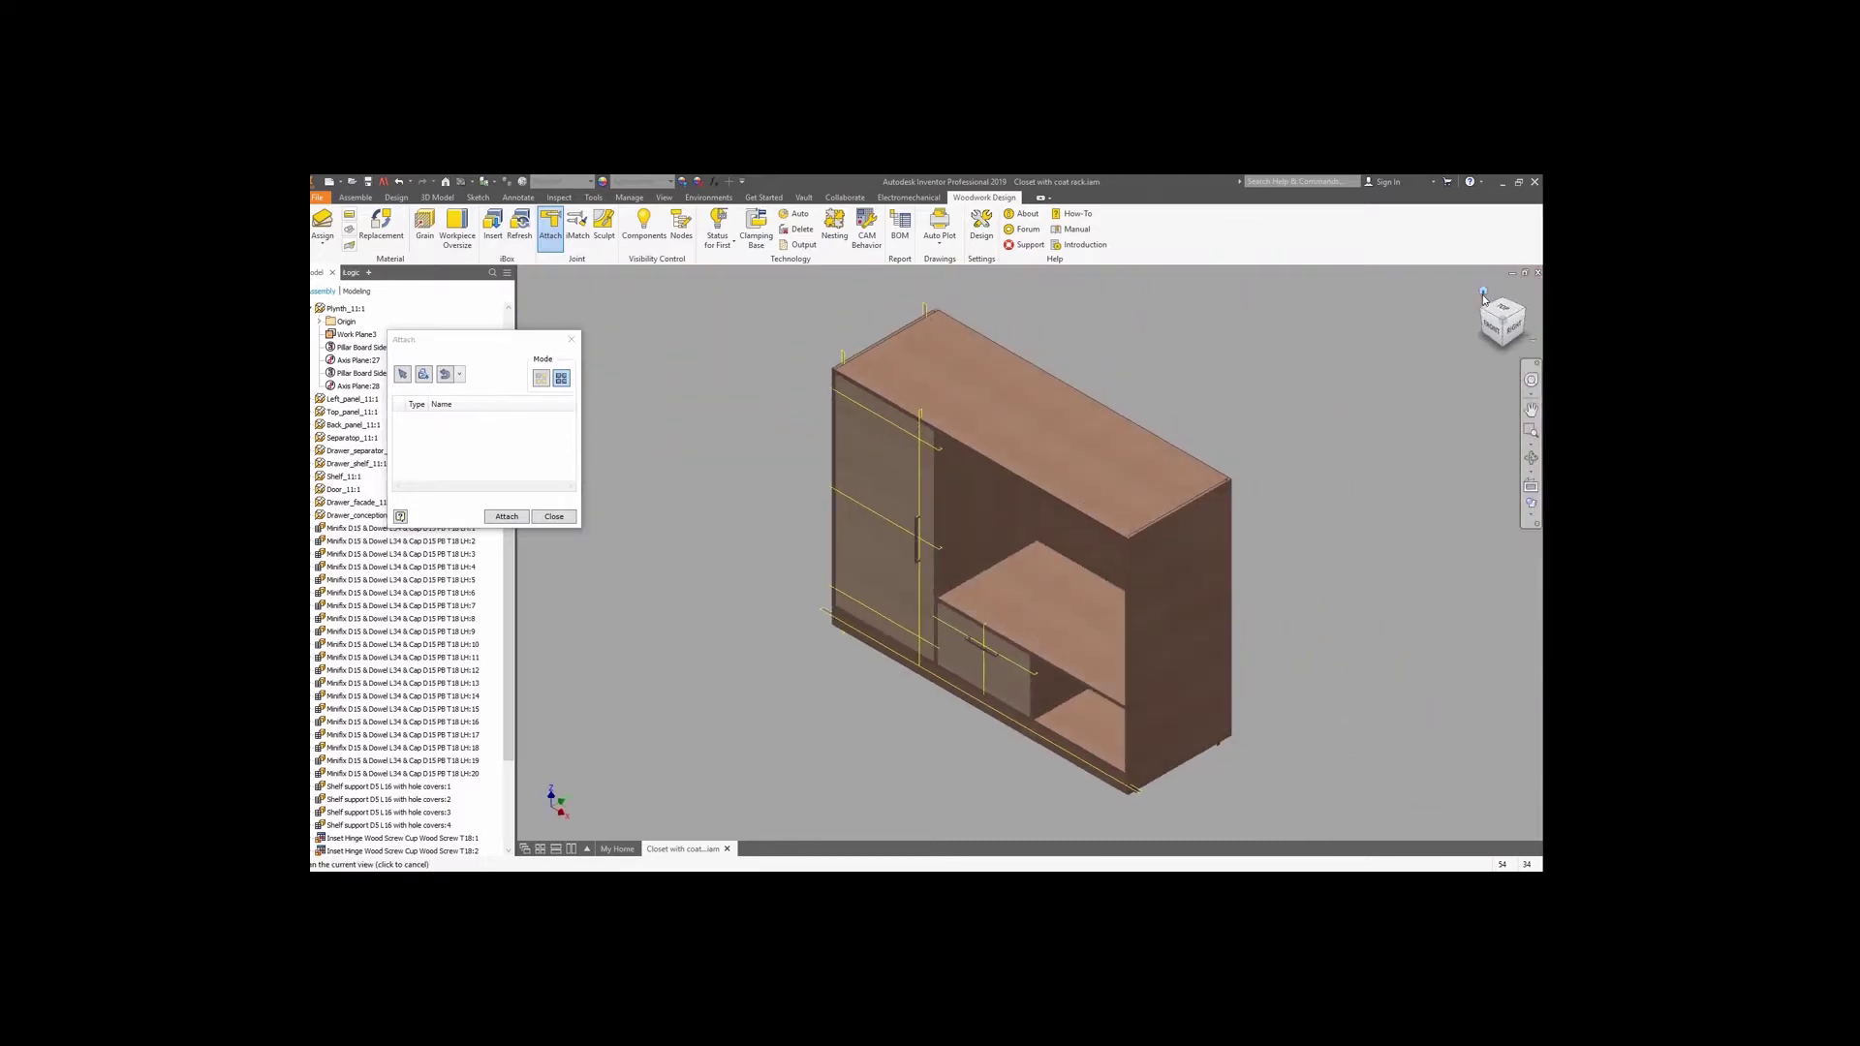
click(571, 339)
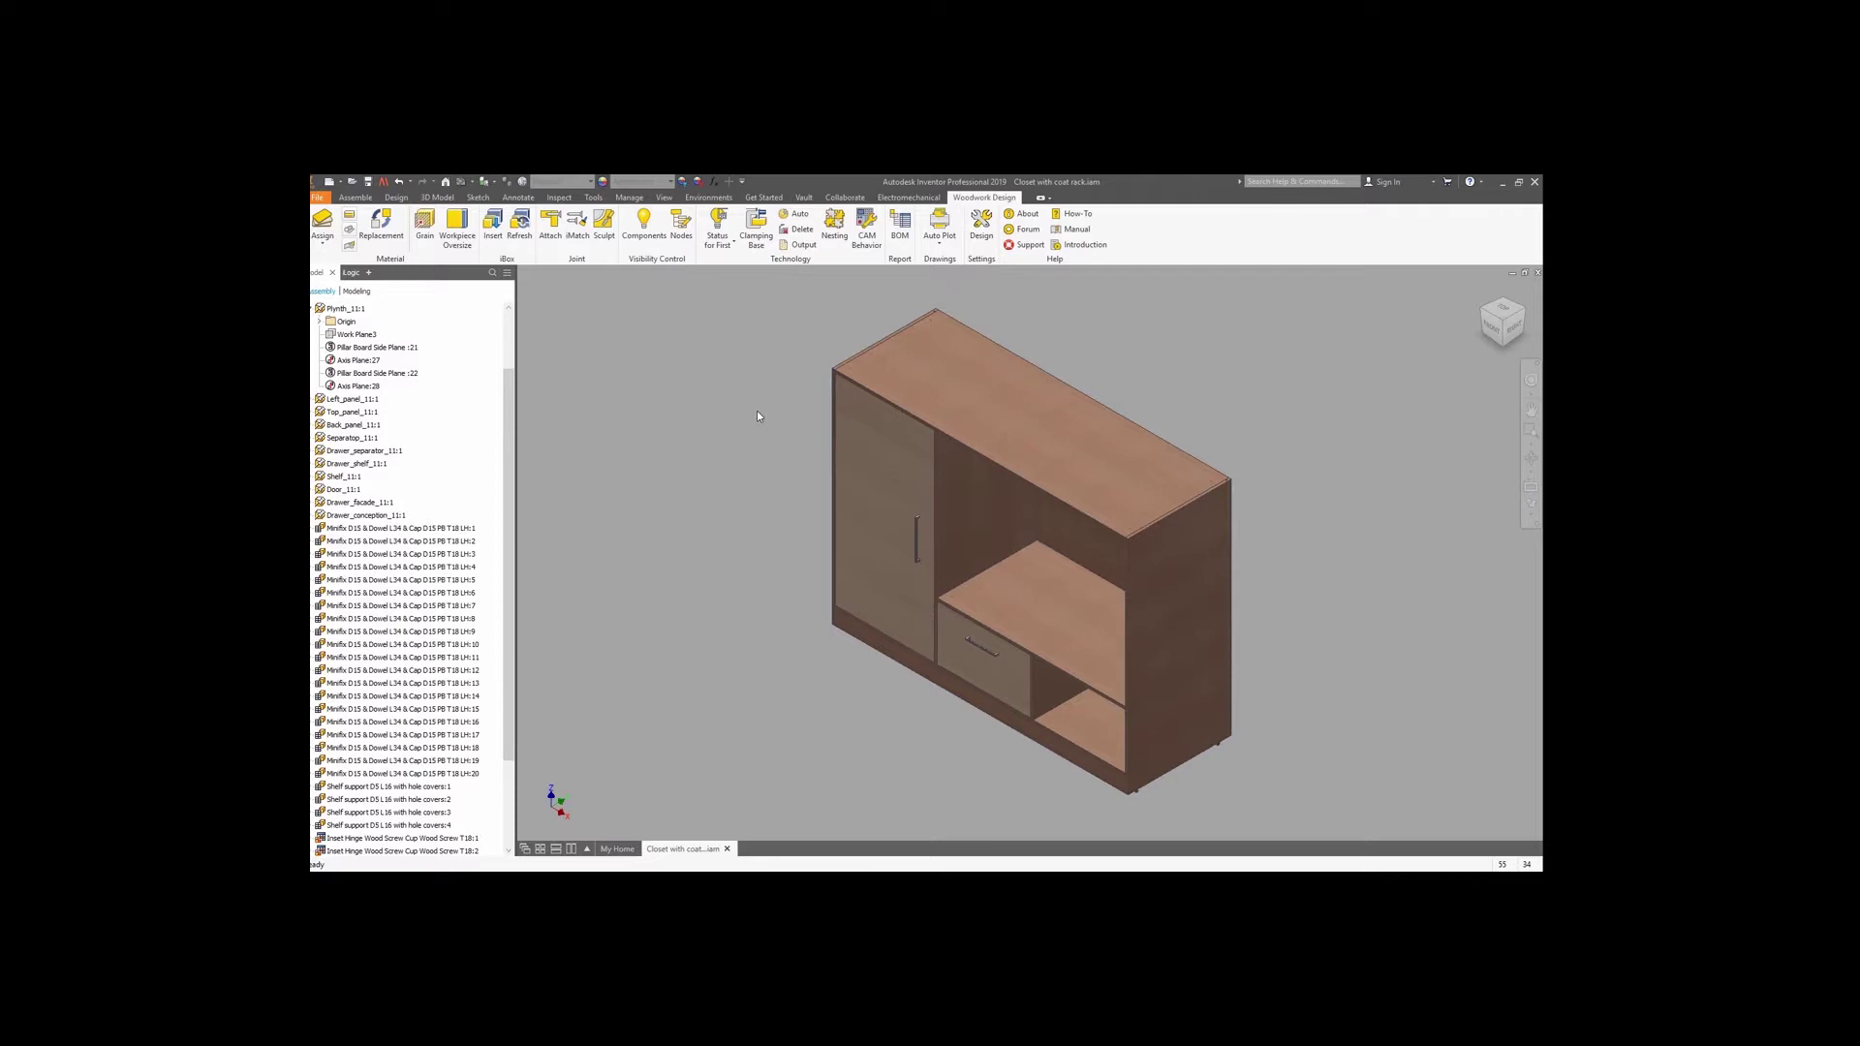
Start linking parameters and open the source part from the Closet with coat rack folder inside PROJECTS, Learning Path Model.
click(714, 182)
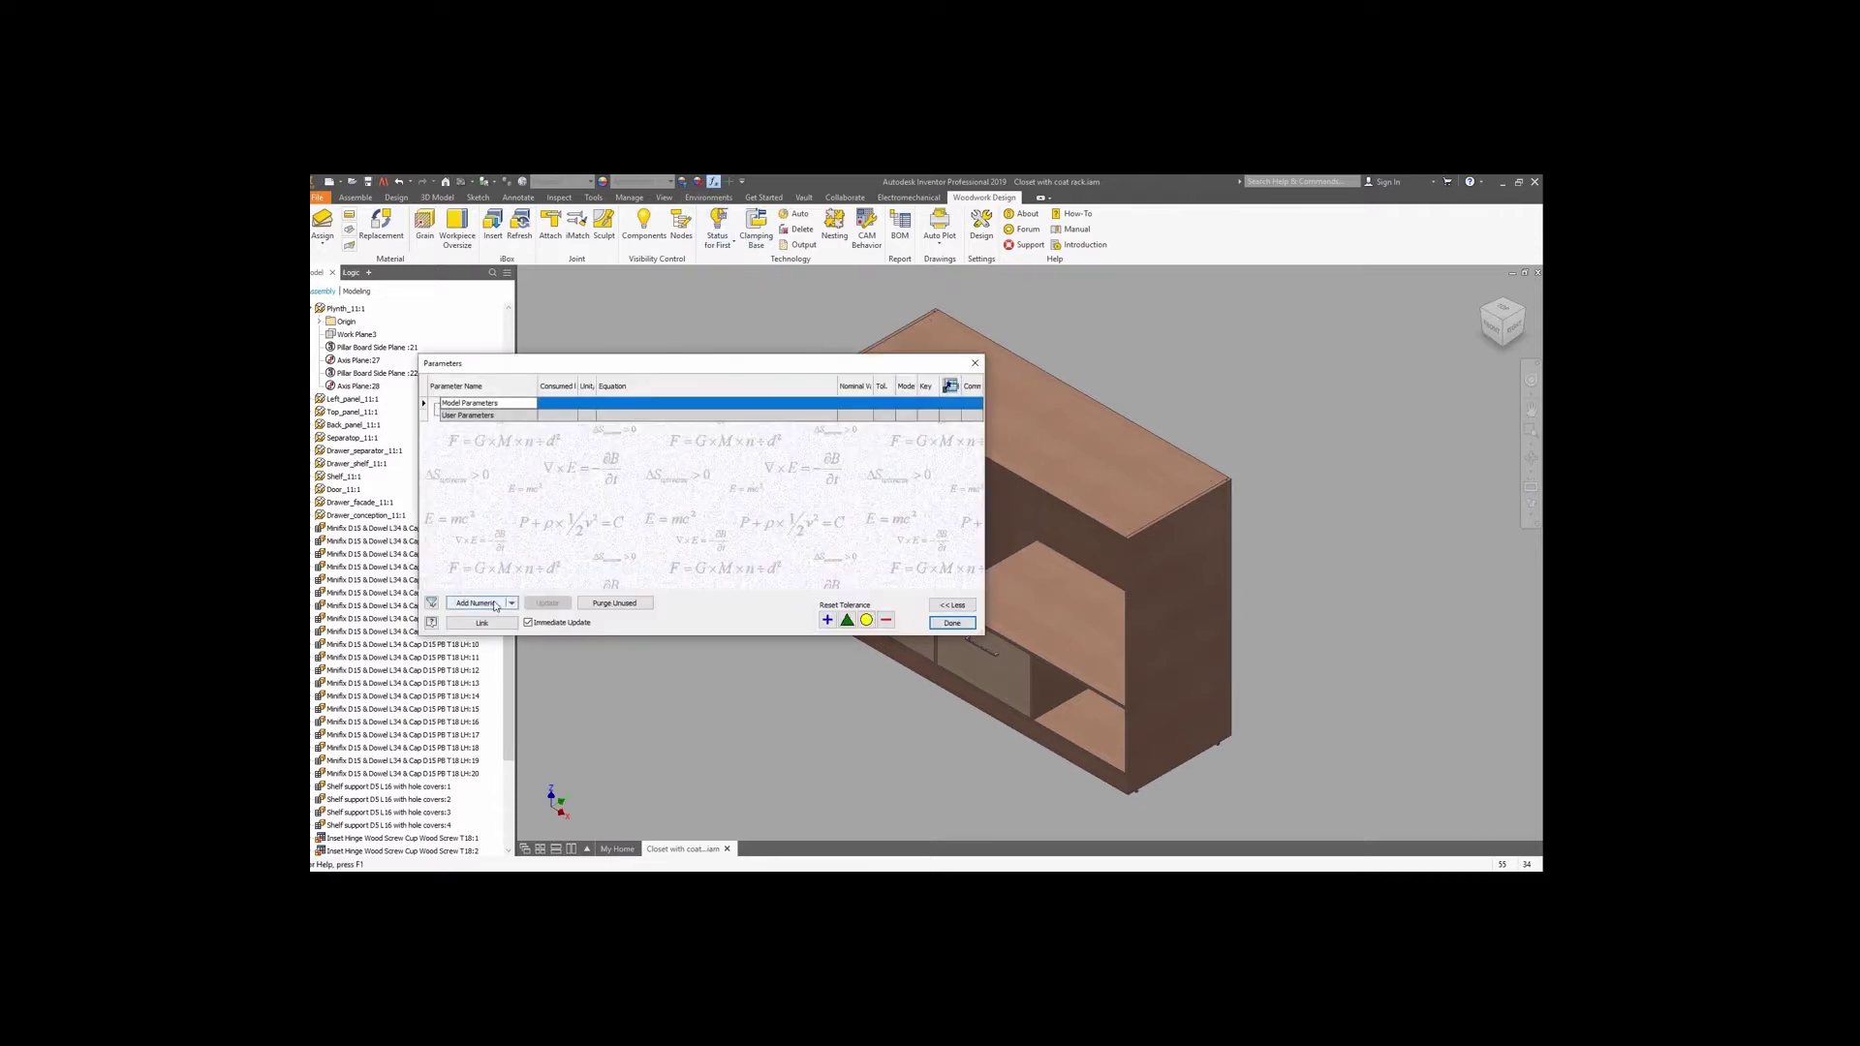
click(508, 627)
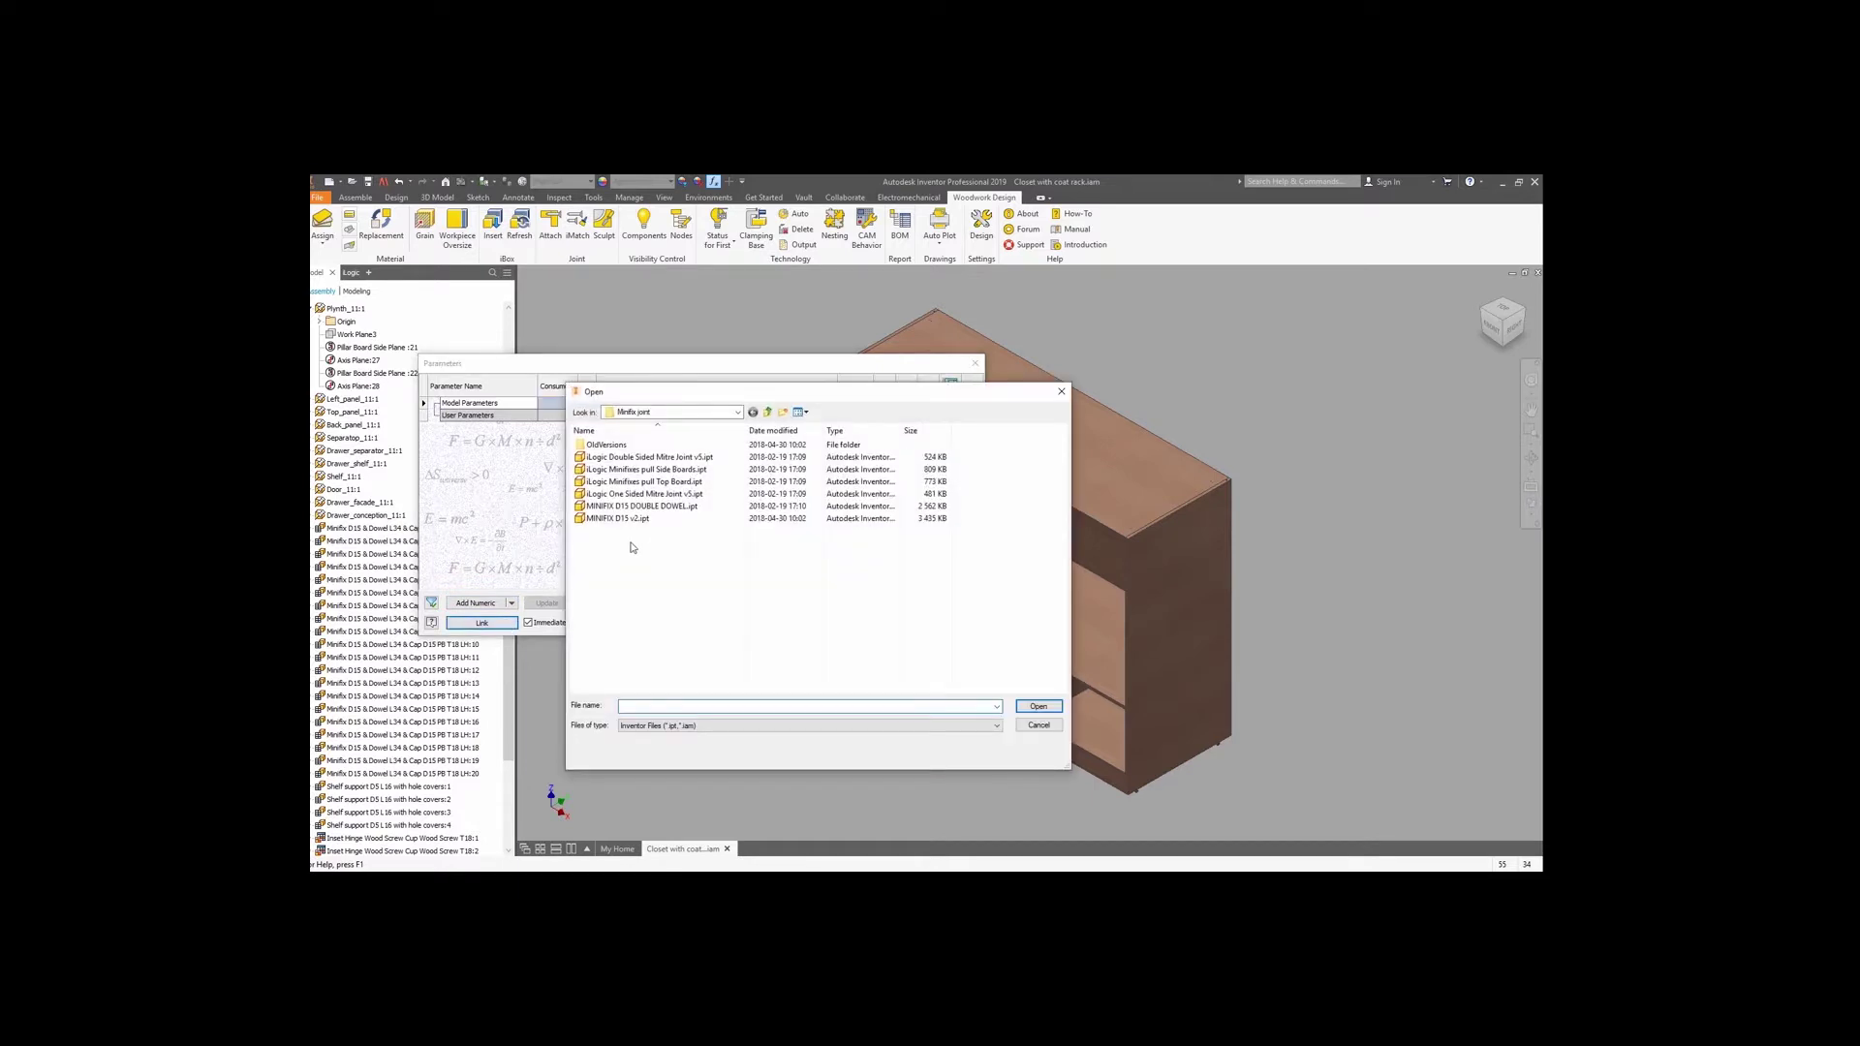
click(766, 413)
click(766, 413)
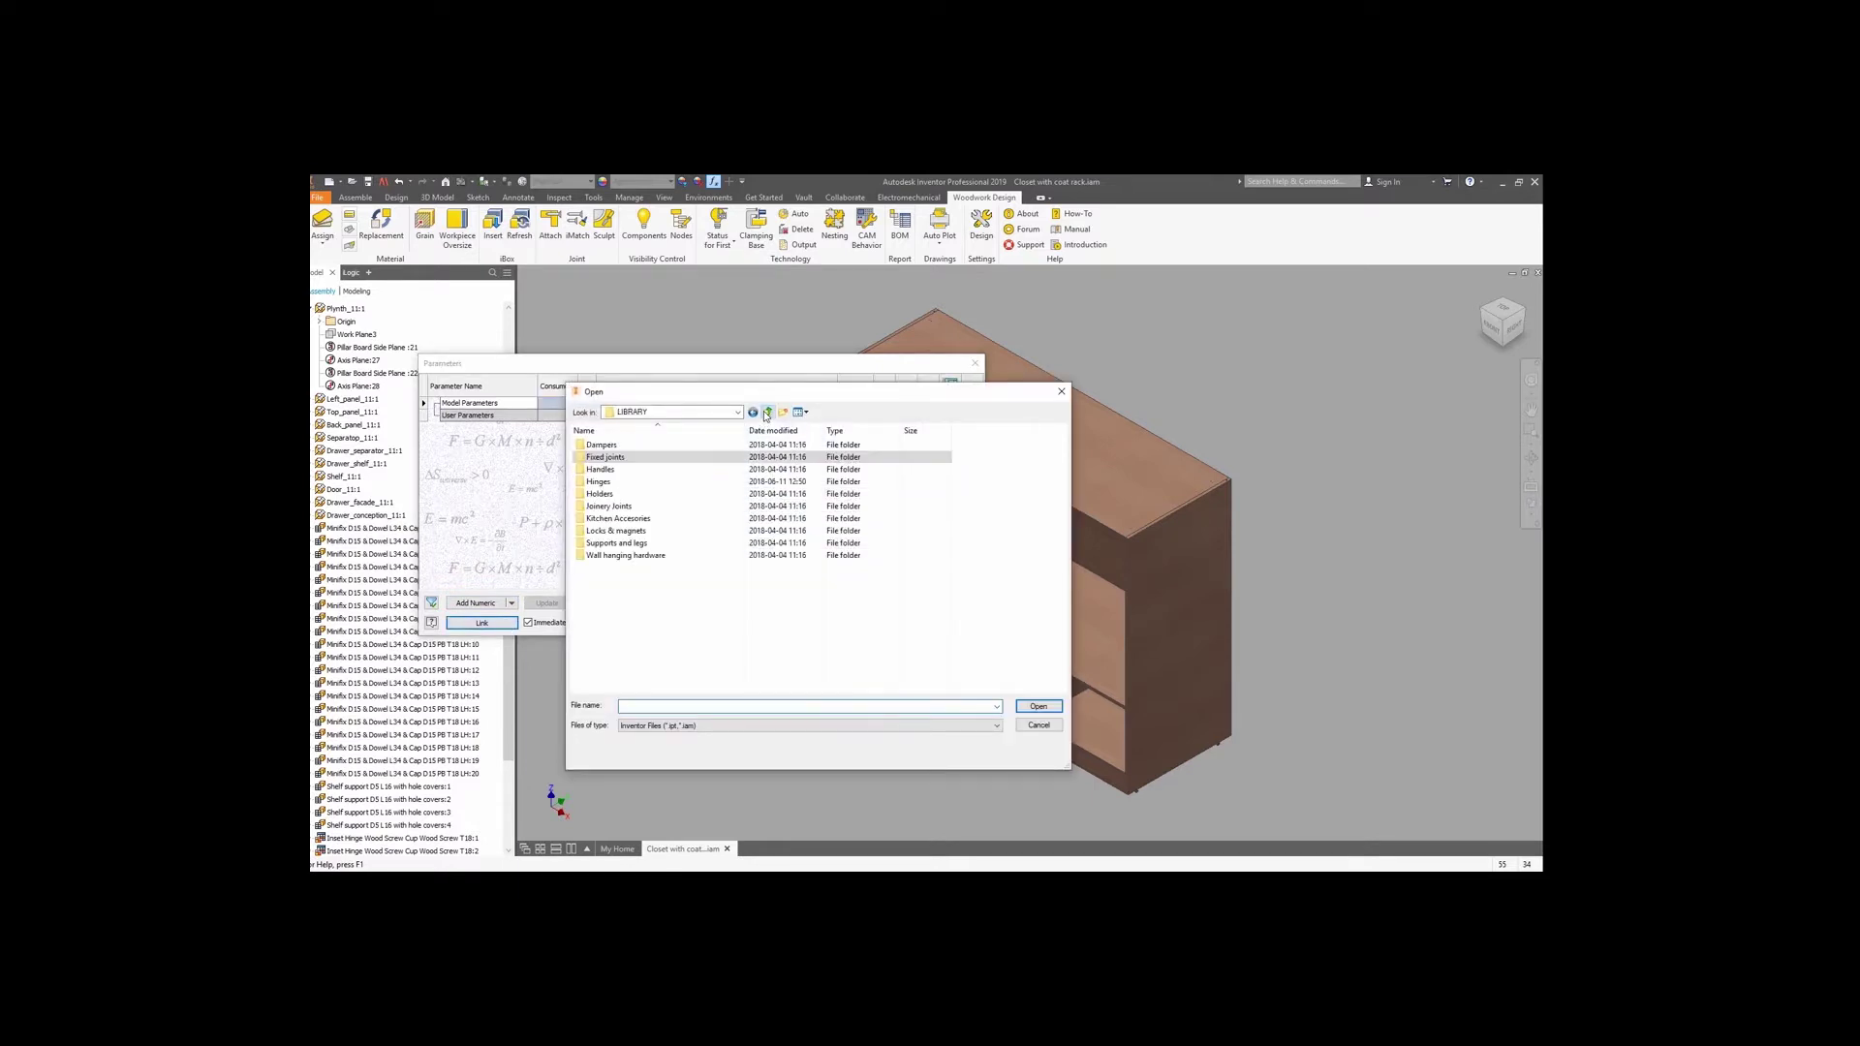
click(766, 413)
double_click(603, 506)
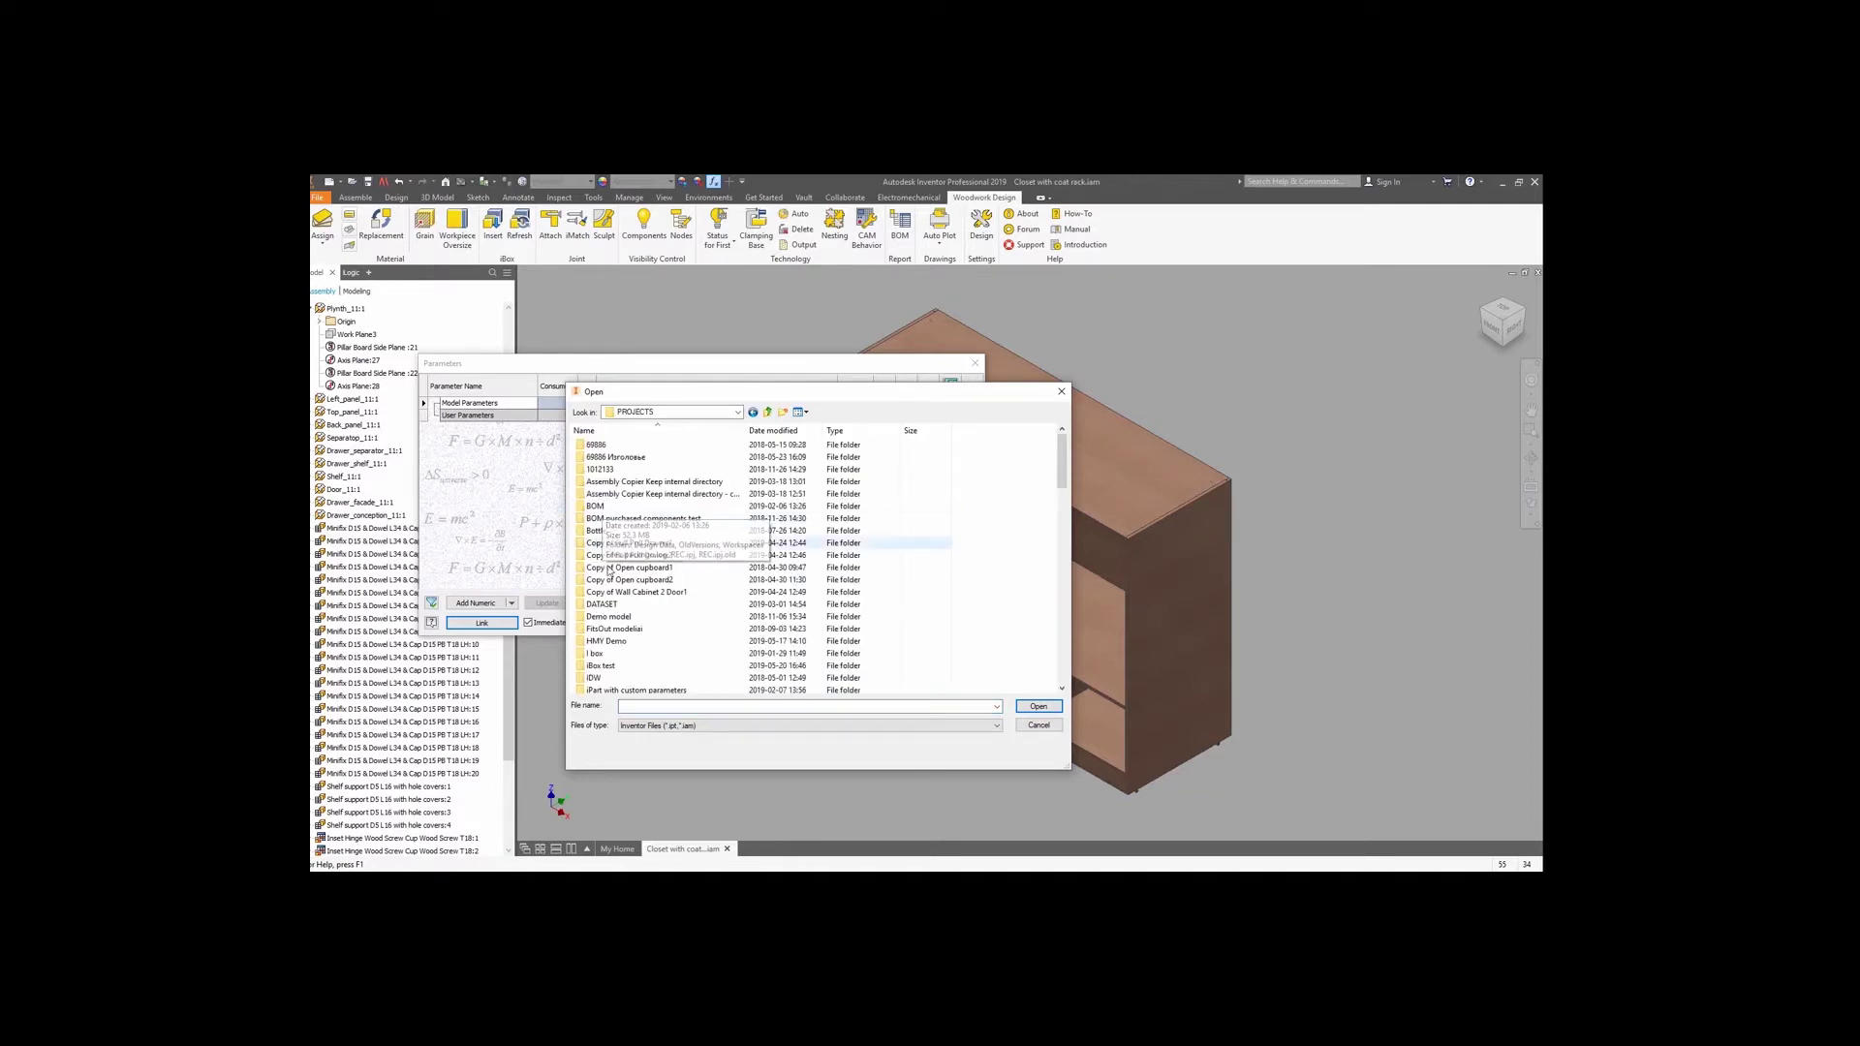
scroll(620, 612, down, 3)
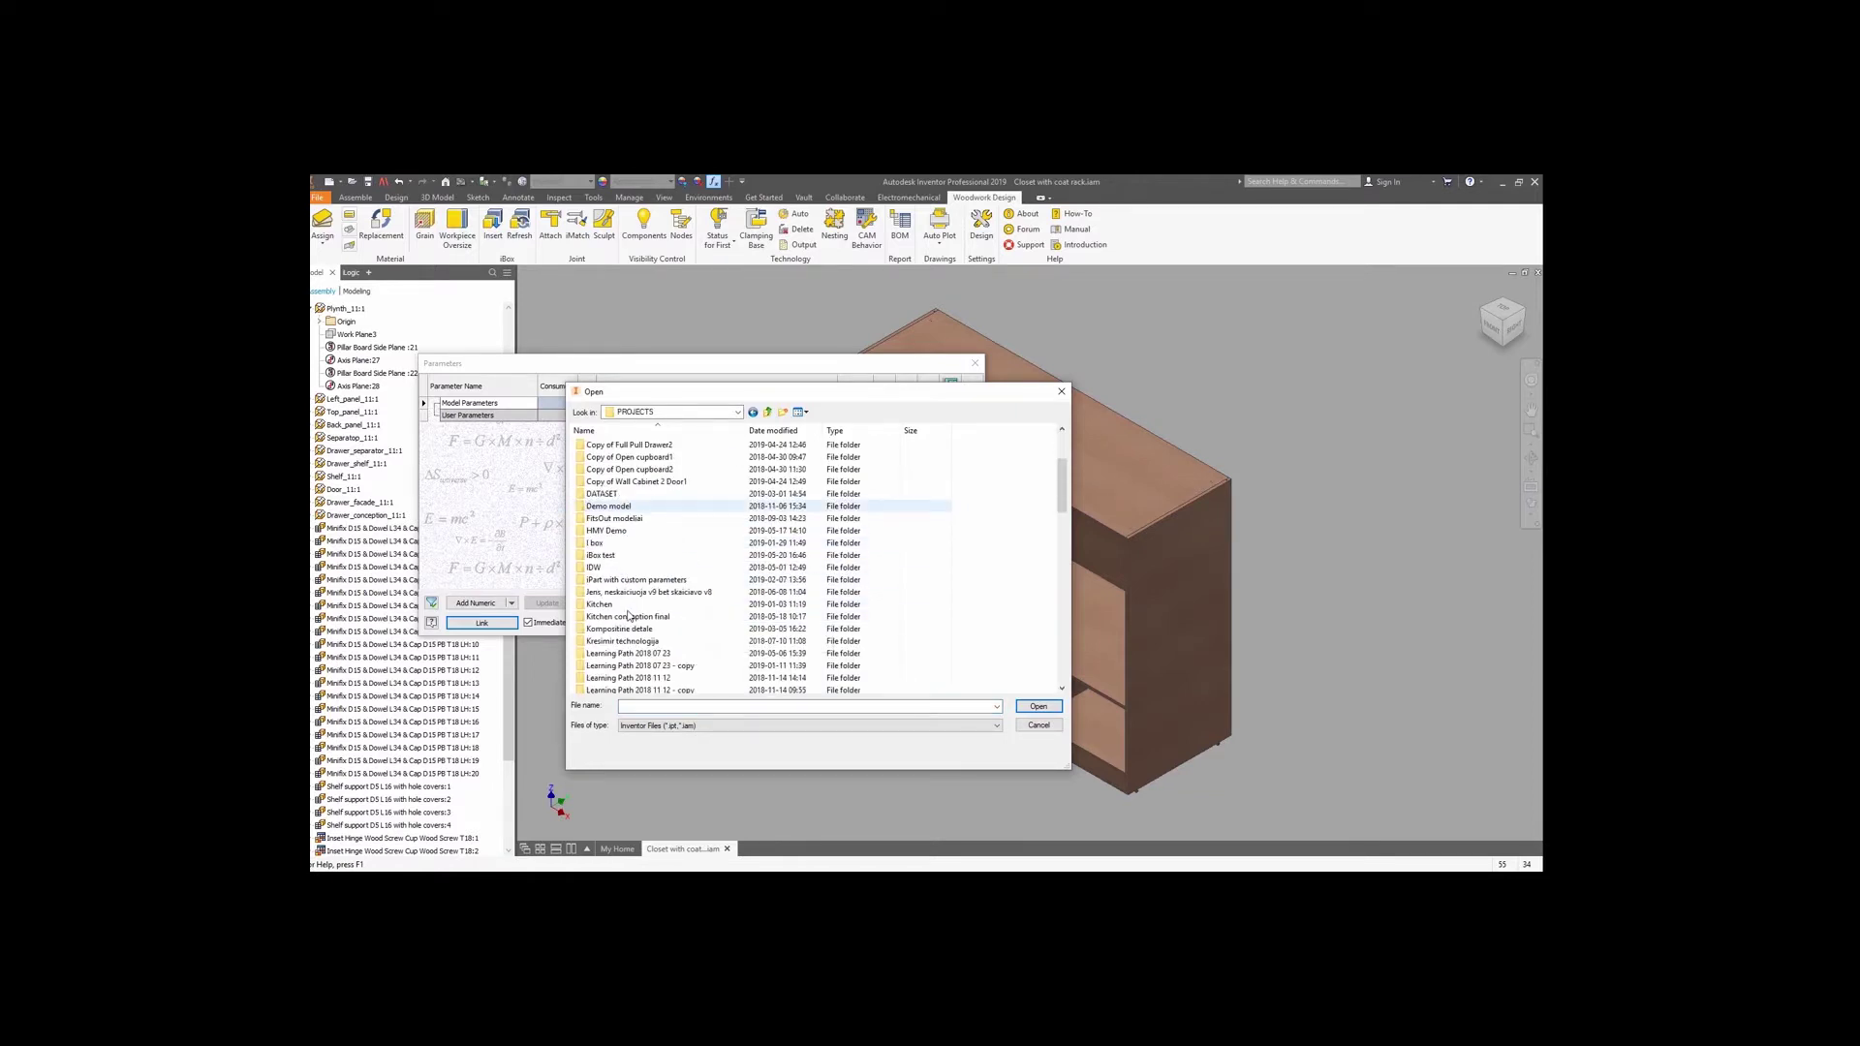
scroll(628, 616, down, 2)
double_click(628, 668)
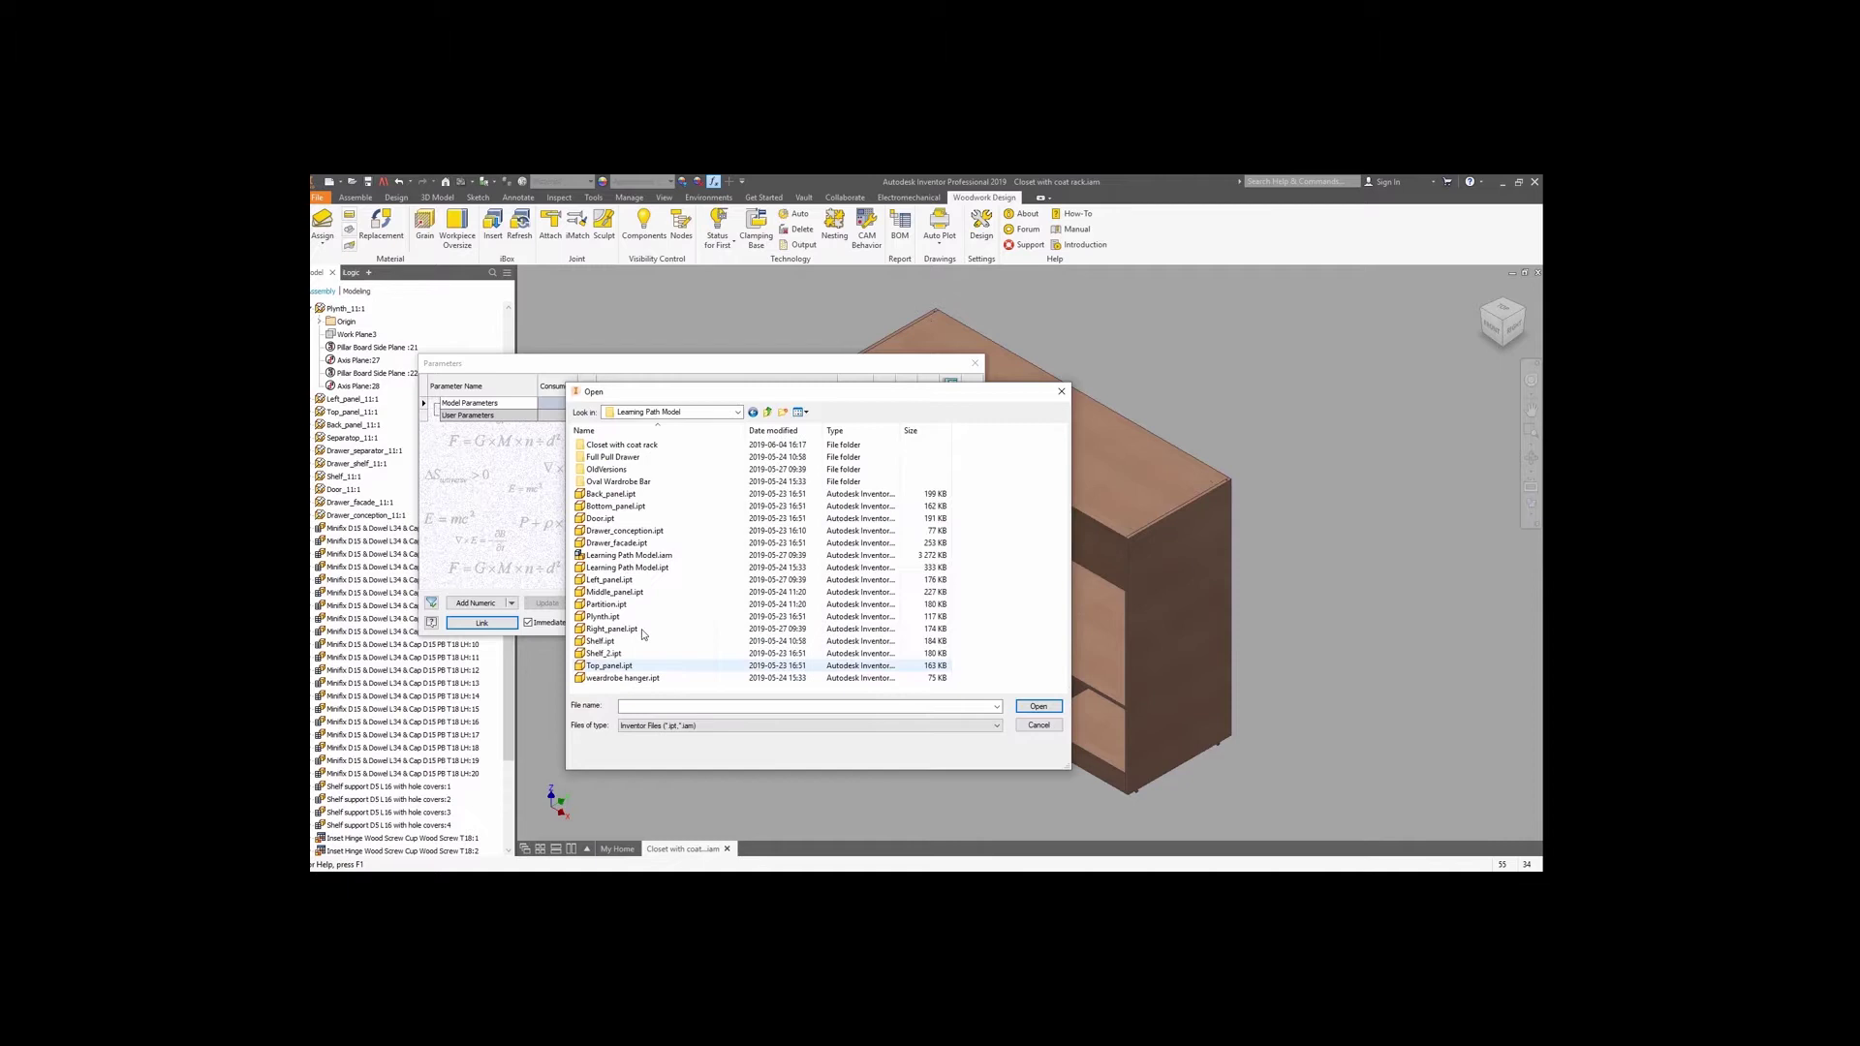
double_click(622, 444)
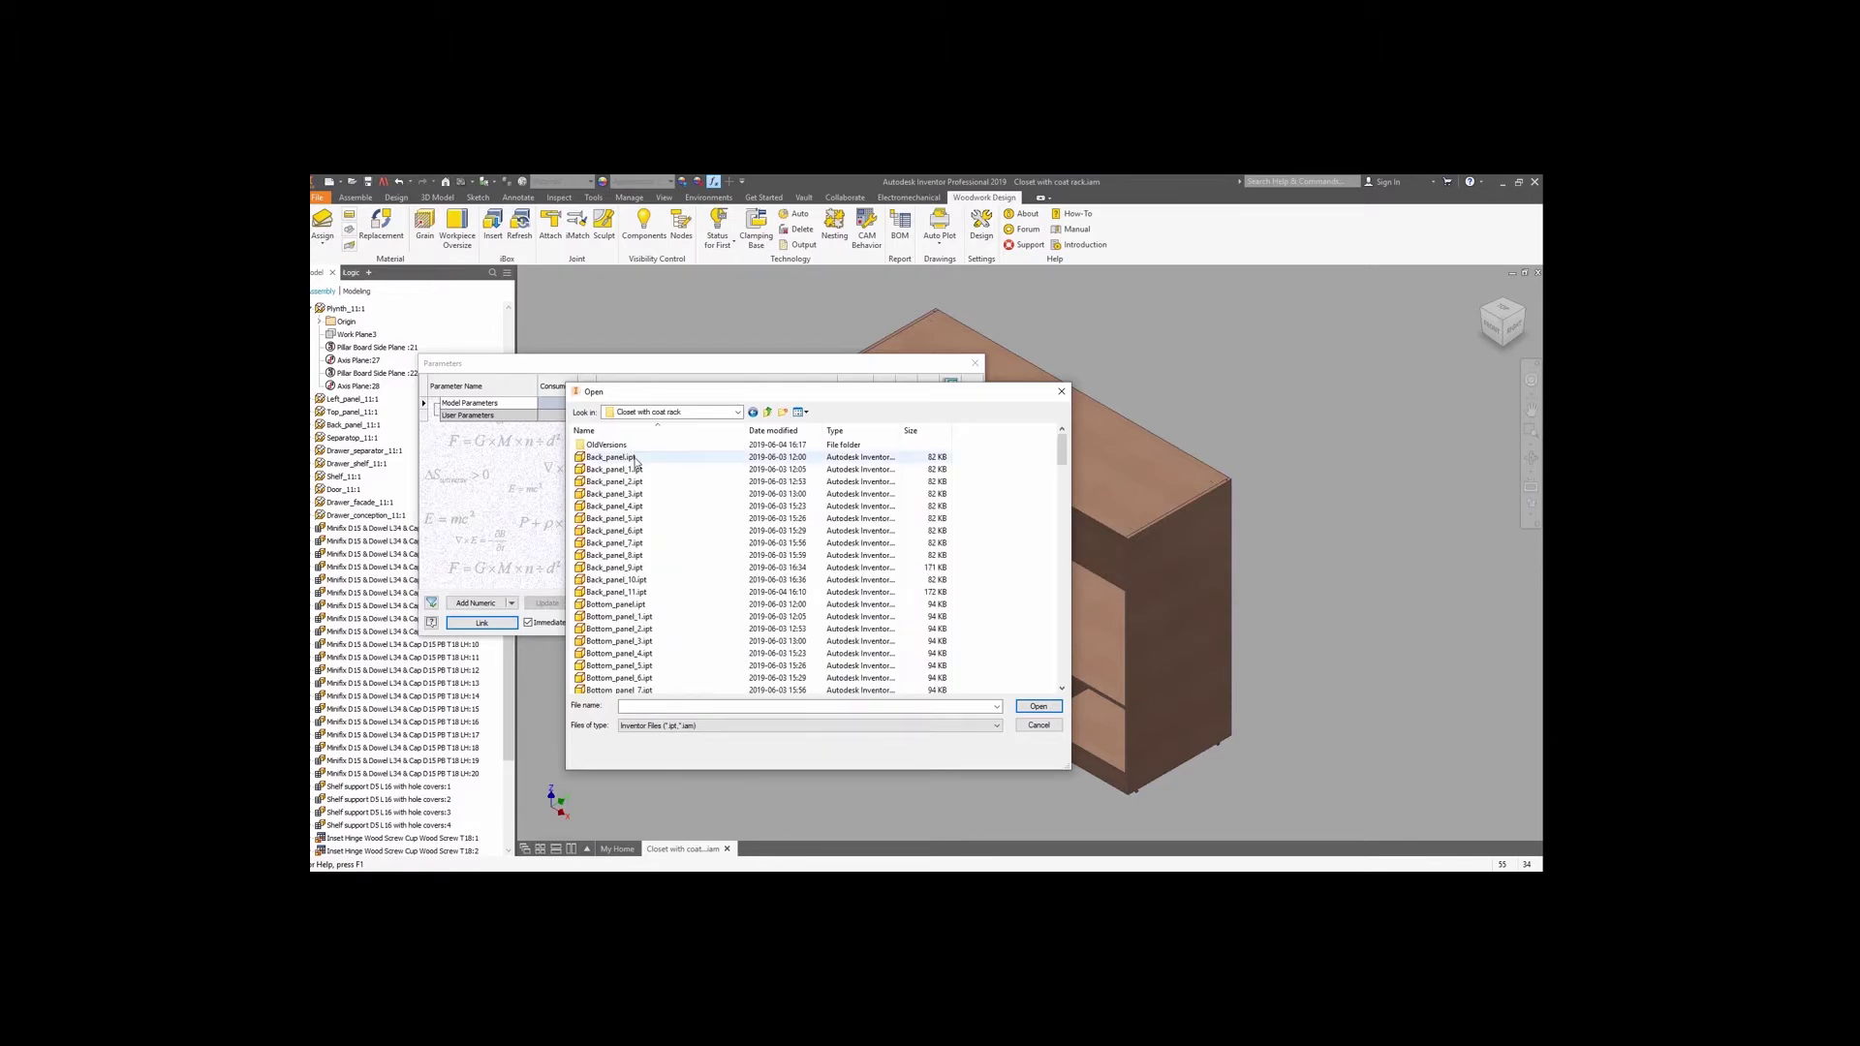
scroll(635, 462, down, 3)
double_click(629, 617)
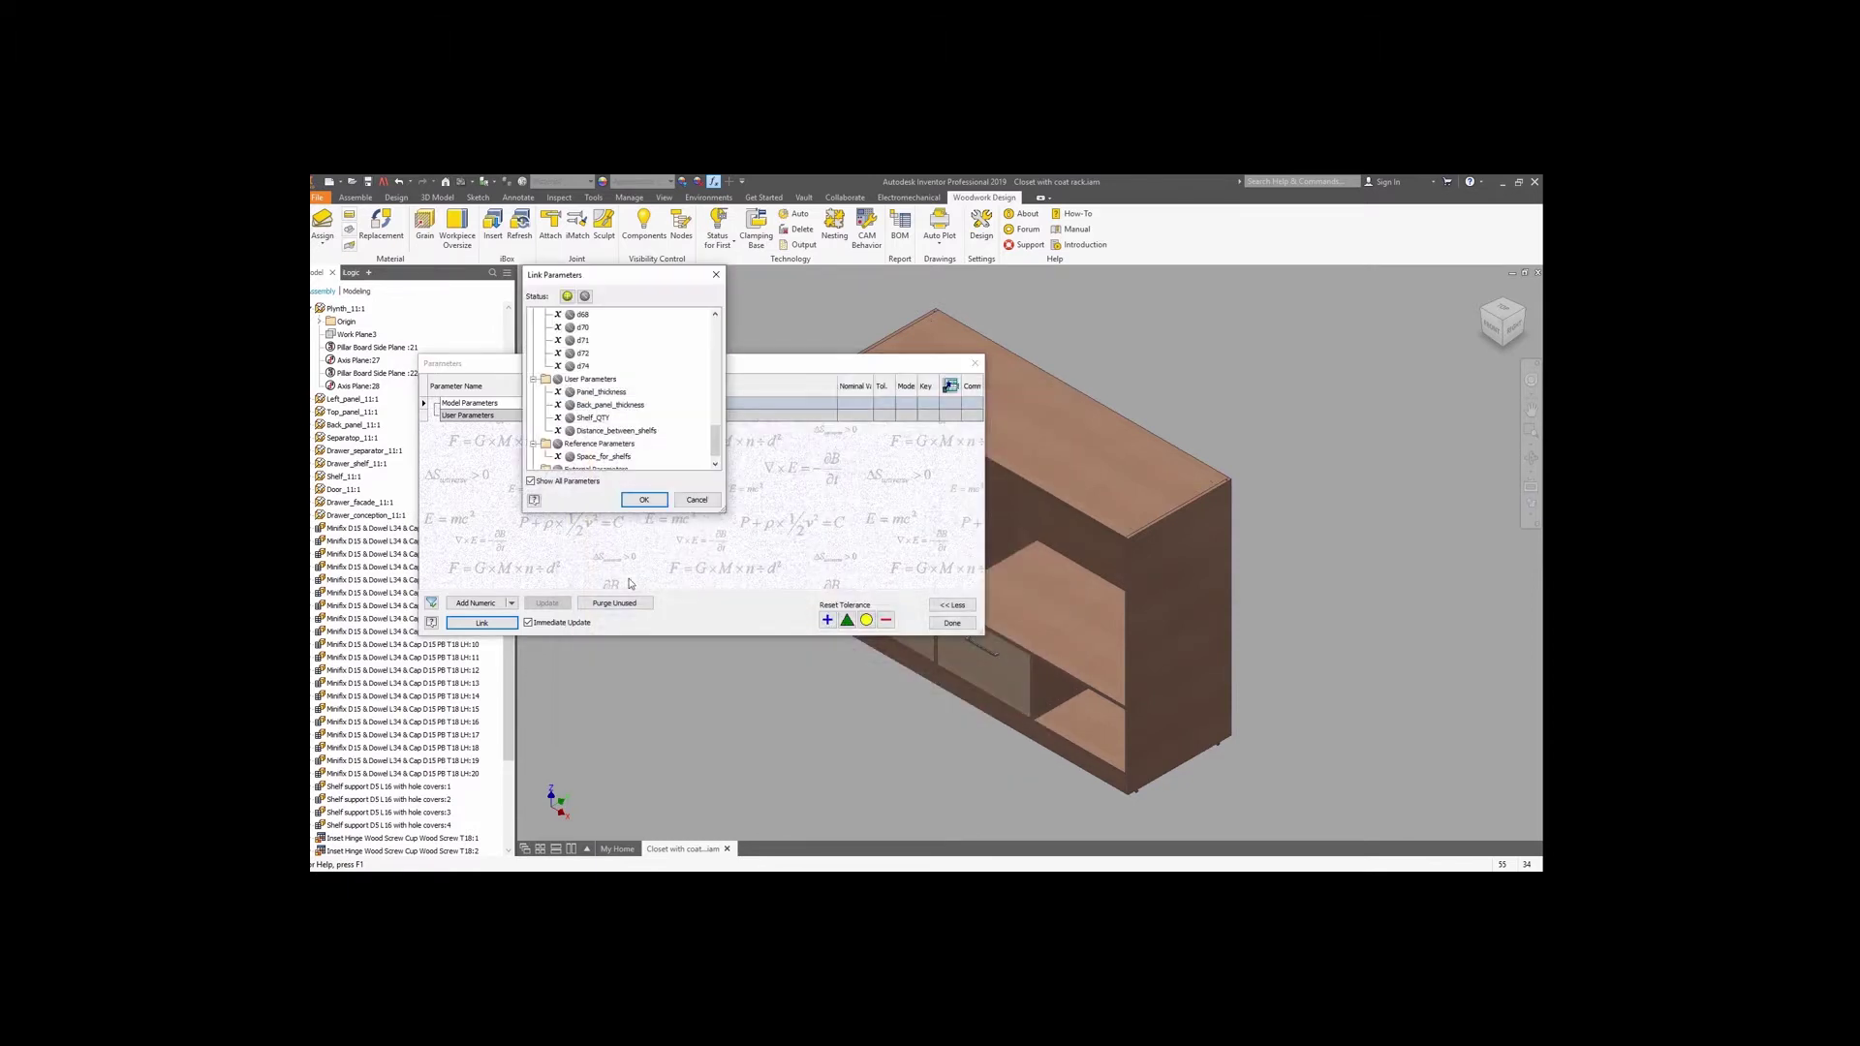
Link the user parameters Distance_between_shelfs and Shelf_QTY into the assembly and close Parameters.
click(568, 432)
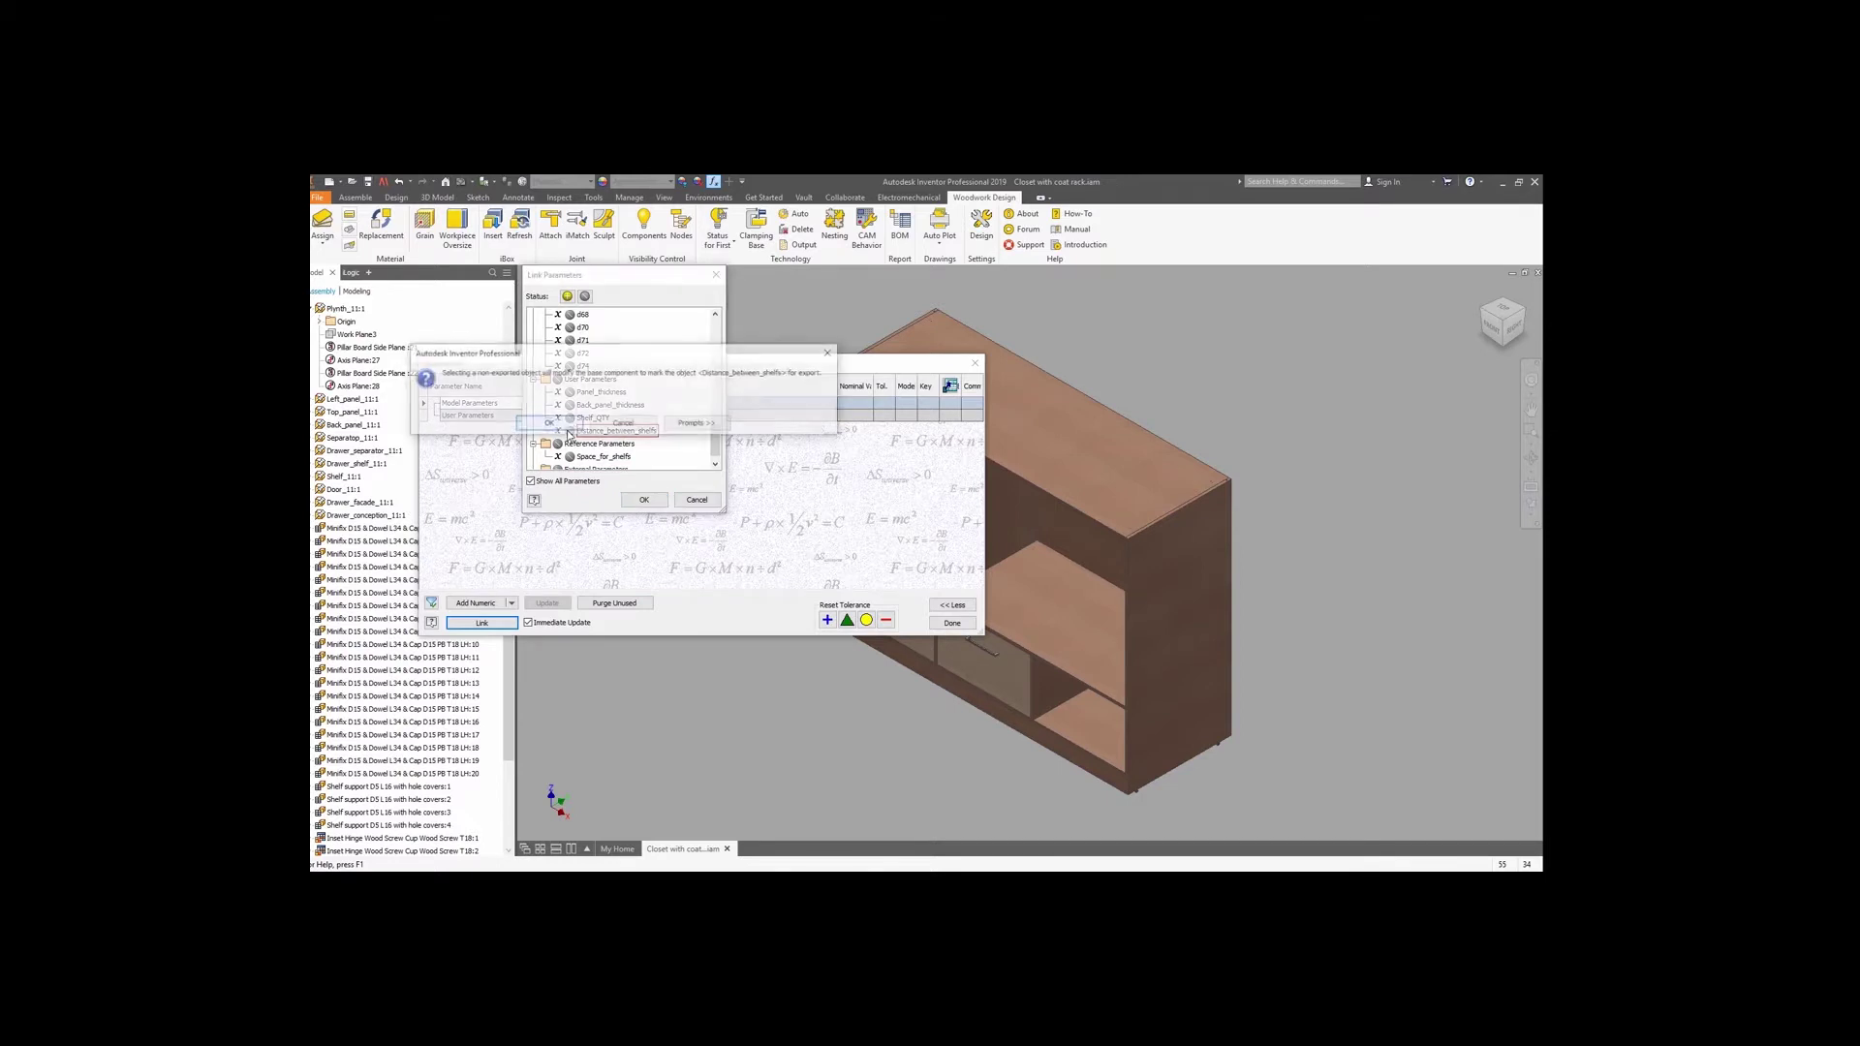
click(569, 424)
click(570, 419)
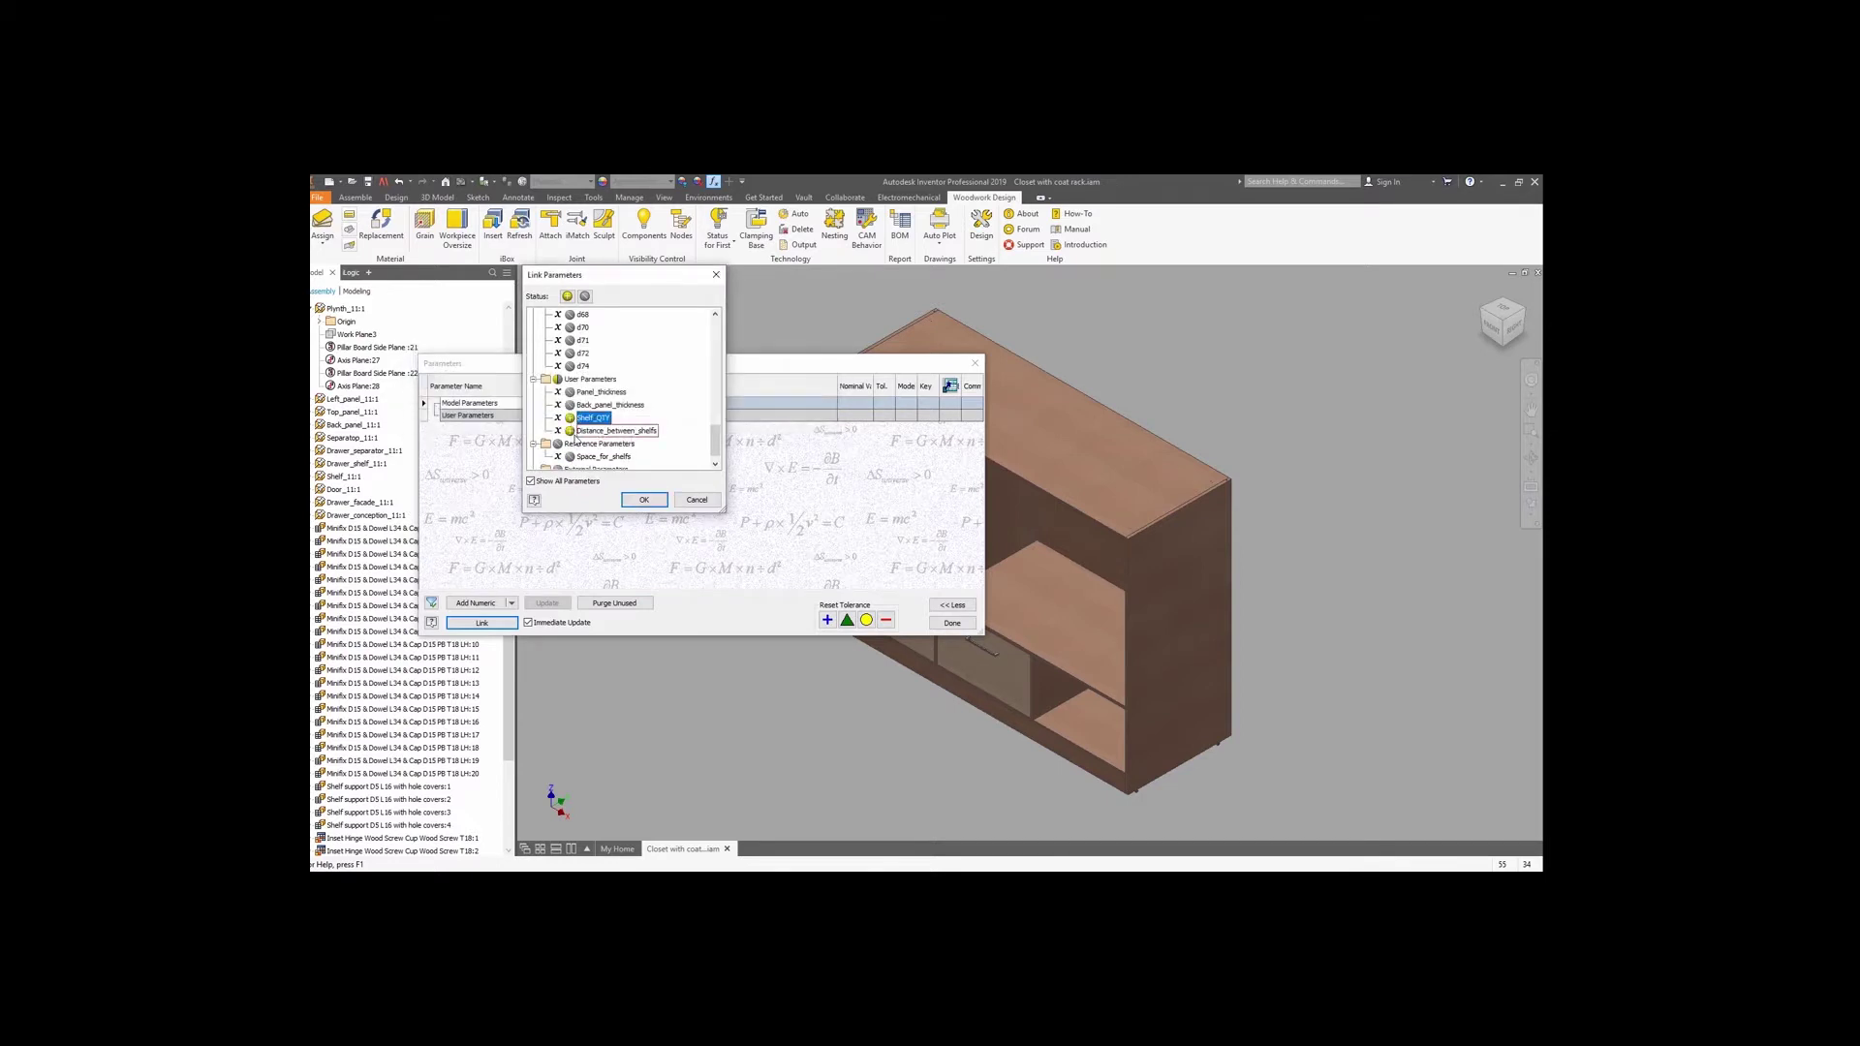
click(639, 500)
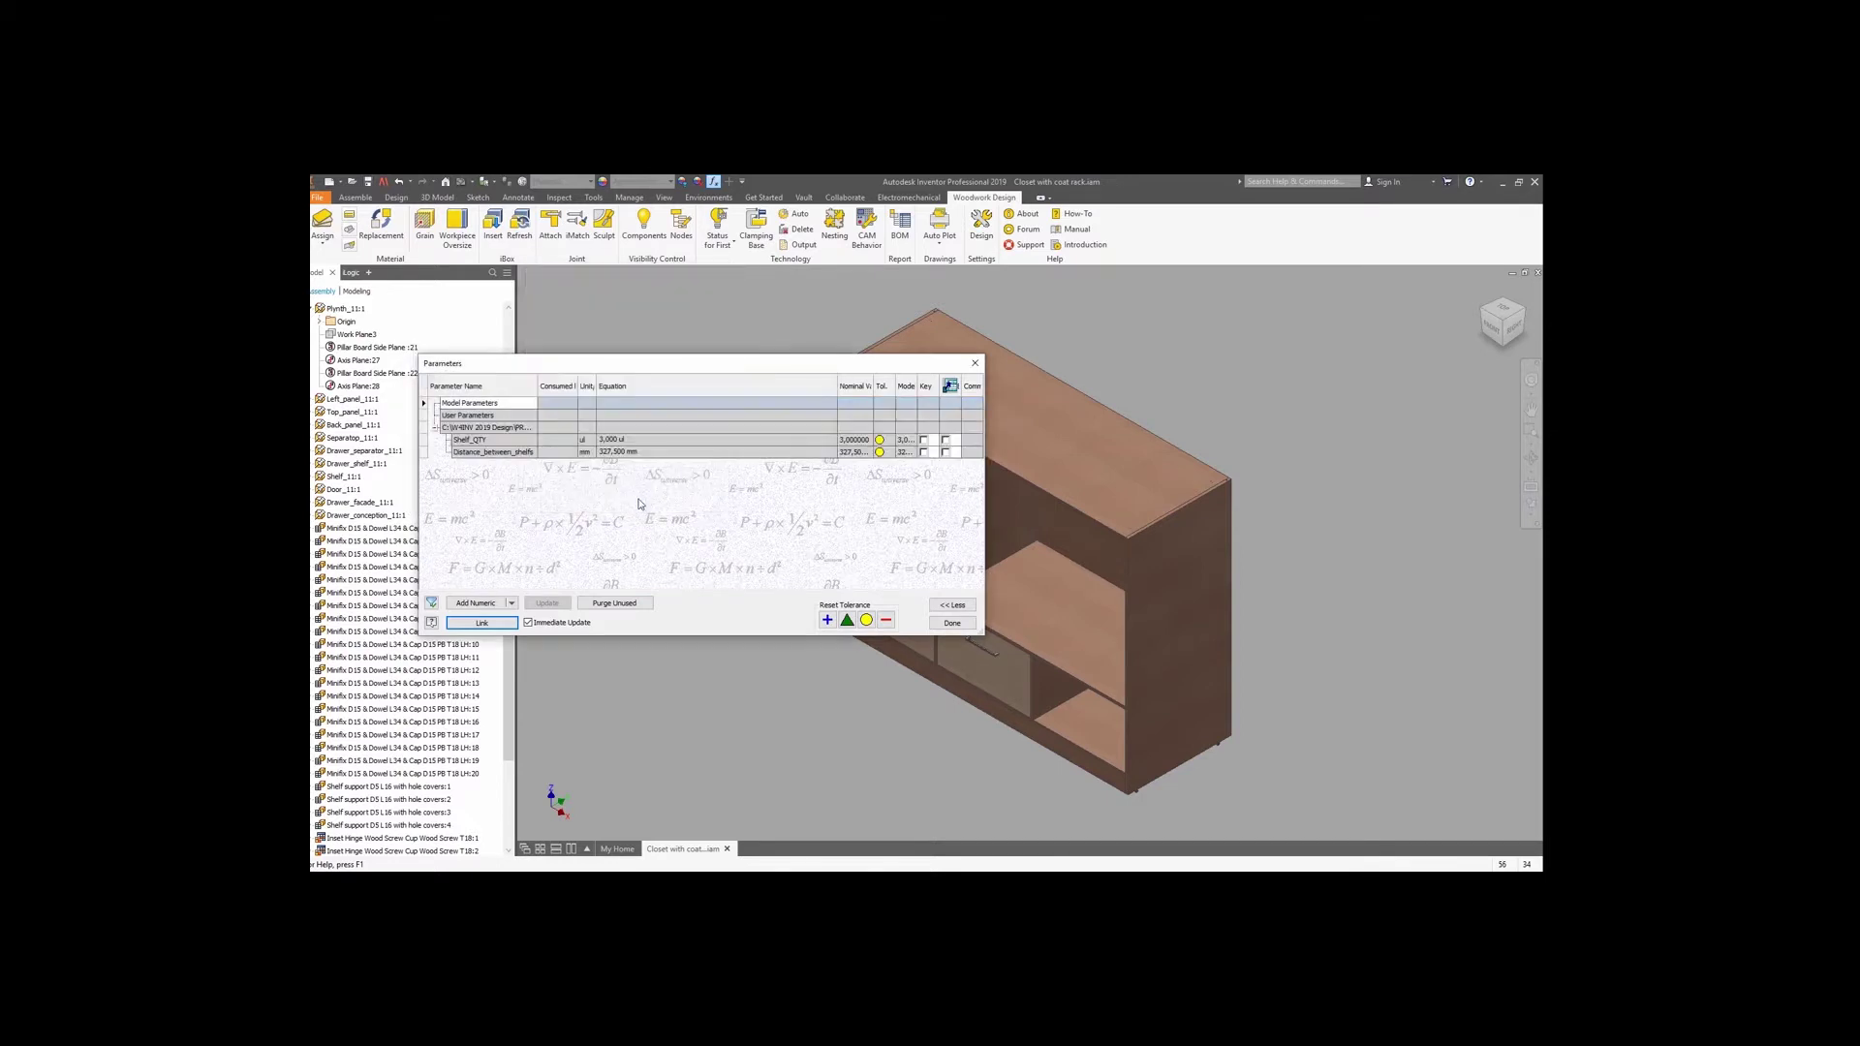
click(960, 626)
Hide the closet door to expose the shelf compartment behind it.
click(867, 494)
right_click(866, 494)
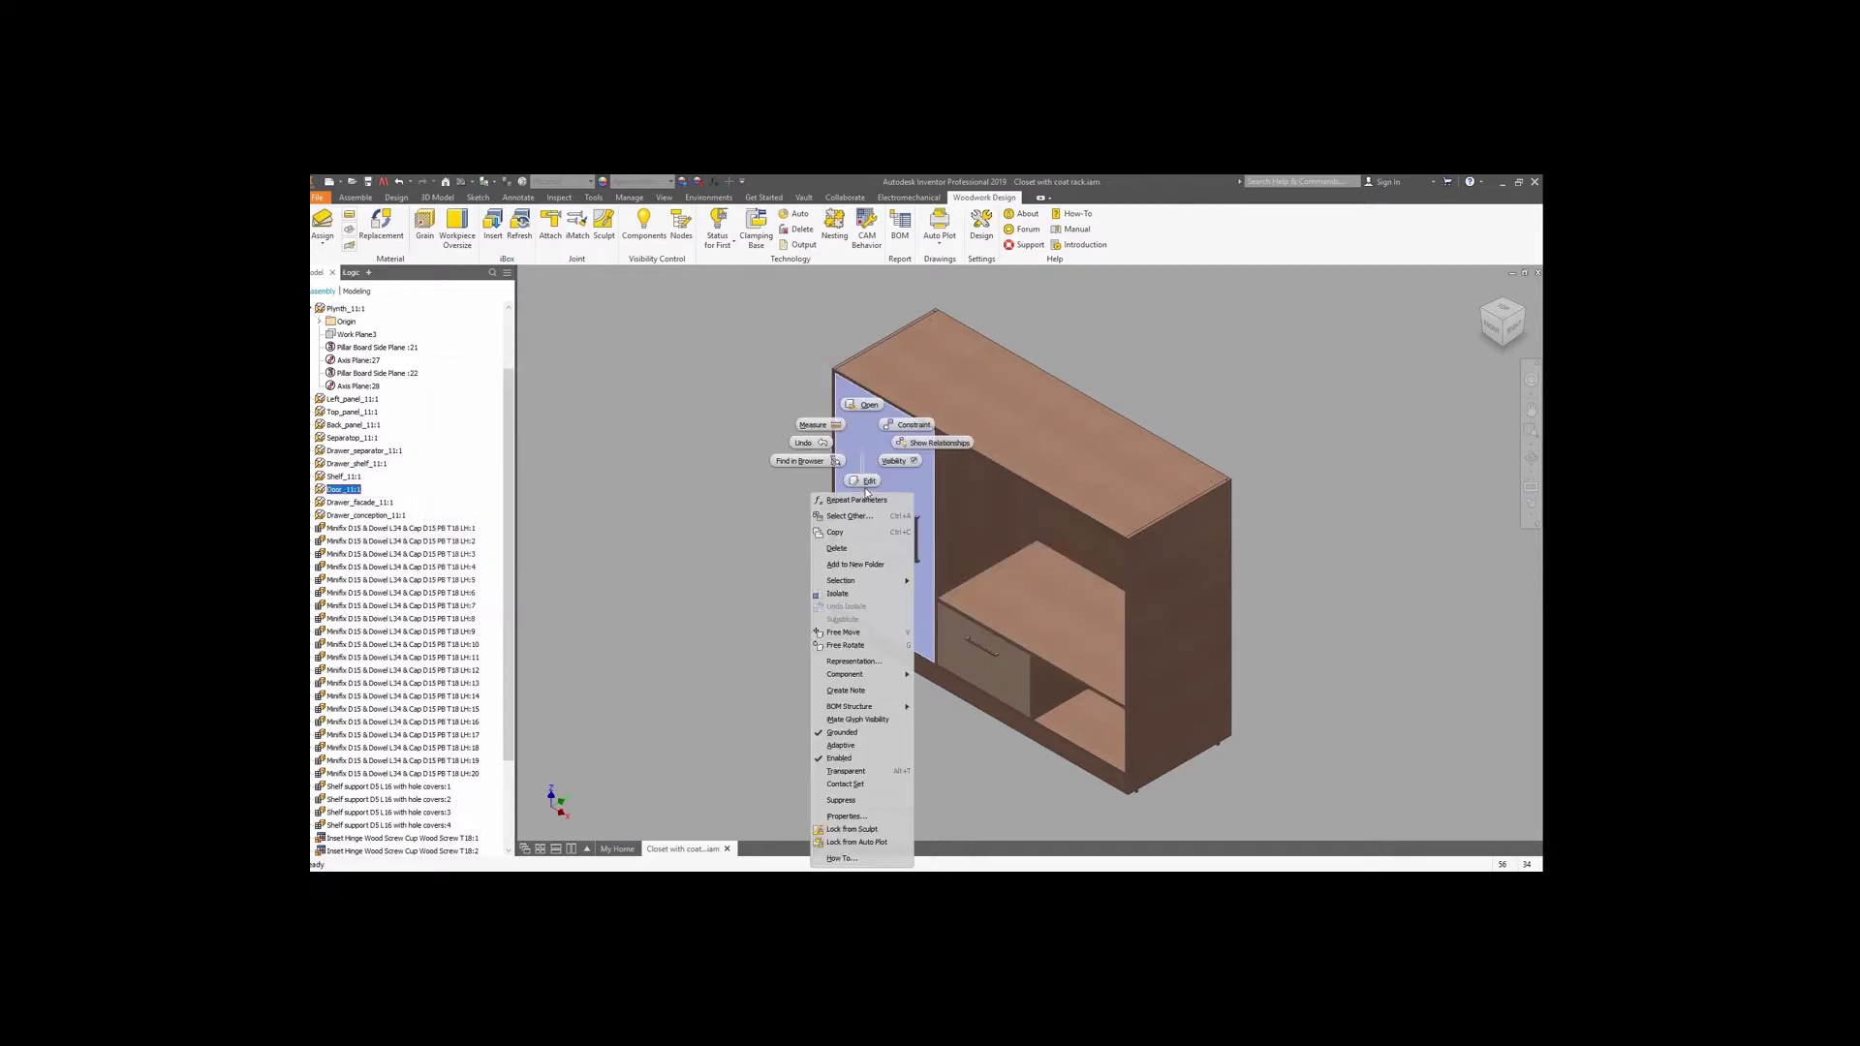
click(885, 465)
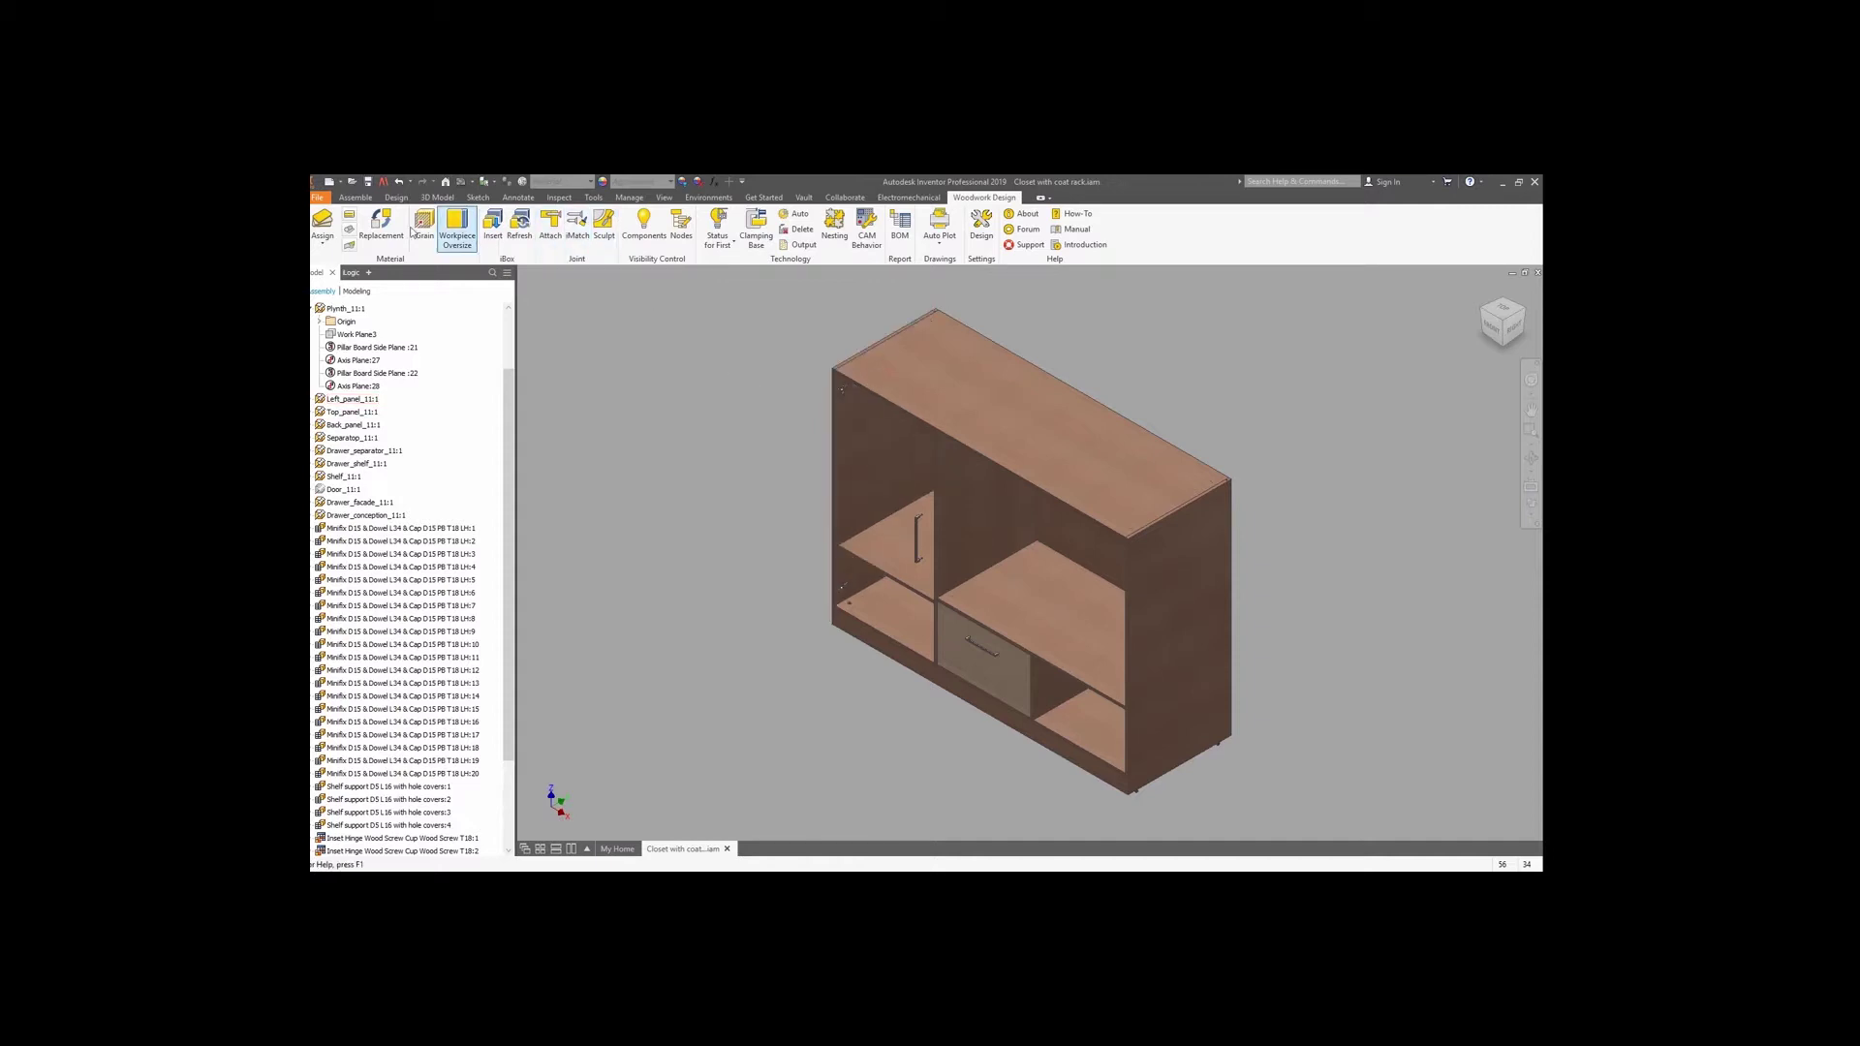
Start a component pattern with the shelf behind the door and its four shelf supports as the components.
click(356, 197)
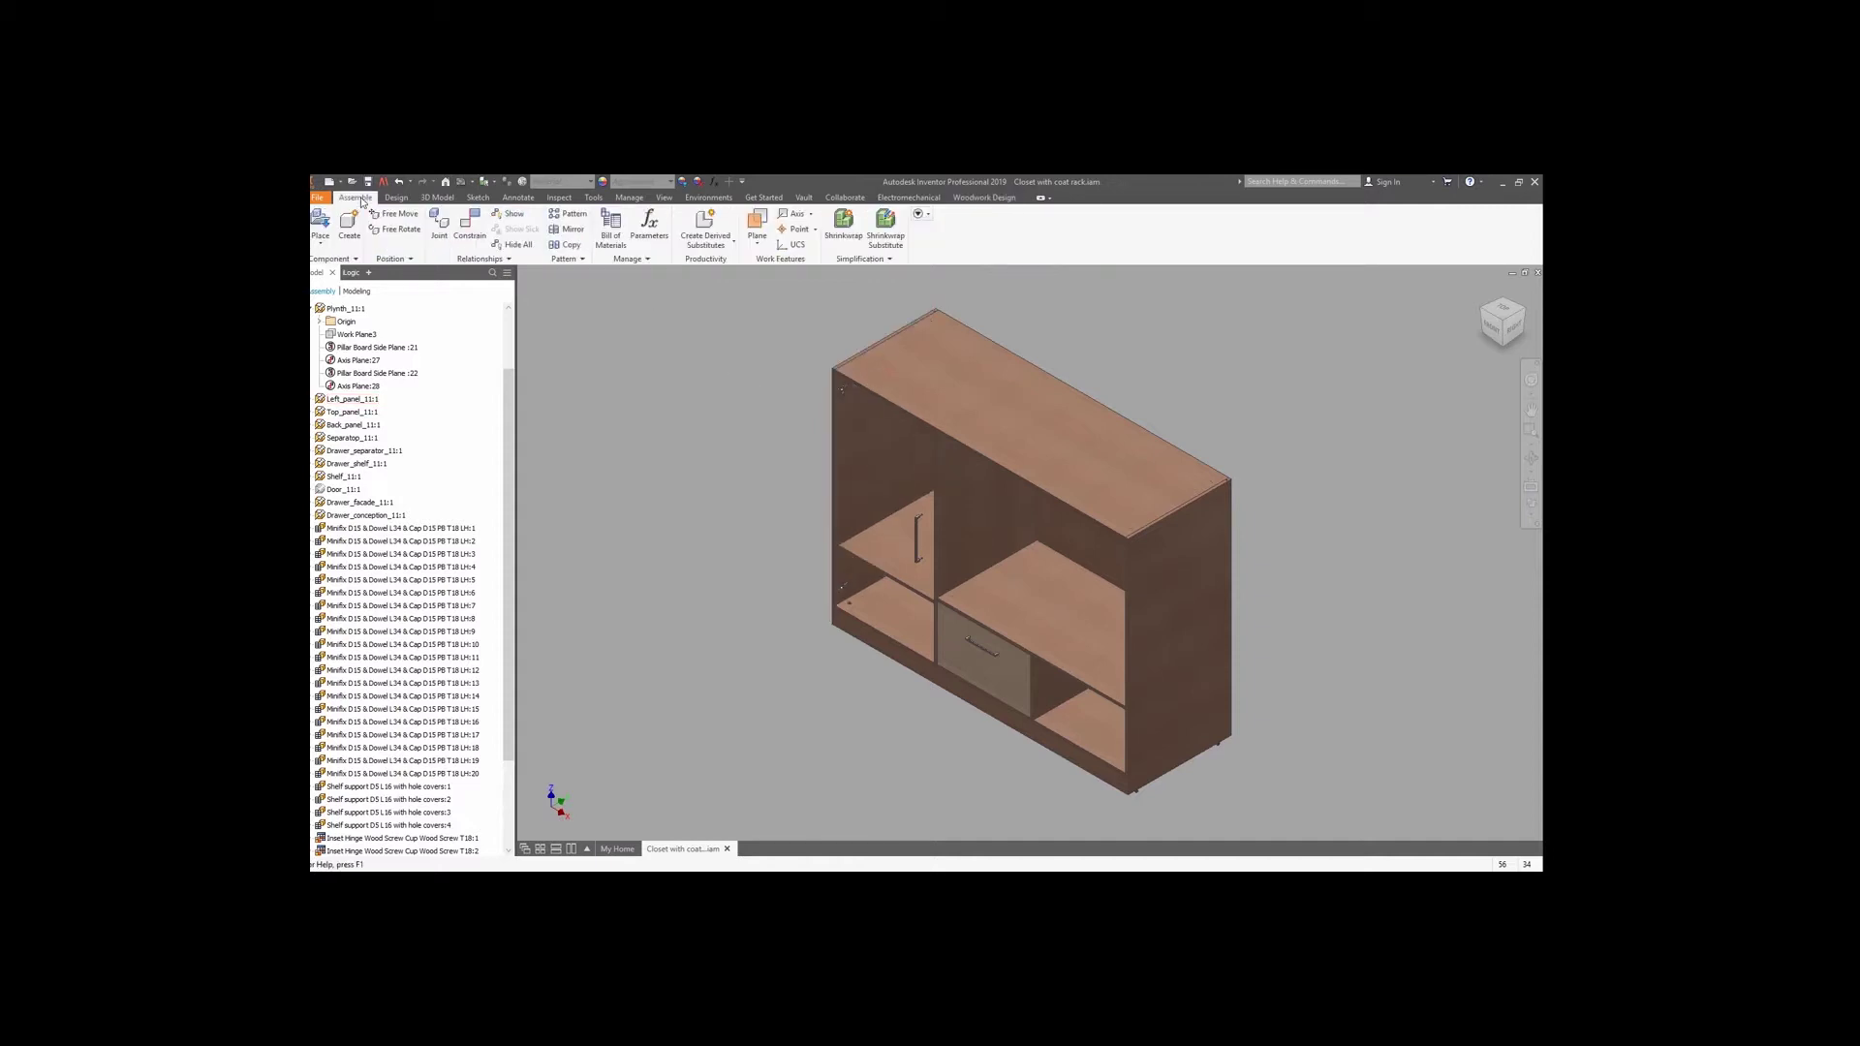
click(575, 215)
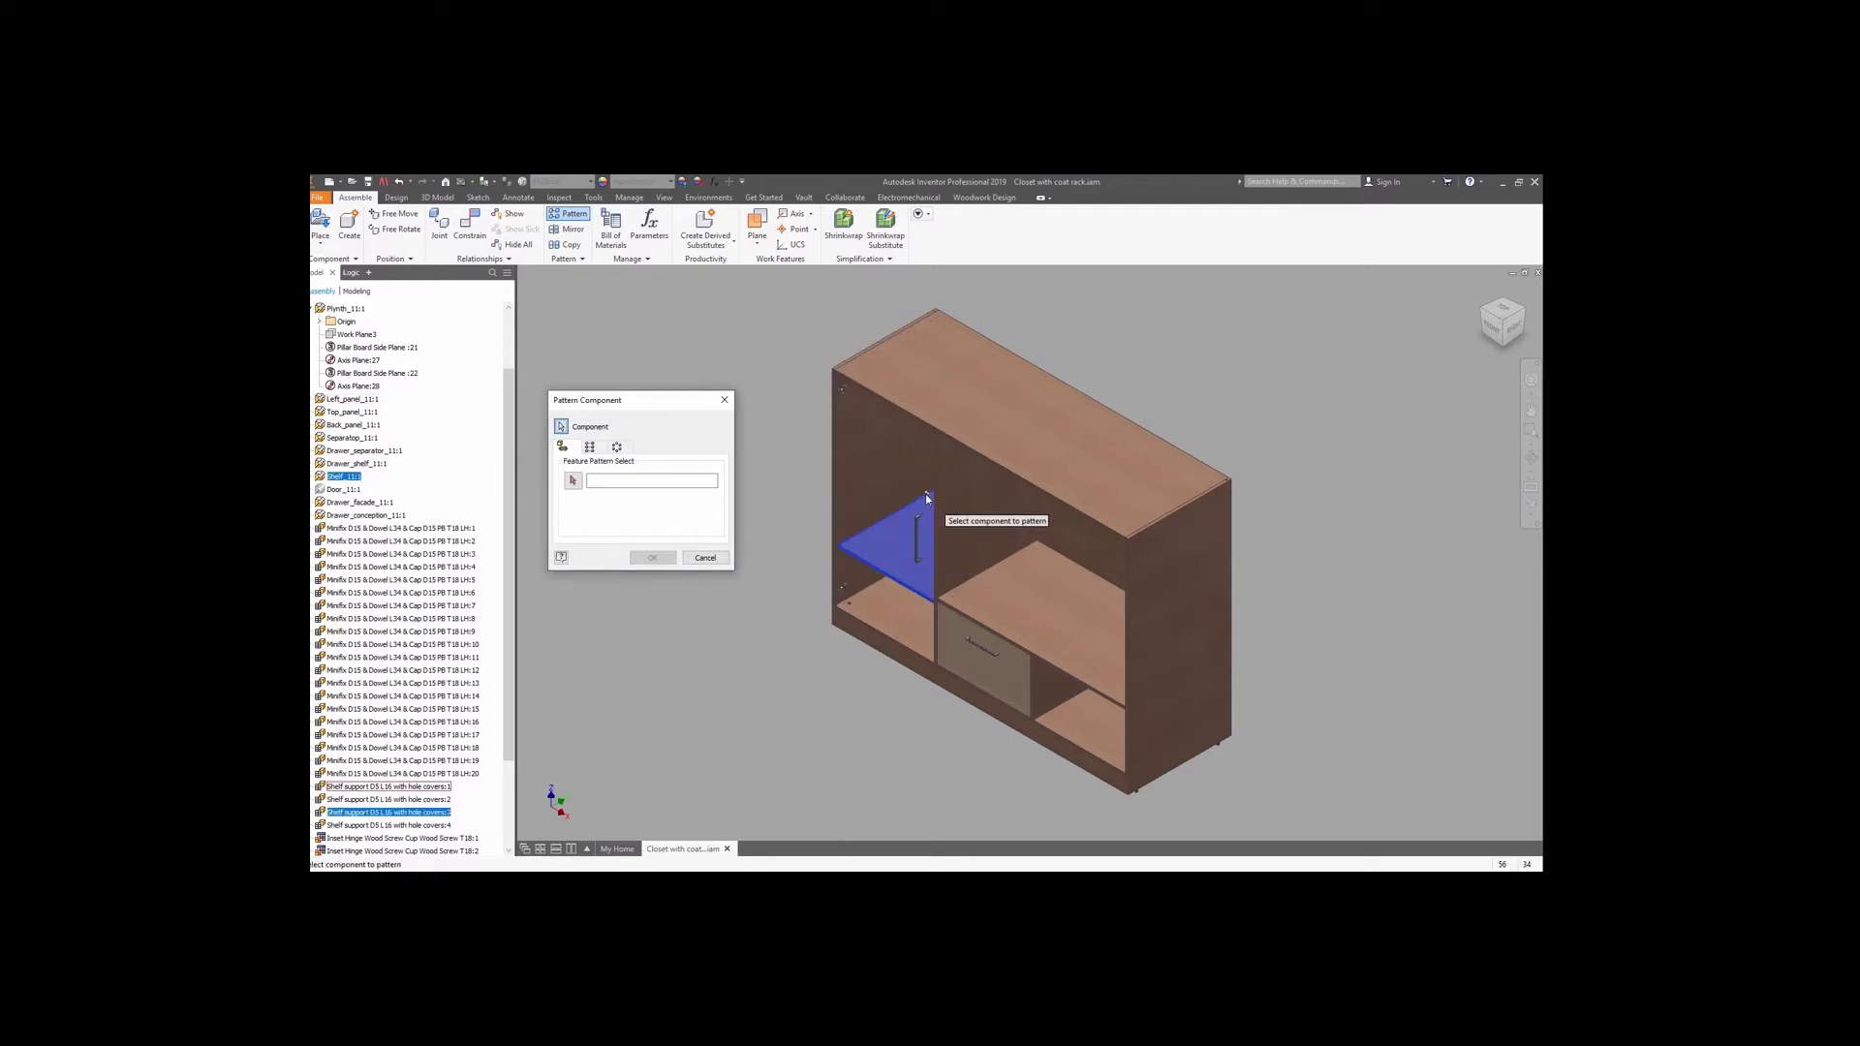
click(1482, 309)
scroll(1006, 648, up, 10)
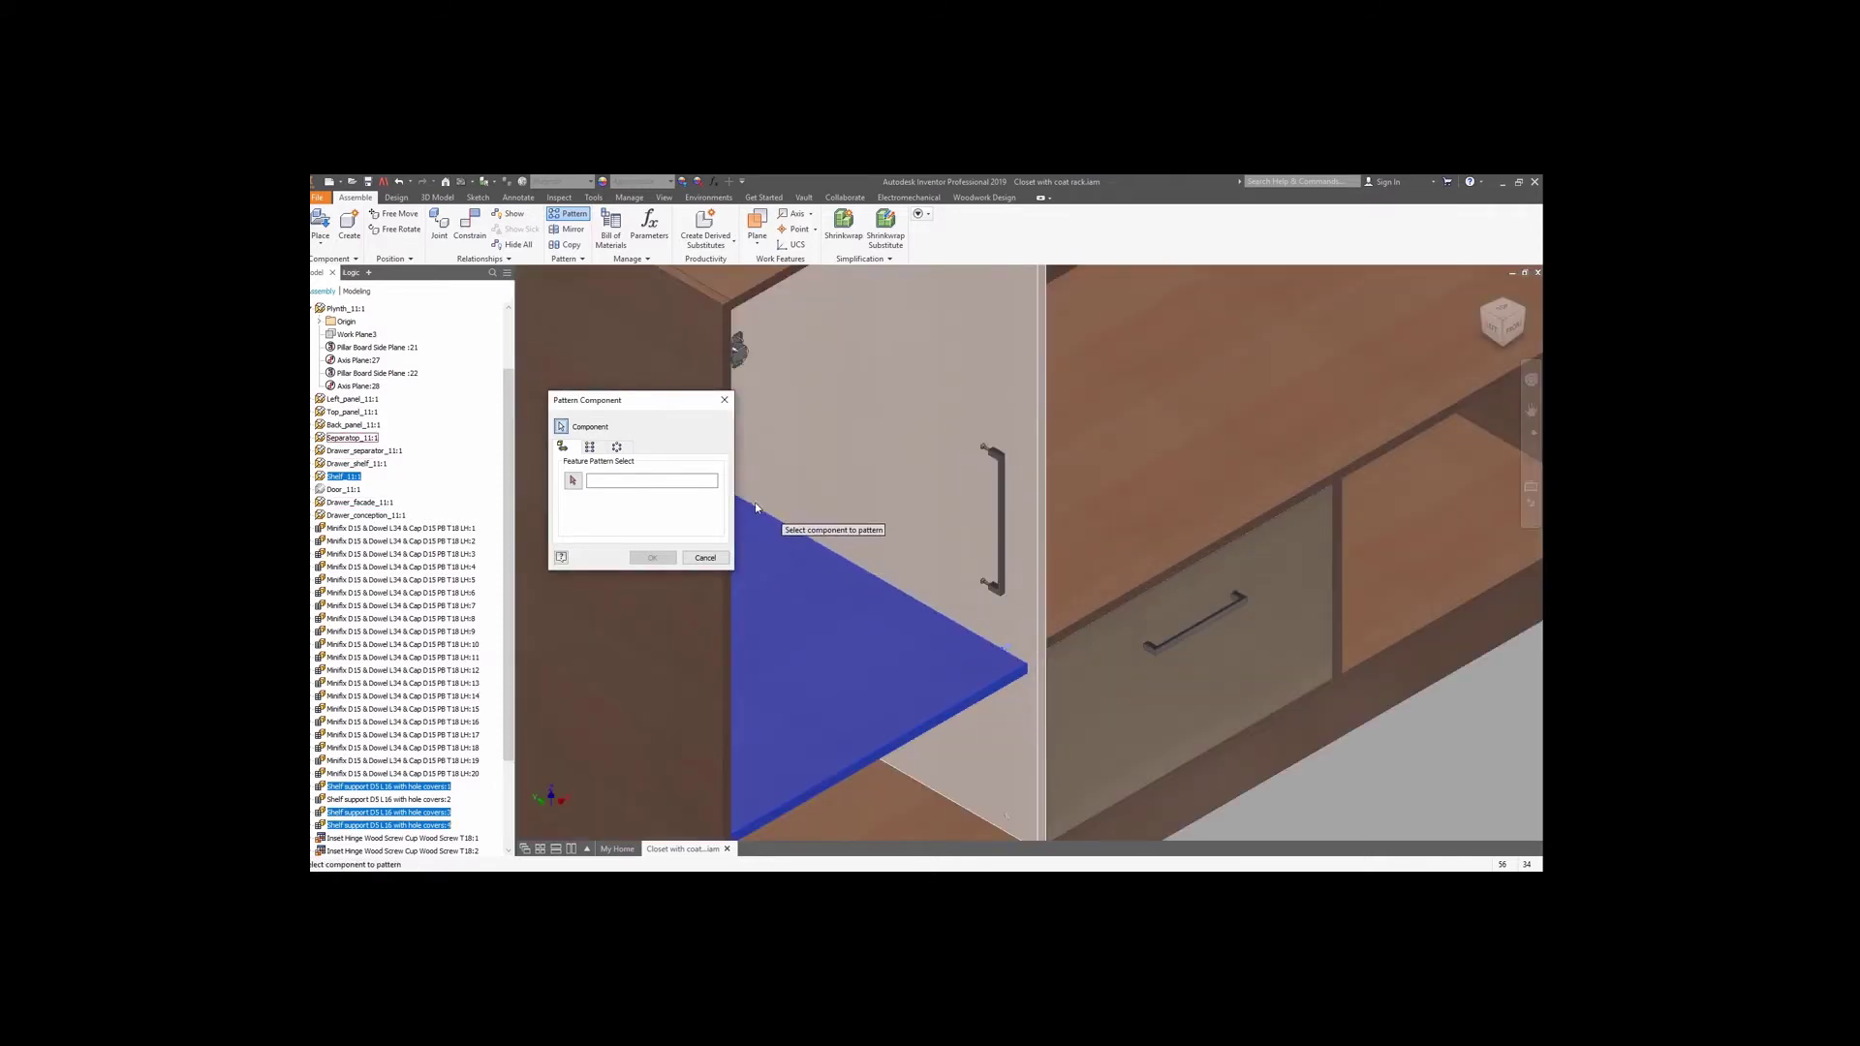
Make the component pattern rectangular and use the assembly's origin Z axis as its column direction.
click(589, 448)
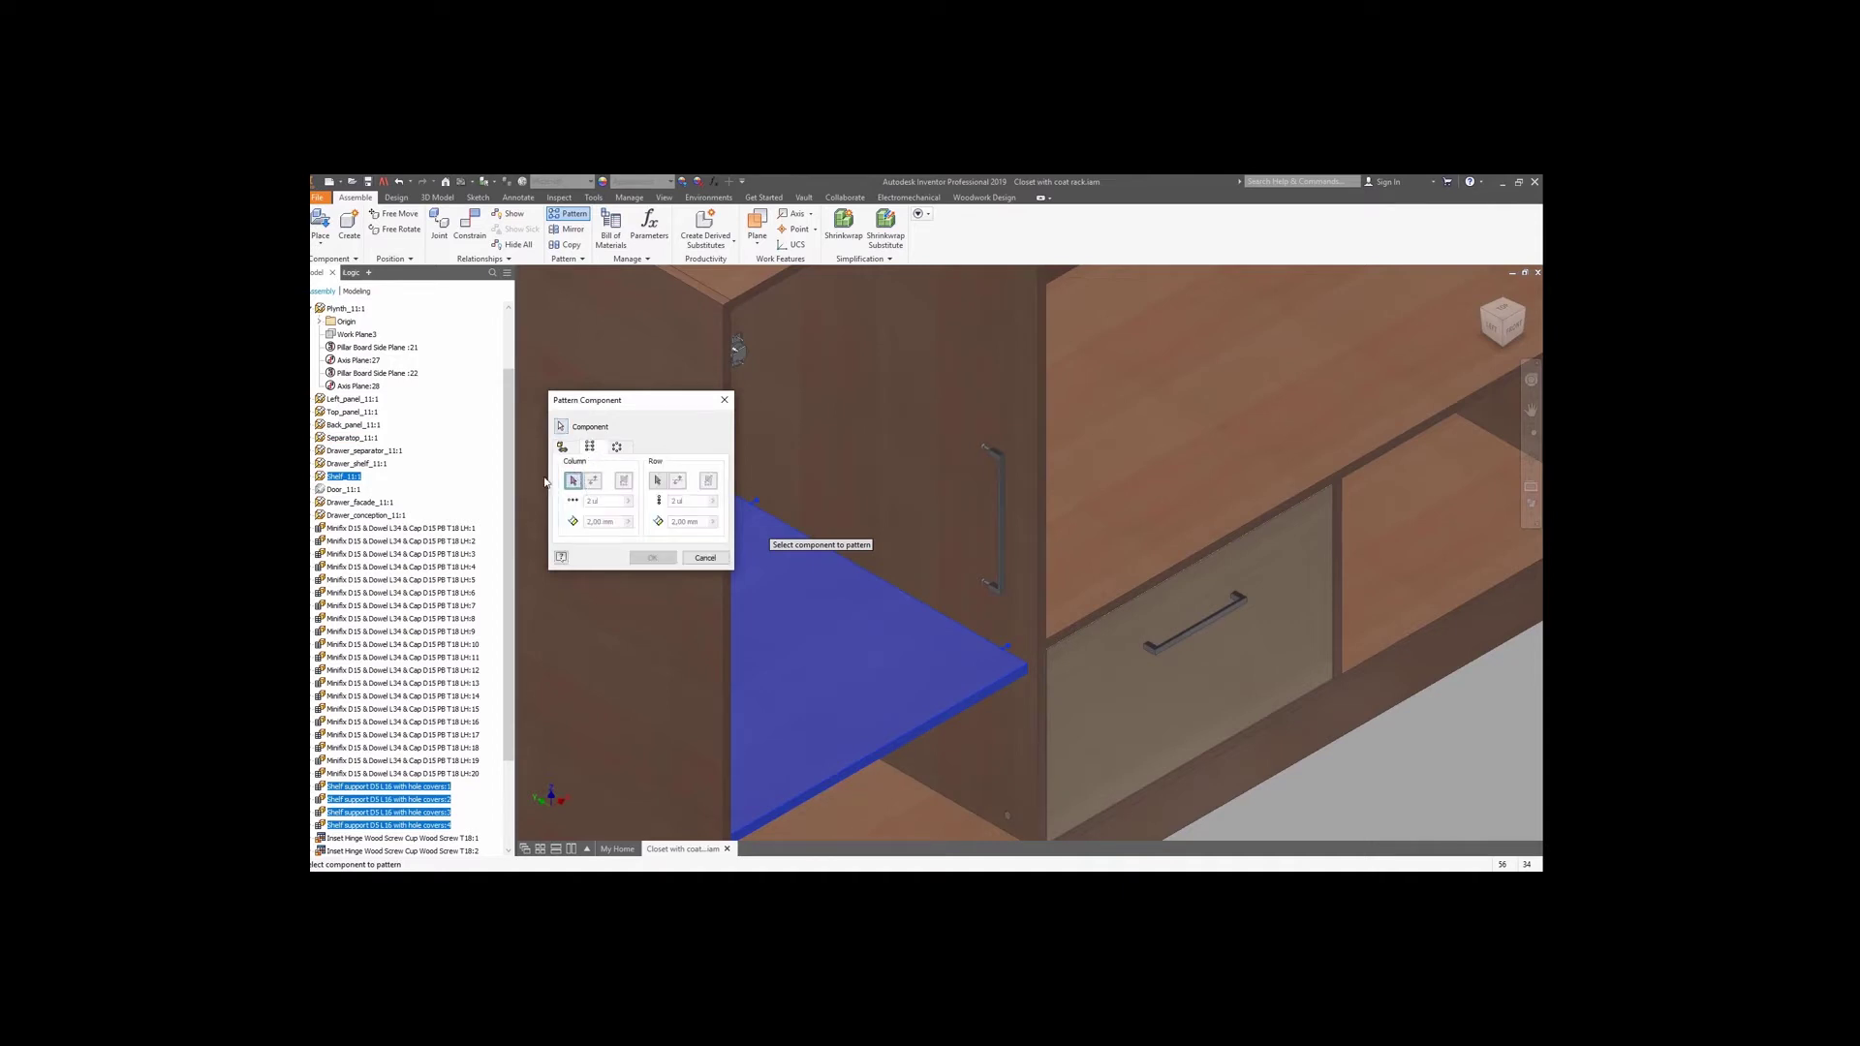
scroll(320, 335, up, 2)
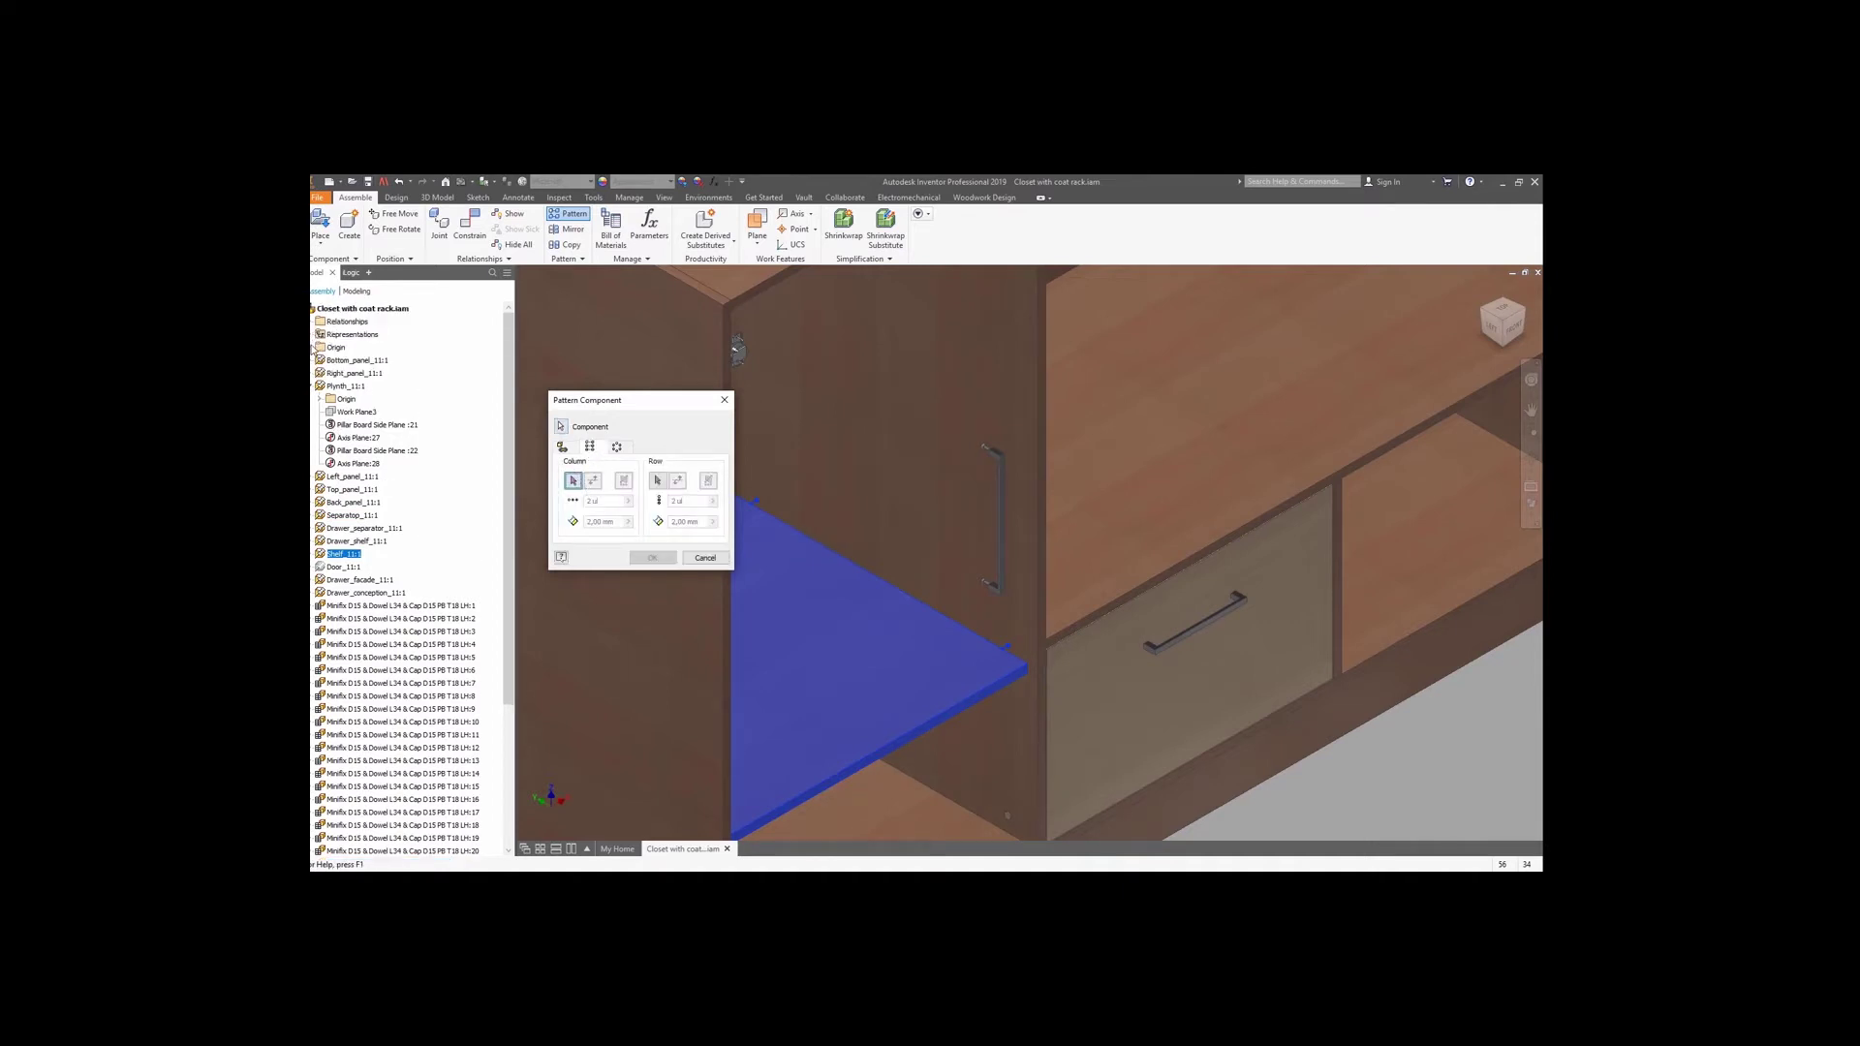
click(314, 347)
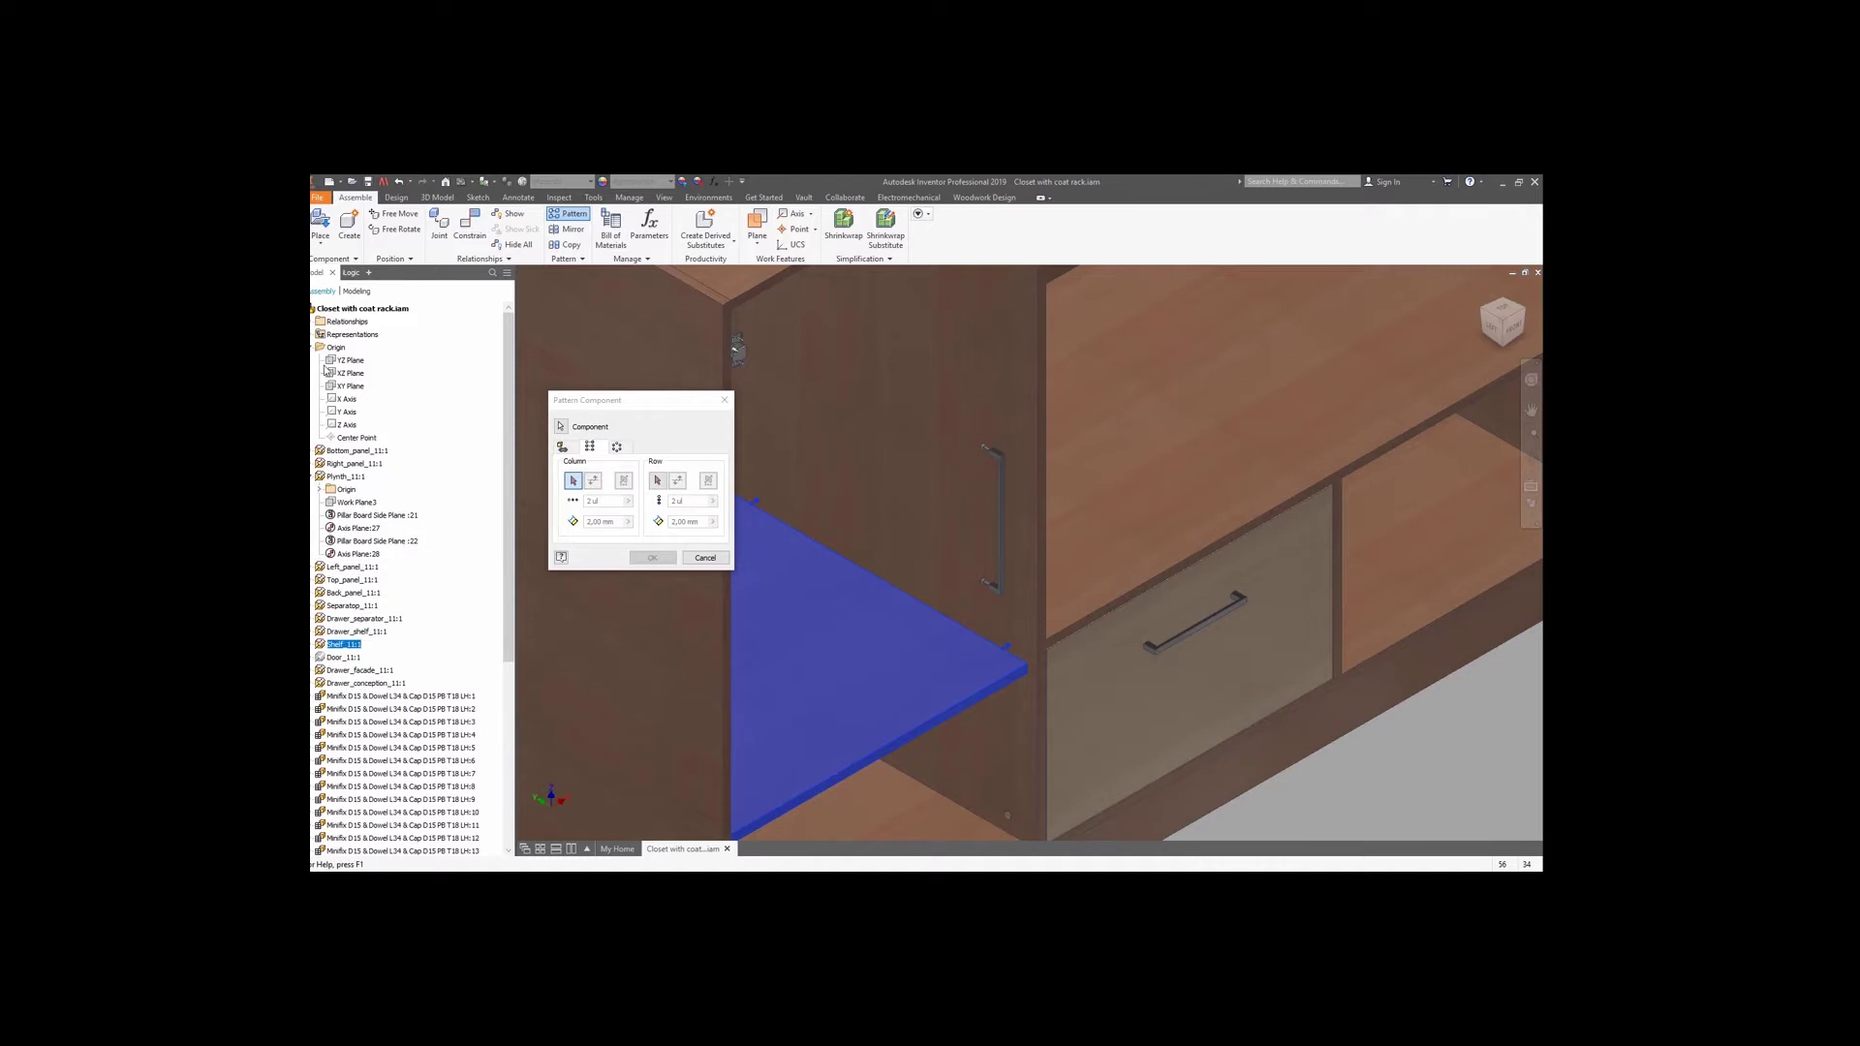
click(346, 427)
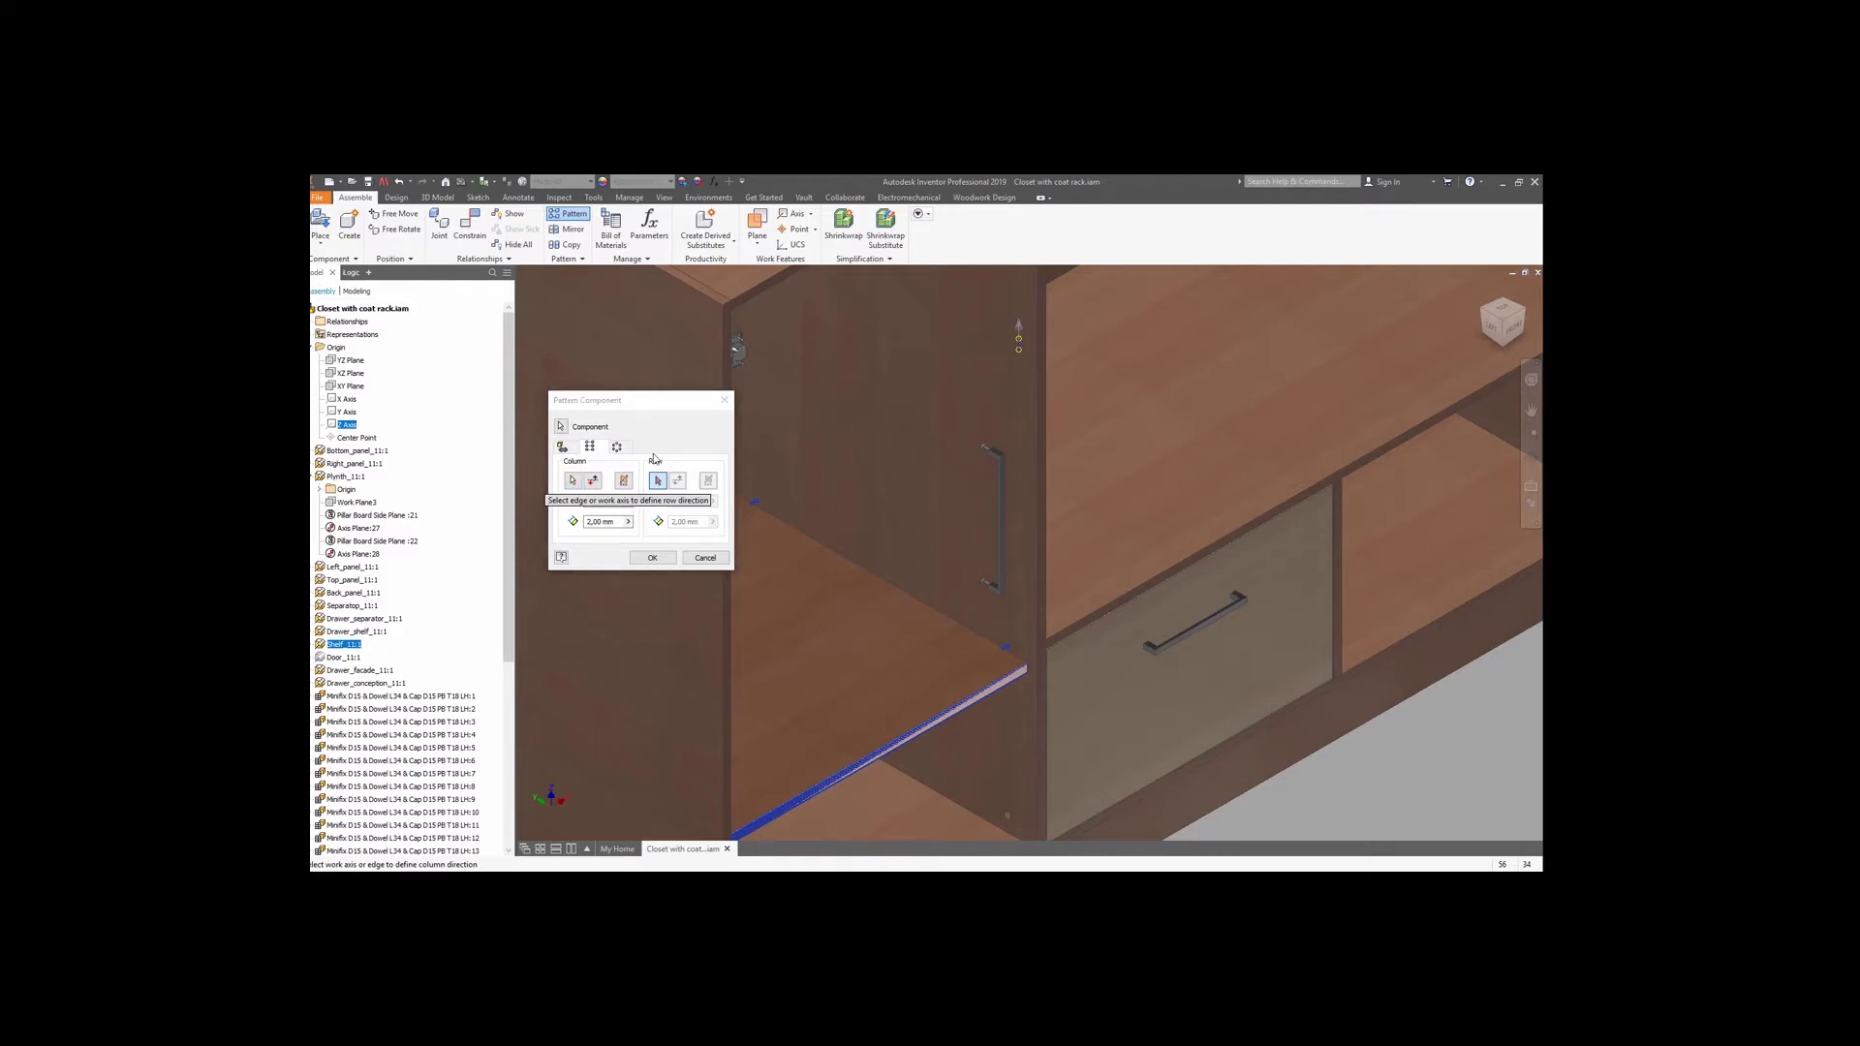
Set the column spacing to Distance_between_shelfs and the column count to Shelf_QTY, and create the shelf pattern.
click(629, 522)
click(658, 542)
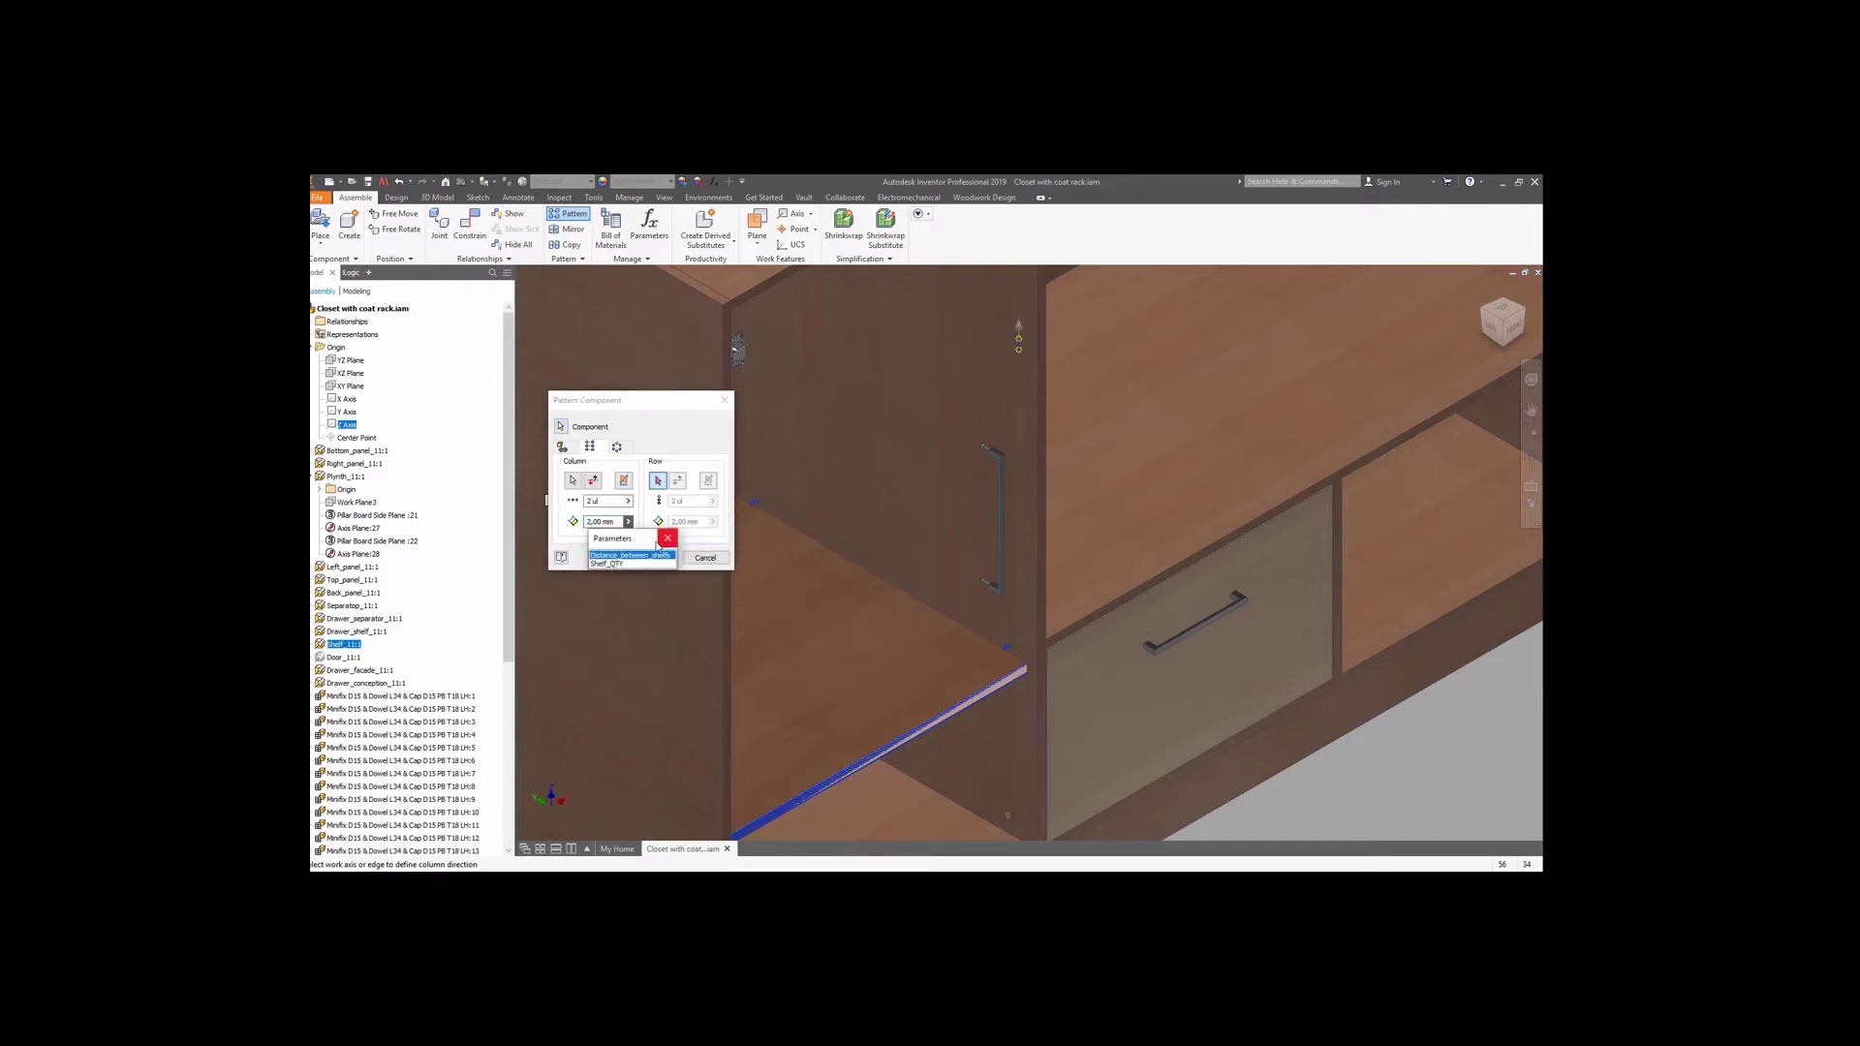
click(625, 558)
click(627, 500)
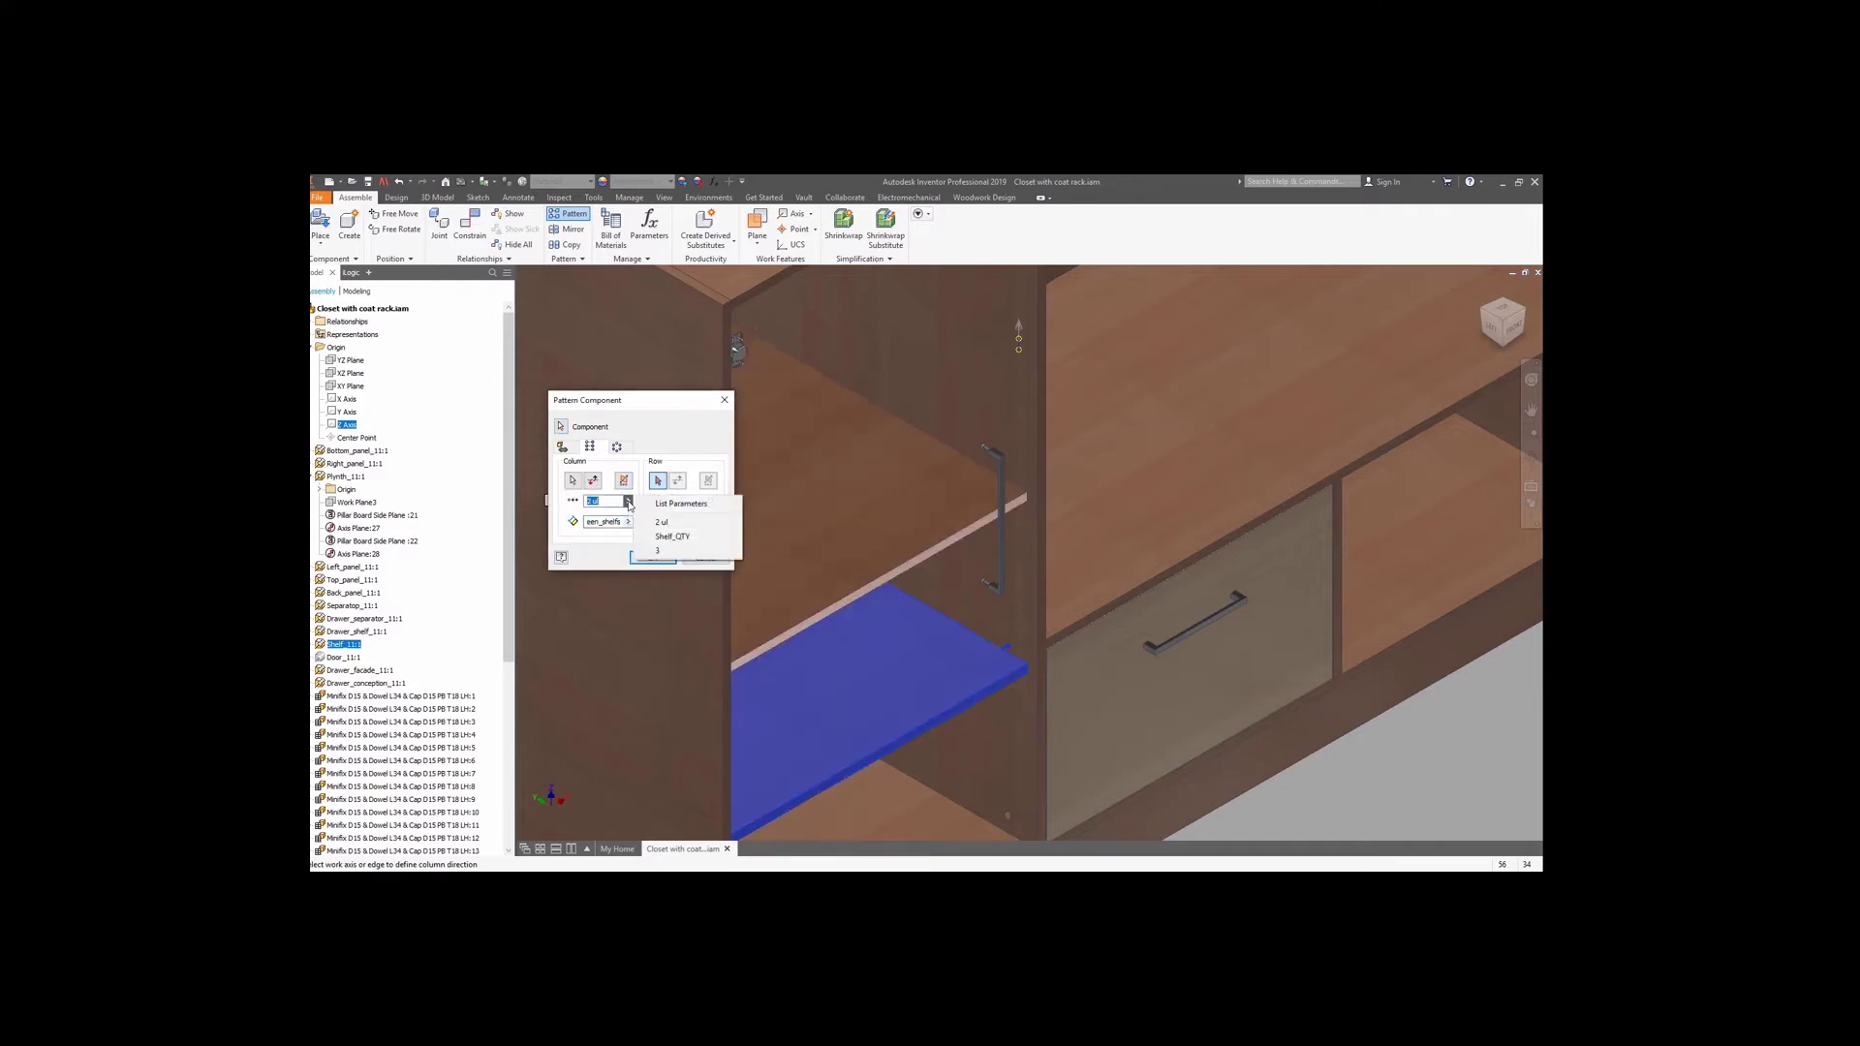
click(680, 503)
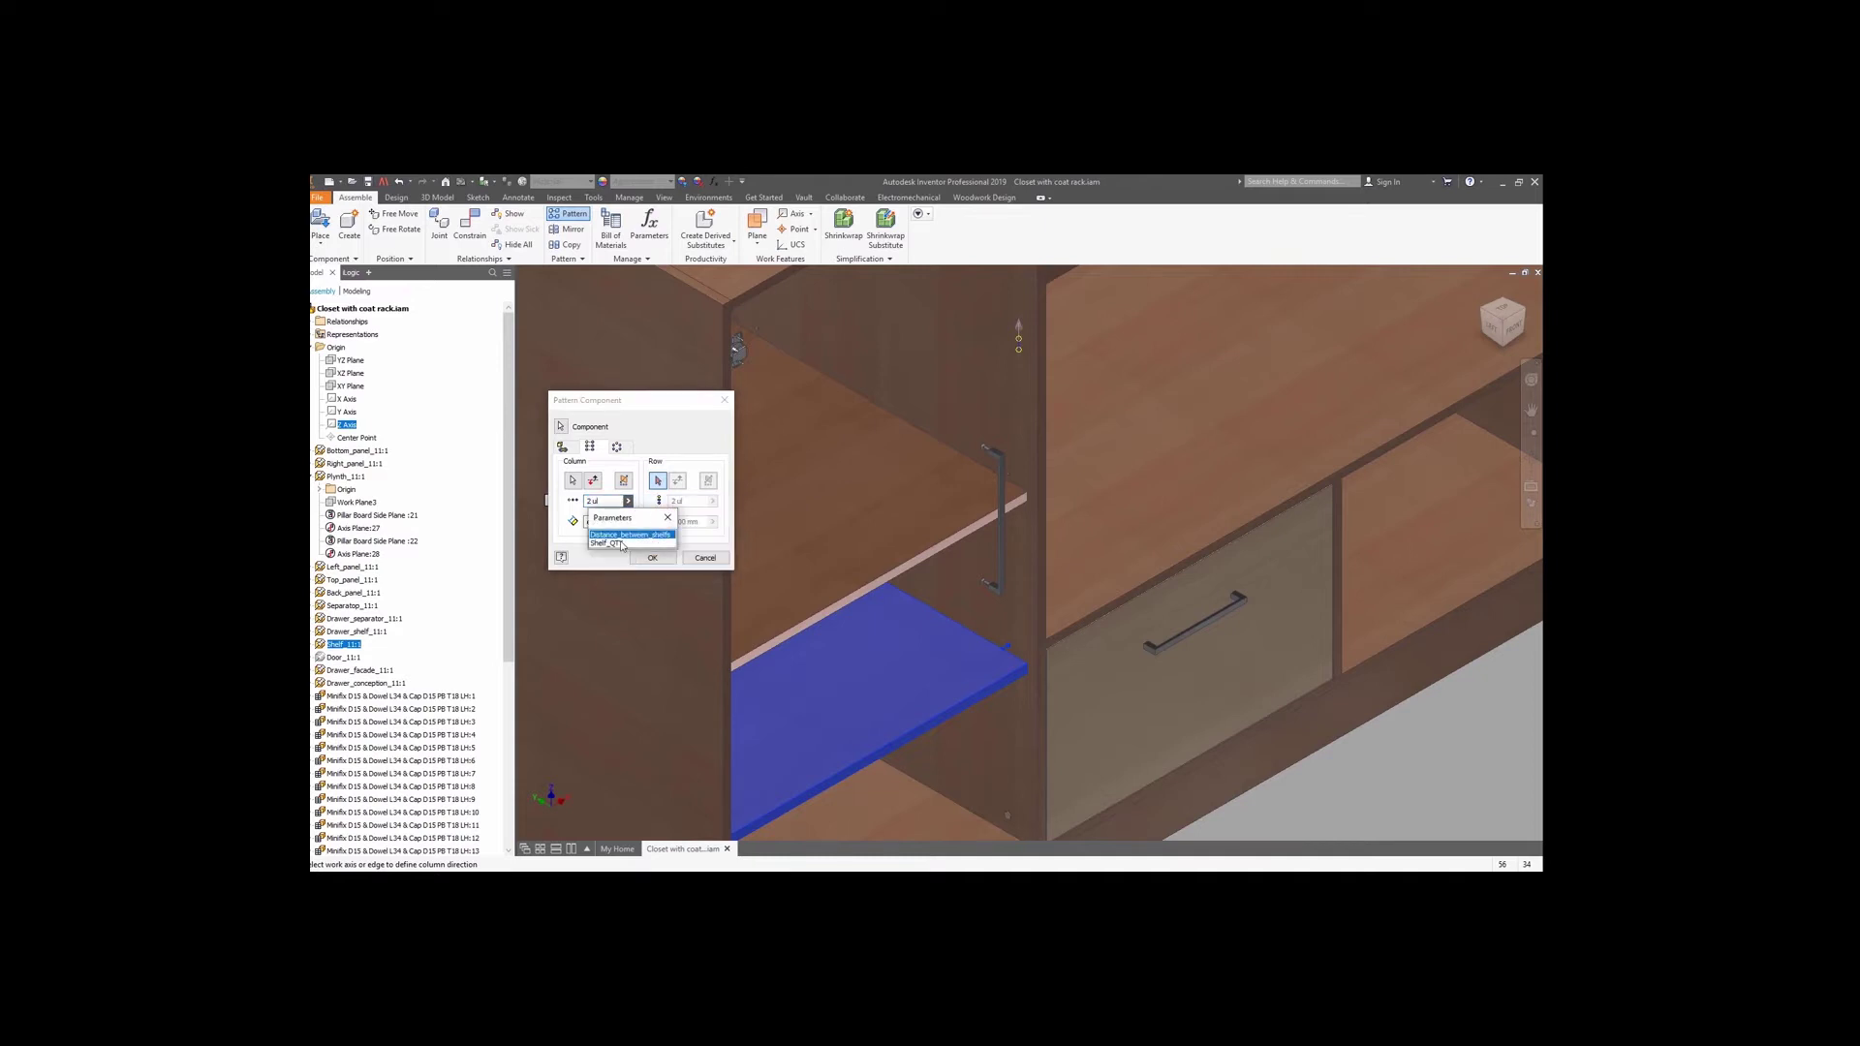
click(621, 544)
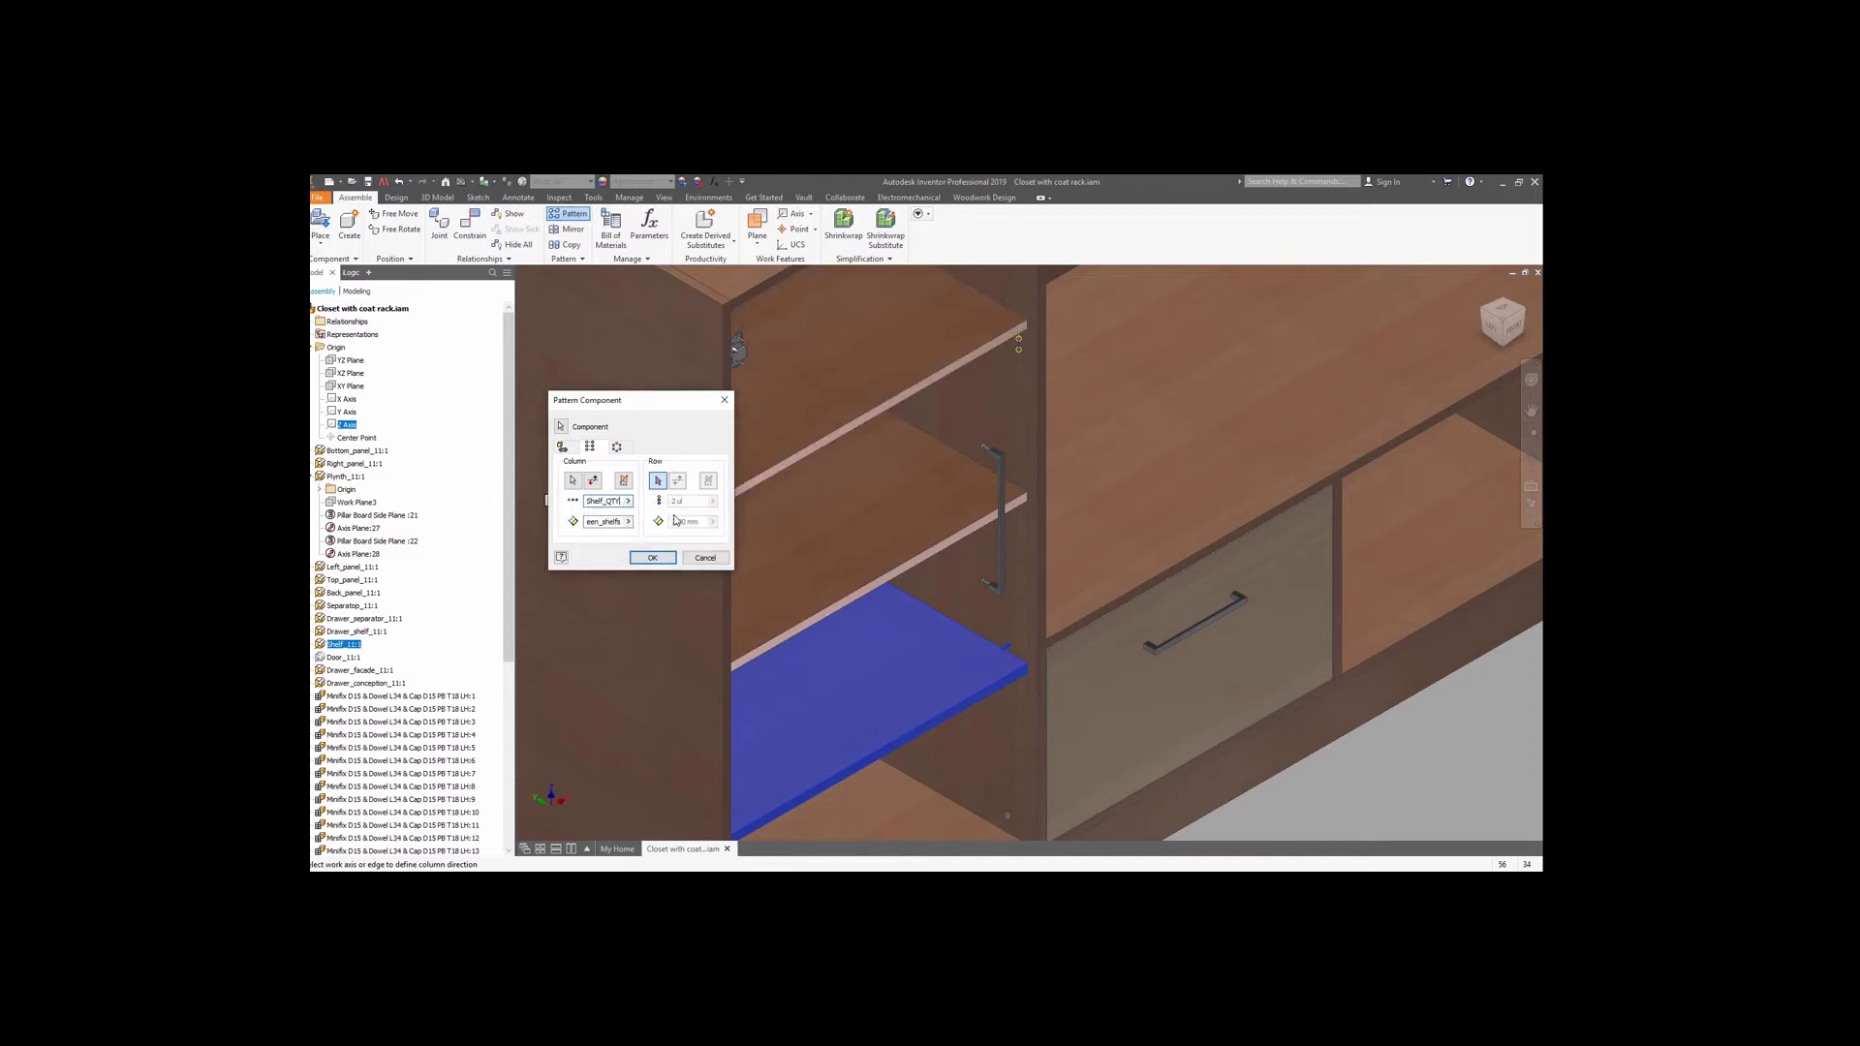
click(652, 558)
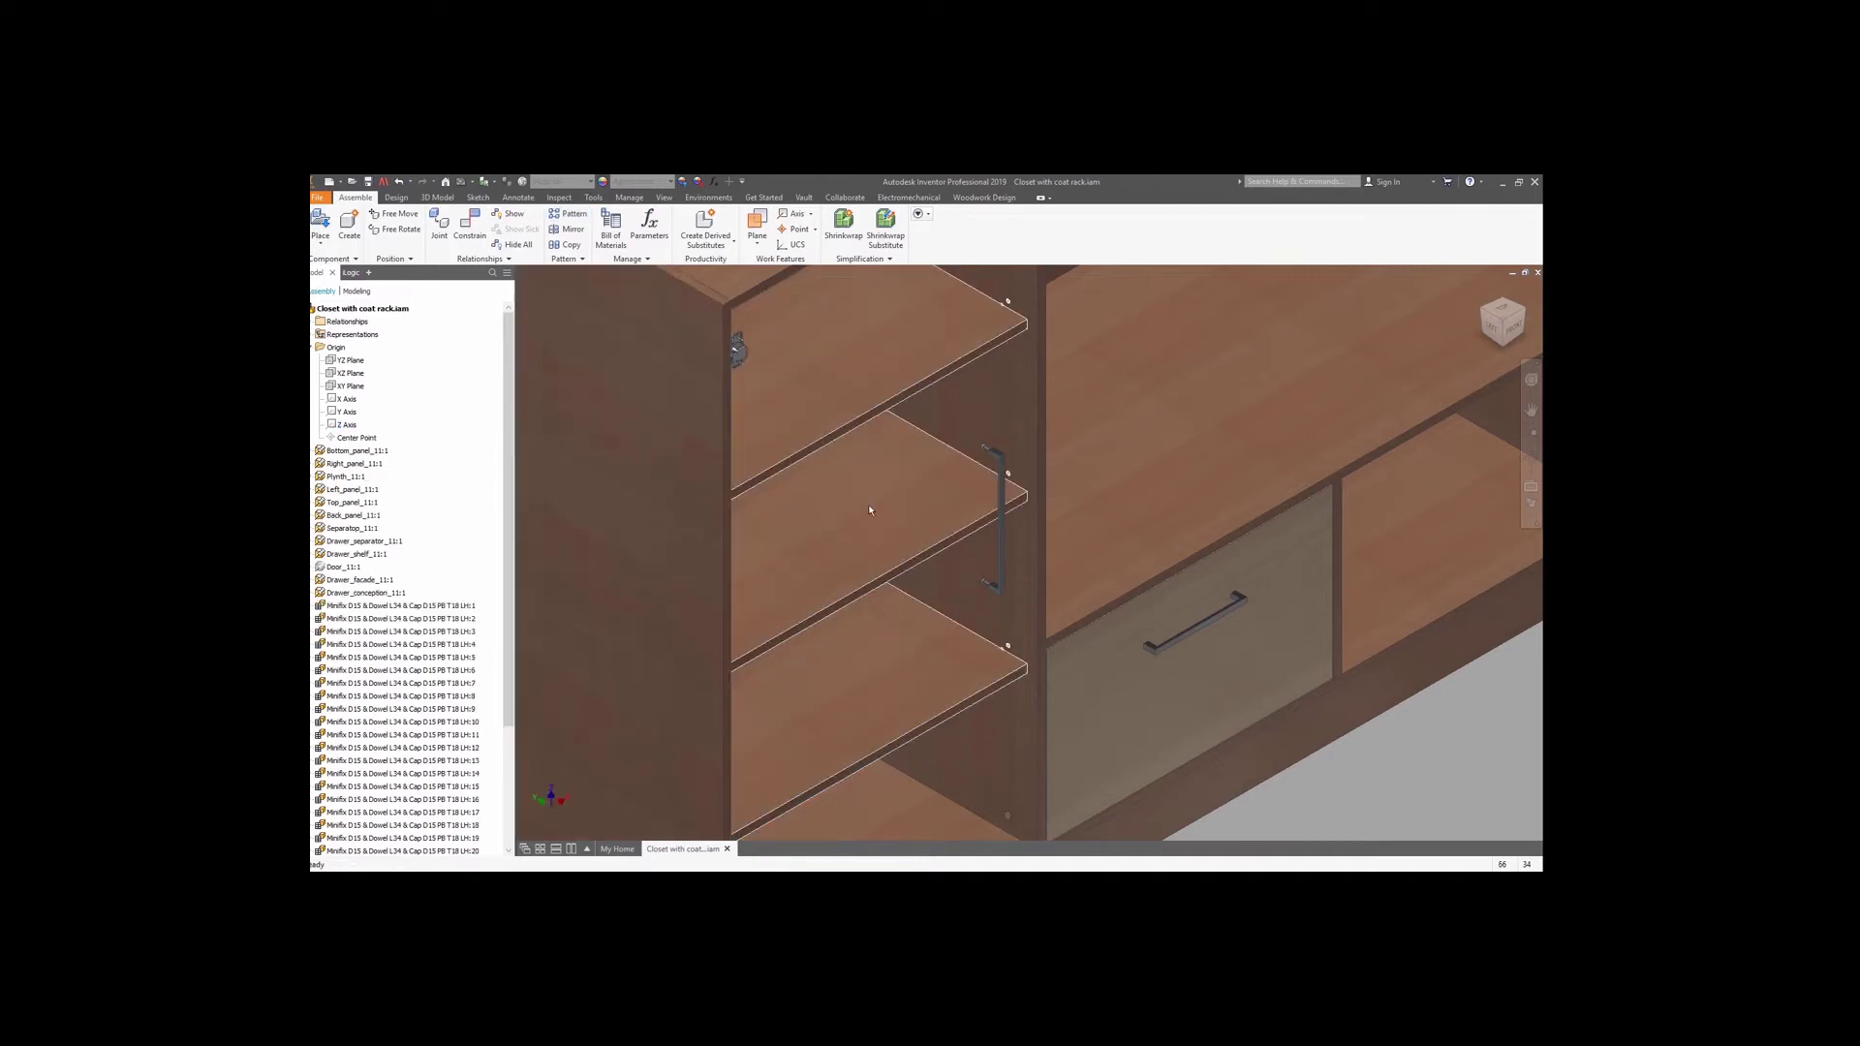
Collapse the assembly's Origin folder and make the closet door visible again.
click(1512, 334)
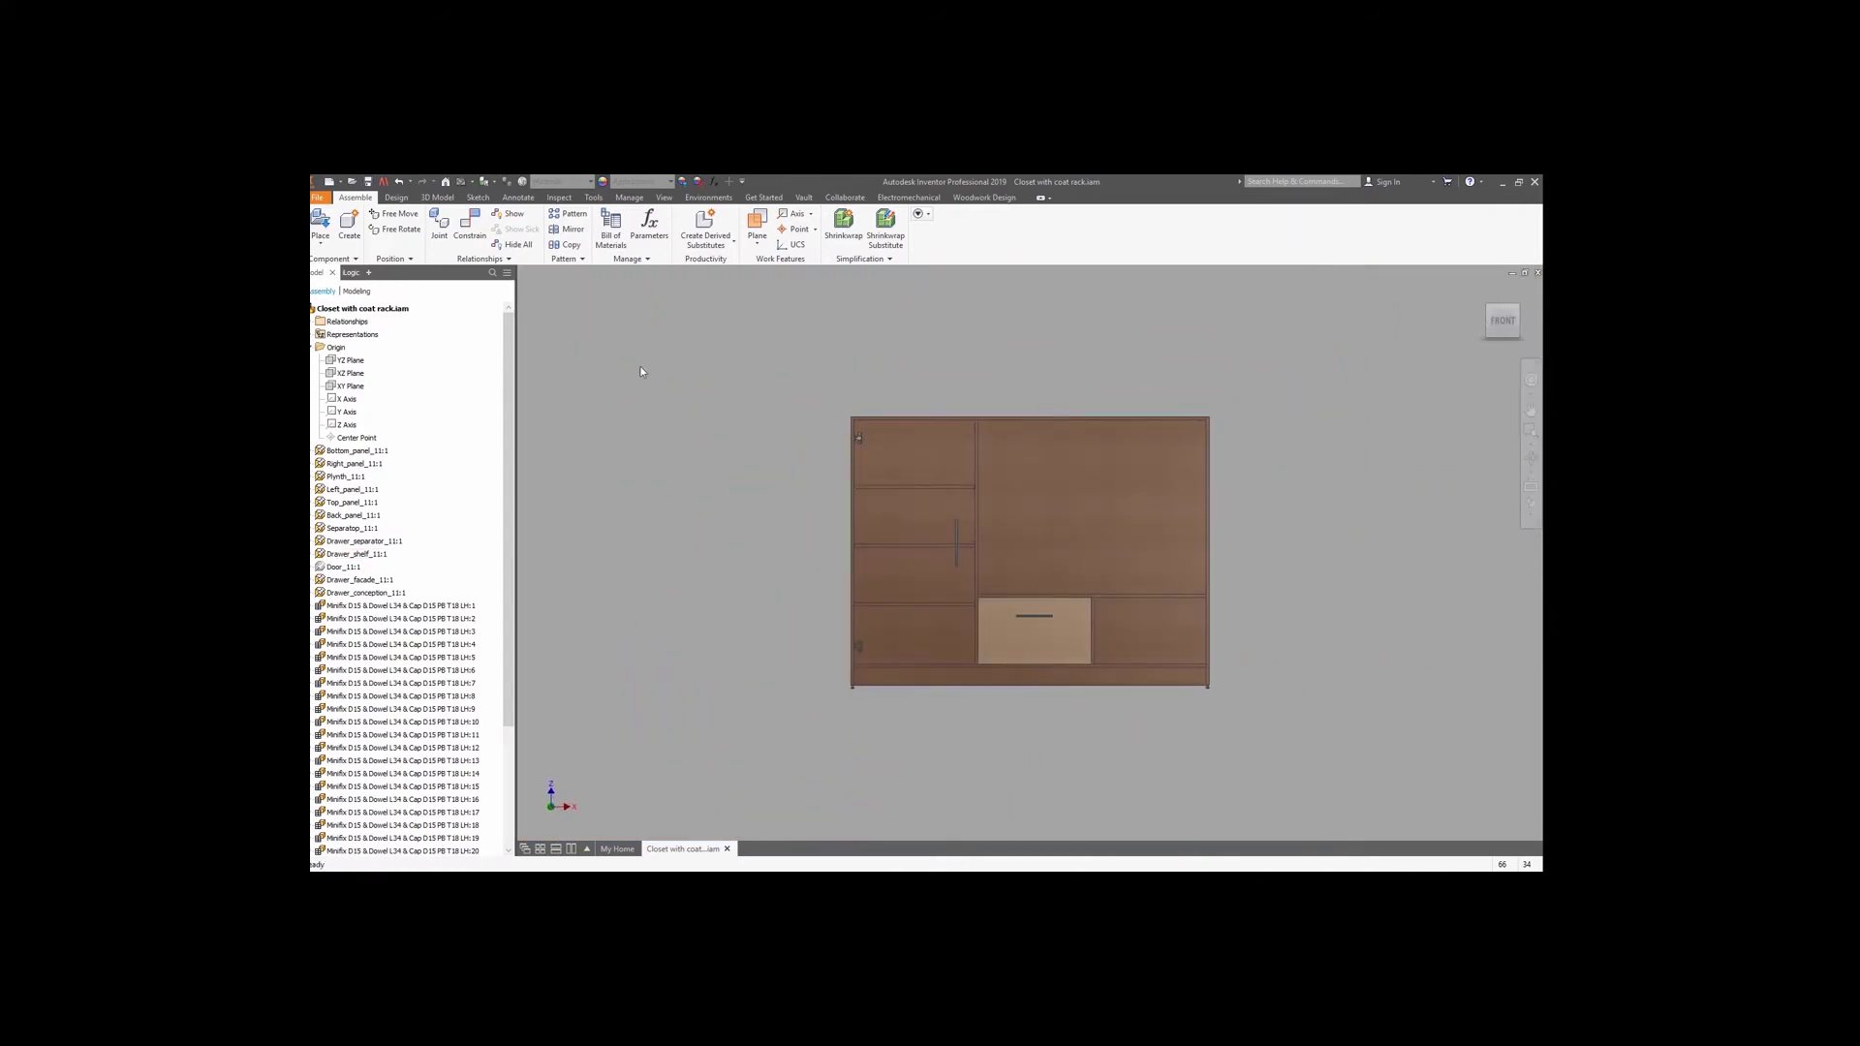
click(312, 348)
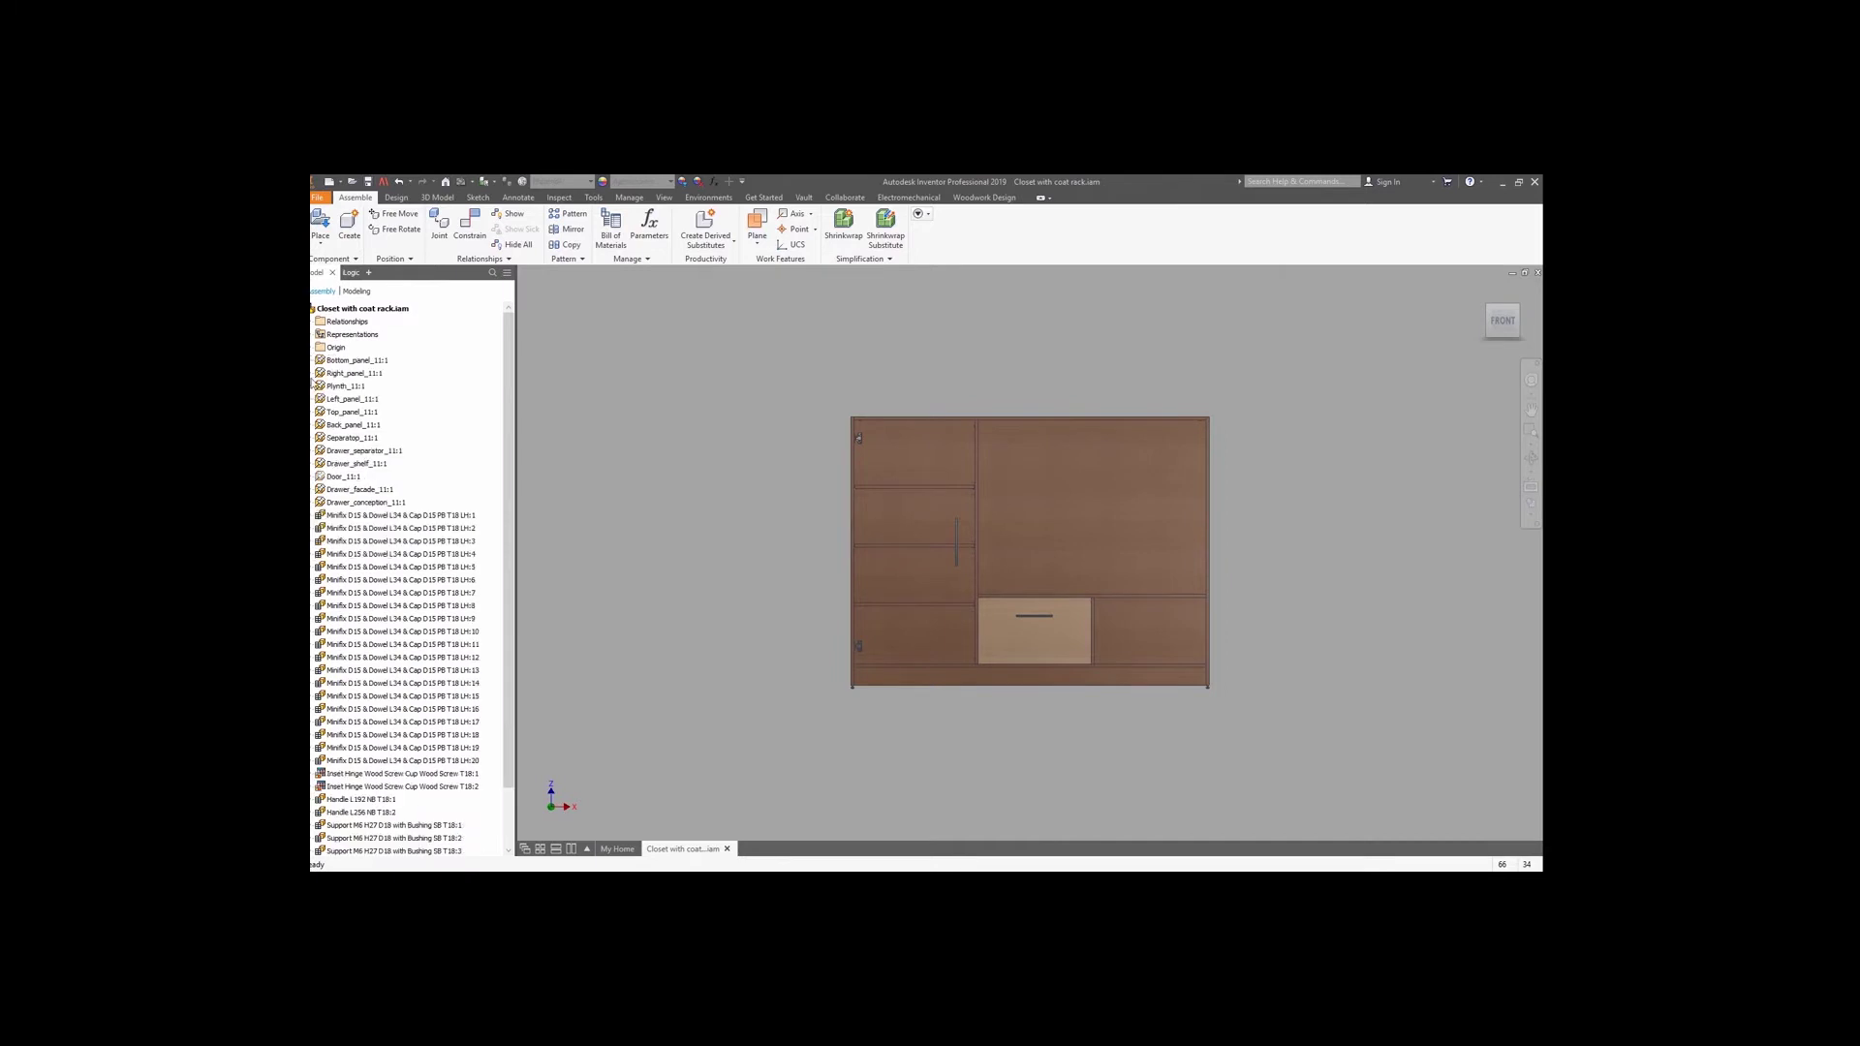
right_click(334, 476)
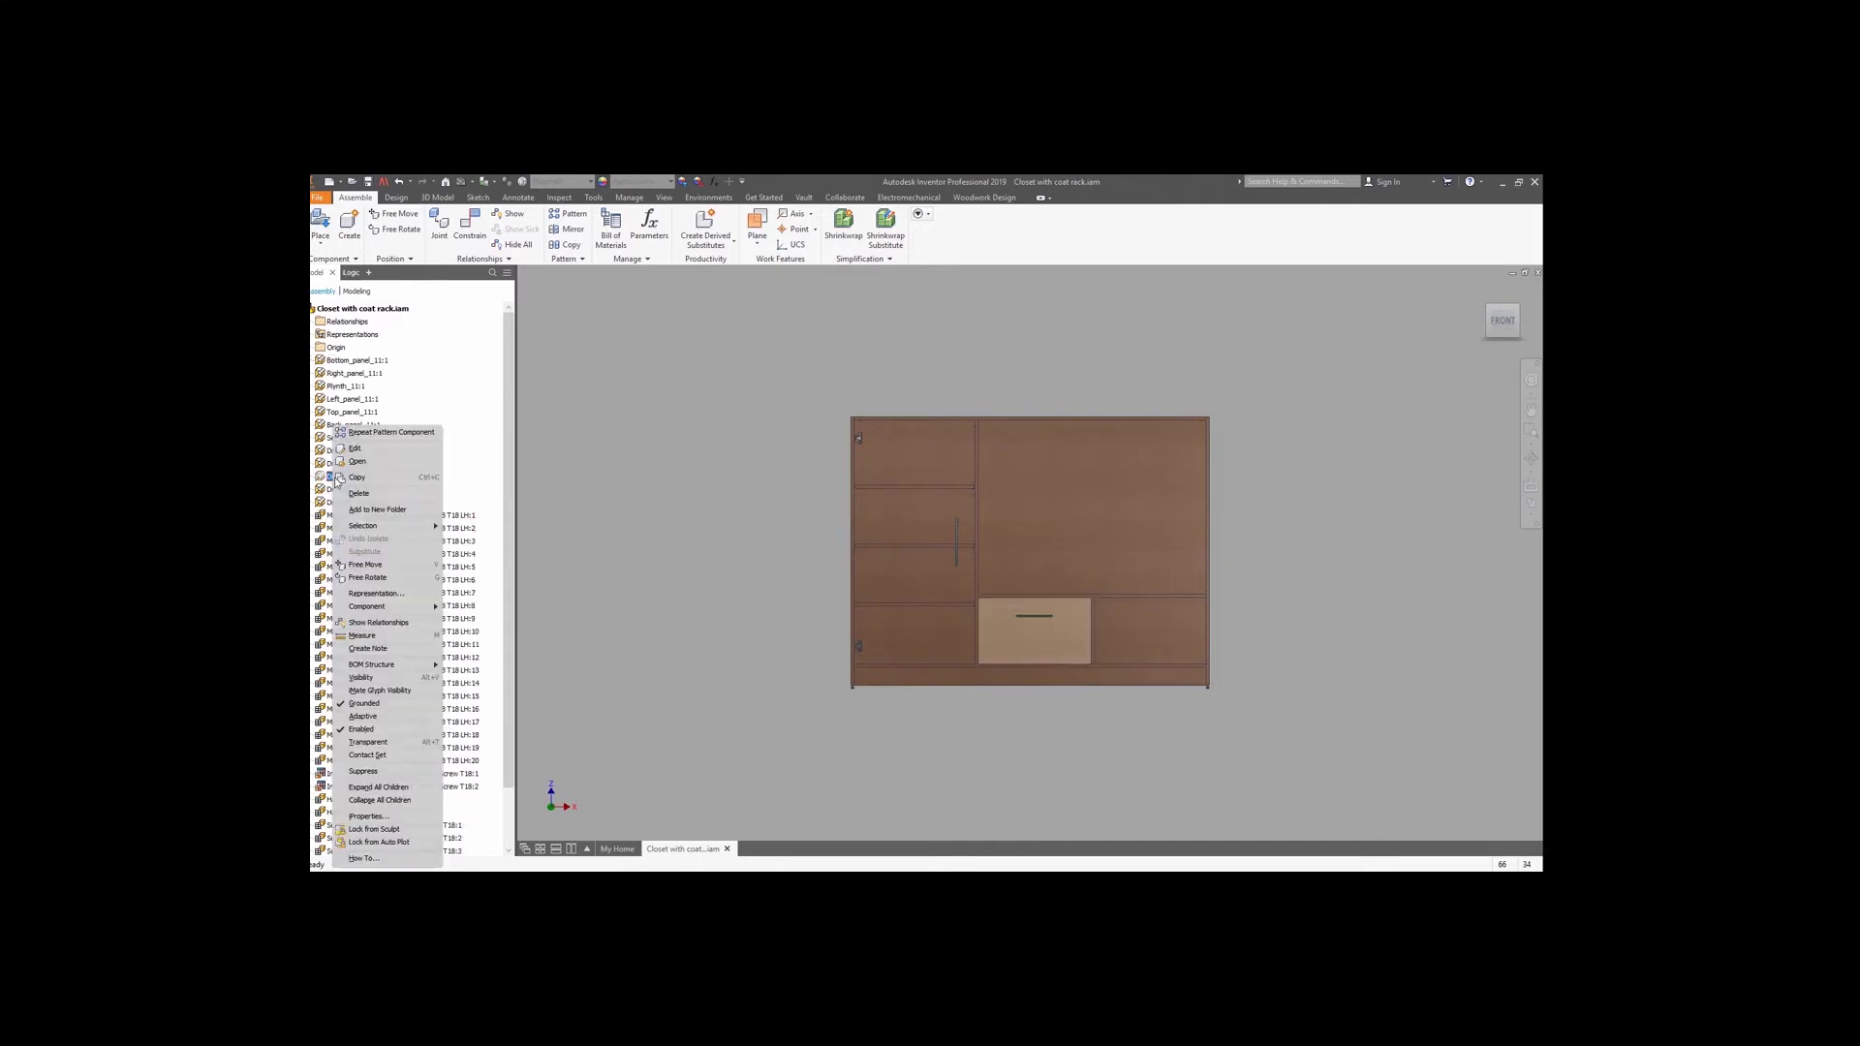
click(369, 678)
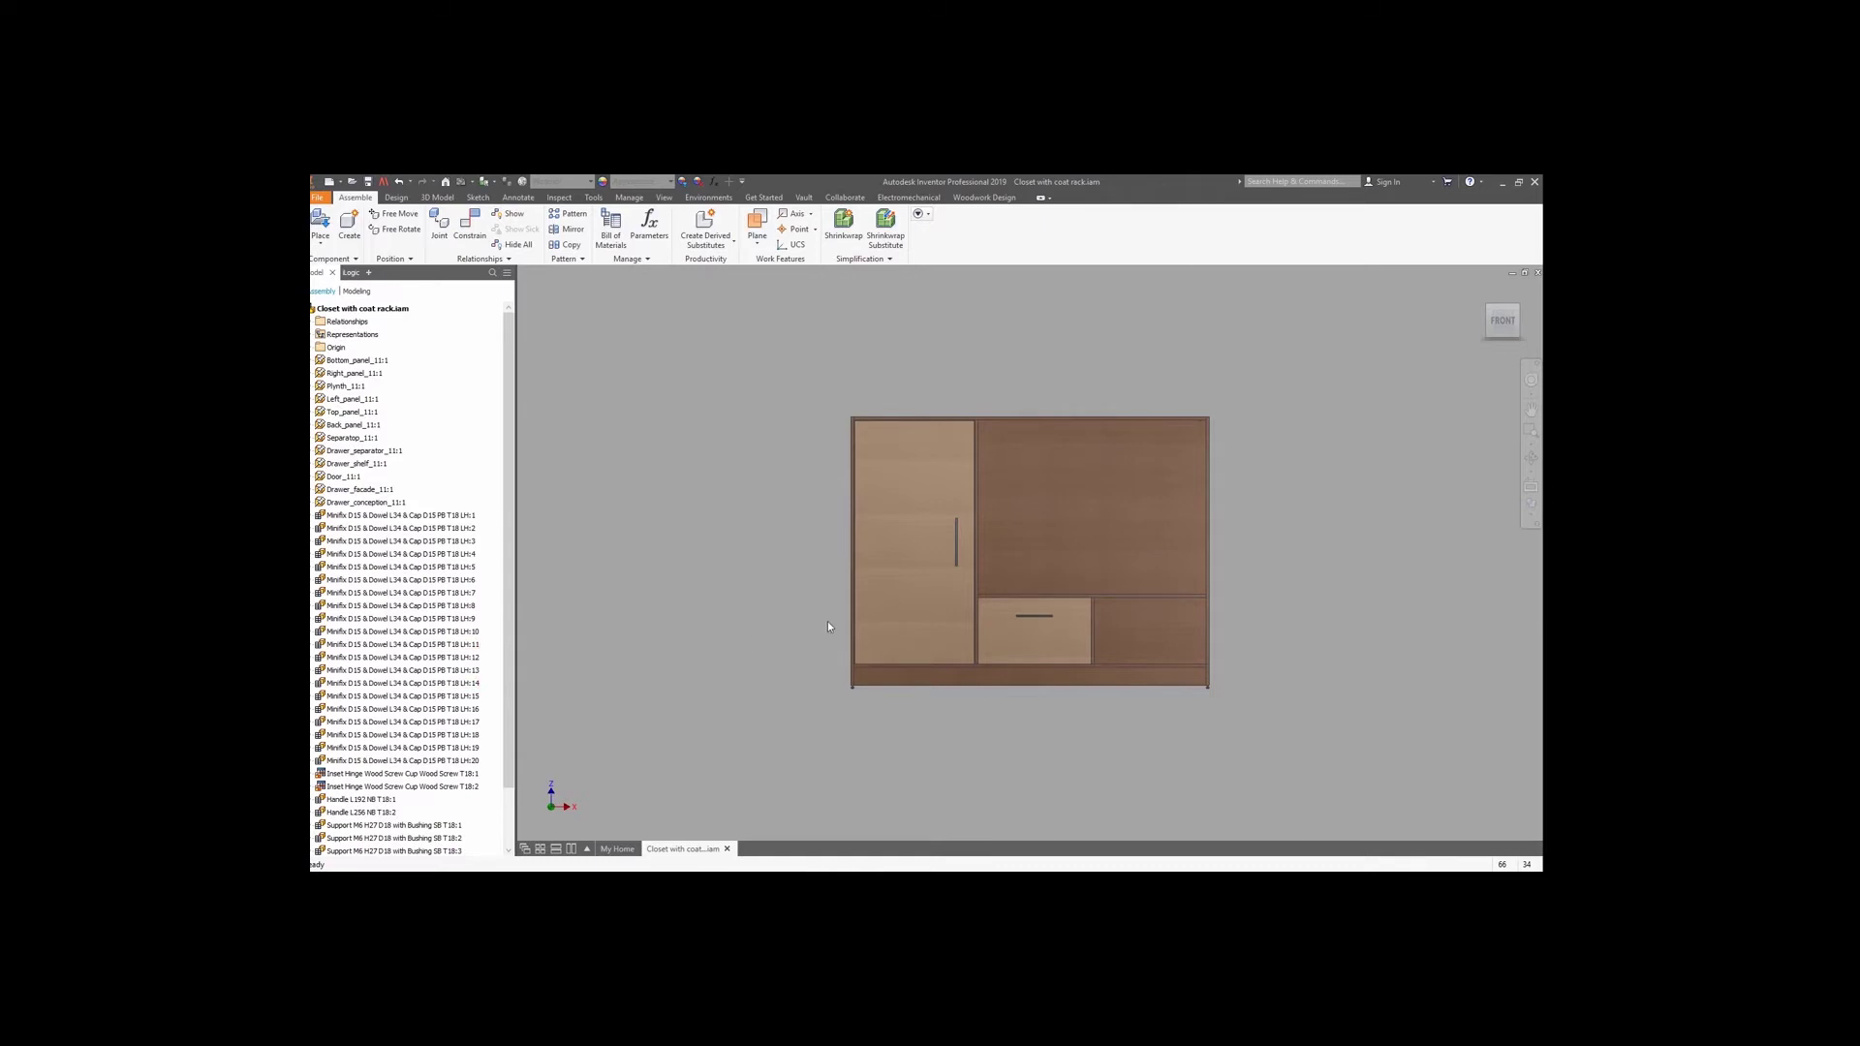
key(F6)
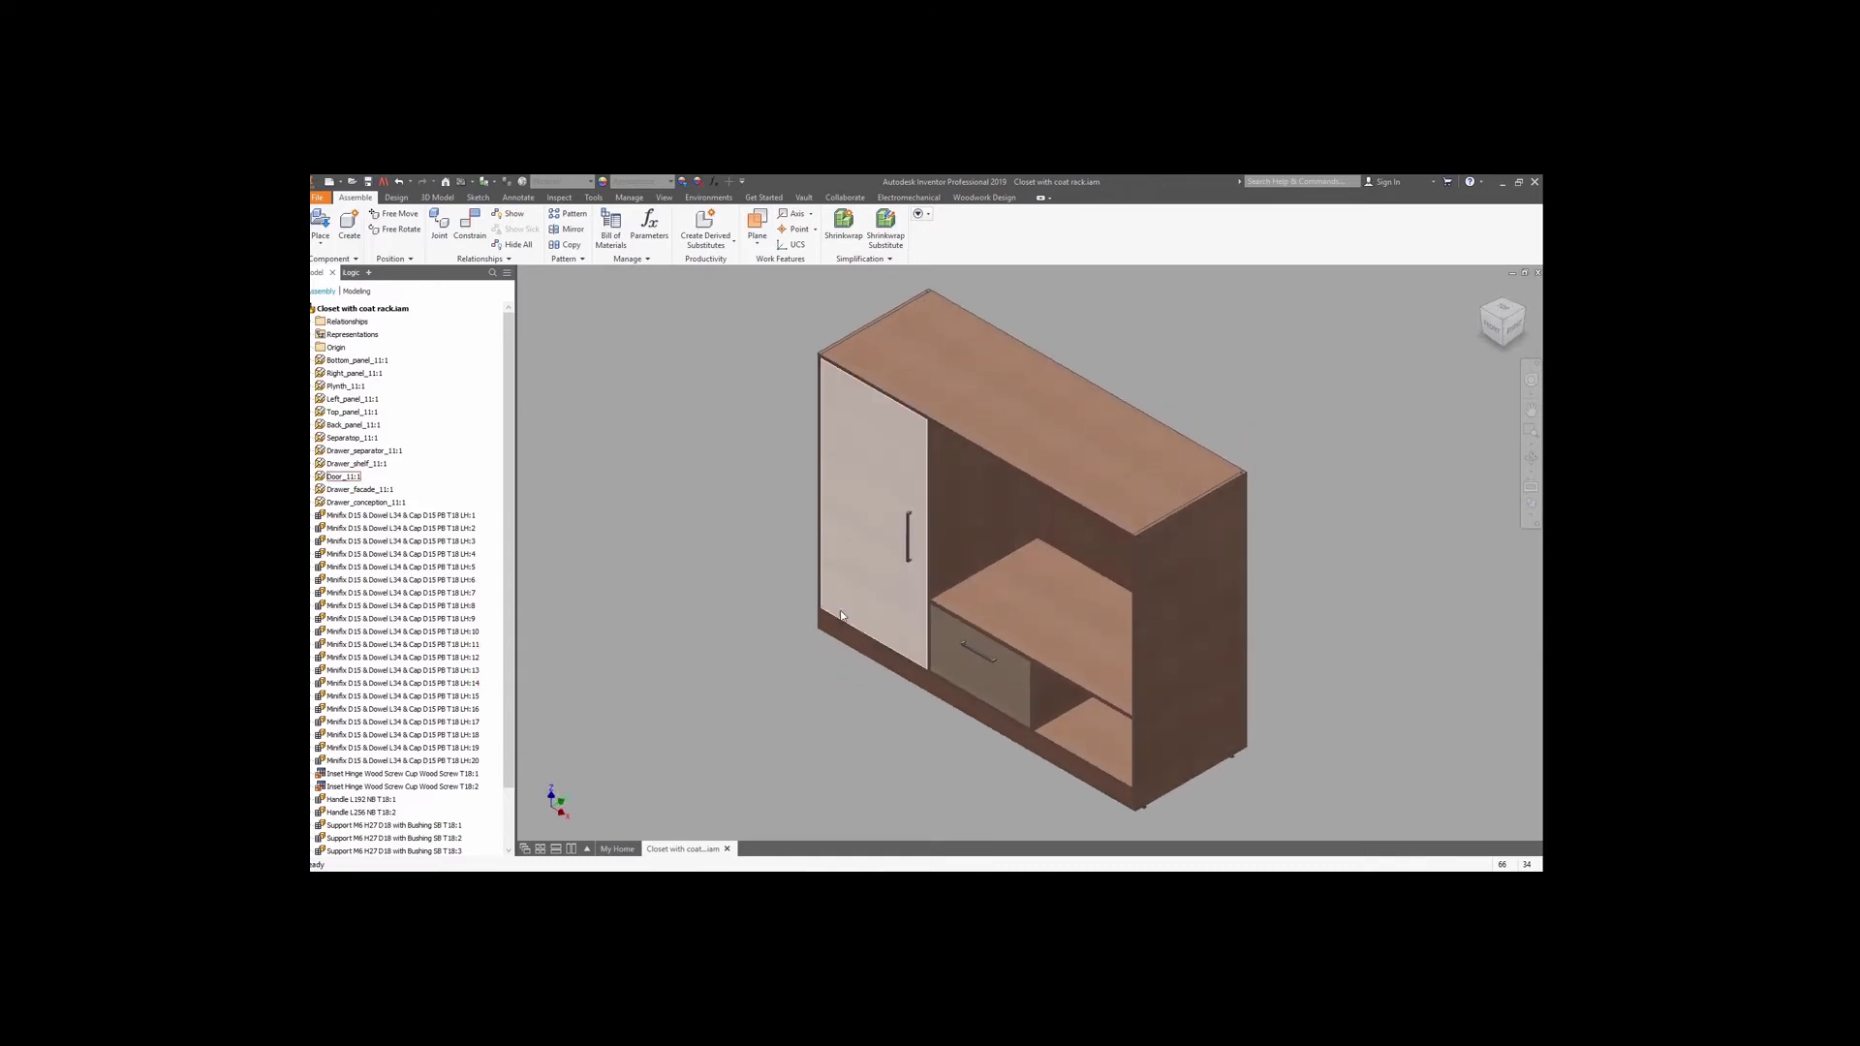
Apply Components Display Control with only Standard Components Visibility enabled, so the board parts turn transparent around the hardware.
click(981, 198)
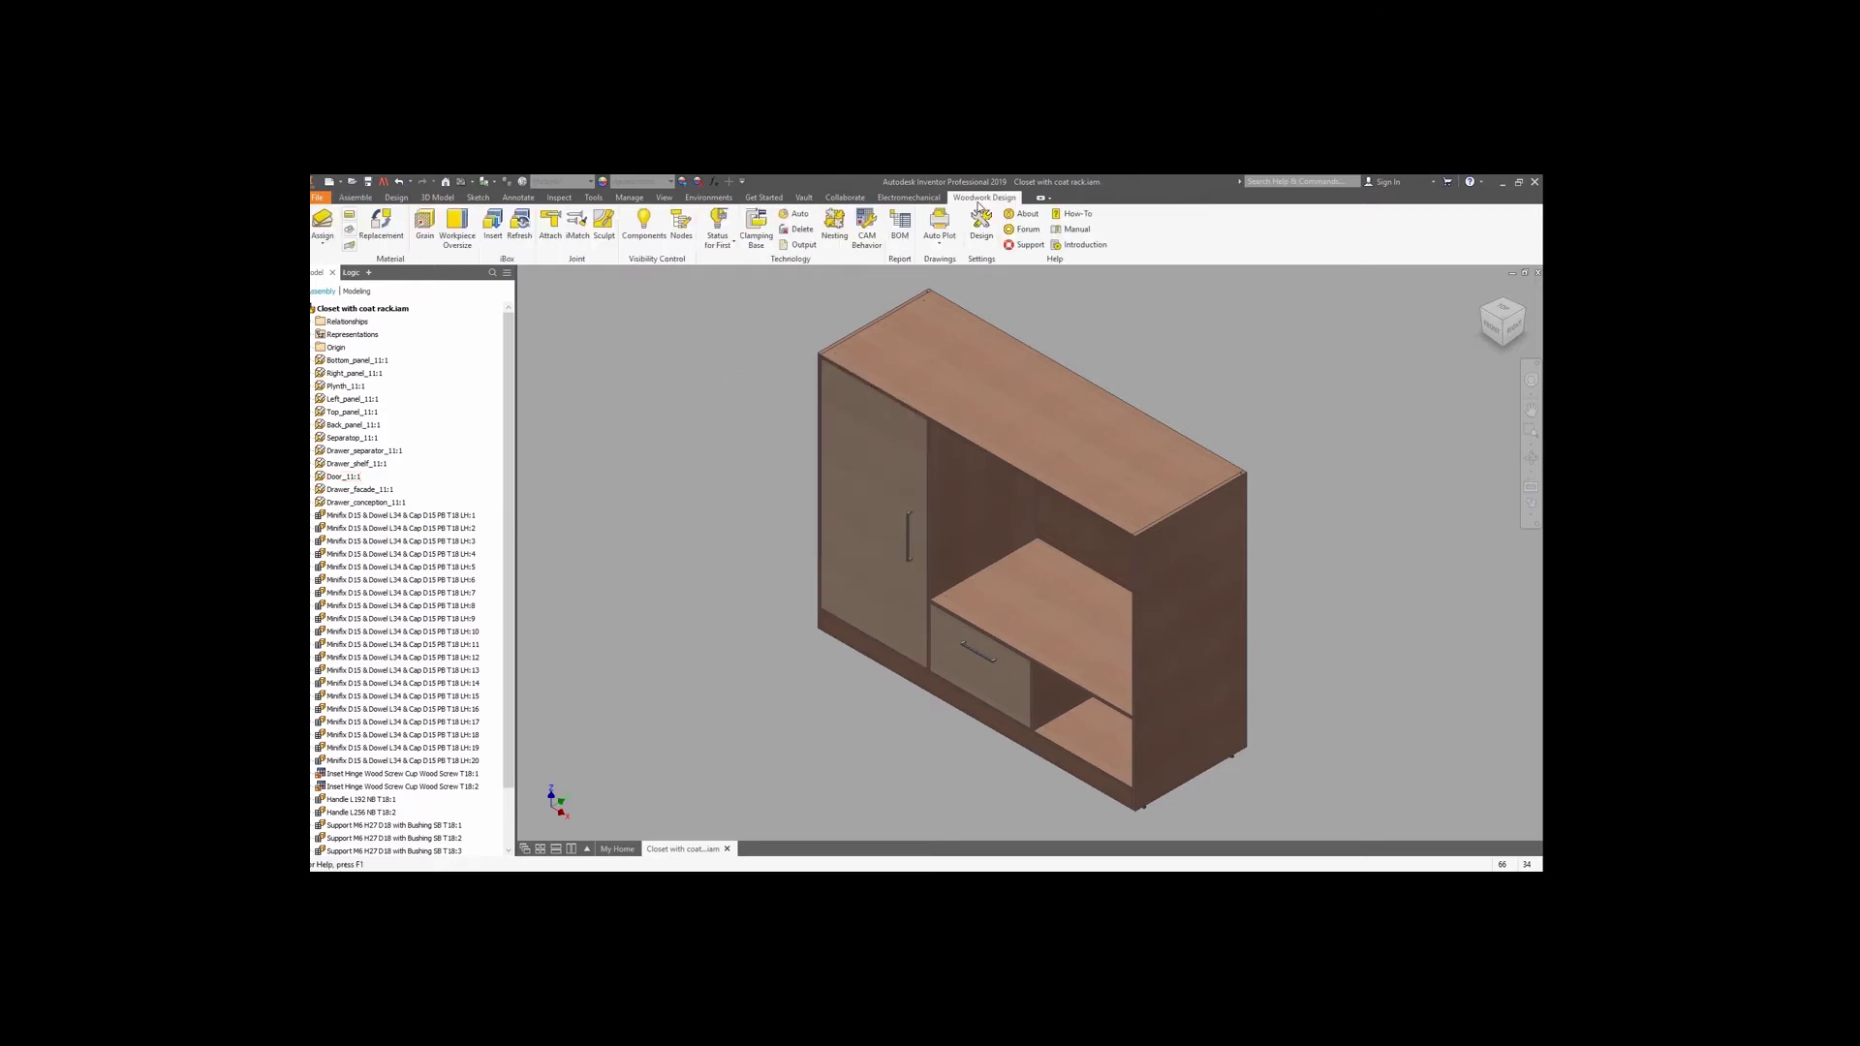
click(643, 224)
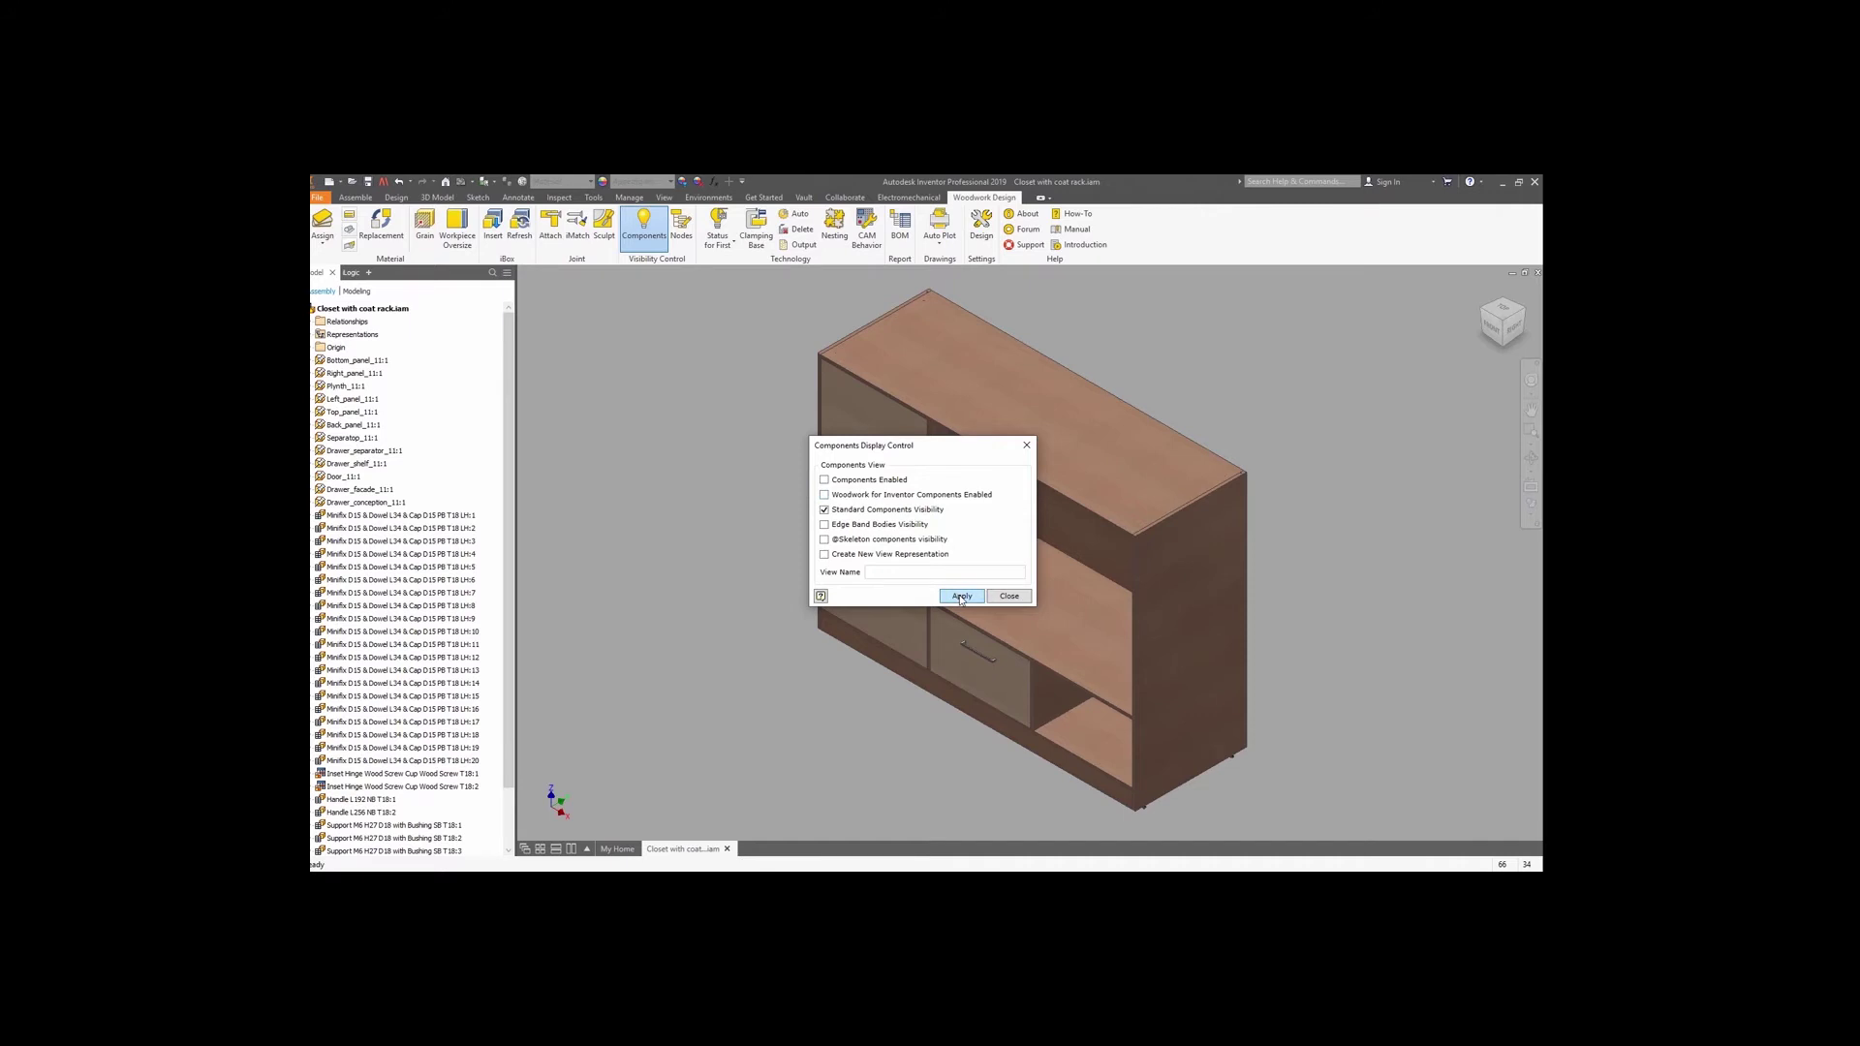
click(960, 596)
click(1008, 596)
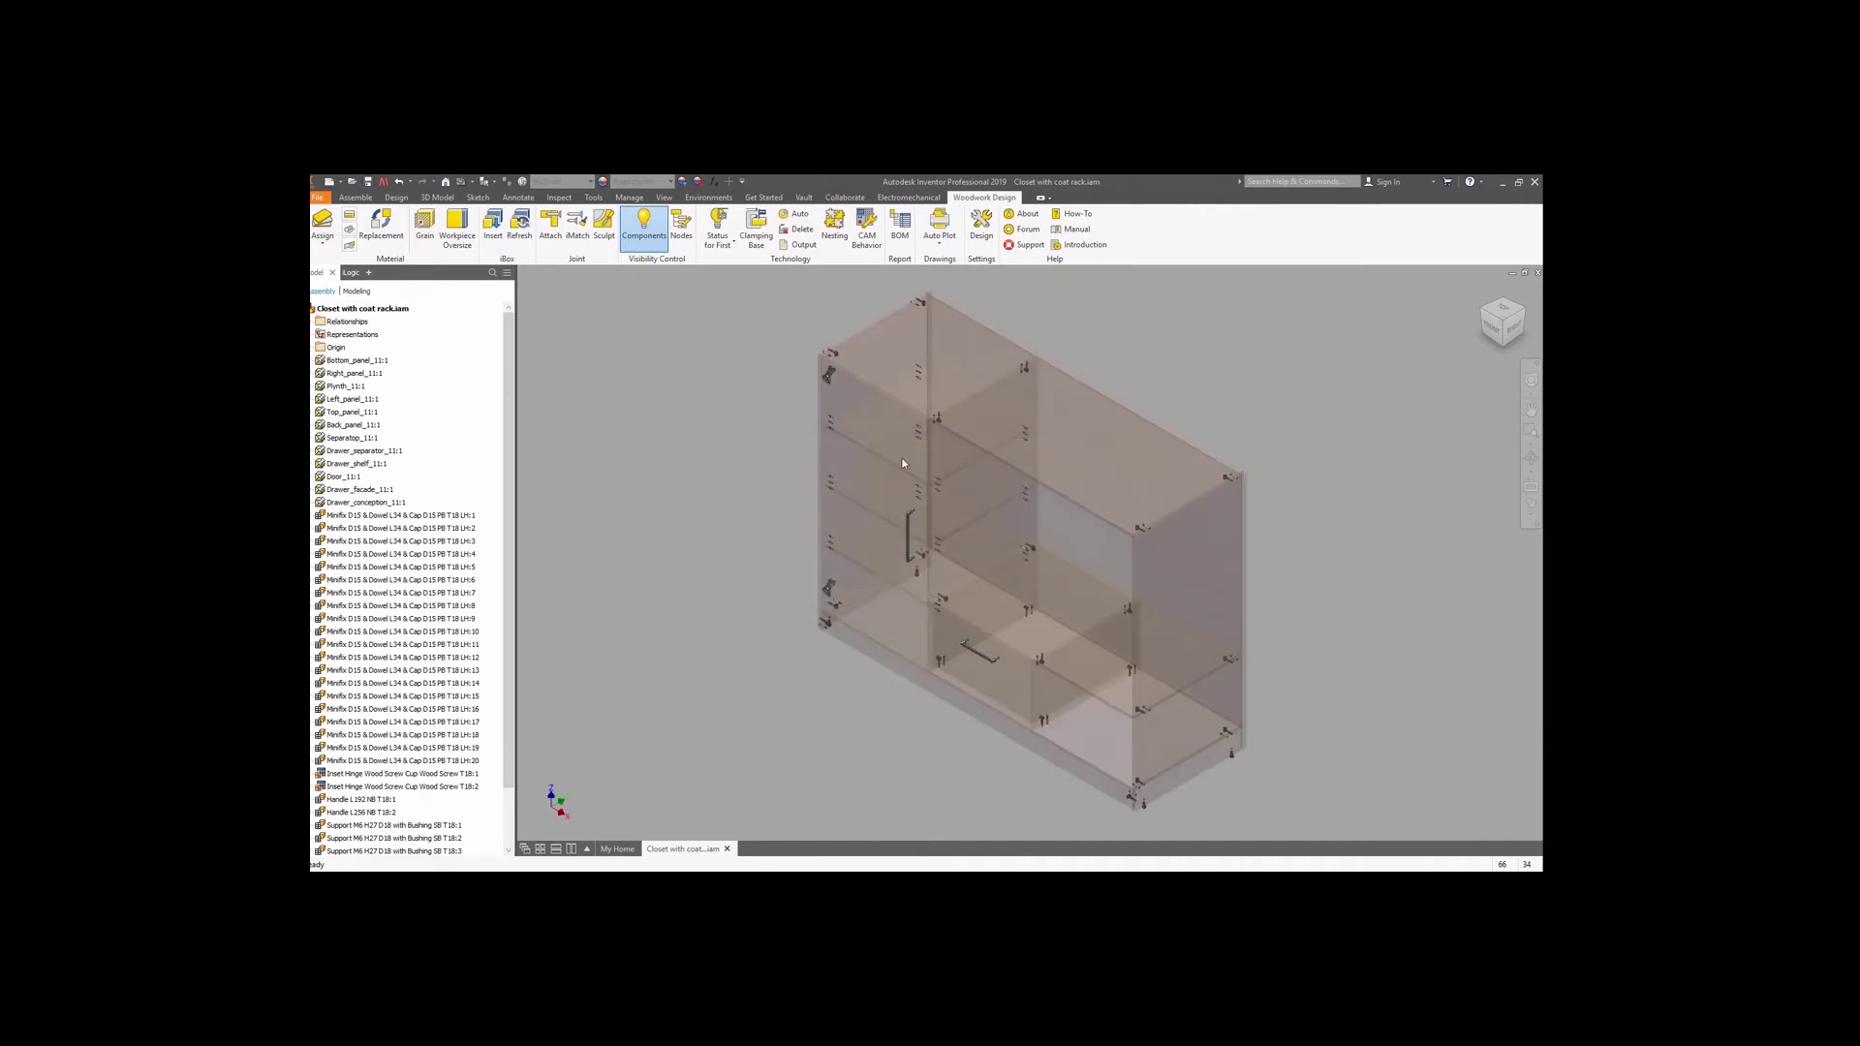
Locate the Minifix fastener at the top front corner of the left side panel in the model browser.
scroll(841, 373, up, 4)
right_click(836, 338)
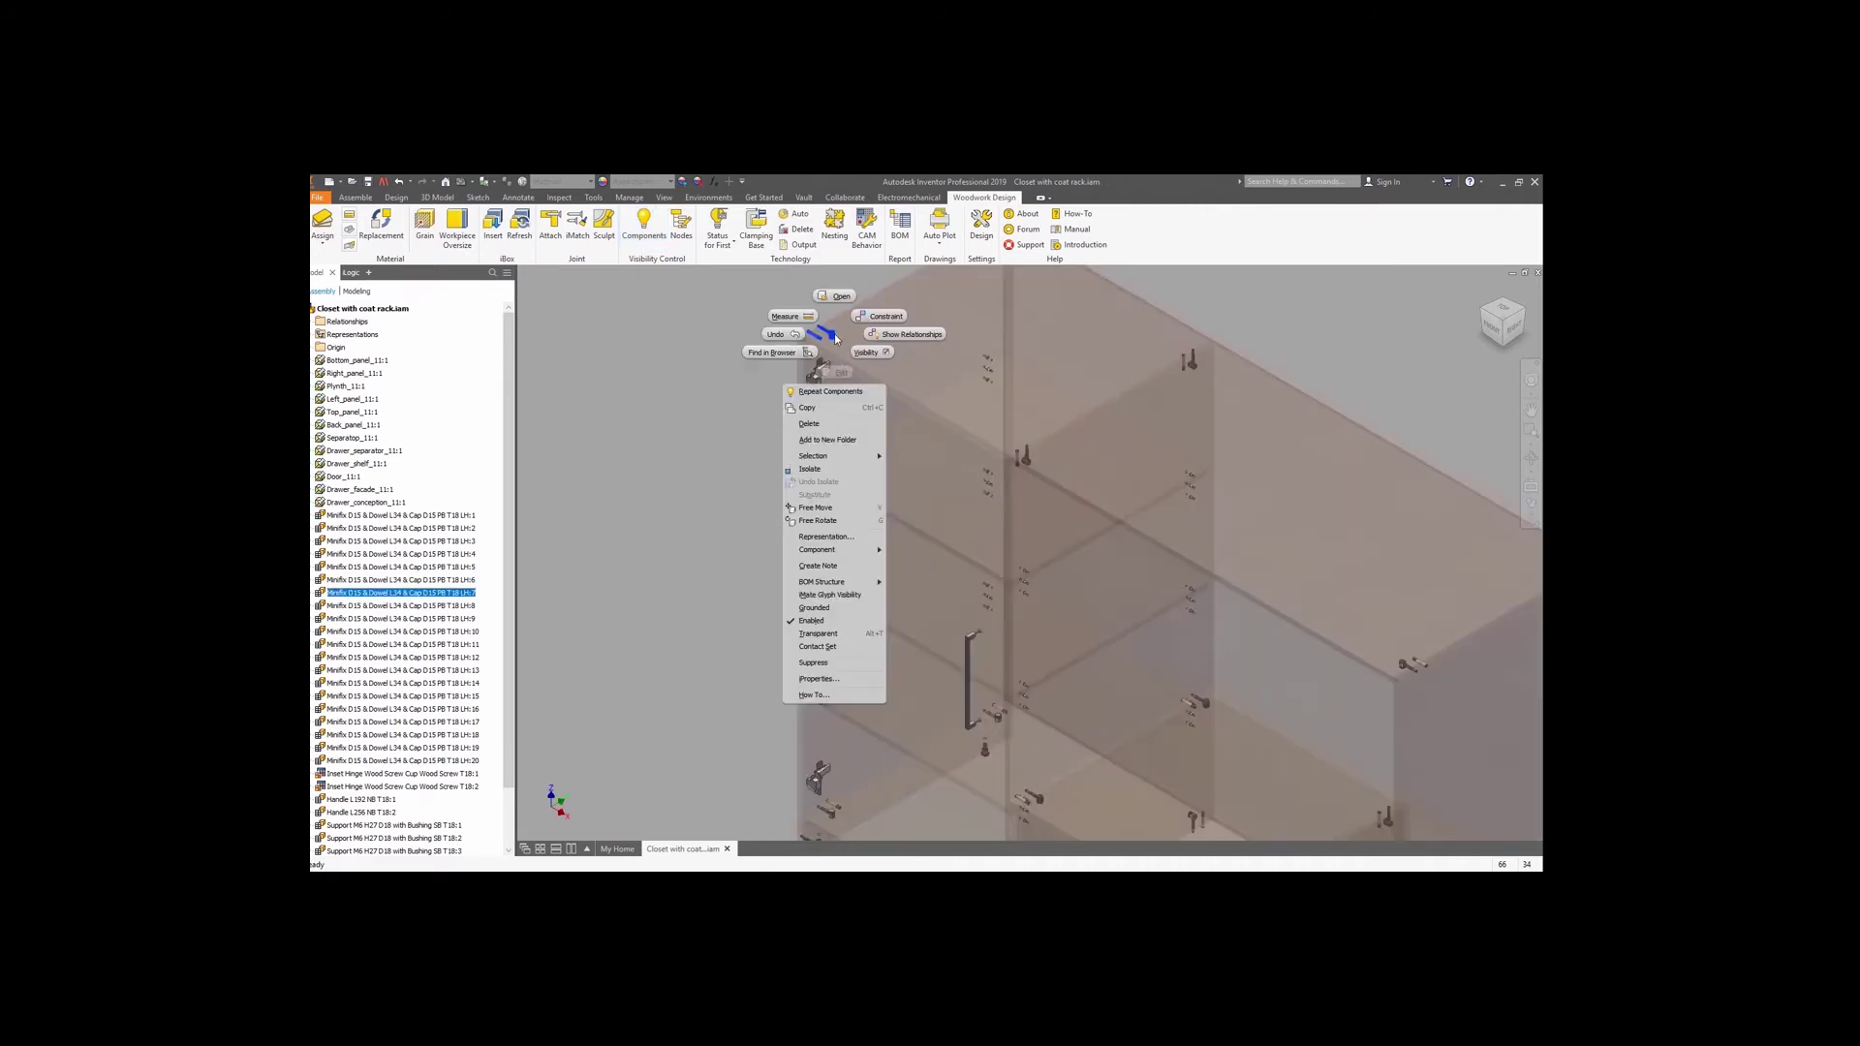
click(802, 352)
scroll(420, 537, down, 2)
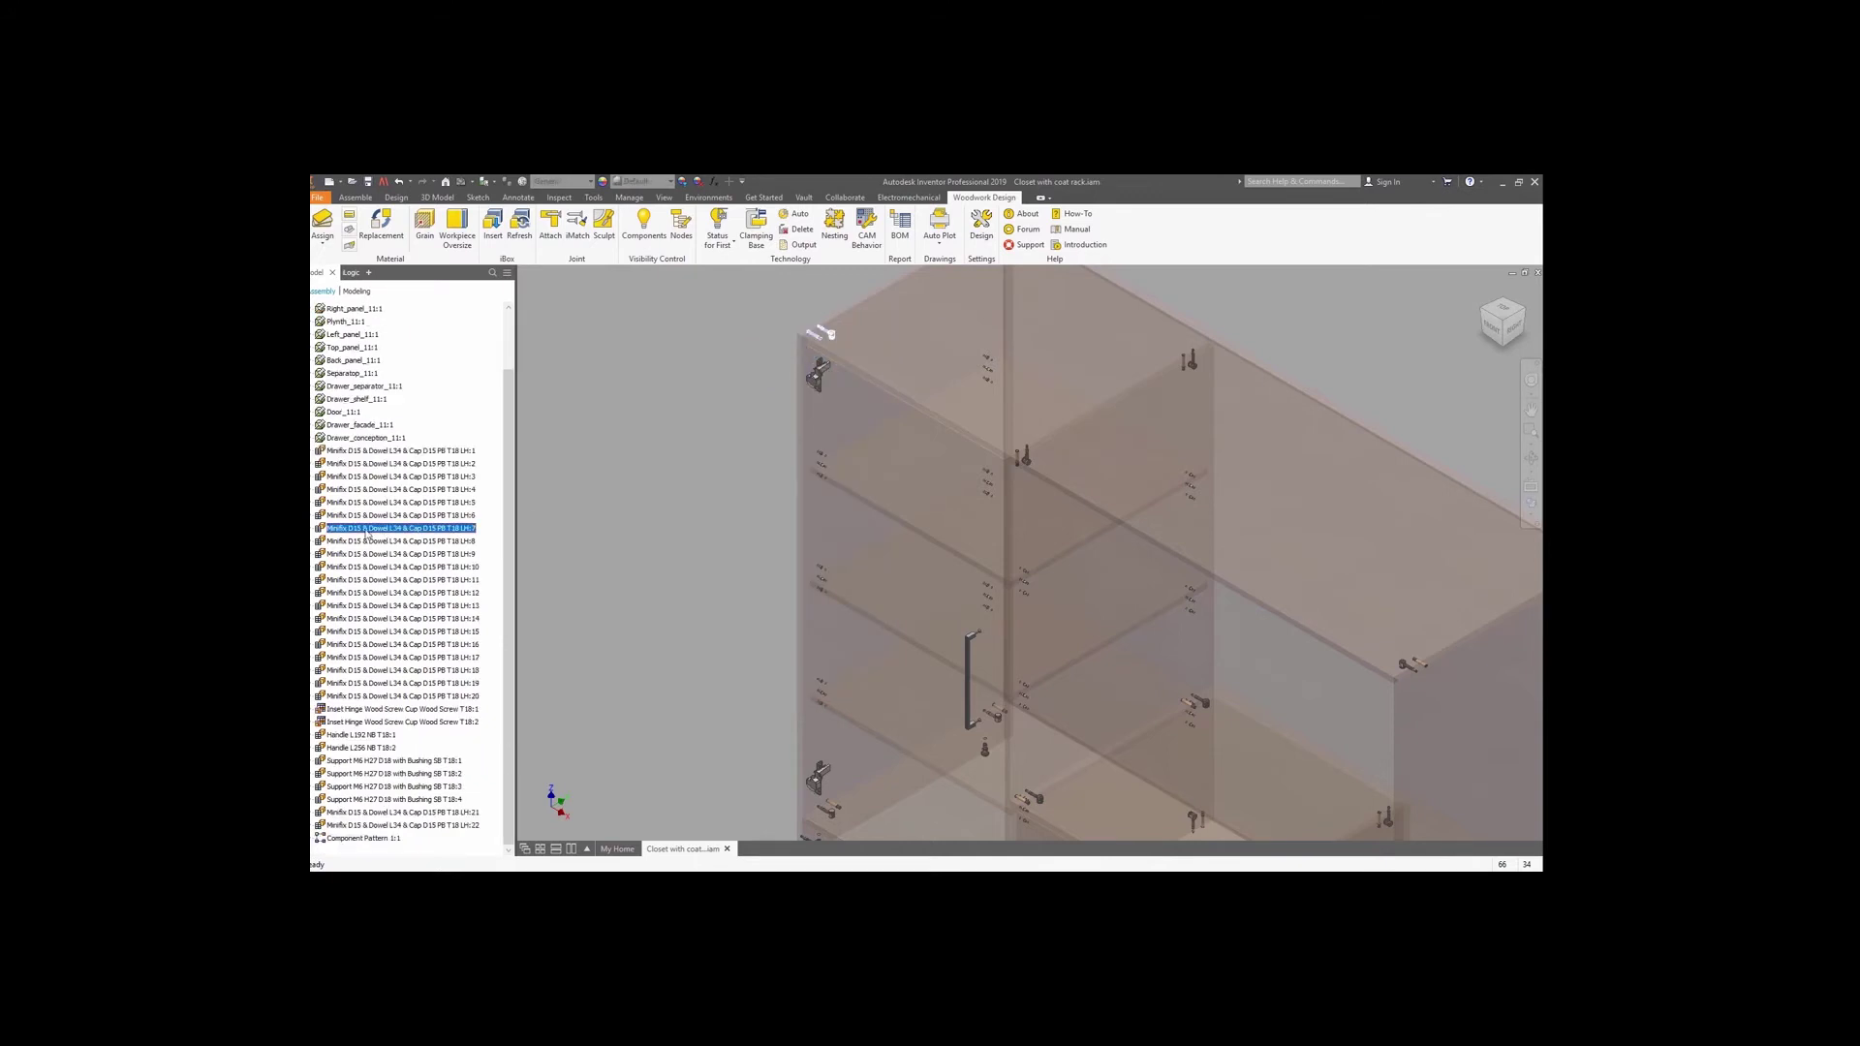
Change the Minifix fastener at the top front corner of the left side panel to the variant with Side set to Right.
click(314, 530)
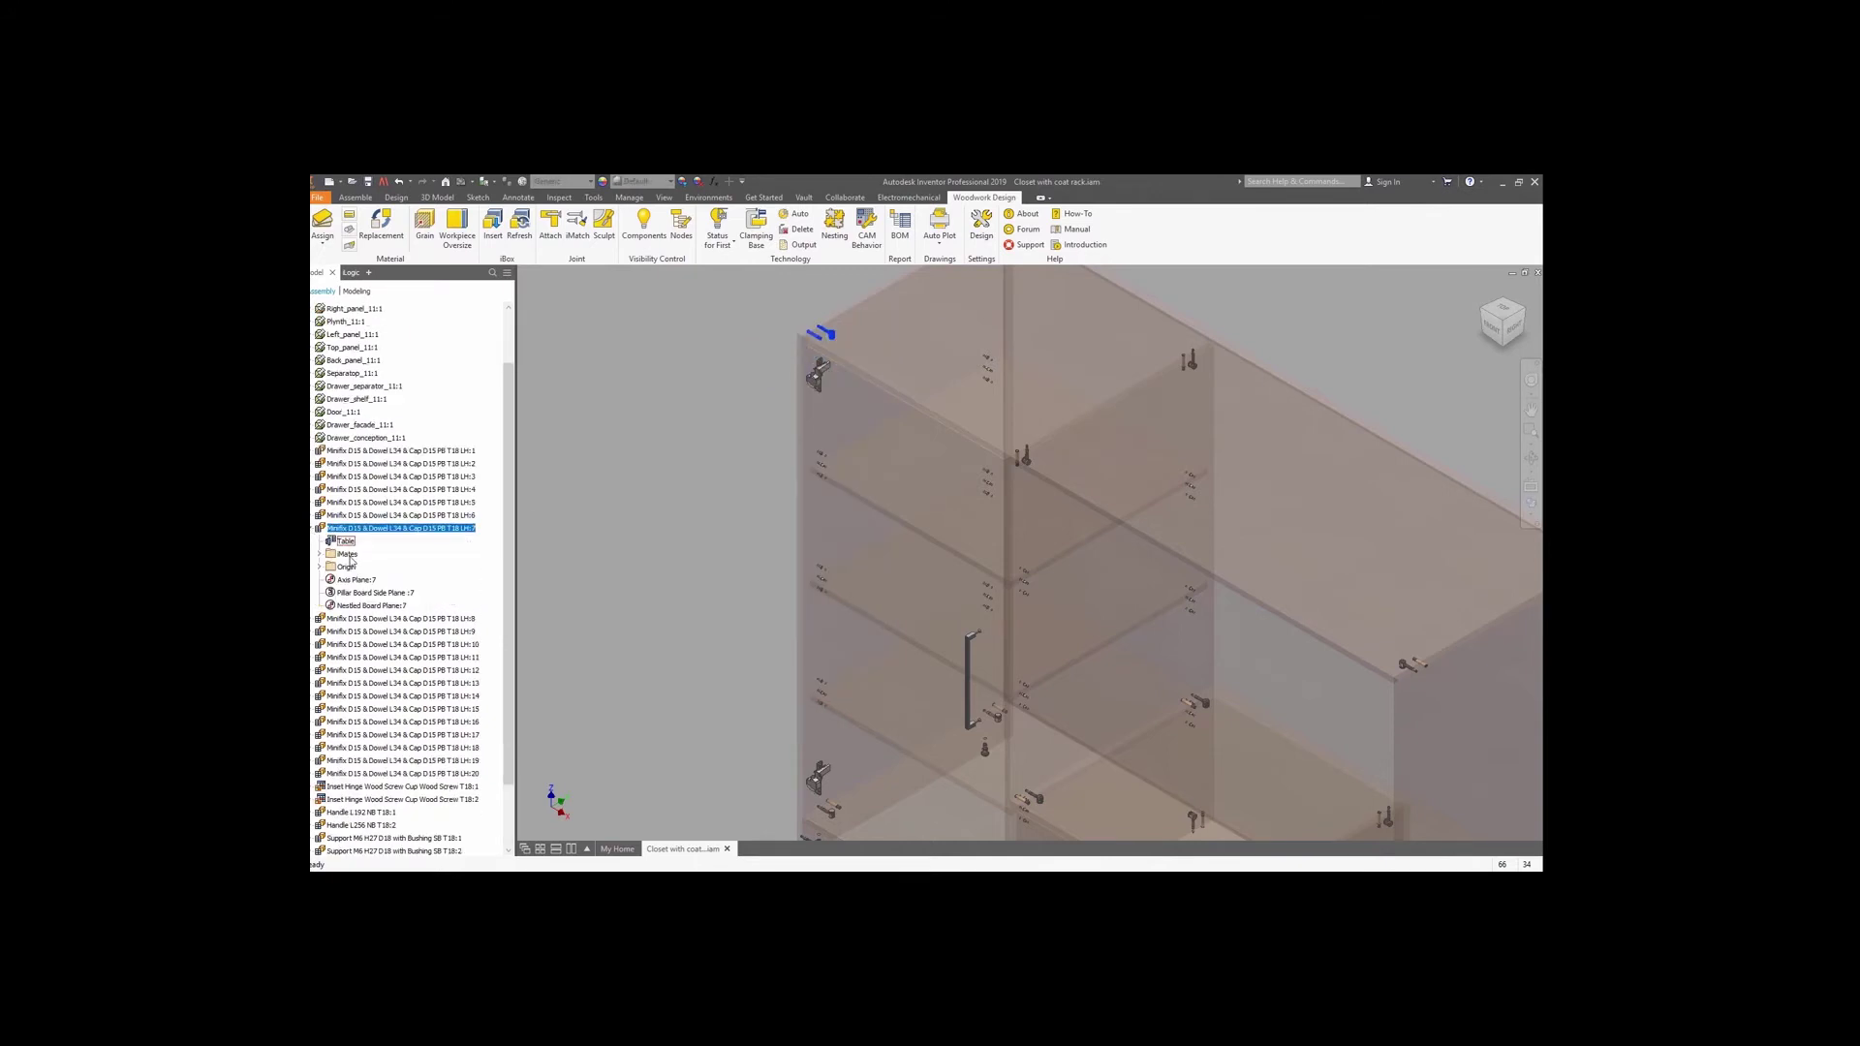
right_click(346, 540)
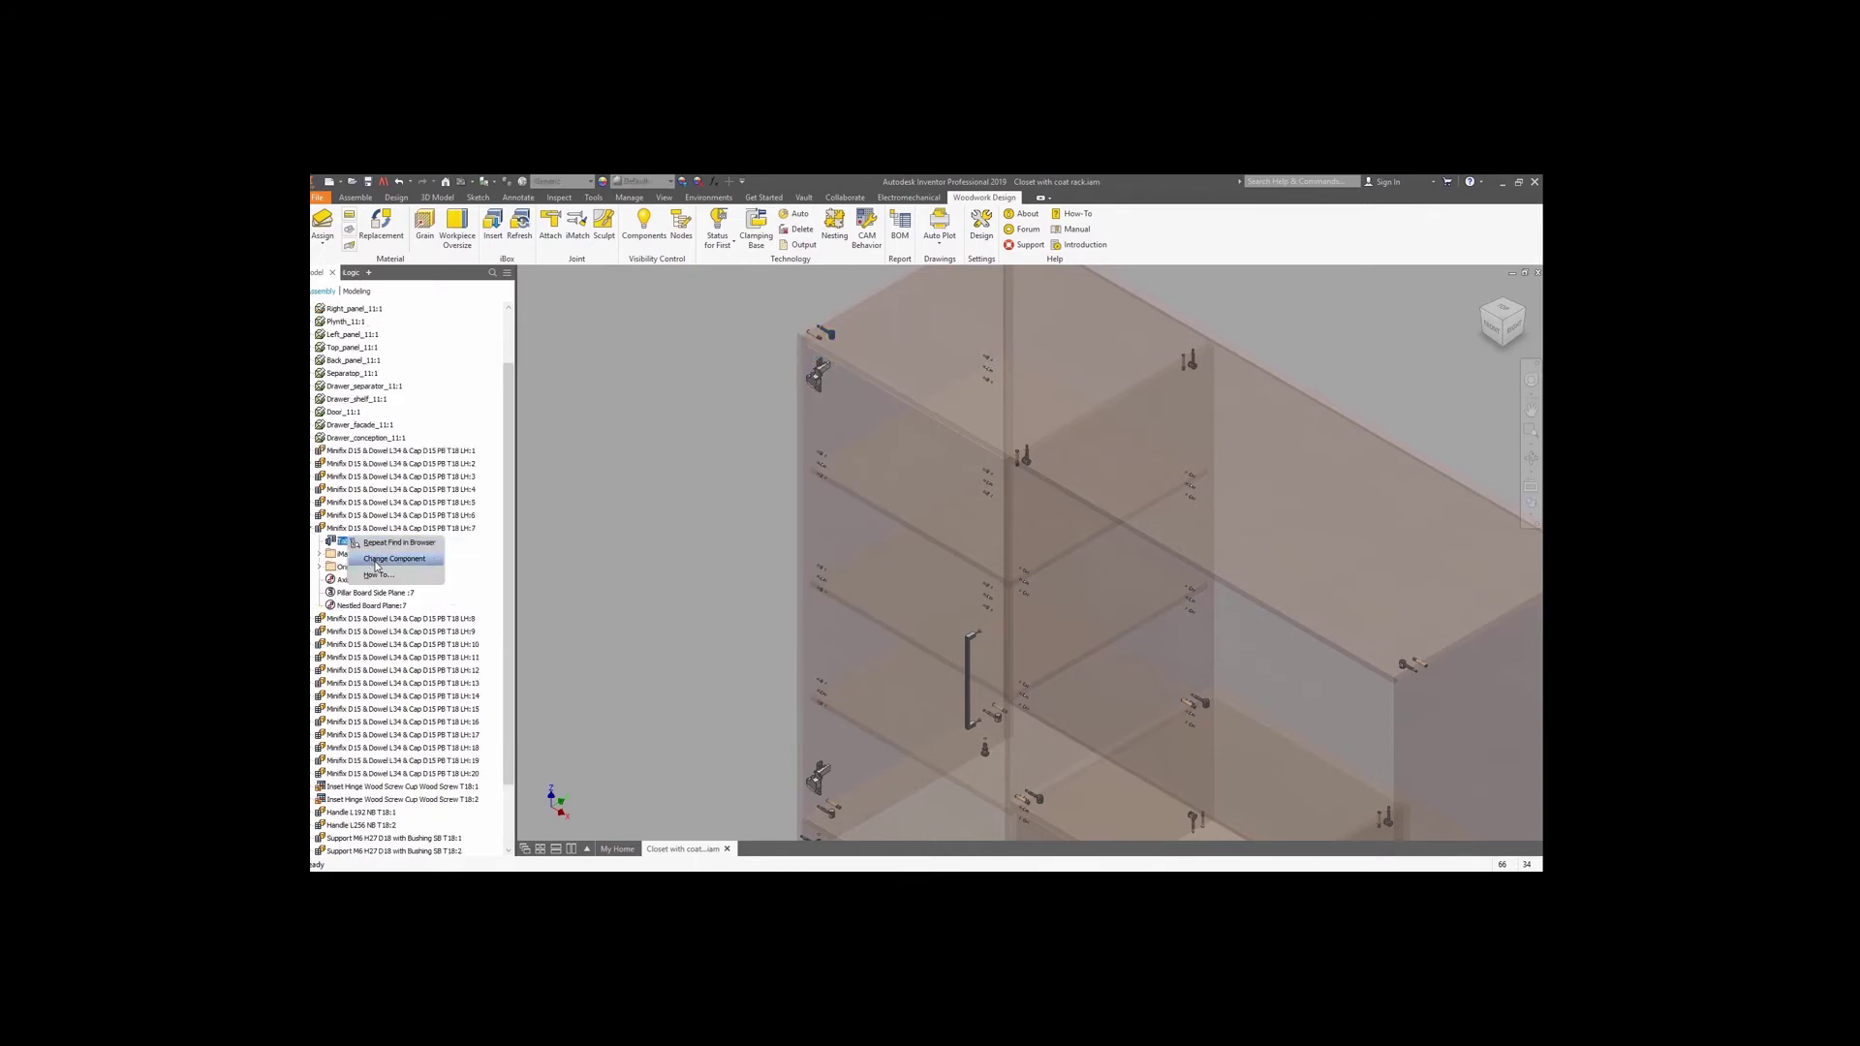
click(376, 562)
click(783, 629)
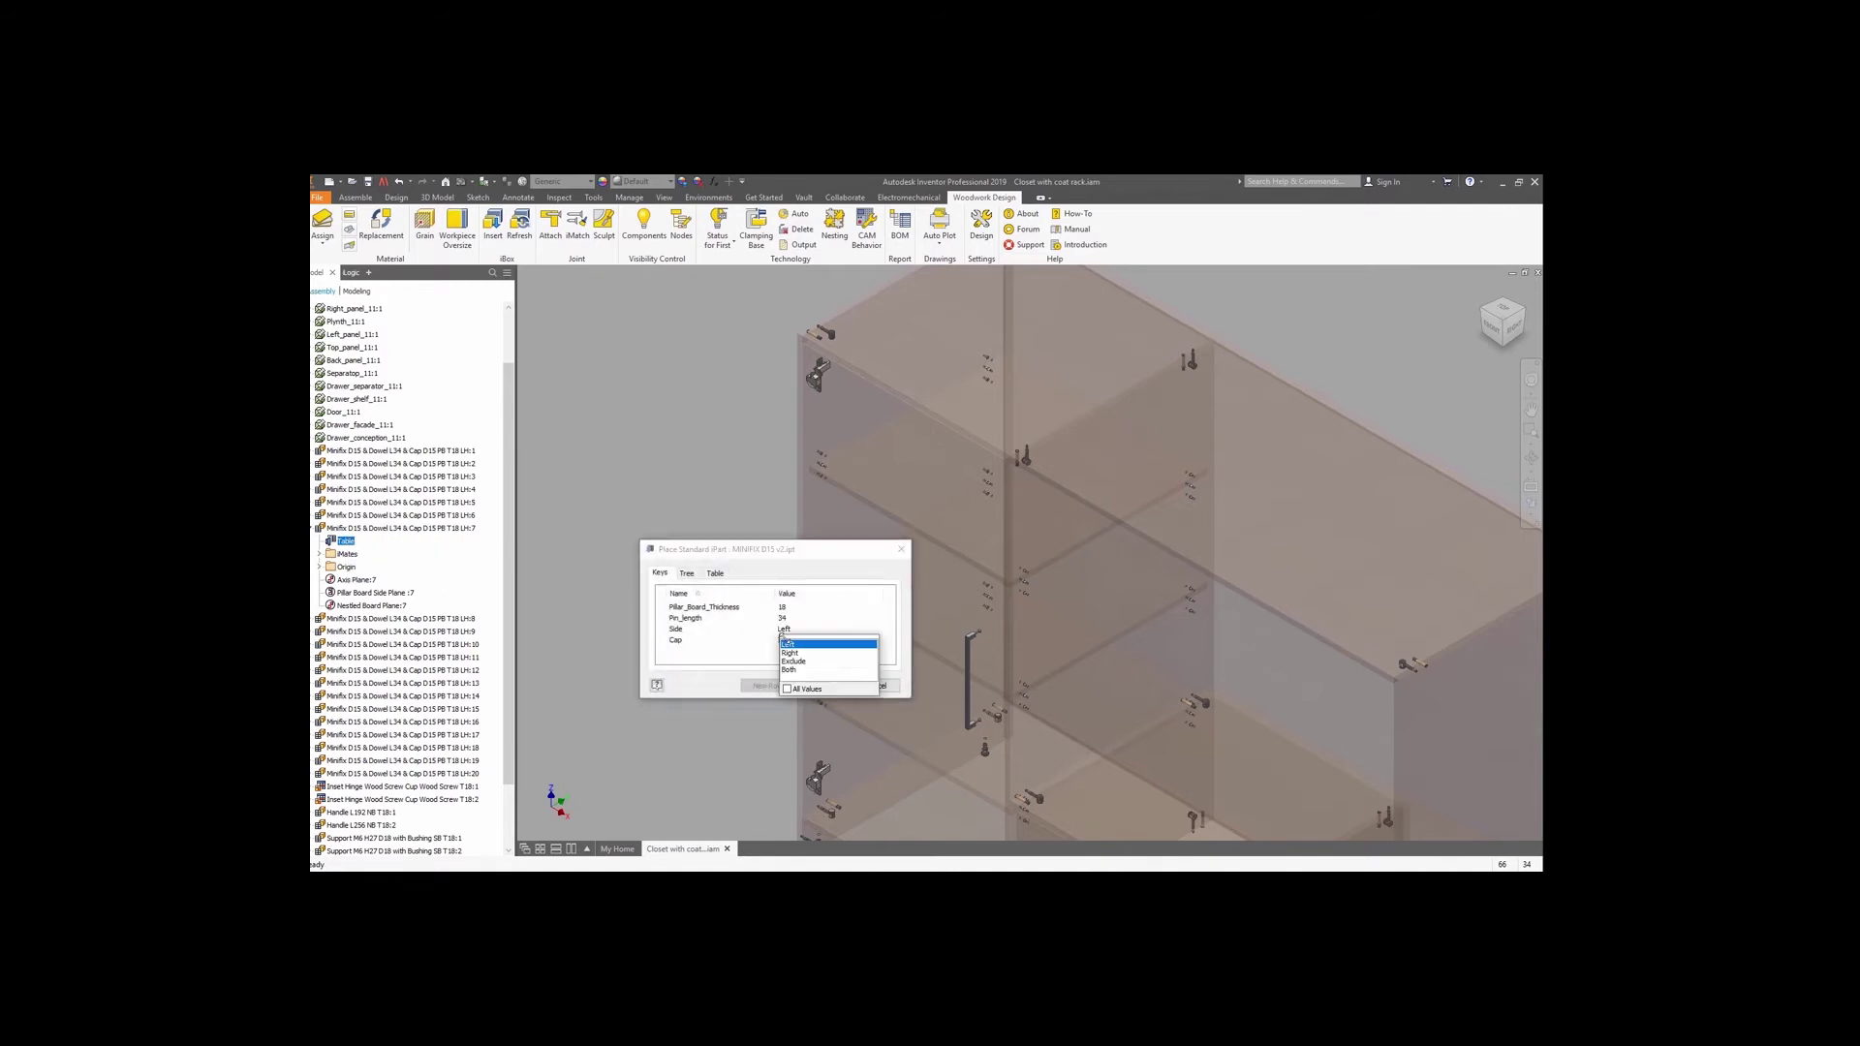
click(790, 652)
click(823, 686)
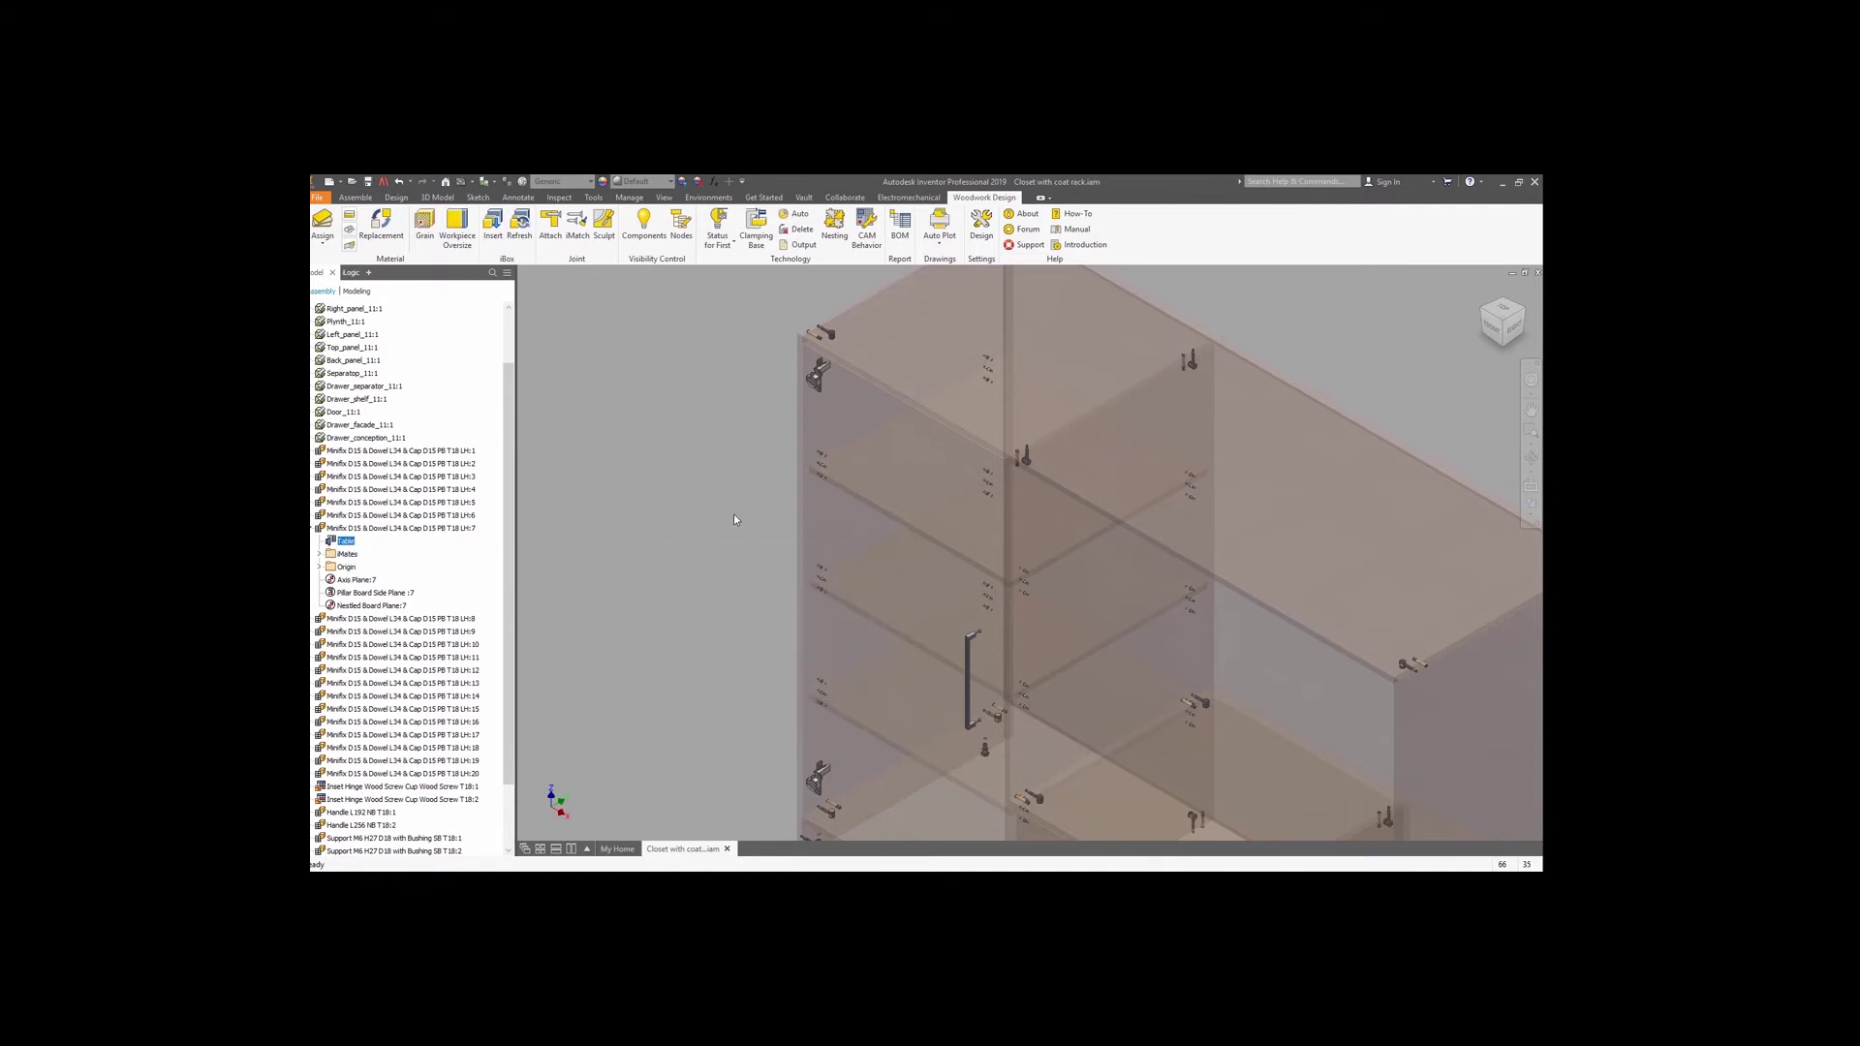
Use iMatch with the right-hand Minifix as template to convert the mirrored Minifix fasteners across the closet's panels to the same variant.
click(577, 225)
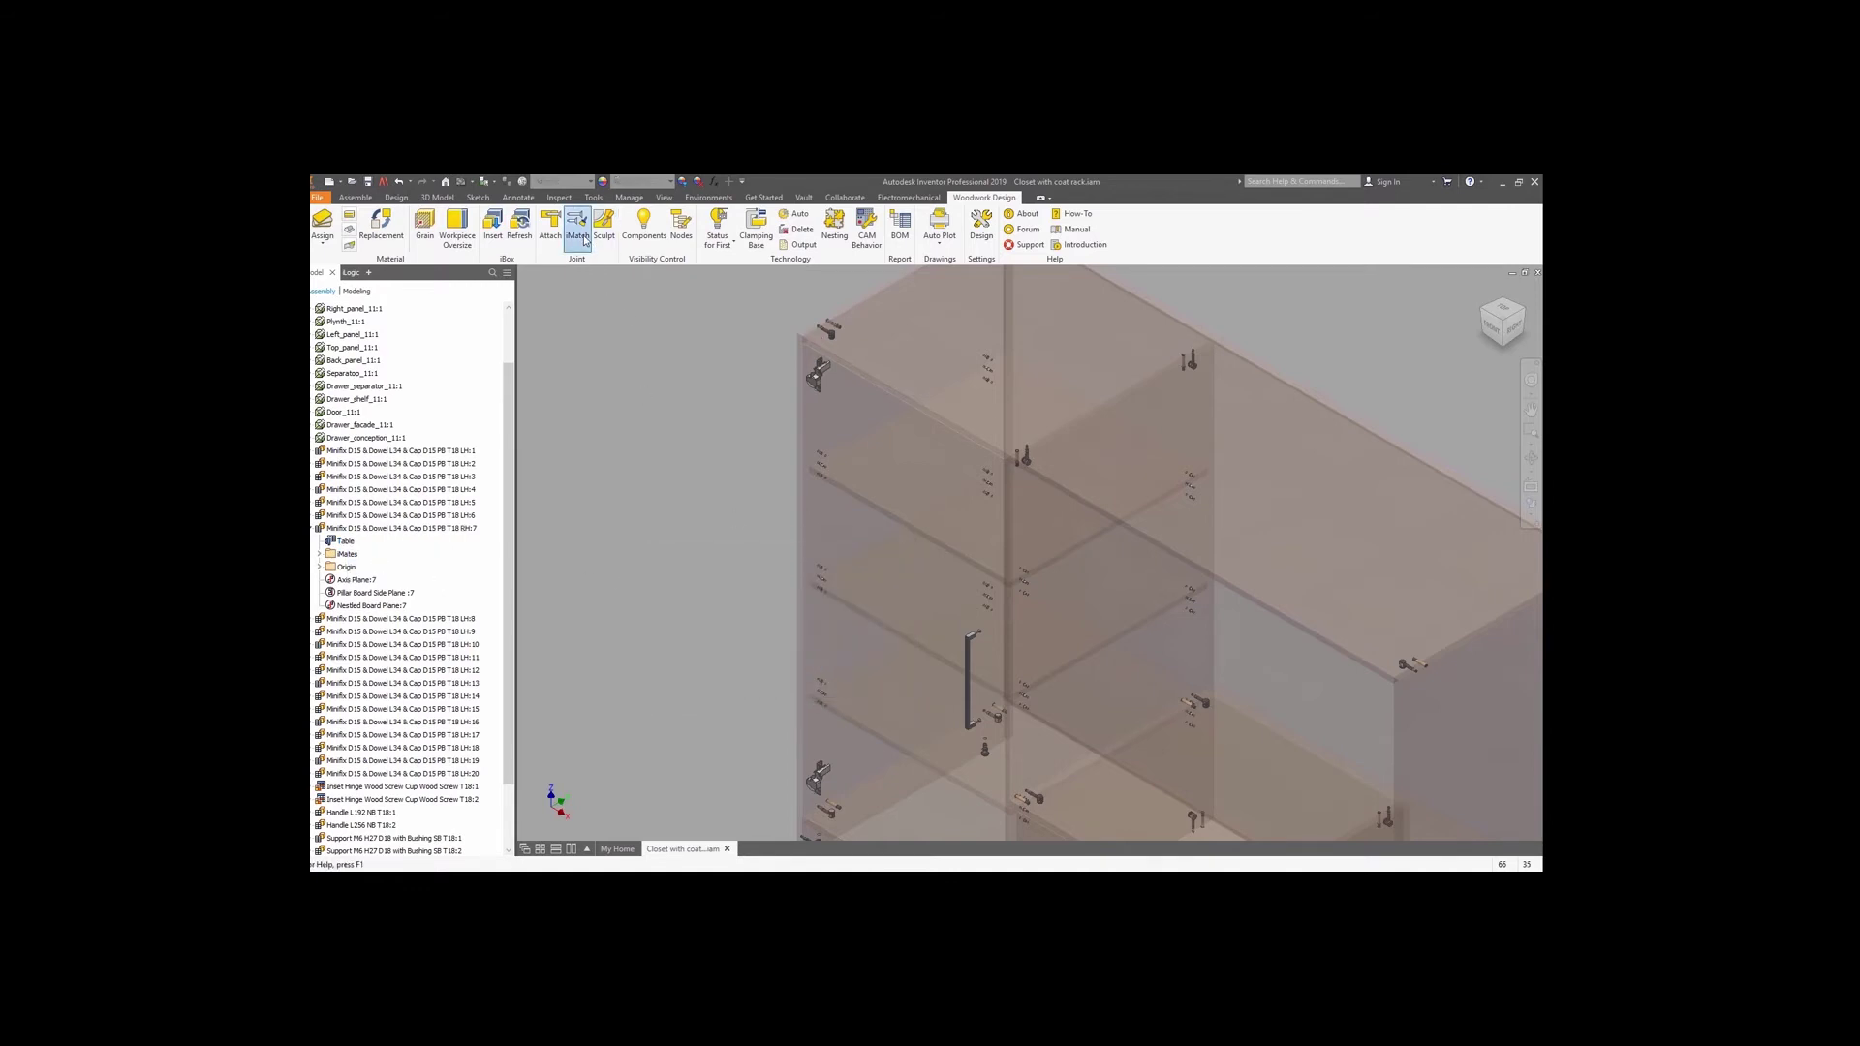
click(832, 335)
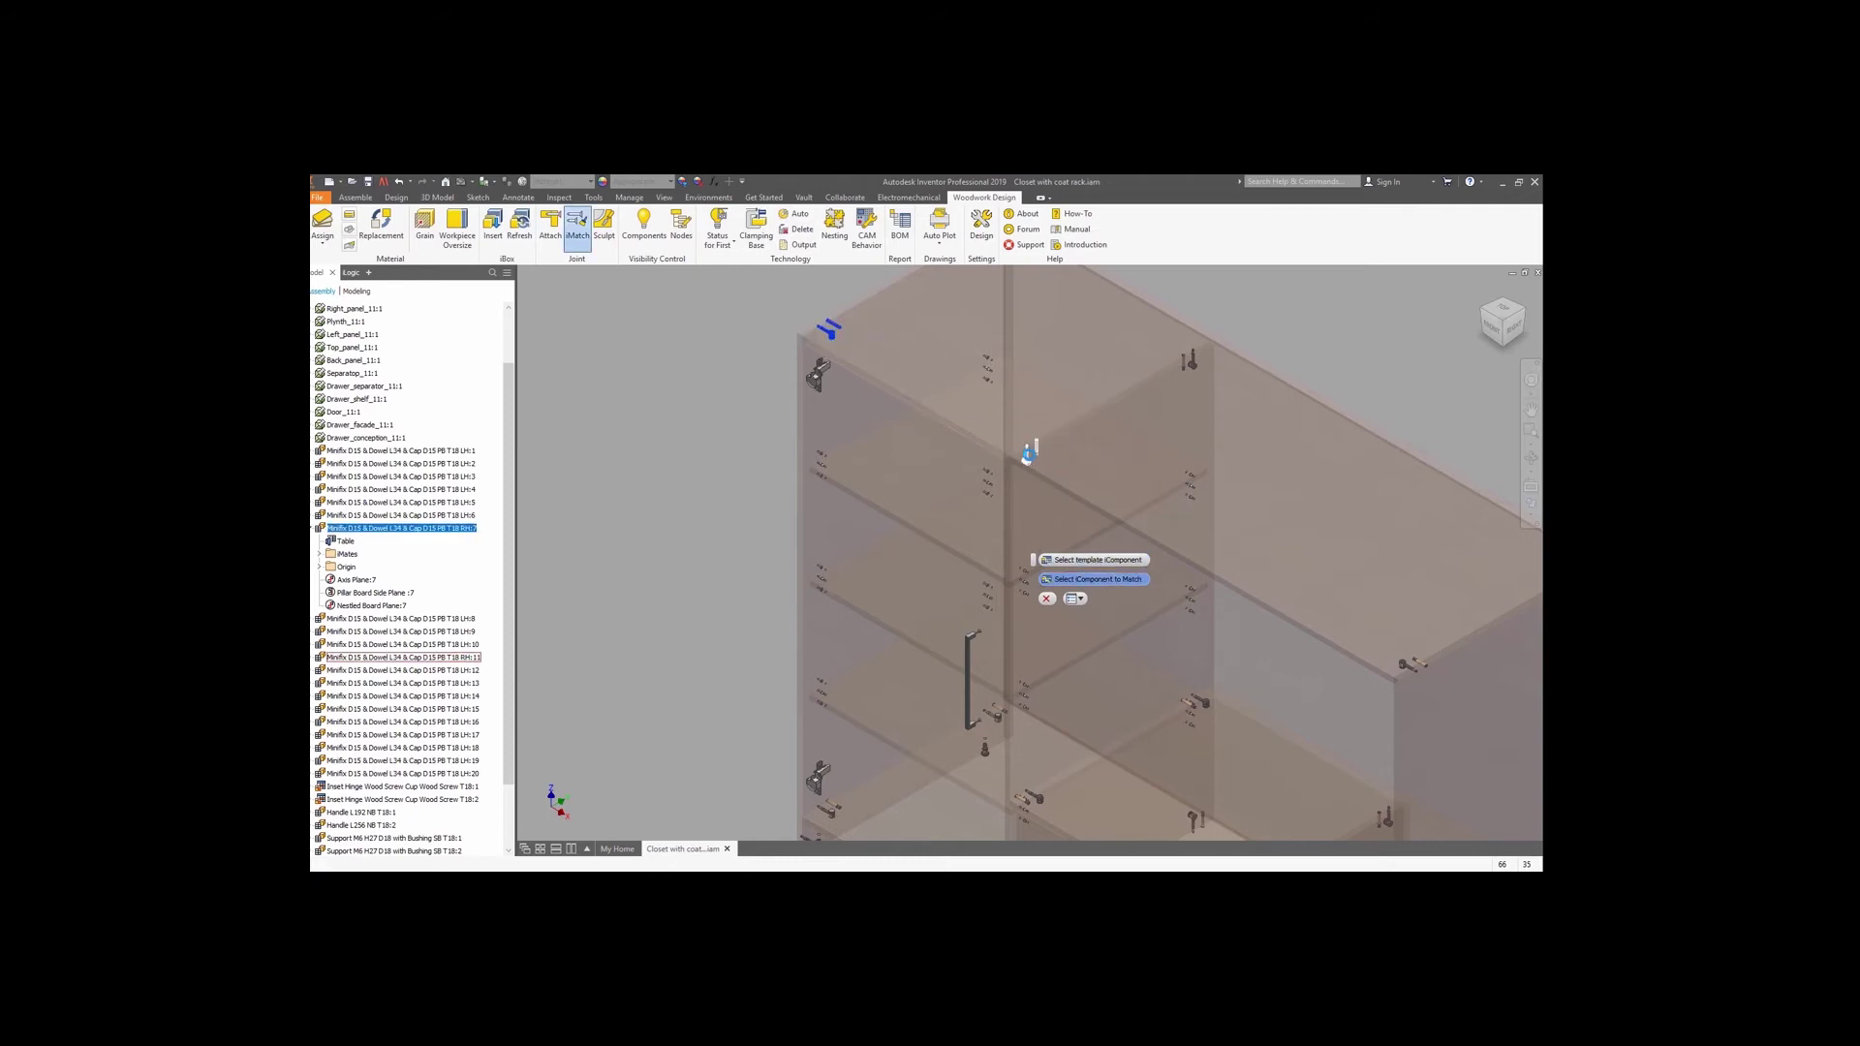
middle_drag(992, 647, 957, 578)
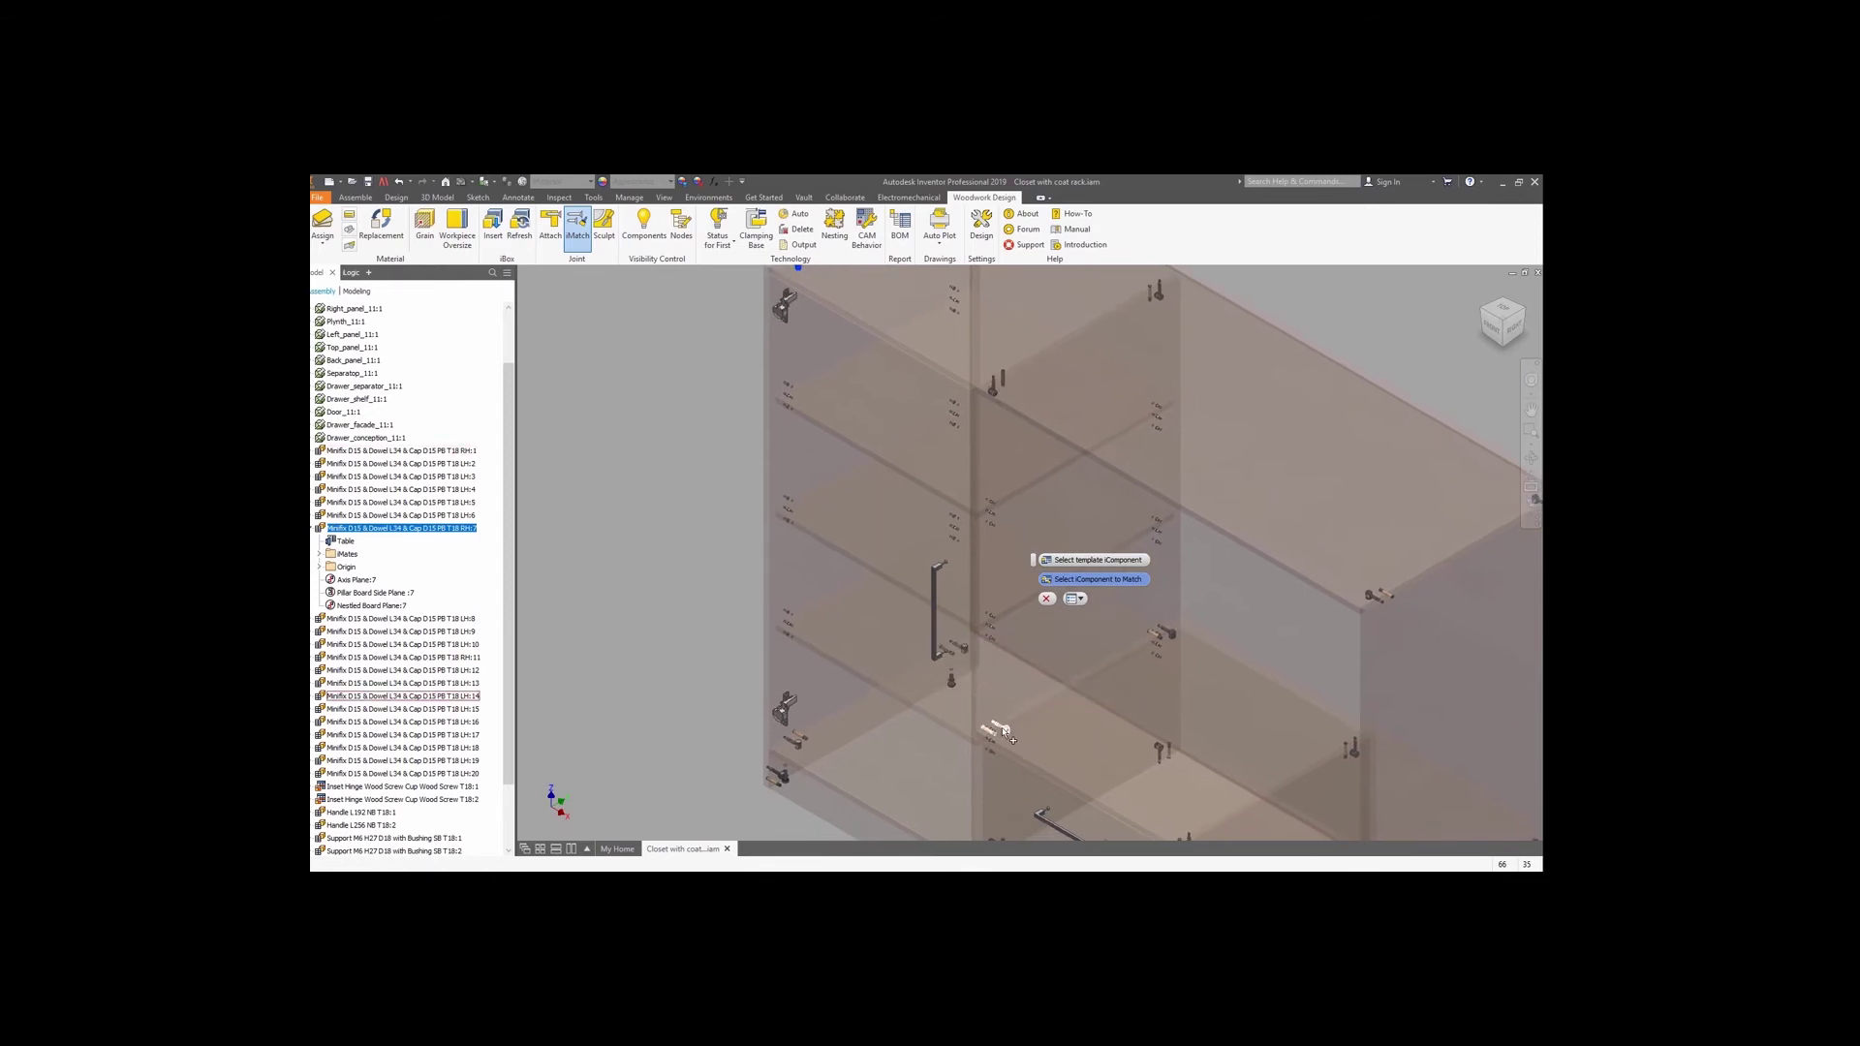
middle_drag(978, 603, 780, 431)
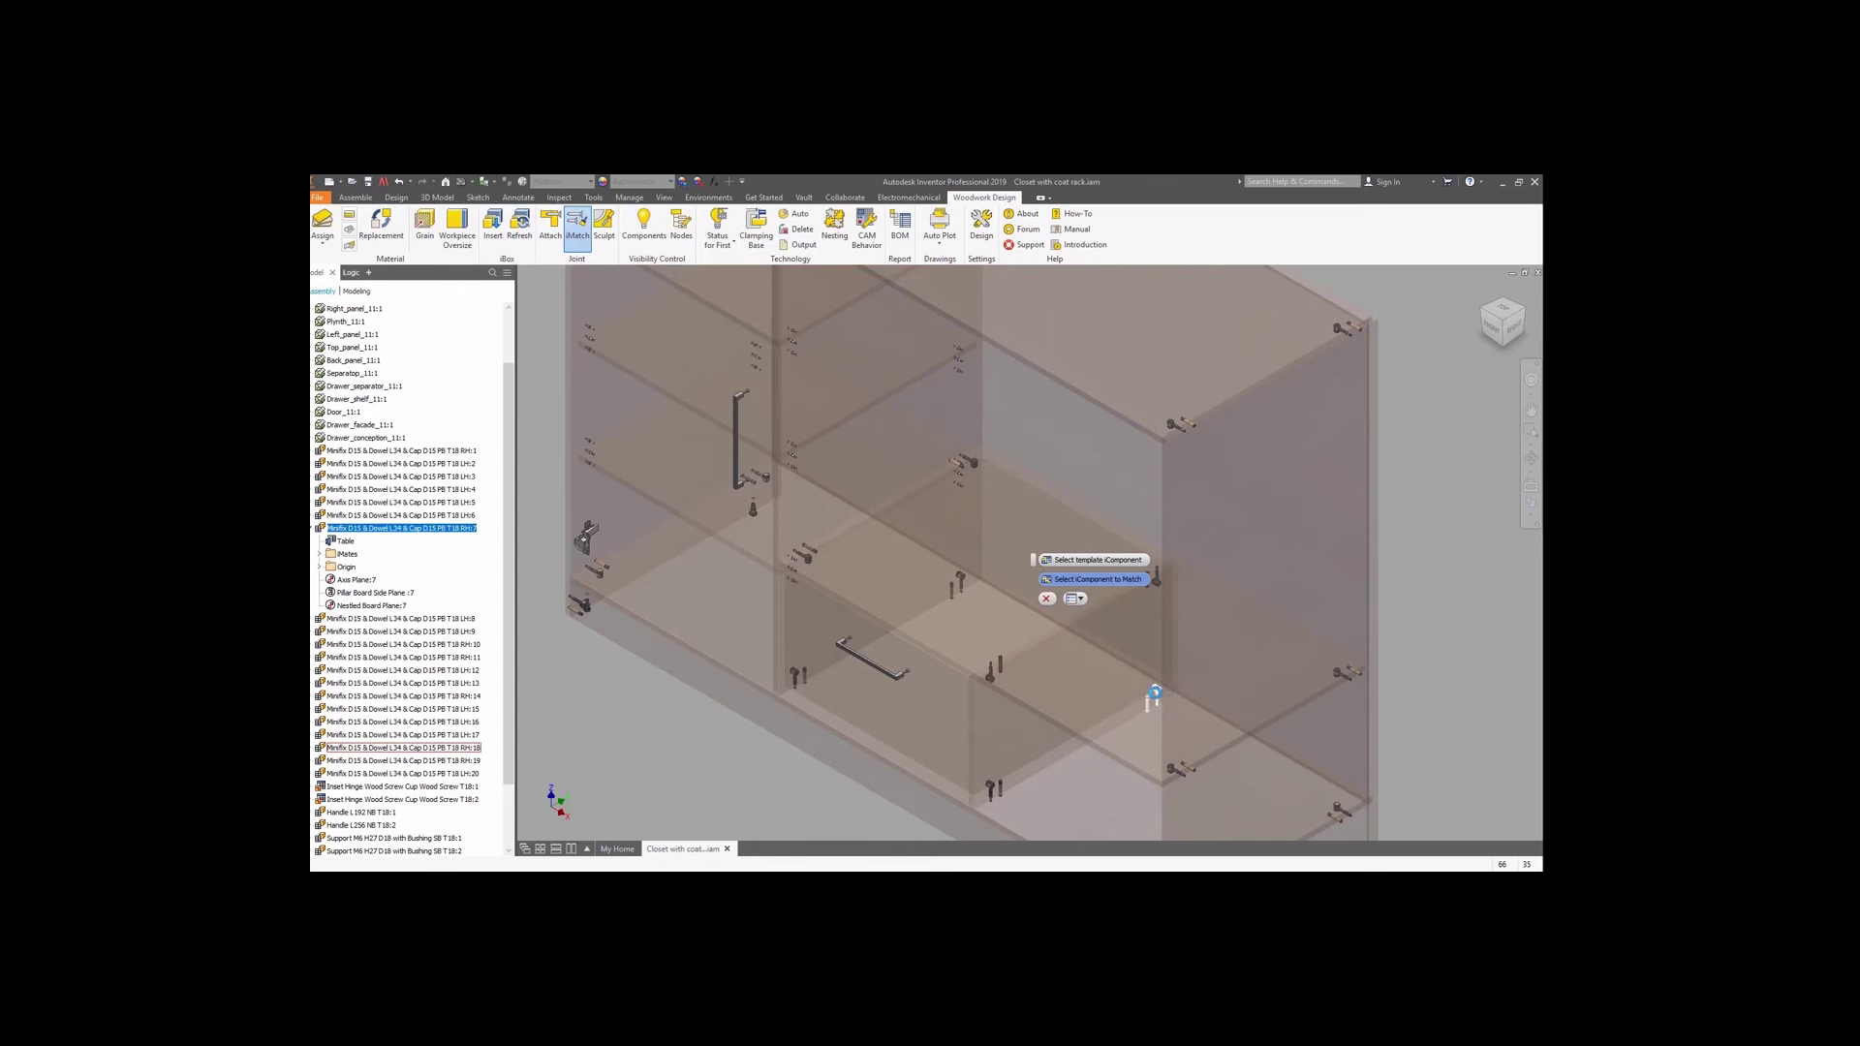
middle_drag(1154, 694, 1014, 579)
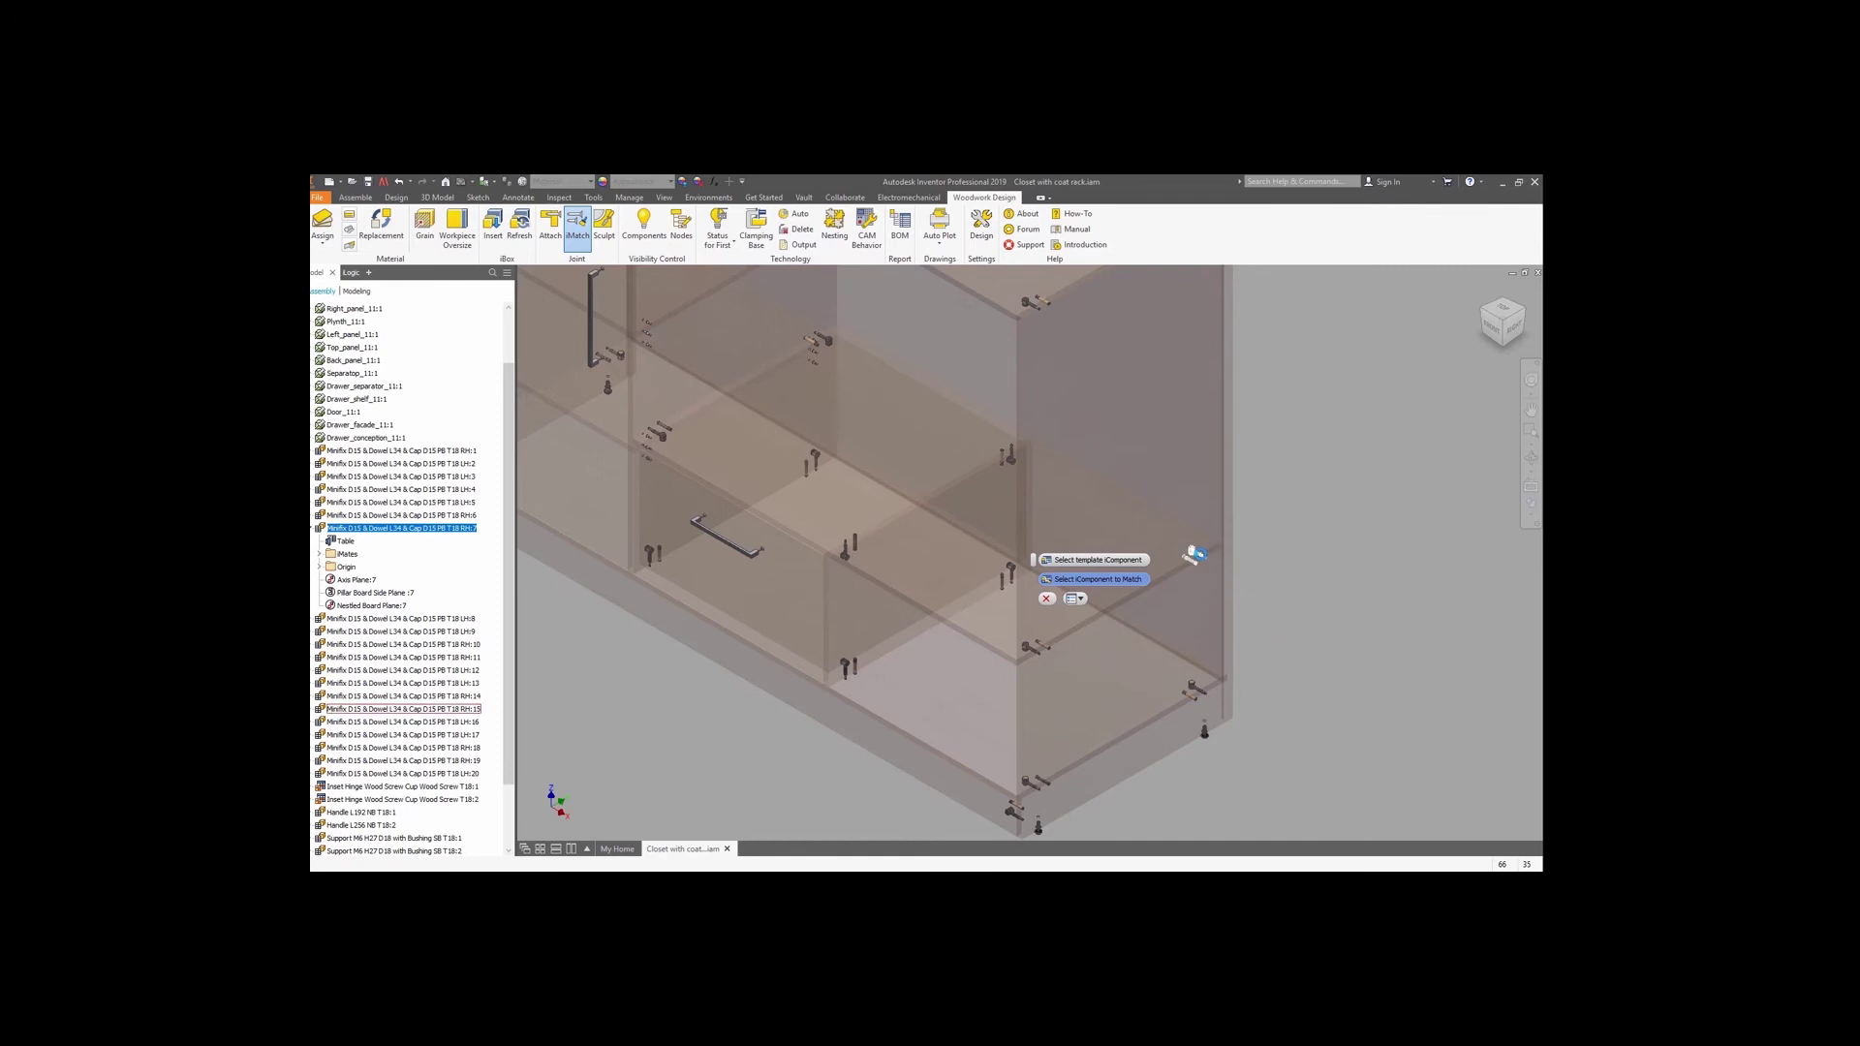
scroll(1194, 554, down, 3)
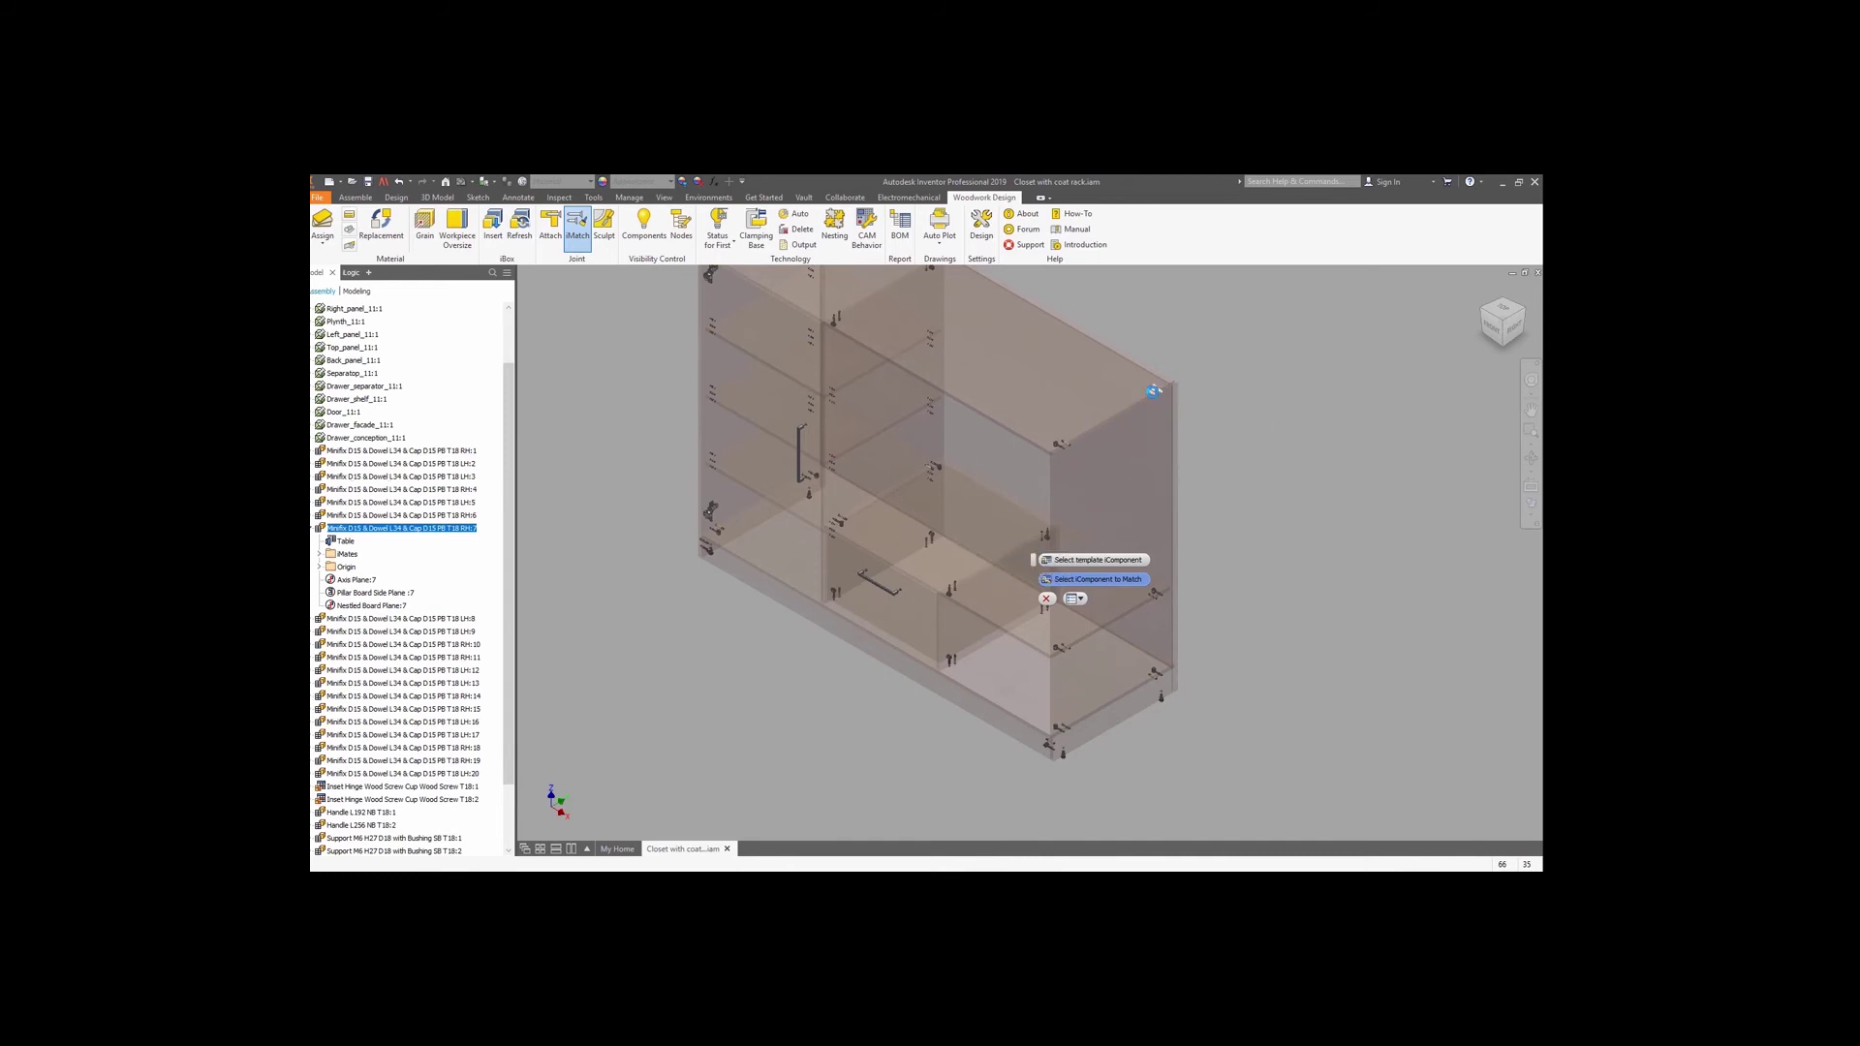
click(1048, 597)
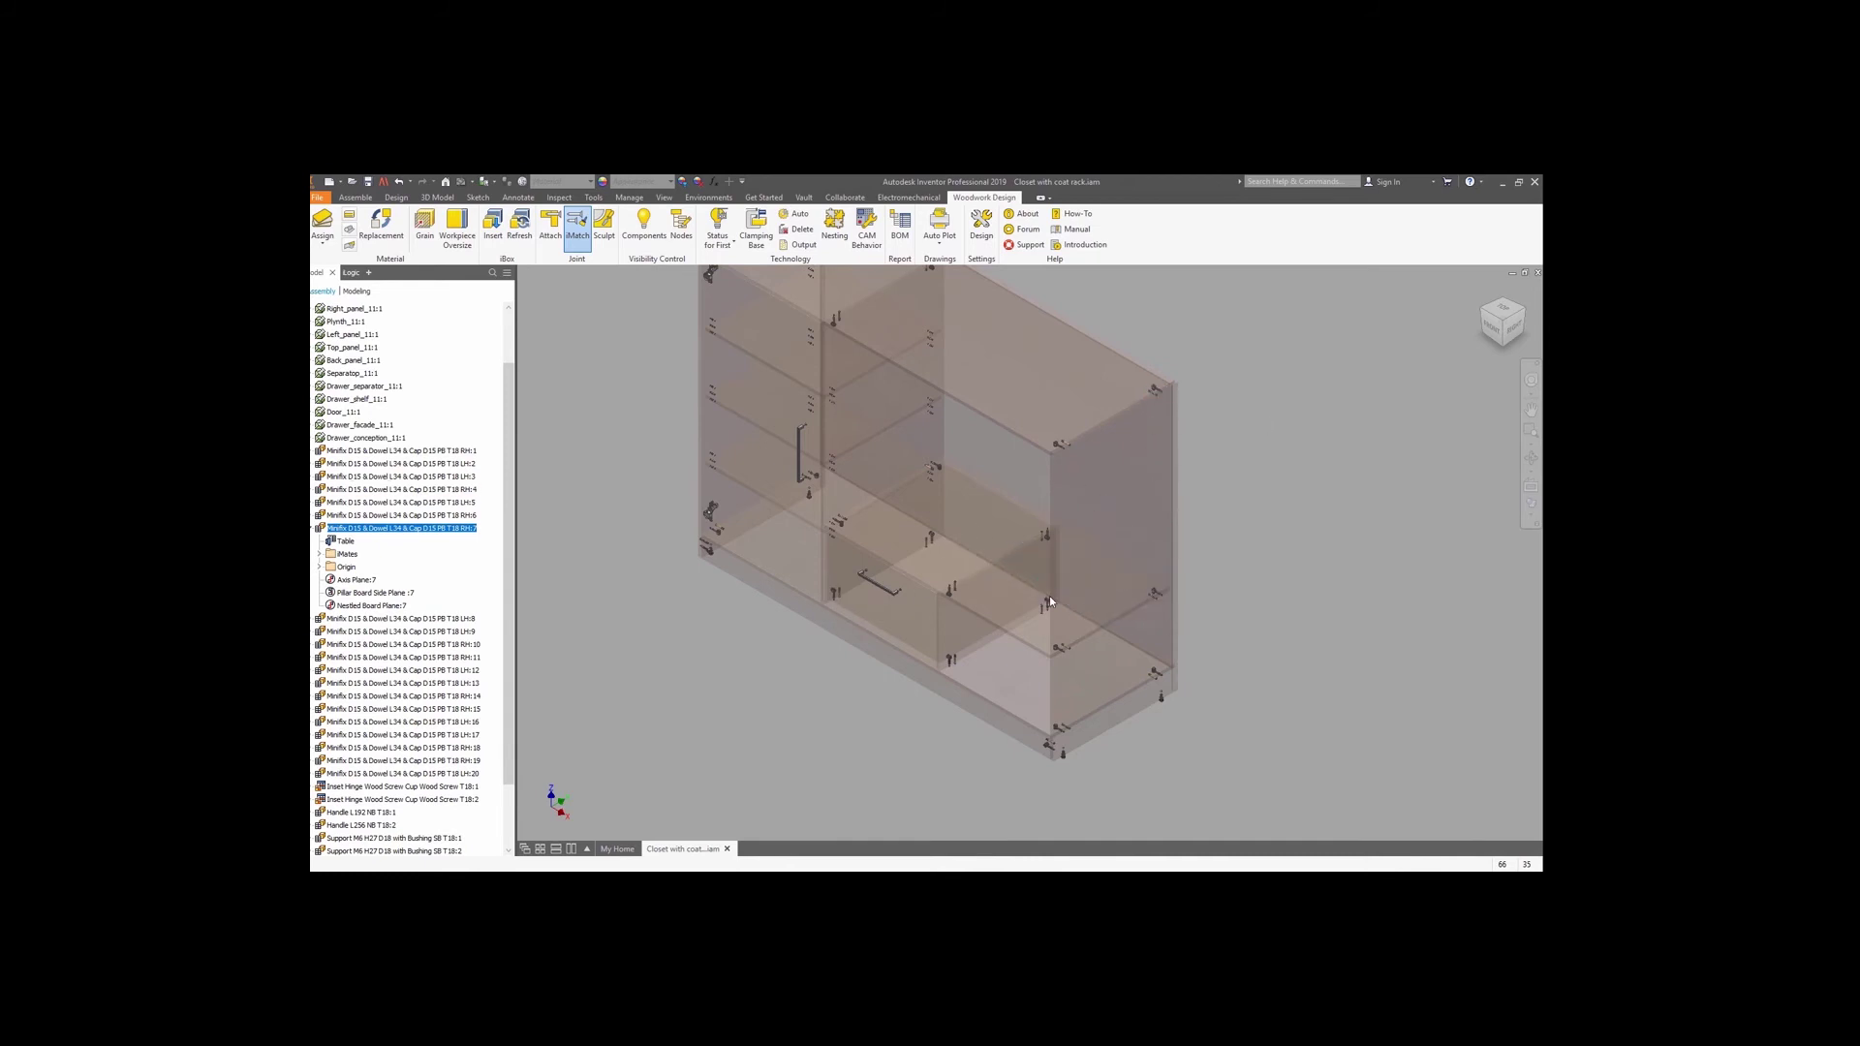
Apply Components Display Control with Woodwork for Inventor Components Enabled and Standard Components Visibility turned on, and close the dialog.
click(644, 226)
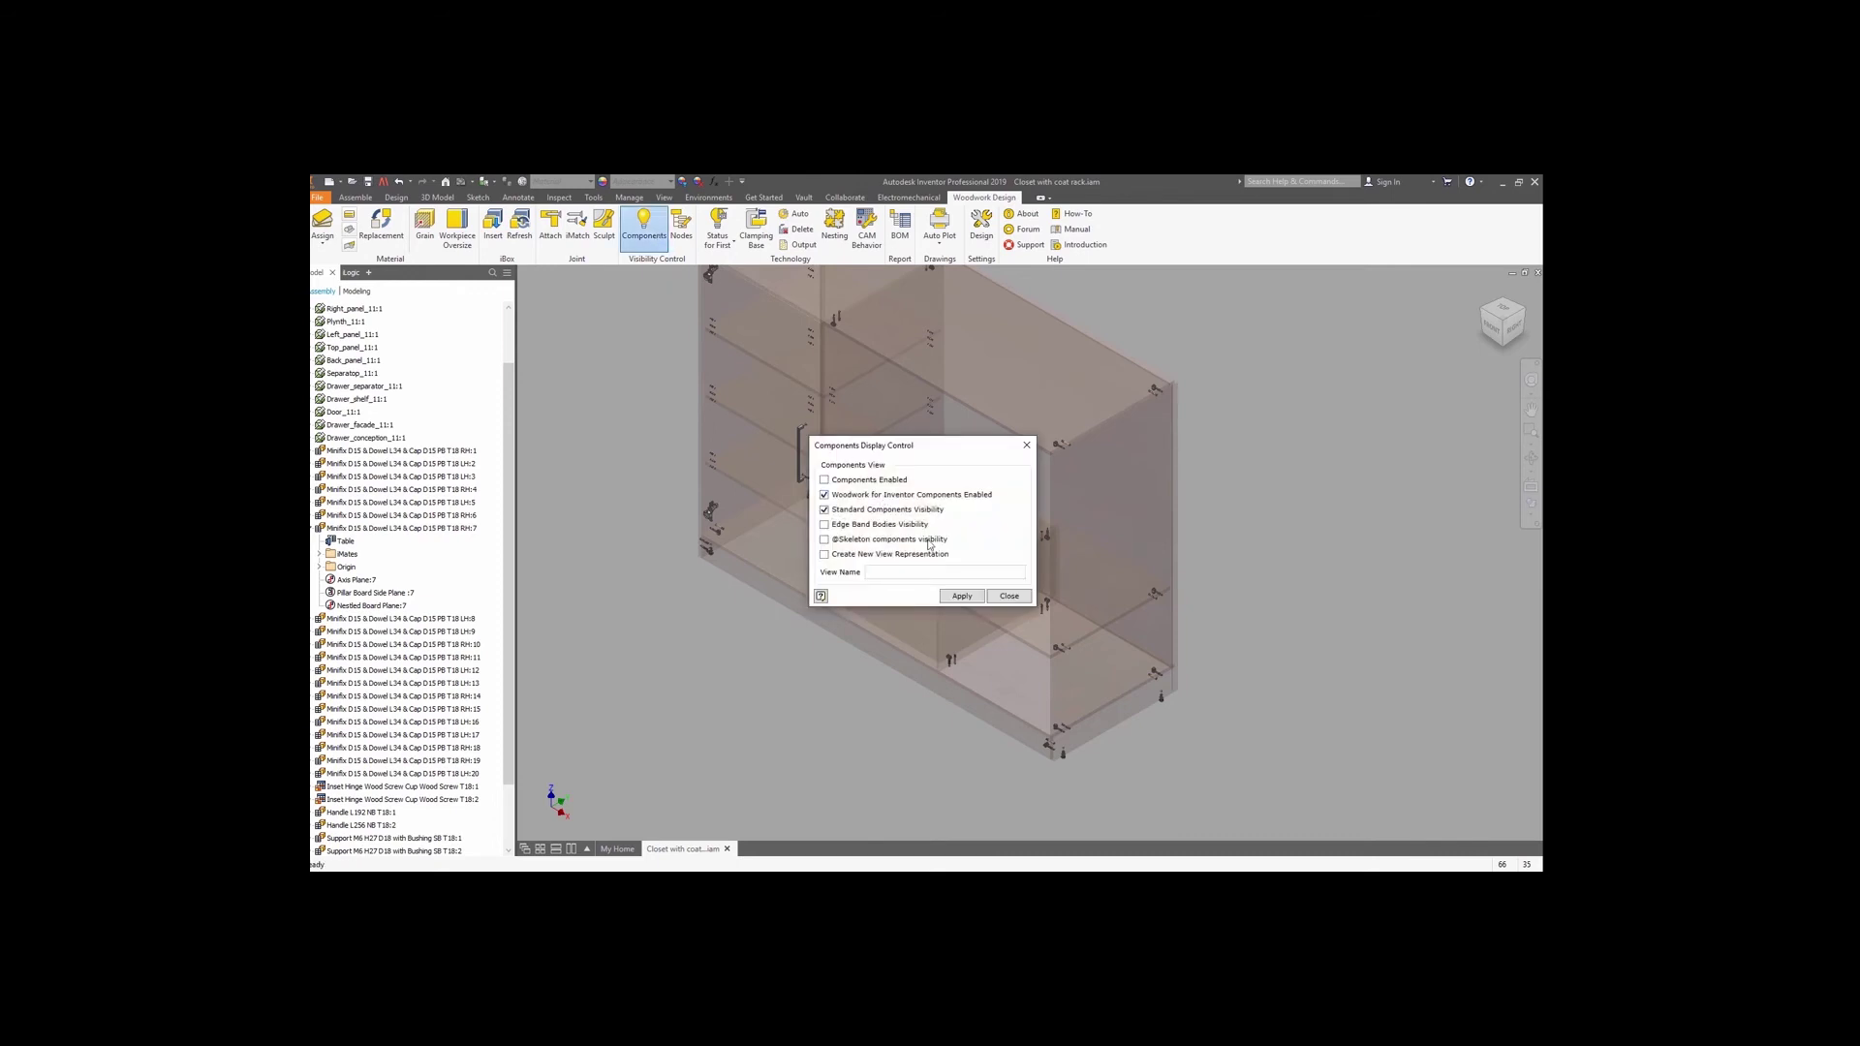
click(949, 596)
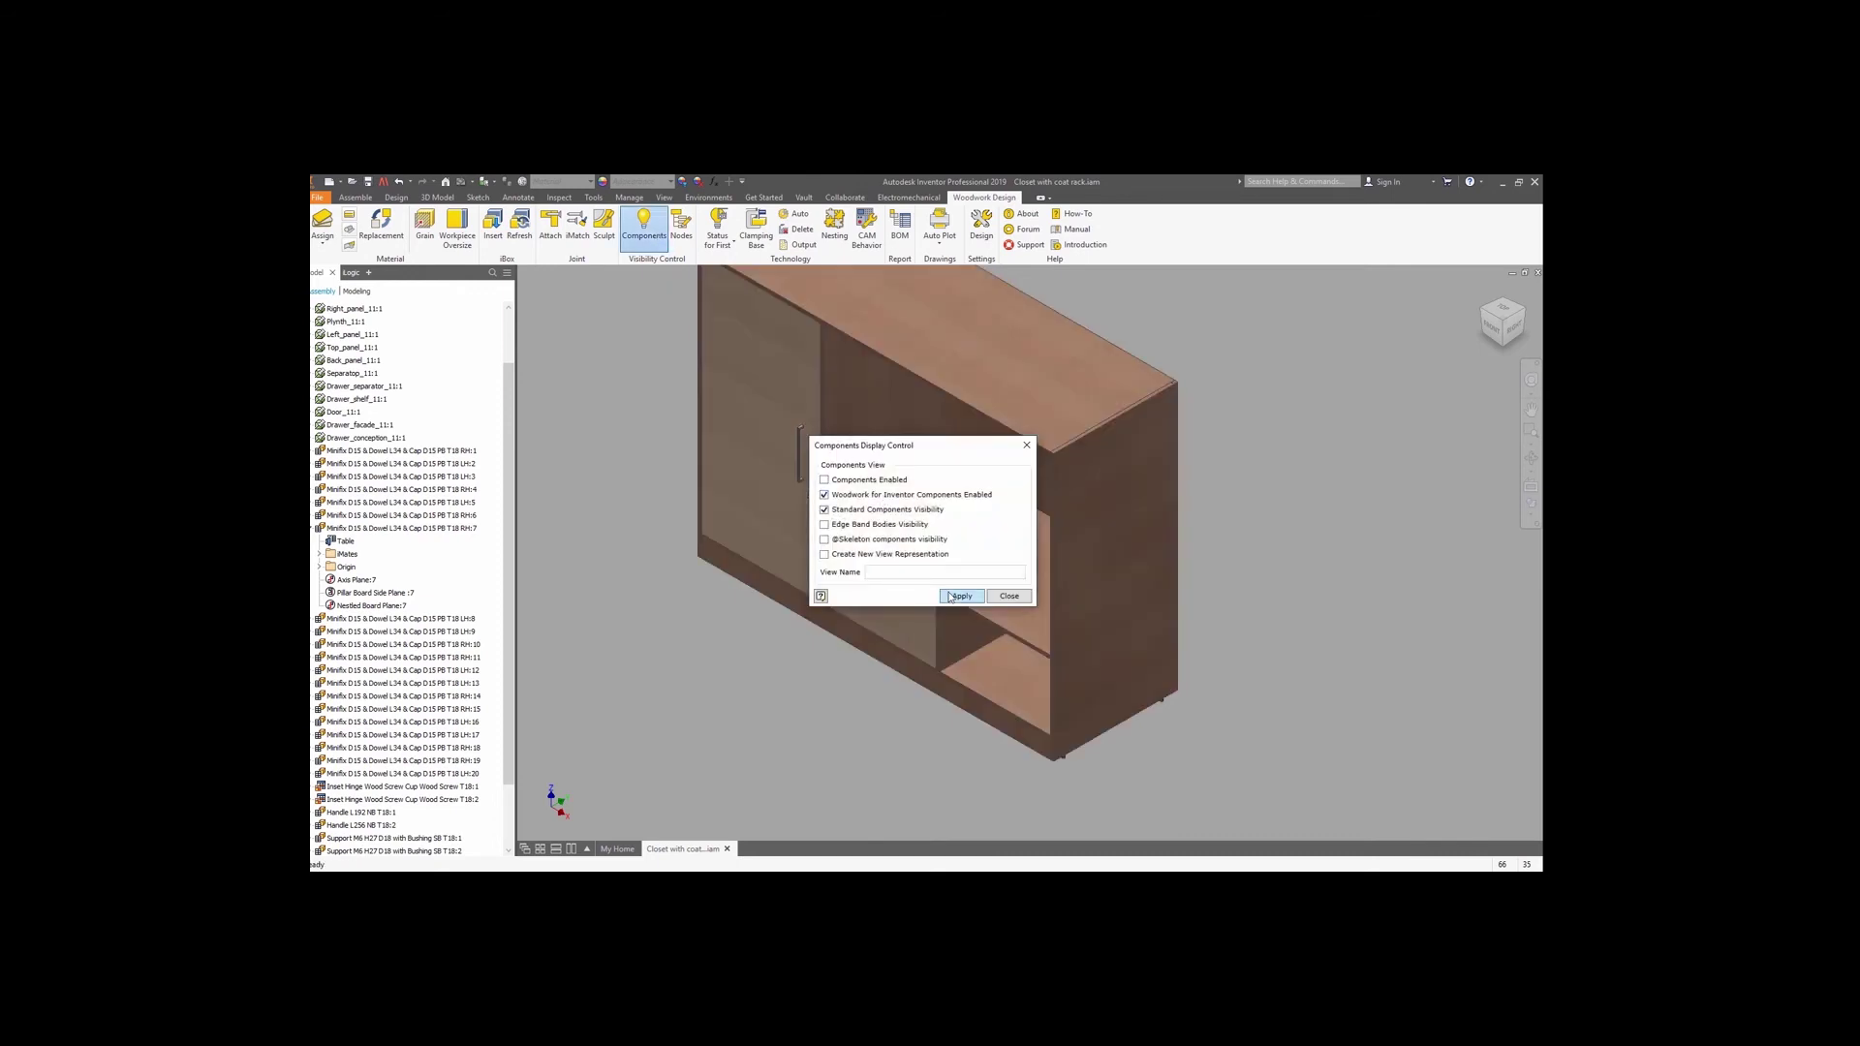
click(1027, 448)
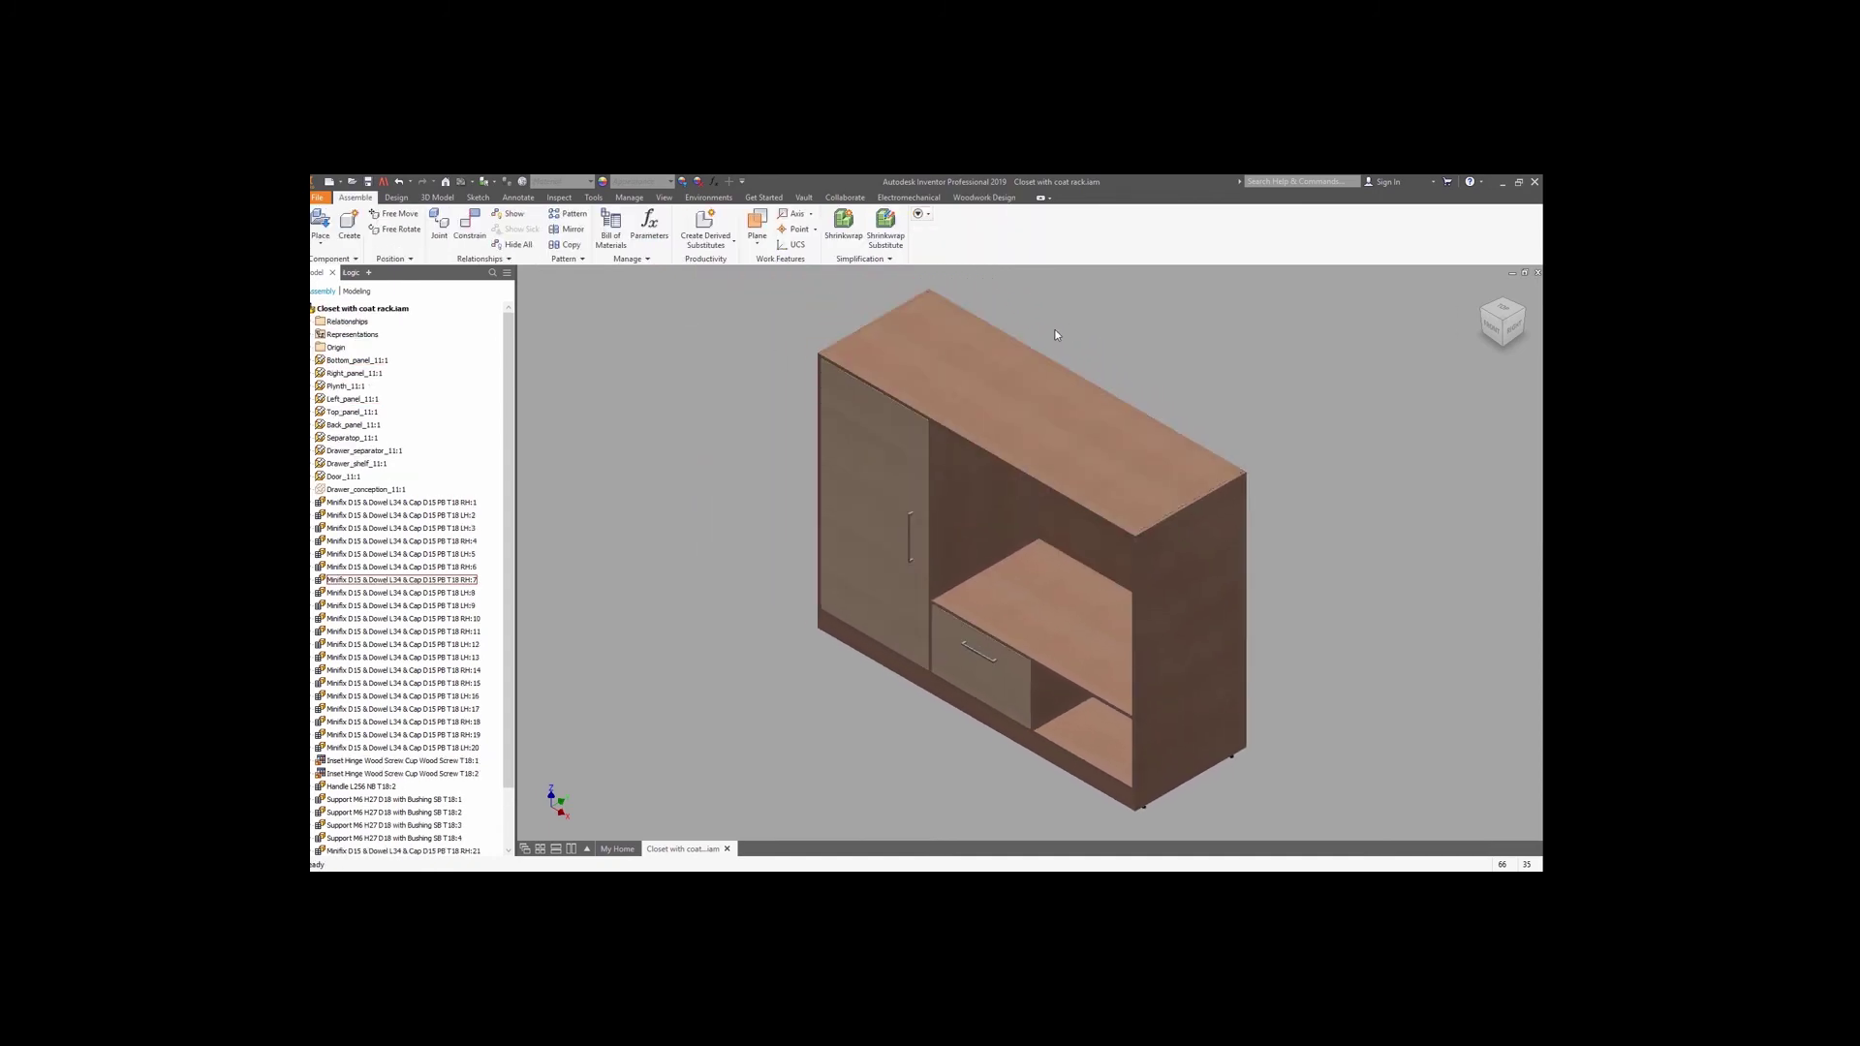
Examine the completed closet from the front and rotate it about its vertical axis towards the right side.
click(1491, 328)
click(1530, 458)
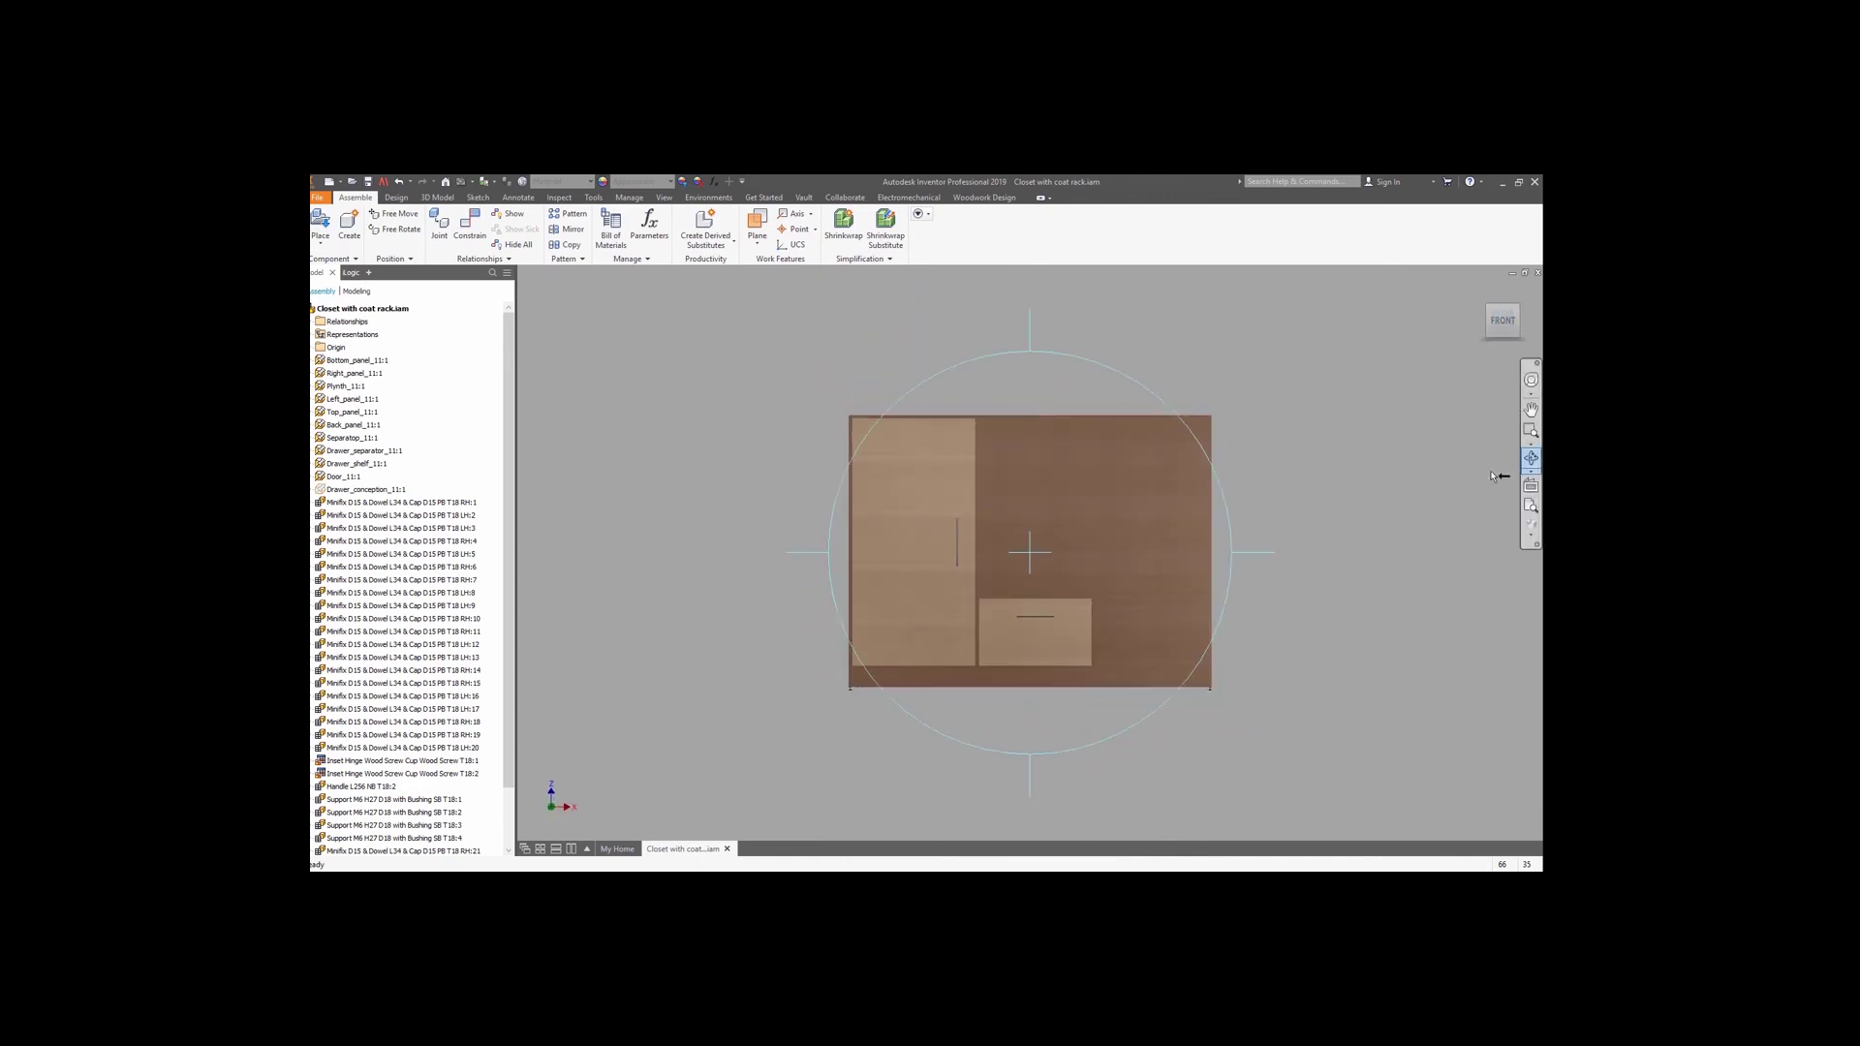
shift+drag(1268, 558, 1245, 563)
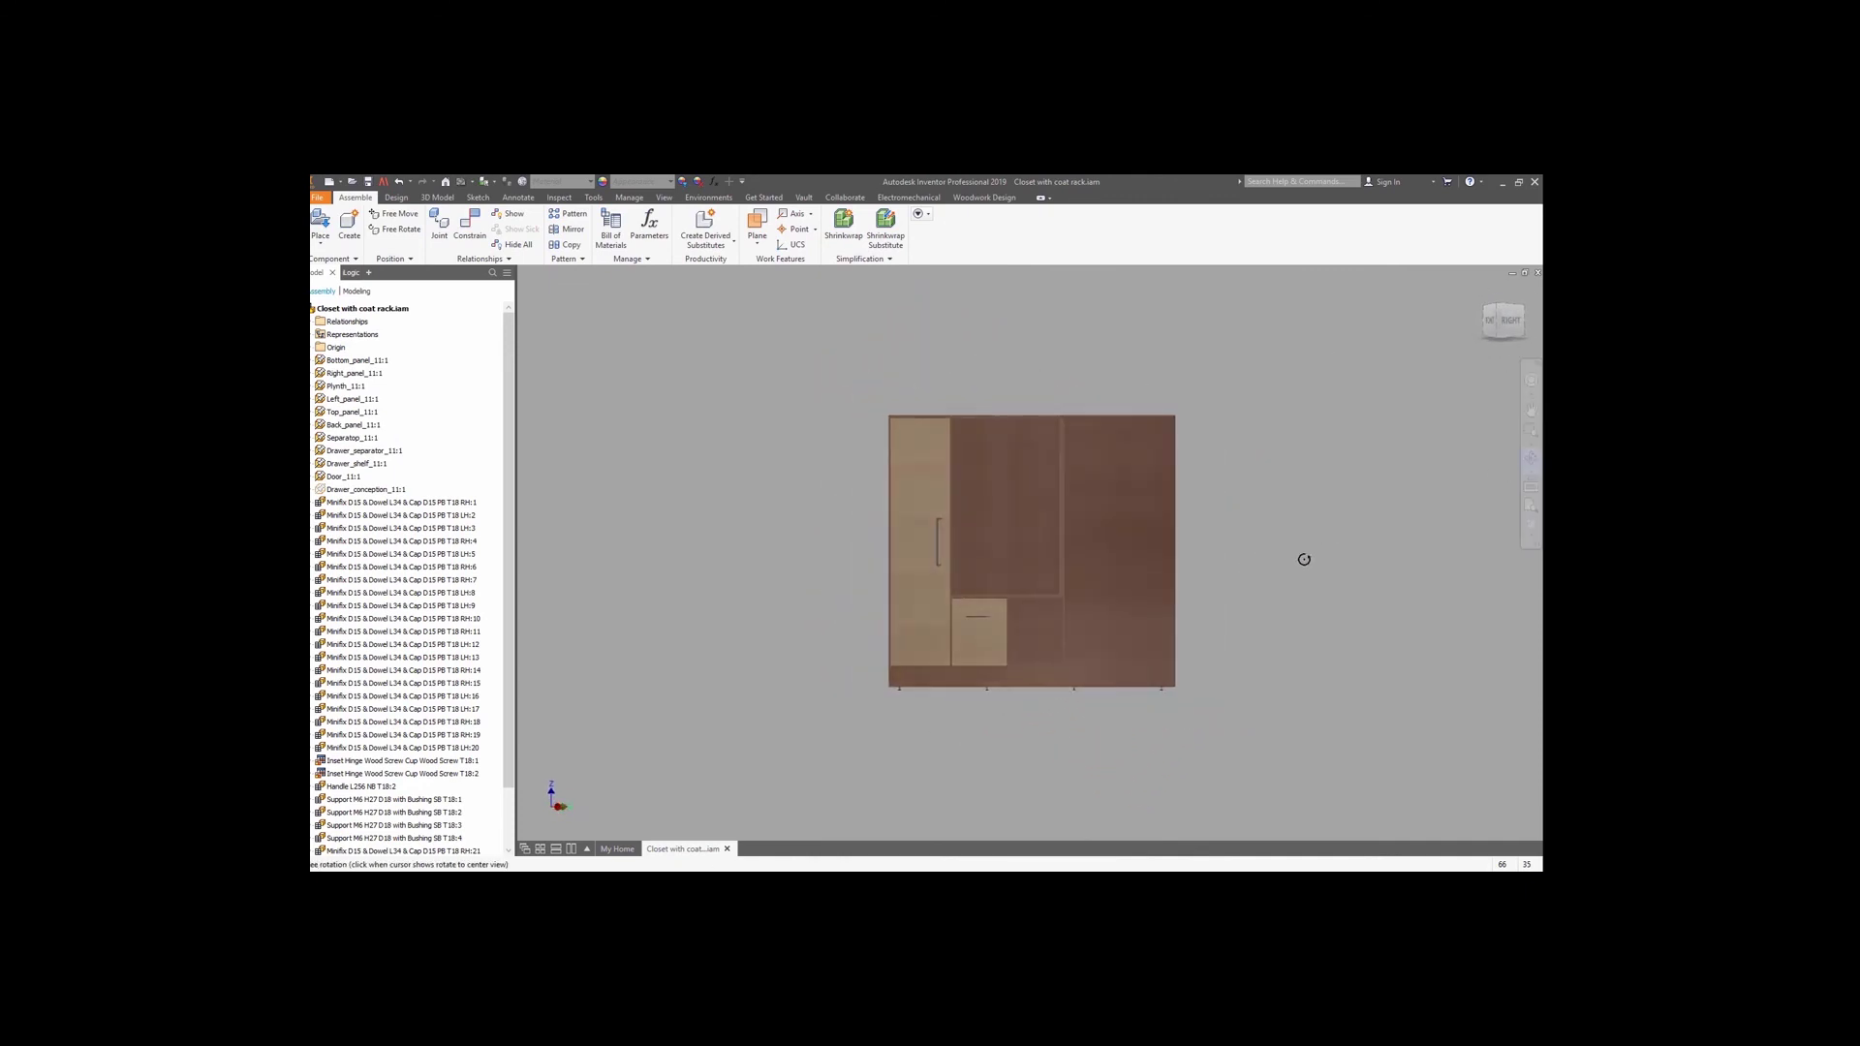